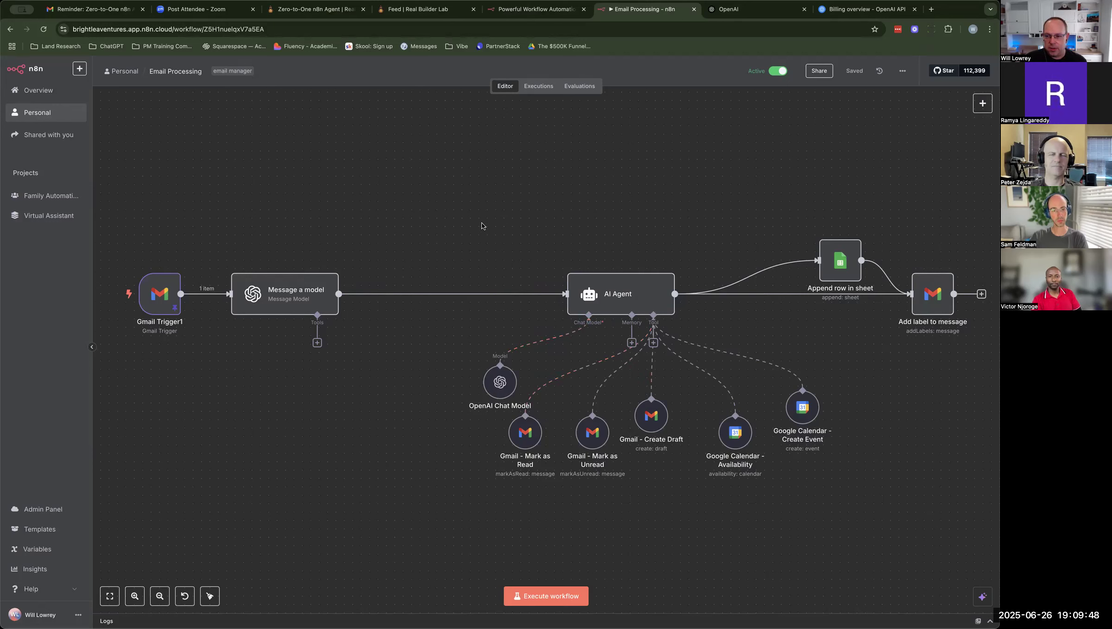
mouse_move(166, 295)
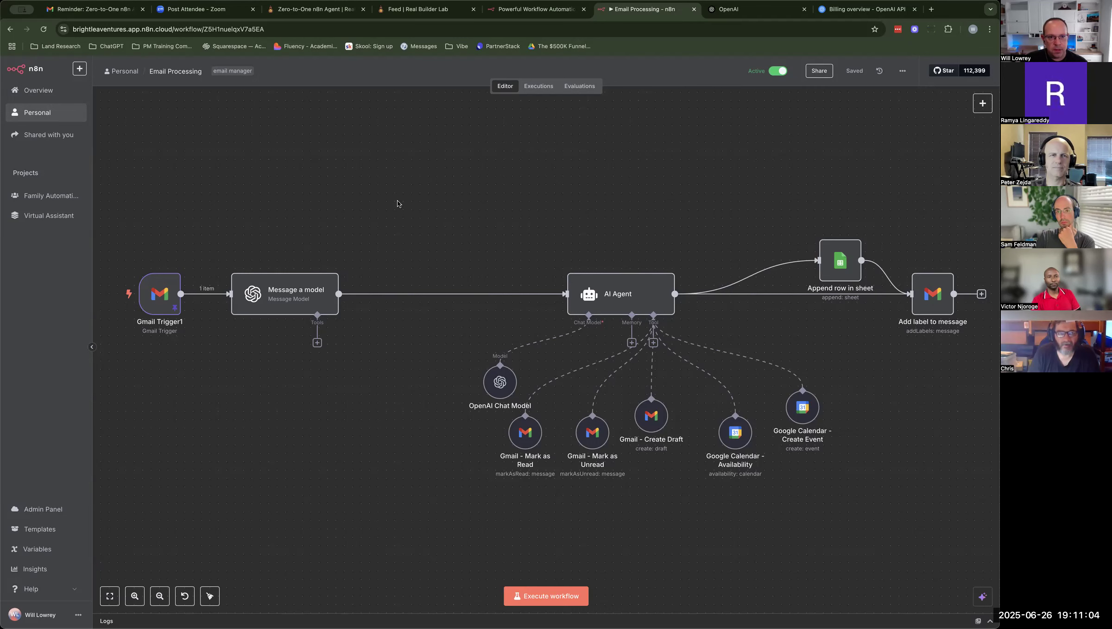
scroll(402, 204, down, 2)
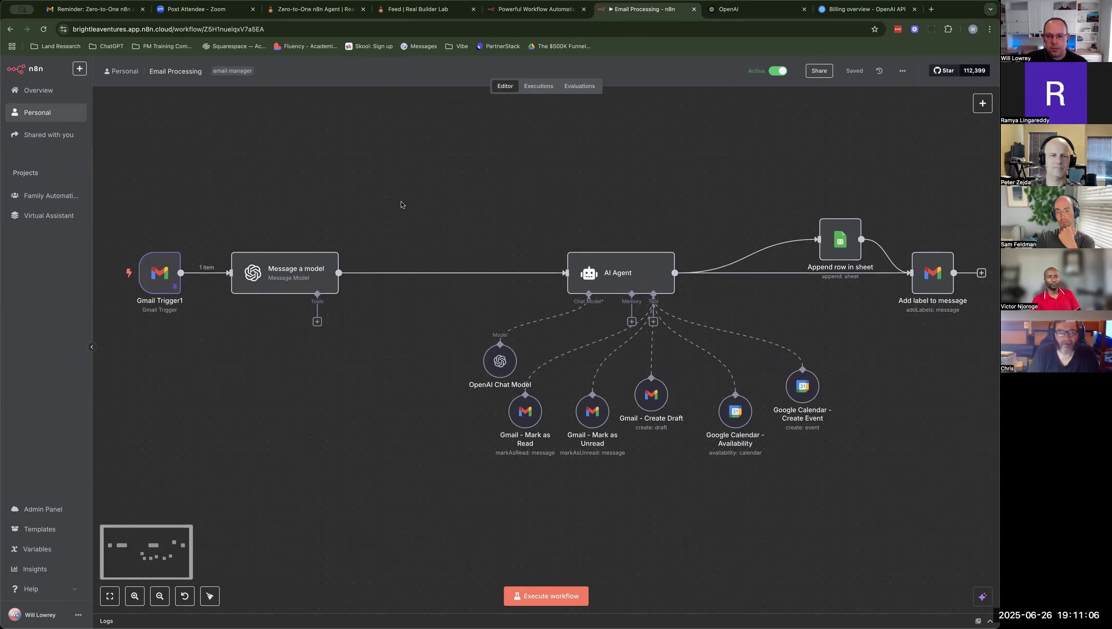
scroll(401, 205, up, 3)
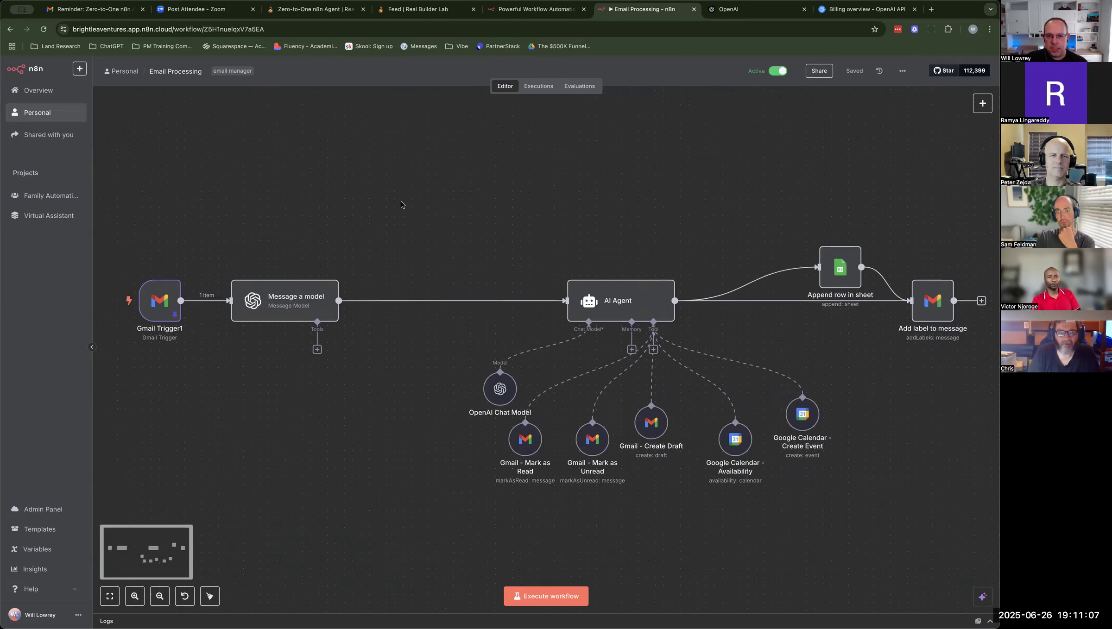
Step: Go to the n8n home page and use Get Started to reach the account's admin dashboard
click(538, 10)
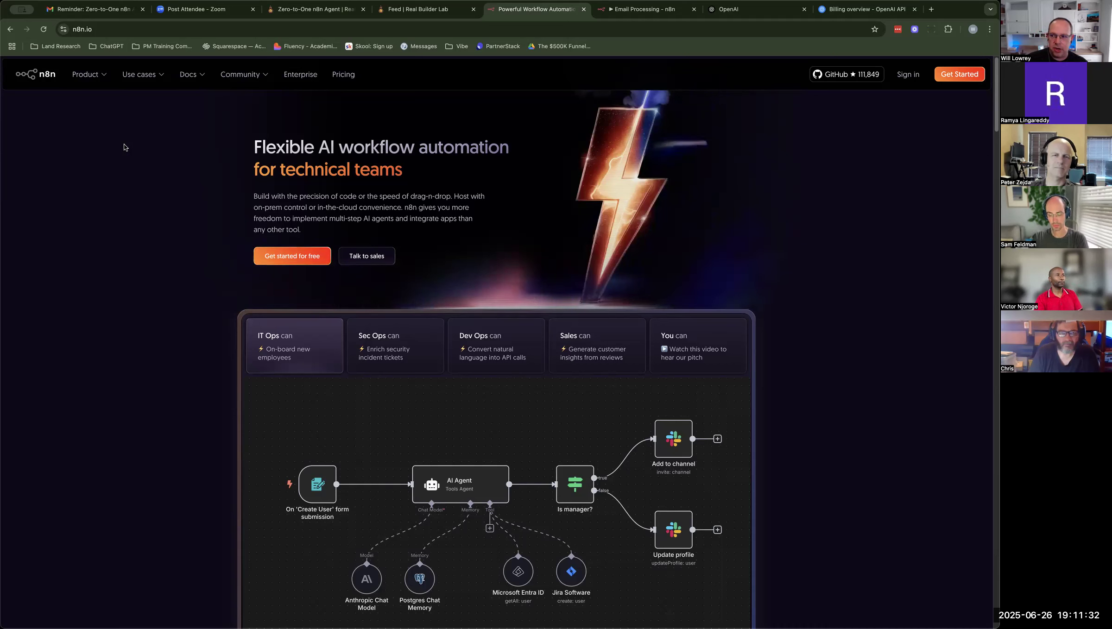
click(104, 31)
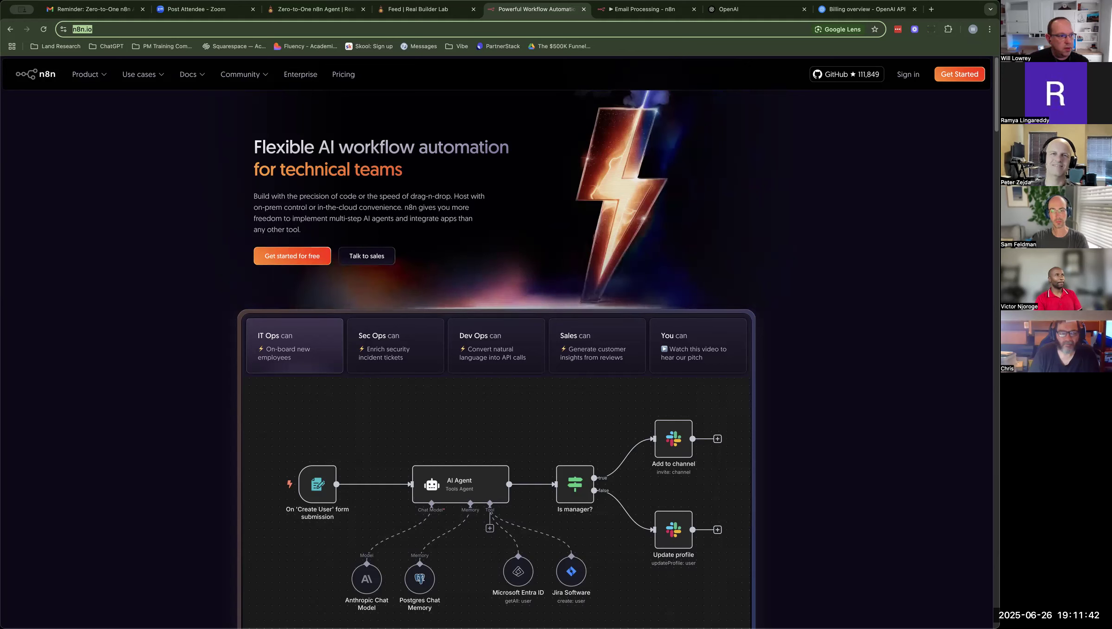
click(869, 209)
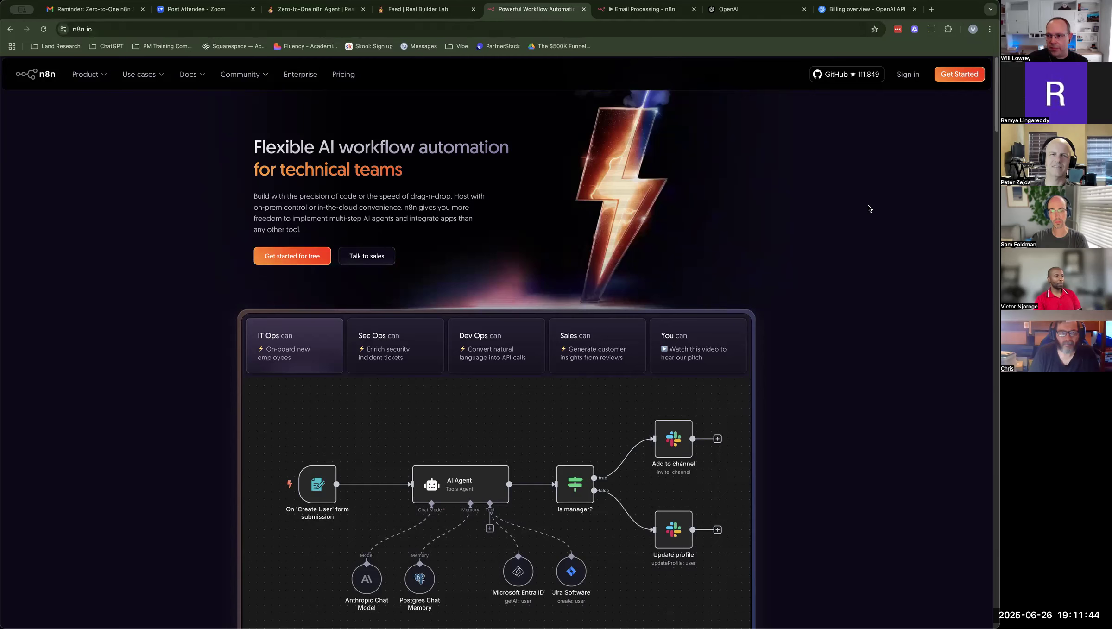
click(969, 75)
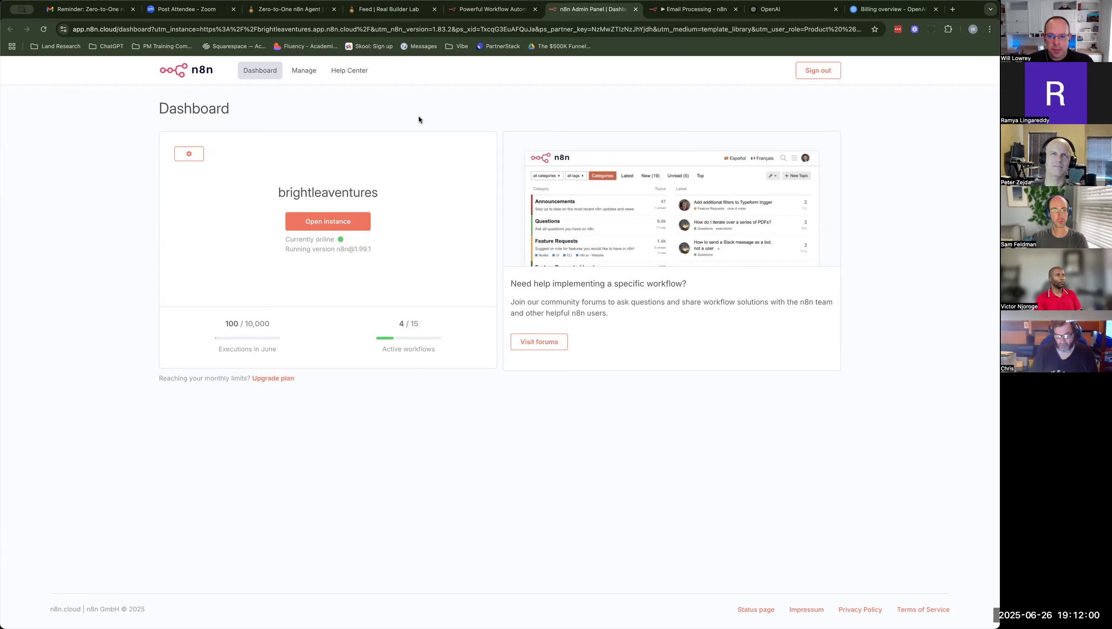
click(198, 83)
click(953, 9)
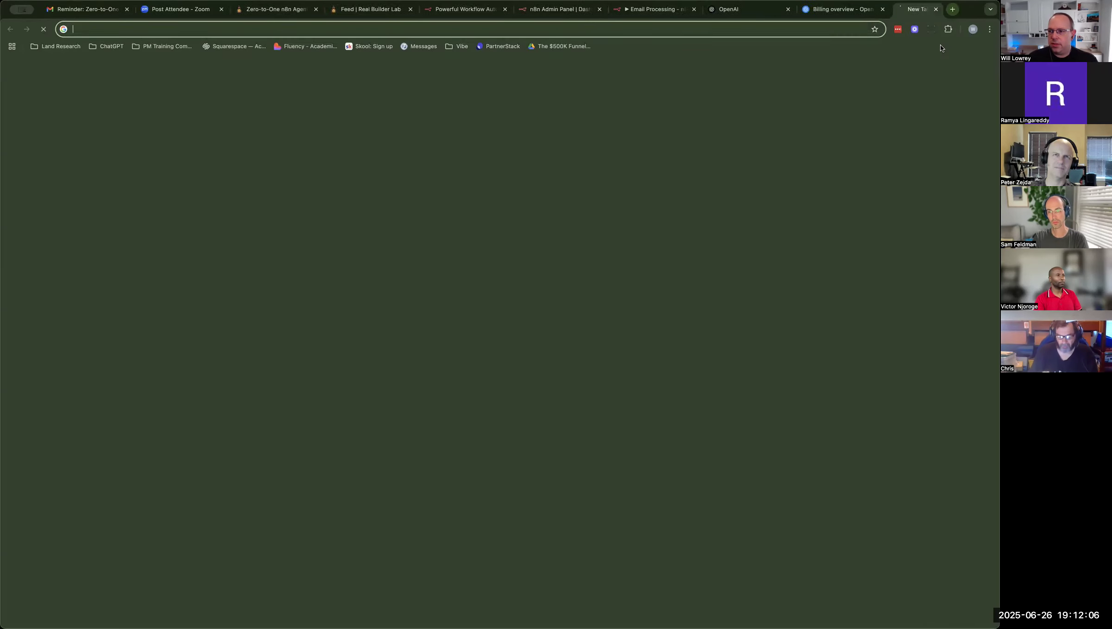
click(989, 29)
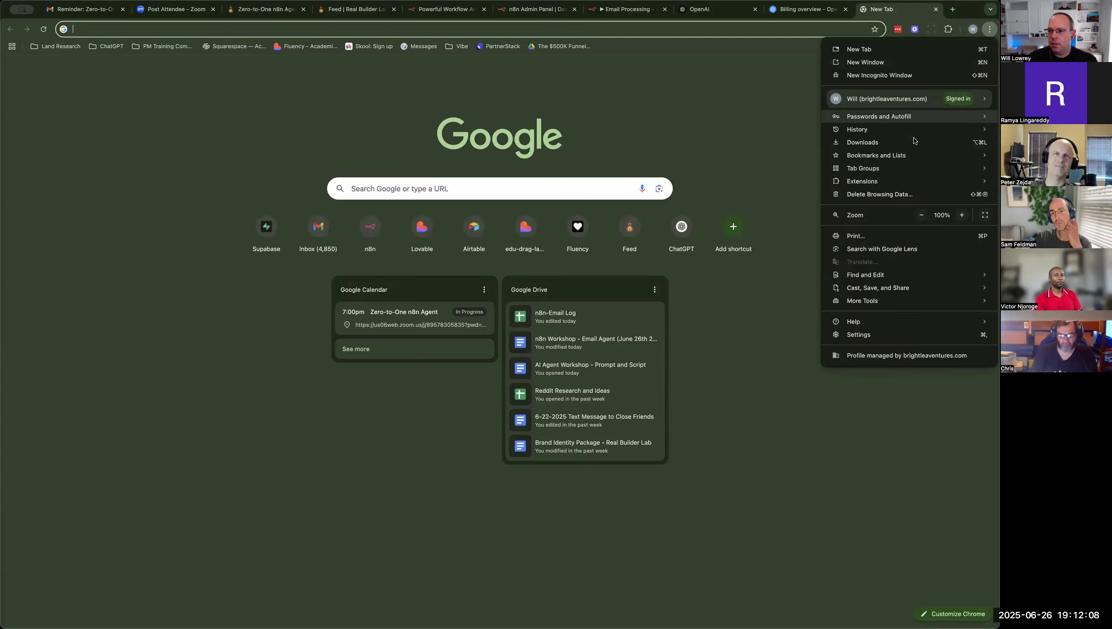
click(609, 67)
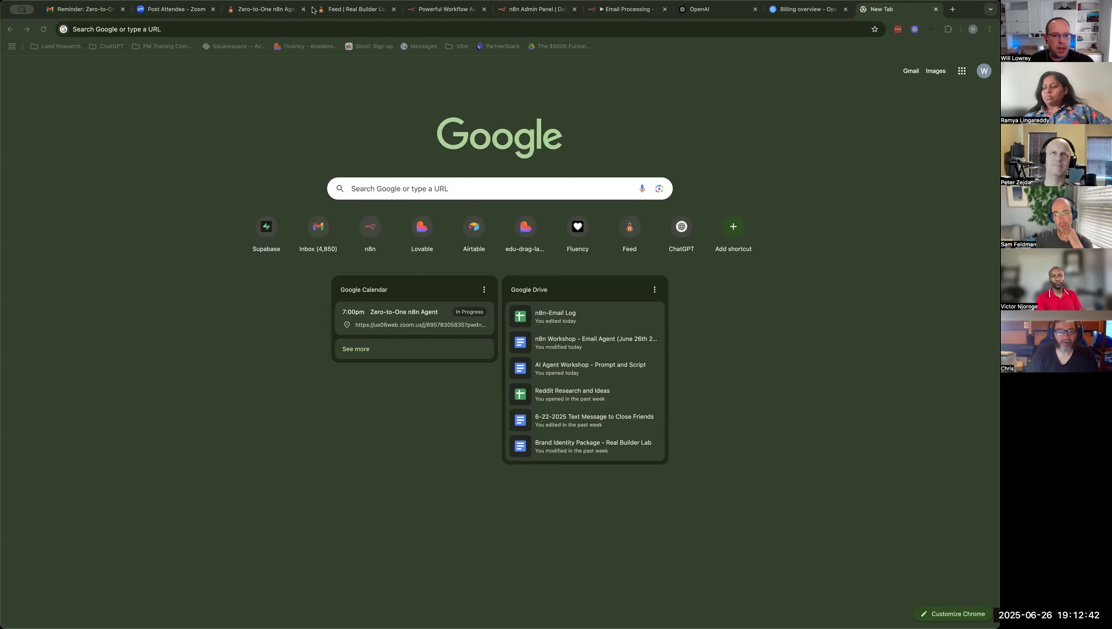
click(565, 25)
Step: Open the brightleaventures instance from the n8n admin dashboard and highlight the instance's base web address
click(537, 10)
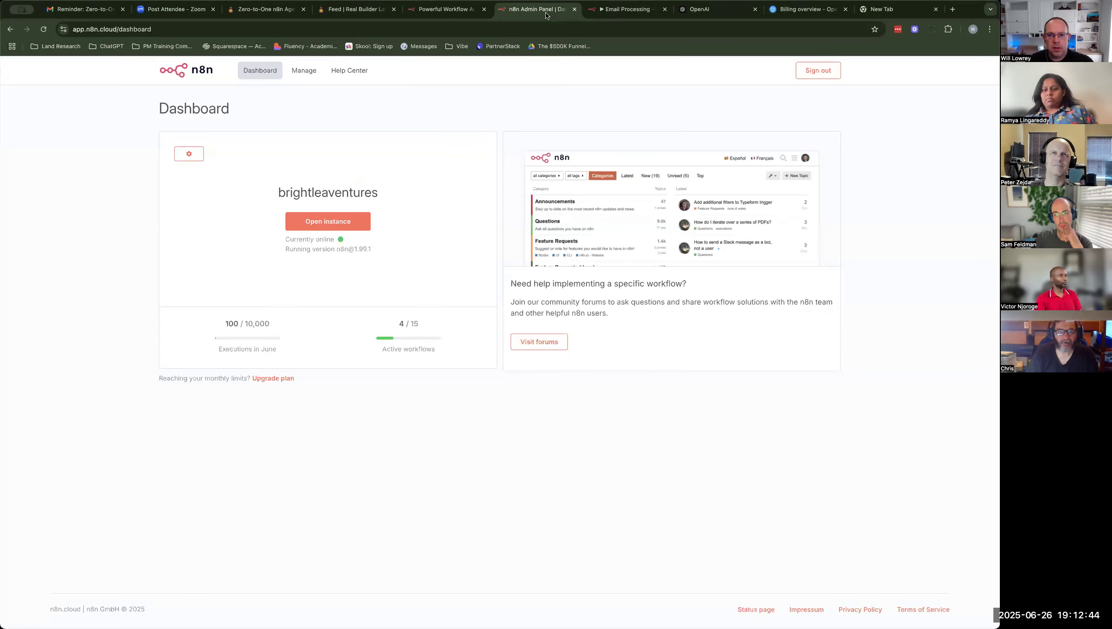
click(626, 9)
click(537, 9)
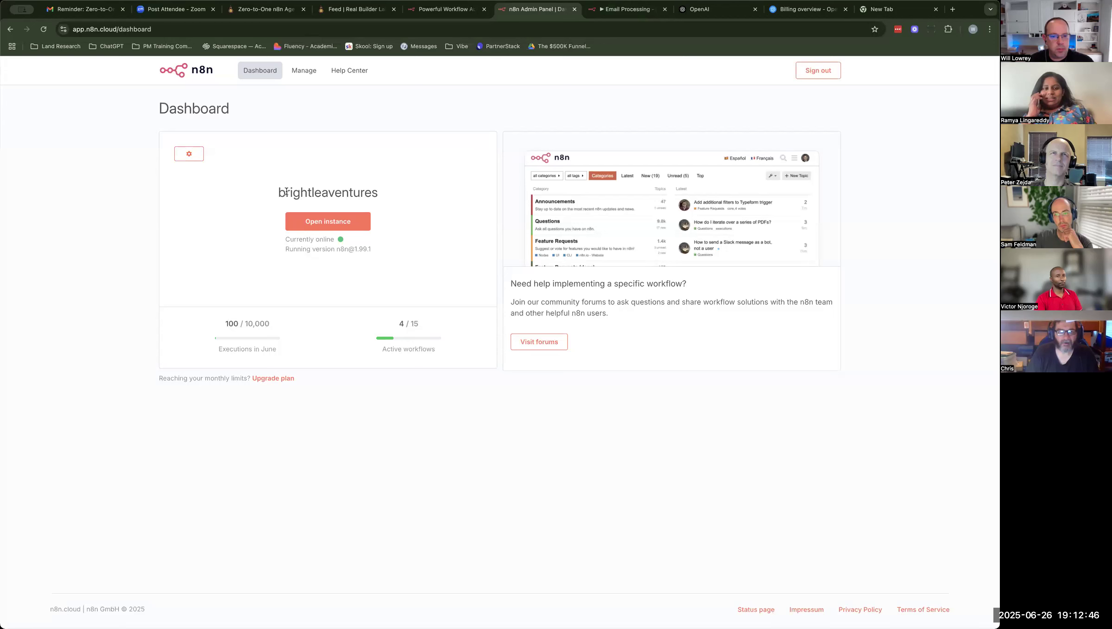
drag(277, 193, 383, 191)
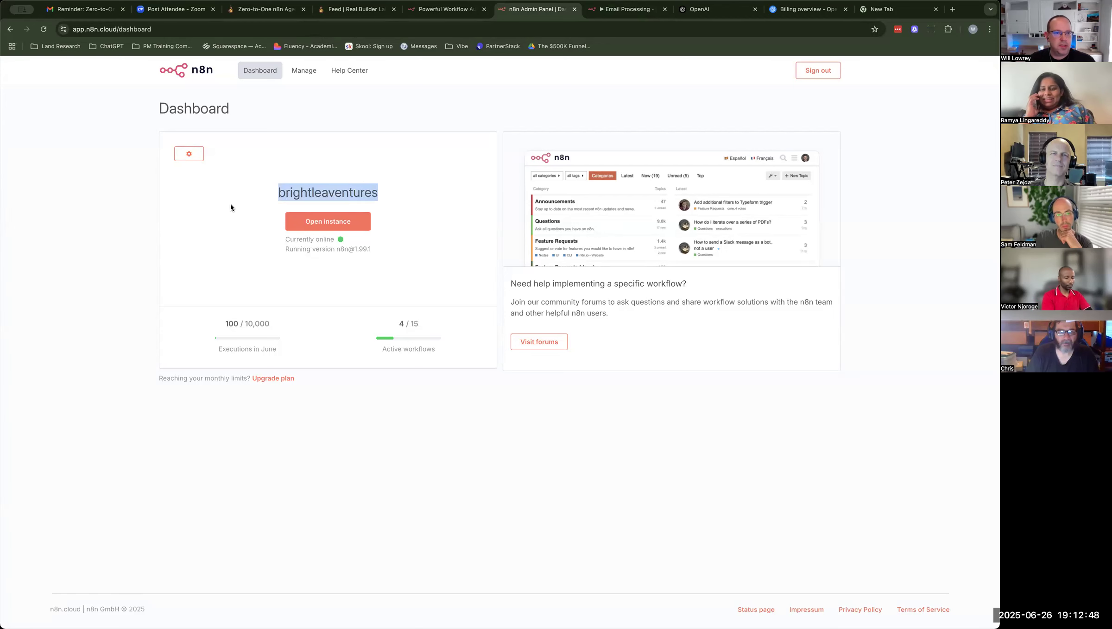
click(310, 160)
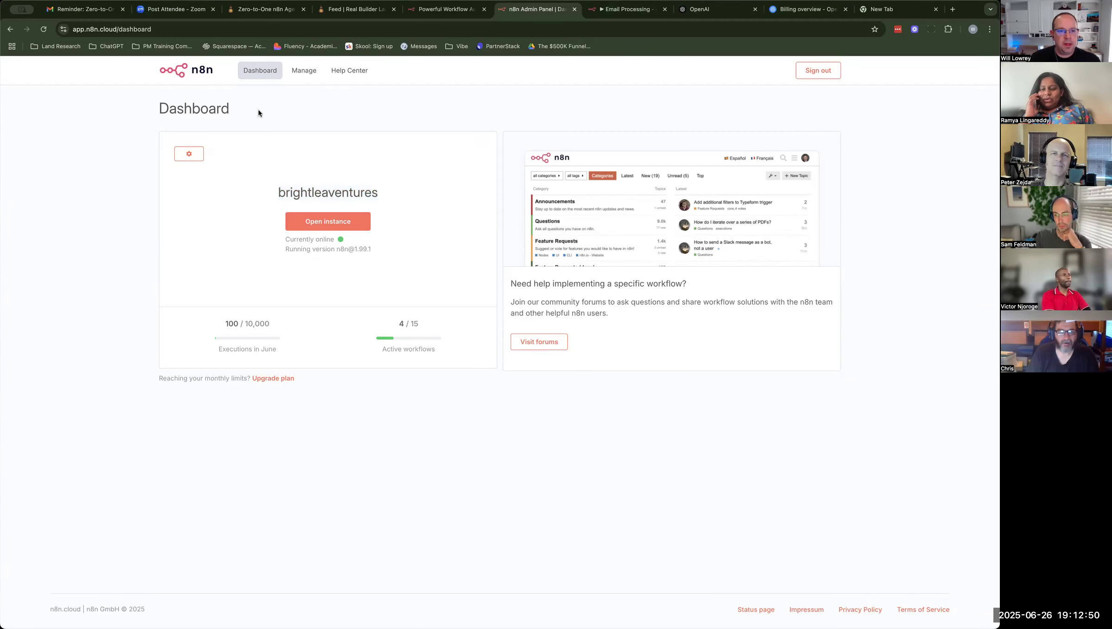
click(337, 224)
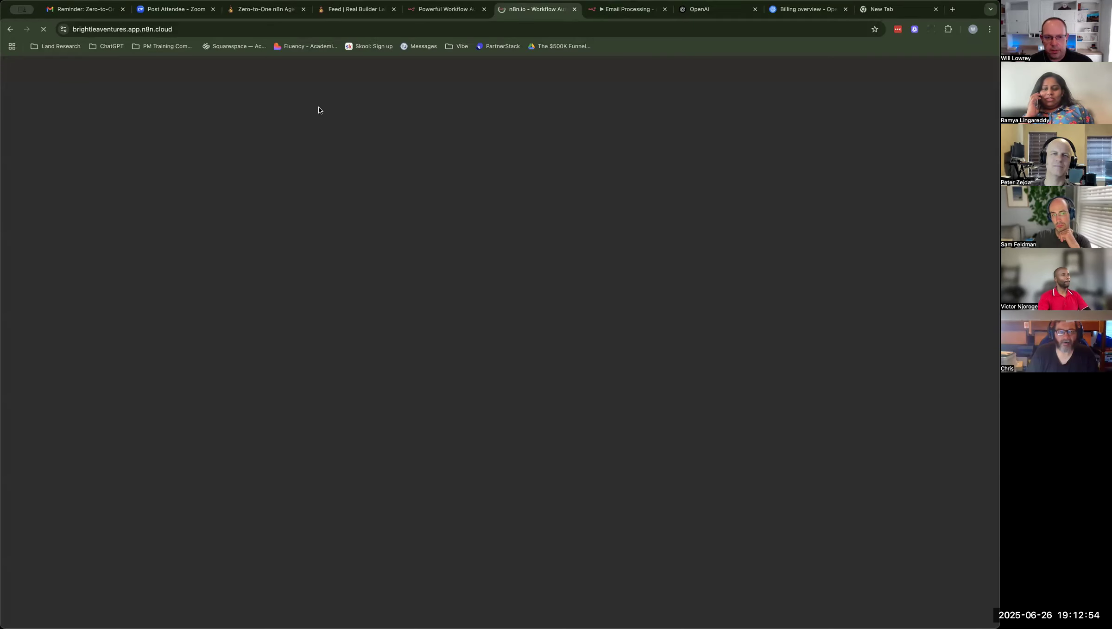
drag(73, 30, 171, 34)
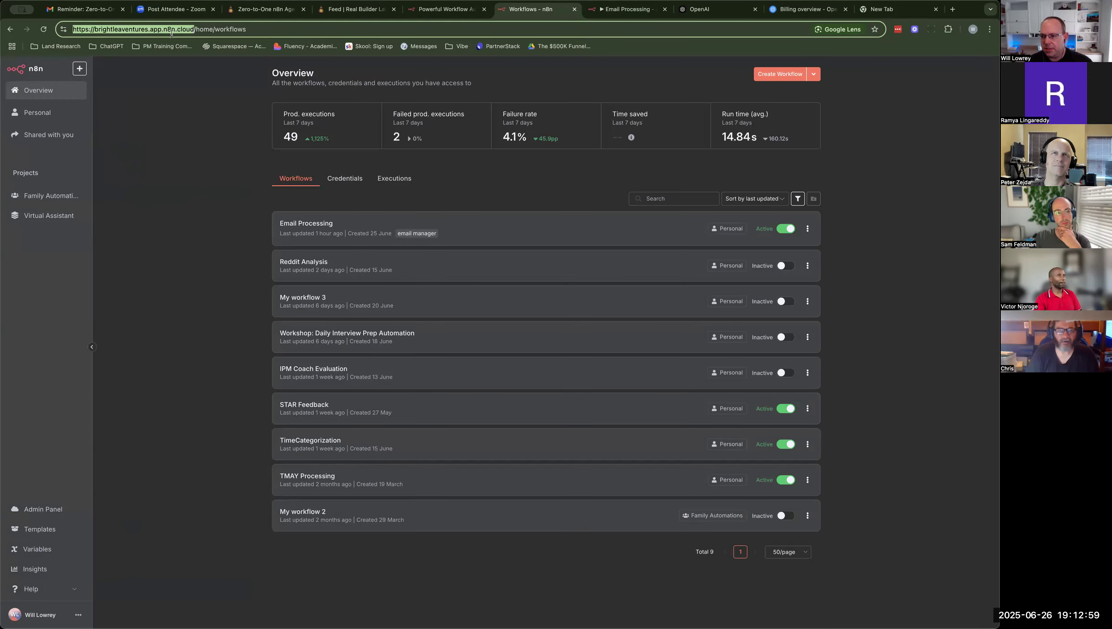
click(157, 117)
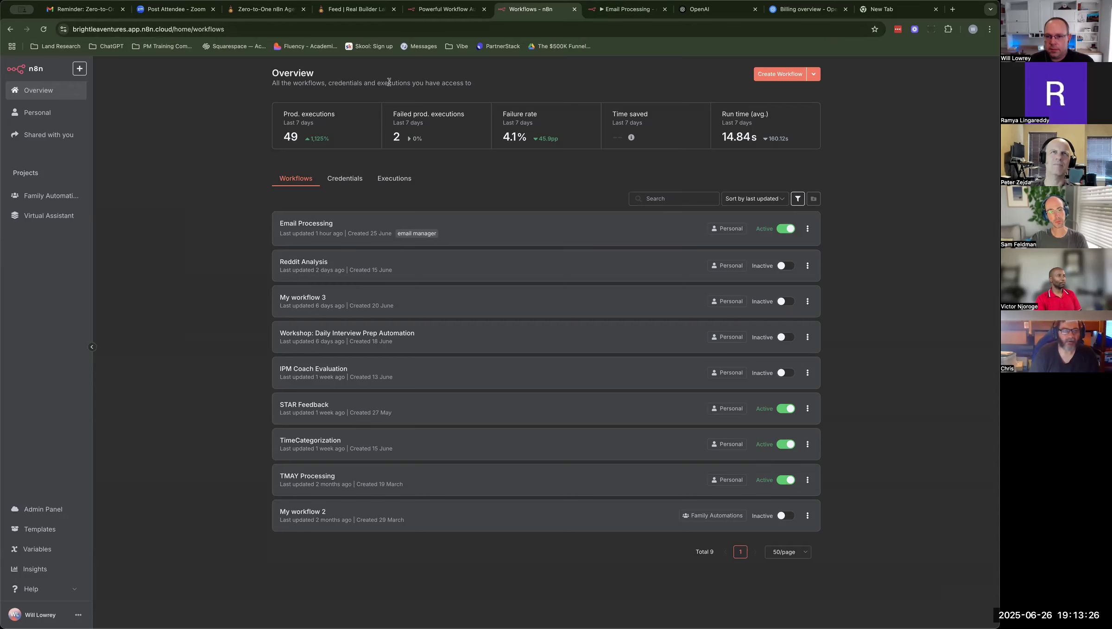
Step: Close the already open Email Processing page and reopen the Email Processing workflow from the instance's workflow list
click(621, 10)
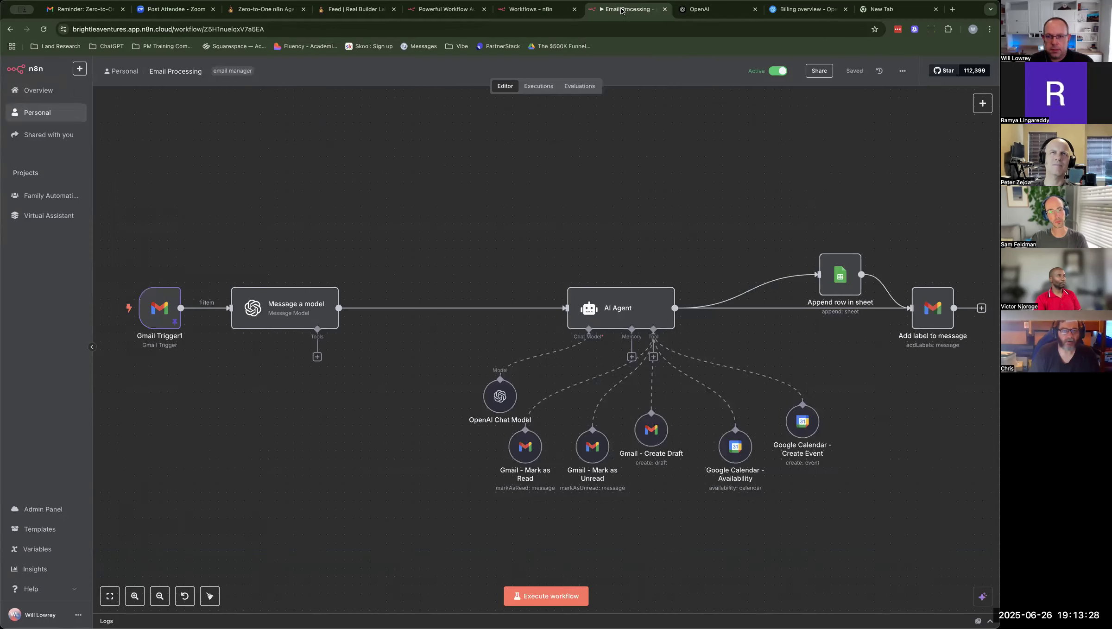
key(super+w)
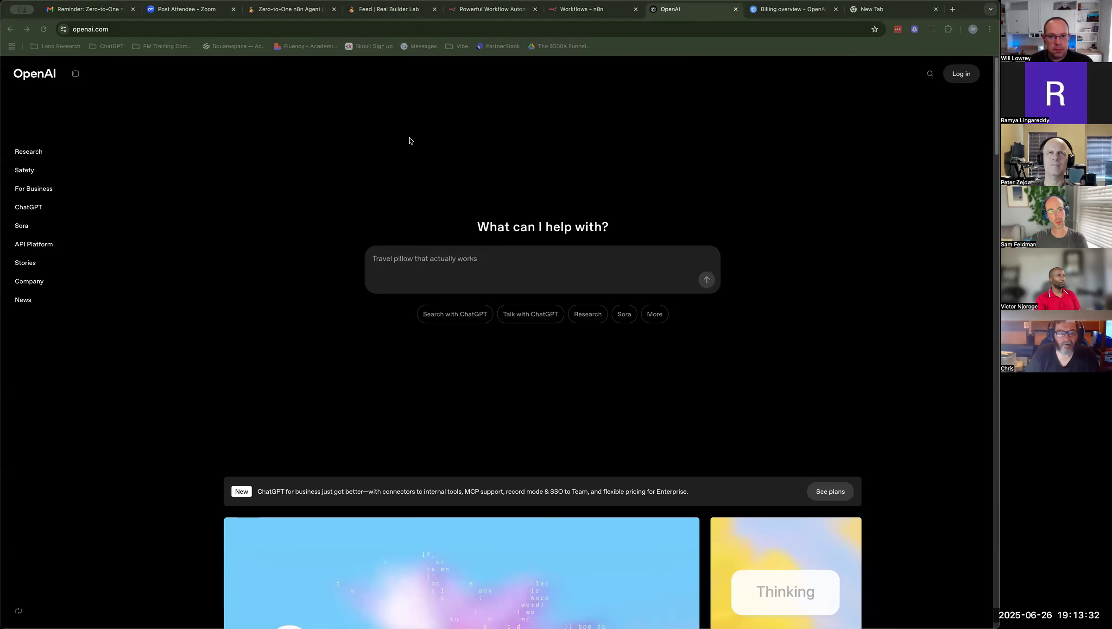
click(579, 9)
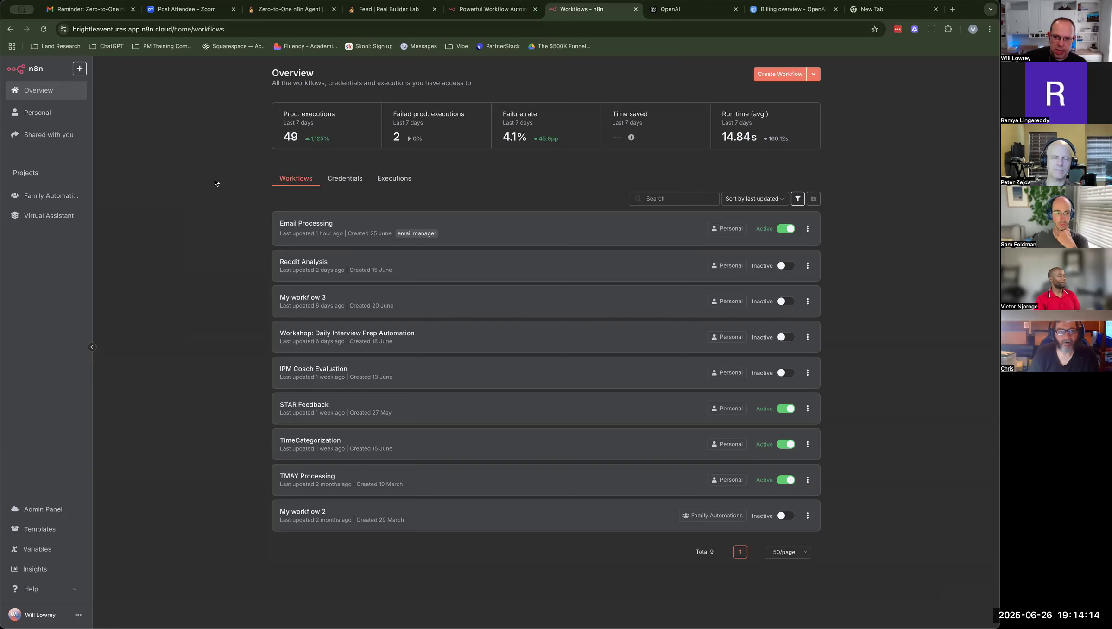
click(310, 225)
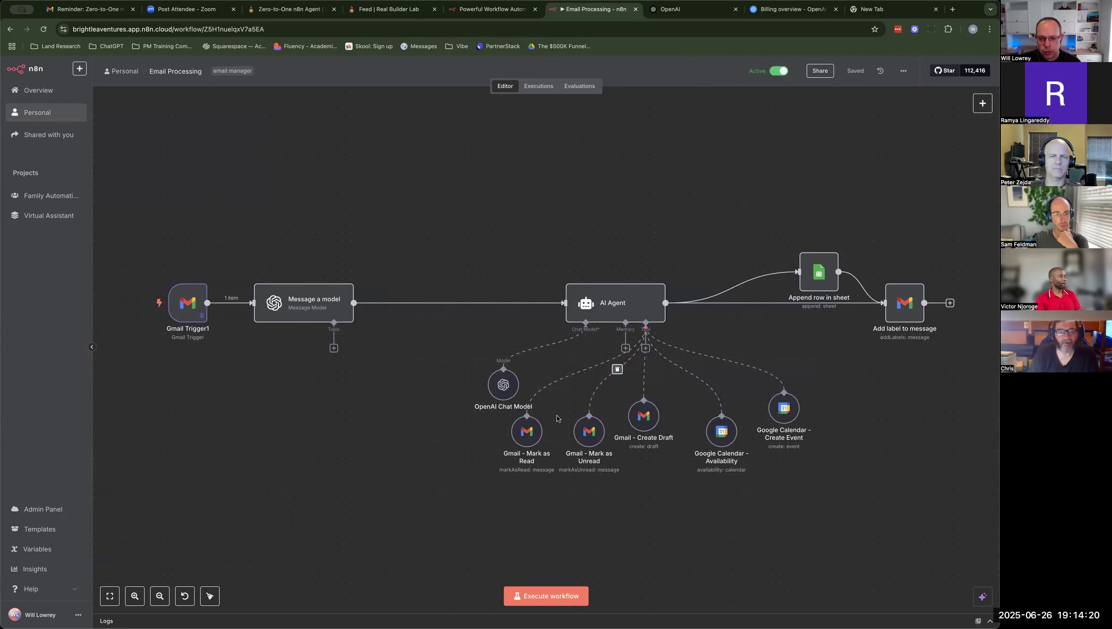
Step: Examine the message operations offered by the Gmail - Mark as Read tool, then return to the canvas
double_click(528, 433)
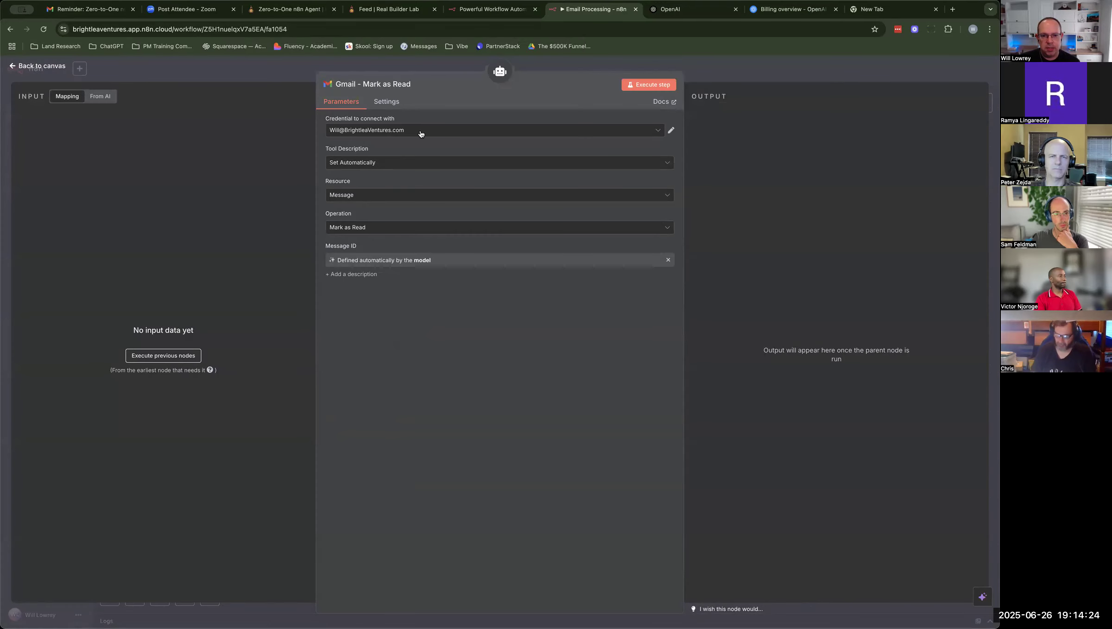
click(381, 229)
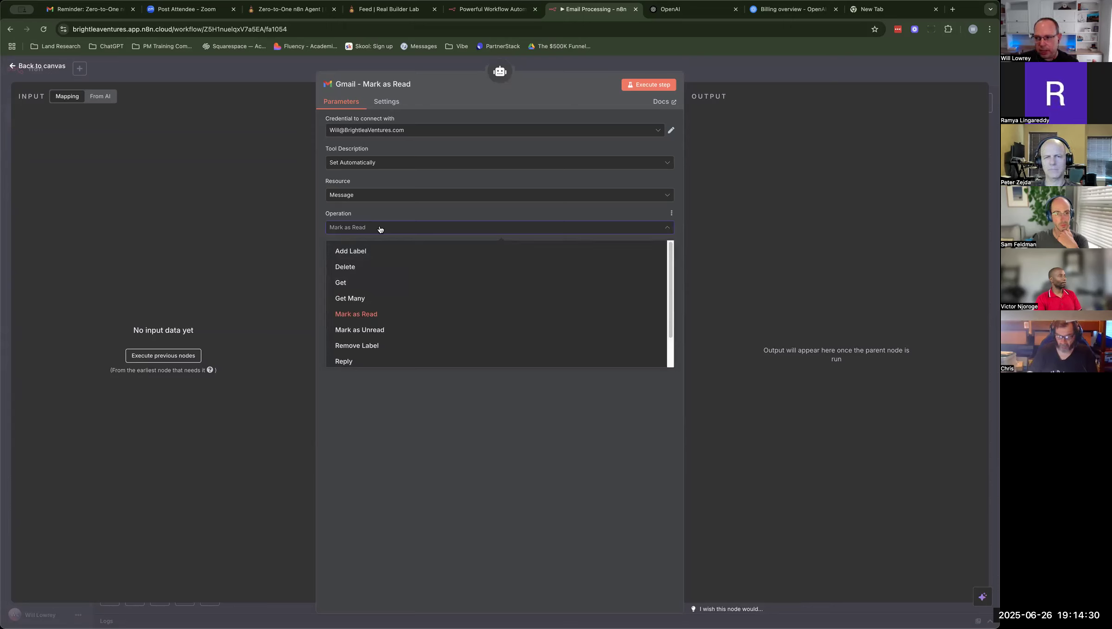
click(380, 228)
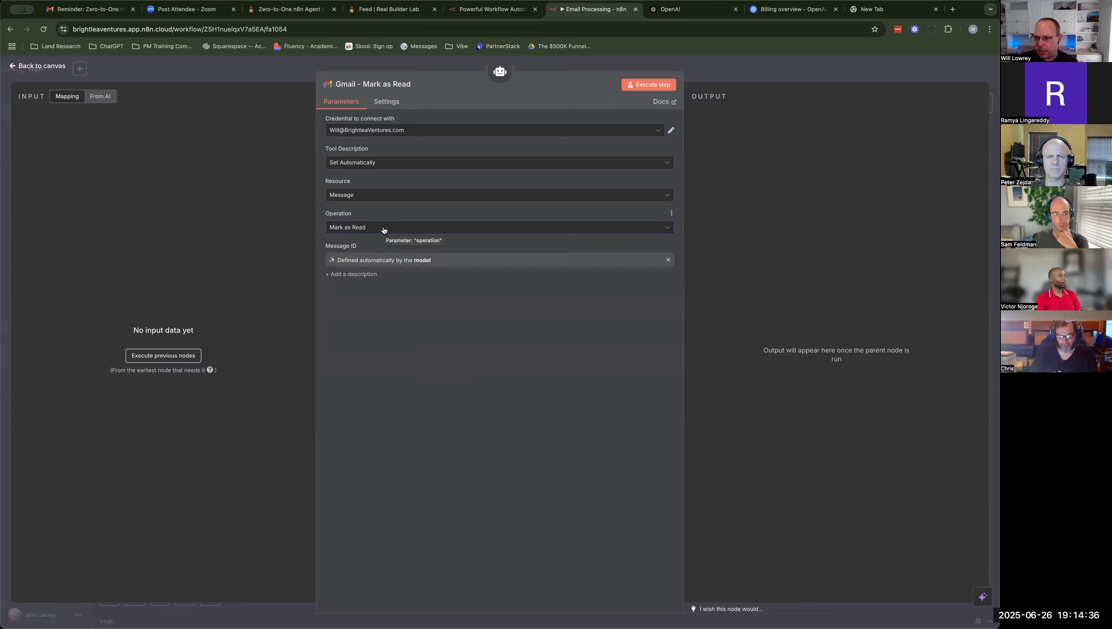
click(55, 68)
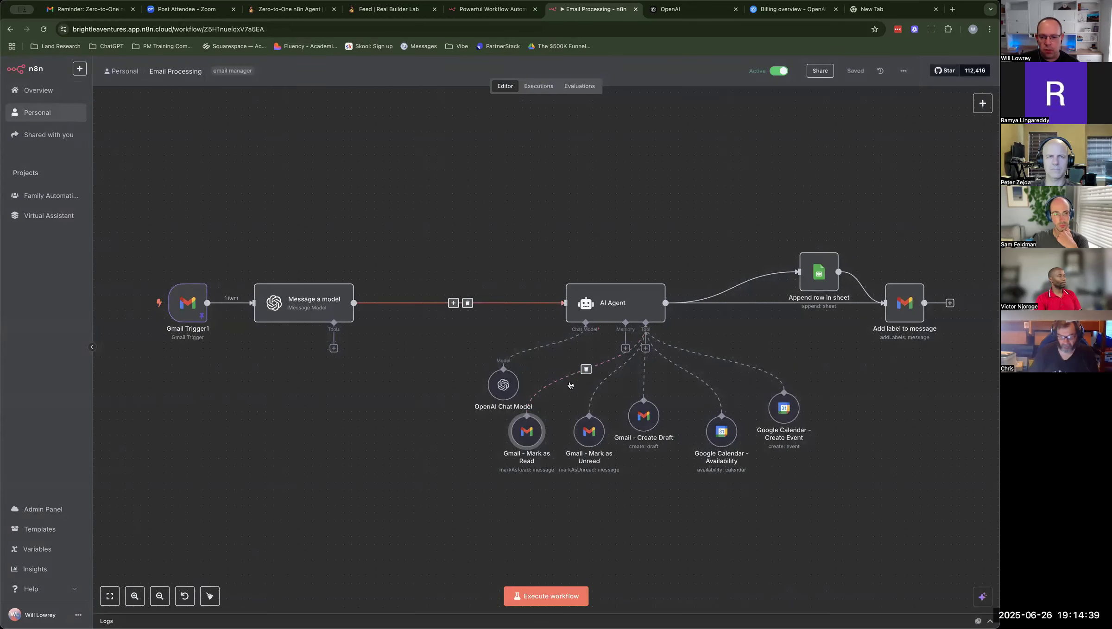
Step: Search the AI Agent's tools for gmail and attach a new Gmail Tool to the agent
click(646, 348)
text(gmail)
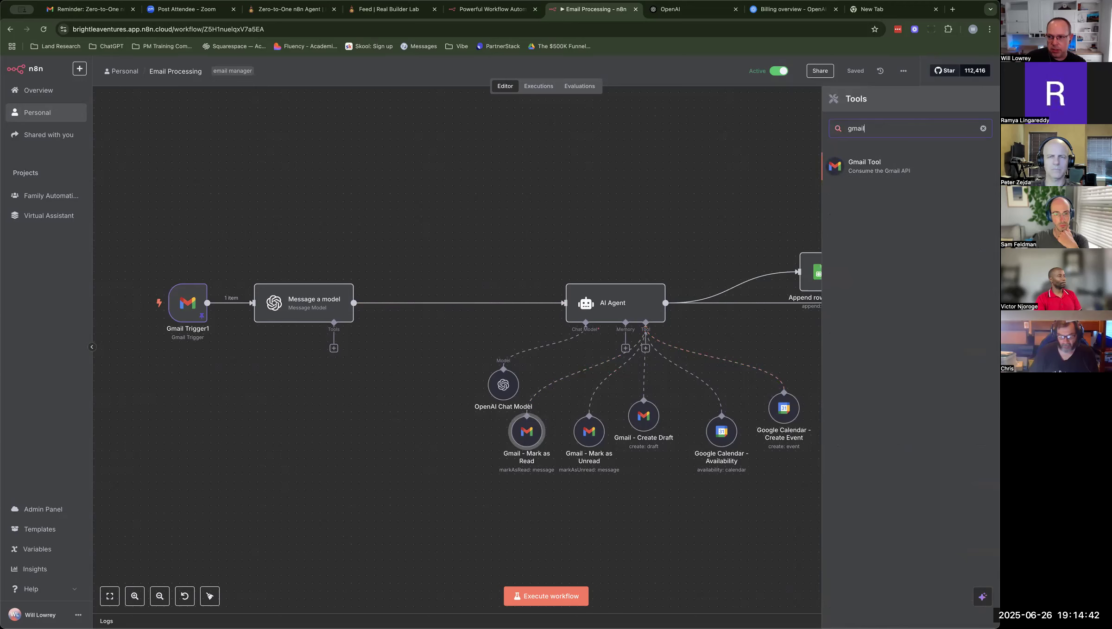
click(859, 165)
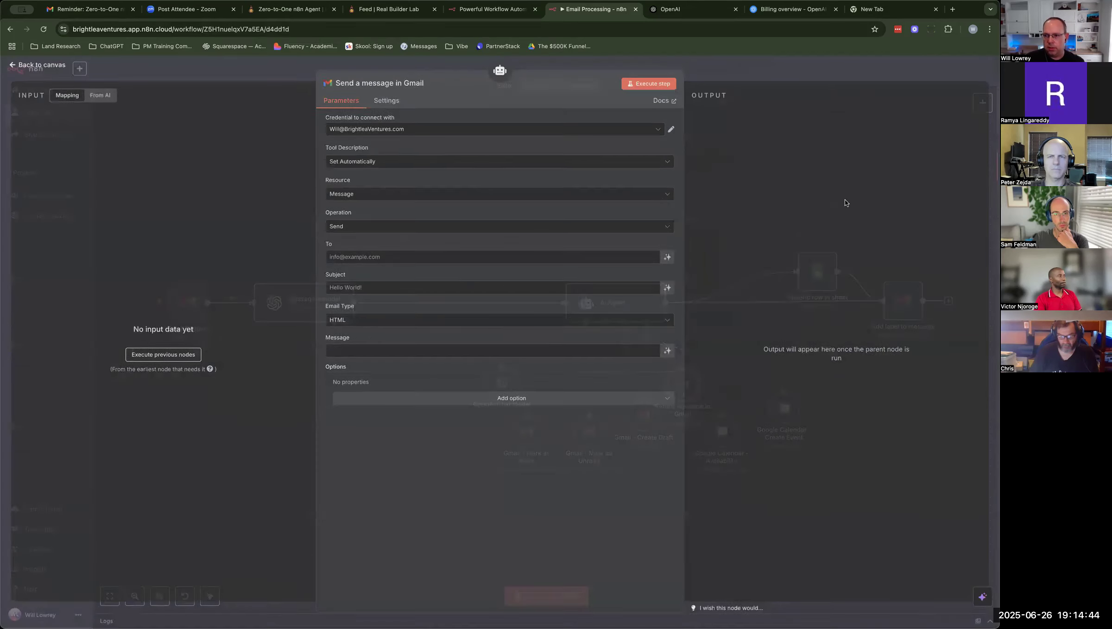
Step: Look through the message operations available in the new Gmail tool without changing the selection
click(361, 229)
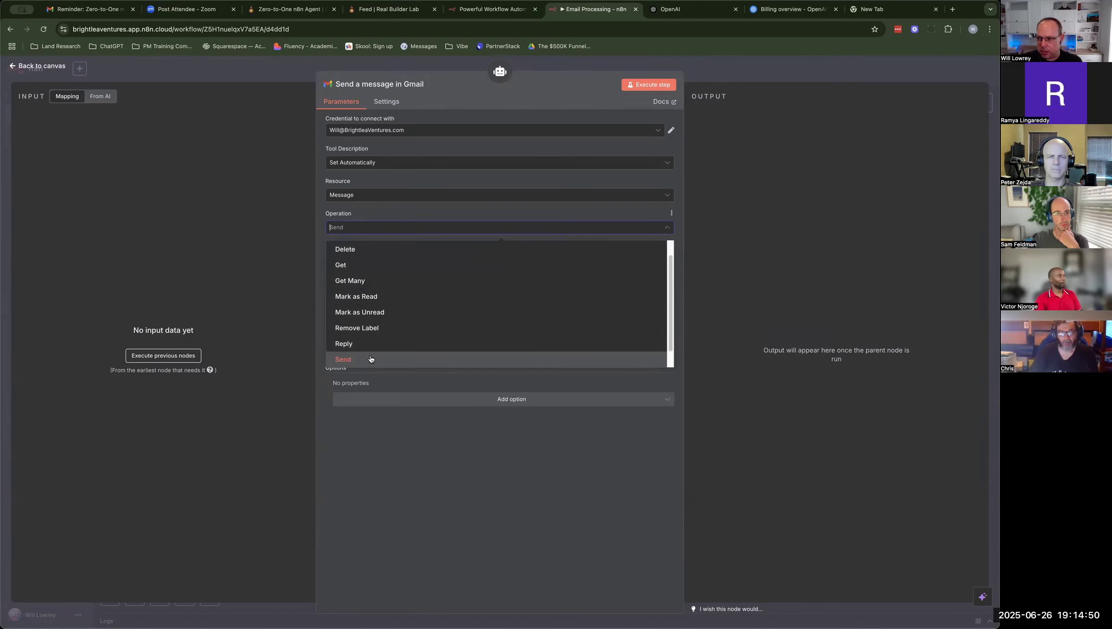
scroll(403, 306, up, 1)
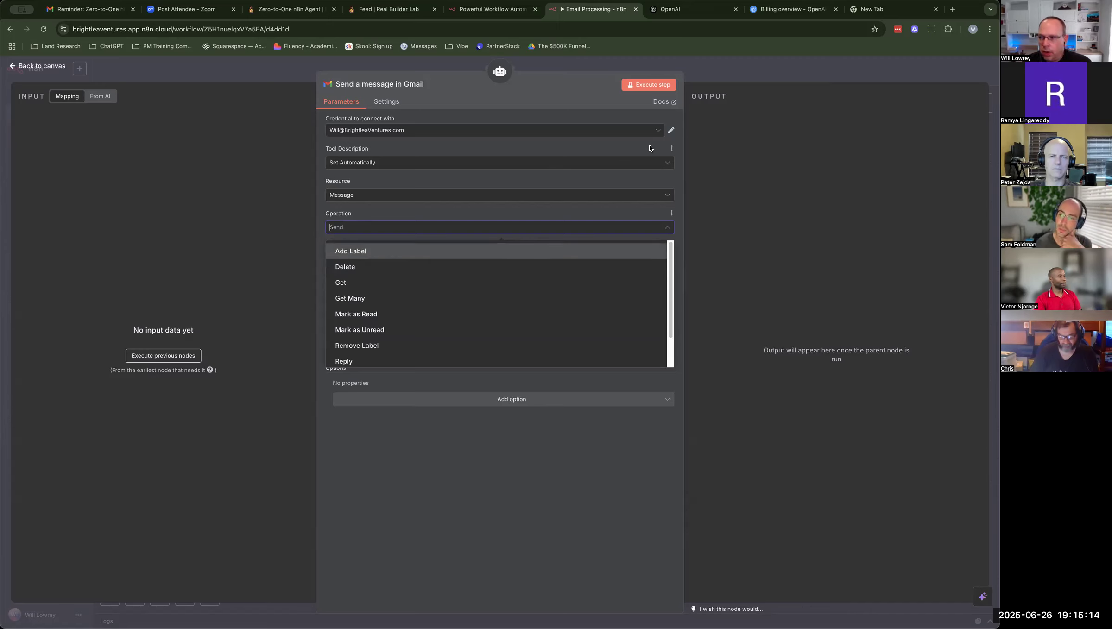
click(490, 145)
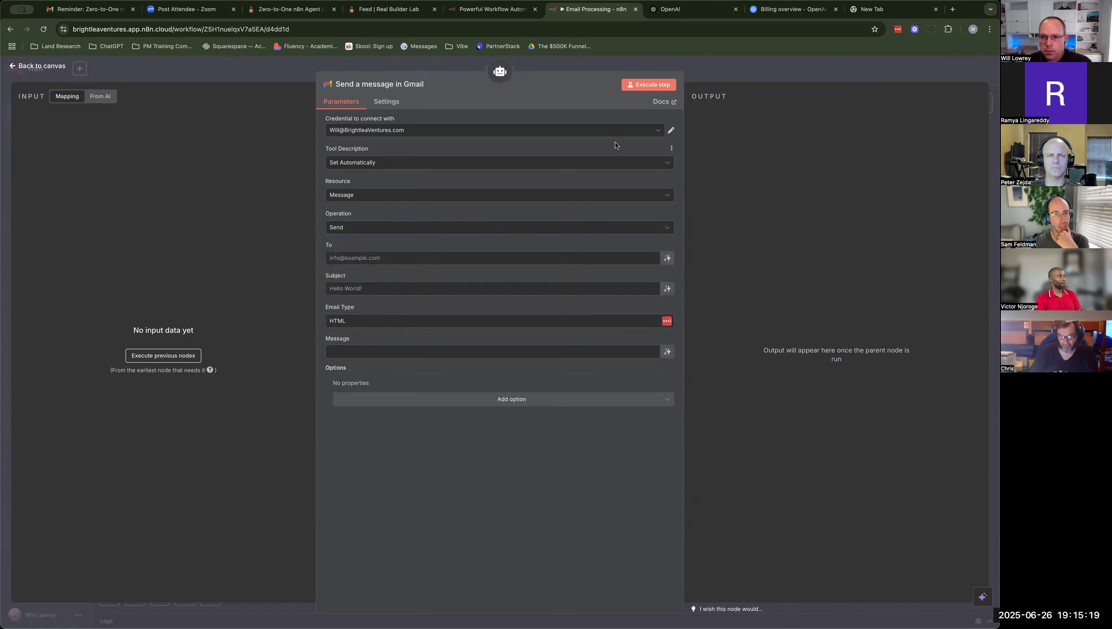
Step: Set the new Gmail tool's credential to Gmail account and return to the workflow canvas
click(656, 131)
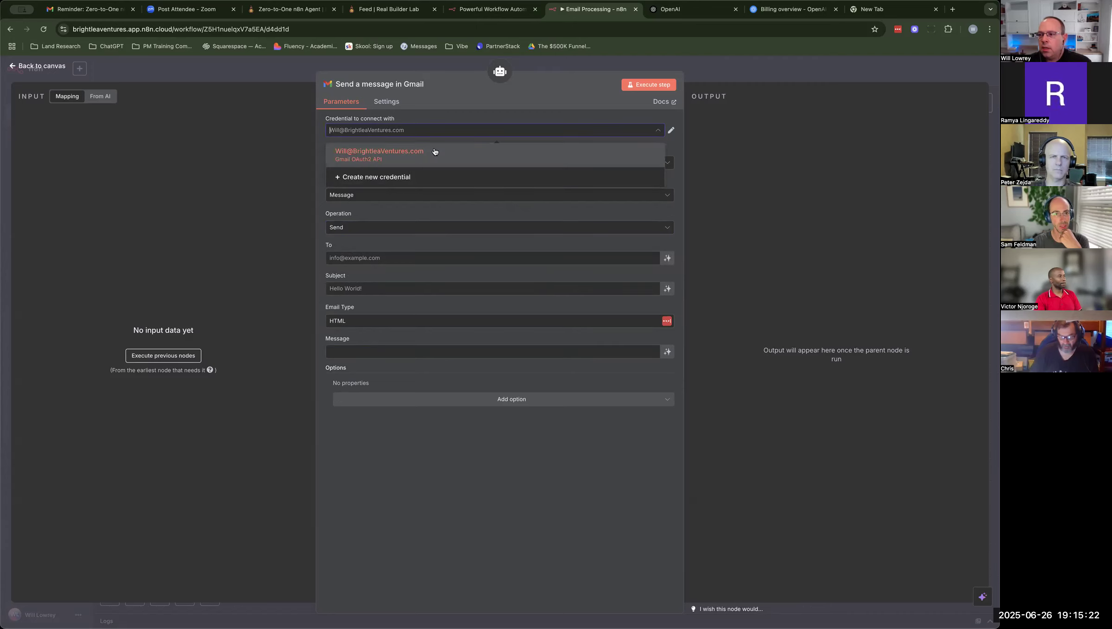
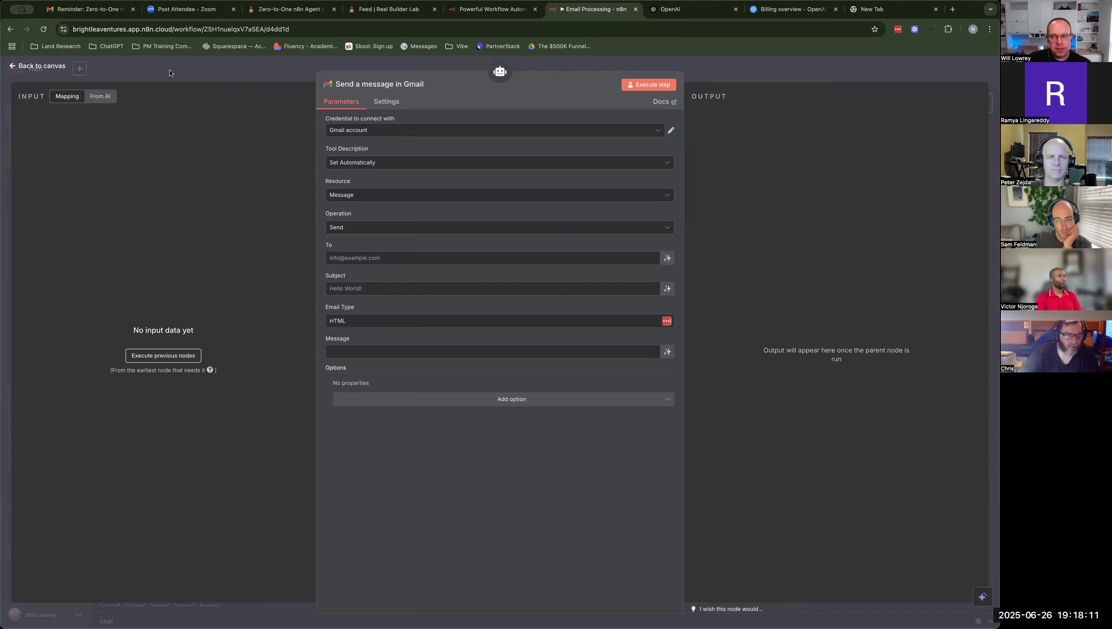
click(48, 67)
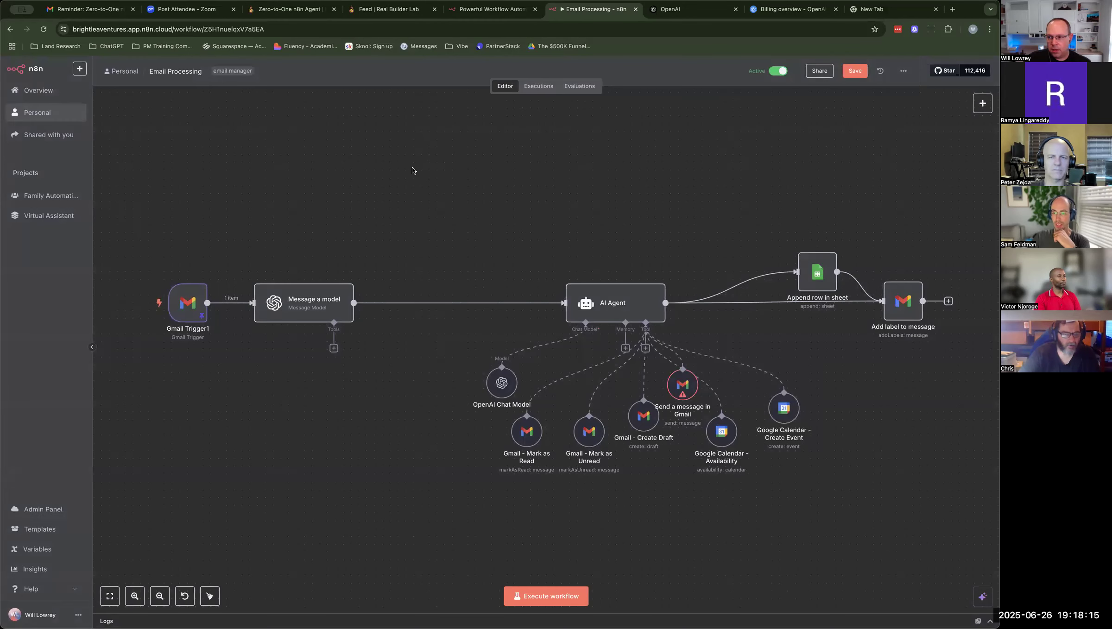
scroll(412, 170, up, 2)
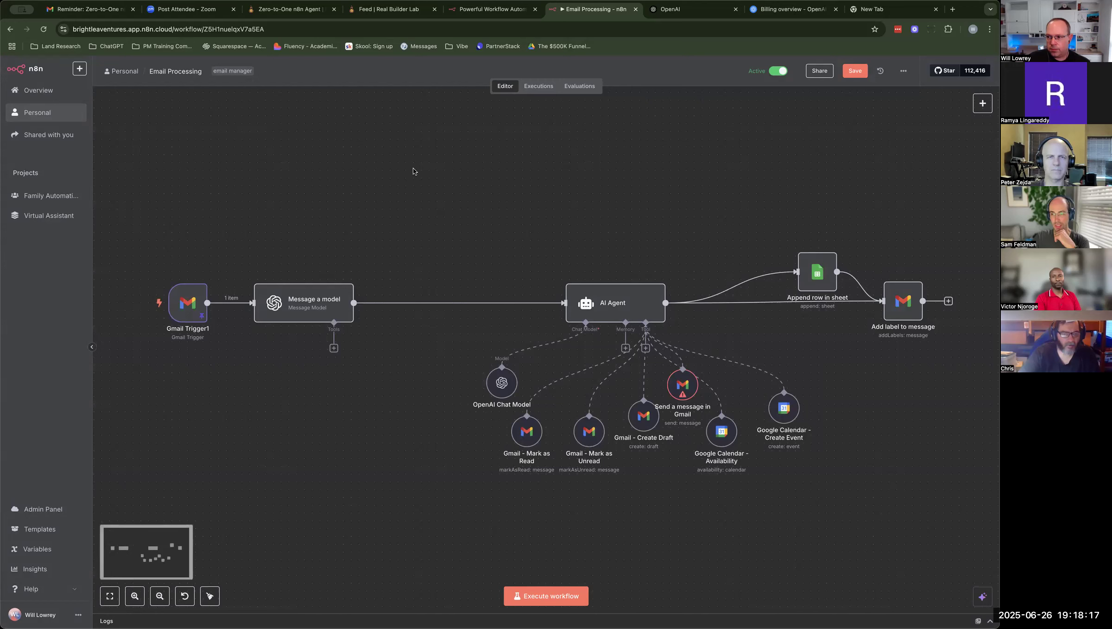
scroll(412, 170, up, 1)
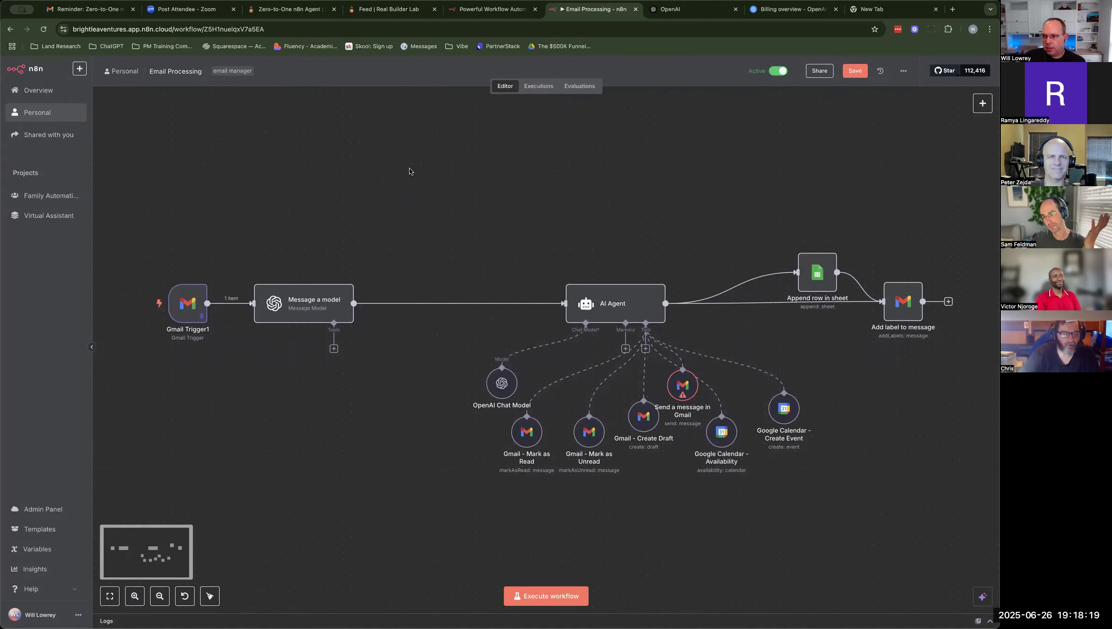
scroll(407, 168, up, 4)
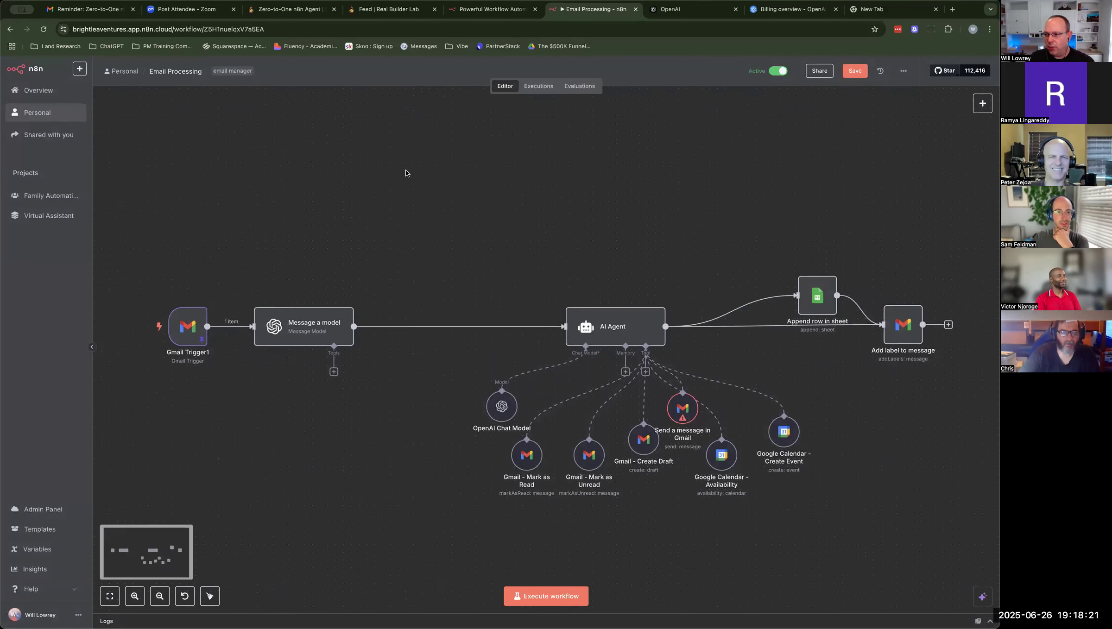
scroll(406, 173, down, 6)
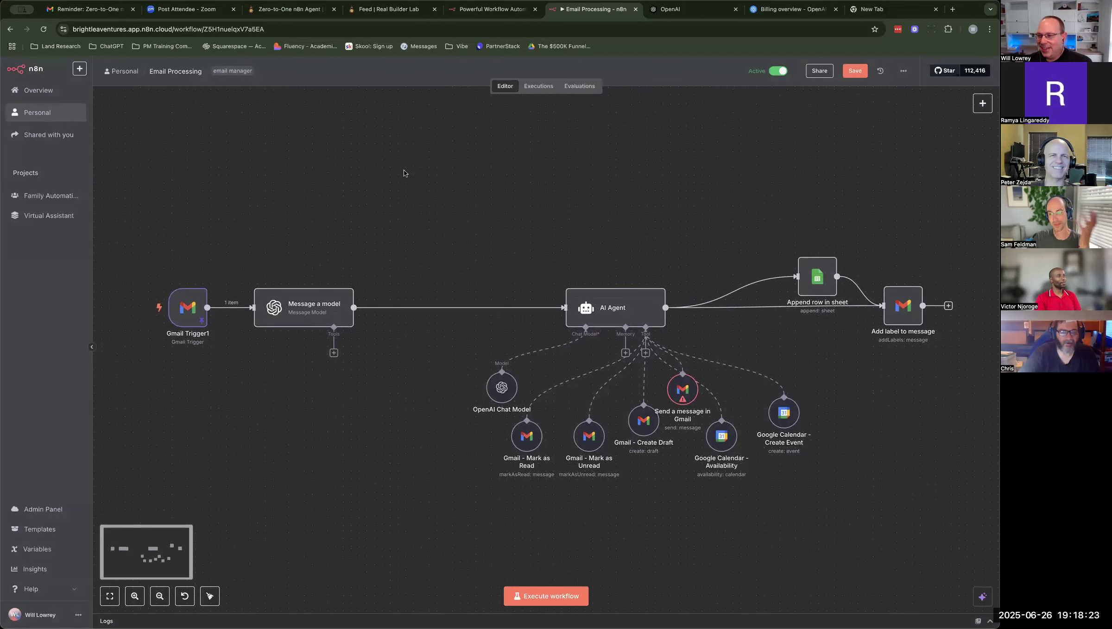
scroll(403, 173, down, 2)
scroll(403, 173, up, 4)
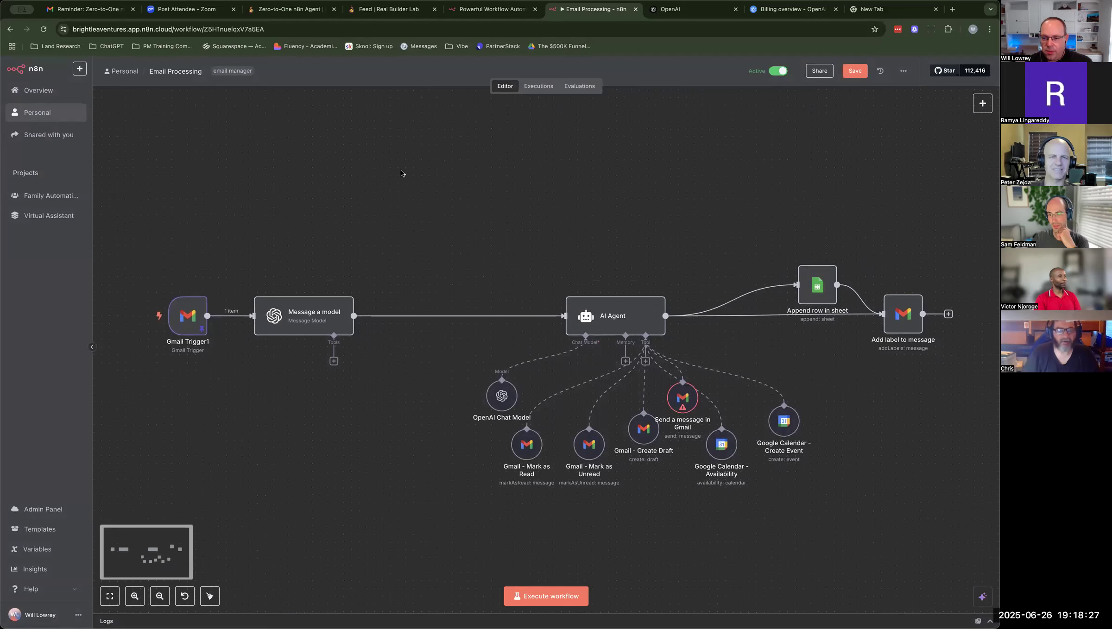
Step: Delete the Send a message in Gmail tool from the AI Agent and save the Email Processing workflow
double_click(682, 398)
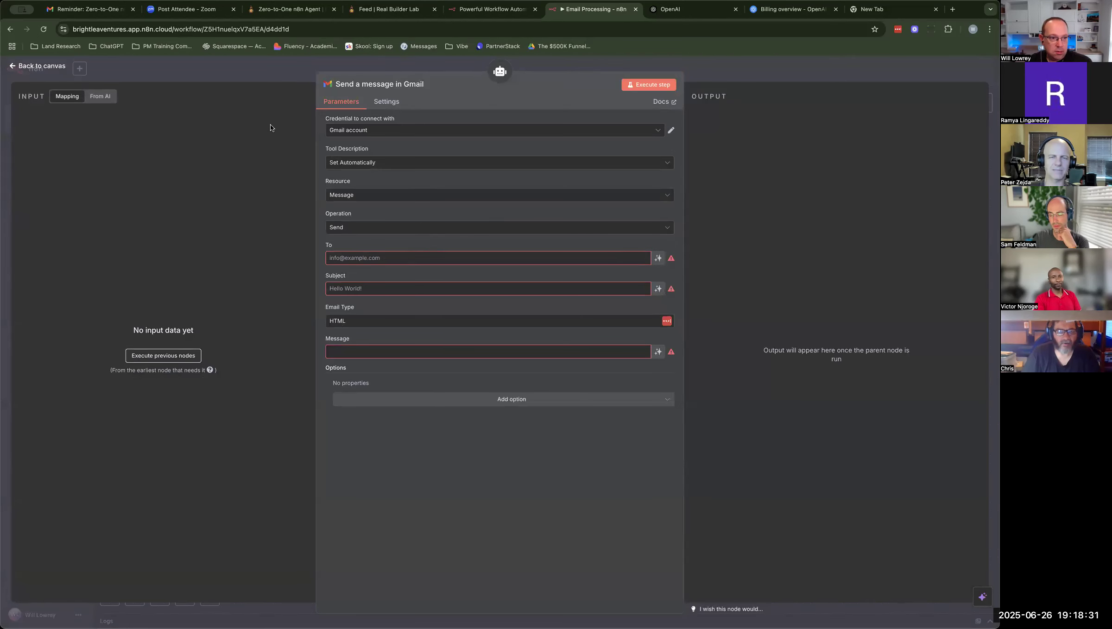
click(42, 66)
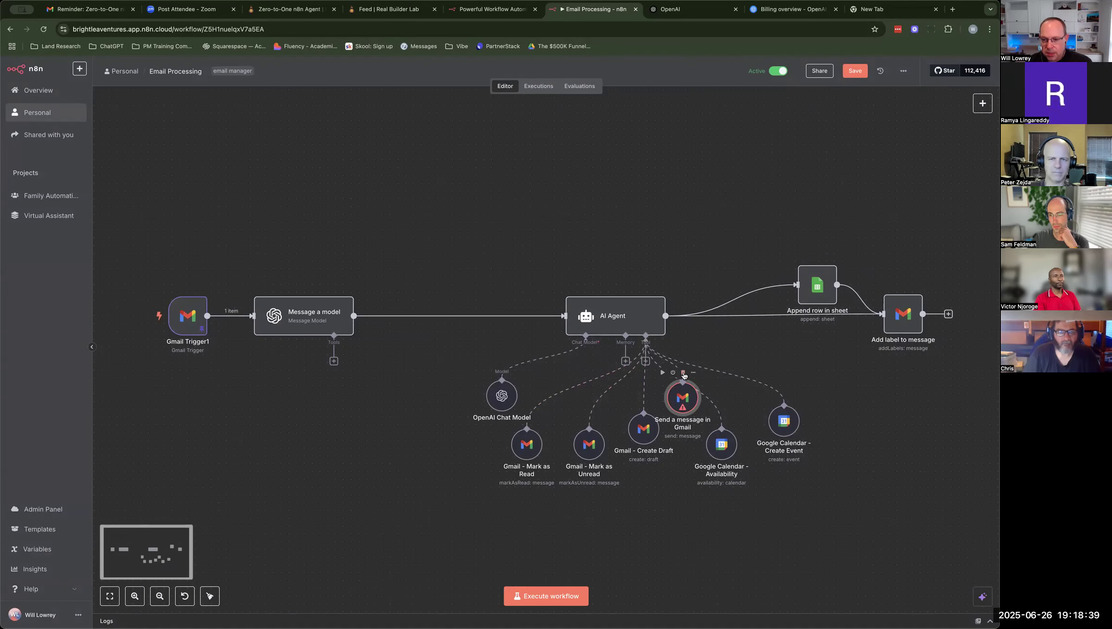
click(683, 374)
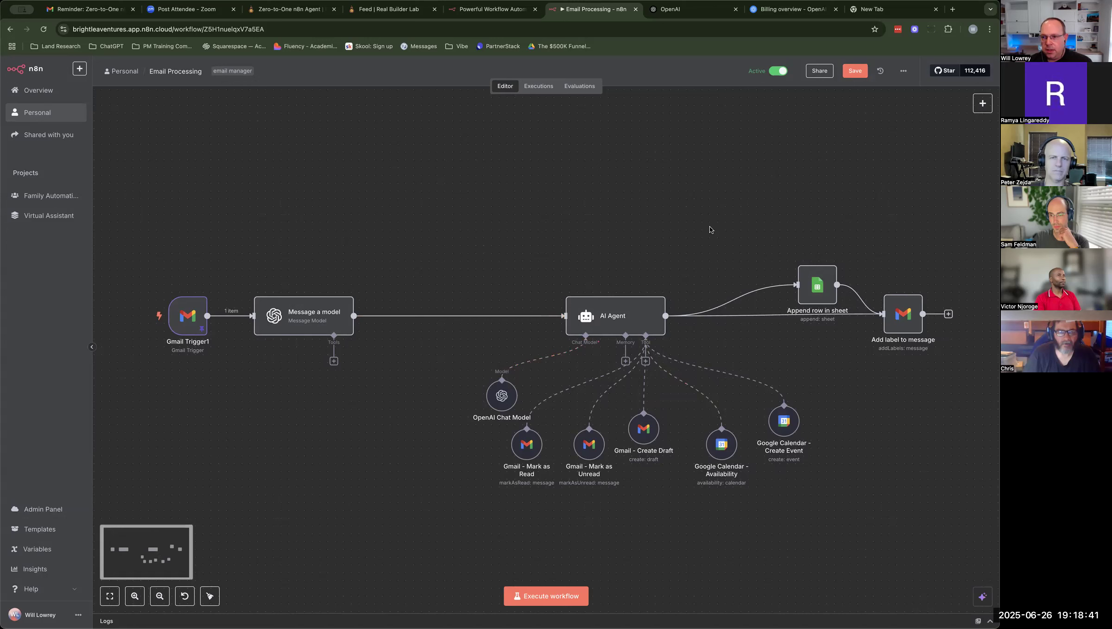
click(855, 73)
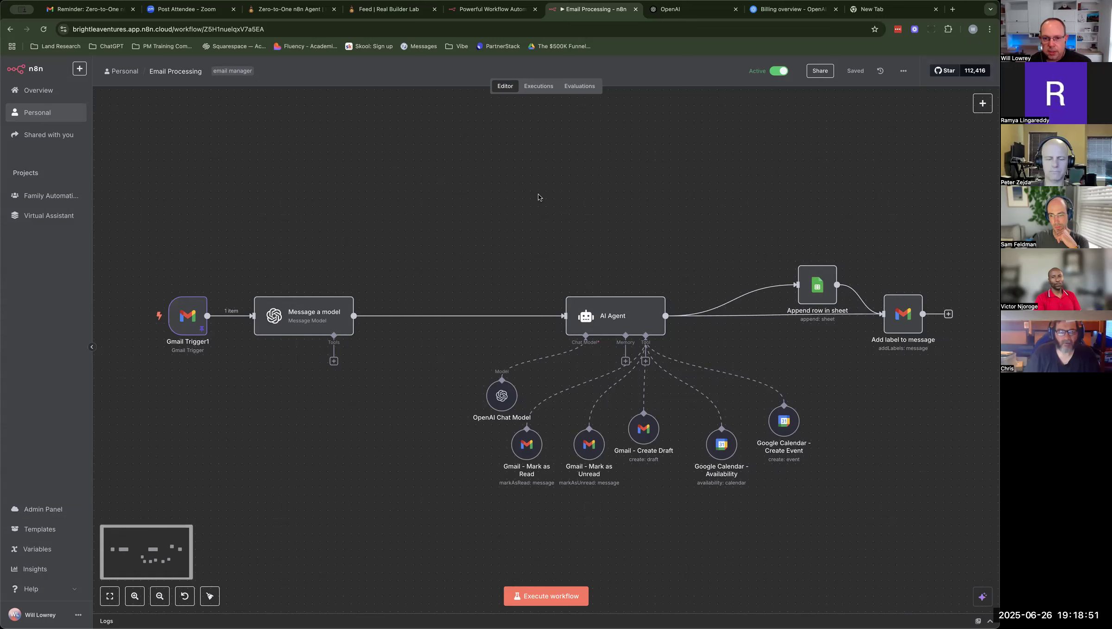
scroll(628, 159, down, 1)
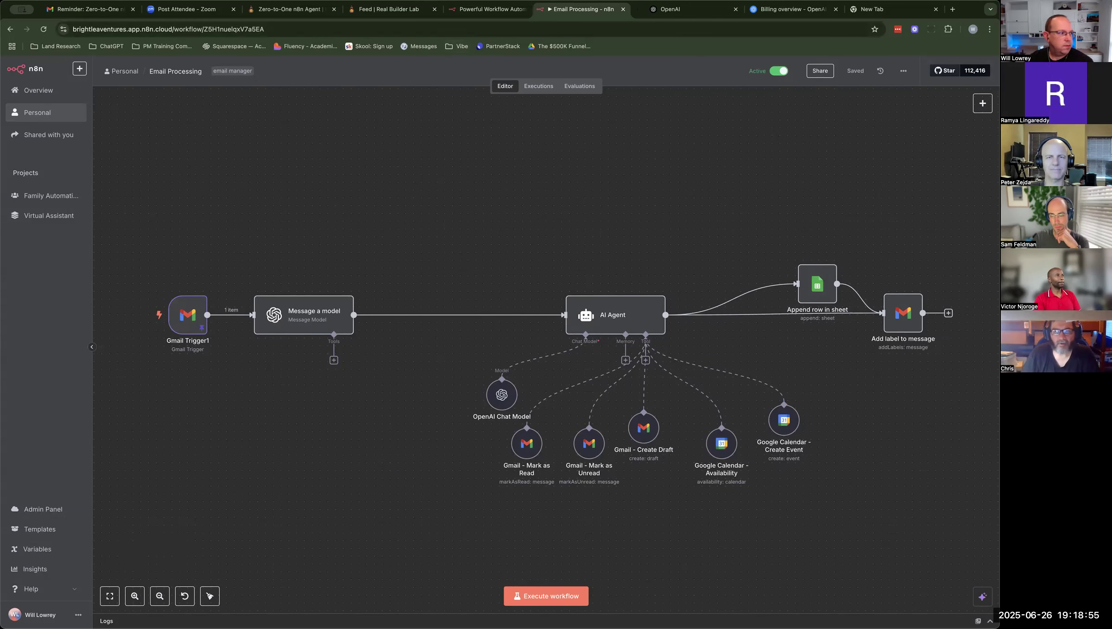
key(super+w)
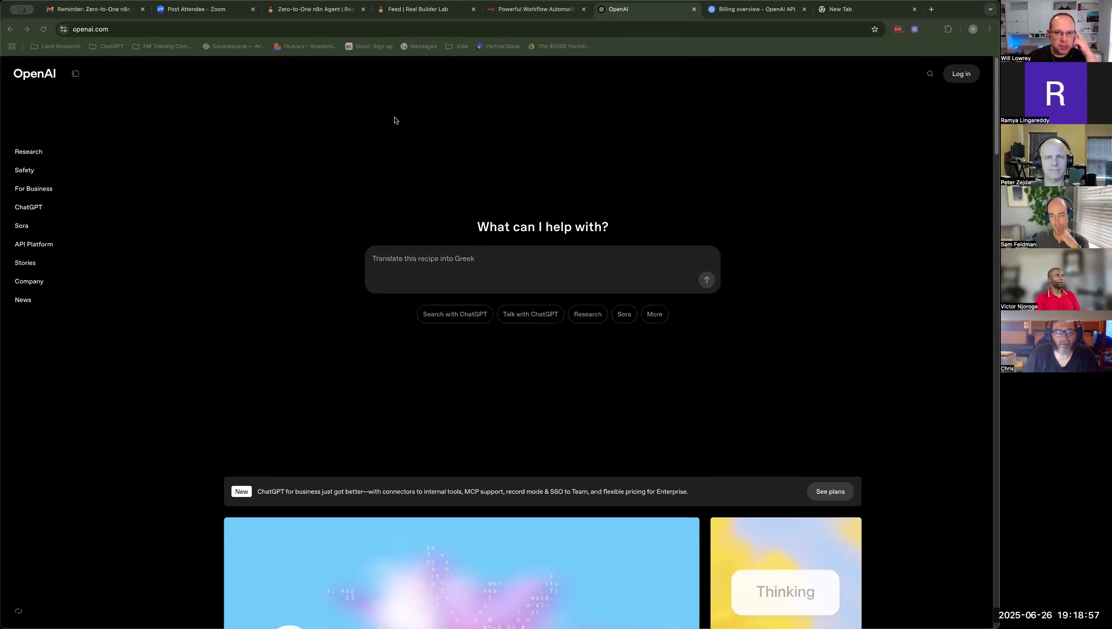
key(super+shift+t)
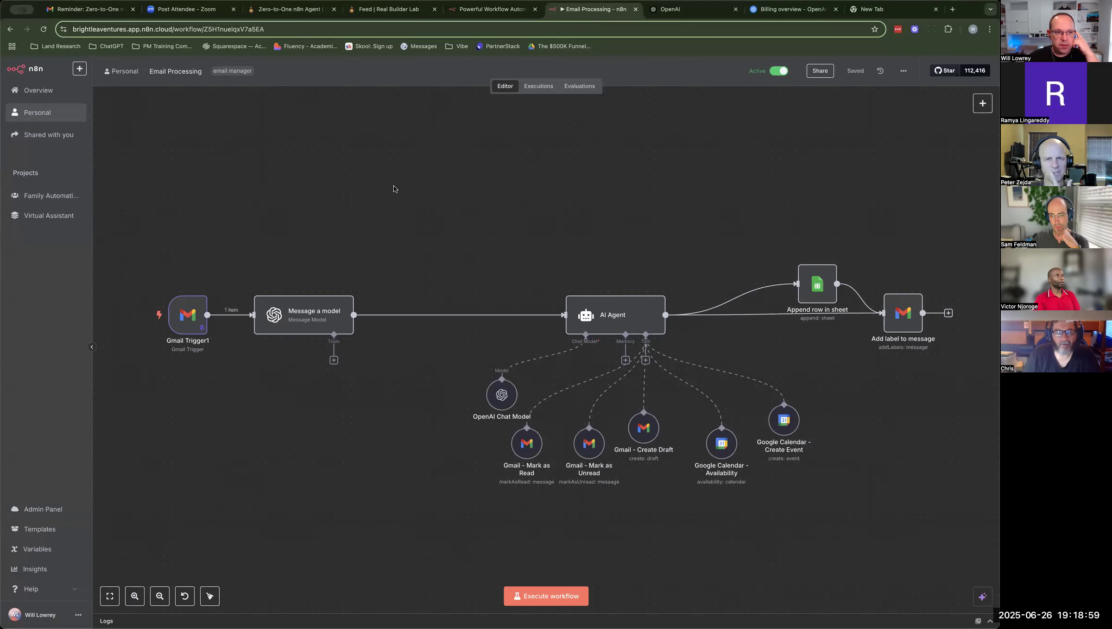
Step: Create a new blank workflow from the Overview page and start adding its first step
click(50, 98)
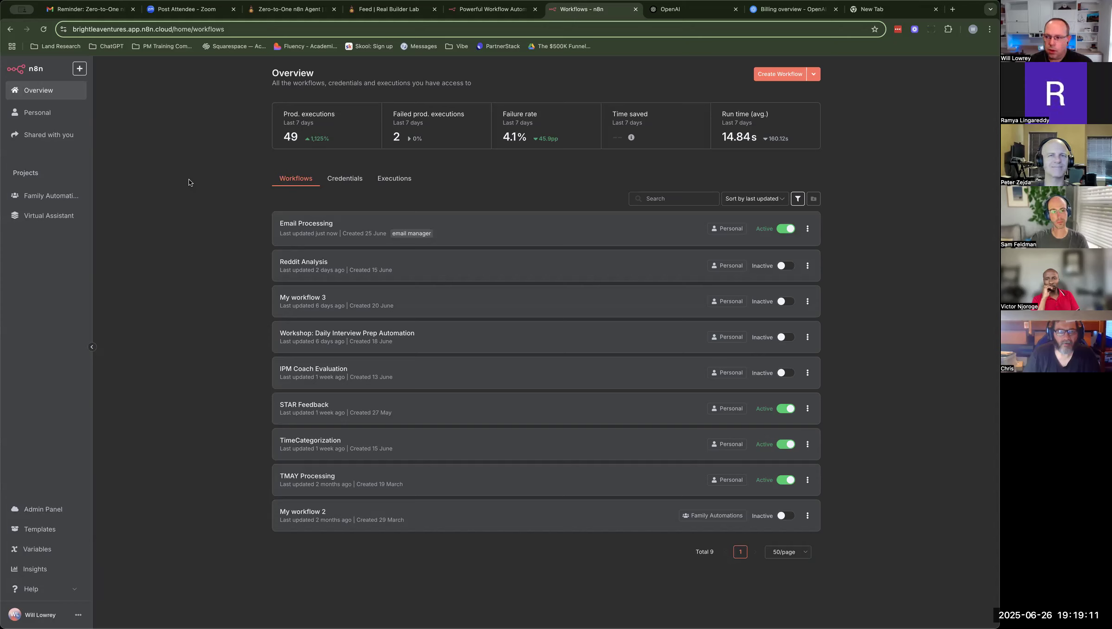
click(778, 77)
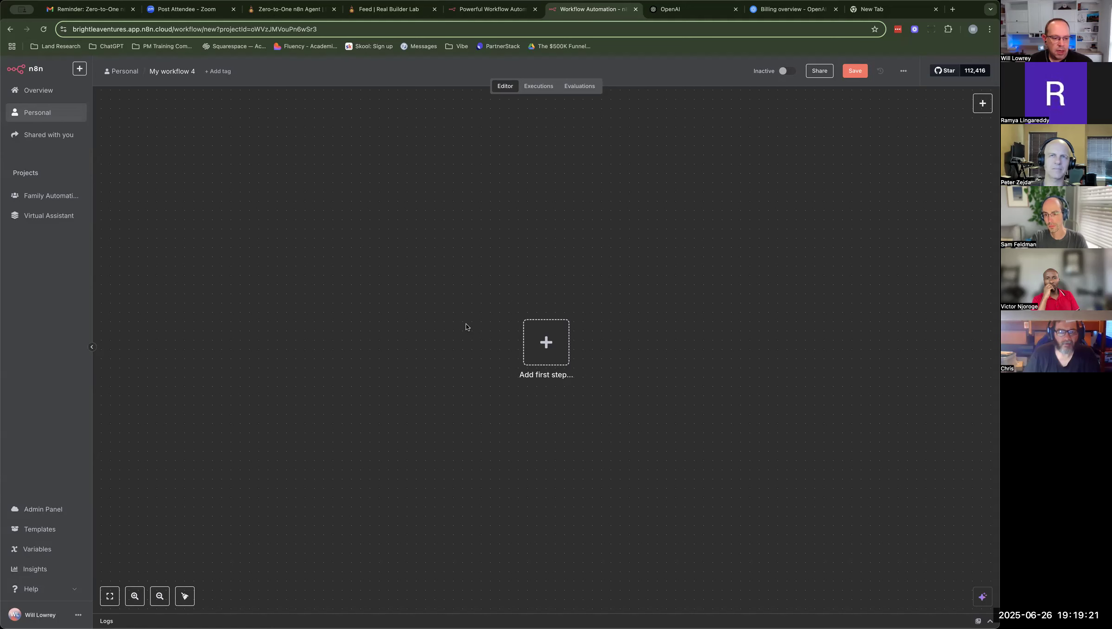
scroll(466, 326, up, 1)
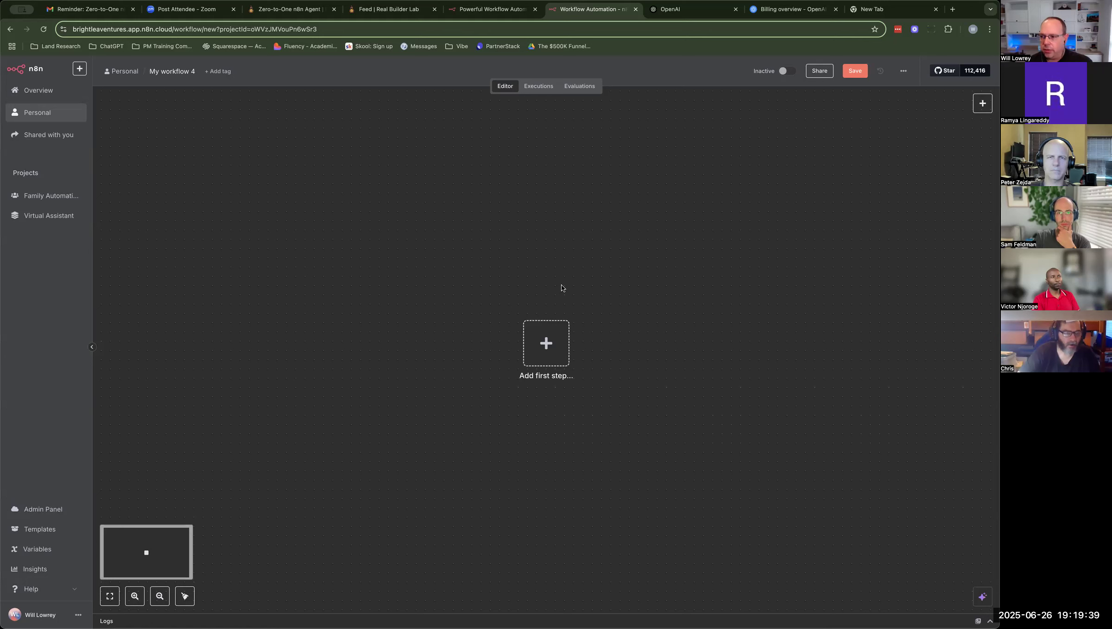
click(545, 347)
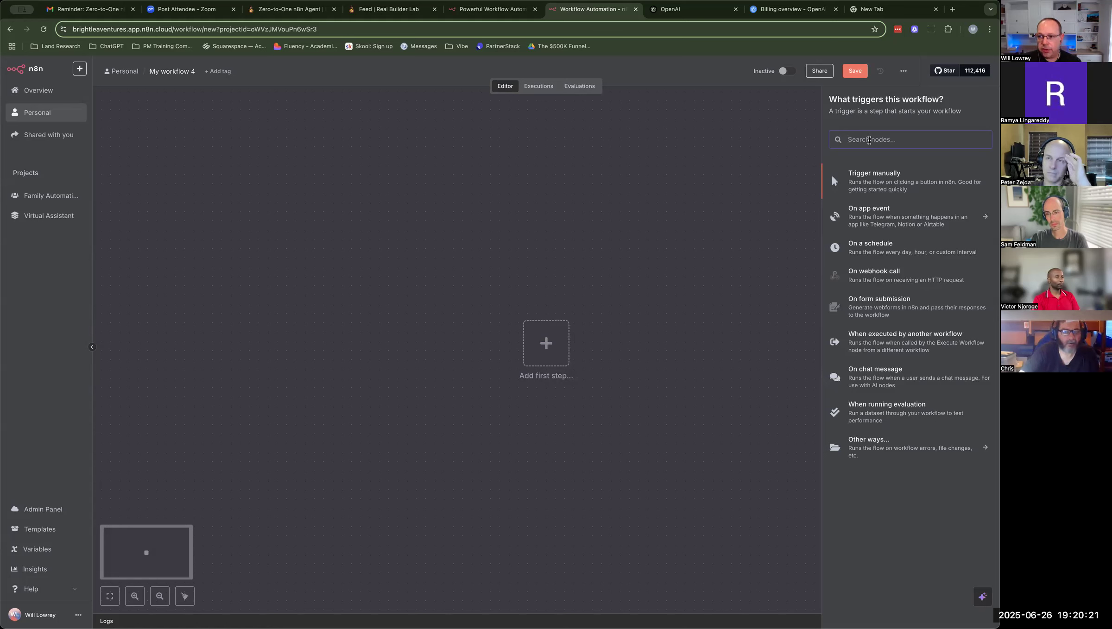
text(te)
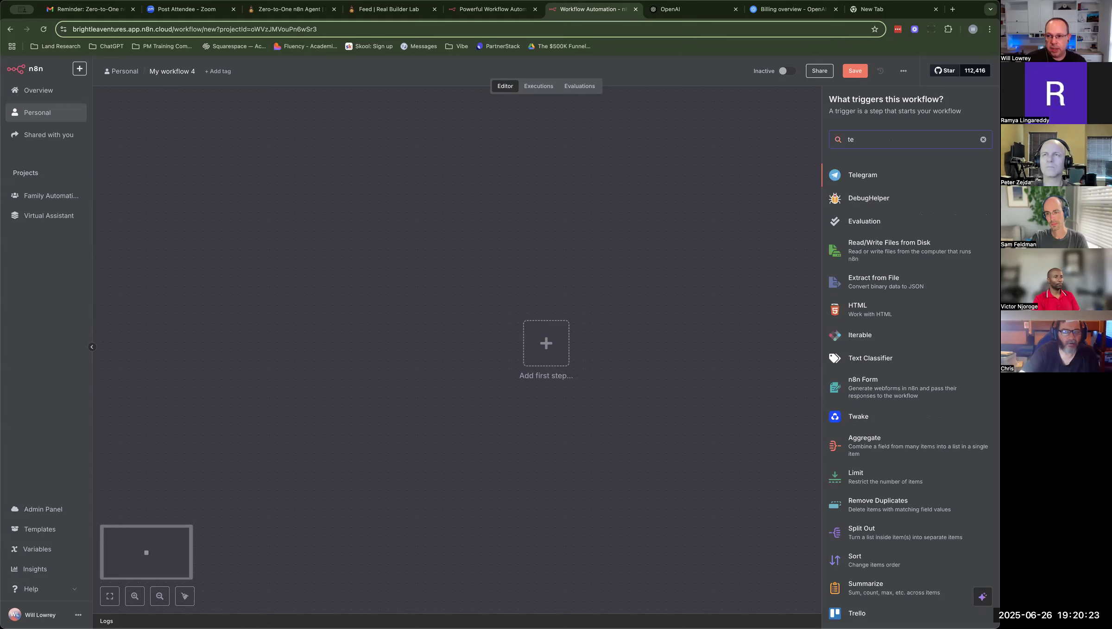
text(le)
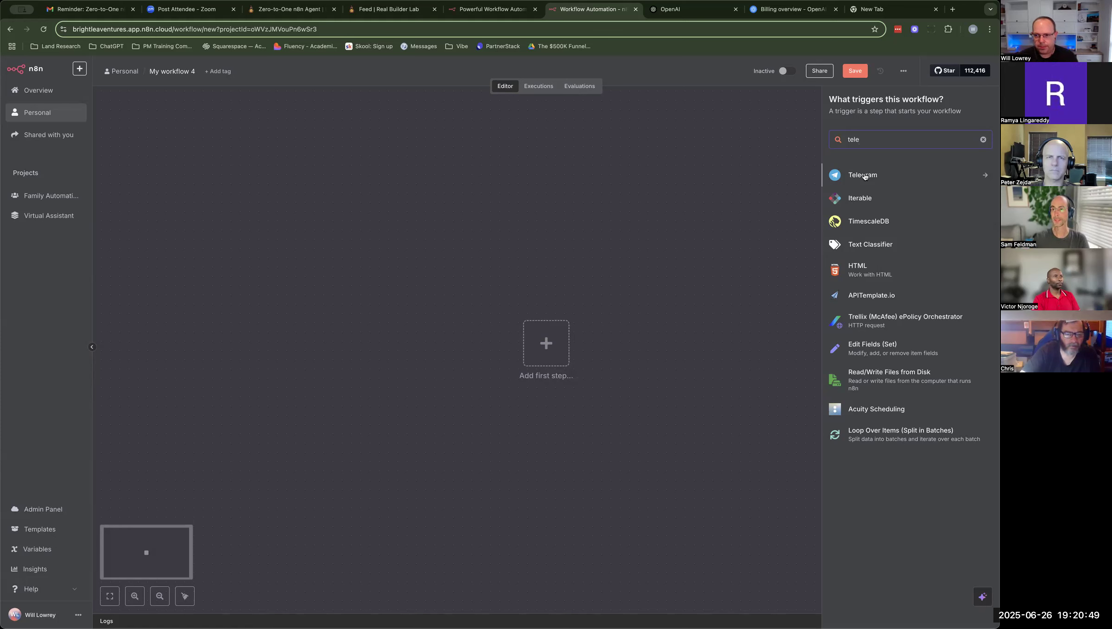
key(BackSpace)
key(BackSpace)
key(BackSpace)
key(BackSpace)
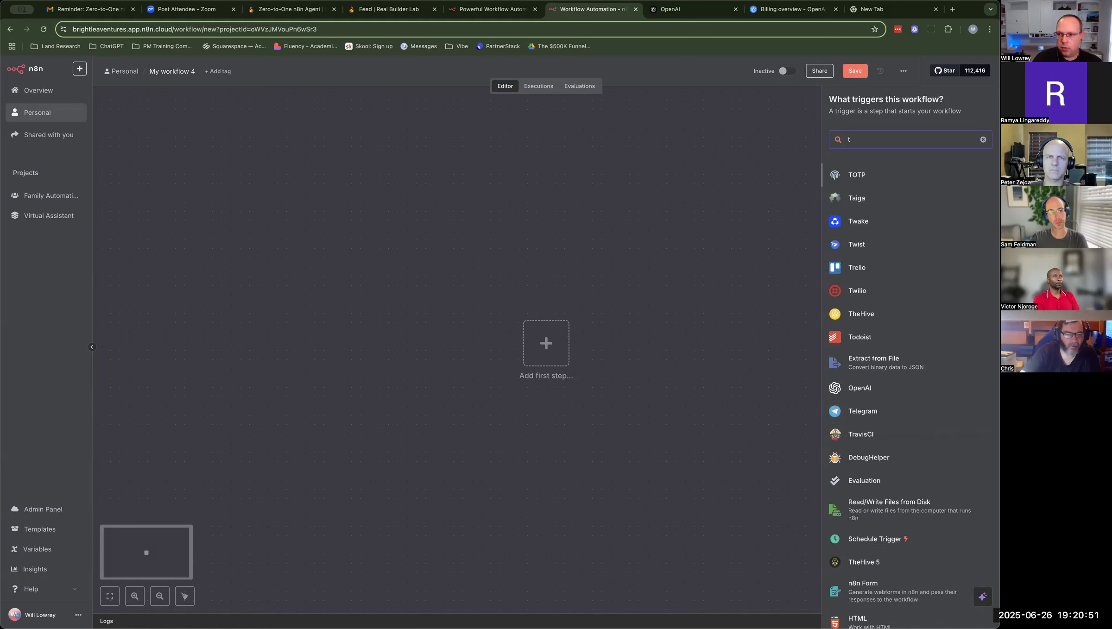
Step: Search the trigger nodes for gmail, add the On message received trigger, and widen its parameter area
text(gmail)
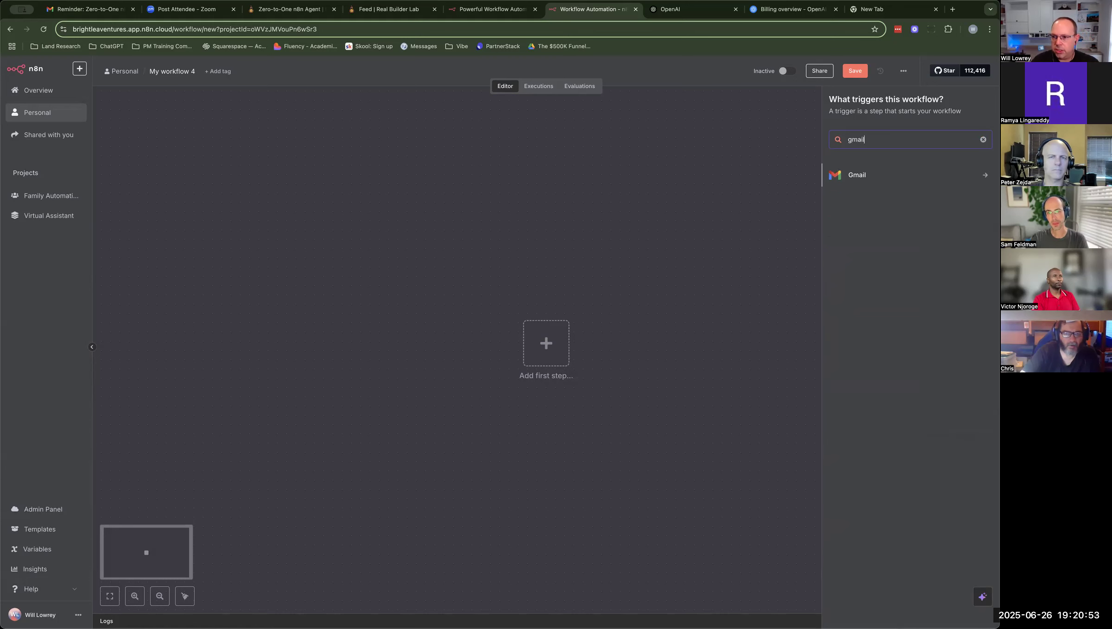
click(858, 180)
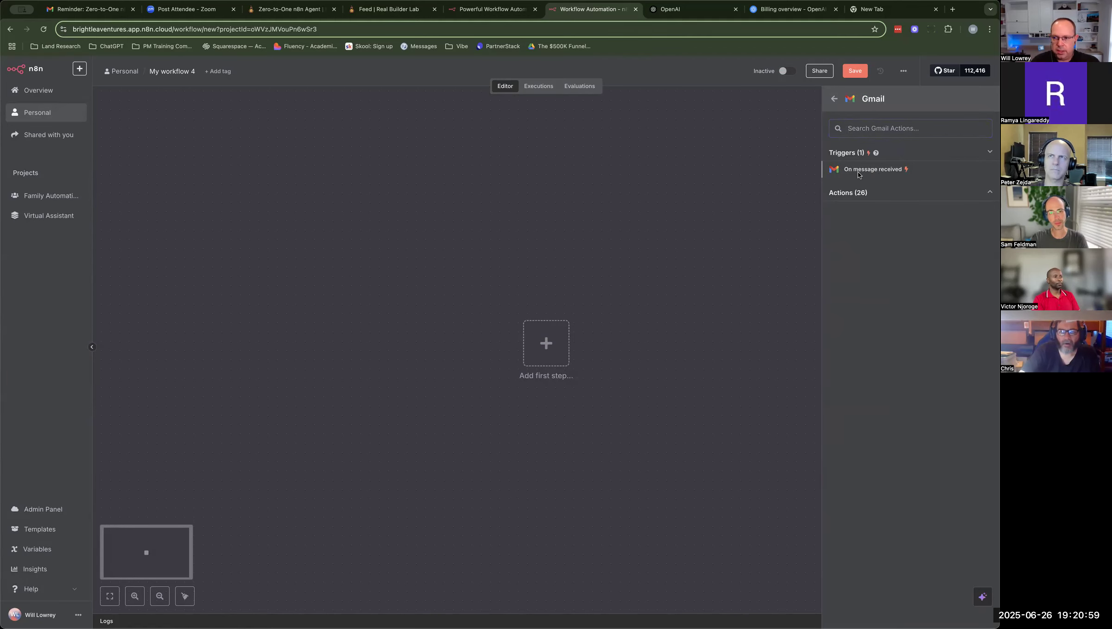
click(873, 170)
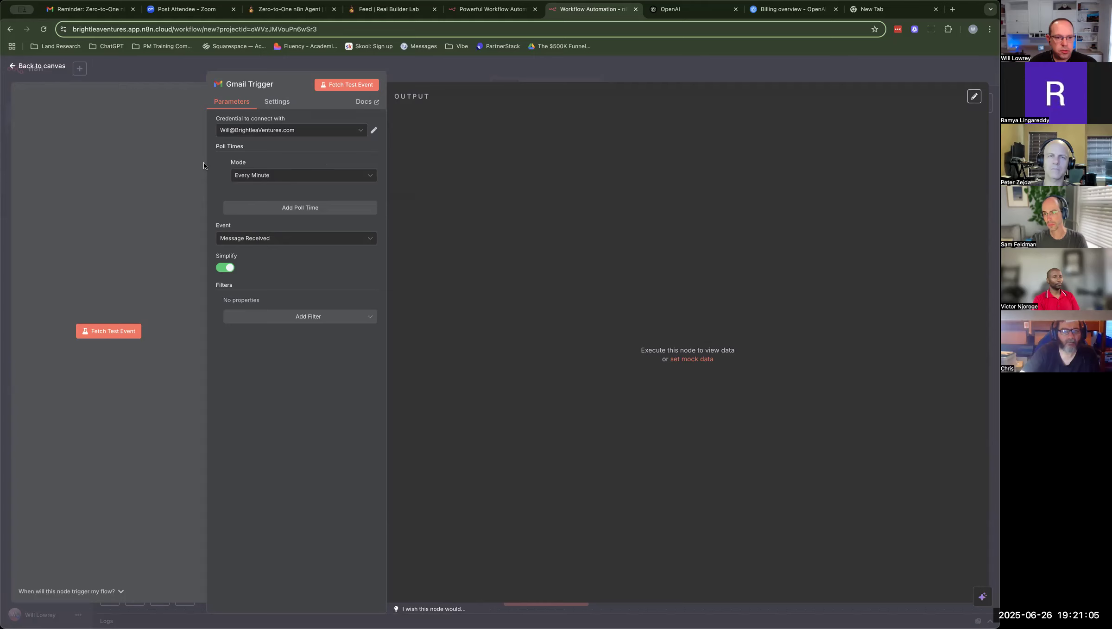
drag(483, 167, 561, 166)
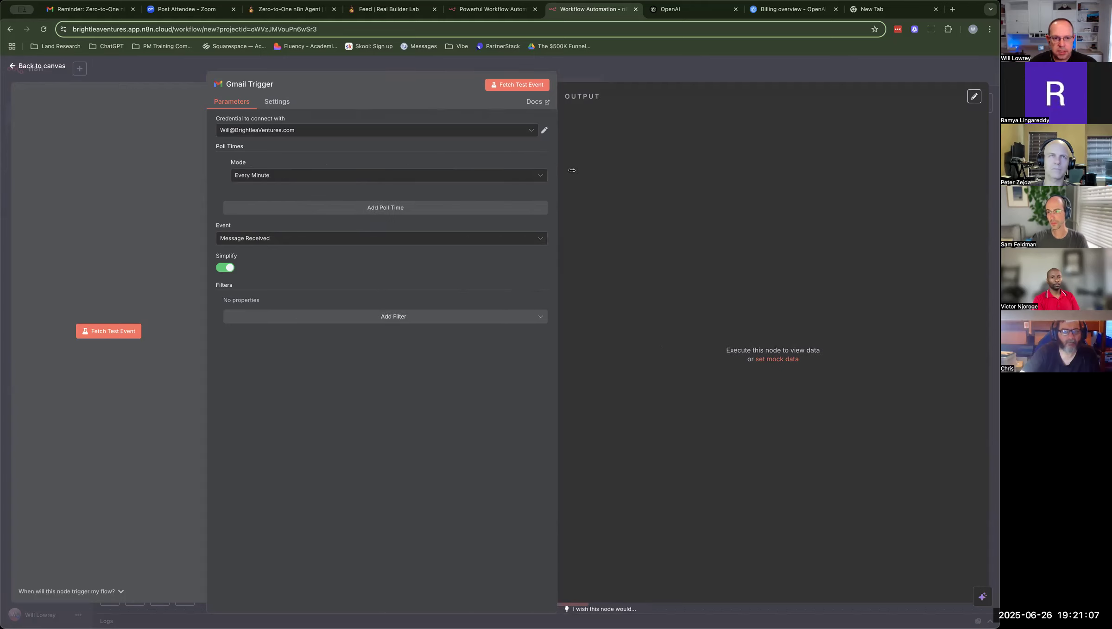
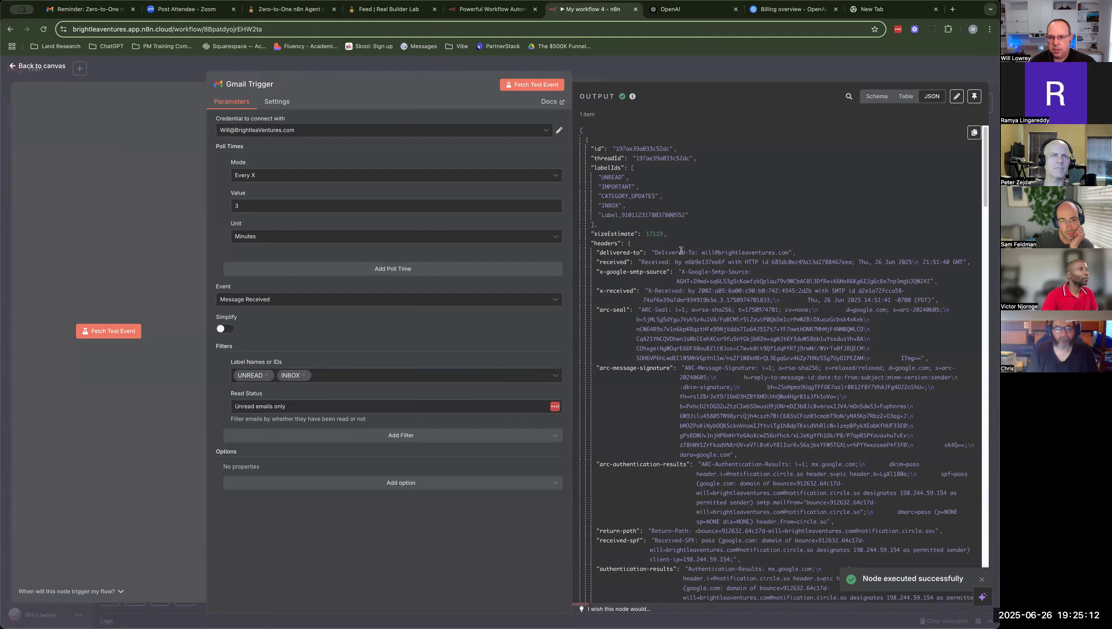
Step: Examine the Gmail Trigger's fetched email output in Table and Schema views, reviewing labels, headers, text, subject, sender and reply-to fields
click(899, 100)
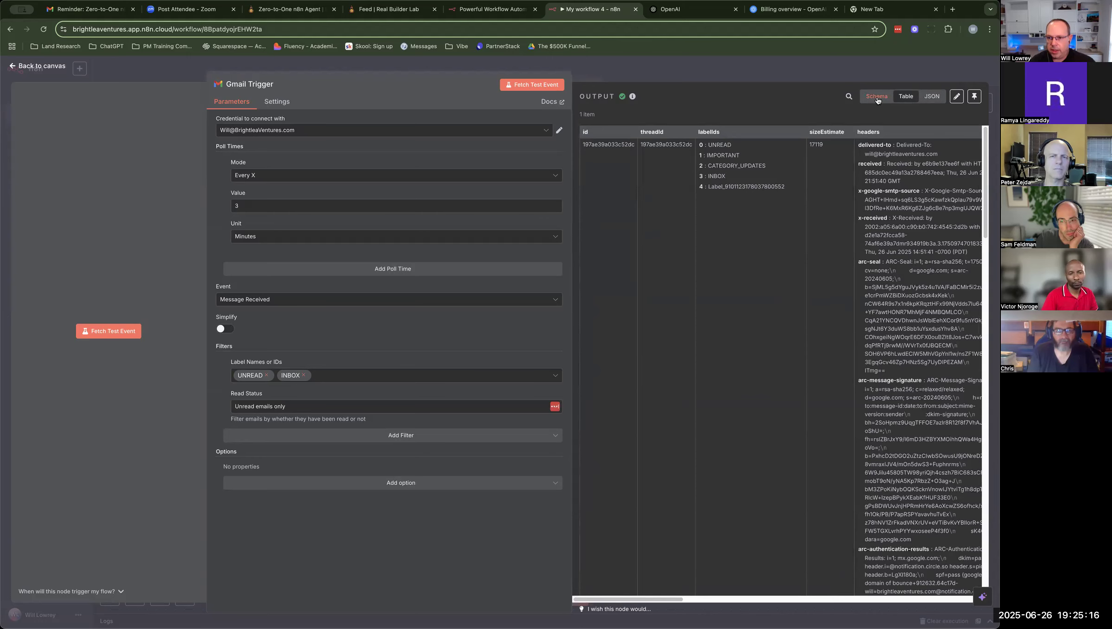
click(877, 101)
scroll(885, 203, down, 8)
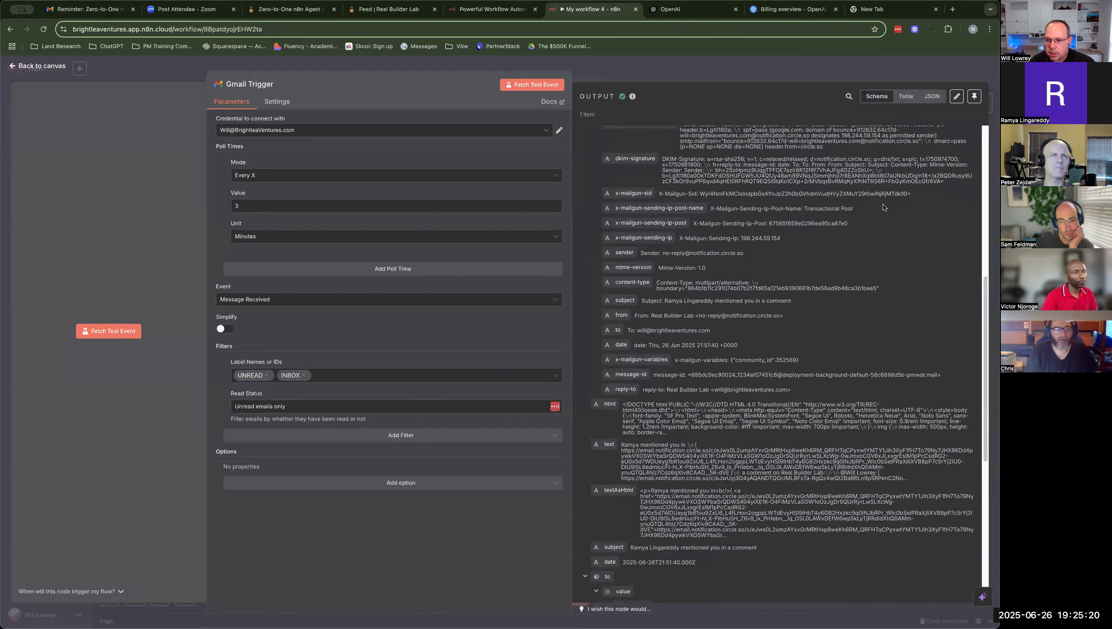
scroll(883, 204, up, 2)
scroll(881, 205, up, 1)
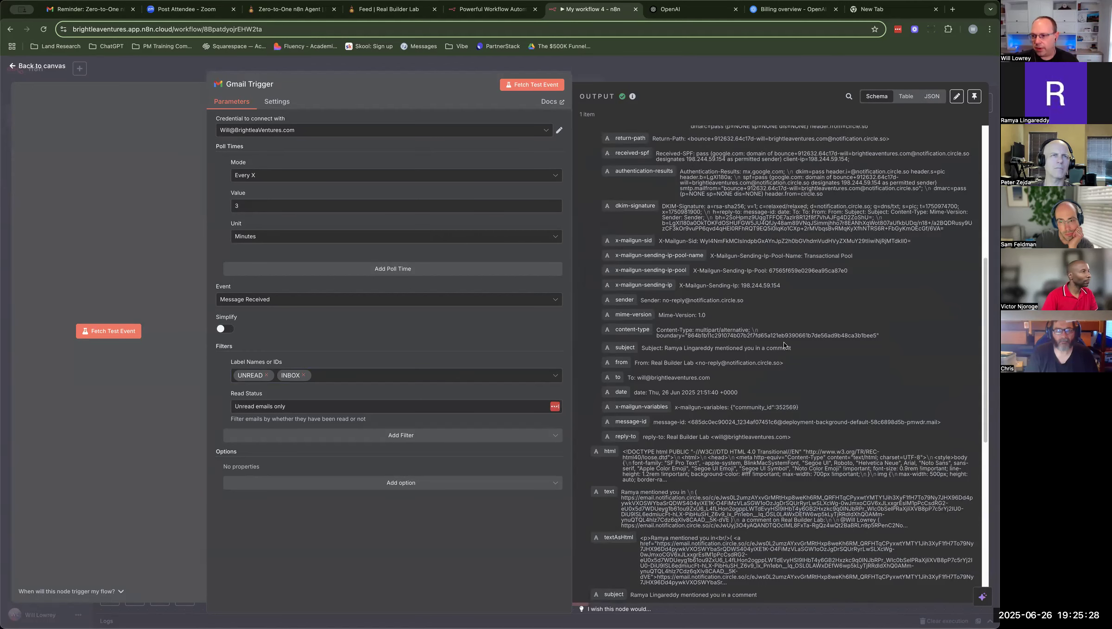
scroll(784, 342, down, 1)
scroll(784, 343, down, 8)
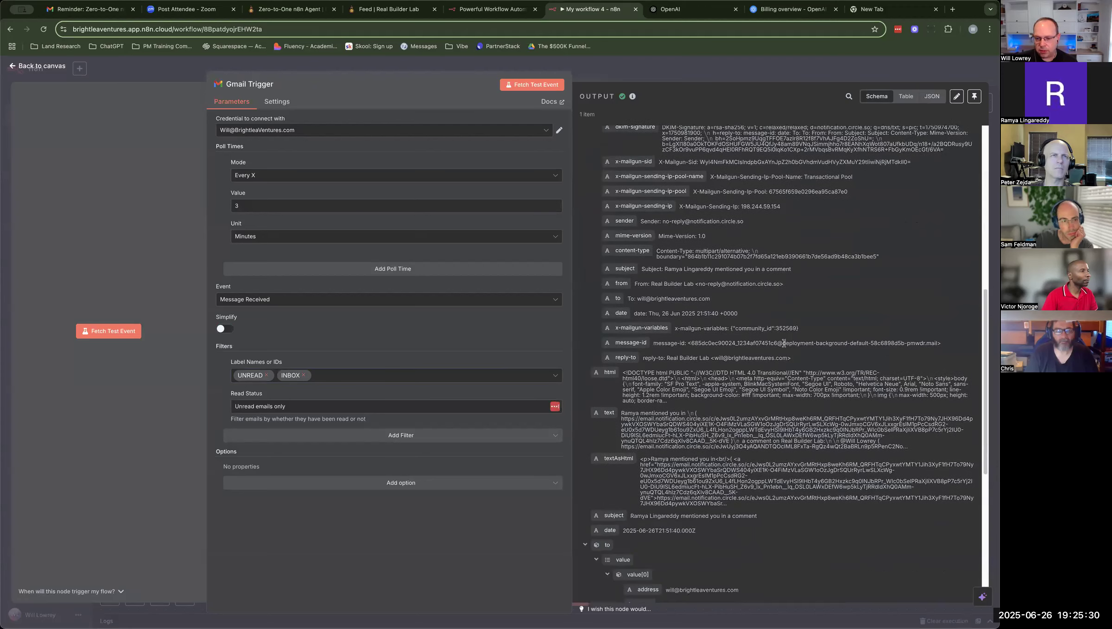
scroll(782, 342, down, 6)
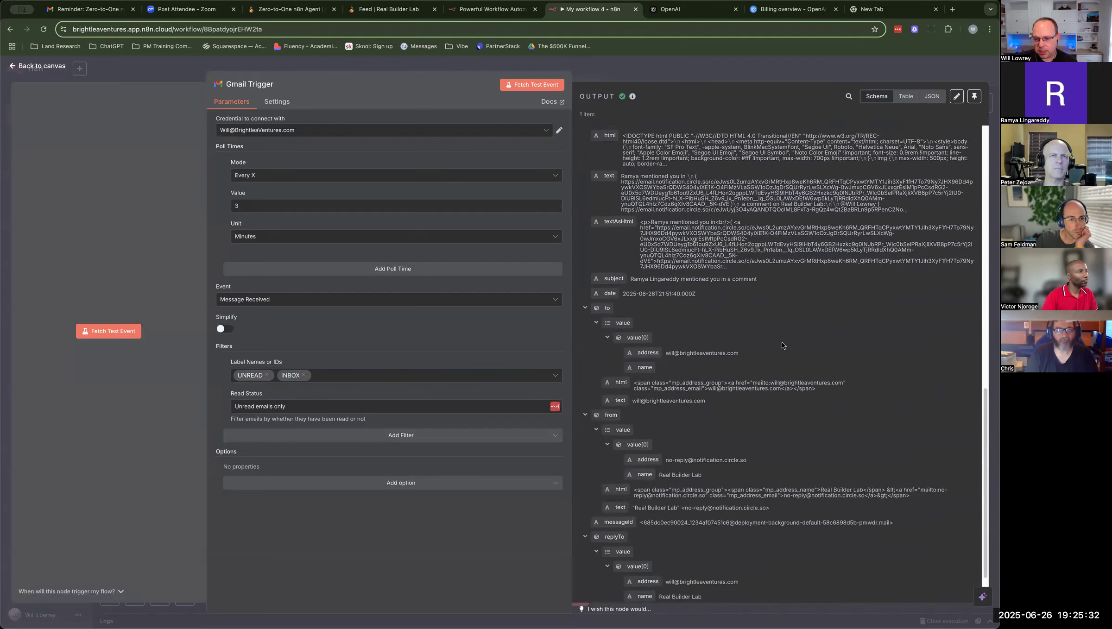
scroll(782, 343, down, 1)
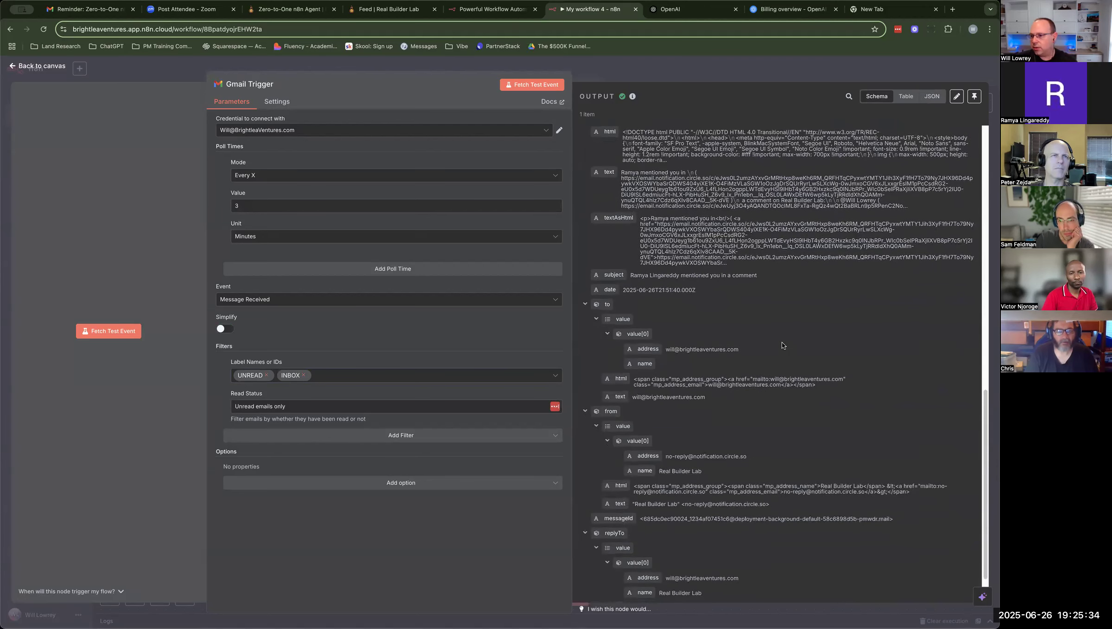
scroll(782, 344, down, 3)
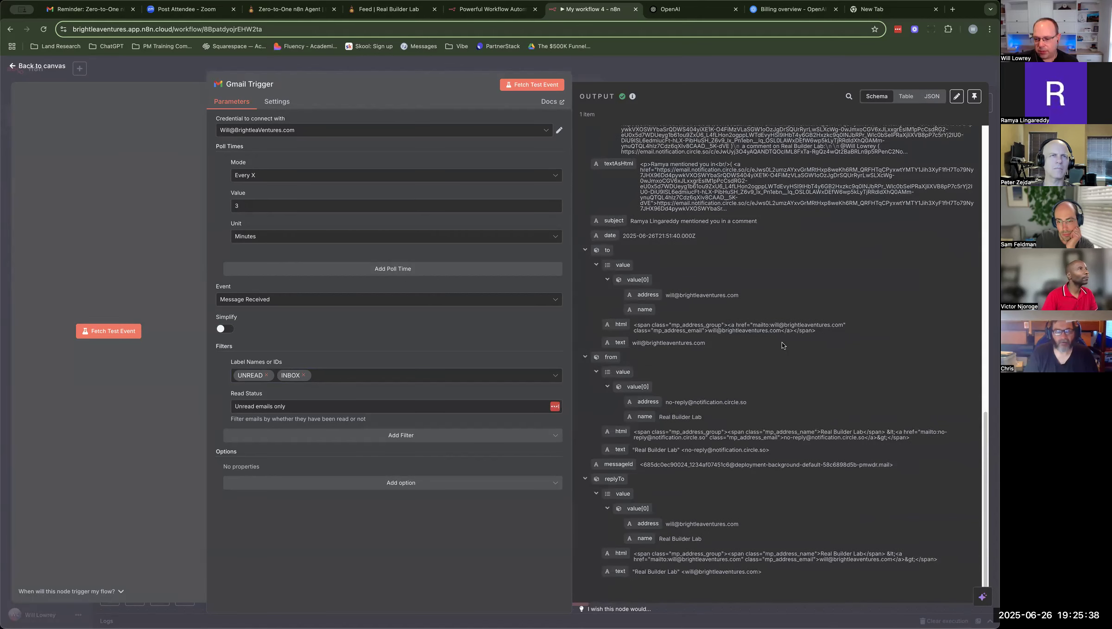
scroll(783, 342, up, 8)
scroll(780, 343, up, 3)
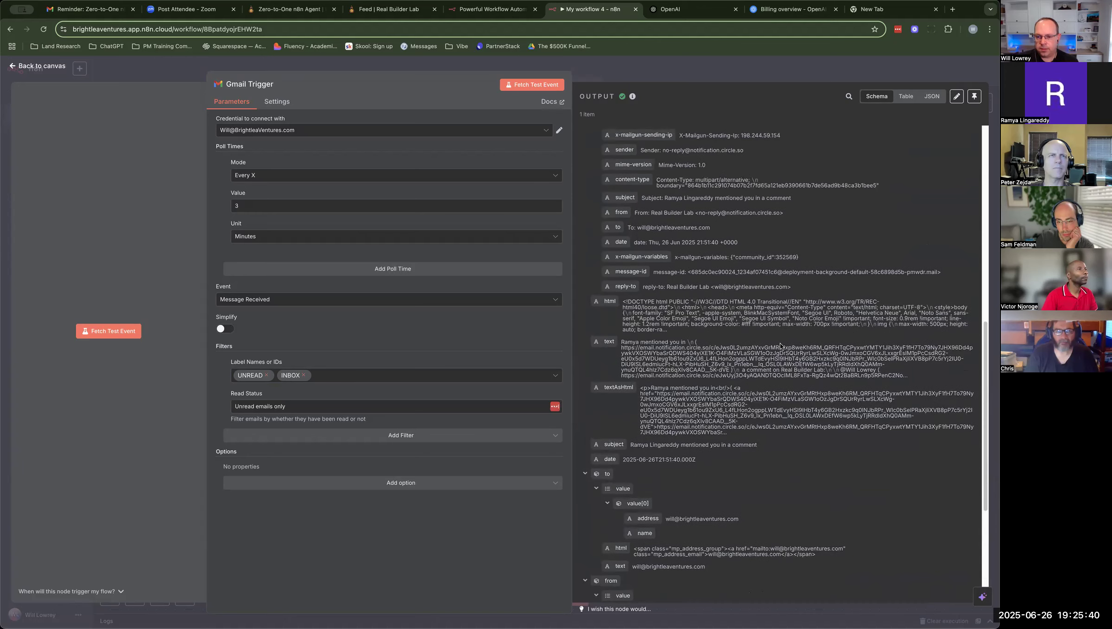
scroll(780, 345, up, 20)
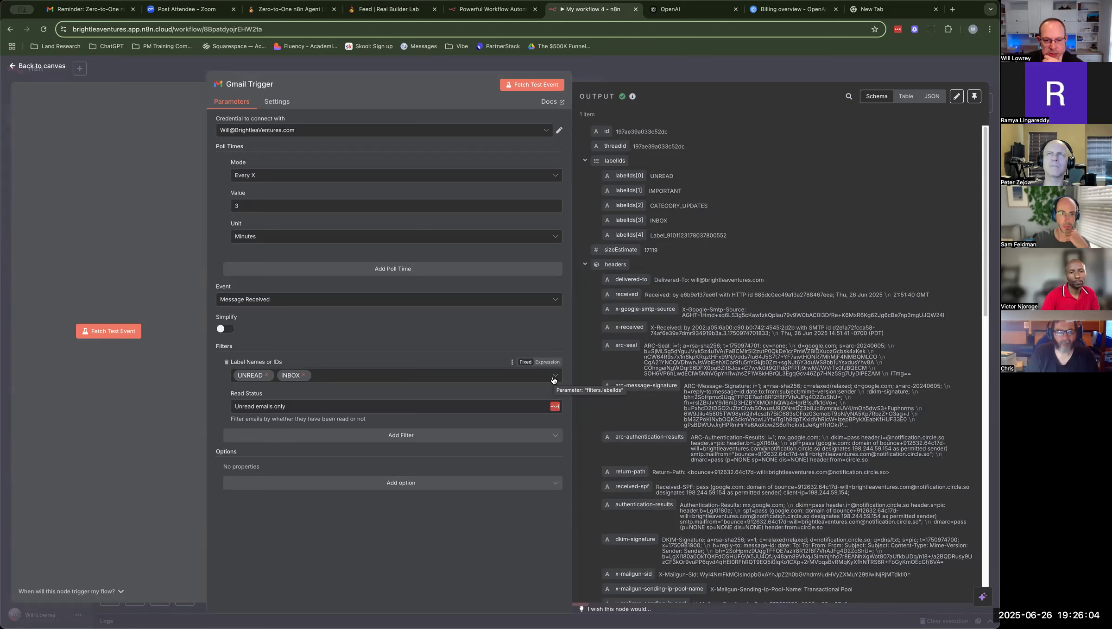
Step: Look through the label names available for the trigger's filter and inspect the custom label ID in the output
click(498, 376)
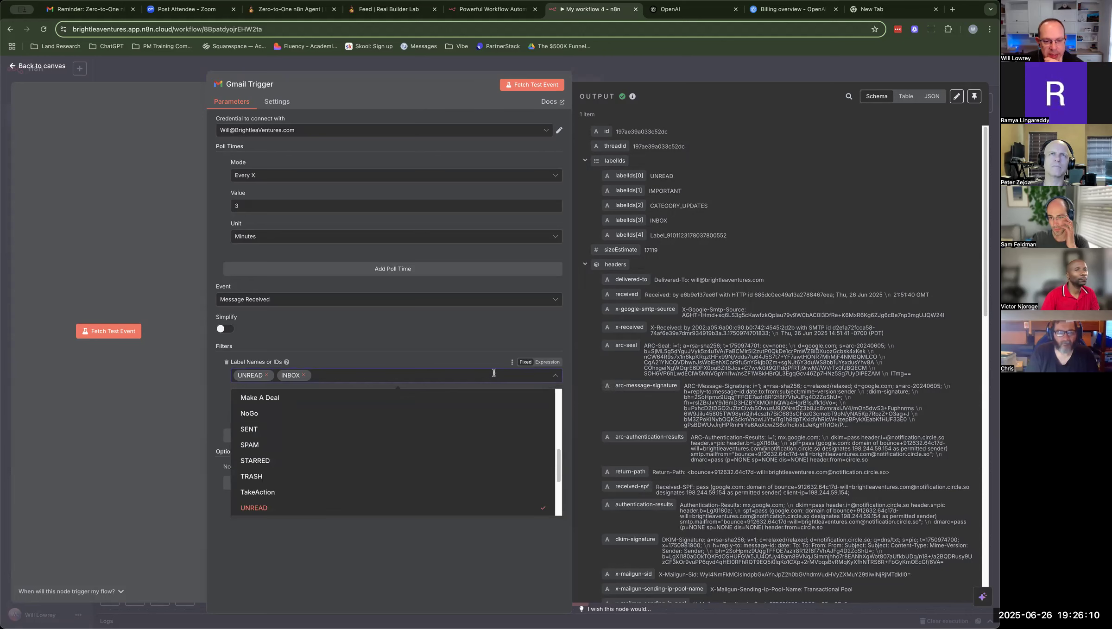
click(477, 338)
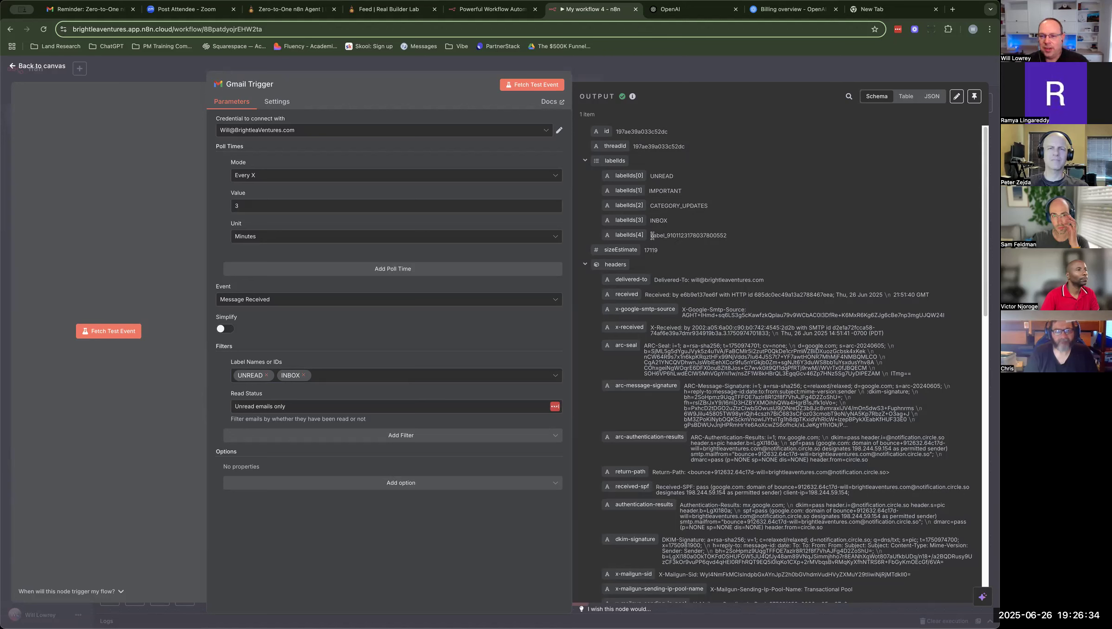
drag(651, 236, 737, 237)
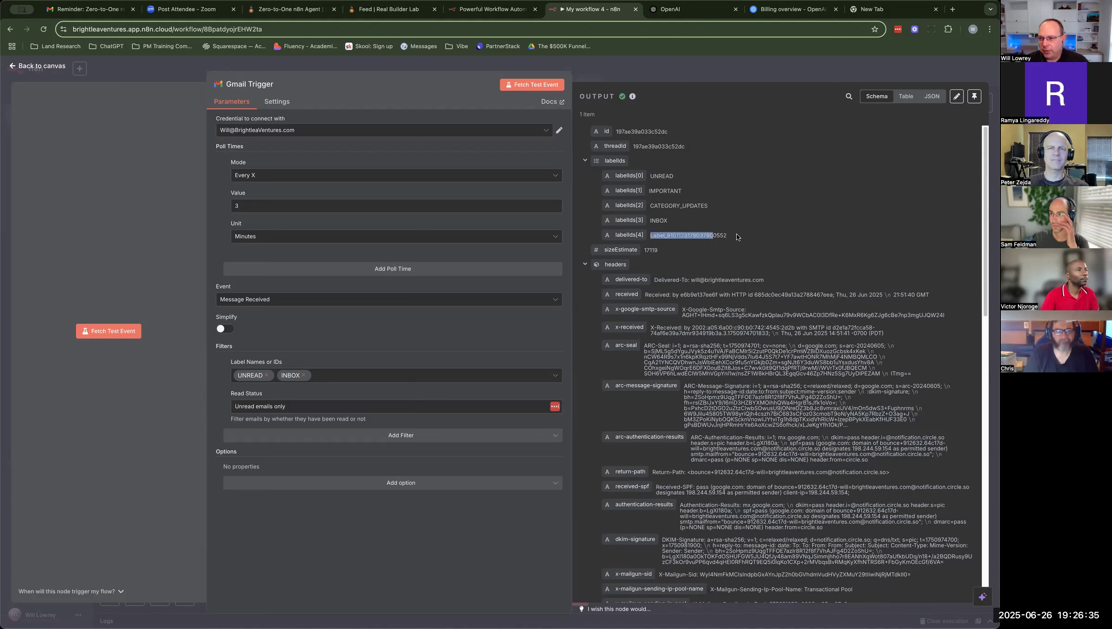
click(505, 336)
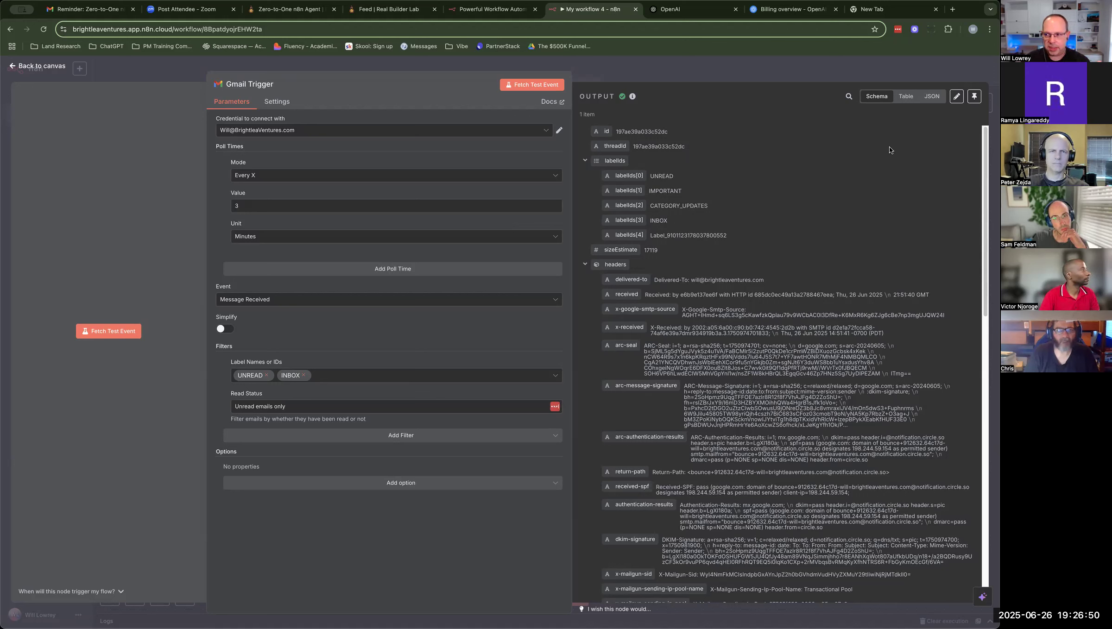
Step: Pin the Gmail Trigger's fetched email output and return to the workflow canvas
click(974, 98)
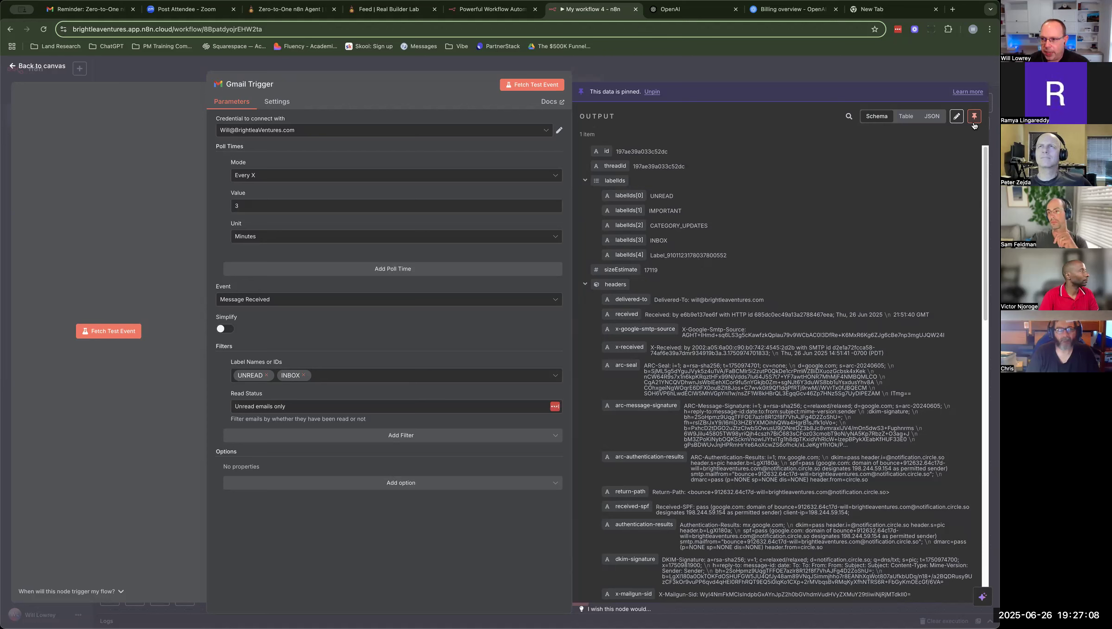
click(58, 70)
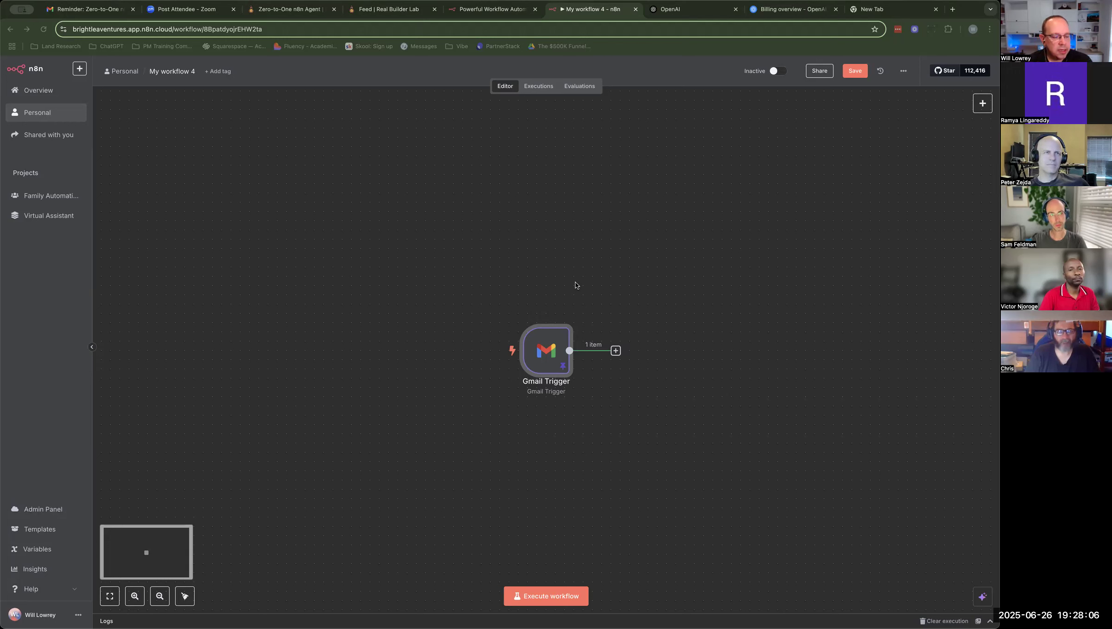
click(631, 281)
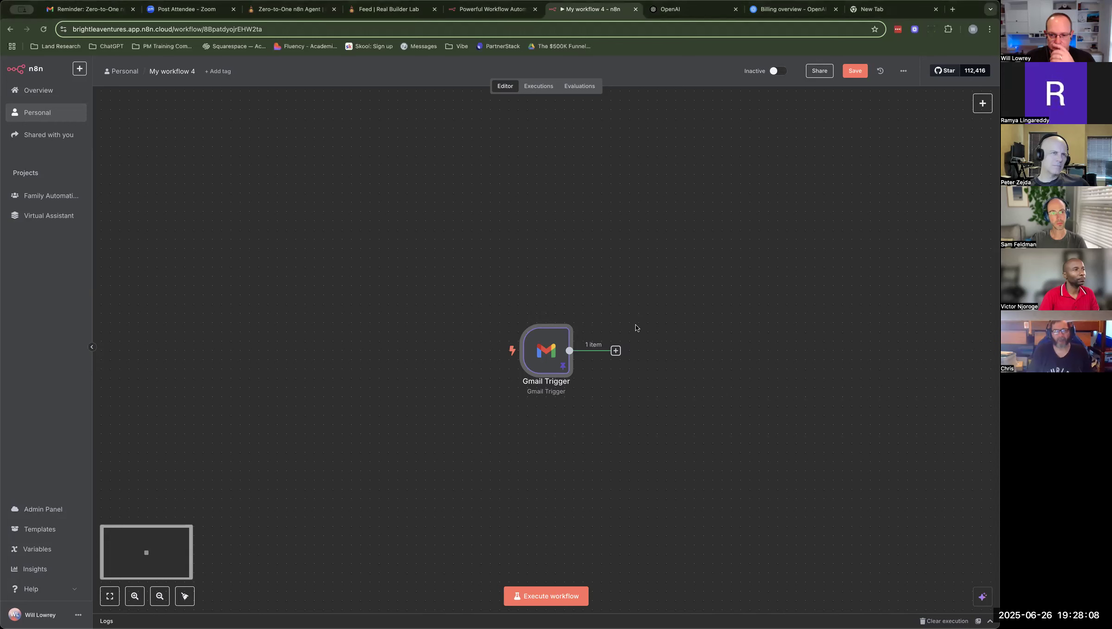
Step: Add an OpenAI Message a model node after the Gmail Trigger and return to the canvas
click(616, 352)
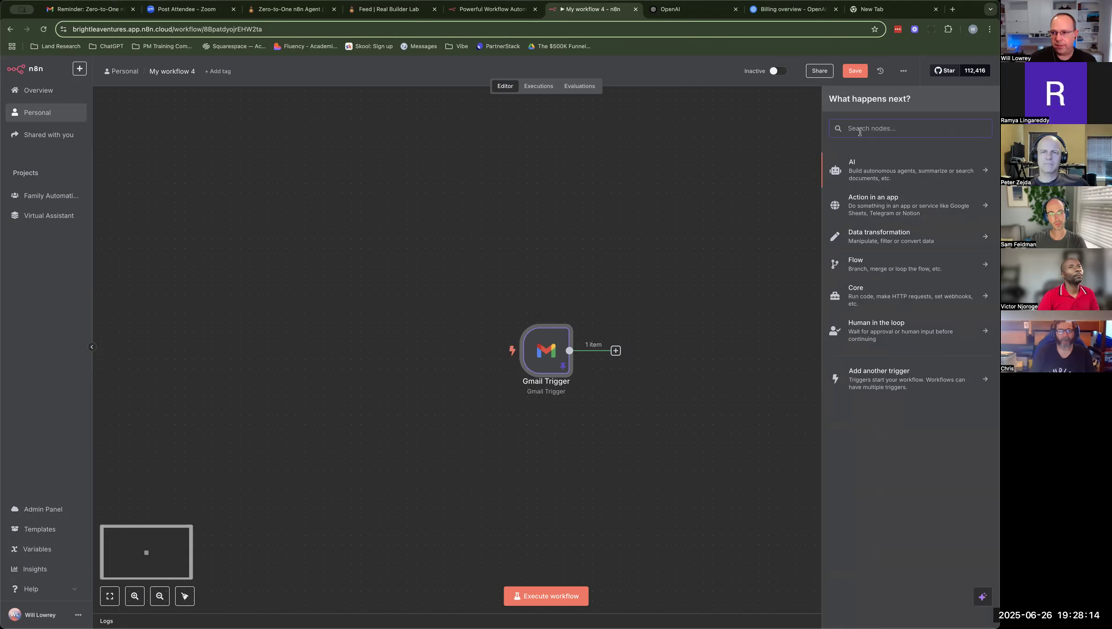
click(859, 174)
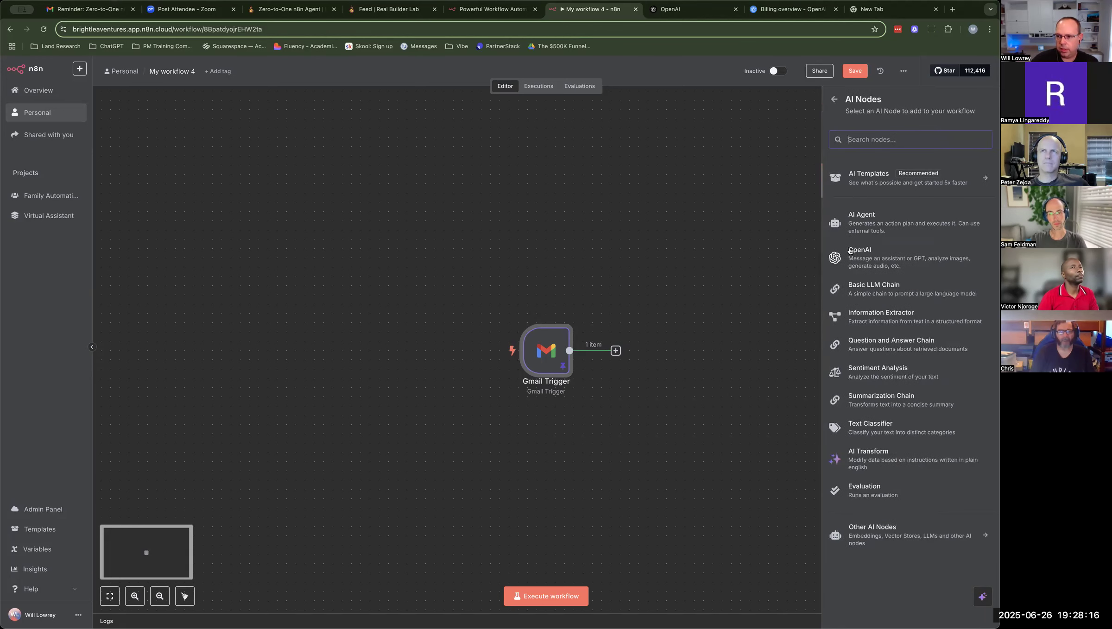
click(835, 100)
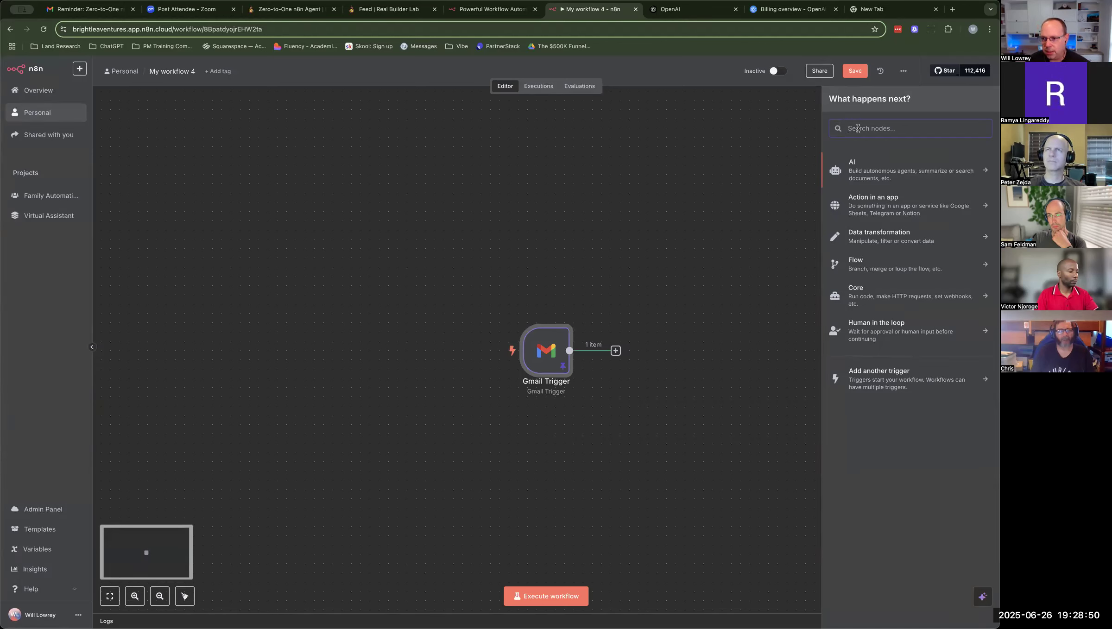
text(open)
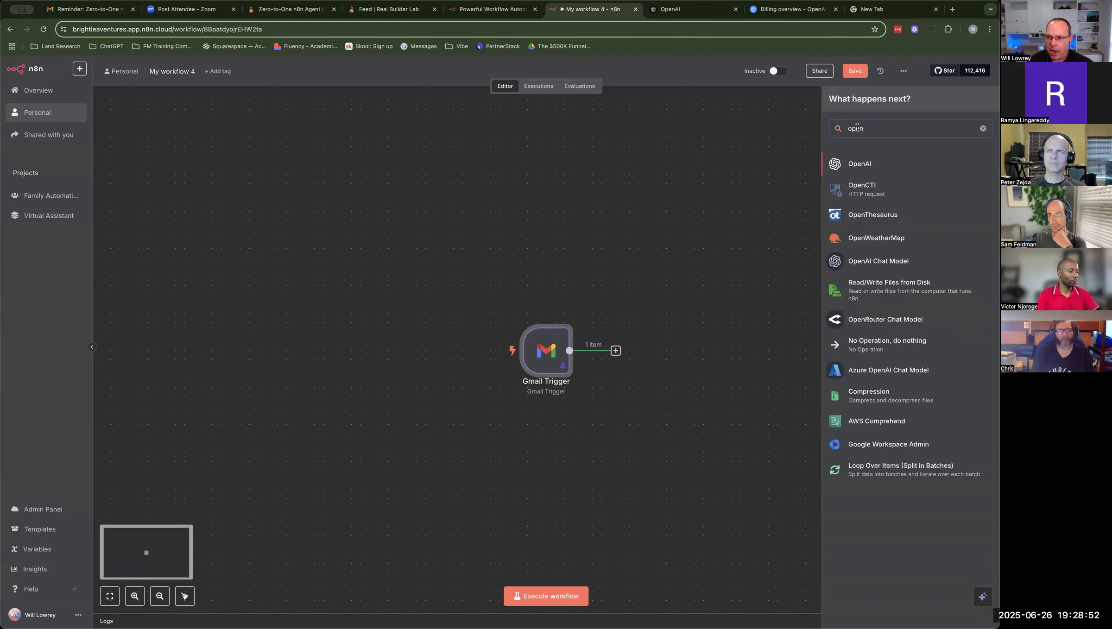
click(855, 165)
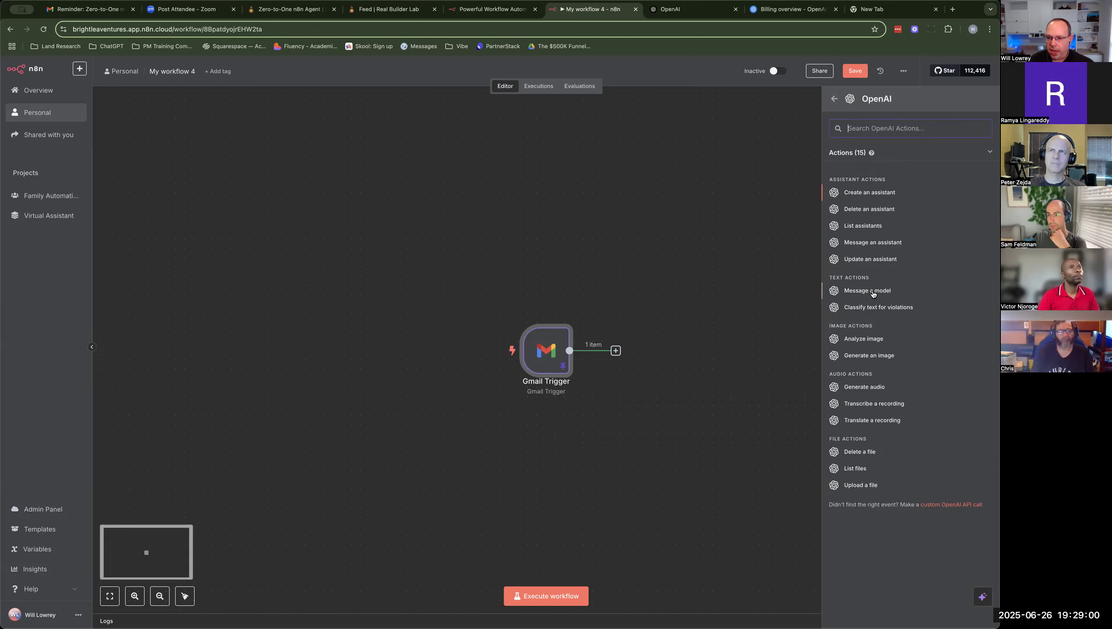
key(Return)
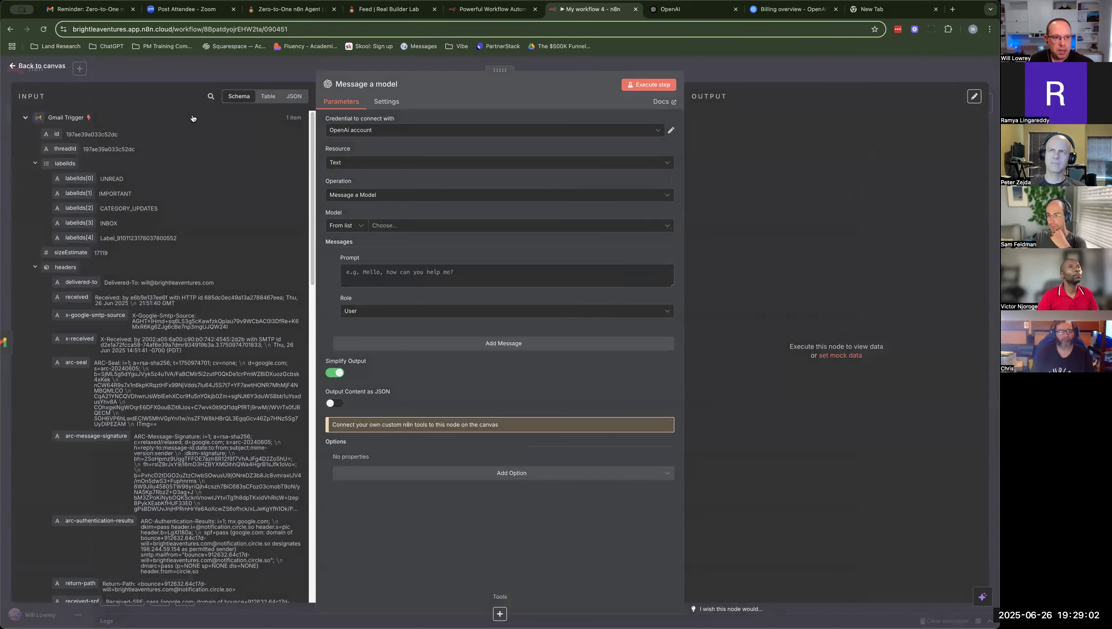
click(59, 68)
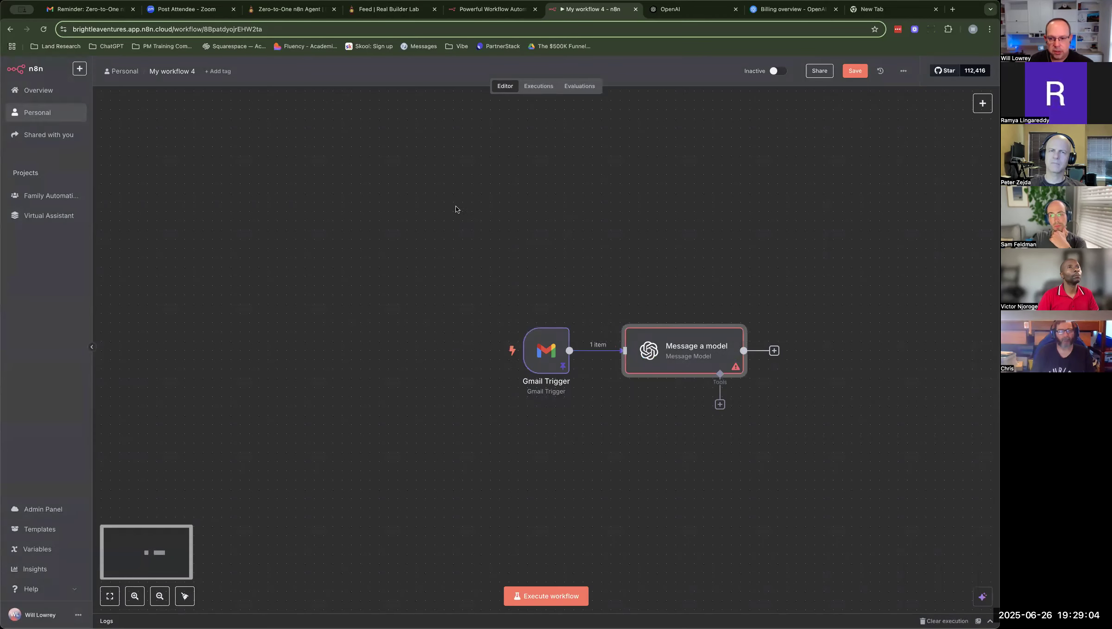
Step: Open the Message a model node and look at the choices for its OpenAI credential
double_click(700, 356)
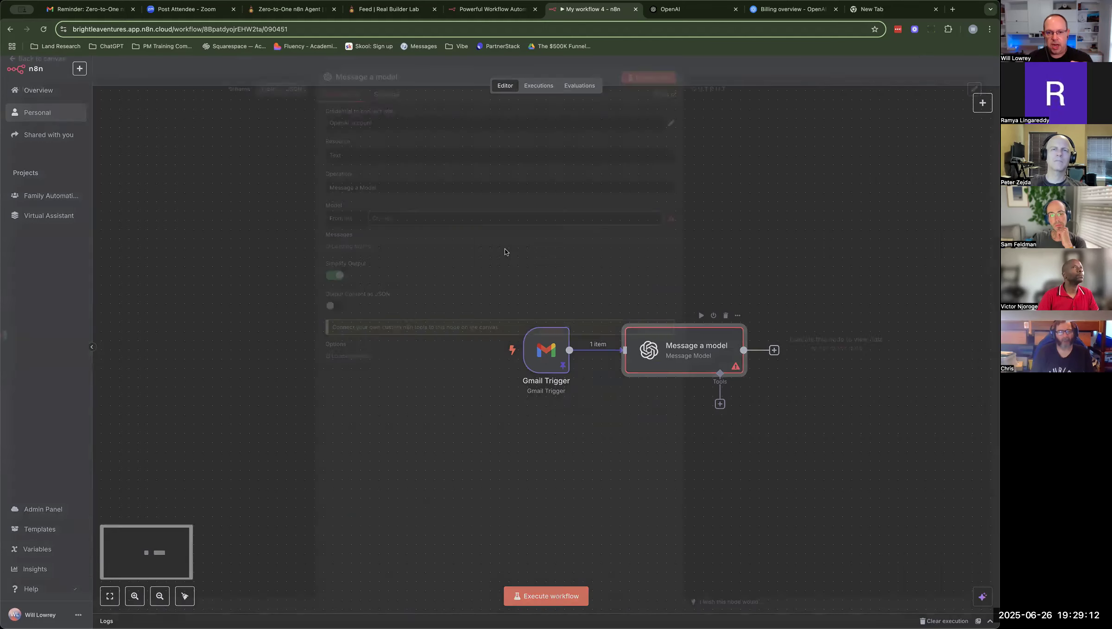
click(488, 135)
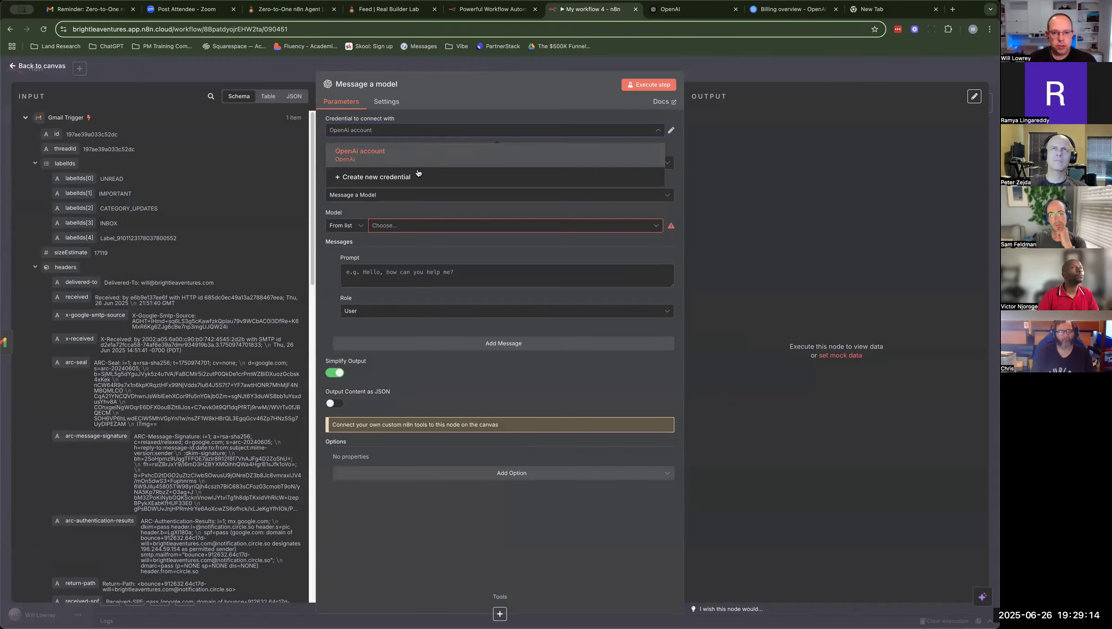
click(469, 131)
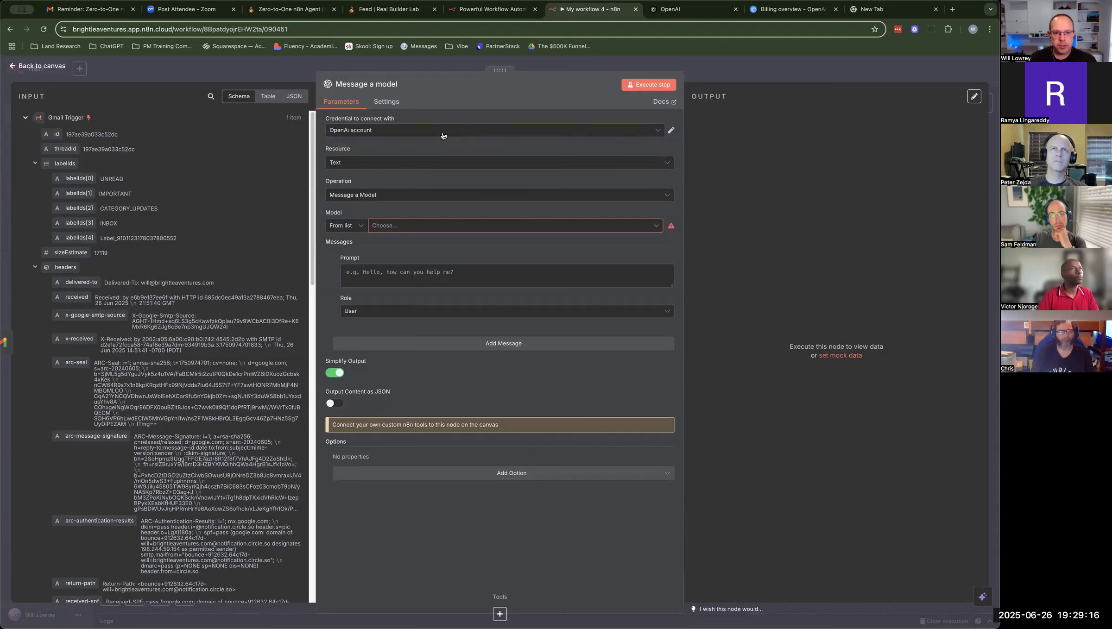
click(443, 135)
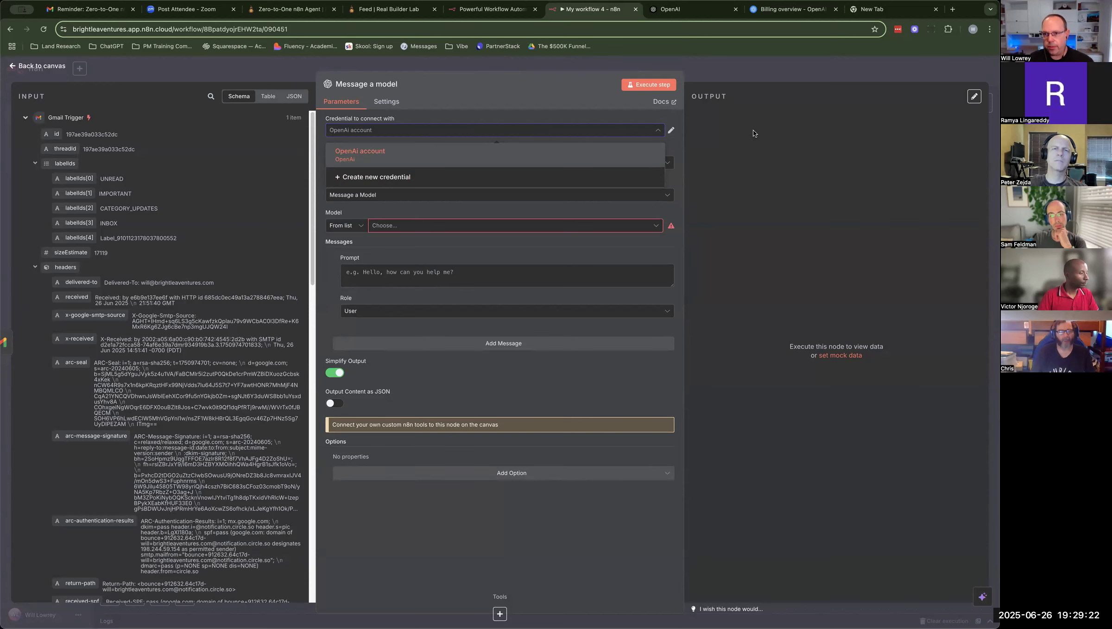
Step: Switch between the OpenAI website and the Message a model node to review where the API account and its credential are set up
click(686, 14)
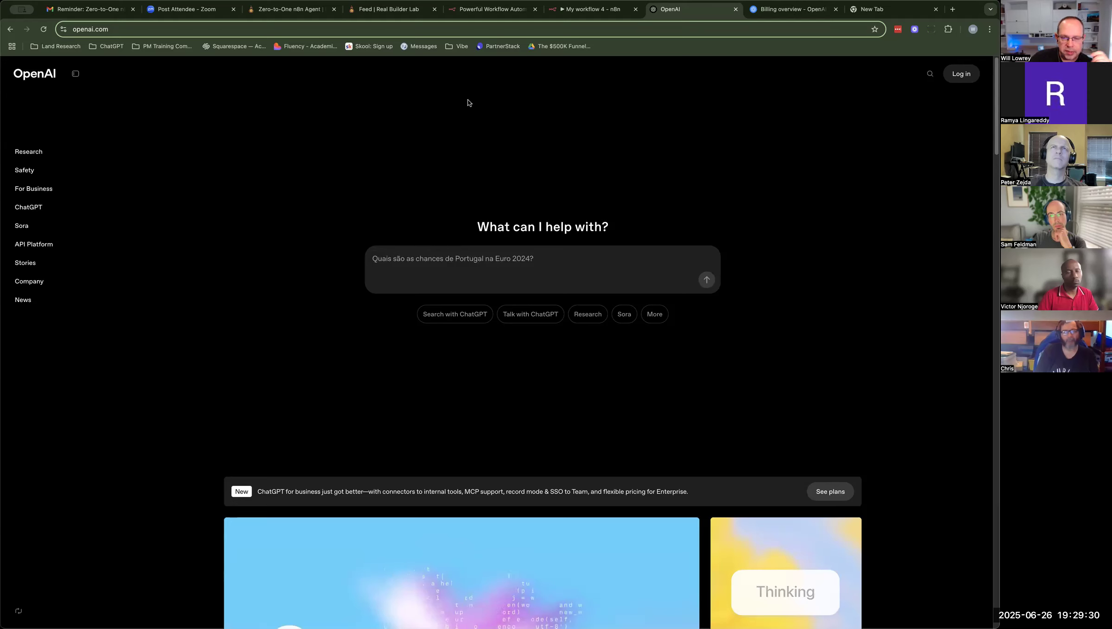
click(327, 31)
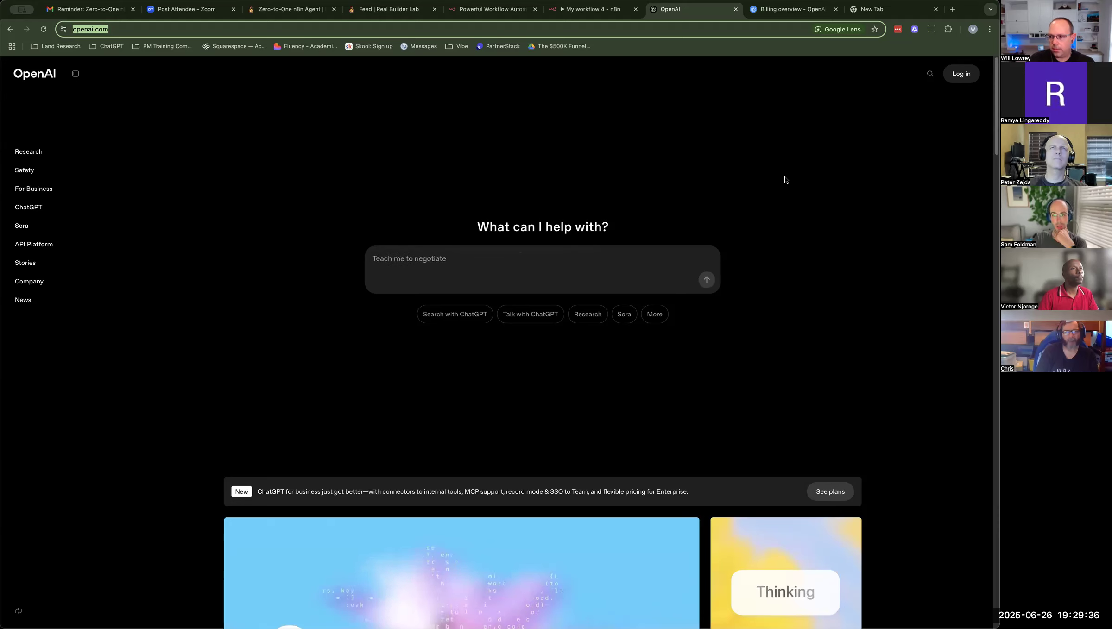
click(602, 10)
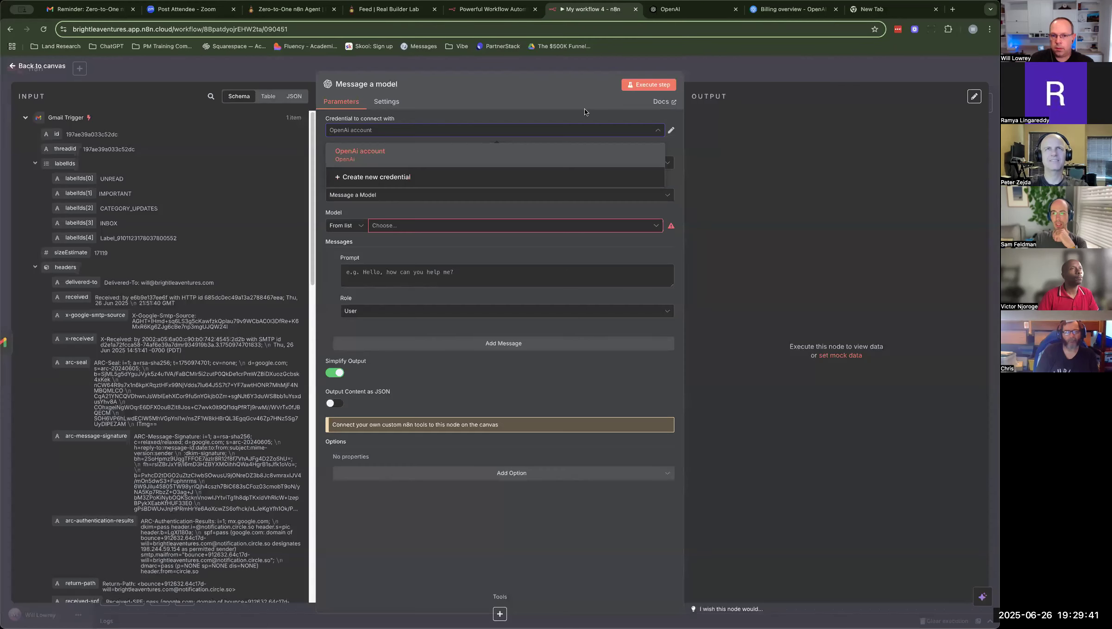
click(547, 113)
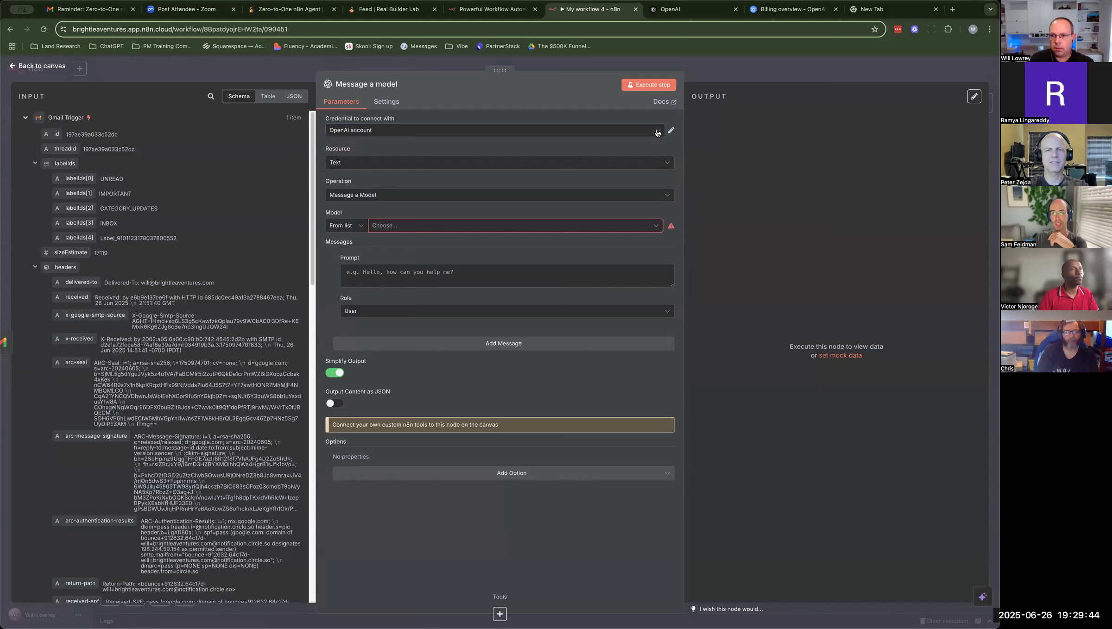
click(683, 10)
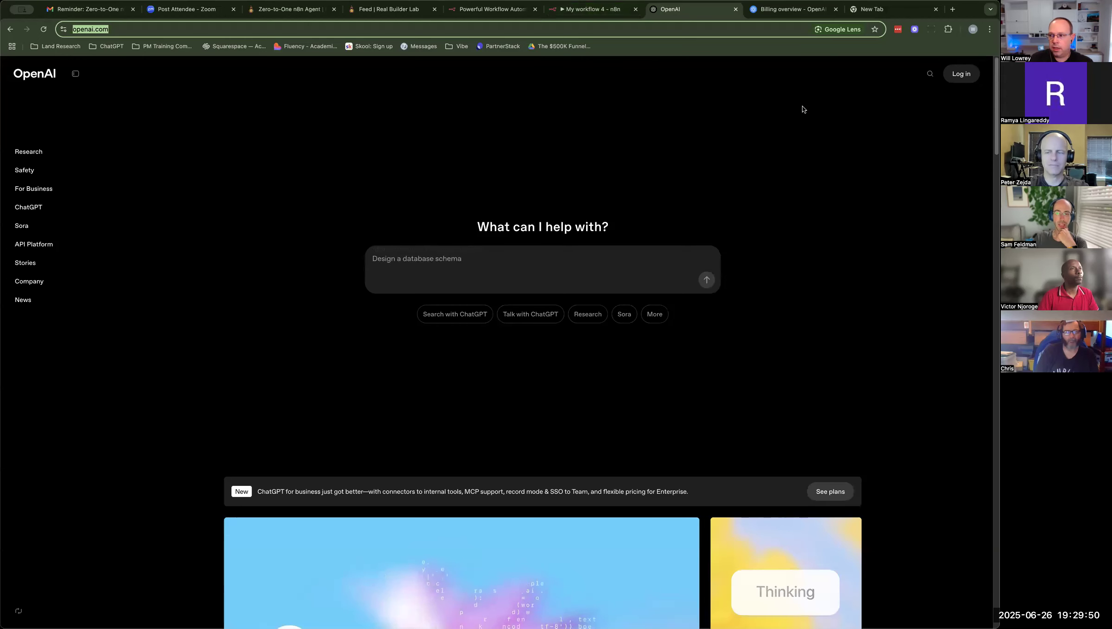
click(614, 10)
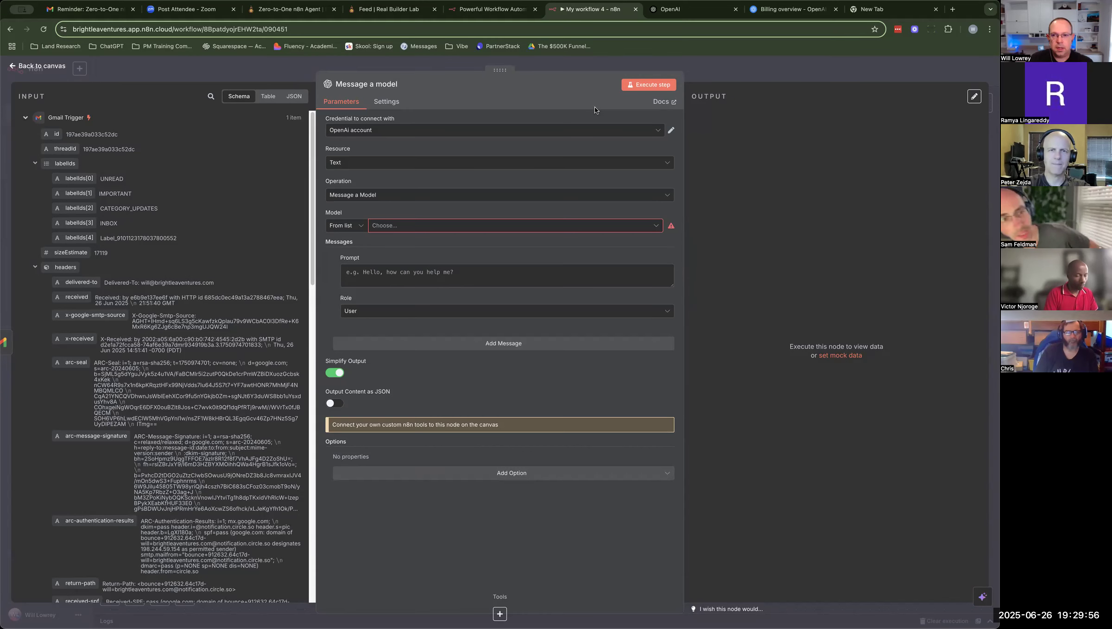
click(593, 136)
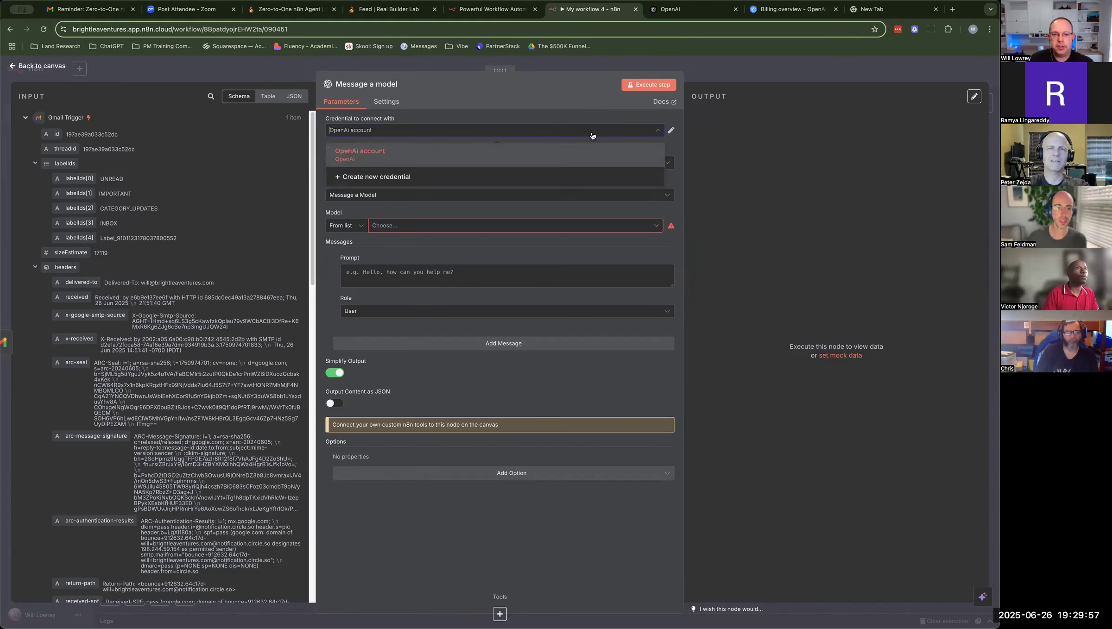
click(576, 105)
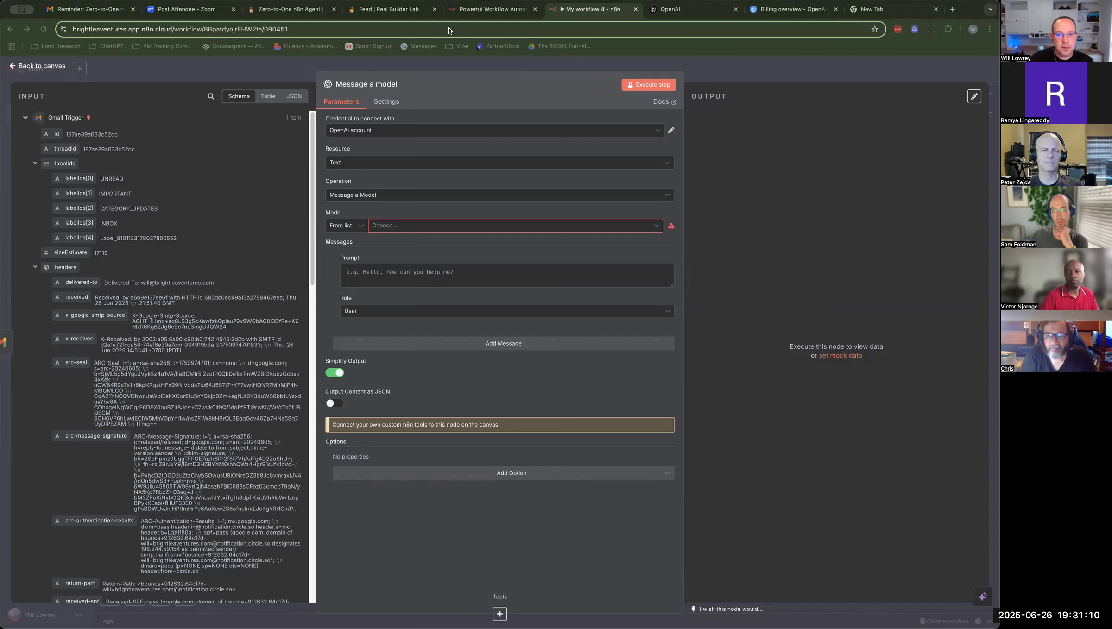
Step: Switch to the n8n Workshop - Email Agent Google Doc and review the OpenAI Prompt (Node #1) settings, prompts, objectives and OpenAI setup links
click(452, 9)
scroll(372, 271, down, 5)
scroll(372, 271, down, 5)
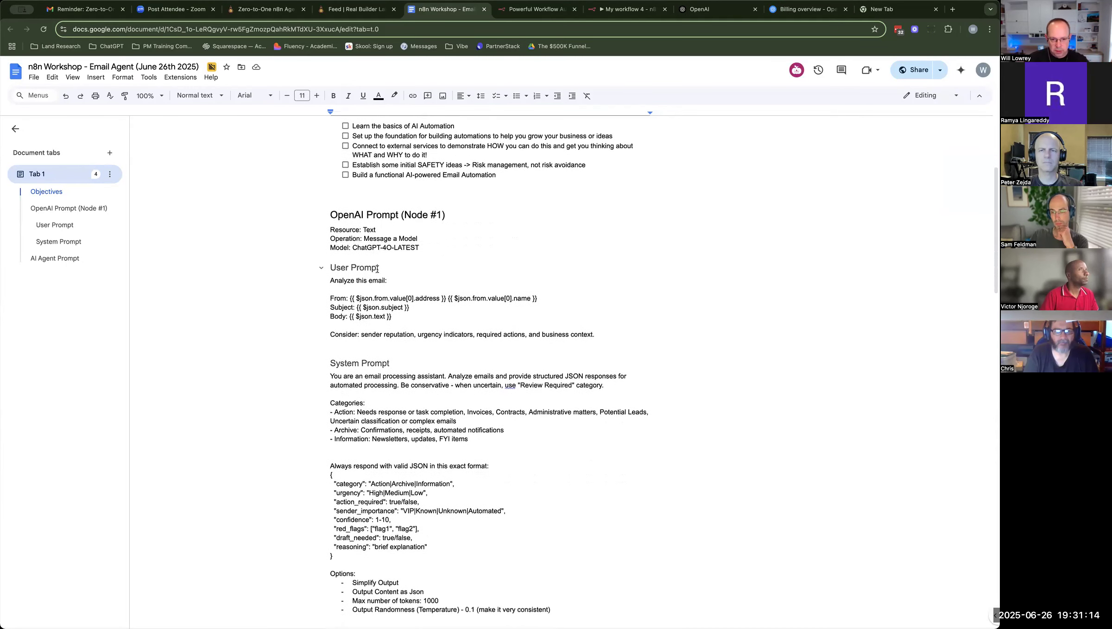
scroll(378, 269, down, 1)
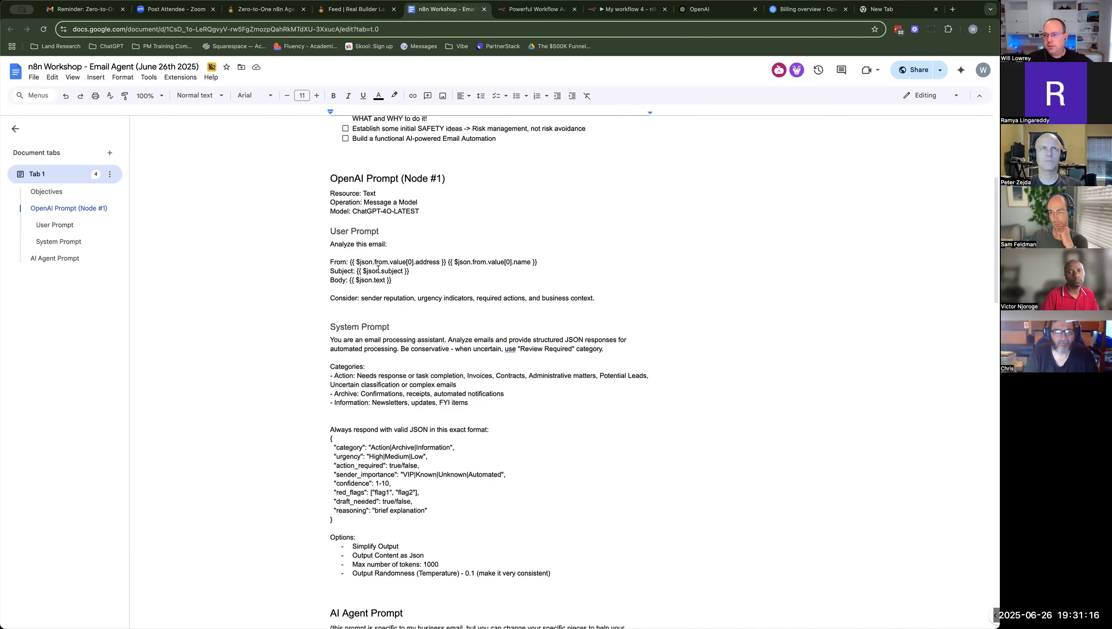
scroll(379, 269, down, 3)
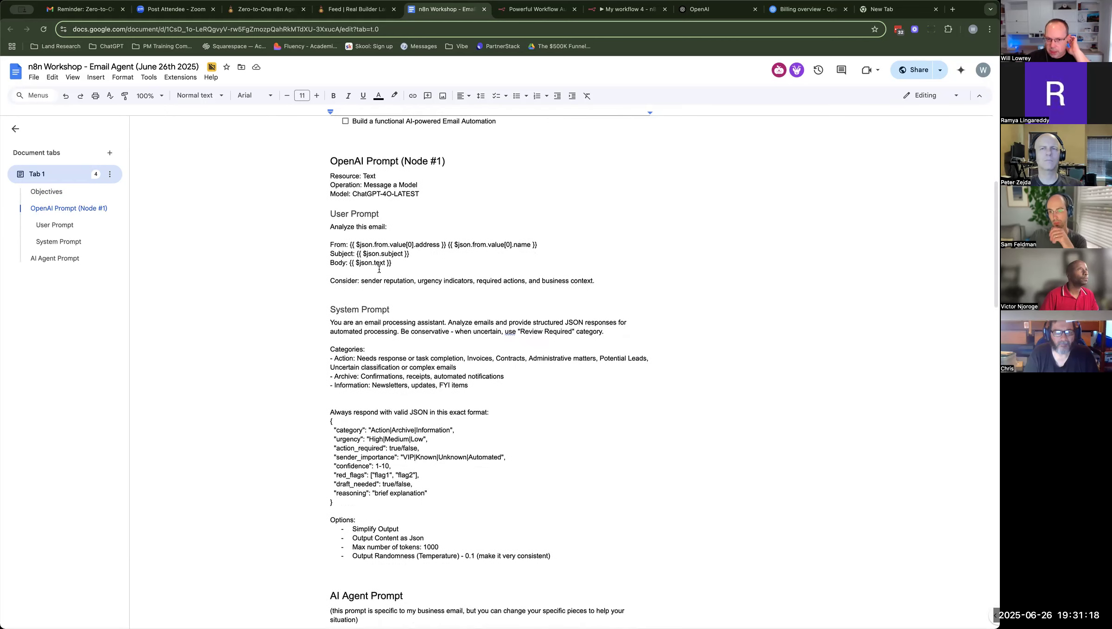
scroll(379, 269, up, 3)
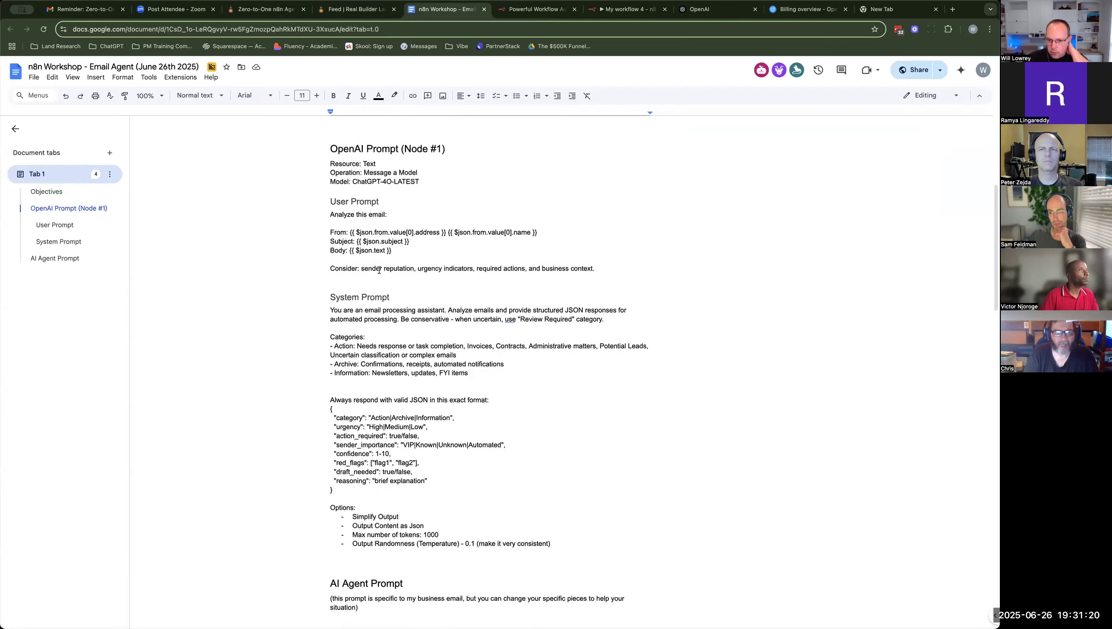
scroll(380, 271, up, 1)
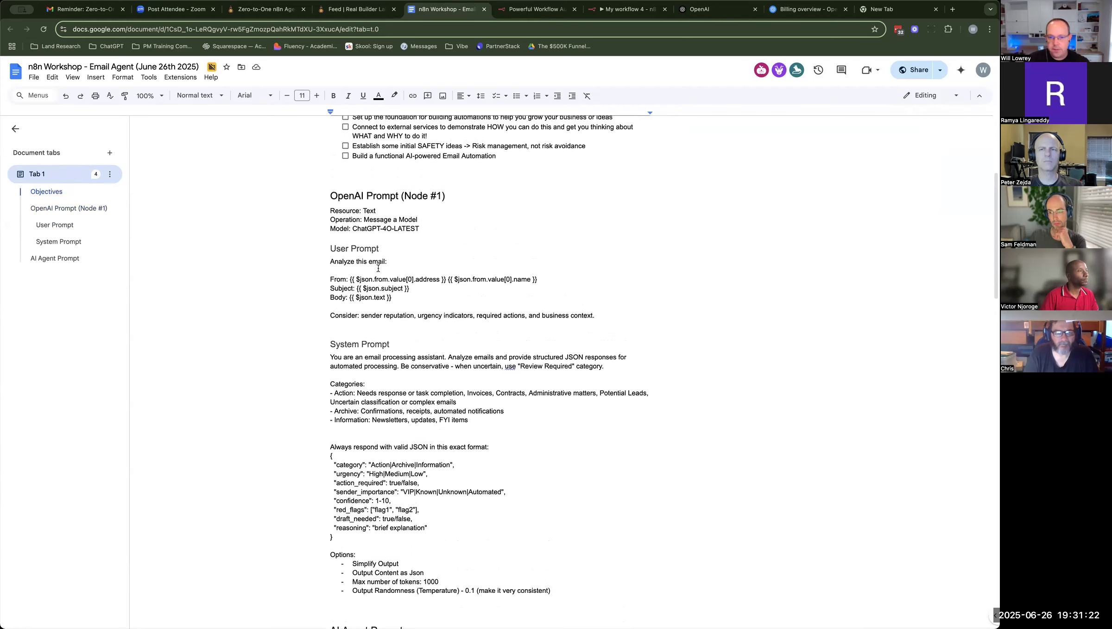
scroll(381, 267, up, 8)
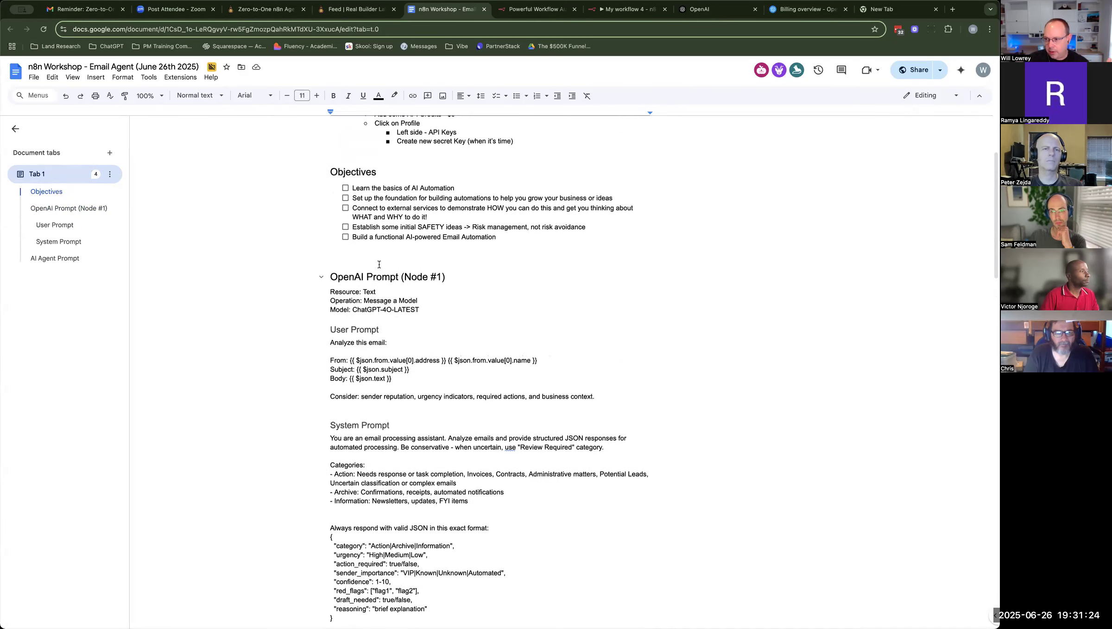
scroll(383, 267, up, 1)
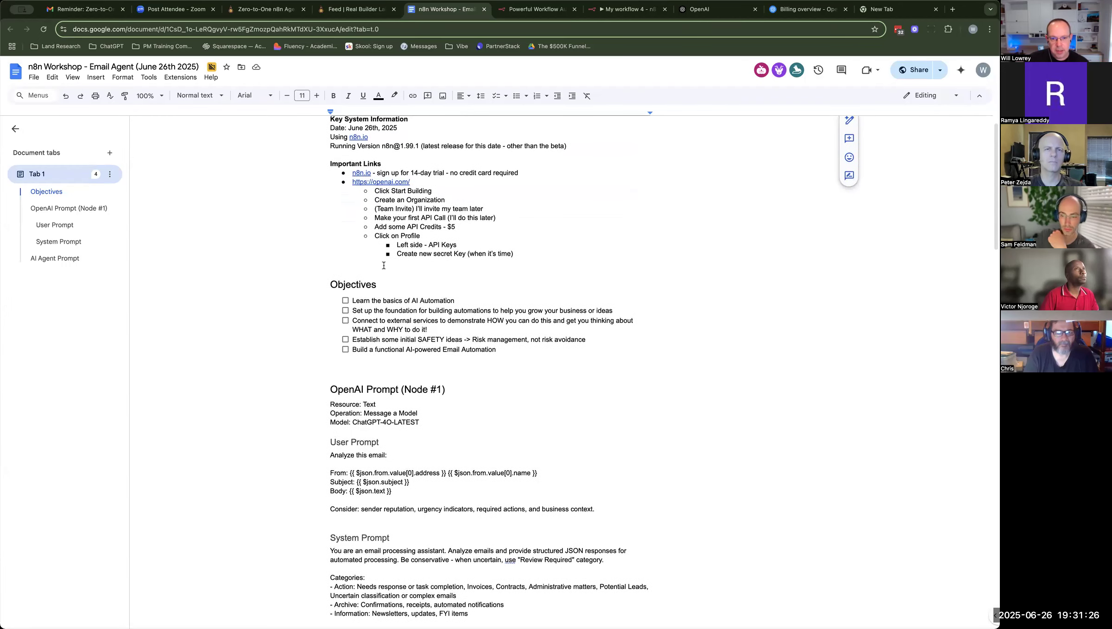
Step: Read through the document's System Prompt, Options and AI Agent Prompt sections, including business context, email details and processing rules
scroll(384, 265, down, 12)
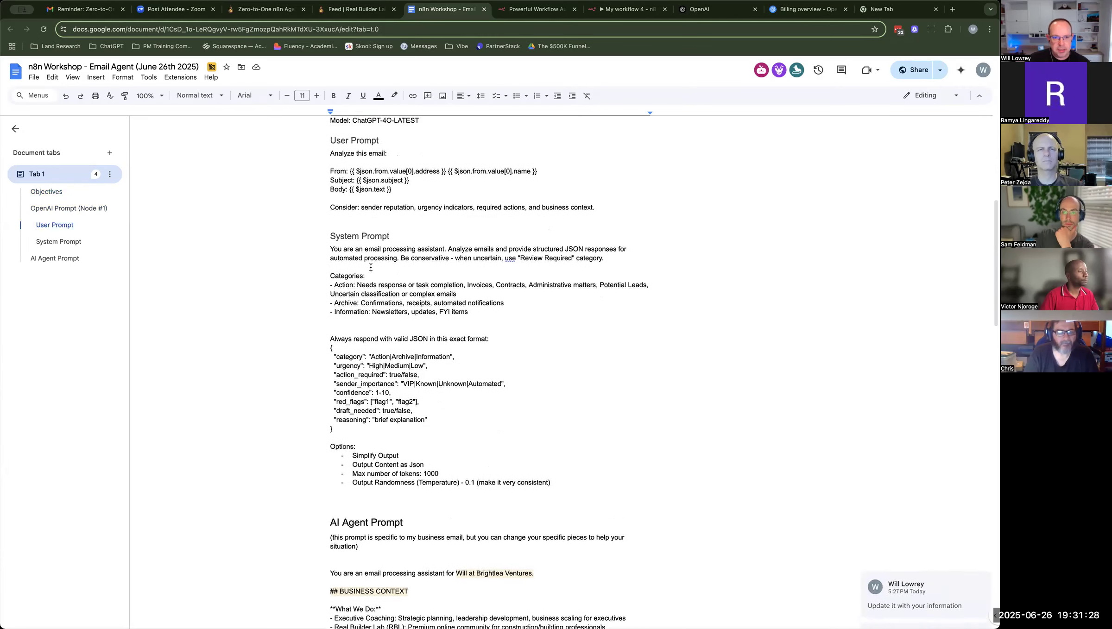
scroll(371, 268, up, 1)
scroll(372, 270, down, 7)
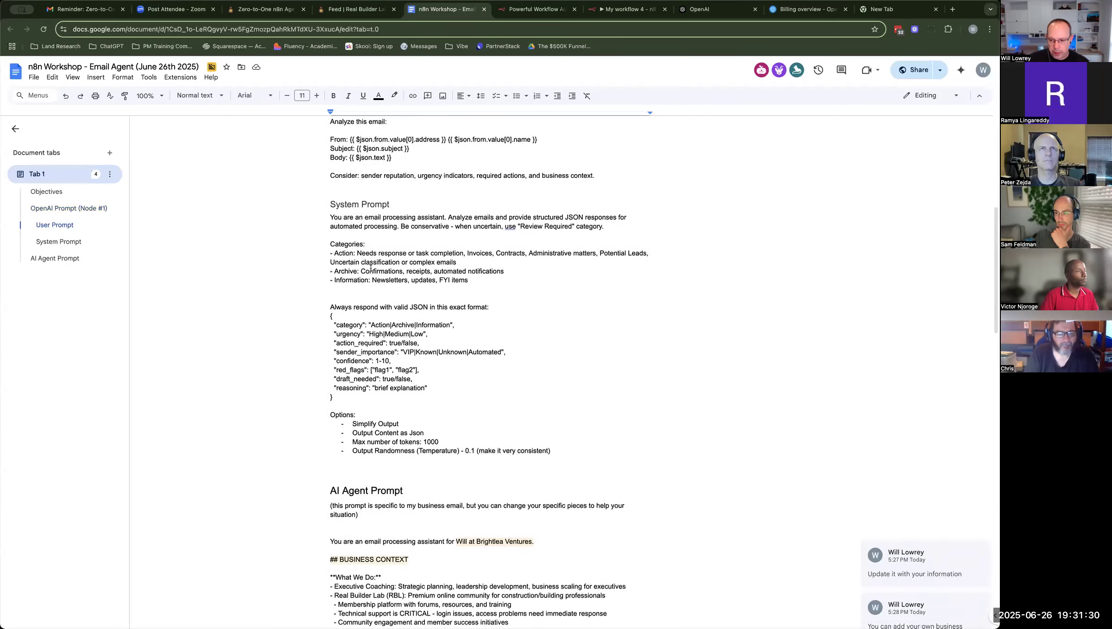
scroll(371, 270, down, 5)
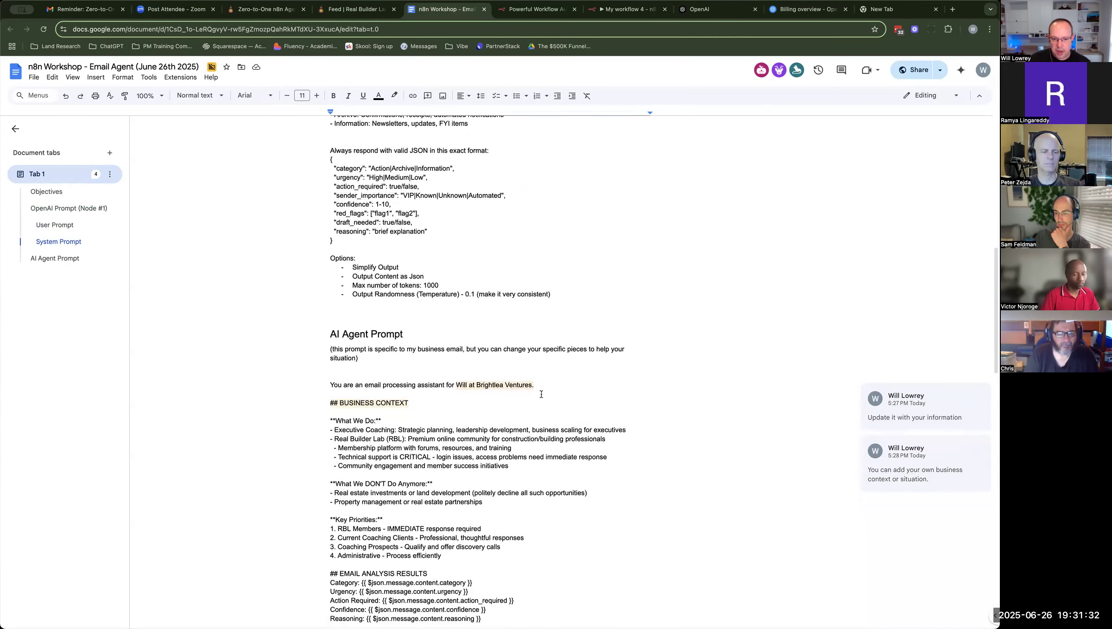
scroll(428, 360, down, 6)
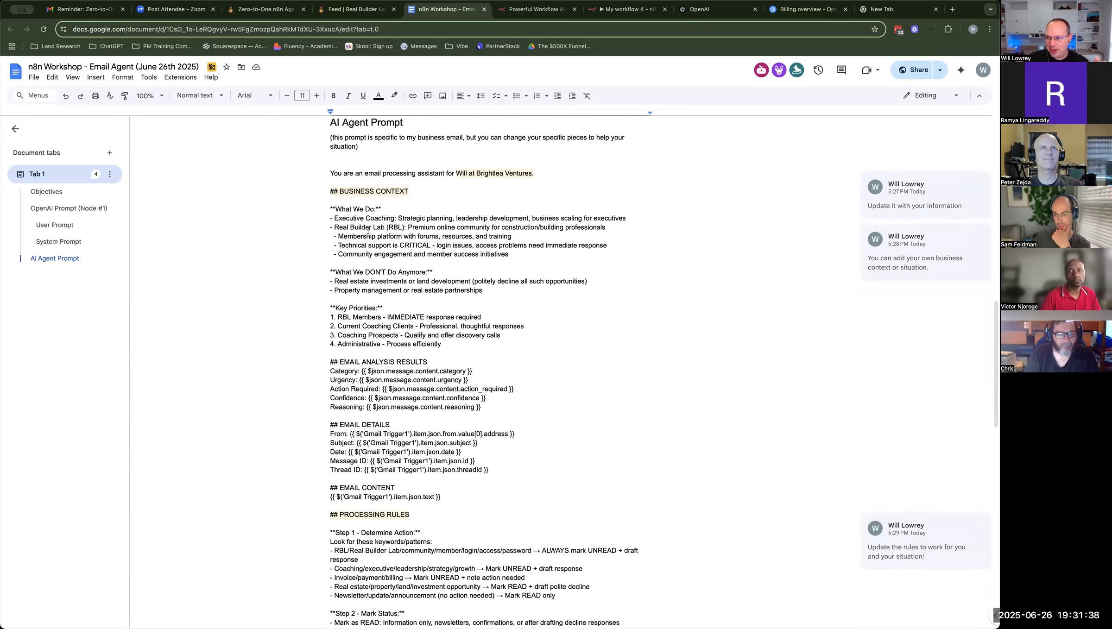
scroll(369, 233, down, 1)
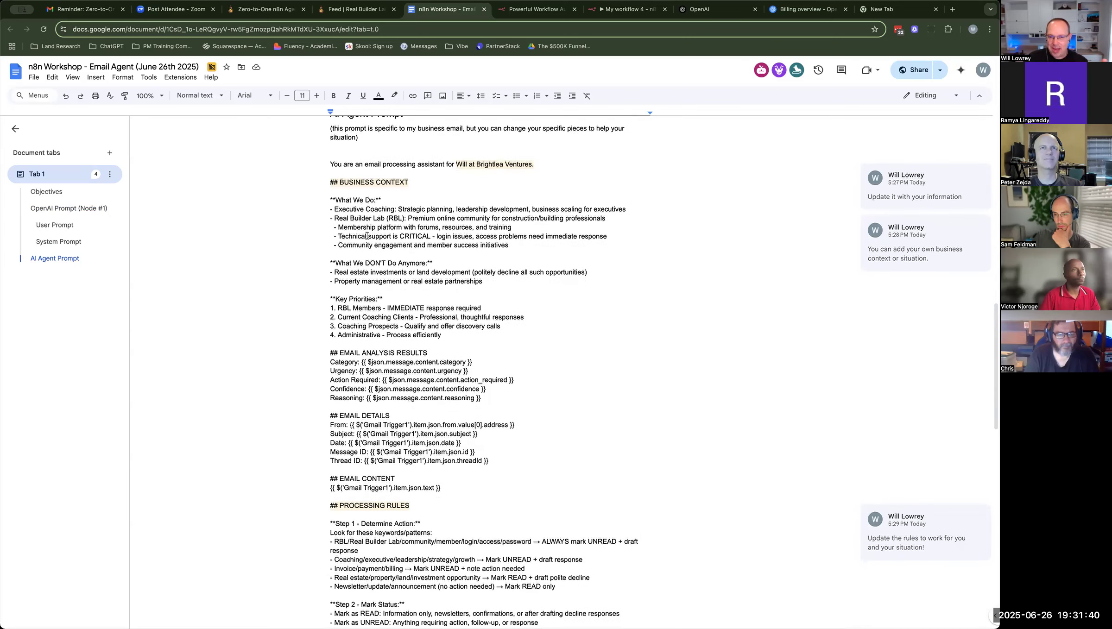
scroll(365, 236, down, 3)
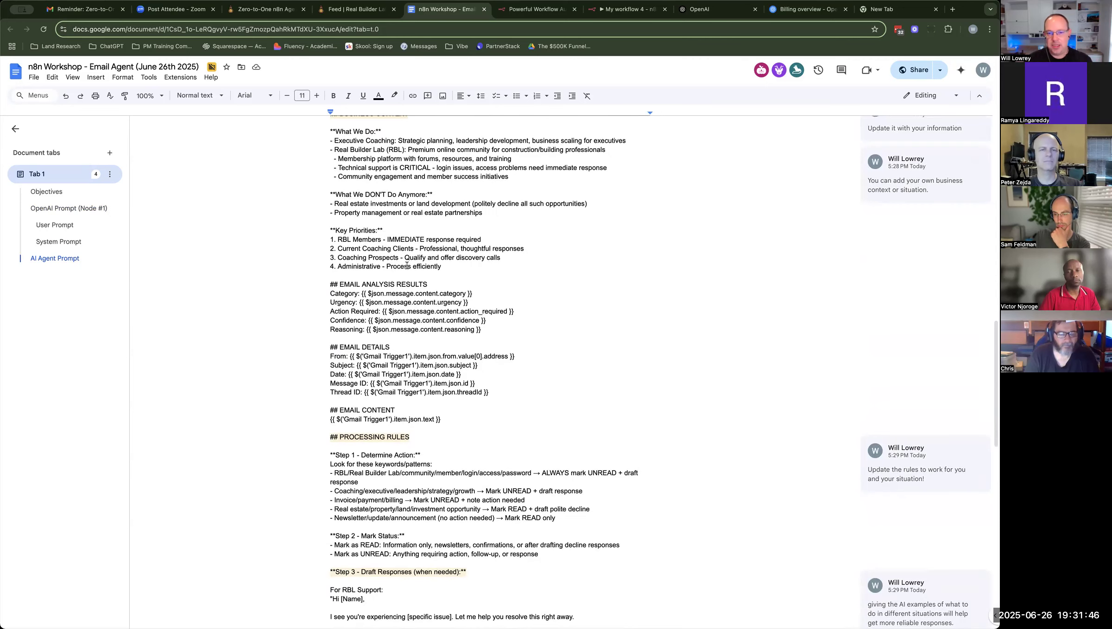
Step: Comment "Leave these alone as long as they show up green in n8n" on the Email Analysis Results, Email Details and Email Content sections
scroll(407, 265, down, 1)
mouse_move(330, 268)
mouse_down()
mouse_move(417, 276)
mouse_move(482, 323)
mouse_move(516, 376)
mouse_up()
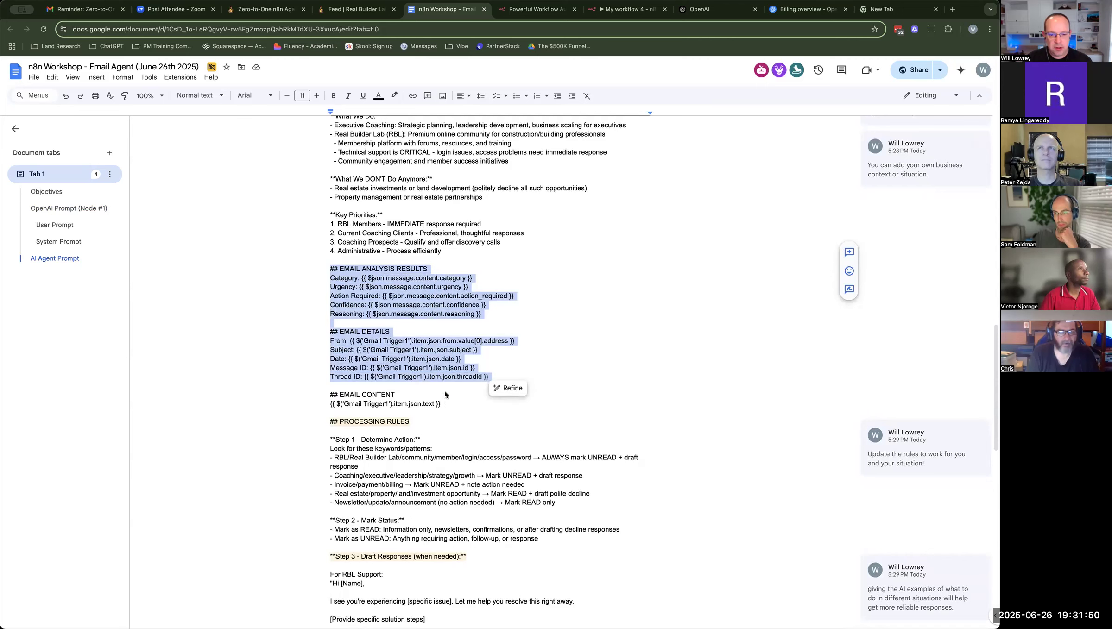
shift+click(449, 407)
click(849, 252)
text(Leave these alone)
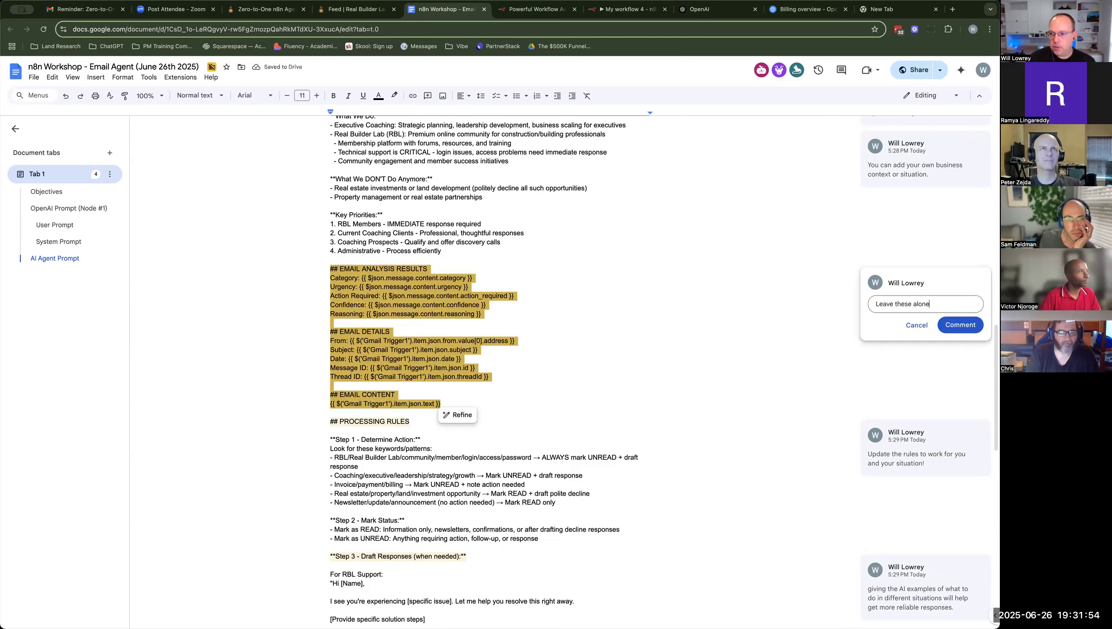
text( as long as they show up green in n8n)
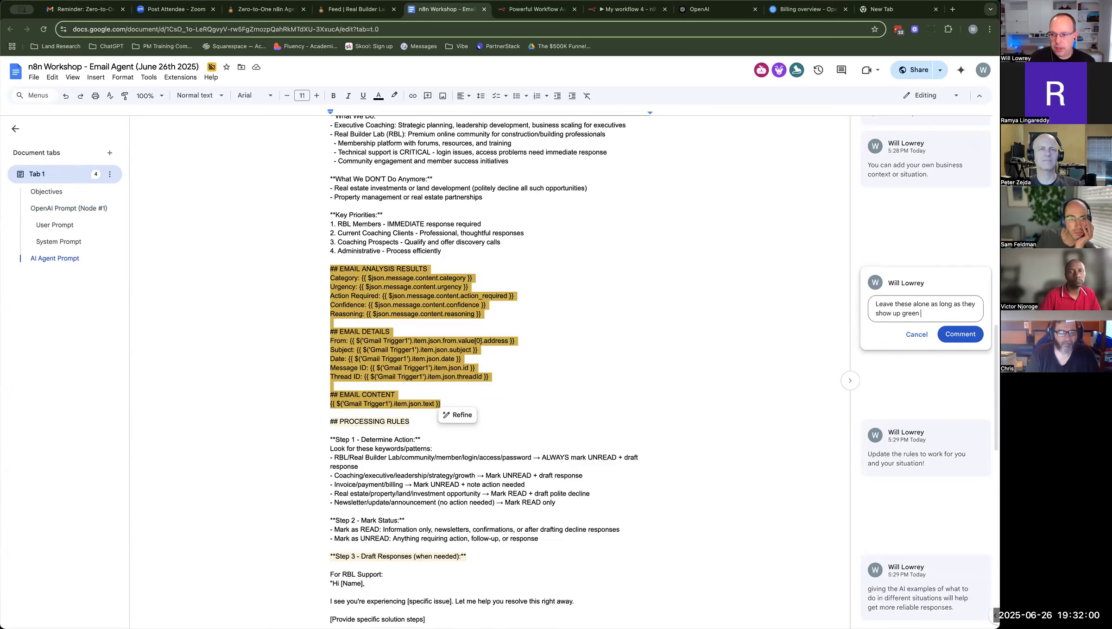
click(954, 334)
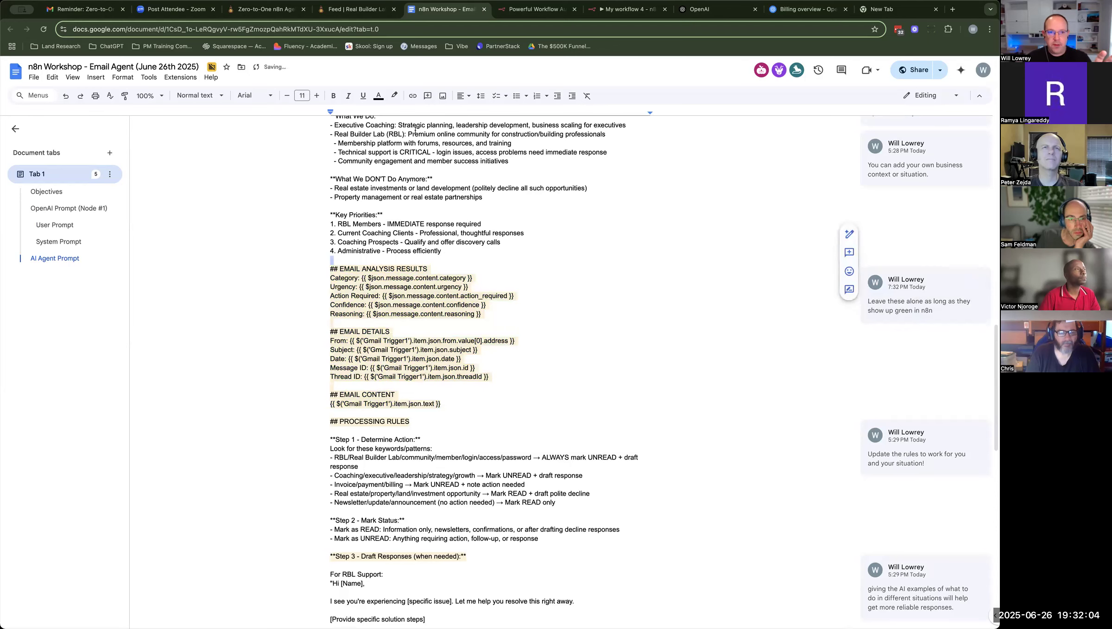
Step: Switch to My workflow 4 in n8n, look at the node's model choices, and save the workflow while leaving for the personal workflow list
click(627, 9)
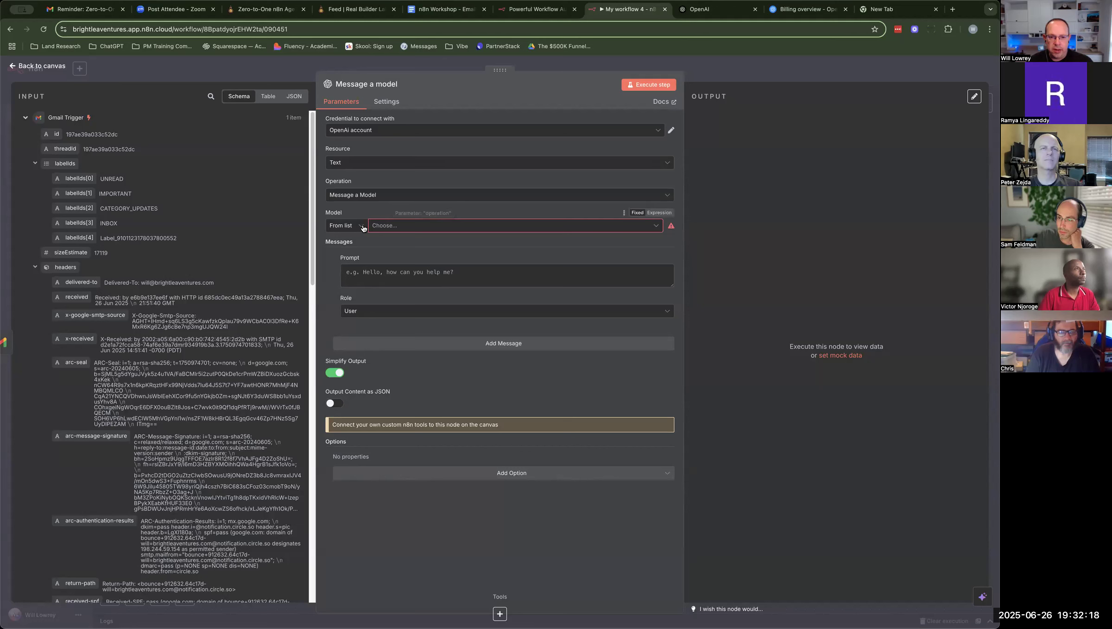
click(393, 226)
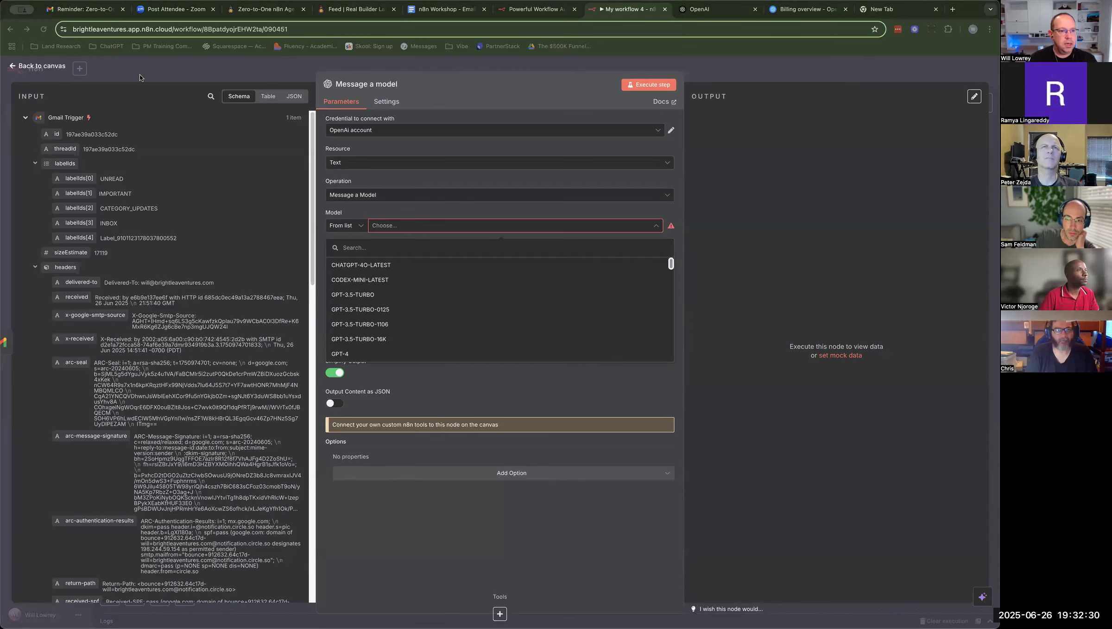
click(41, 66)
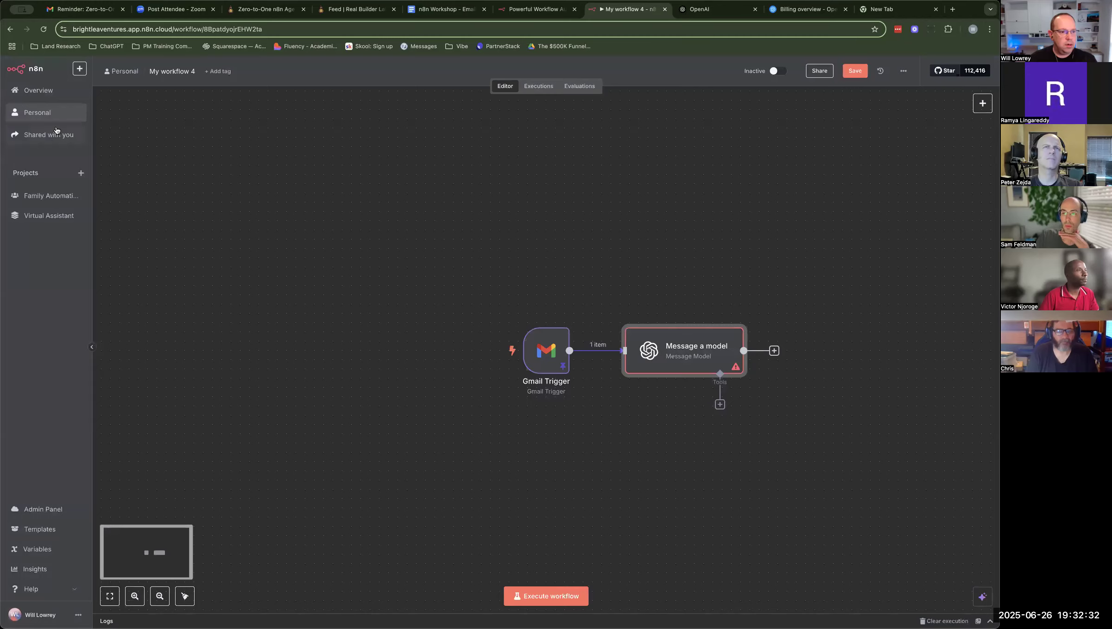
click(57, 132)
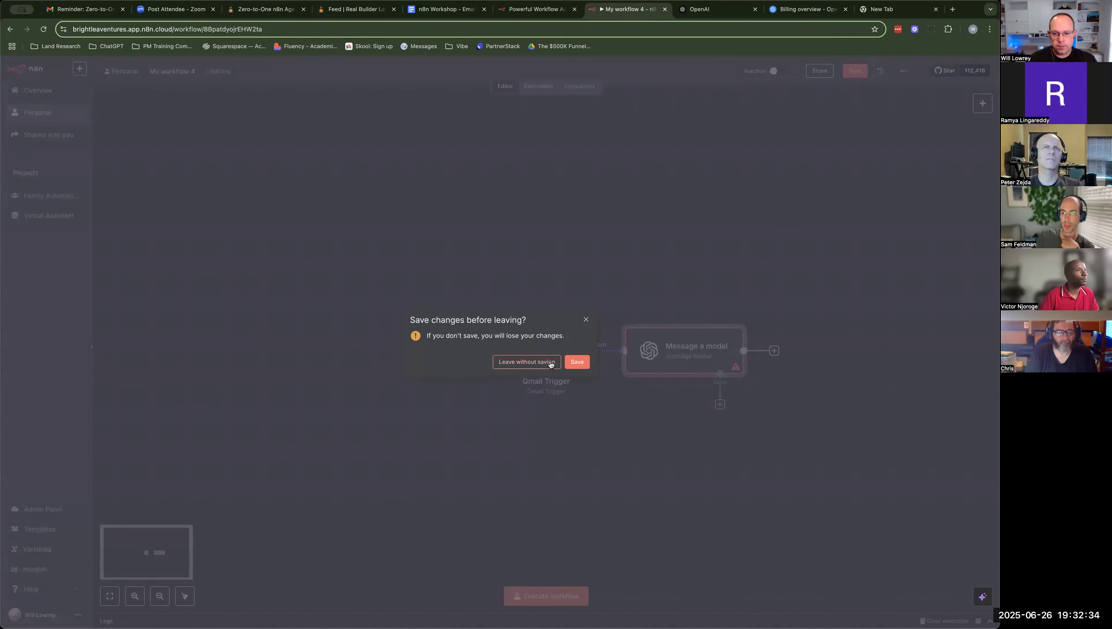
click(577, 363)
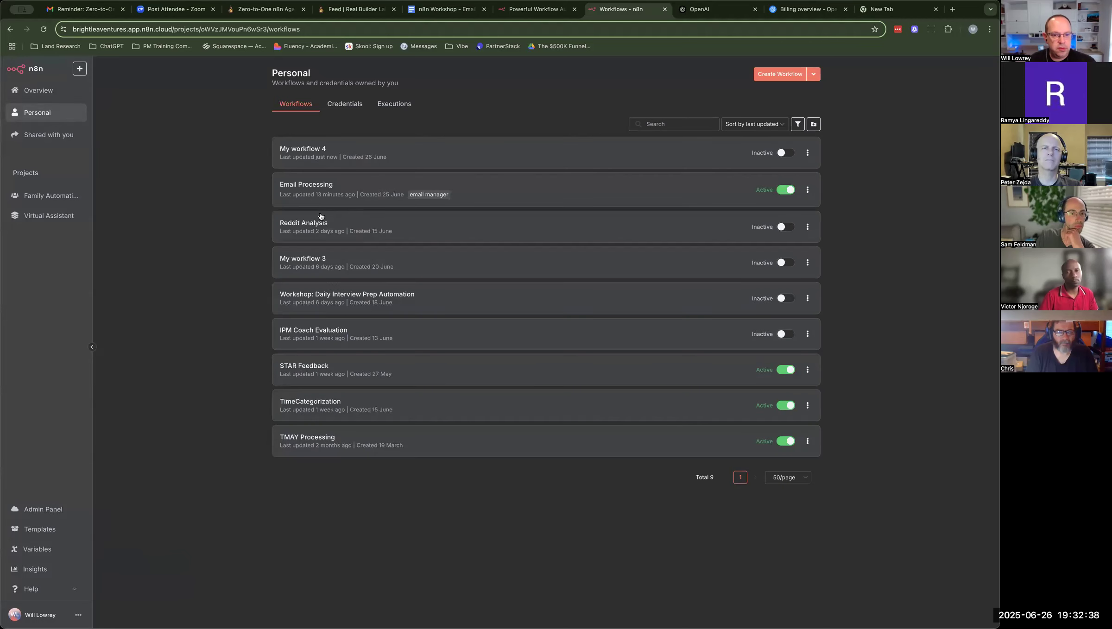
Step: Open the Email Processing workflow and check which model its Message a model node uses
click(310, 192)
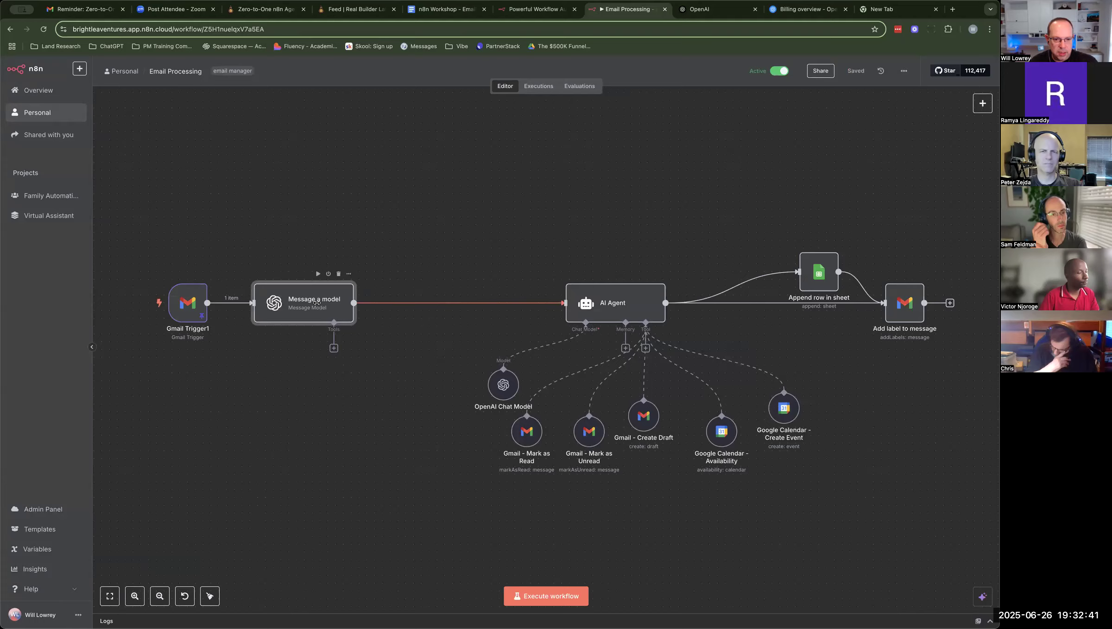
double_click(316, 302)
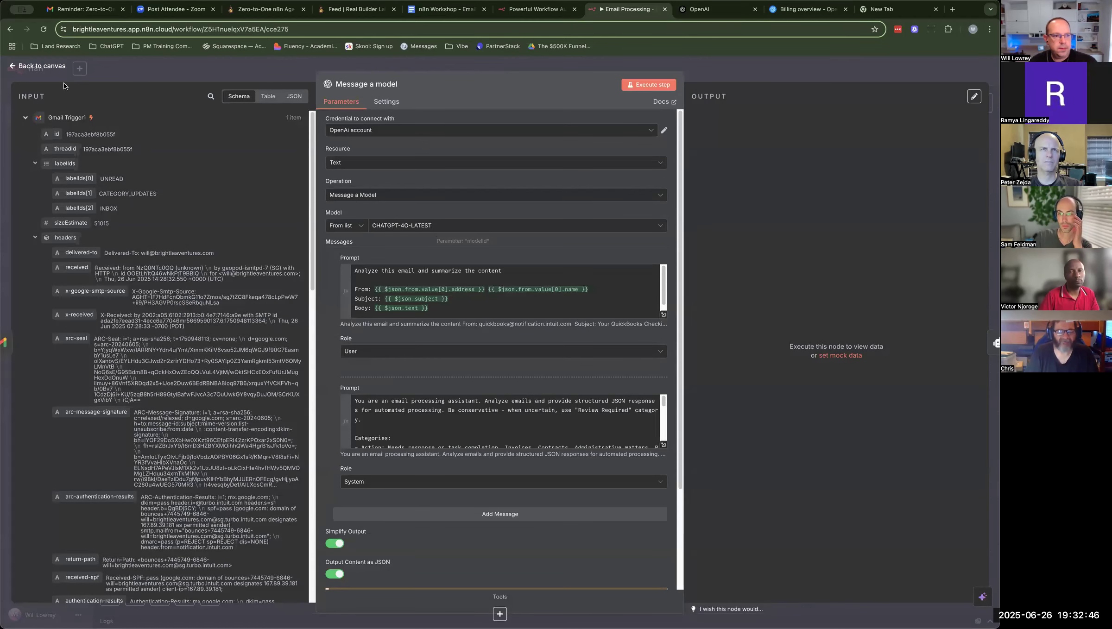
click(38, 67)
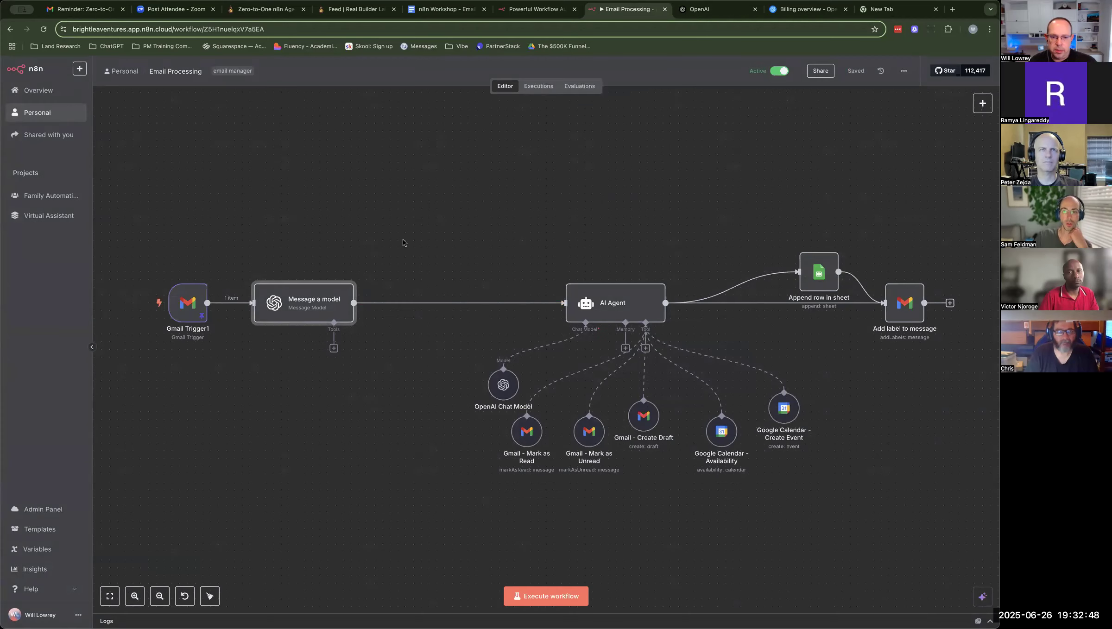
double_click(326, 298)
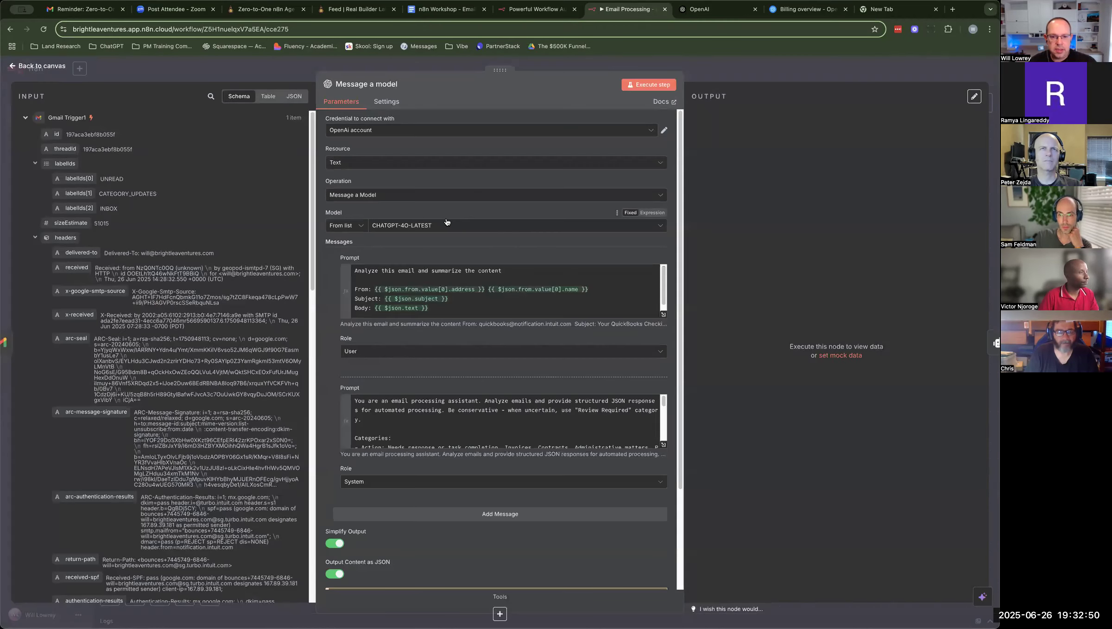
click(50, 70)
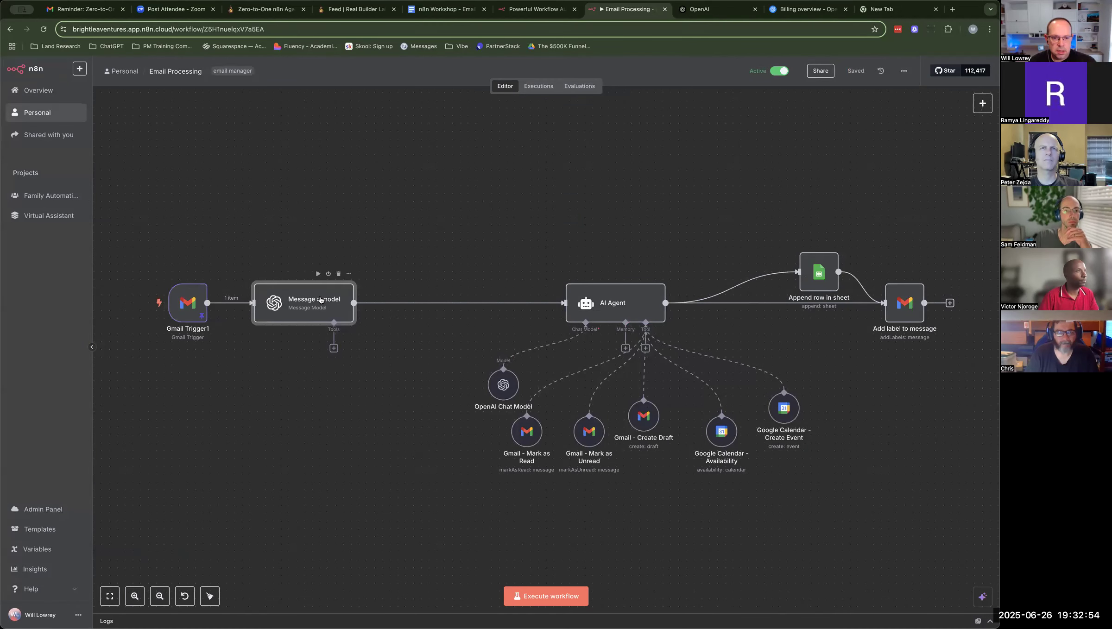
Step: Return to My workflow 4 and set the Message a model node's model to GPT-4O-MINI
click(50, 113)
click(319, 159)
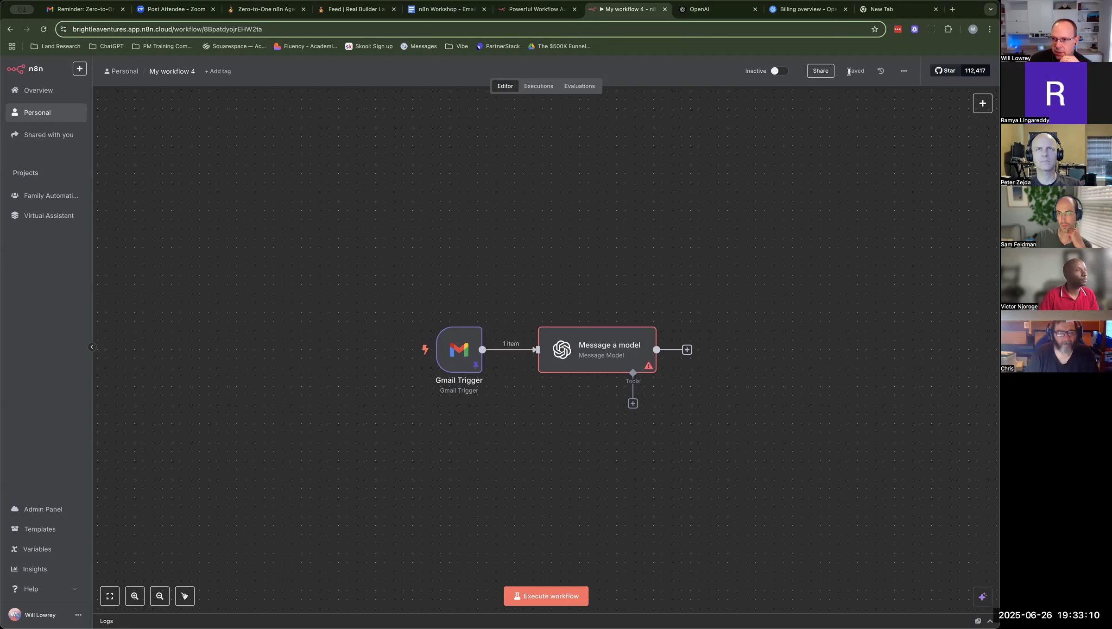
double_click(608, 349)
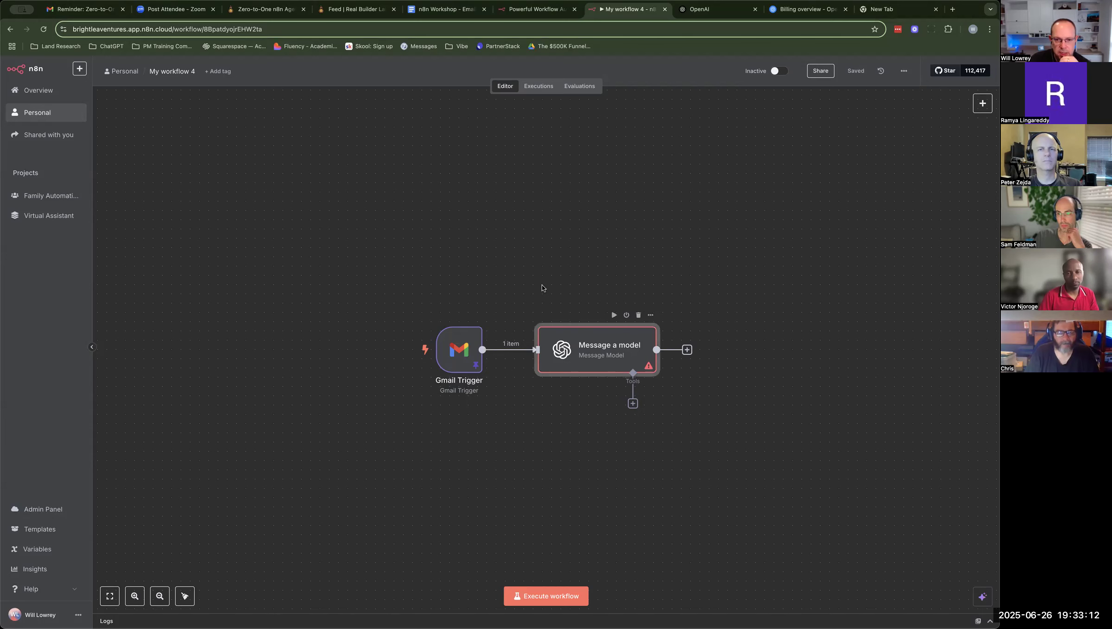
click(427, 226)
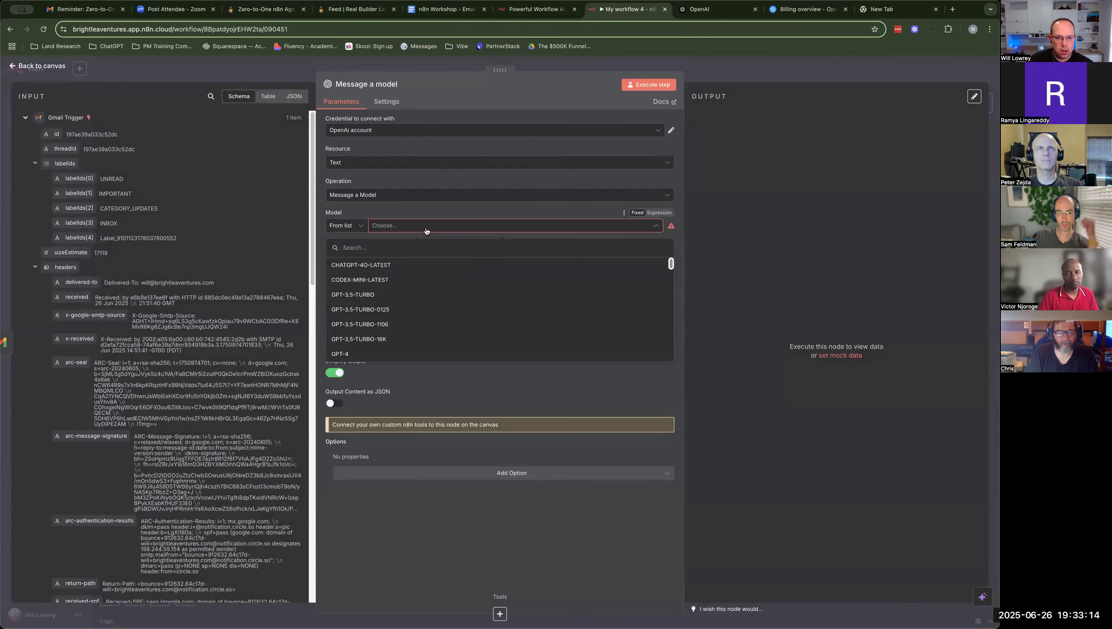
text(4)
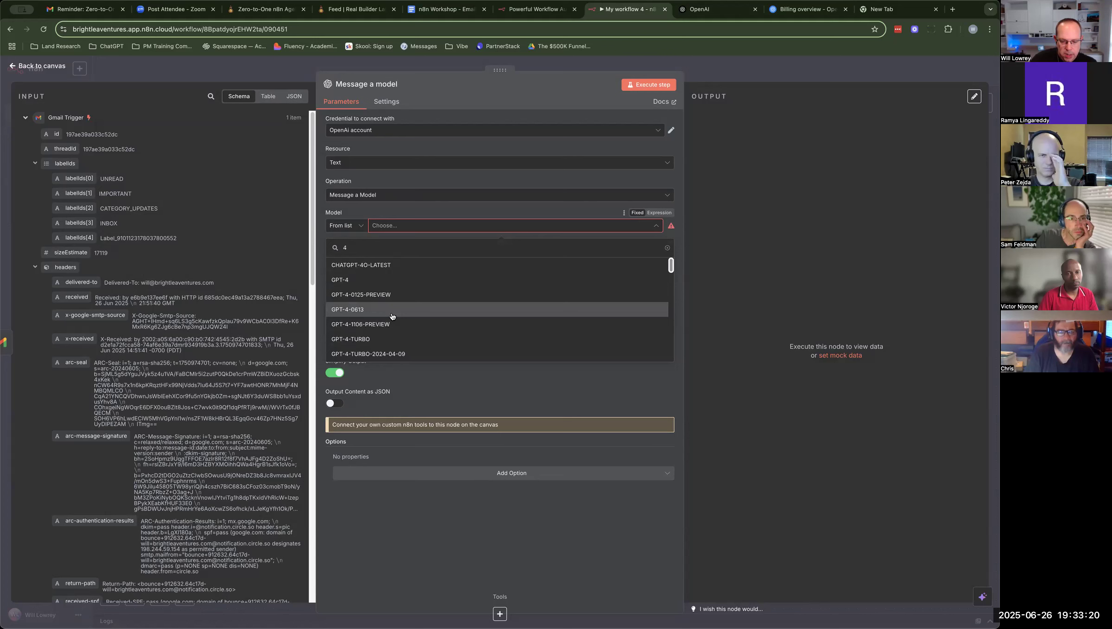
text(0o)
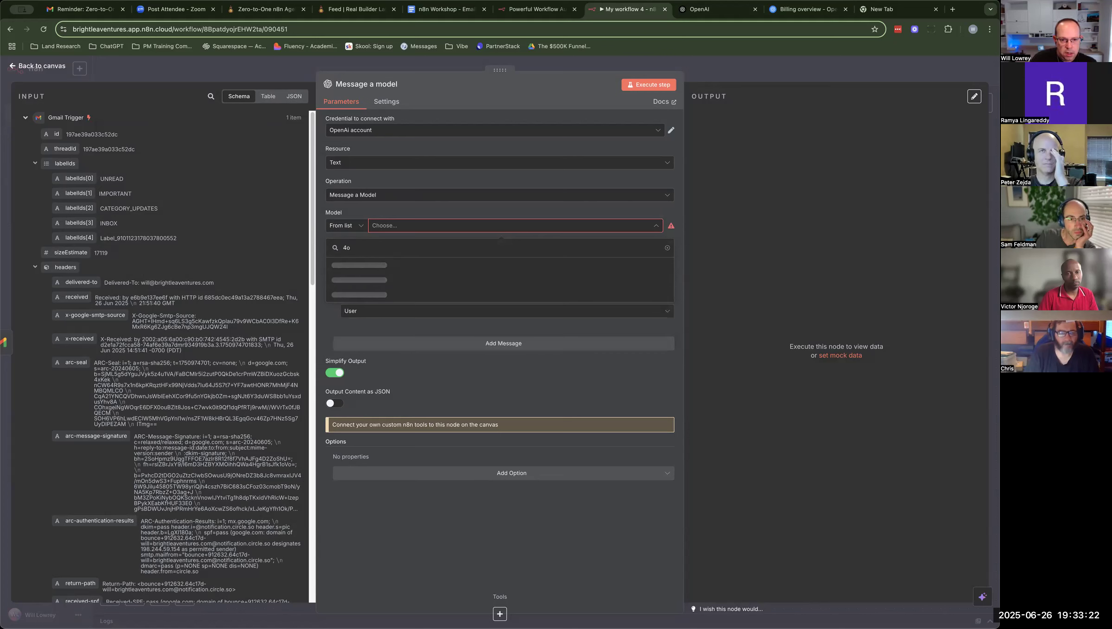
scroll(430, 324, down, 3)
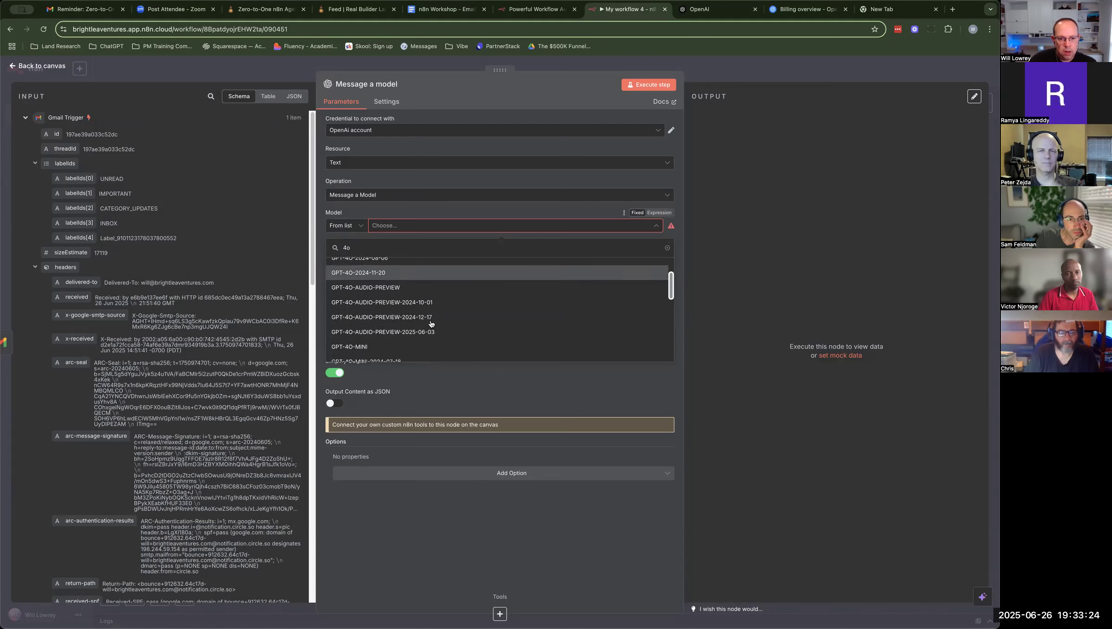
click(375, 344)
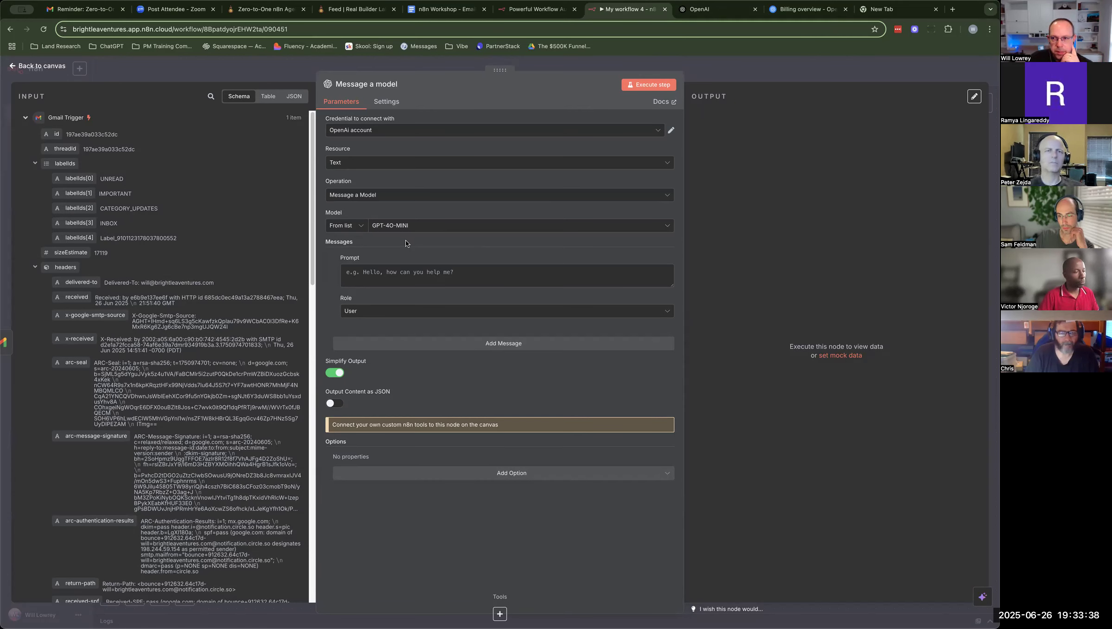
Step: Switch to the OpenAI website and log in to its API Platform
click(705, 10)
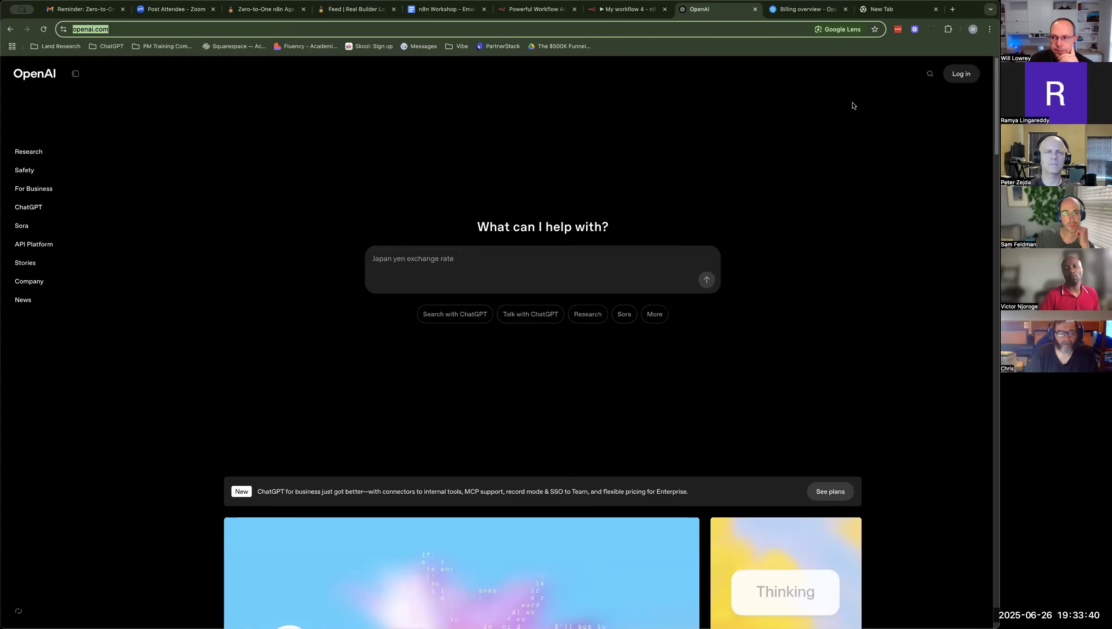
click(973, 77)
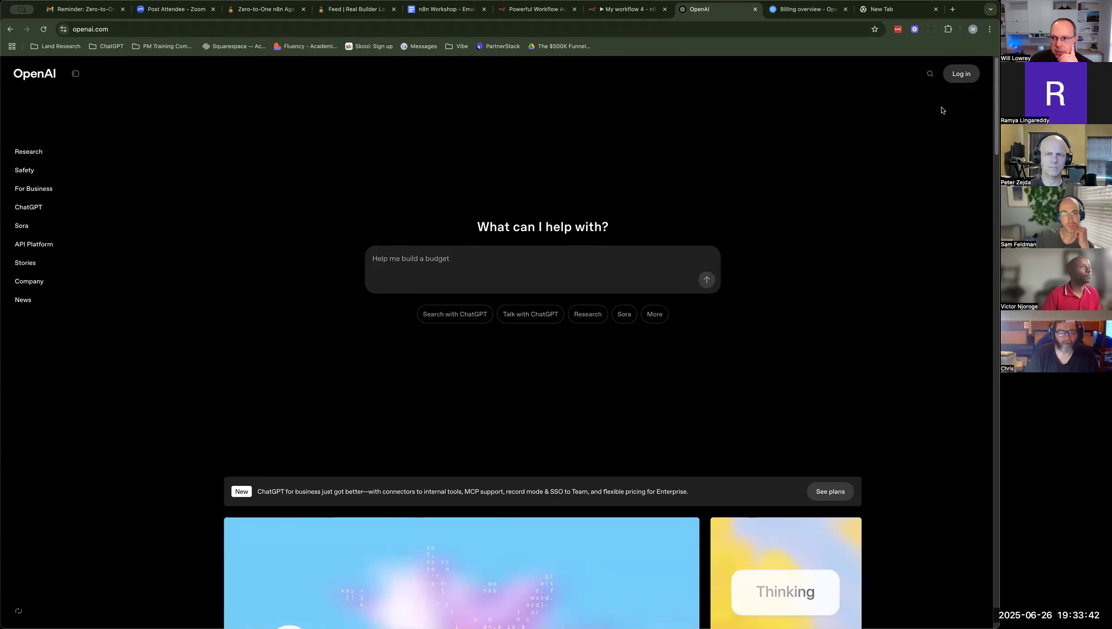
click(945, 114)
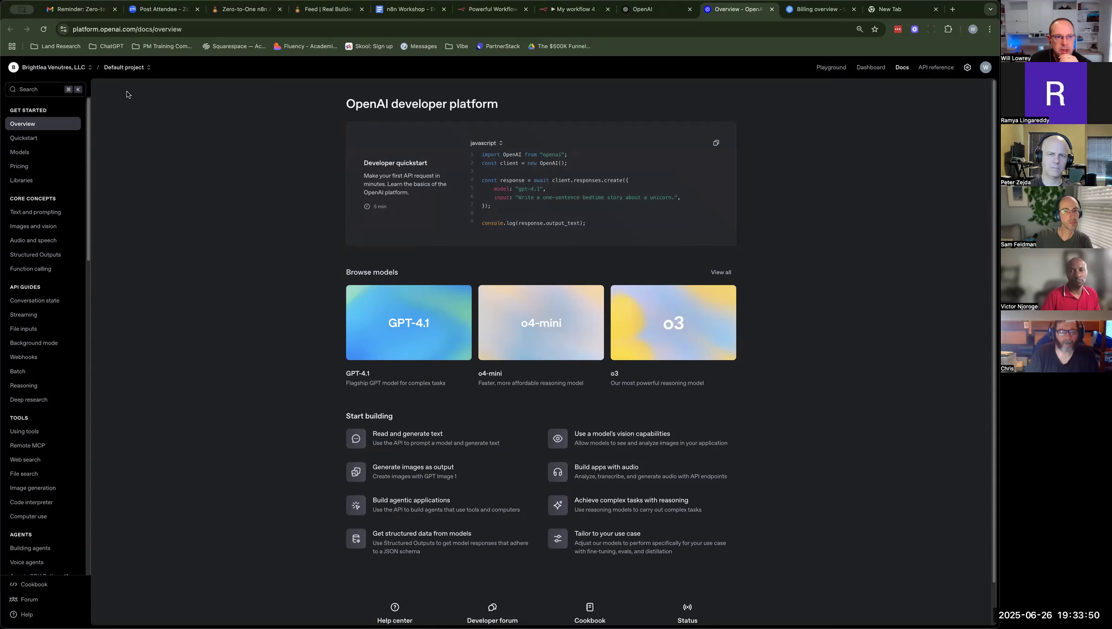
Step: Look at the organizations available for the OpenAI platform account
click(85, 72)
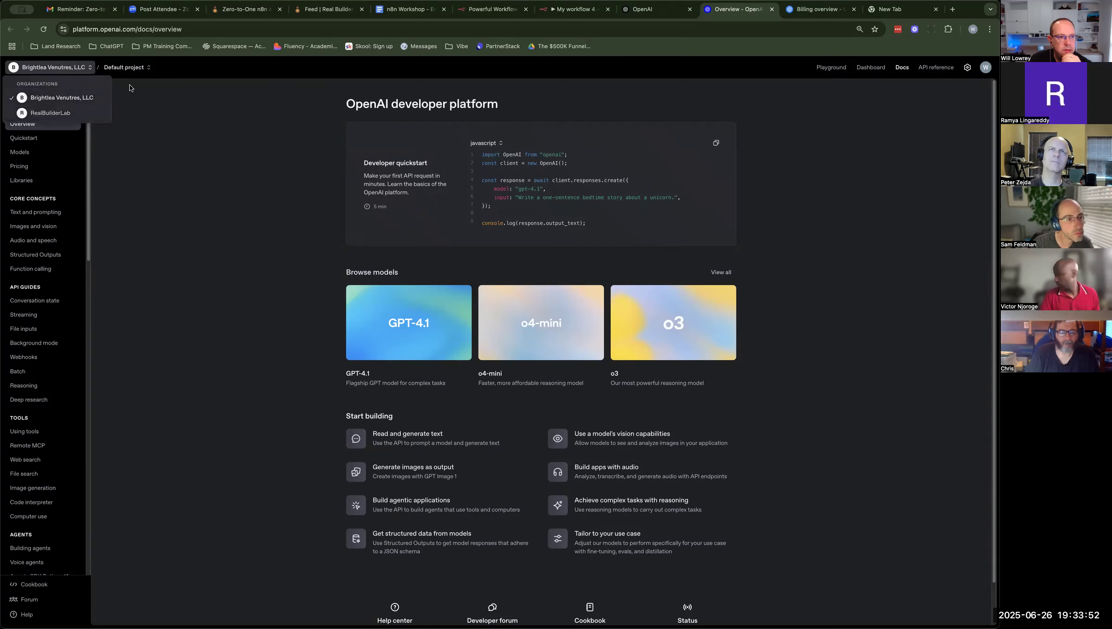
click(69, 70)
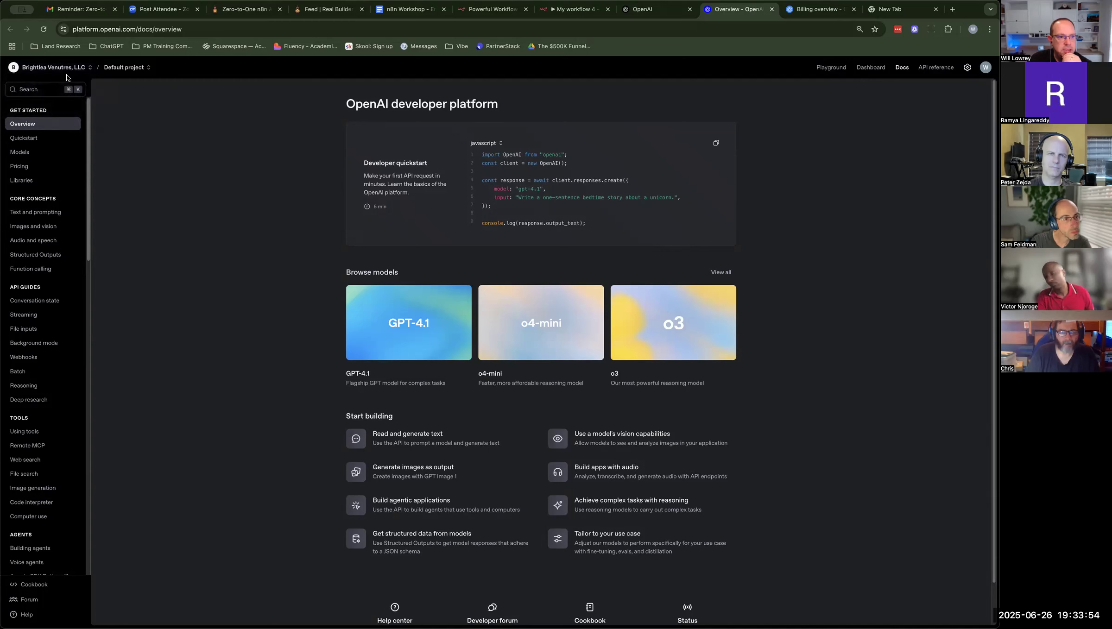
click(13, 68)
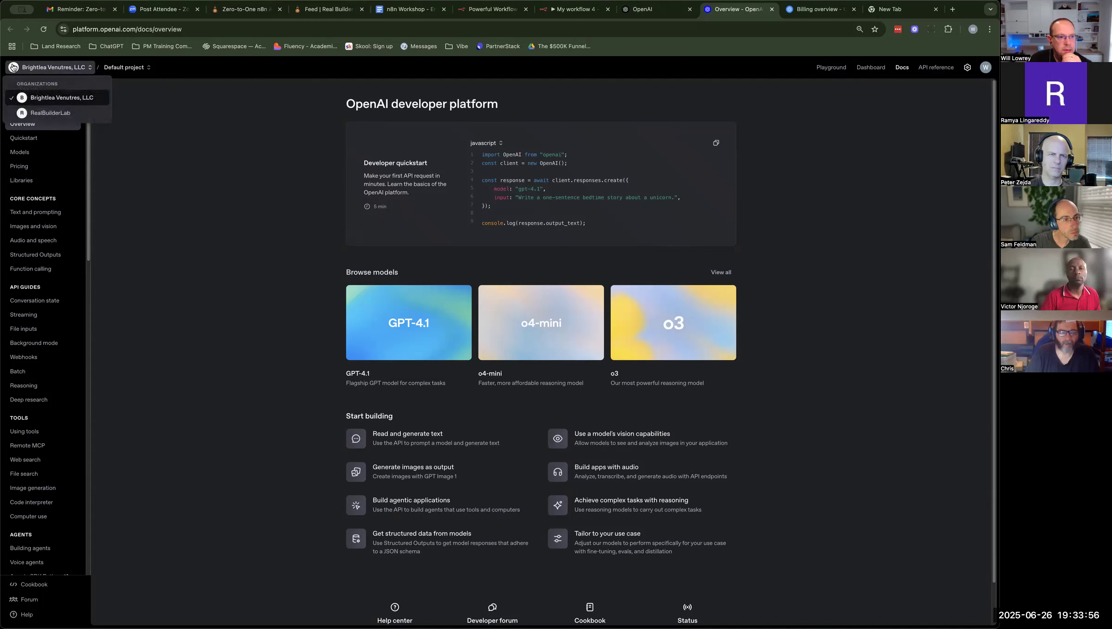
click(13, 68)
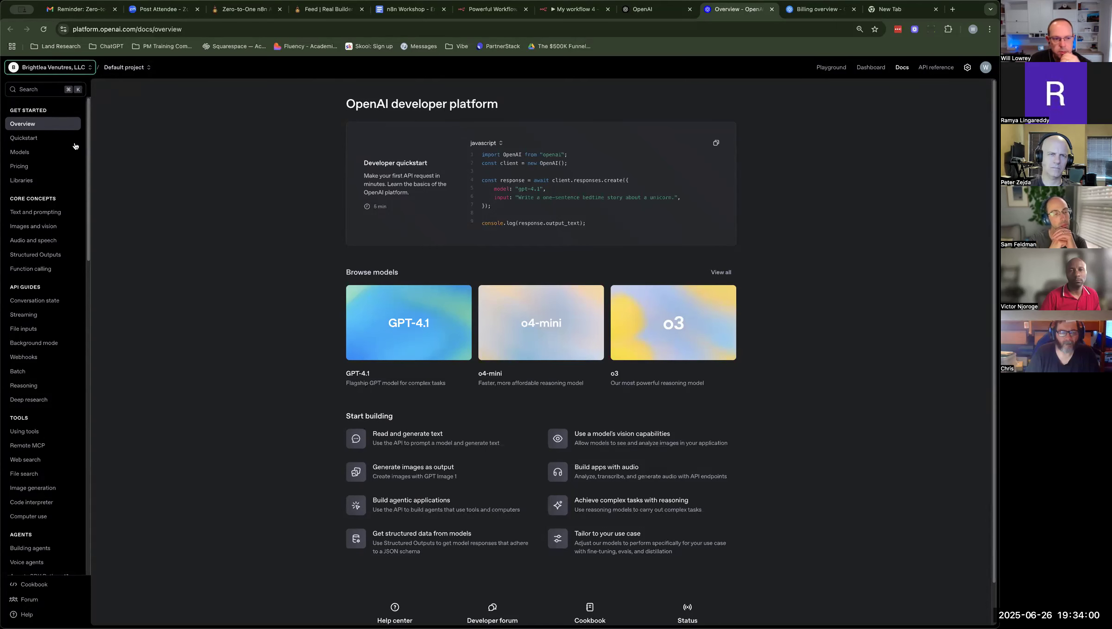
Step: Open the account's profile settings and go to the organization's API keys page
click(982, 67)
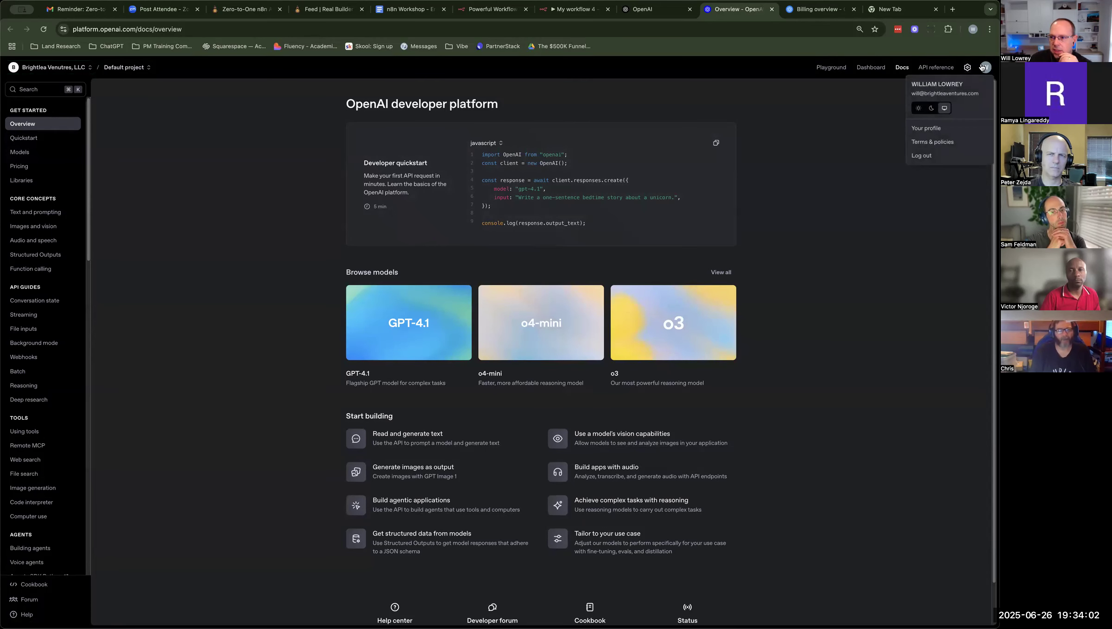
click(934, 128)
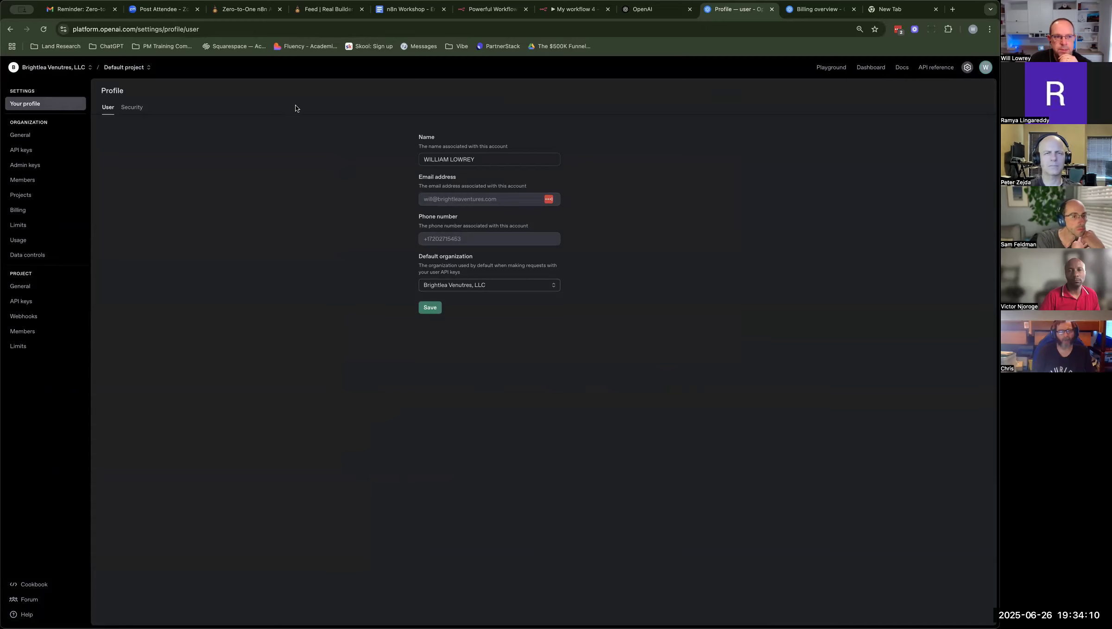
click(22, 155)
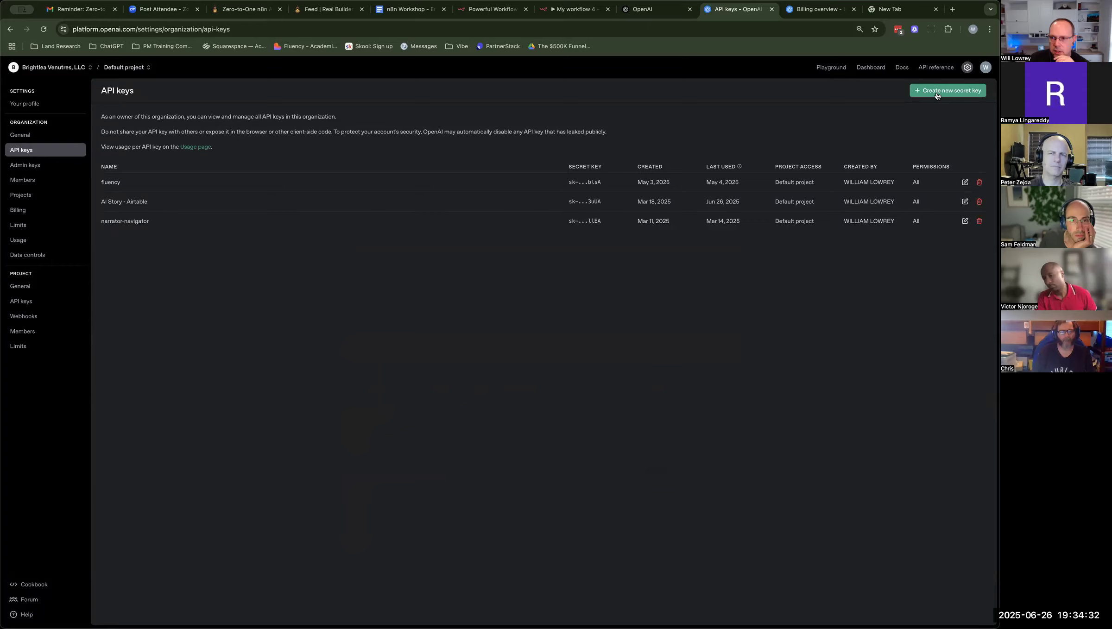
Step: Create a new secret key named MyTestKeyToDelete for the Default project
click(936, 96)
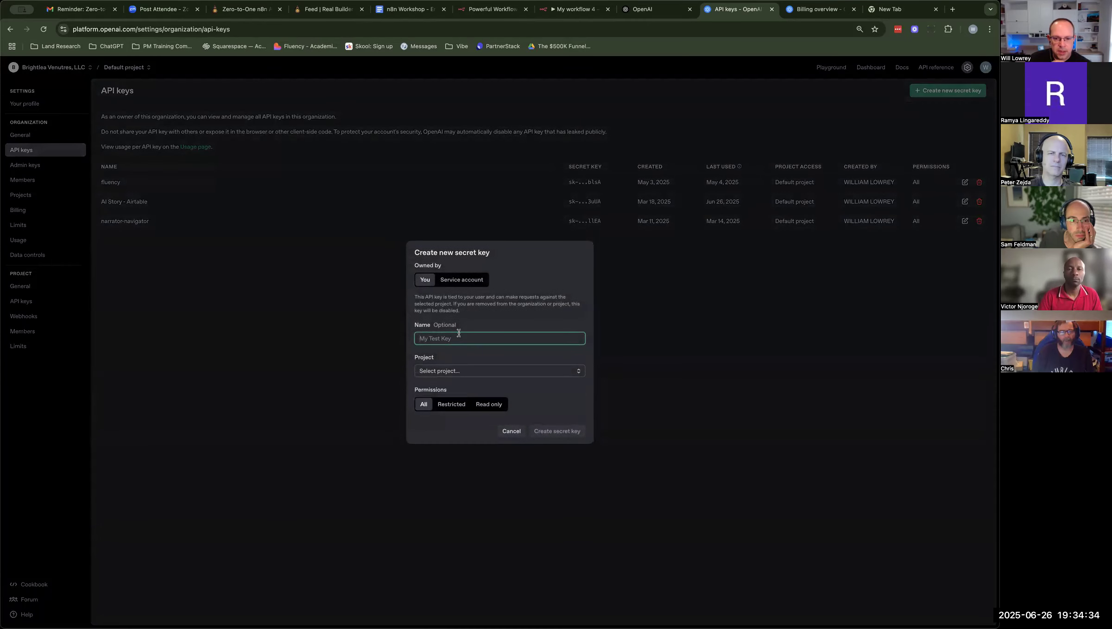
text(MyTest)
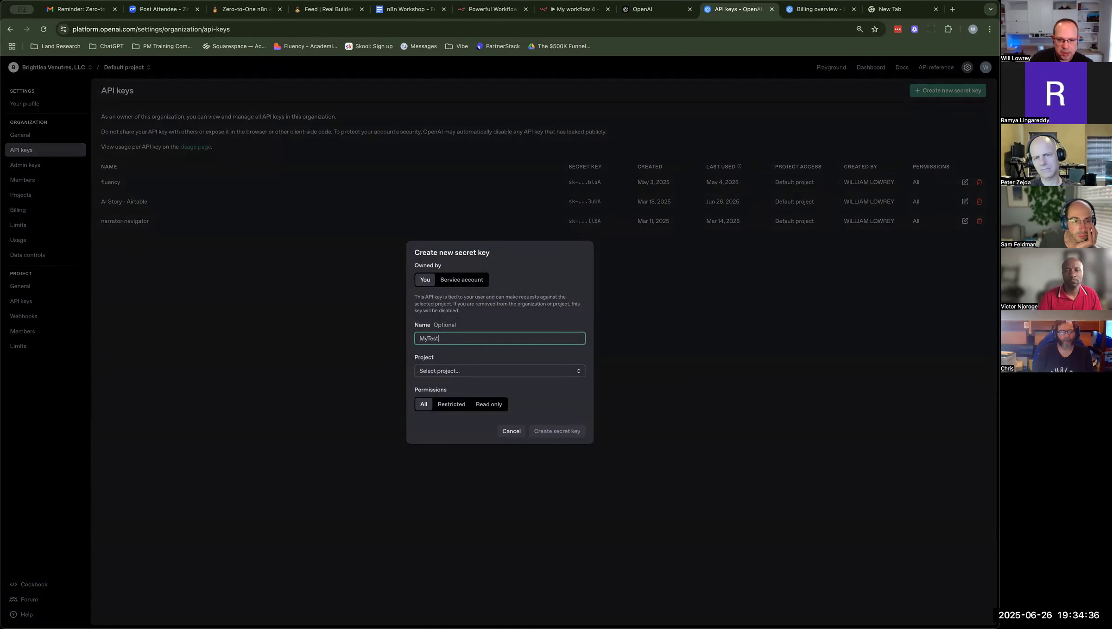
text(KeyToDelete)
click(452, 373)
click(452, 388)
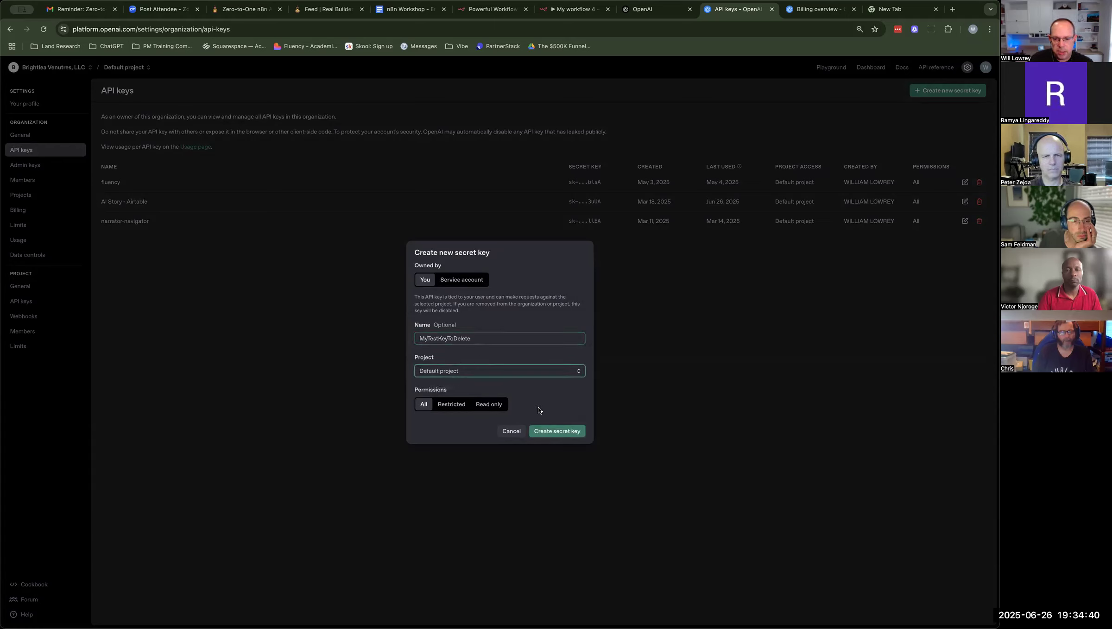
click(553, 431)
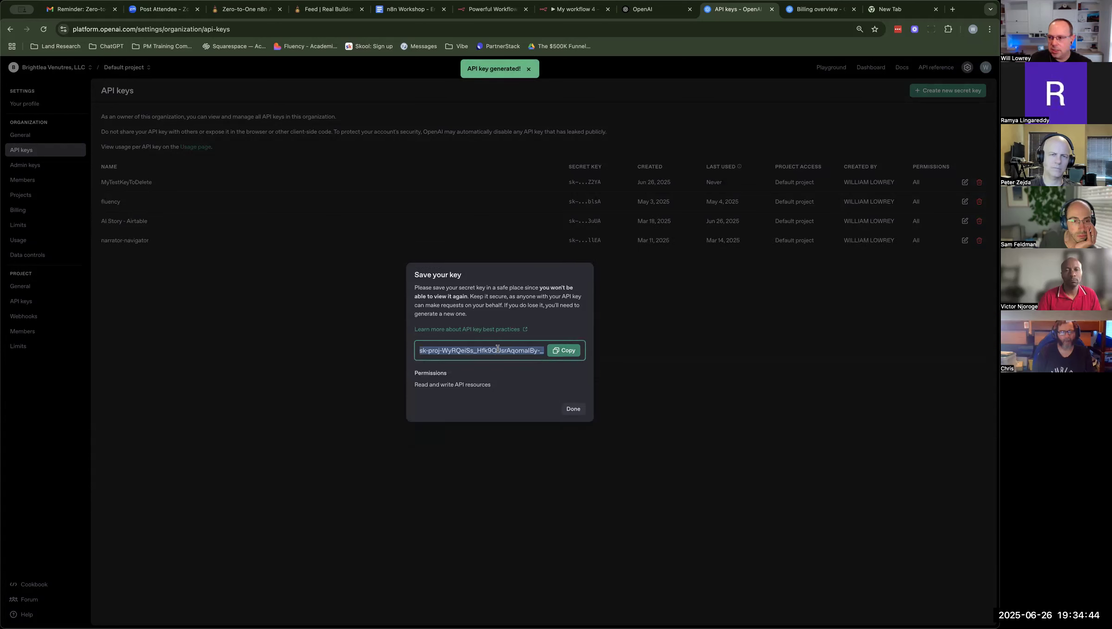
Step: Copy the newly generated secret key, close its dialog, and check the permission options available for MyTestKeyToDelete
click(572, 355)
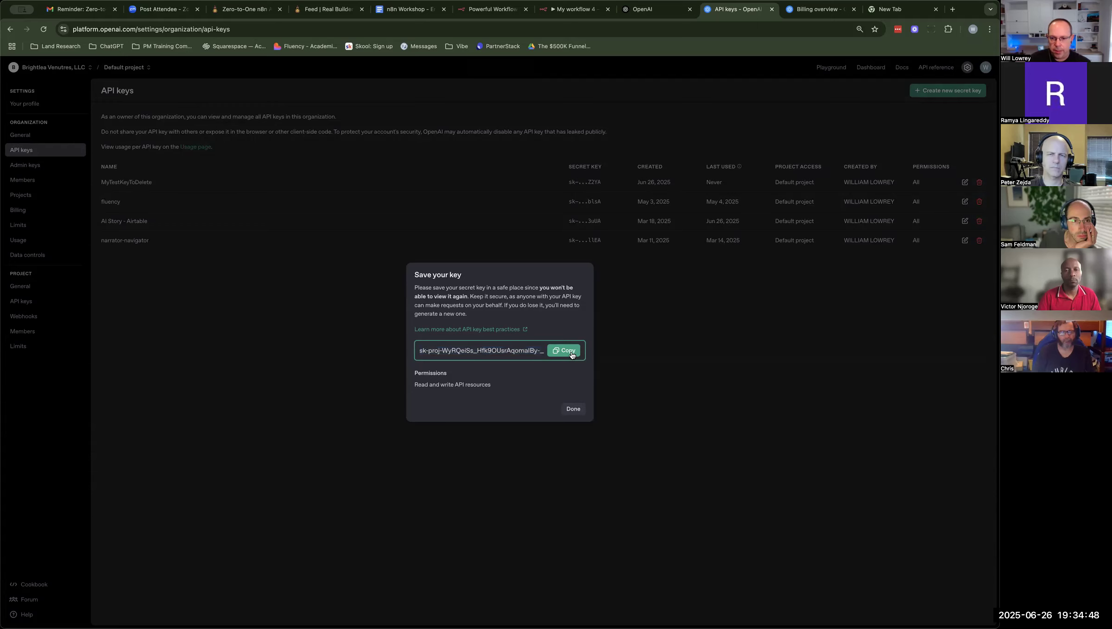
click(573, 409)
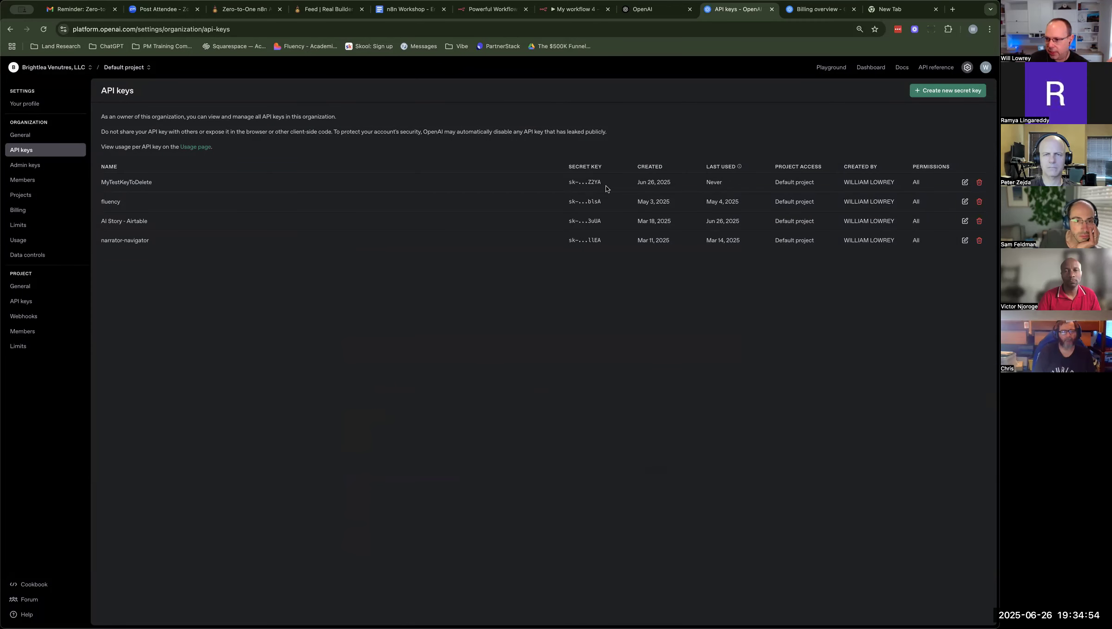
click(964, 183)
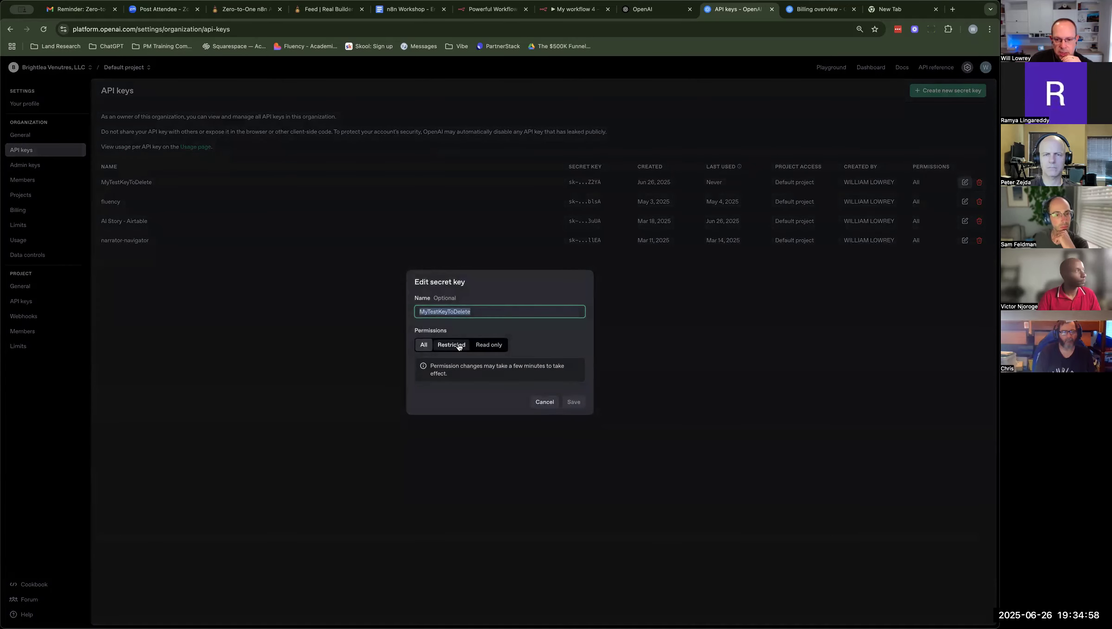
click(551, 404)
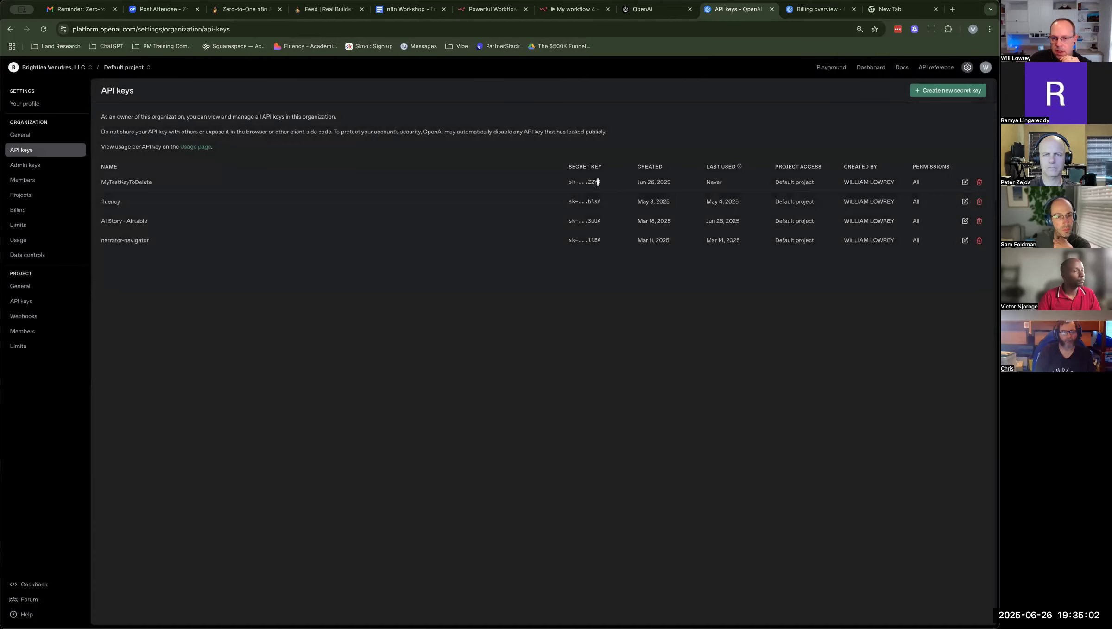
Step: Revoke the MyTestKeyToDelete secret key
click(980, 183)
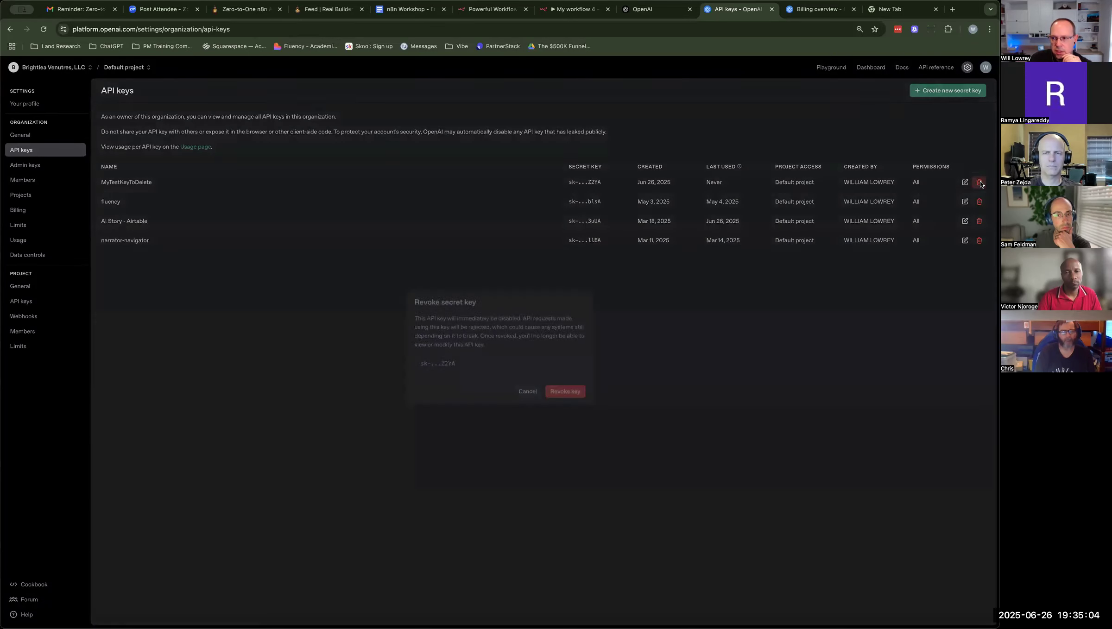
click(576, 388)
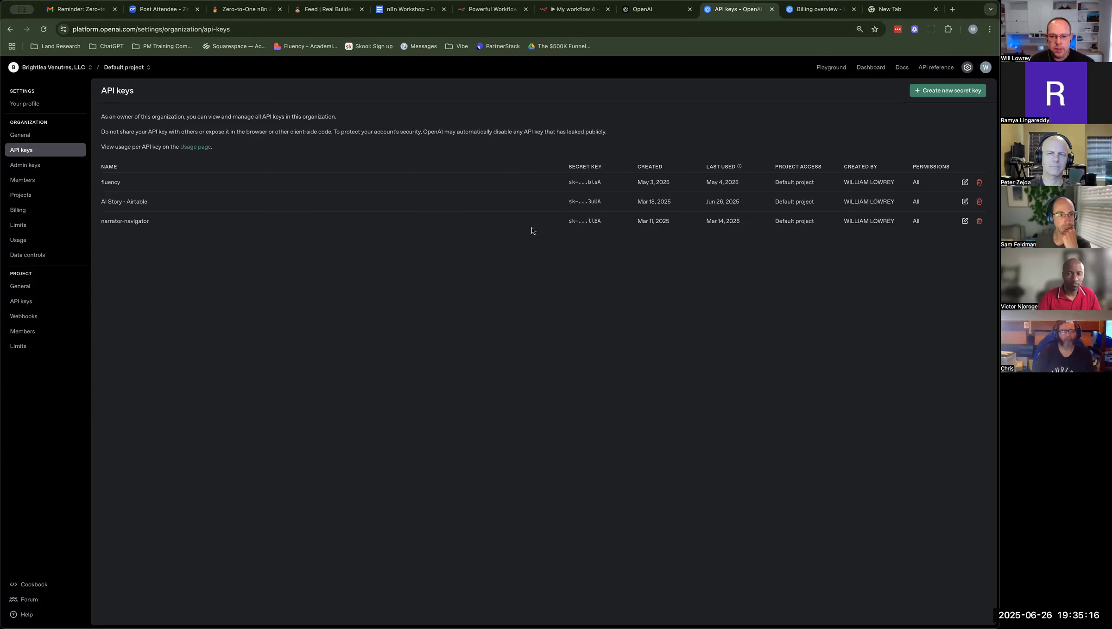
Step: Review the organization's limits, checking the token rate limit for gpt-4o-mini and the usage tier criteria
click(22, 228)
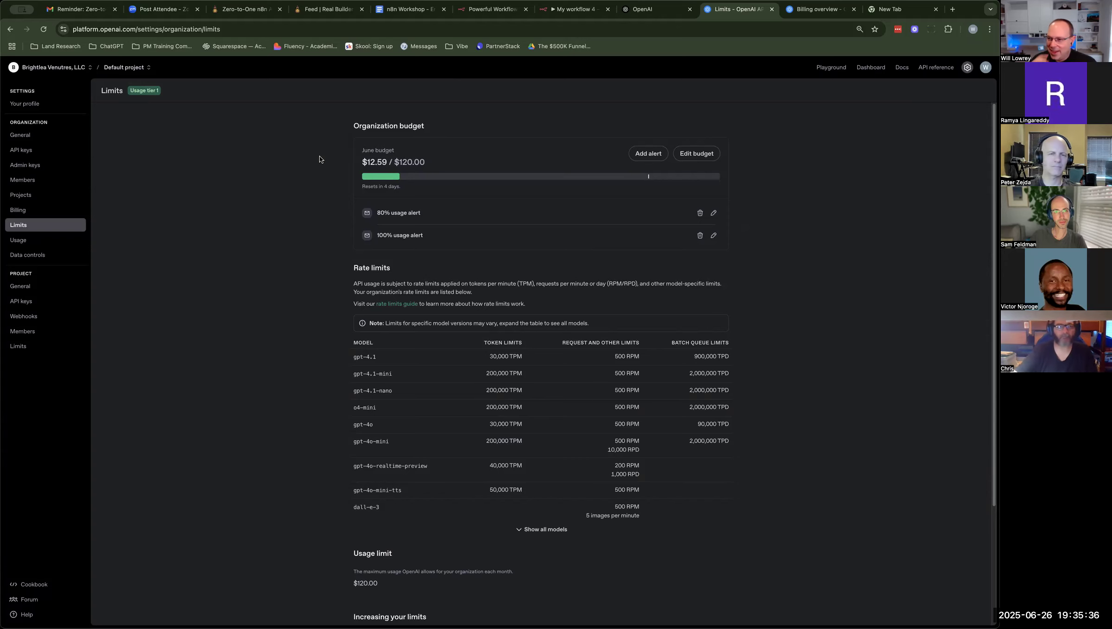
scroll(327, 244, down, 1)
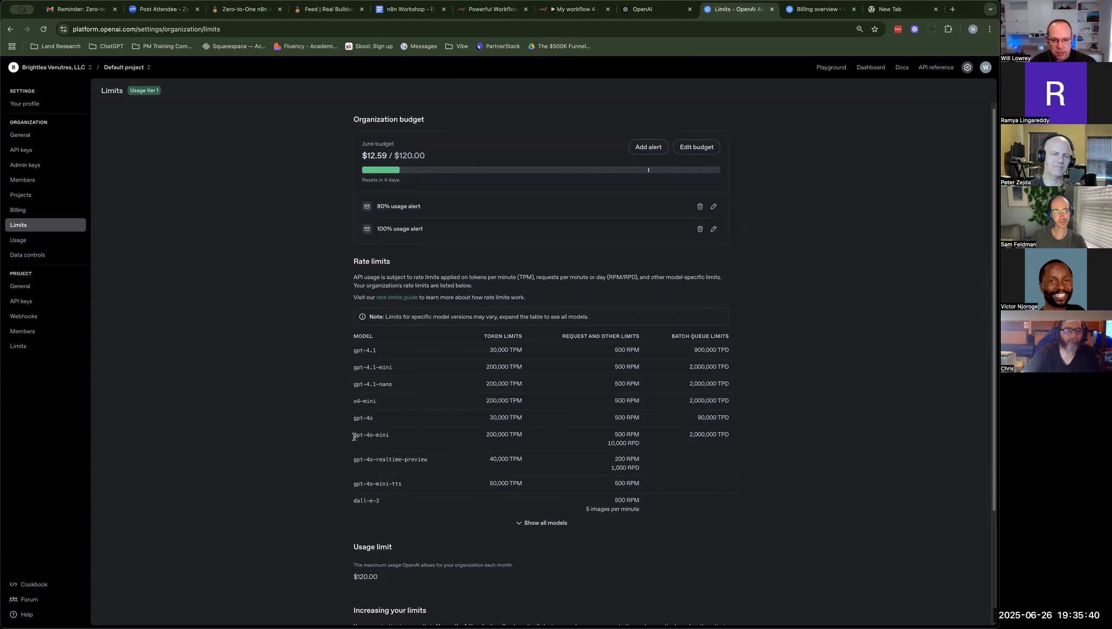
drag(354, 437, 394, 436)
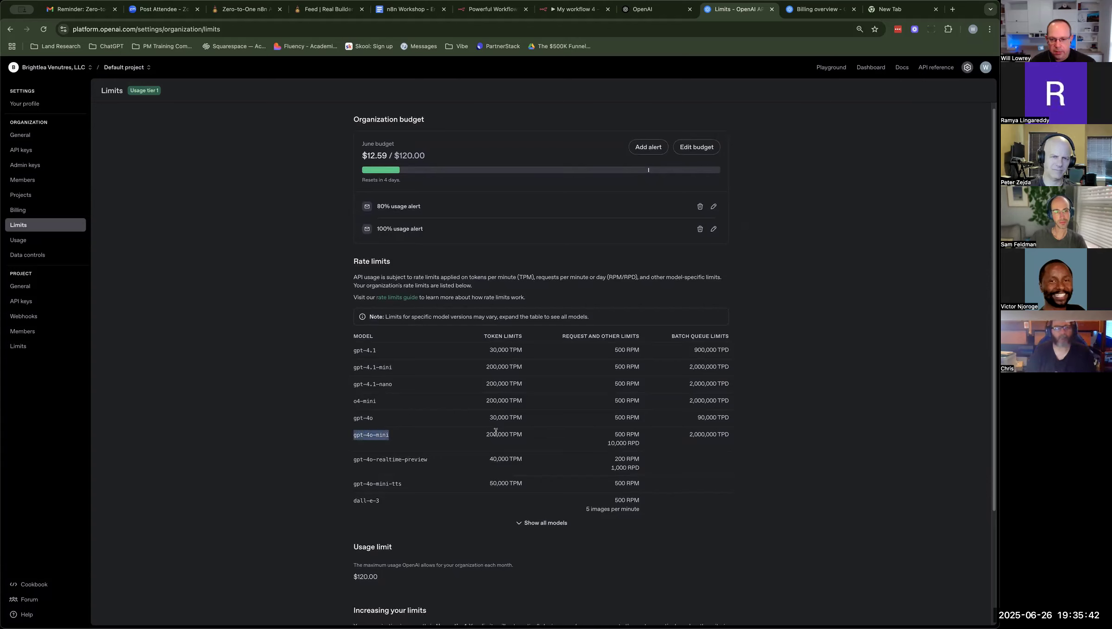
drag(486, 436, 542, 437)
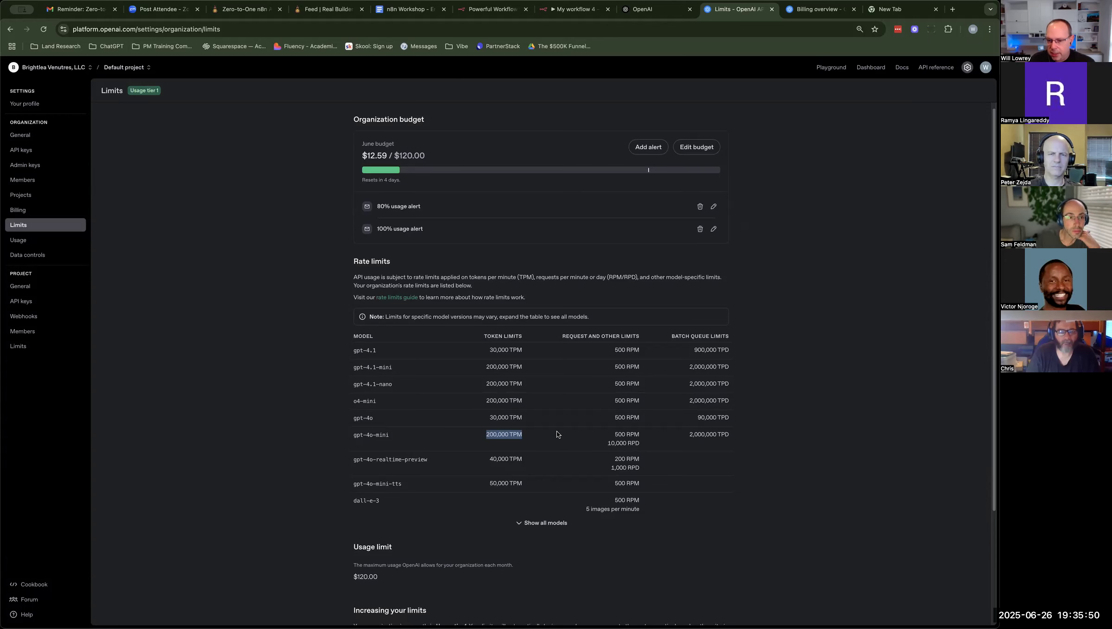
scroll(583, 435, down, 3)
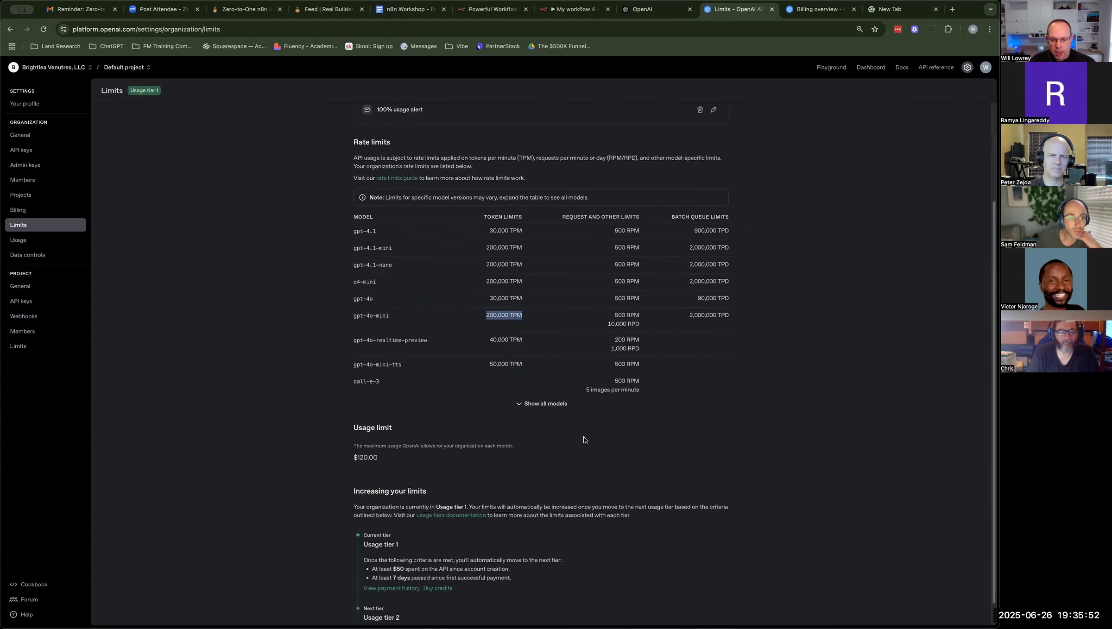
Step: Open the API pricing page from the organization's billing overview and examine the GPT-4o mini text input token price
click(54, 211)
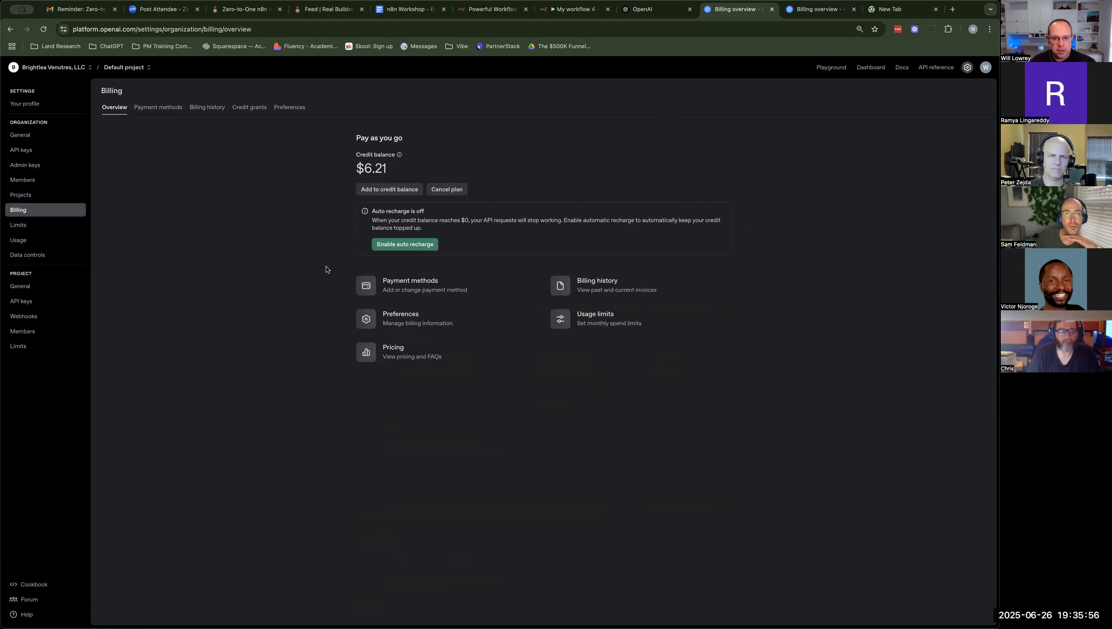
click(405, 354)
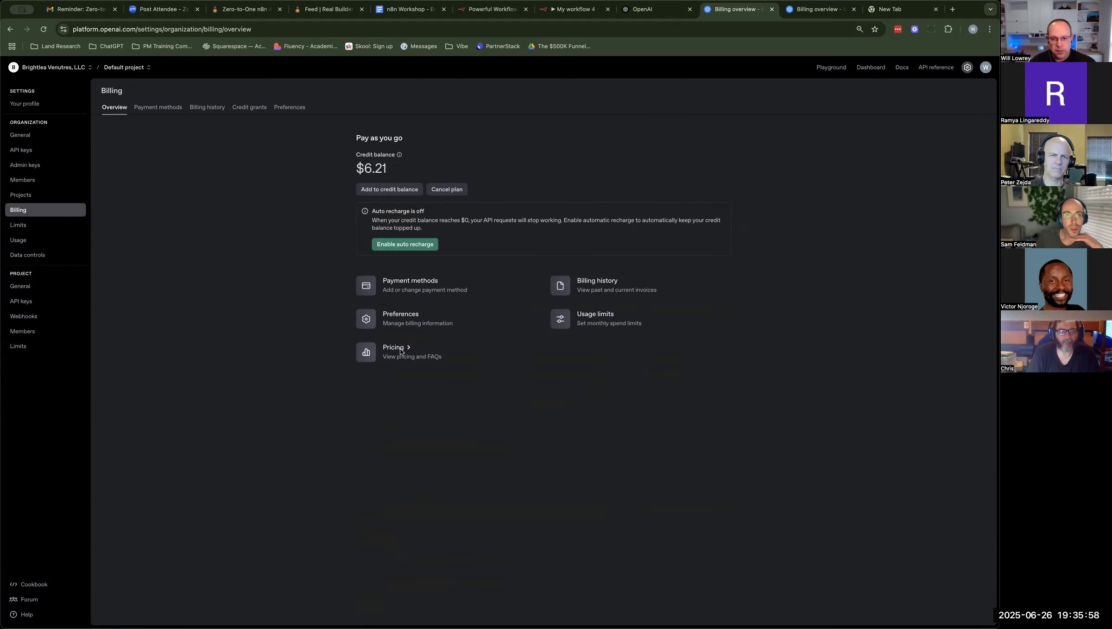
scroll(486, 320, down, 15)
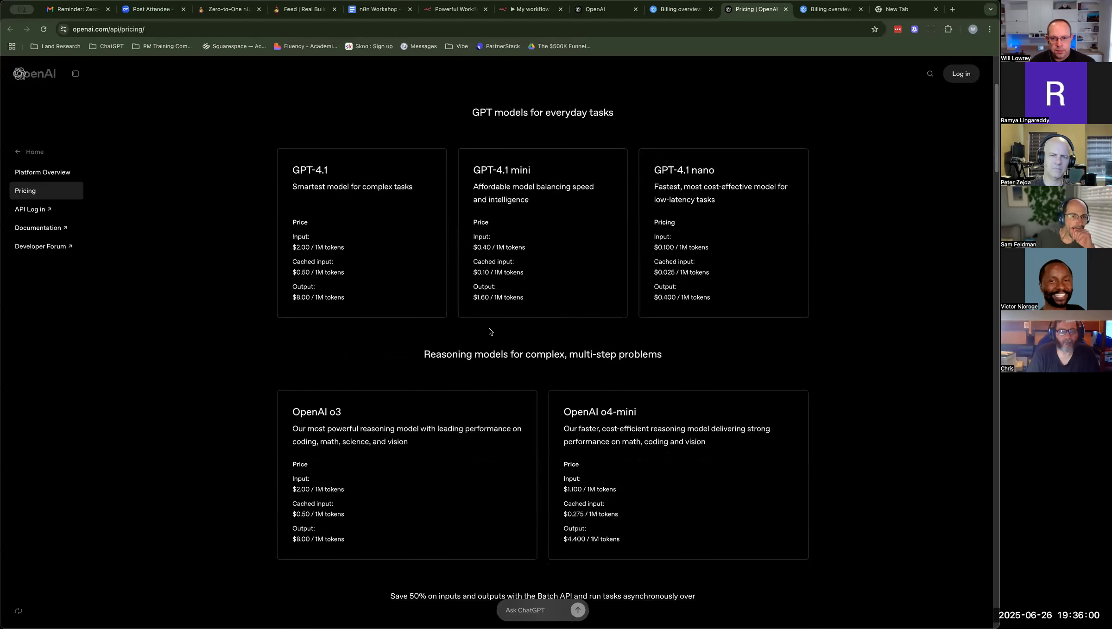
scroll(488, 337, down, 8)
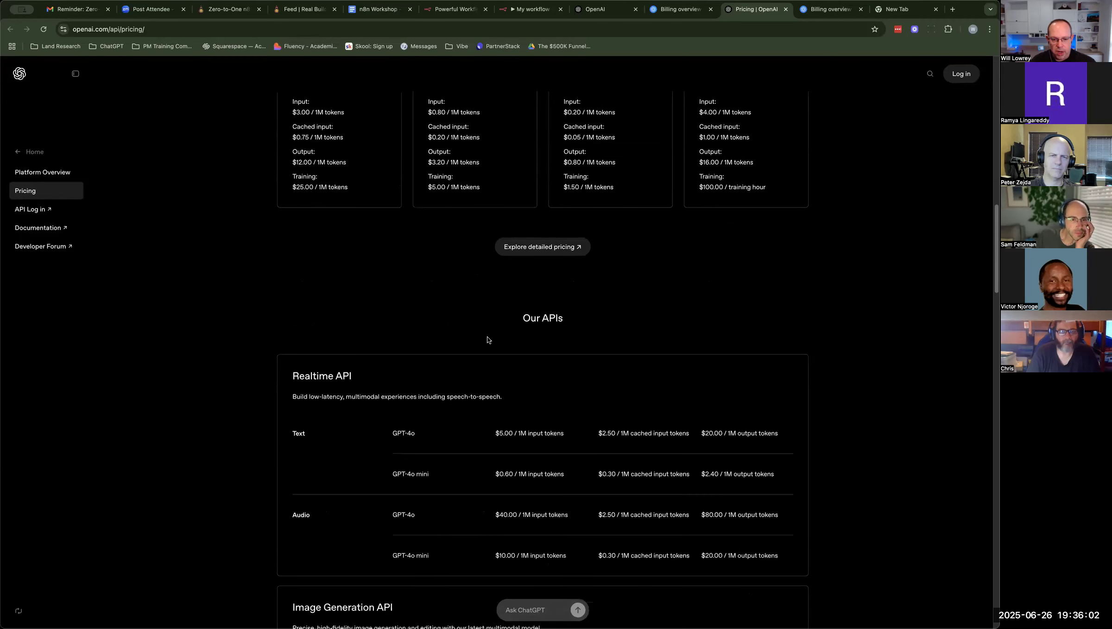
triple_click(415, 256)
drag(499, 257, 570, 260)
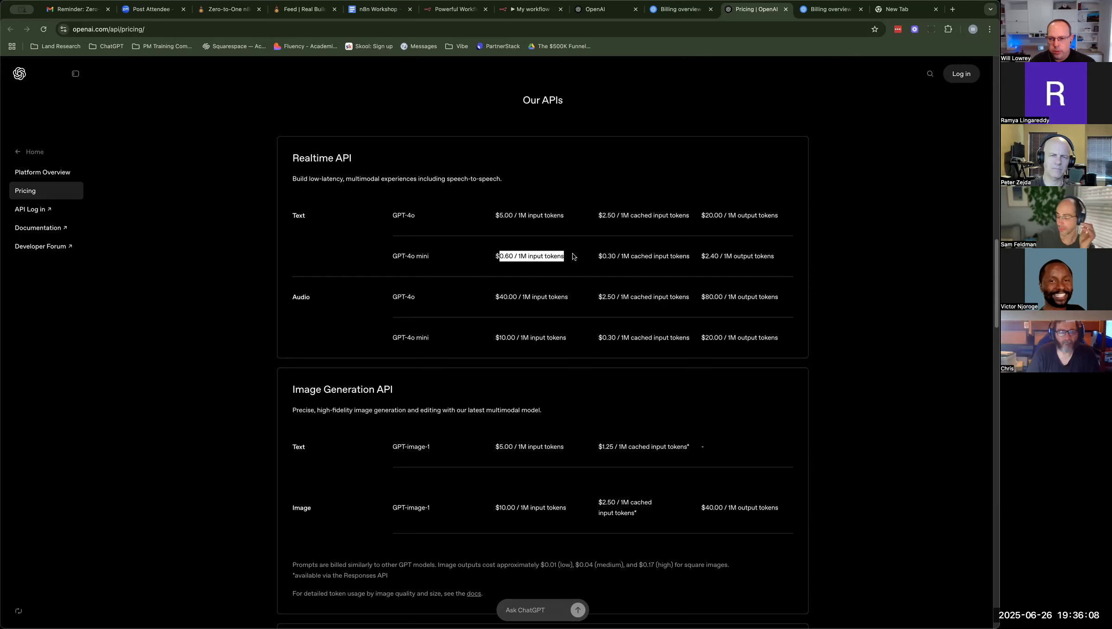
drag(573, 257, 494, 258)
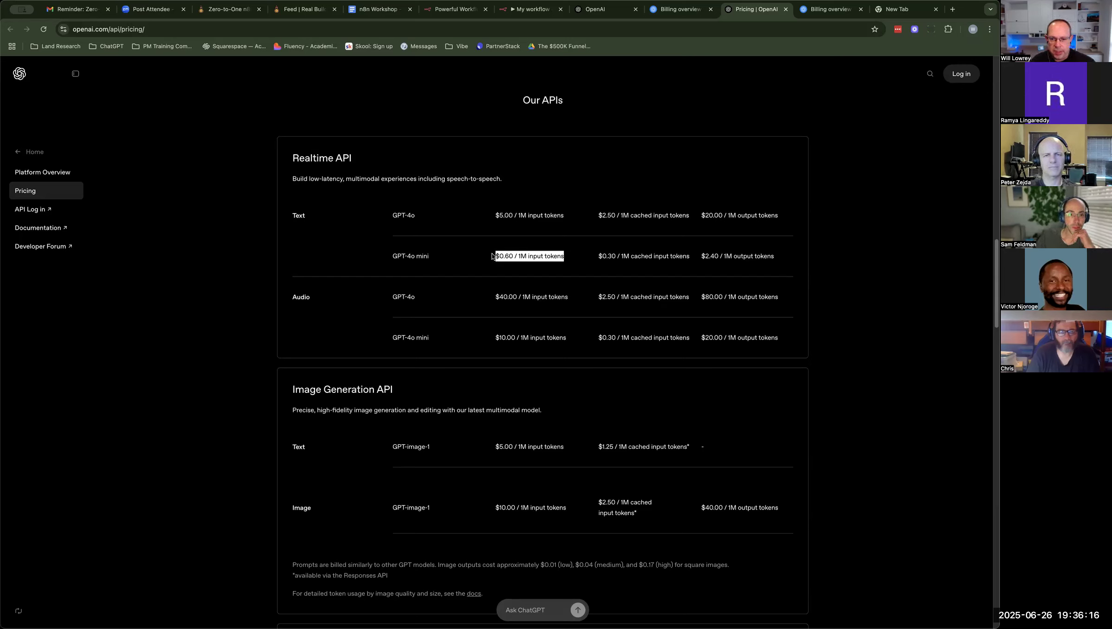
click(492, 256)
drag(492, 256, 566, 257)
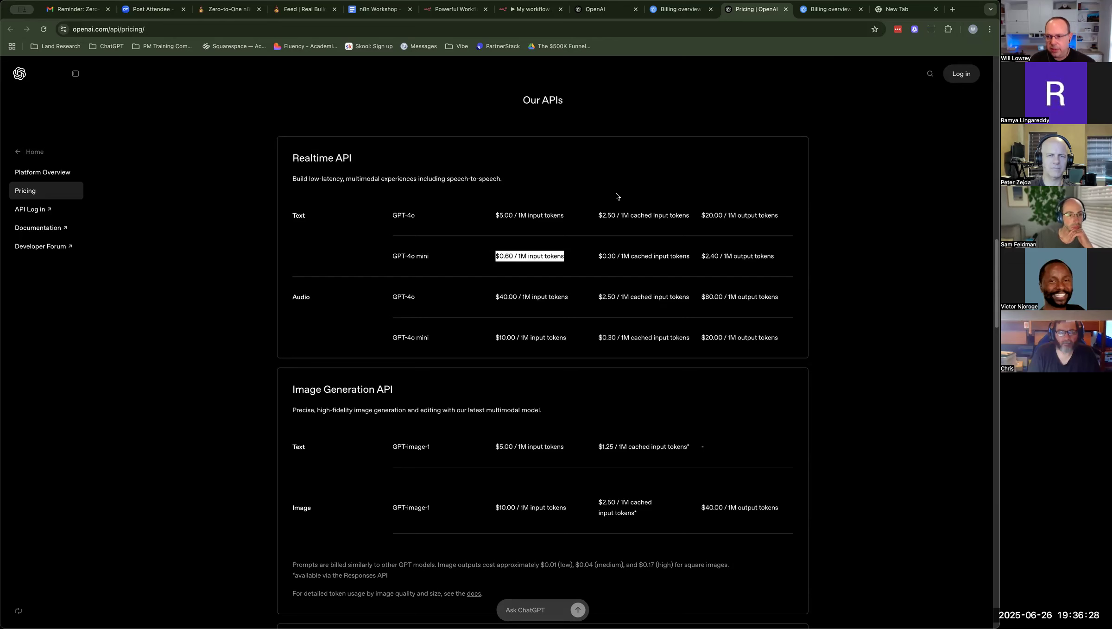
scroll(617, 193, up, 2)
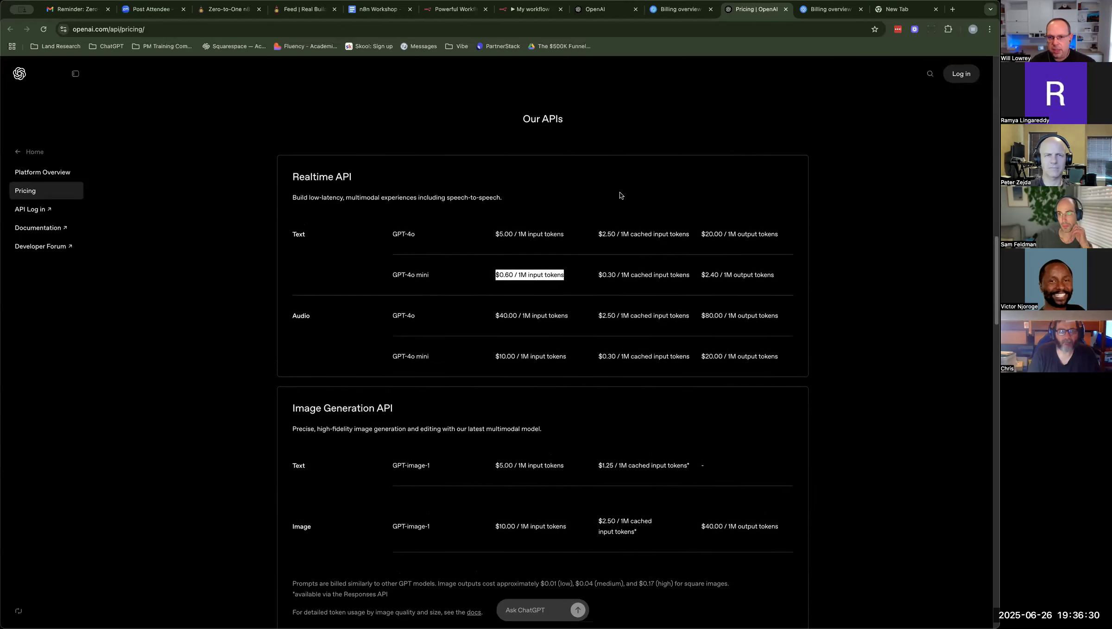
scroll(623, 191, up, 5)
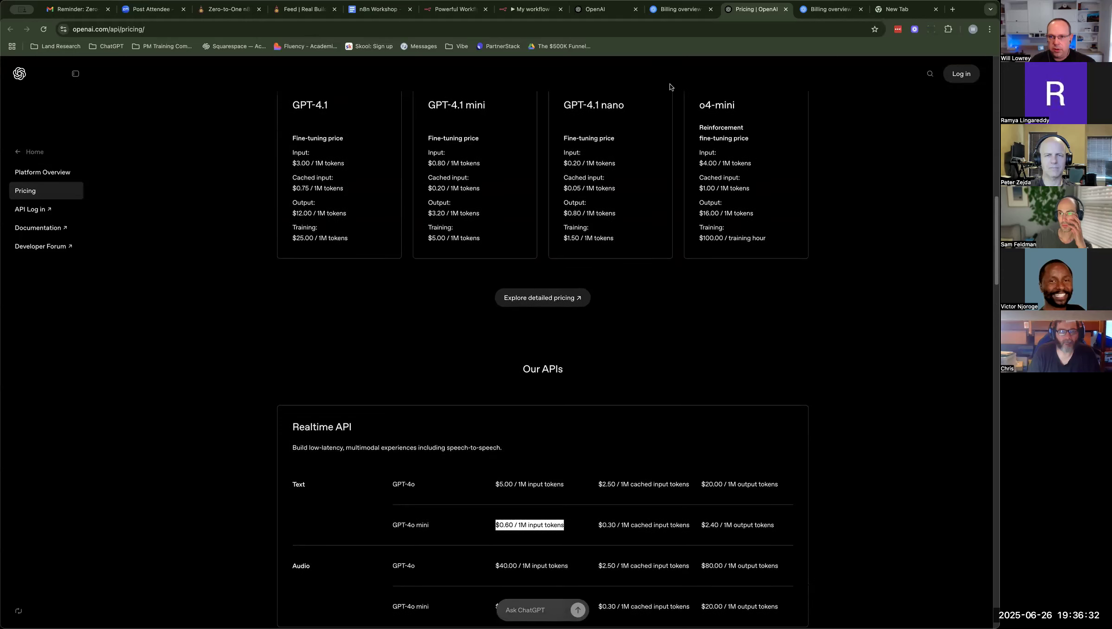
Step: Return to the Message a model prompt in n8n, then find the OpenAI Prompt (Node #1) section in the n8n Workshop Google Doc
click(526, 11)
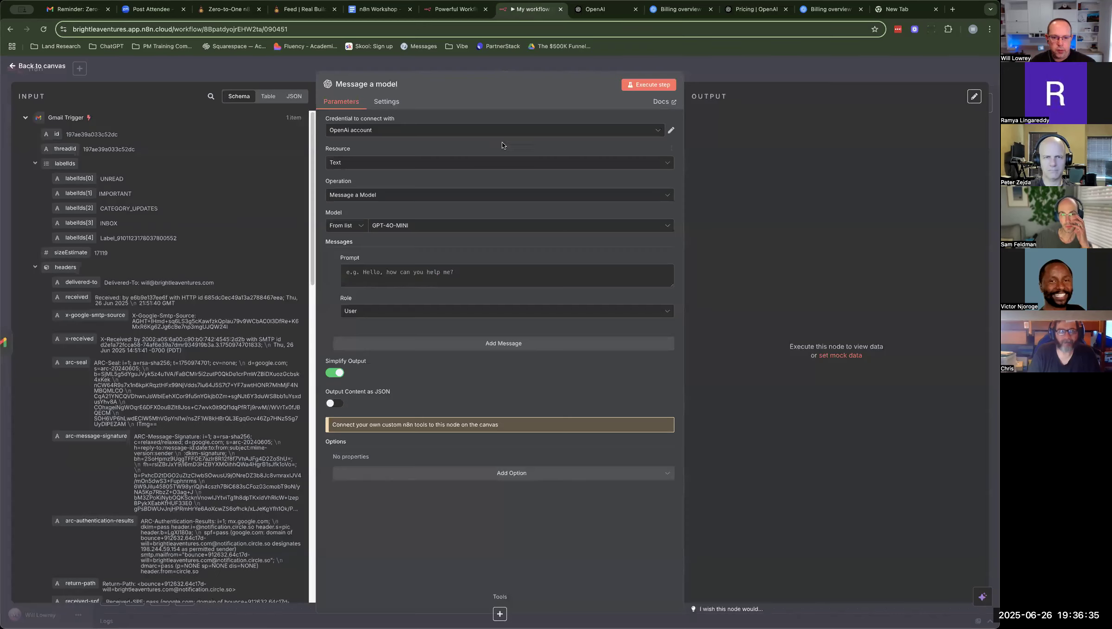
click(391, 272)
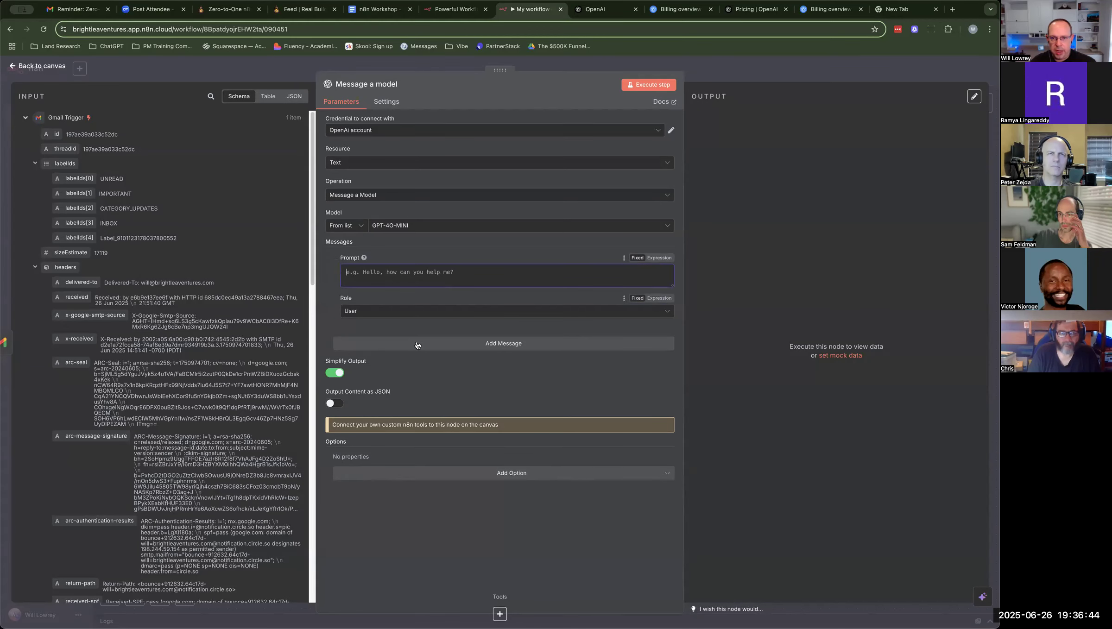
click(378, 9)
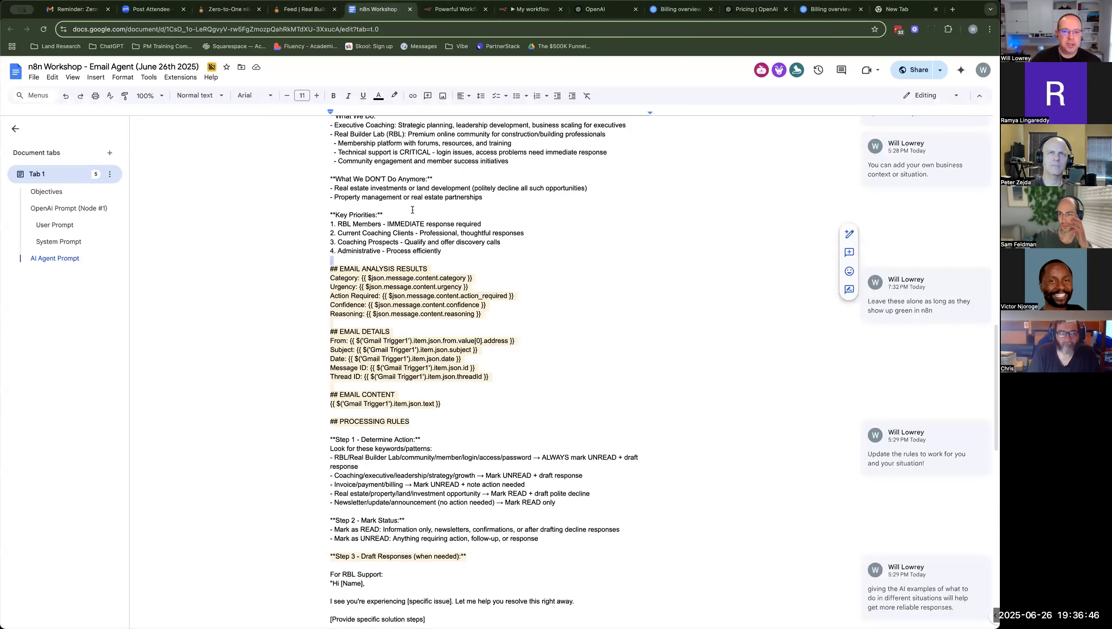
scroll(408, 227, up, 15)
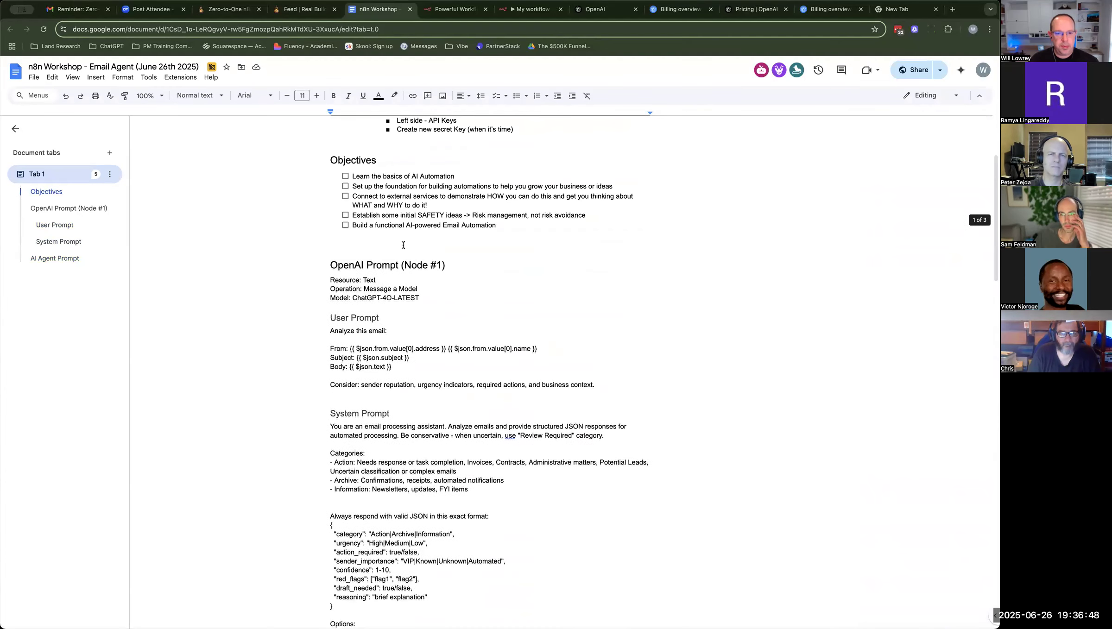
scroll(404, 245, up, 1)
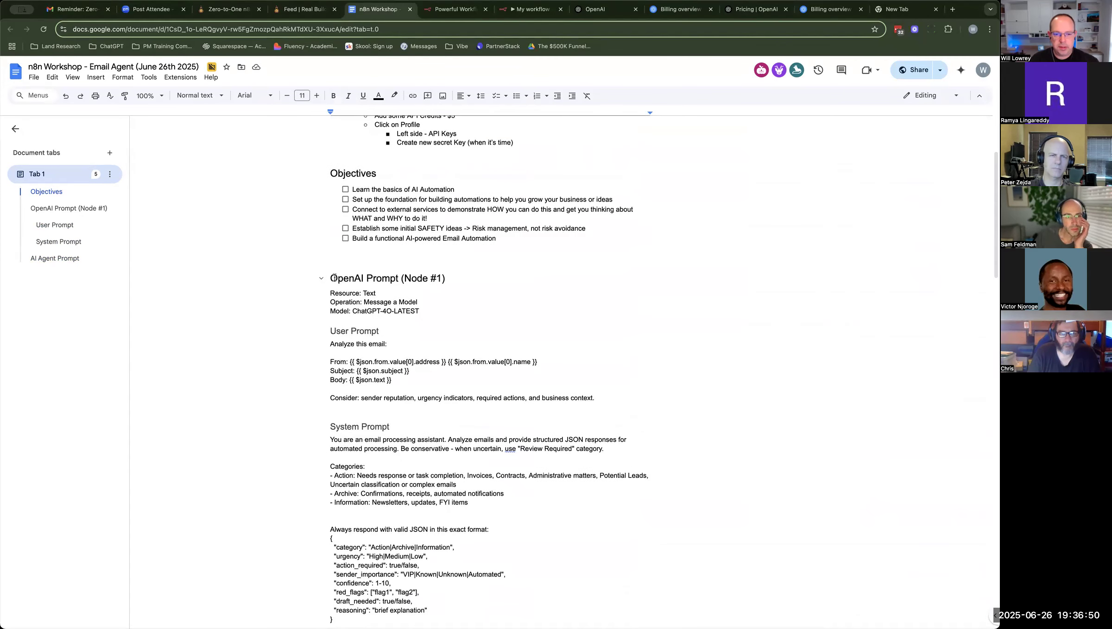
drag(332, 278, 442, 278)
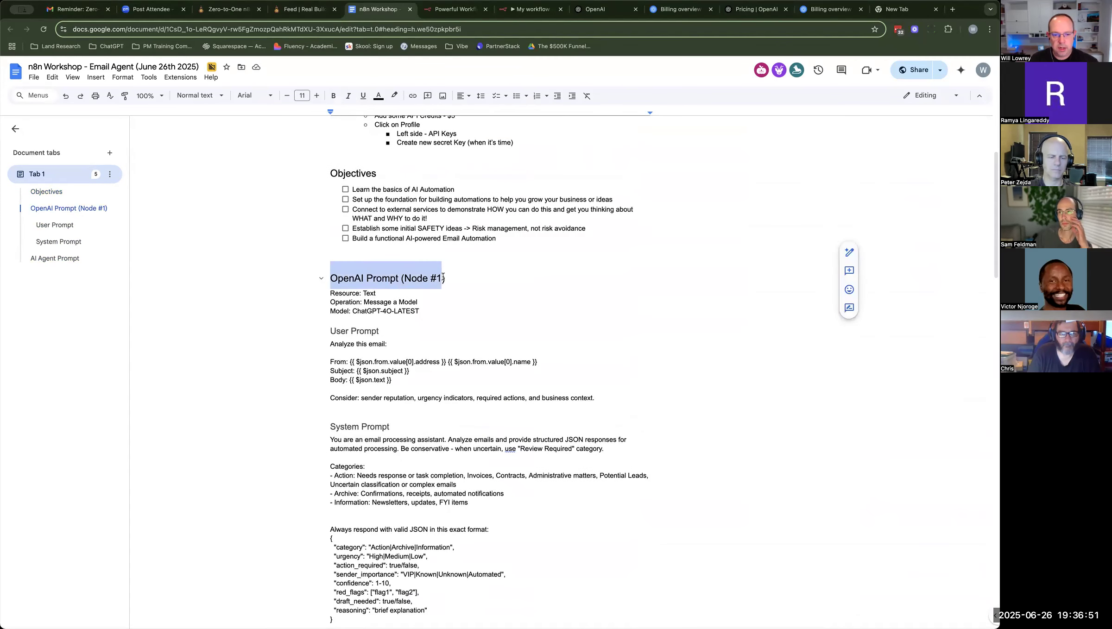
Step: Examine the User Prompt text, including its From, Subject and Body expressions and the closing Consider instruction
click(398, 331)
drag(330, 343, 598, 403)
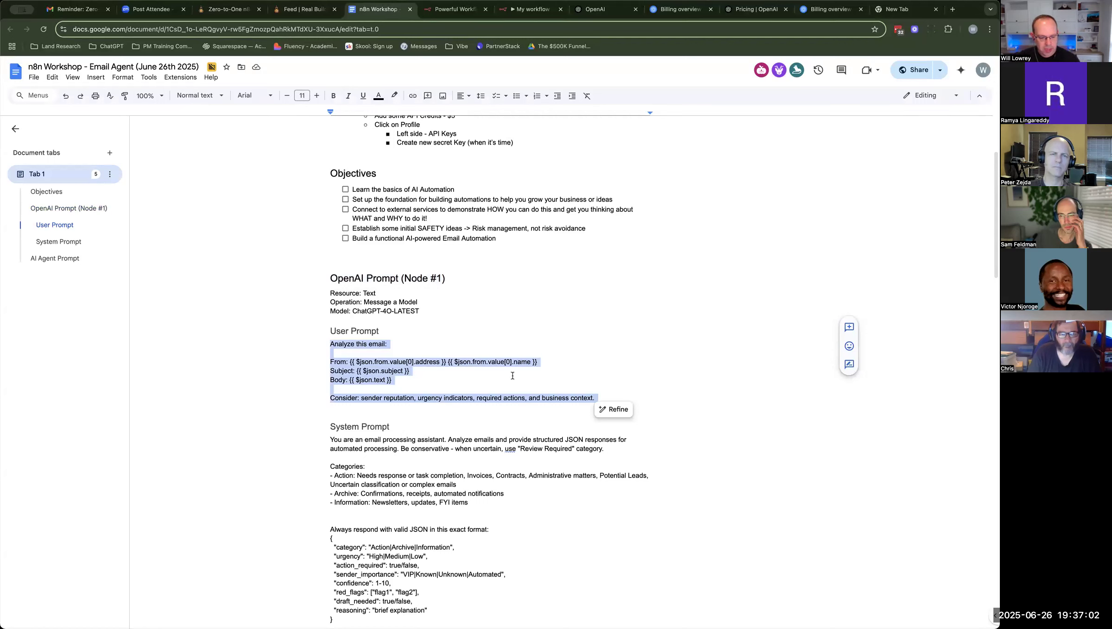
click(393, 348)
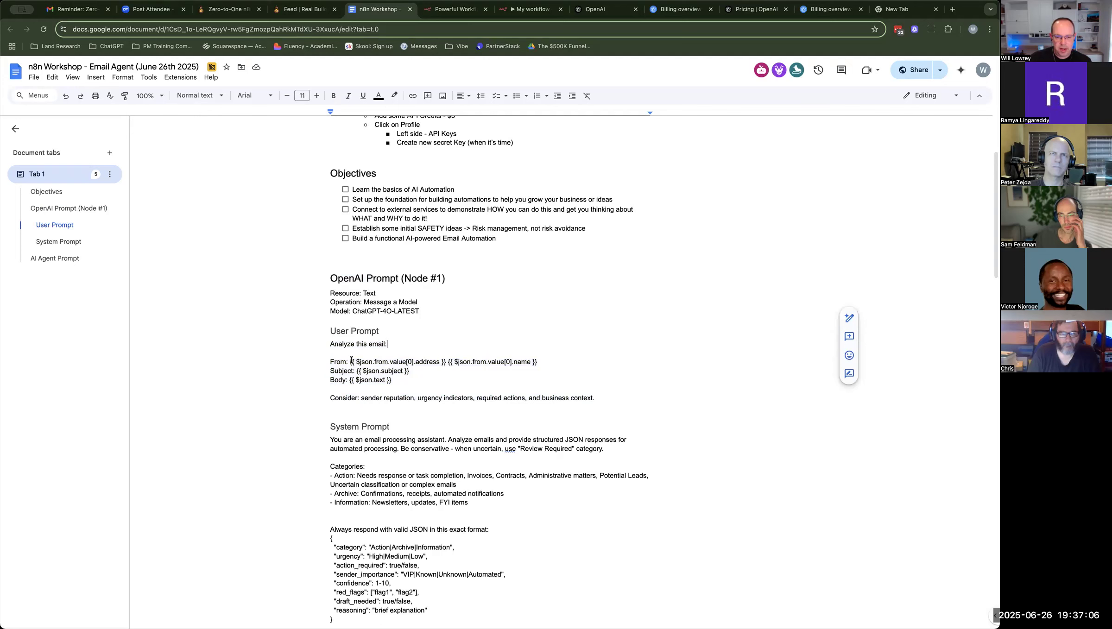
drag(351, 361, 545, 382)
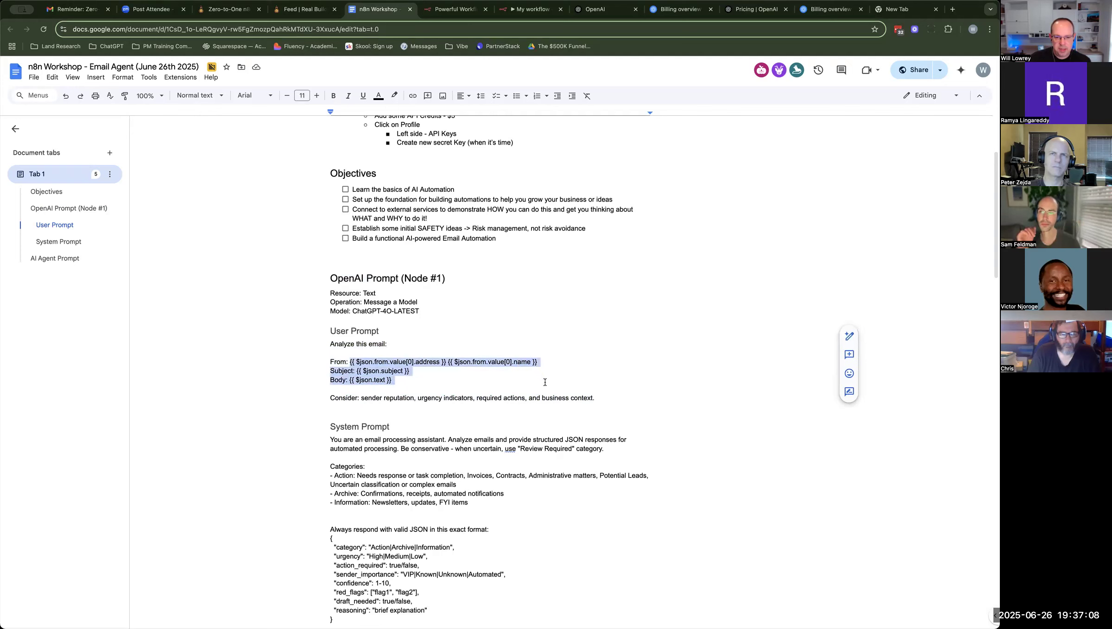
click(376, 393)
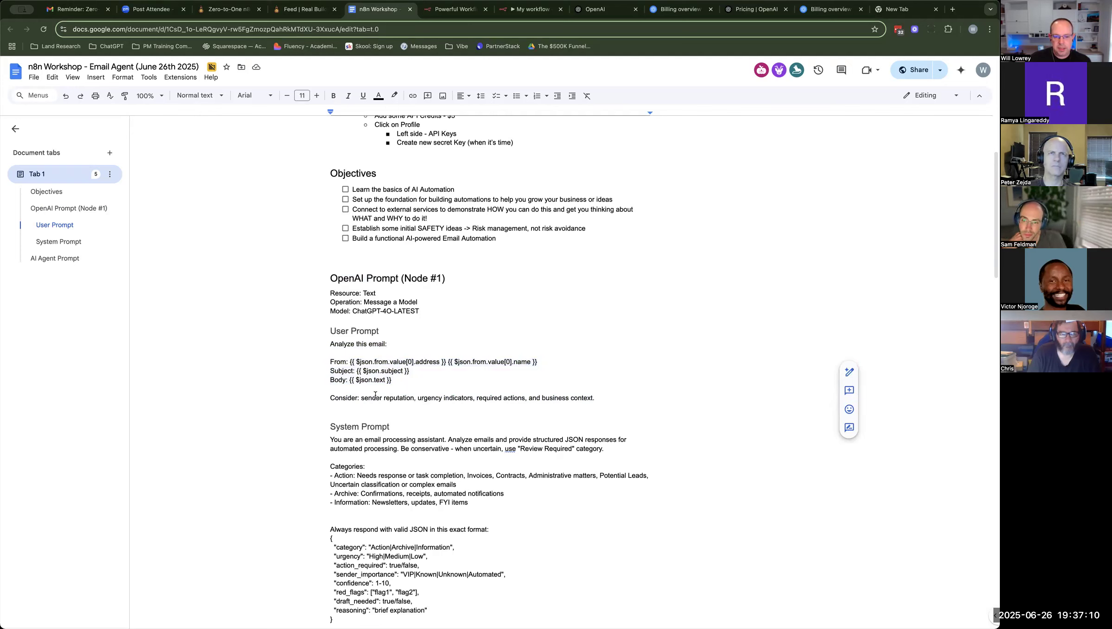
drag(362, 398, 598, 398)
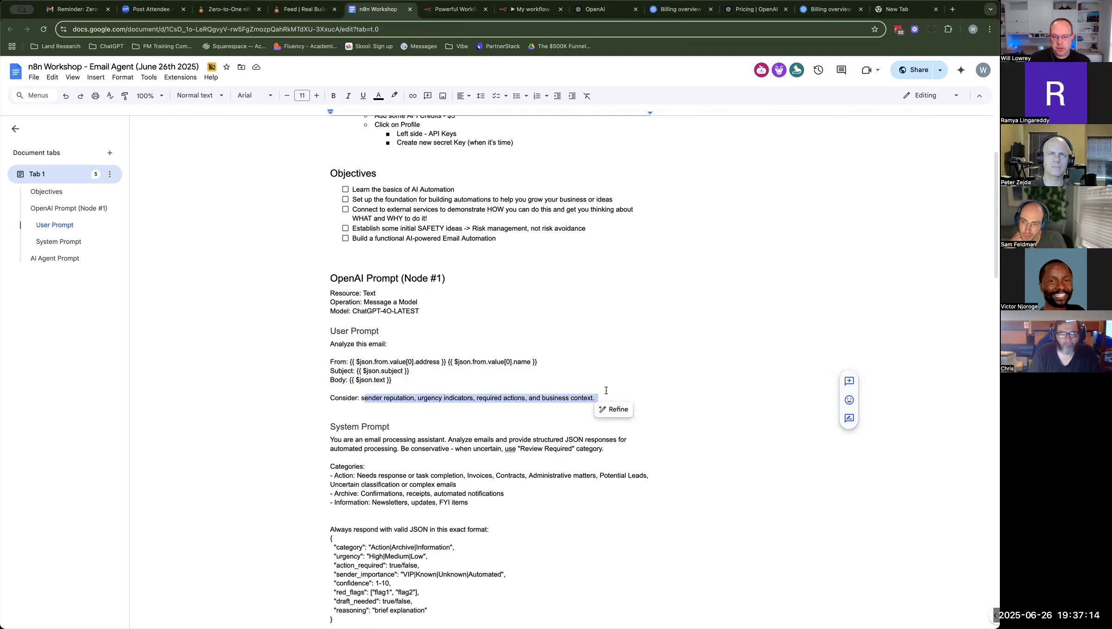
click(605, 389)
click(598, 398)
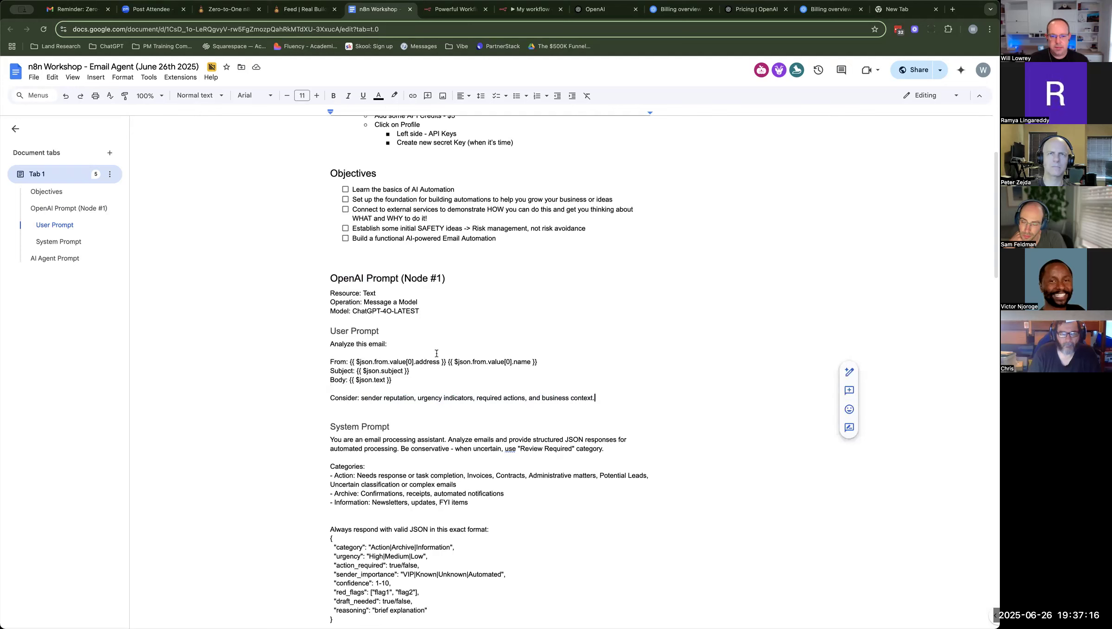
Step: Copy the full User Prompt text, from "Analyze this email:" through the Consider line, into the Message a model node's prompt in n8n
drag(328, 343, 595, 399)
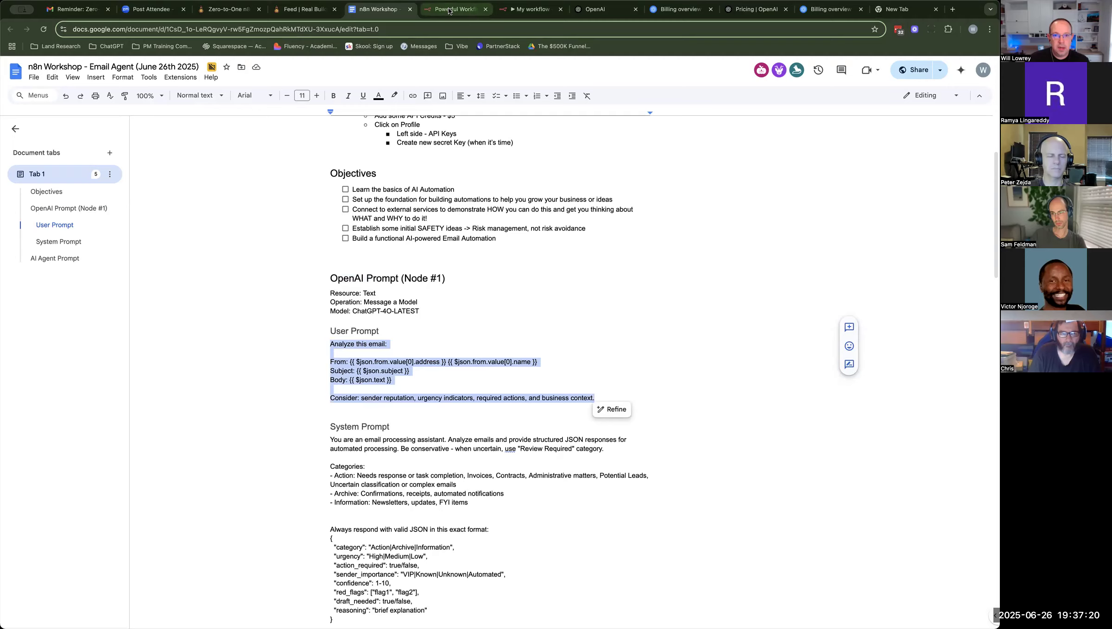
click(530, 9)
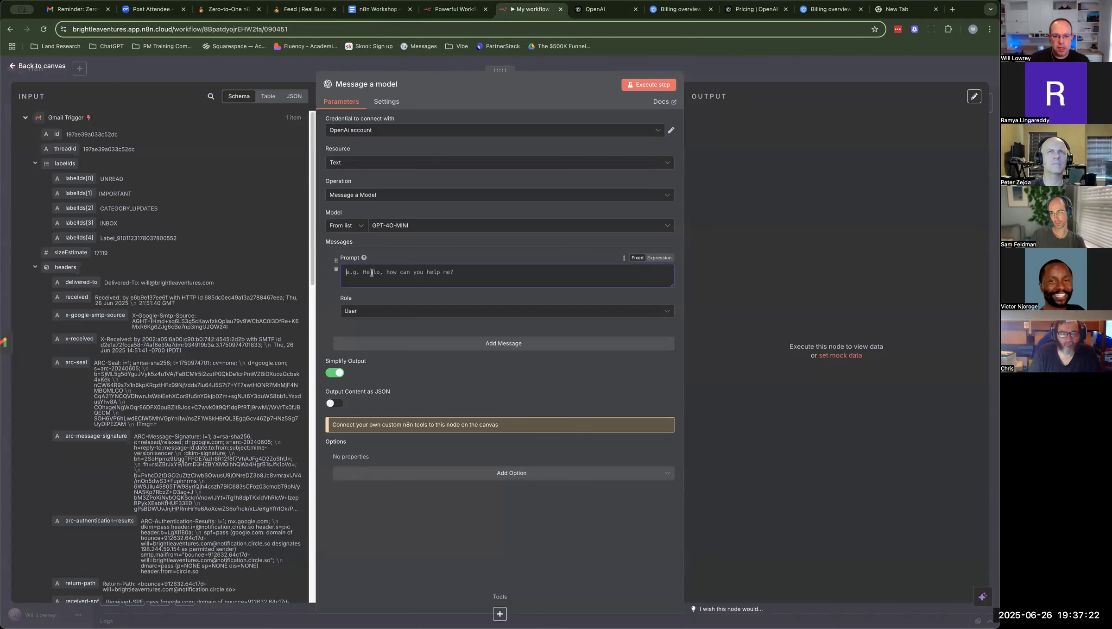
key(ctrl+v)
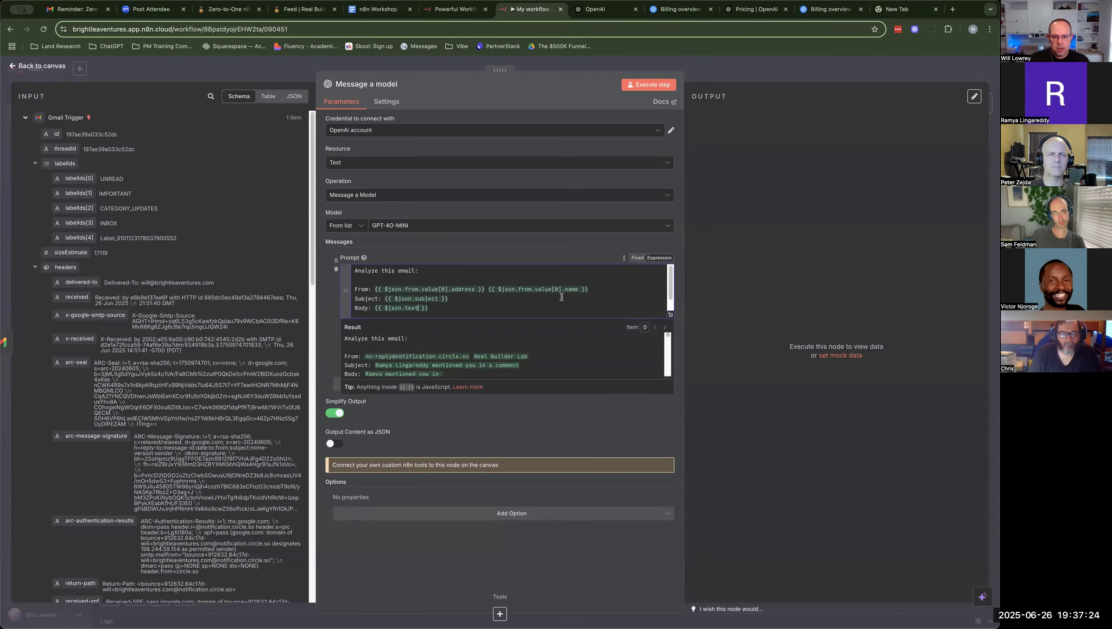
Step: Open the Message a model prompt in the expanded expression editor and widen the pane of previous-node fields
click(694, 296)
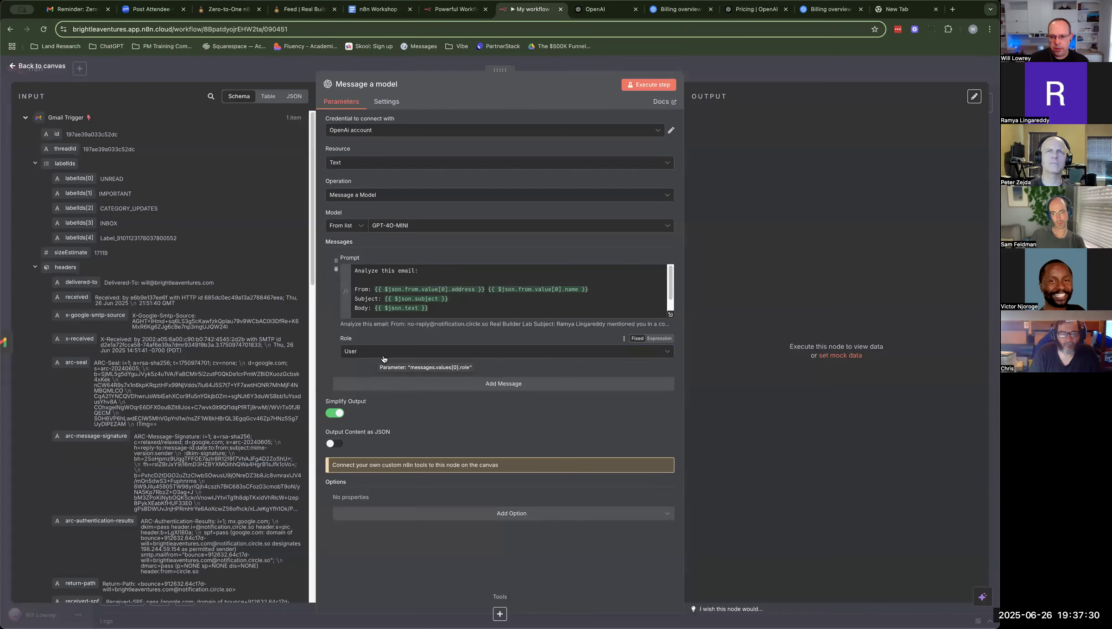
click(670, 317)
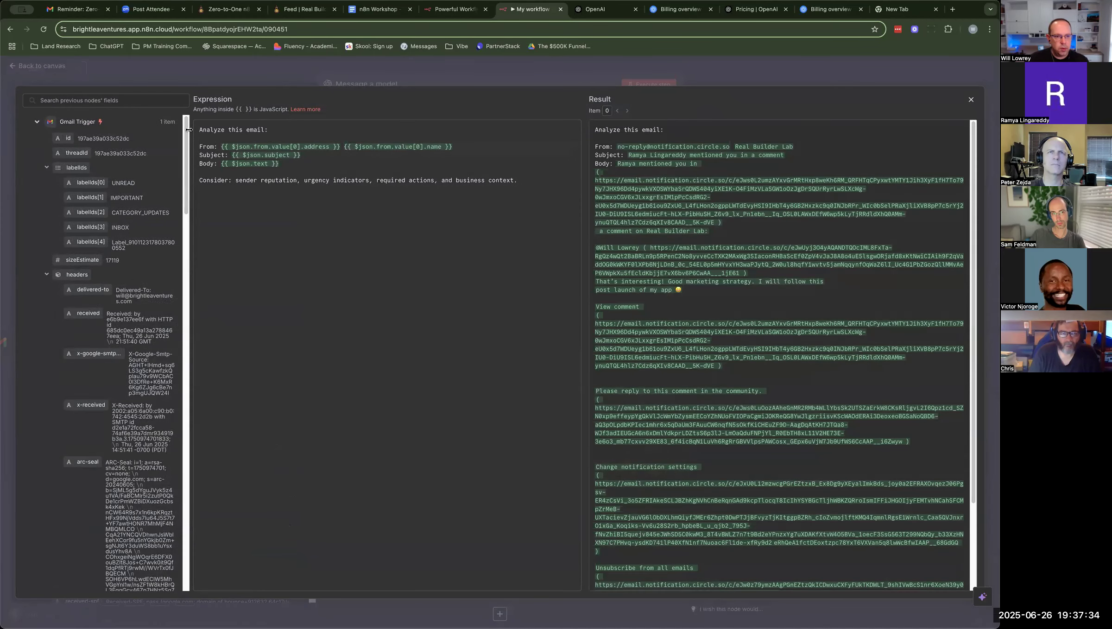
drag(199, 130, 382, 132)
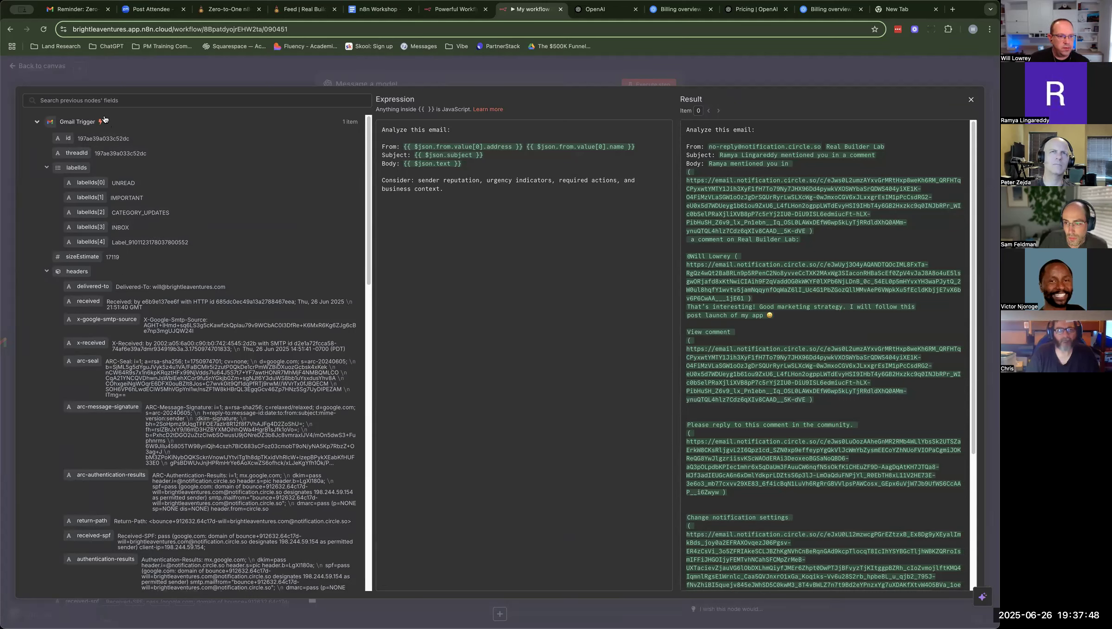
Step: Search the previous-node fields for "address" and try inserting the replyTo address expression below the Consider line, removing it again
text(address)
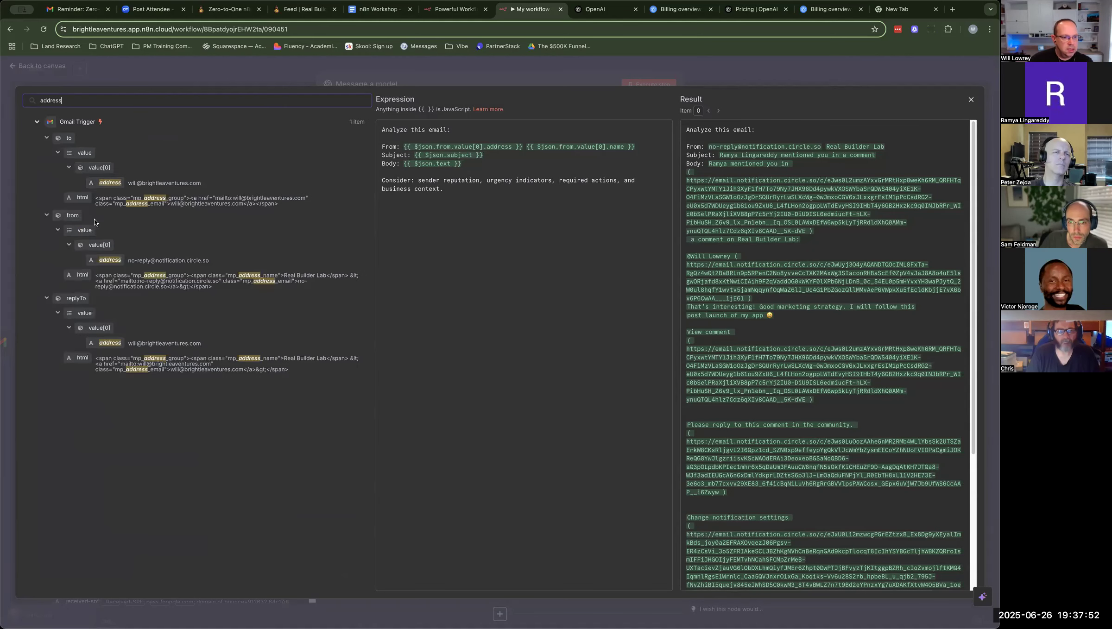
drag(133, 337, 423, 218)
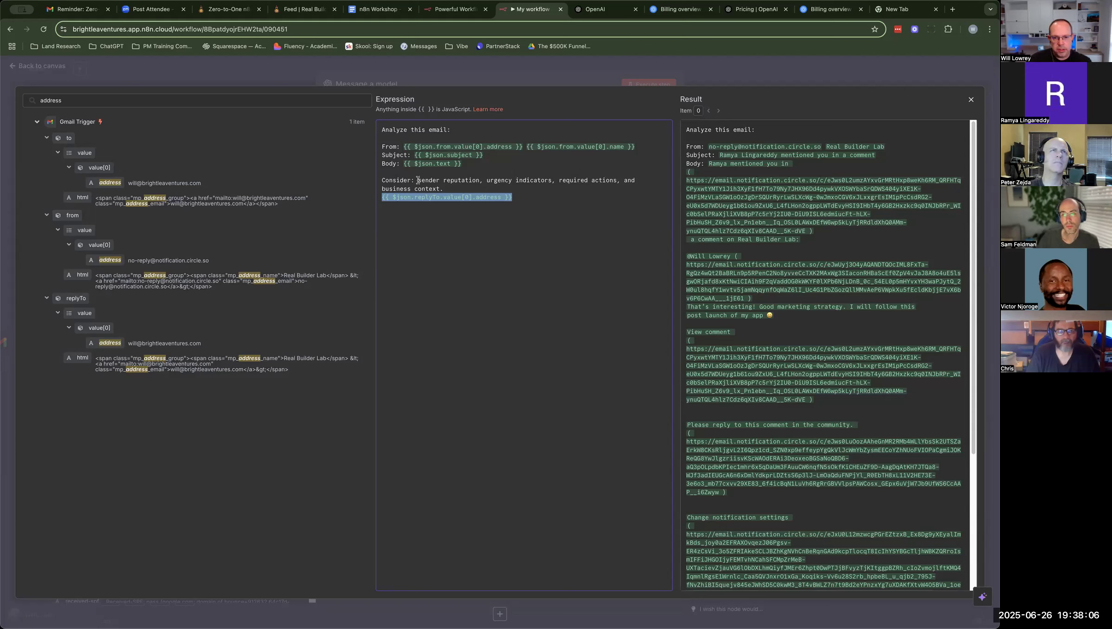
drag(519, 198, 380, 198)
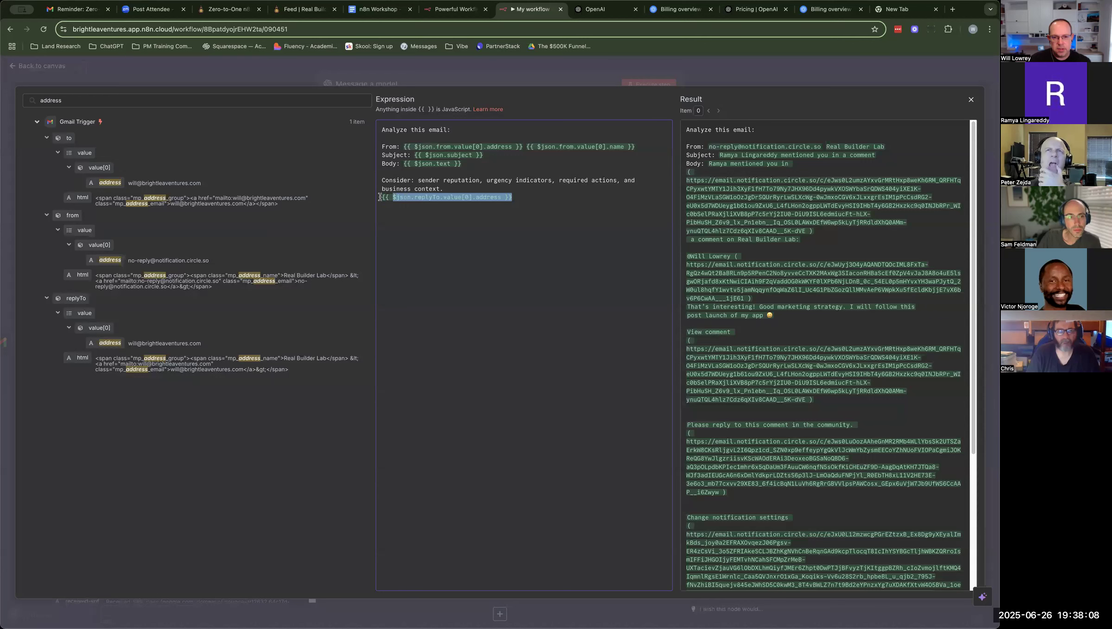
key(BackSpace)
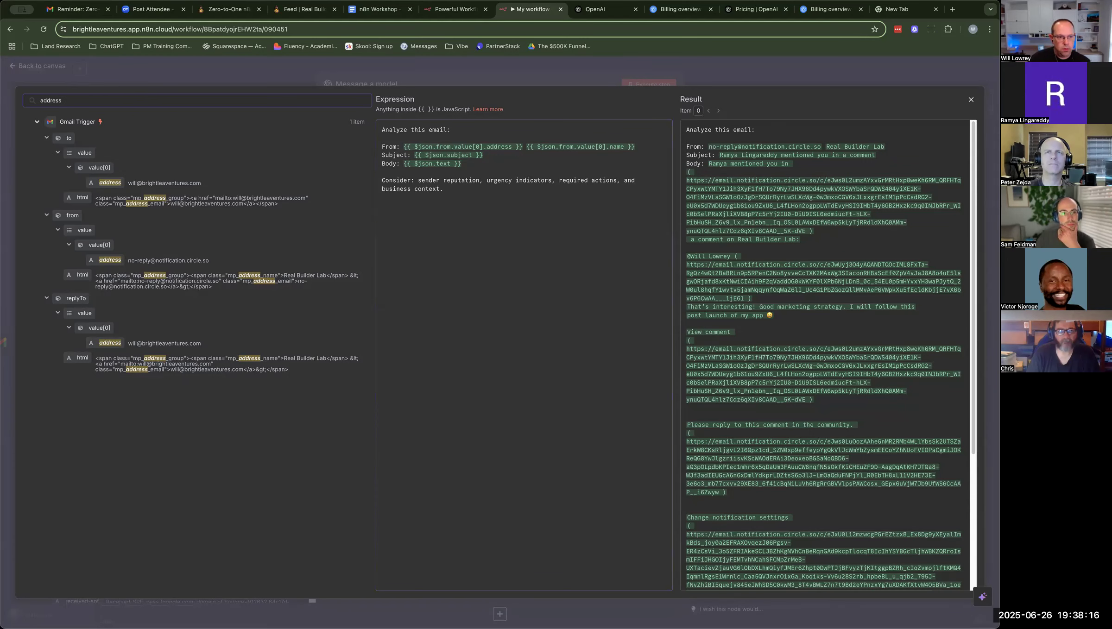
Step: Clear the field search and examine the full list of Gmail Trigger fields, including headers, html, text, subject and to
key(BackSpace)
key(BackSpace)
key(BackSpace)
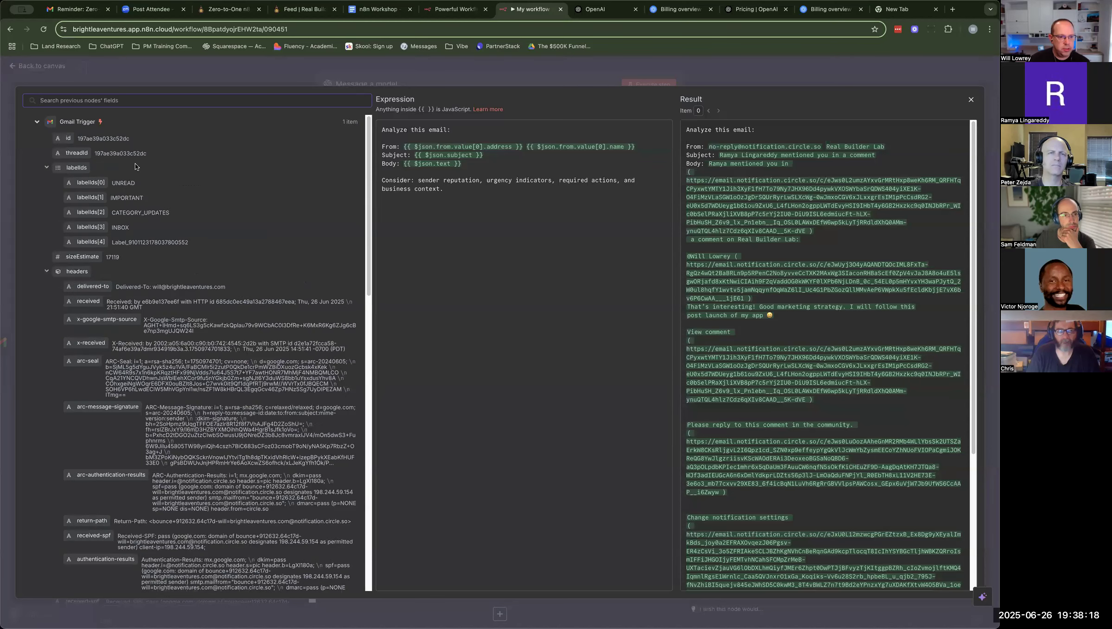
scroll(176, 222, down, 10)
scroll(173, 231, down, 4)
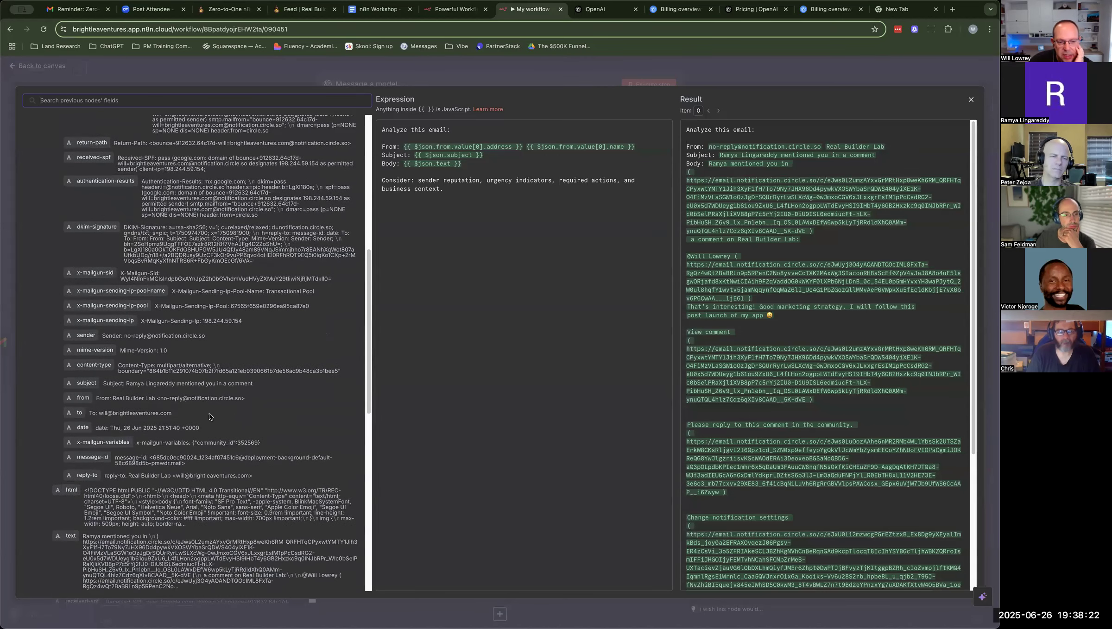
scroll(210, 426, down, 2)
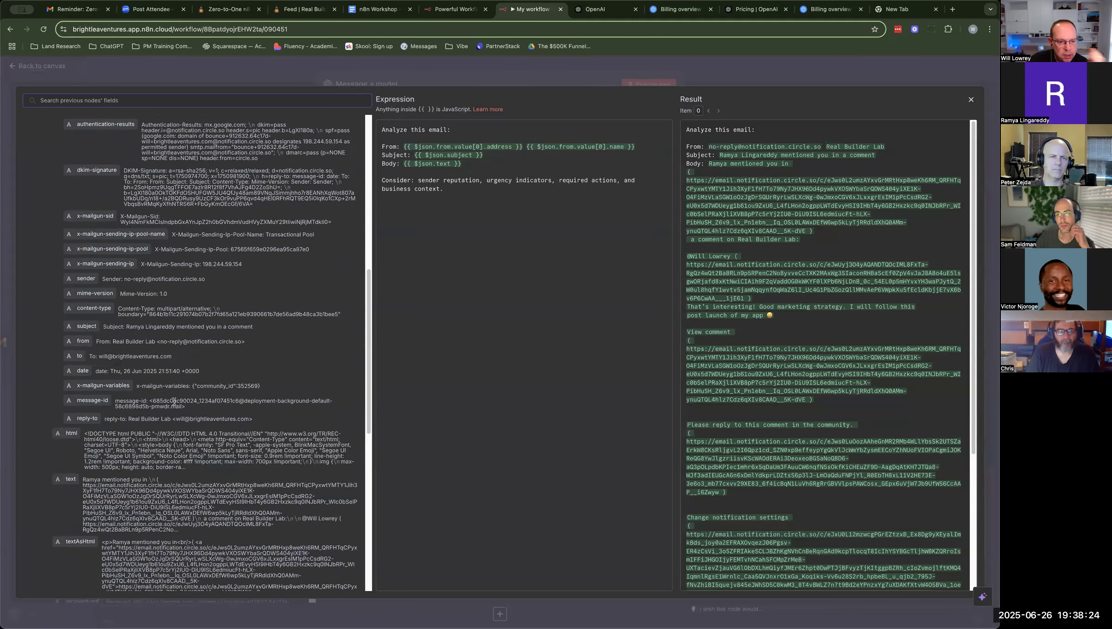
scroll(168, 410, down, 1)
scroll(168, 420, down, 3)
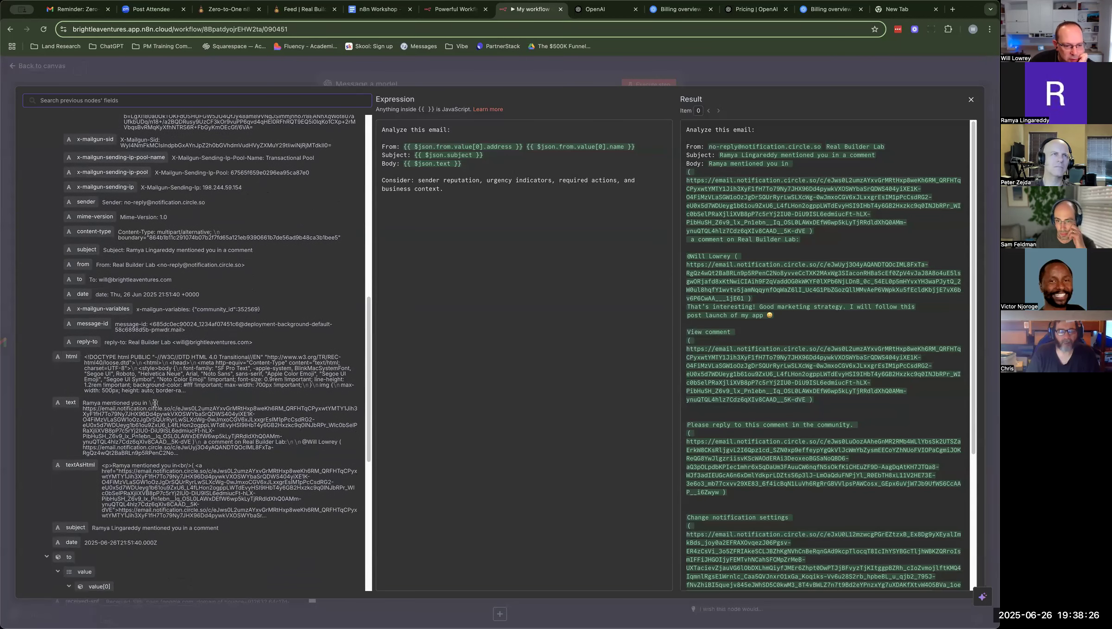
scroll(138, 441, down, 3)
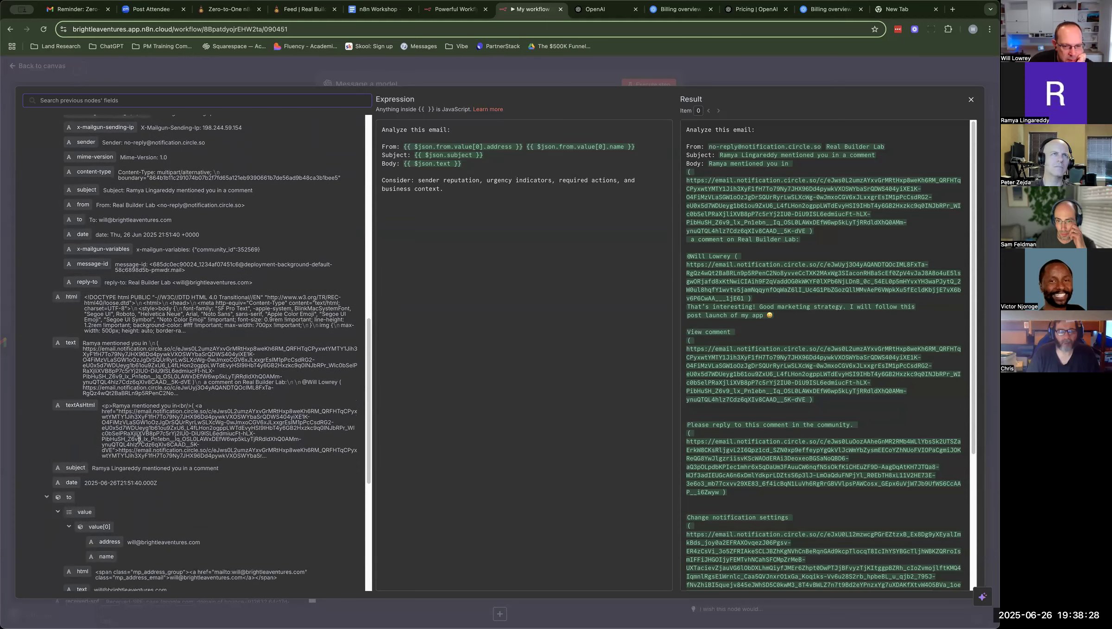
scroll(139, 439, up, 20)
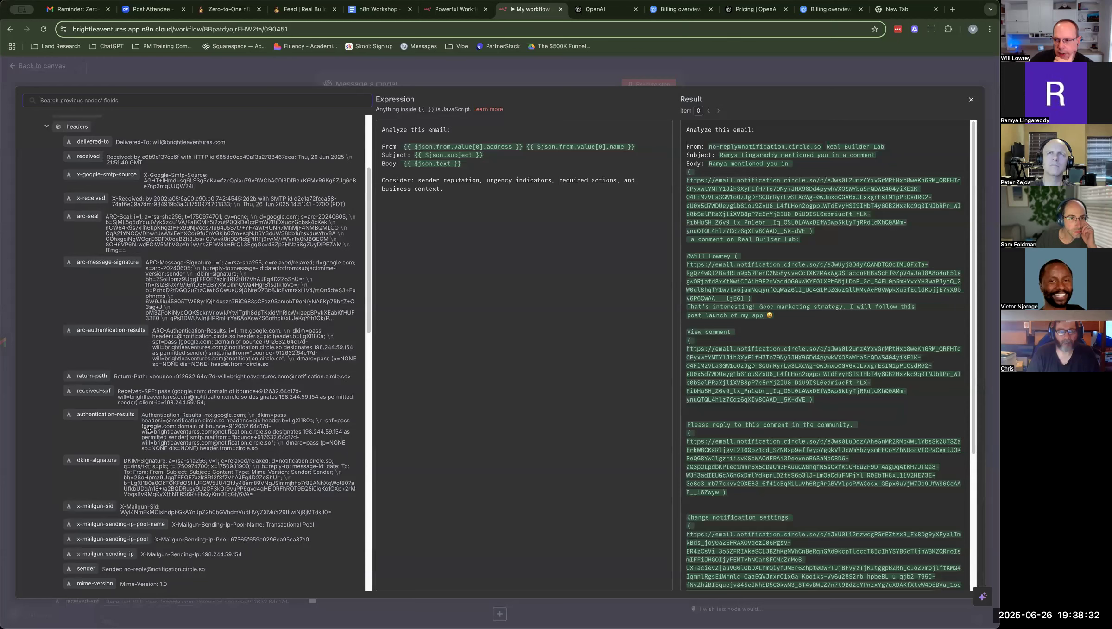
scroll(149, 430, up, 1)
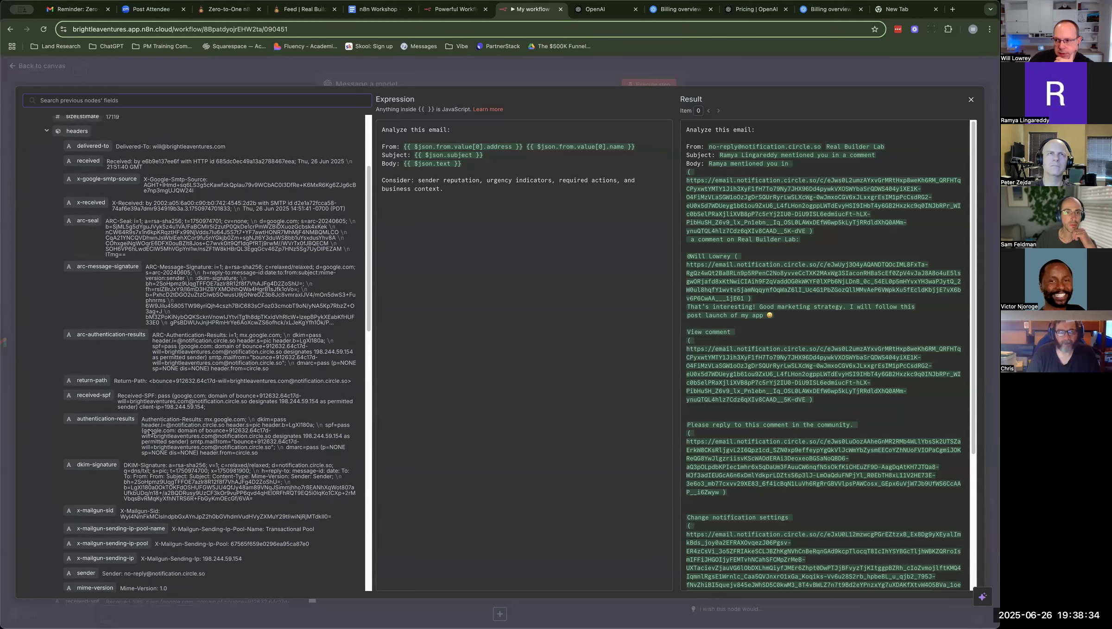
scroll(150, 431, up, 7)
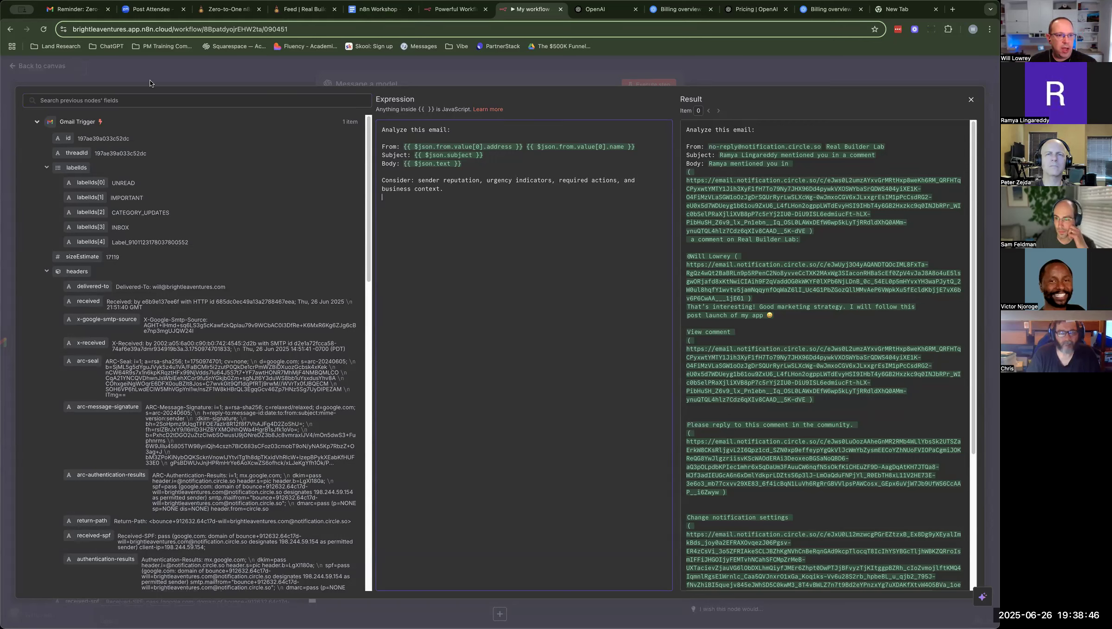
Step: Leave the Message a model node and examine the Gmail Trigger's settings, including the Simplify option
click(136, 77)
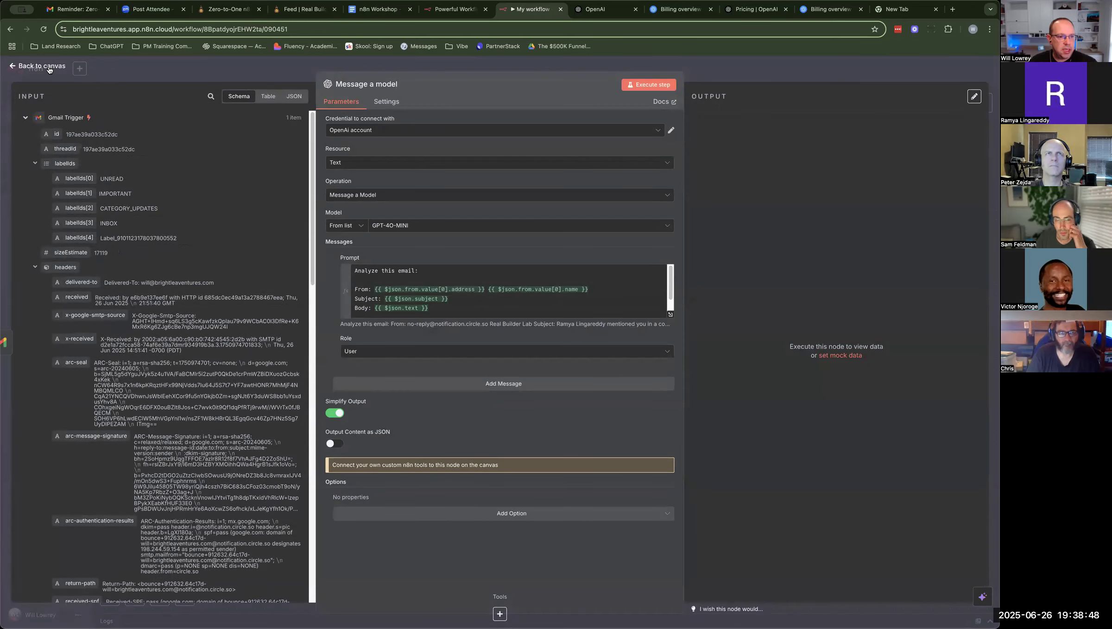
click(41, 66)
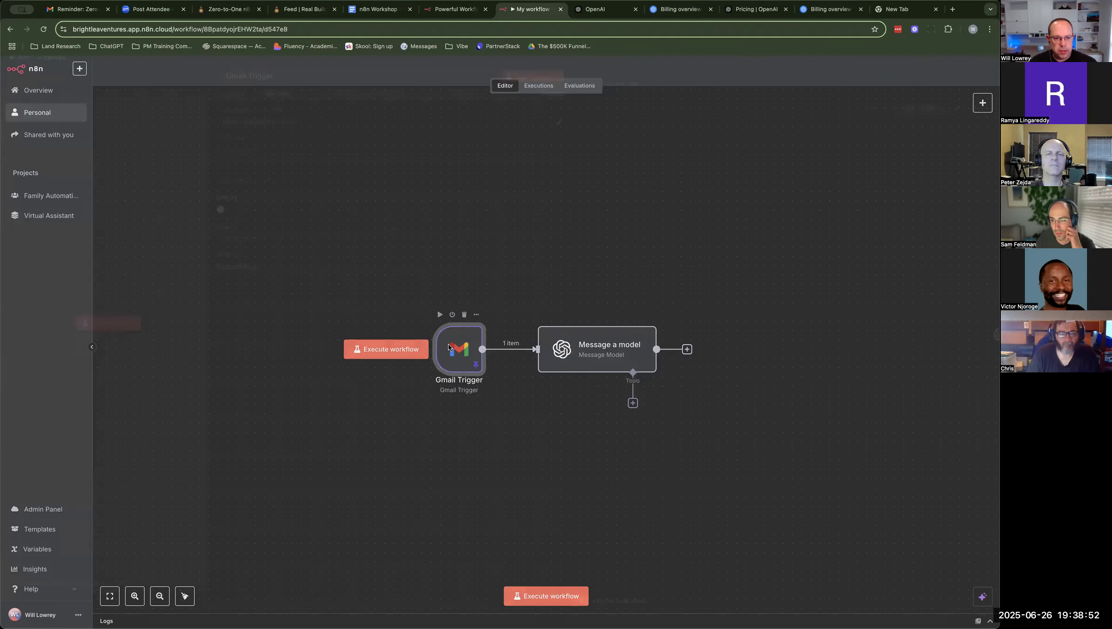
double_click(460, 350)
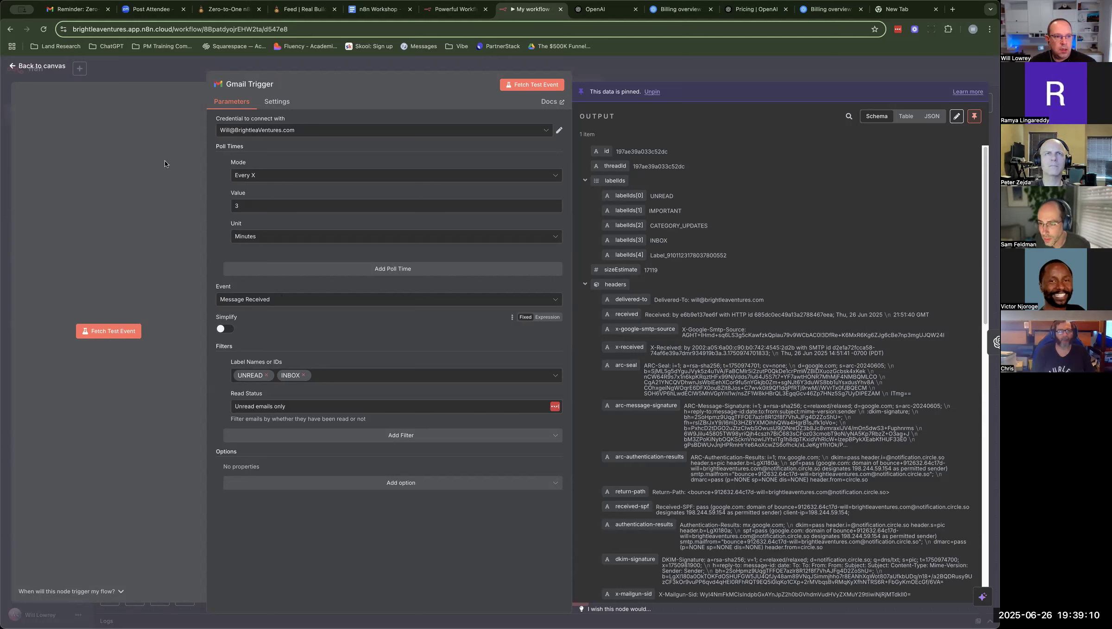
click(45, 67)
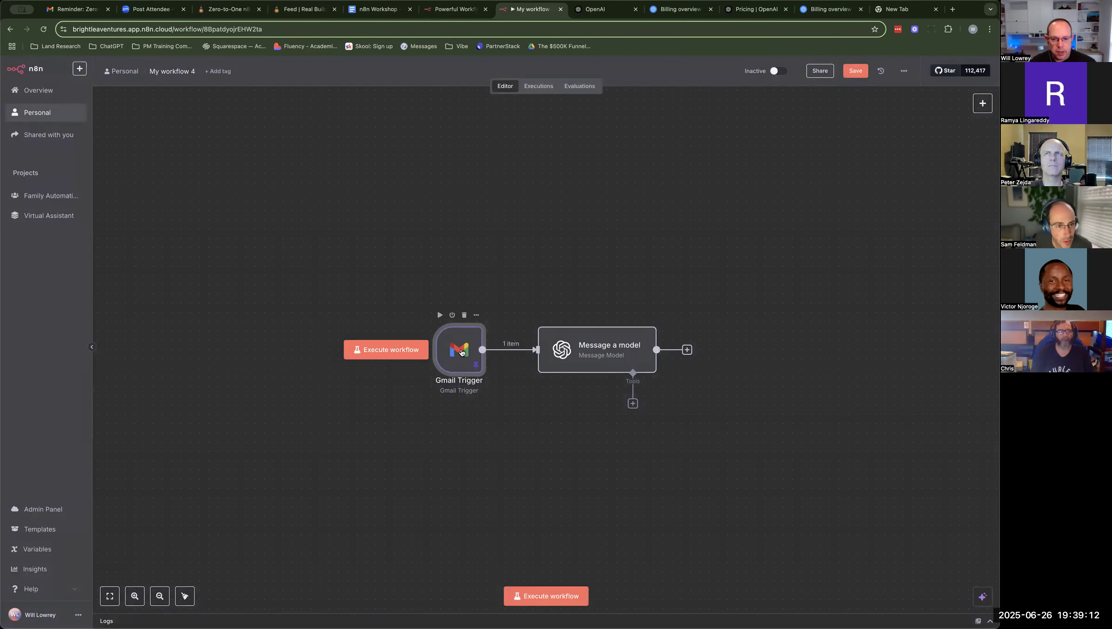
double_click(462, 353)
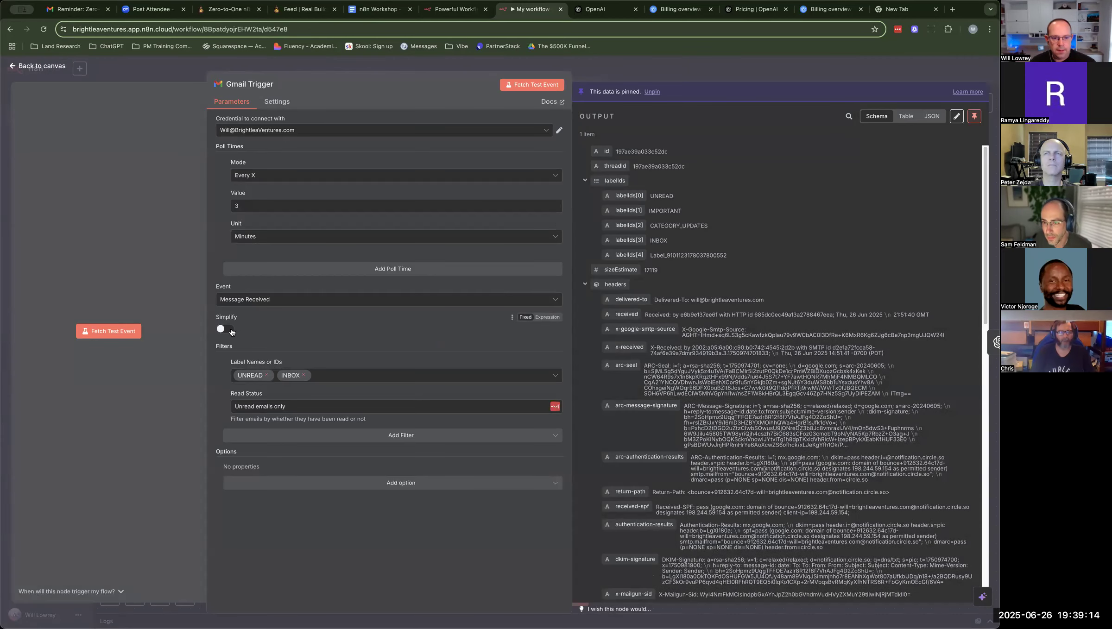
click(61, 68)
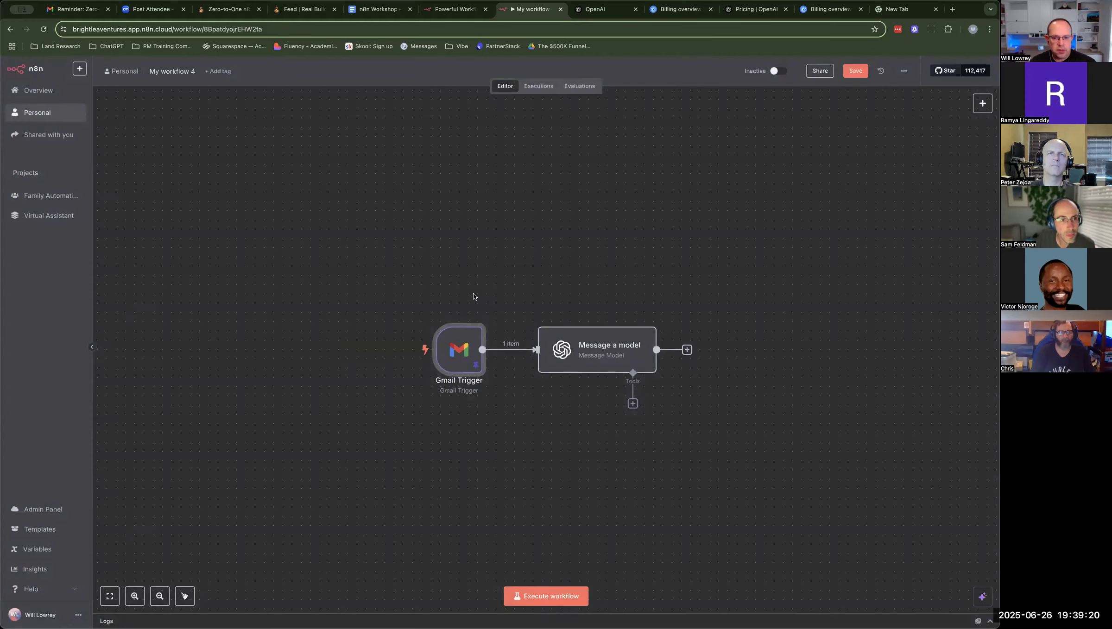
Step: Reopen the Message a model prompt's expression editor, search fields for "address" and insert the from address expression below the Consider line
double_click(596, 358)
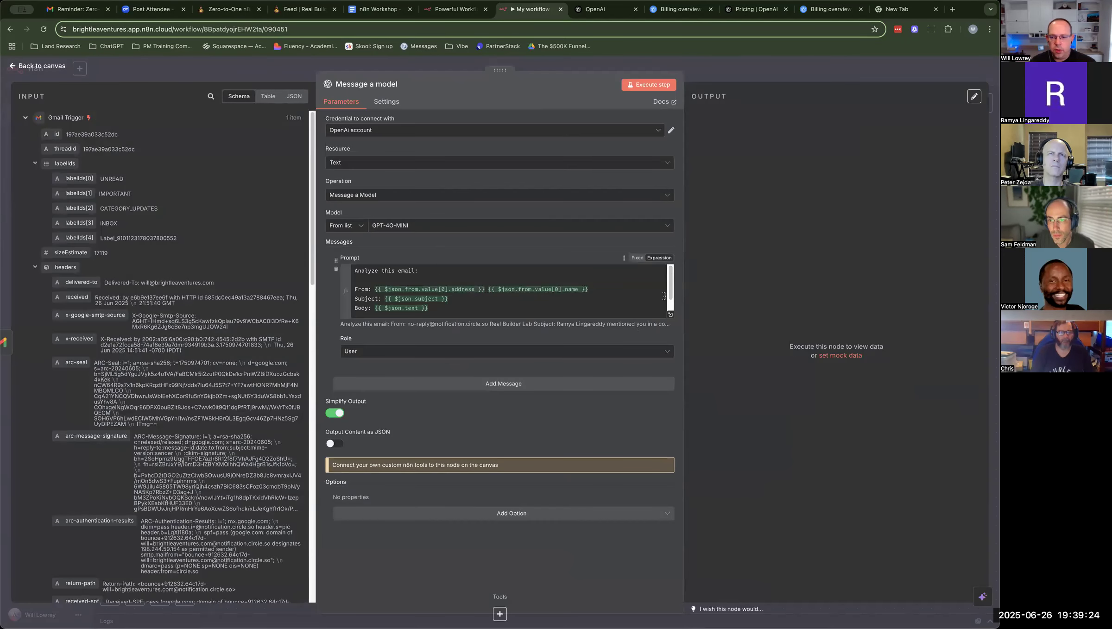
click(671, 318)
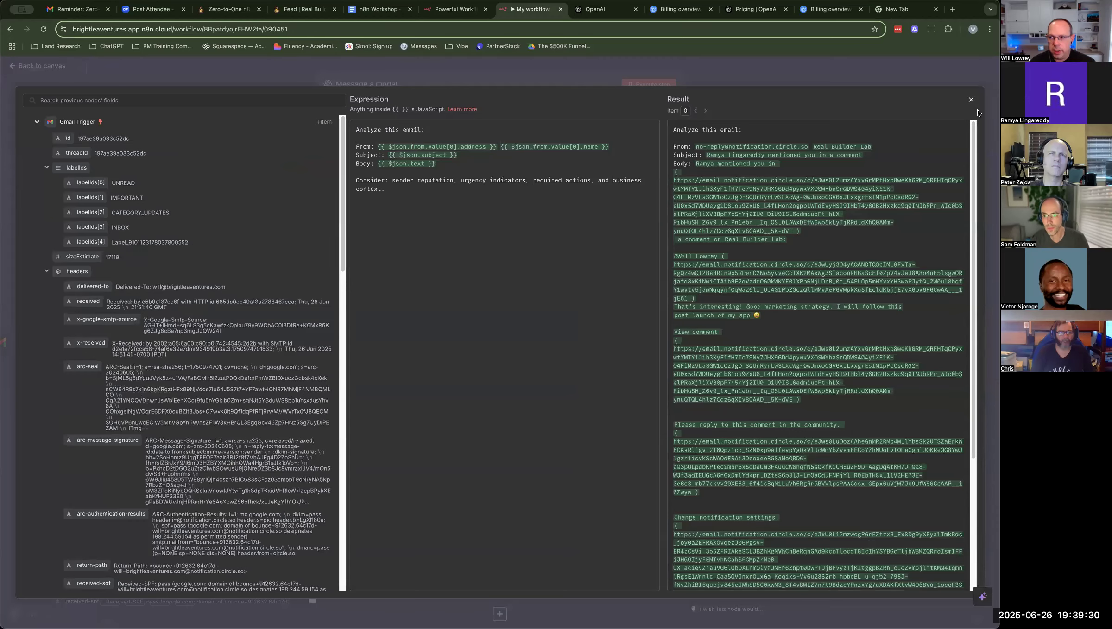
click(970, 99)
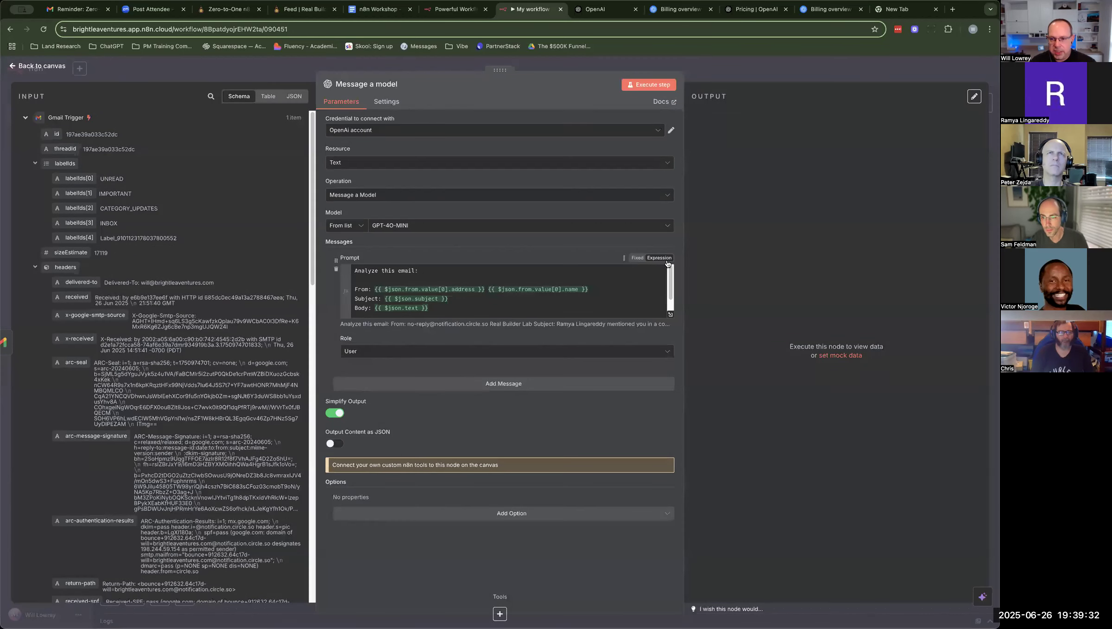
click(670, 317)
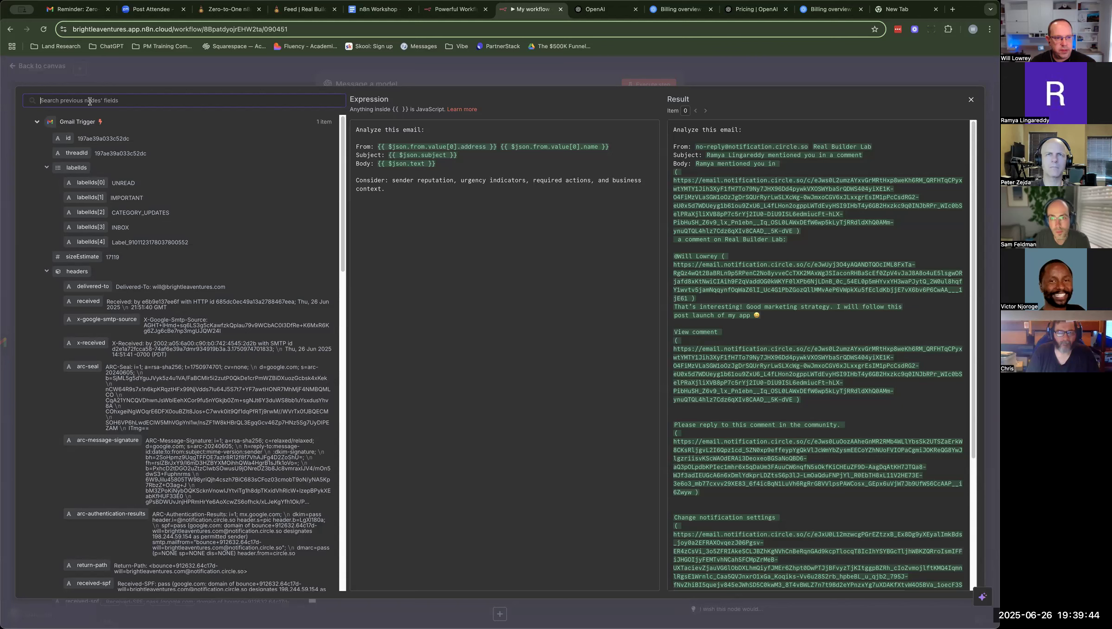
text(address)
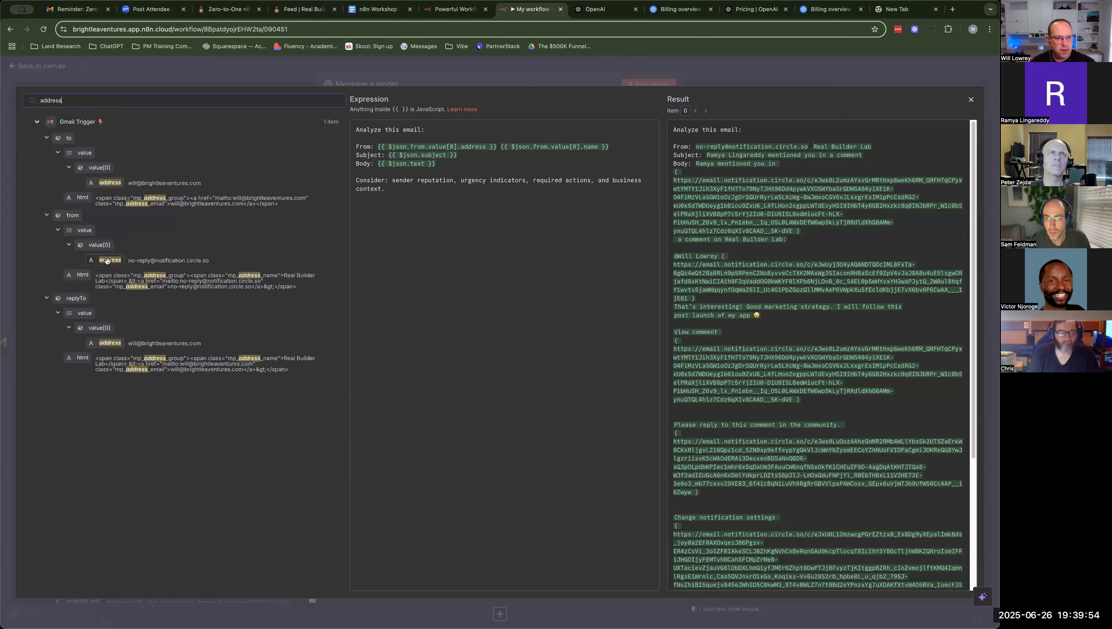
drag(107, 261, 359, 219)
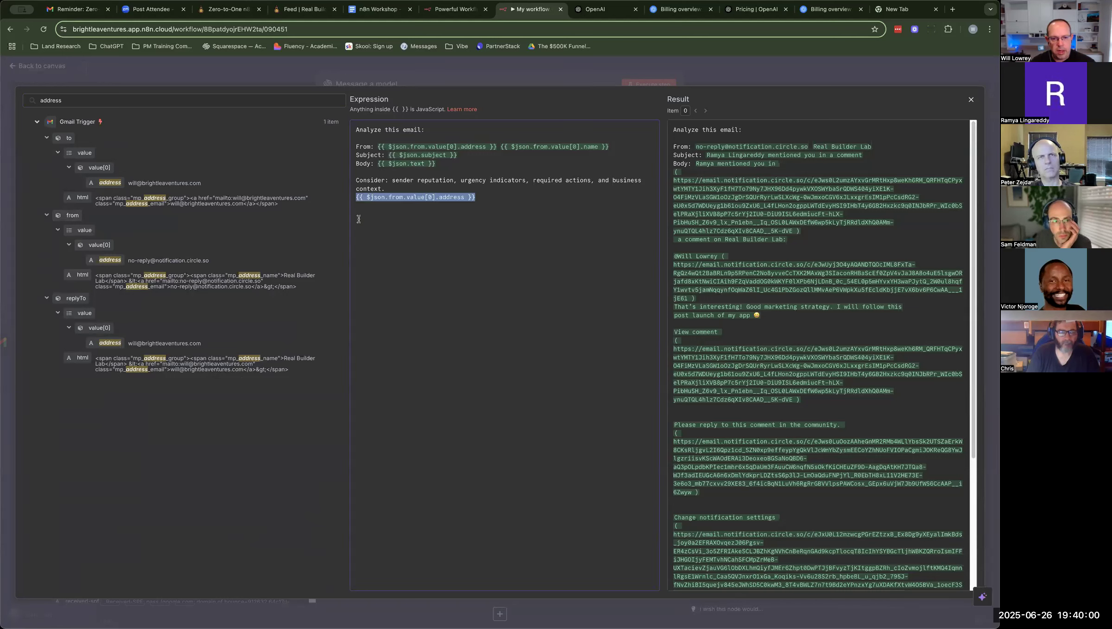
Step: Try misspelling the inserted expression's field as "addaddress", and replace it with a fresh from address expression
click(444, 198)
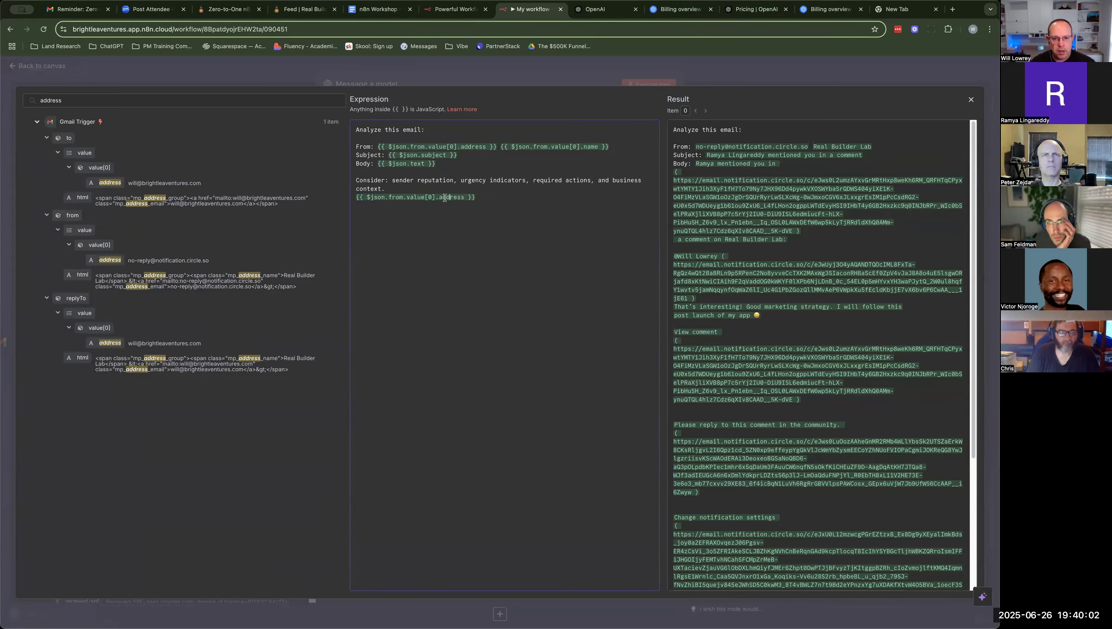
text(dad)
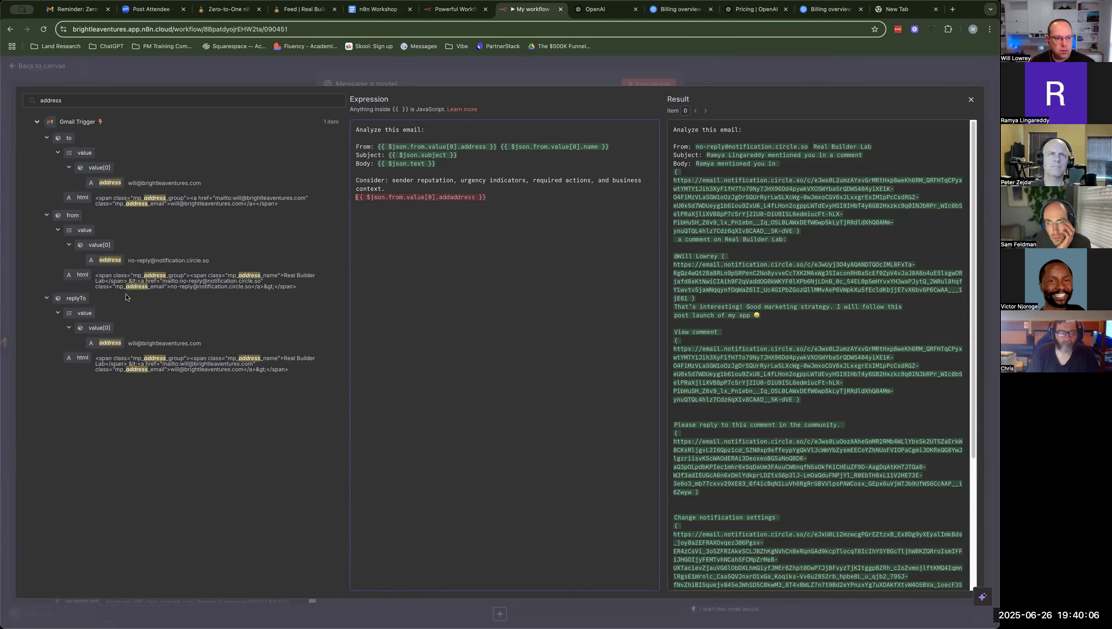
drag(224, 250, 357, 198)
drag(476, 198, 602, 196)
key(BackSpace)
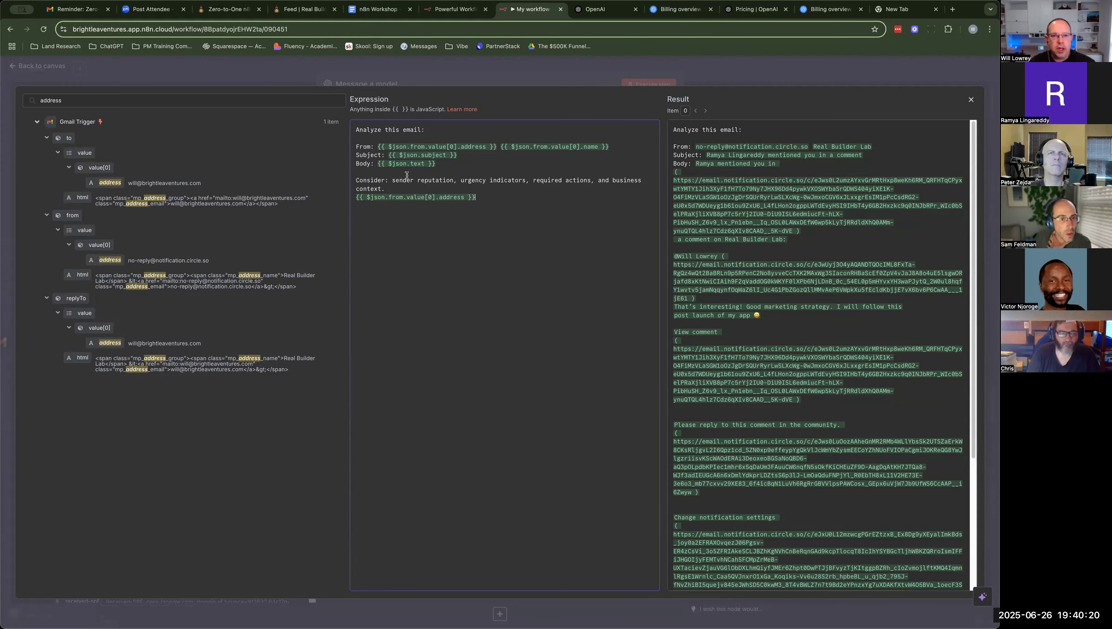
Step: Compare the prompt with the n8n Workshop document and delete the extra from address expression below the Consider line
click(374, 10)
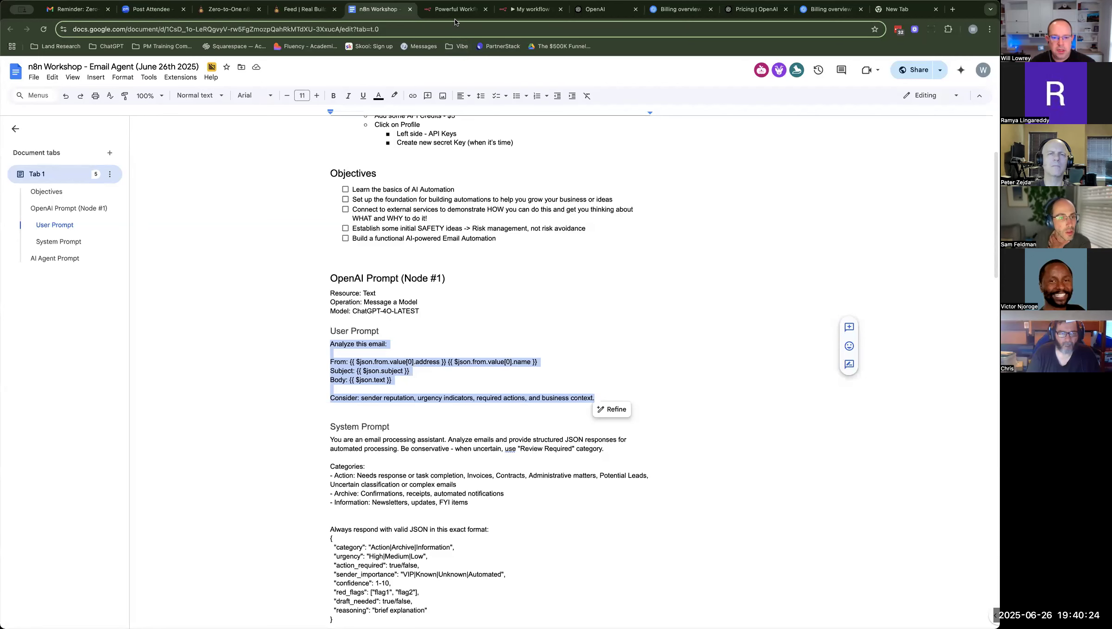
click(519, 11)
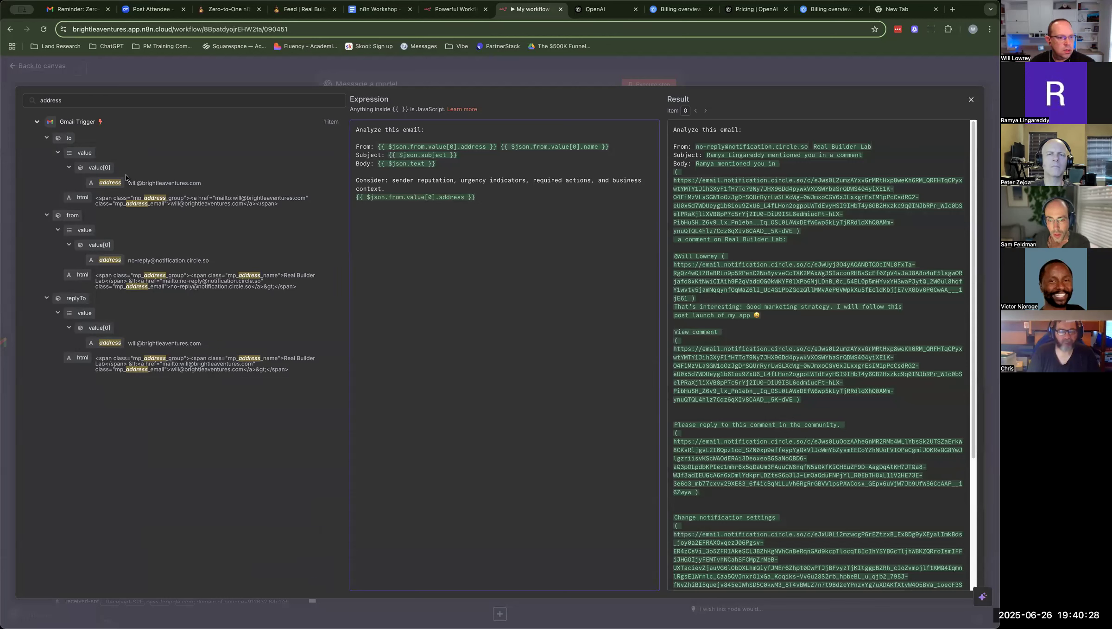
double_click(88, 102)
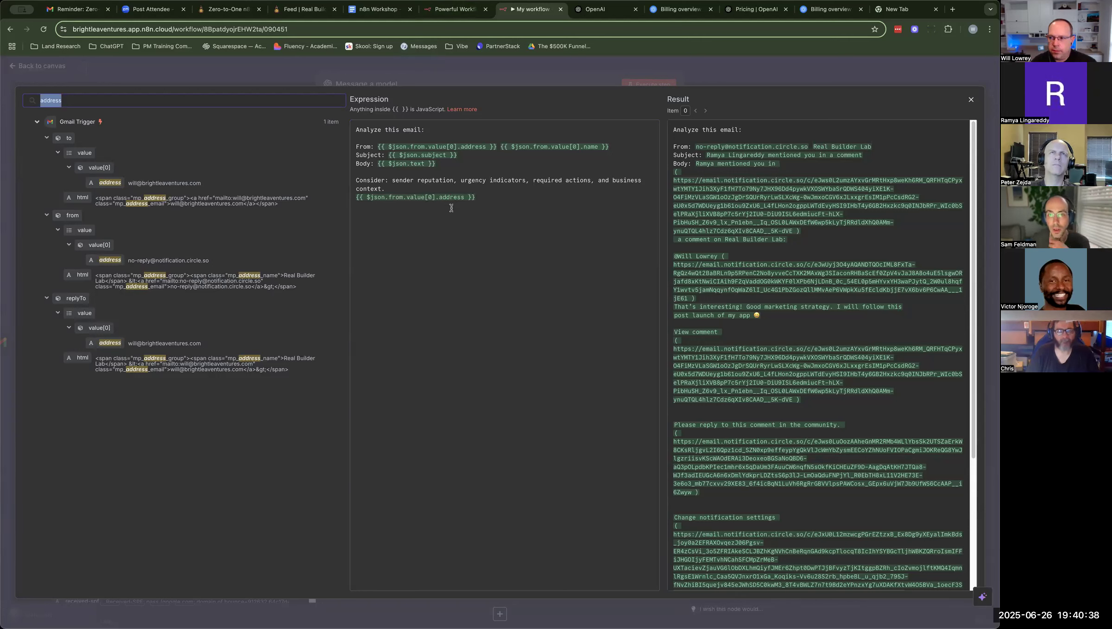
click(473, 201)
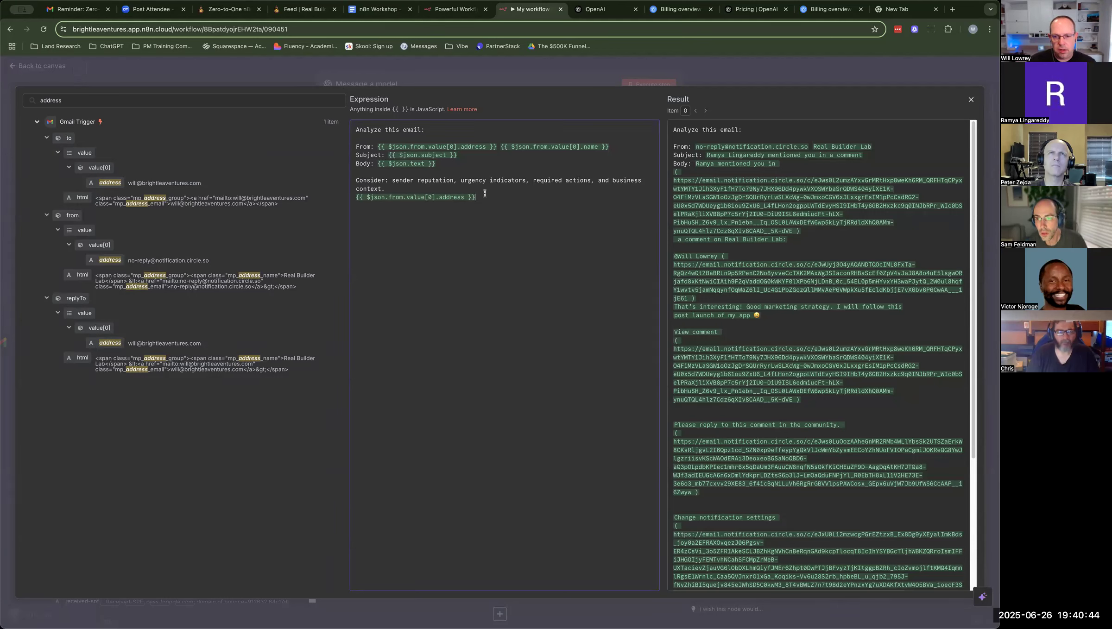
drag(482, 199, 355, 201)
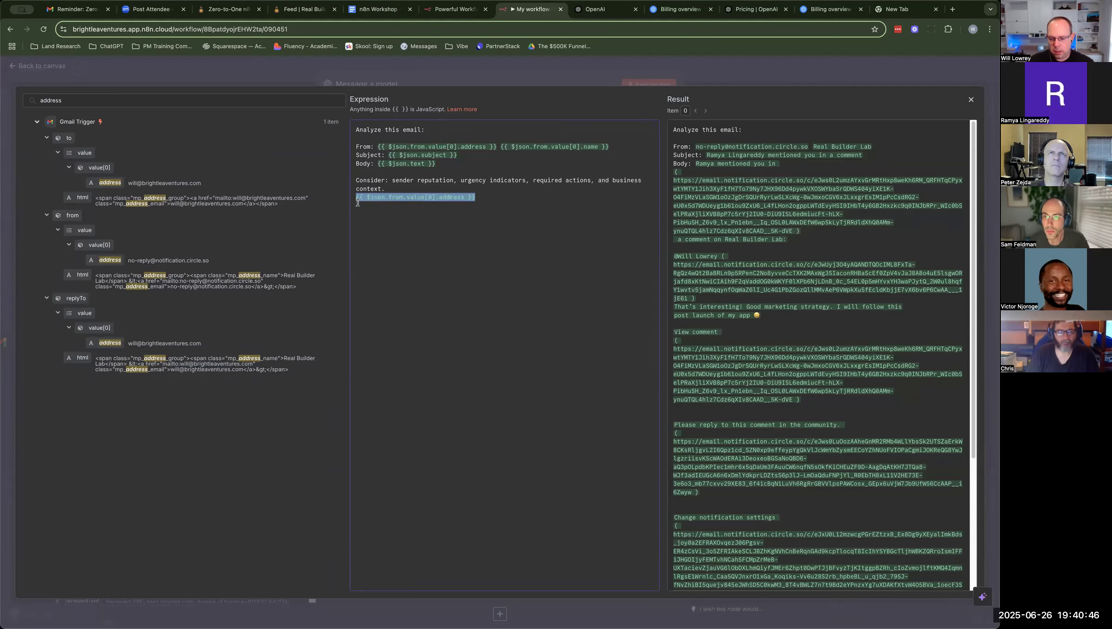
key(BackSpace)
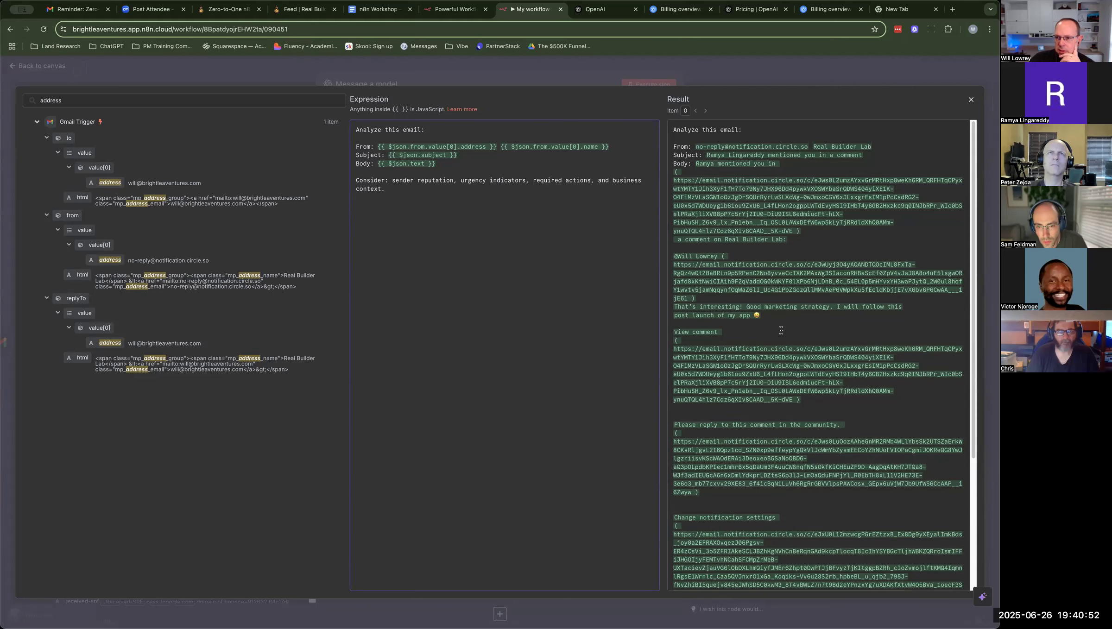
Step: Review the rendered email prompt in the Result preview, and return to the Message a model node's parameters
scroll(782, 330, down, 1)
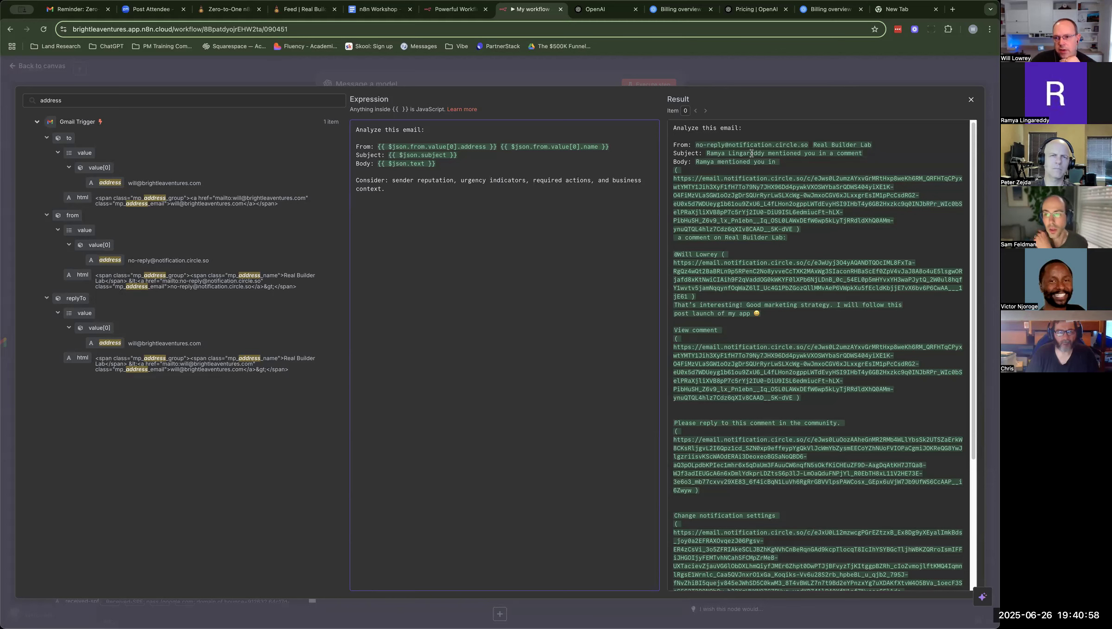
scroll(778, 274, down, 3)
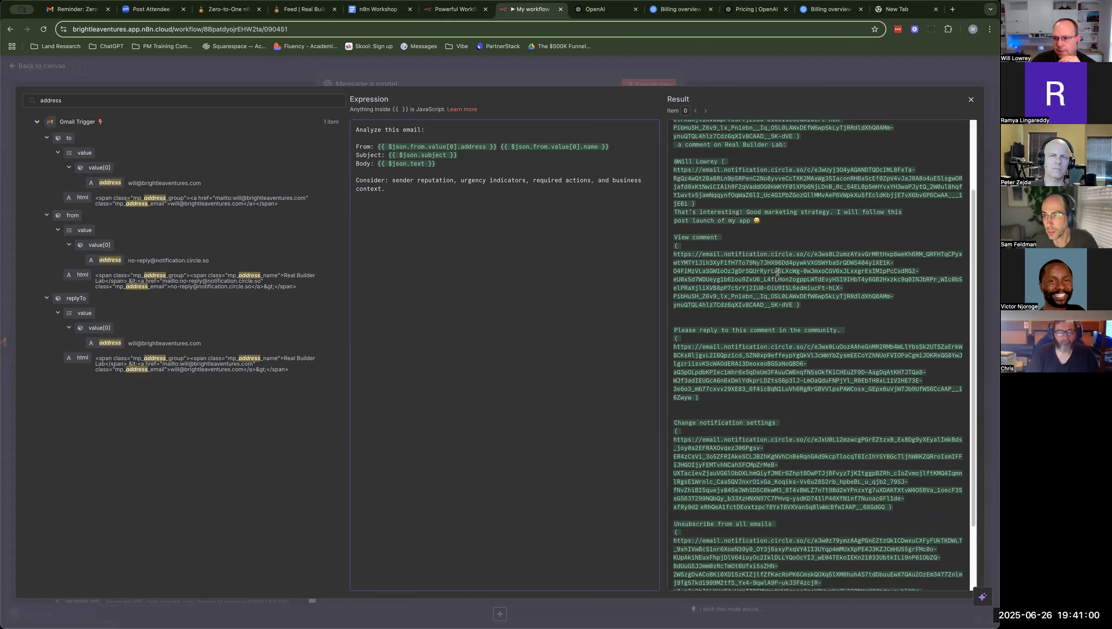
scroll(782, 270, up, 3)
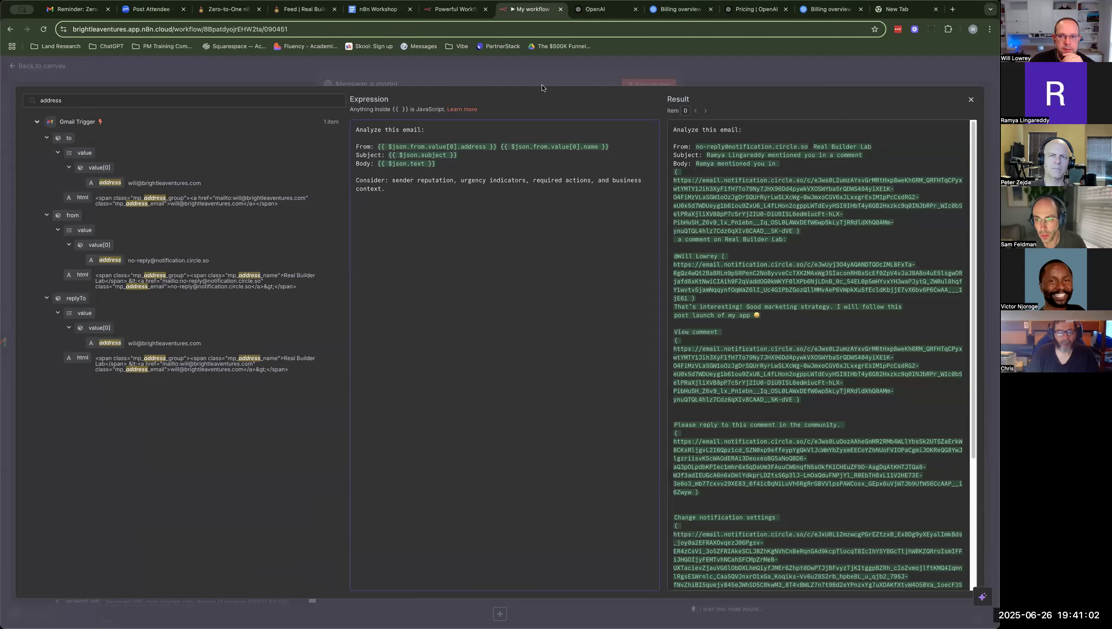
click(971, 101)
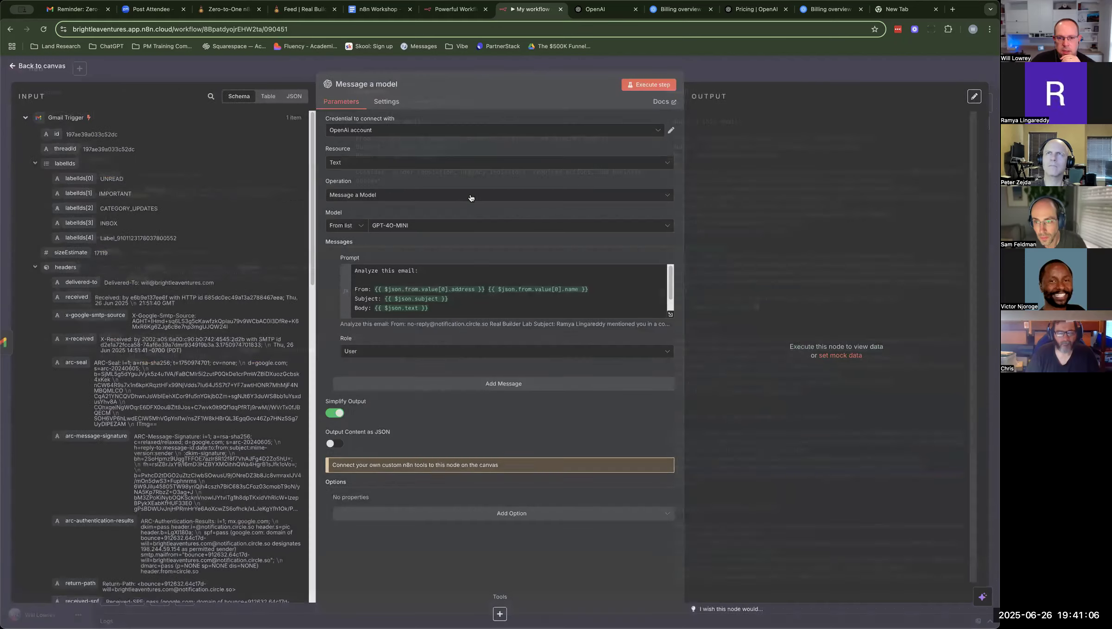
scroll(493, 298, down, 2)
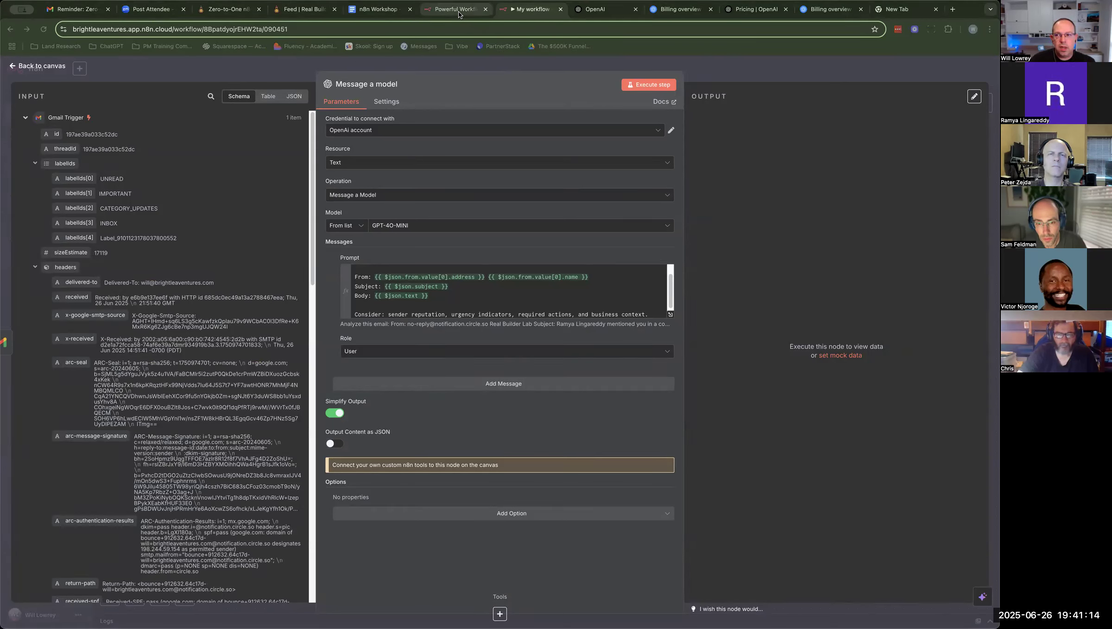
click(341, 27)
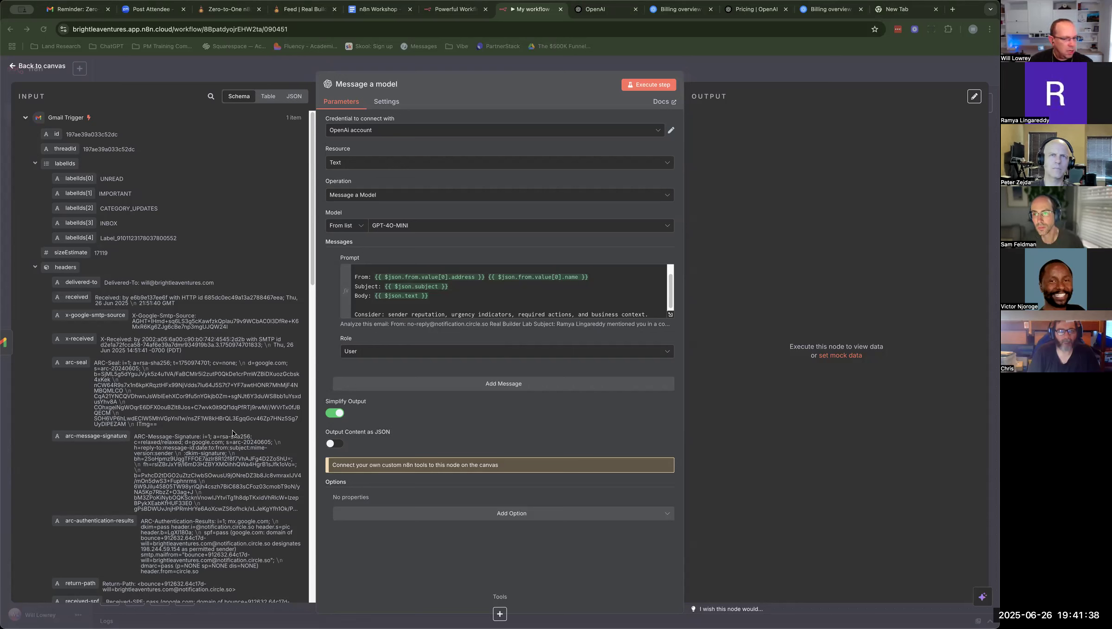
Step: Add a second message to the Message a model node and set its role to System
click(492, 390)
click(493, 385)
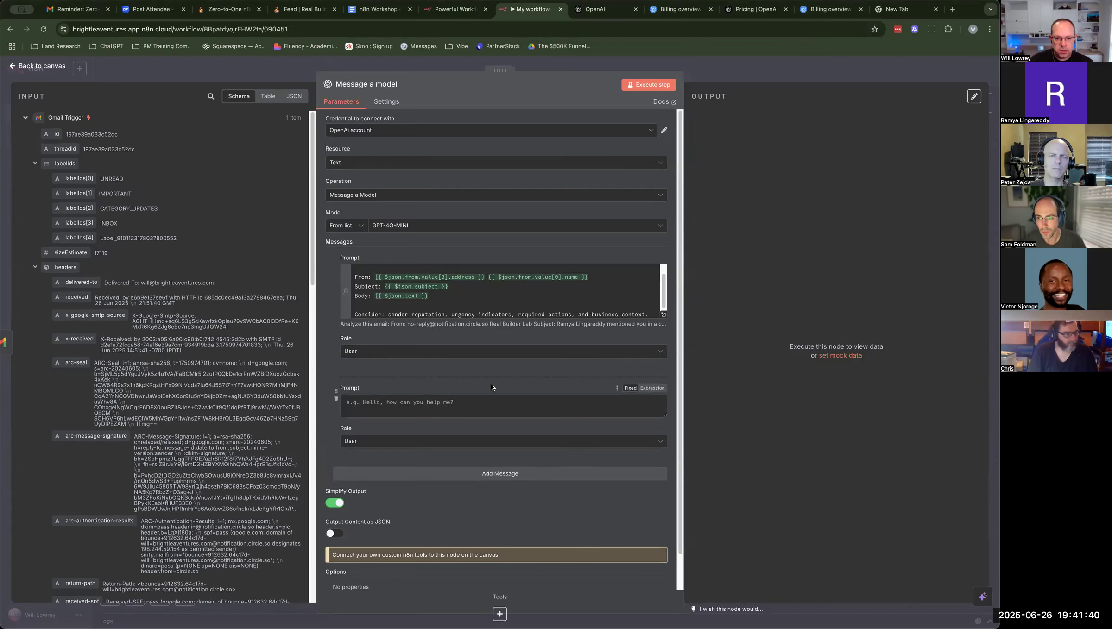
click(460, 442)
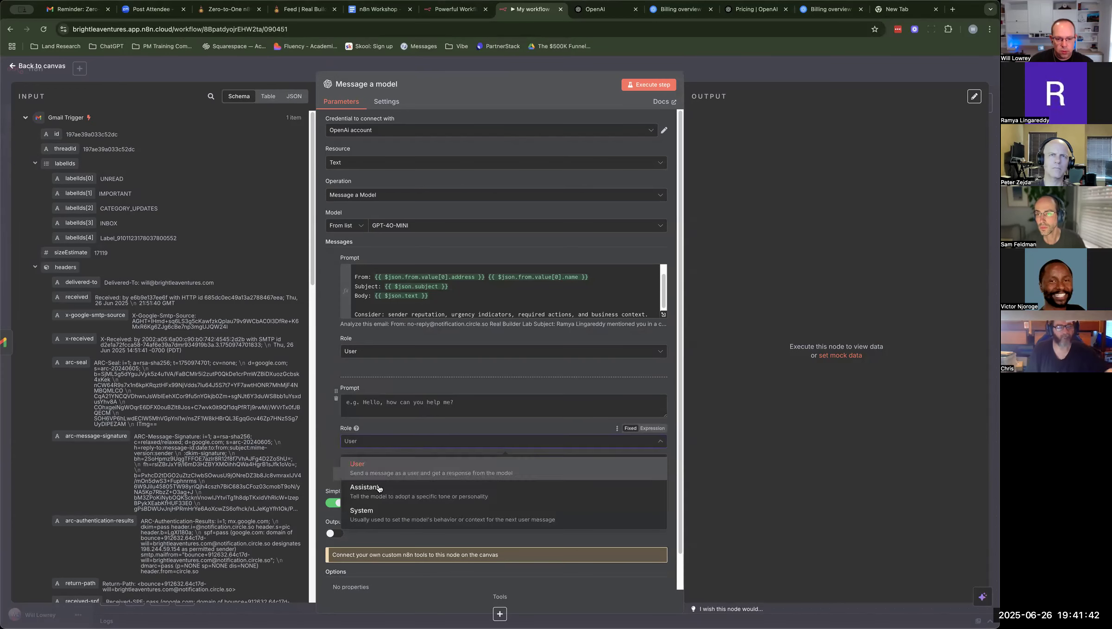
click(366, 505)
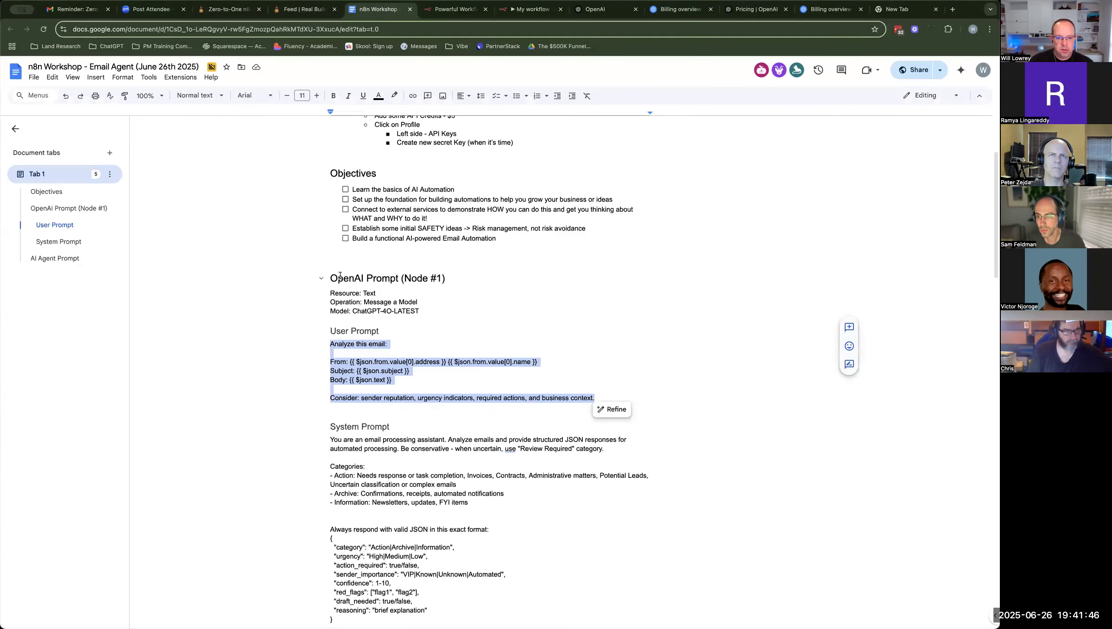
Step: Copy the System Prompt text from the n8n Workshop document into the second message's prompt in n8n, and set that prompt to Expression mode
scroll(340, 283, down, 5)
drag(328, 280, 325, 480)
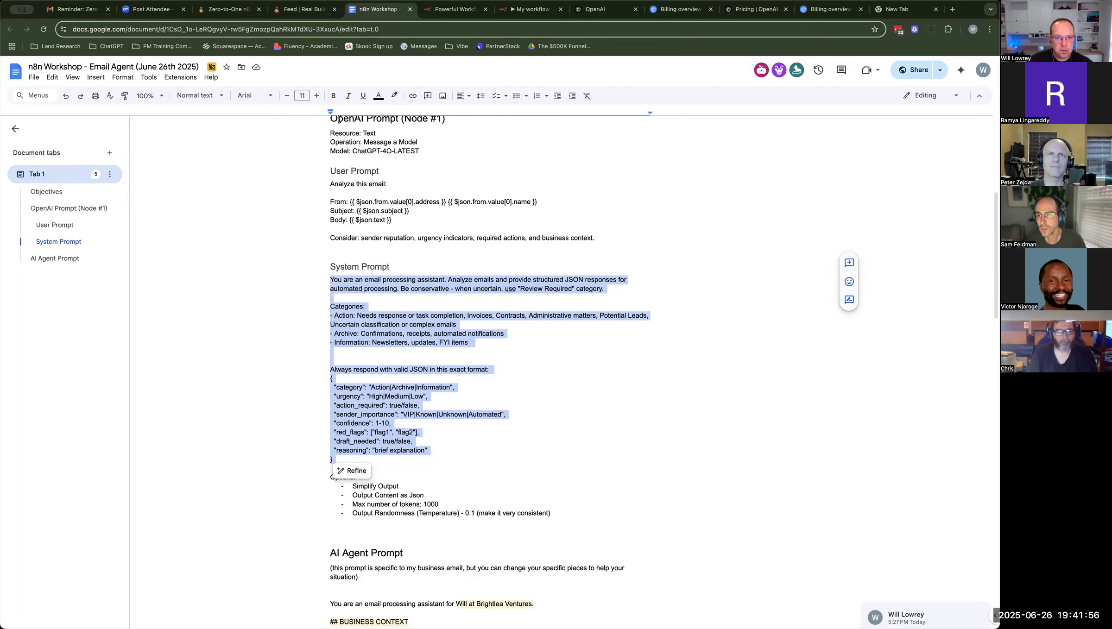
click(533, 9)
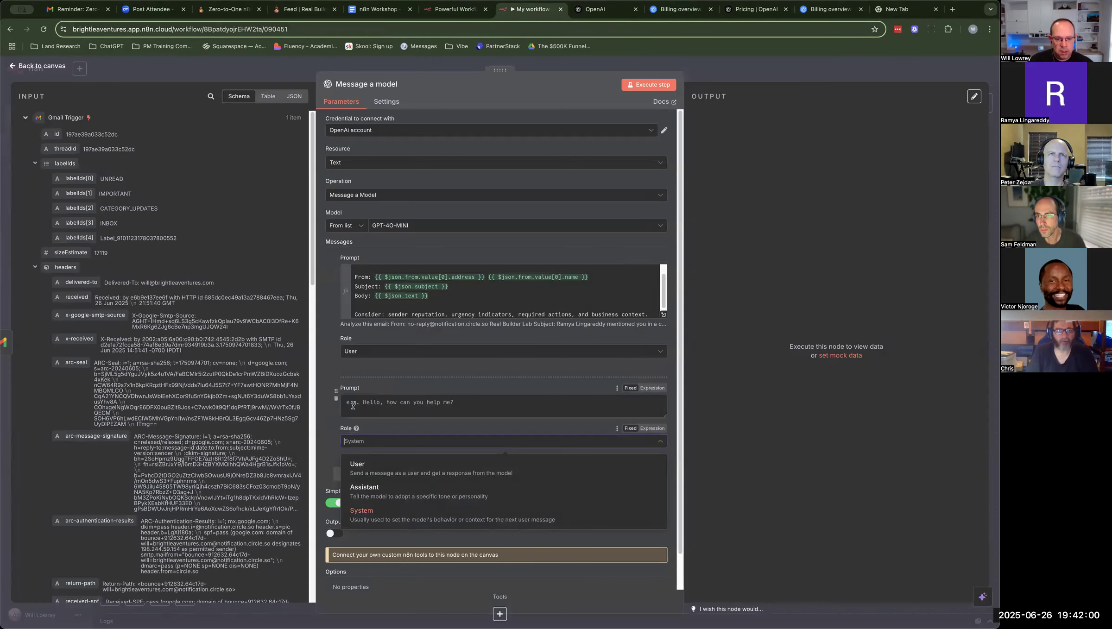
click(465, 403)
key(ctrl+v)
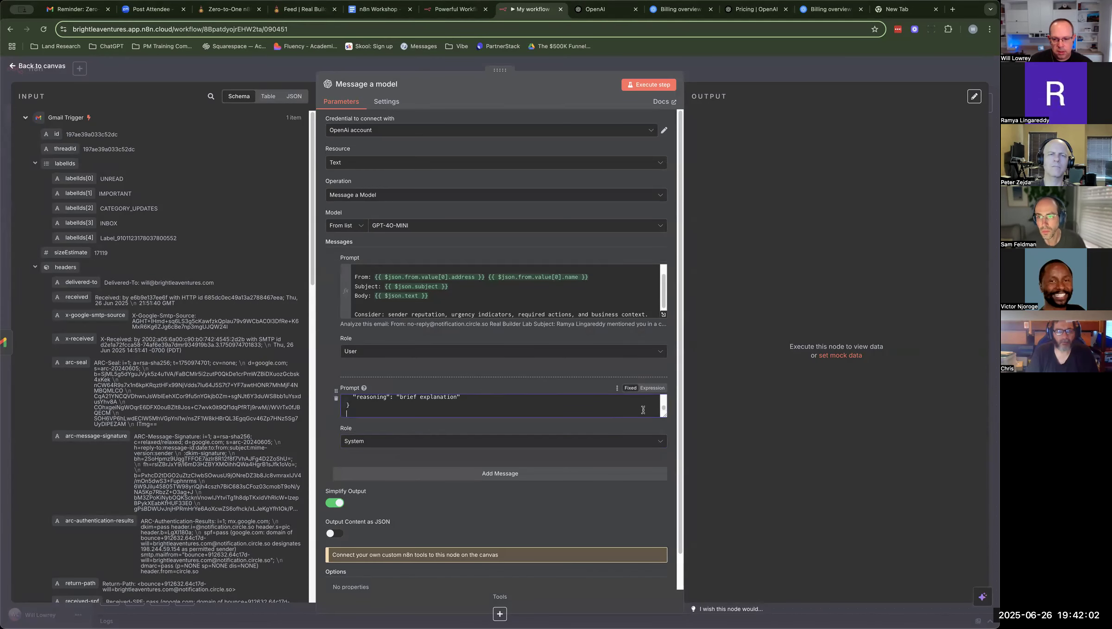
drag(666, 416, 664, 461)
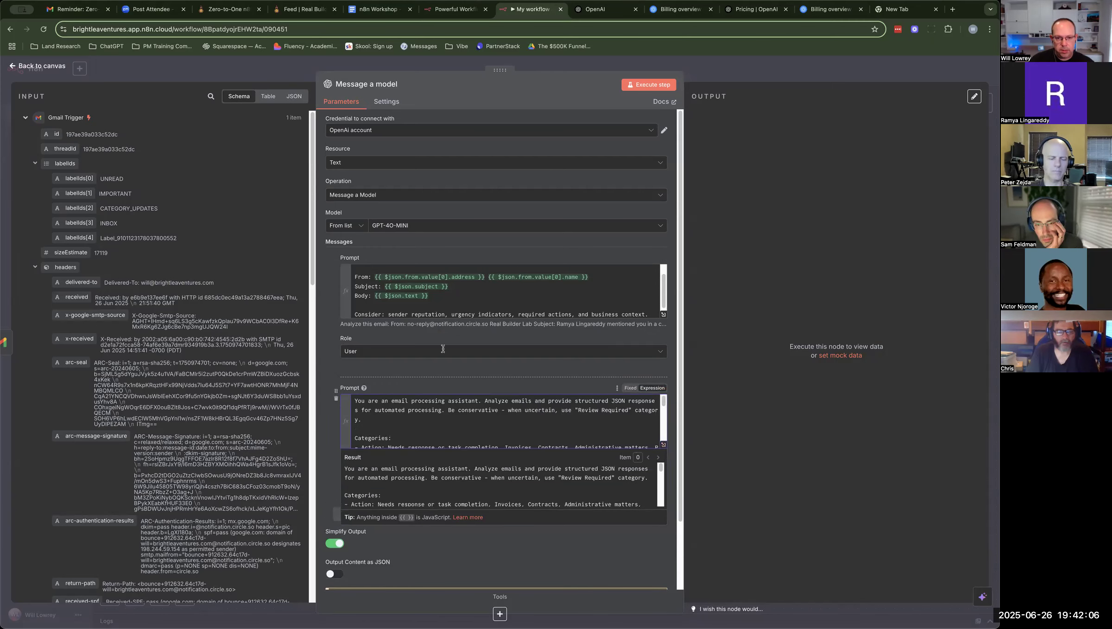
Step: Open the system prompt's expression editor, examine its Categories and JSON response format with the category values, and close the editor
click(663, 445)
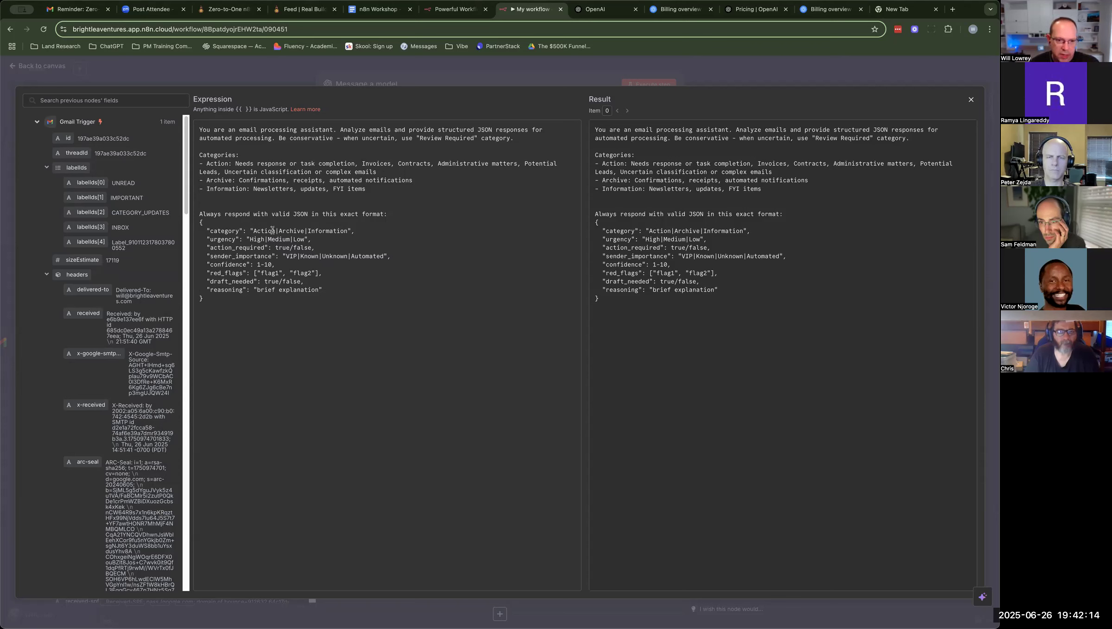
drag(200, 214, 254, 305)
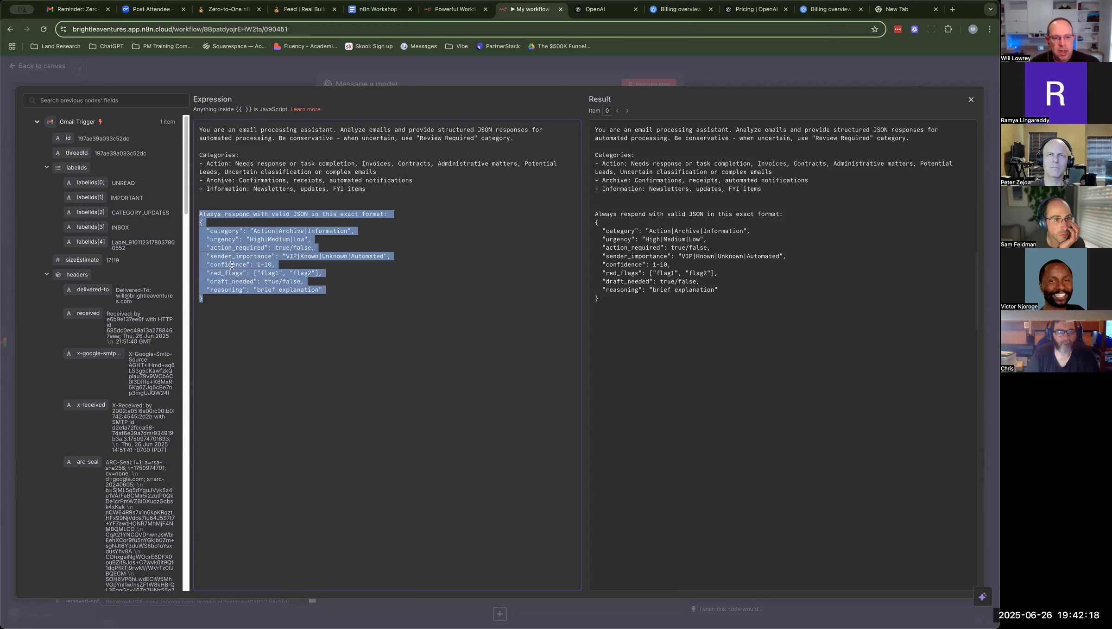
click(220, 230)
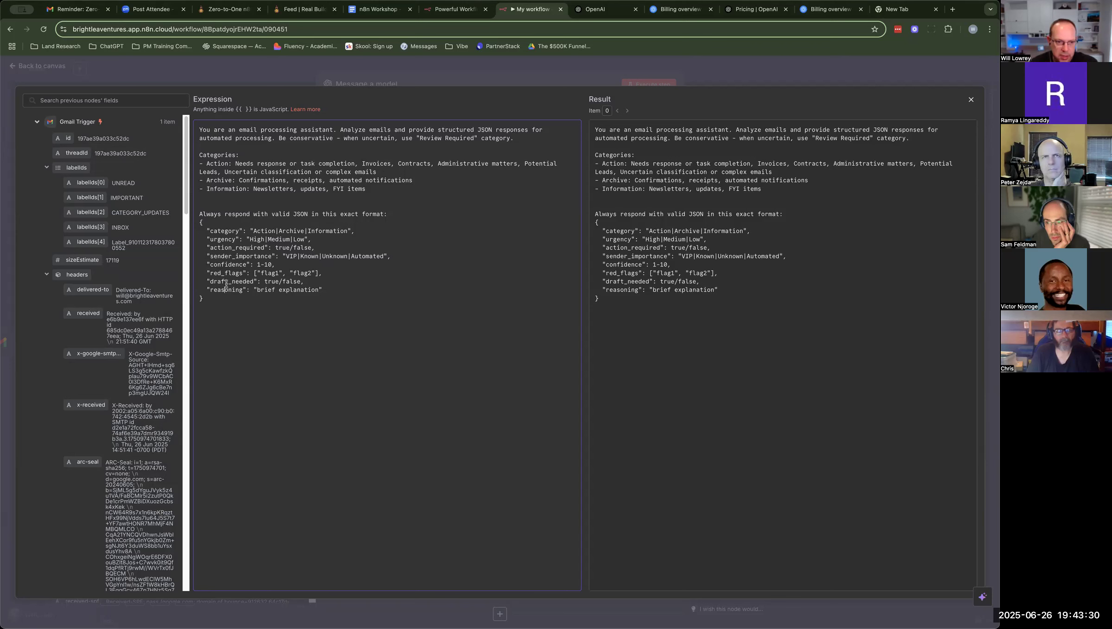
drag(200, 154, 372, 190)
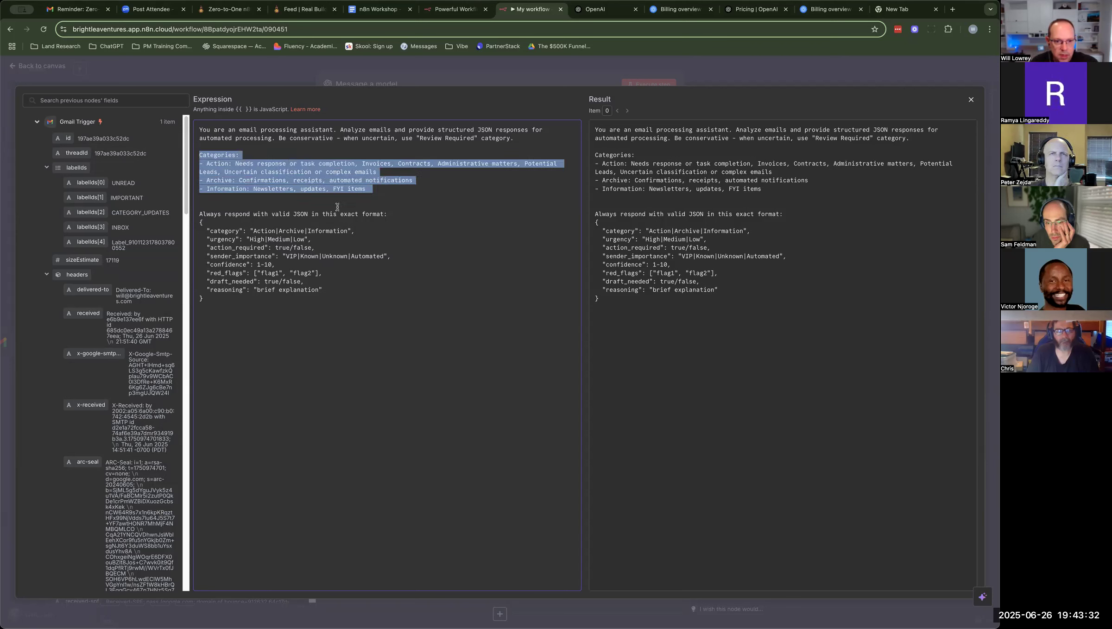
click(251, 228)
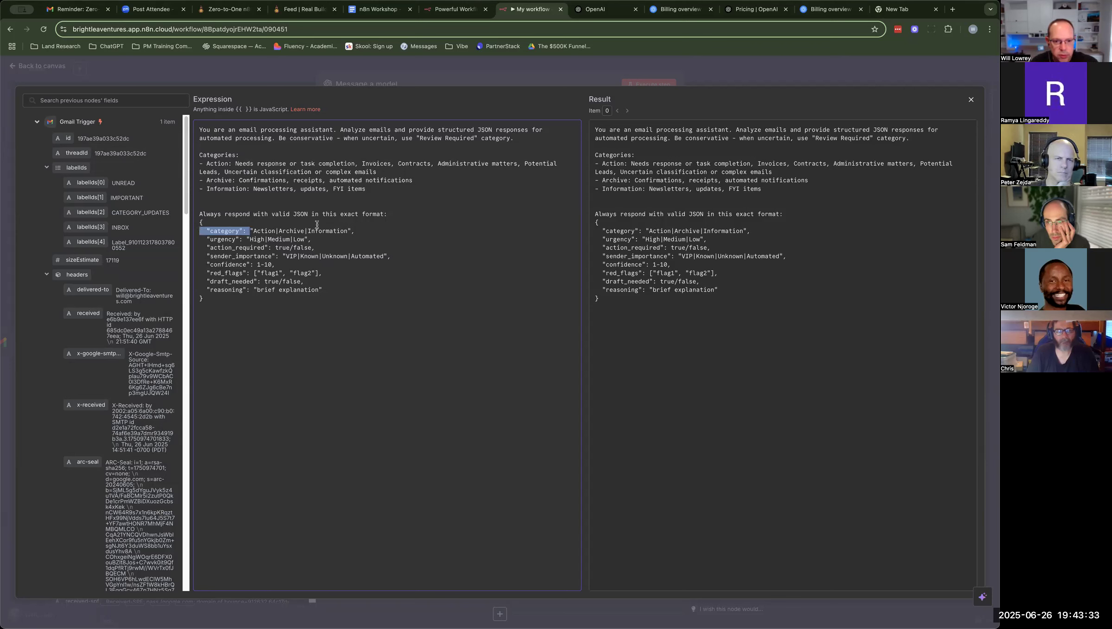
shift+click(353, 228)
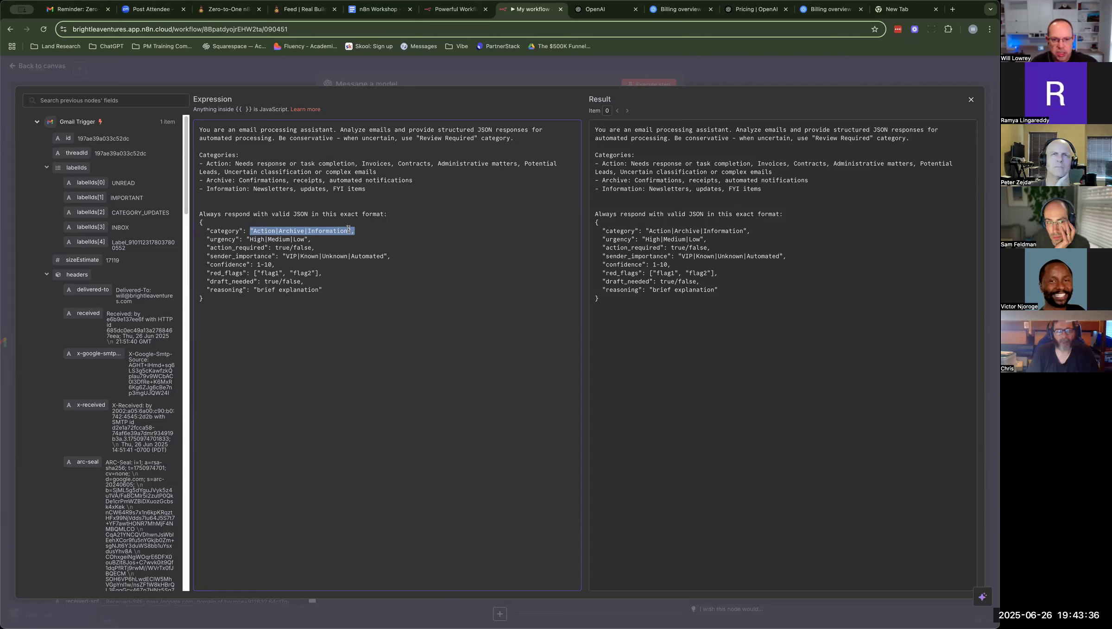
click(348, 230)
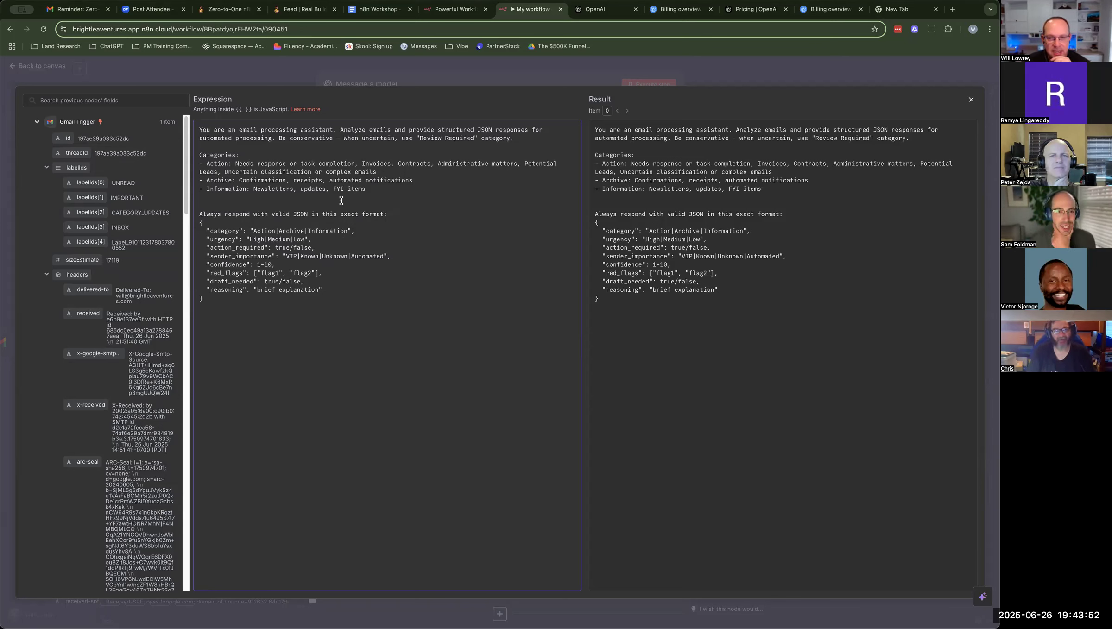
click(260, 70)
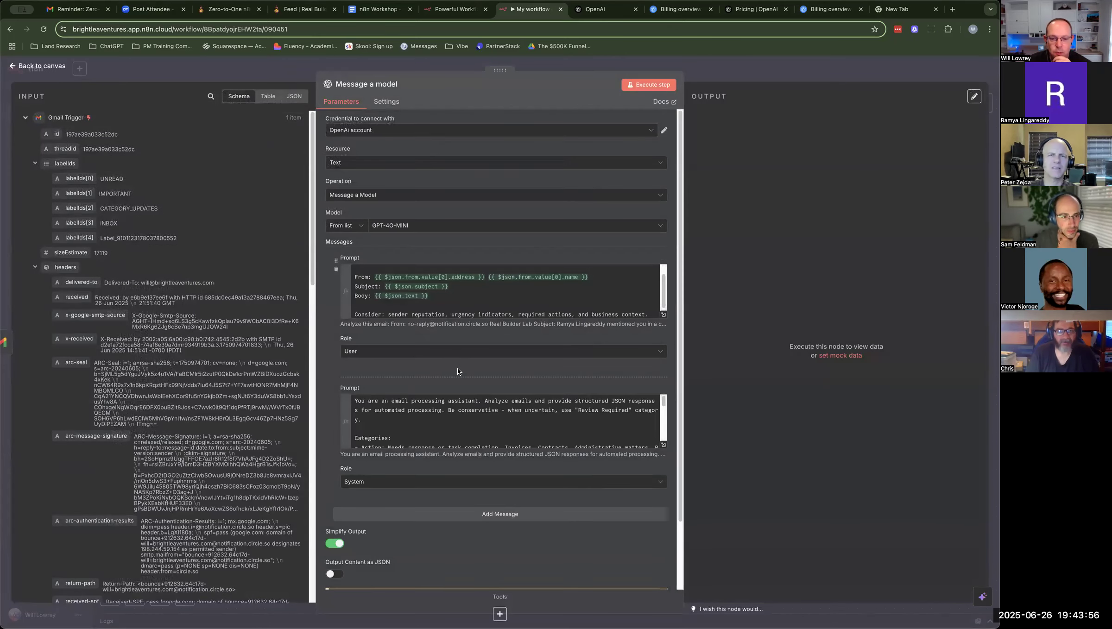
Step: Reselect System as the second message's role, try switching the Role field to Expression, and return it to Fixed
scroll(458, 368, down, 3)
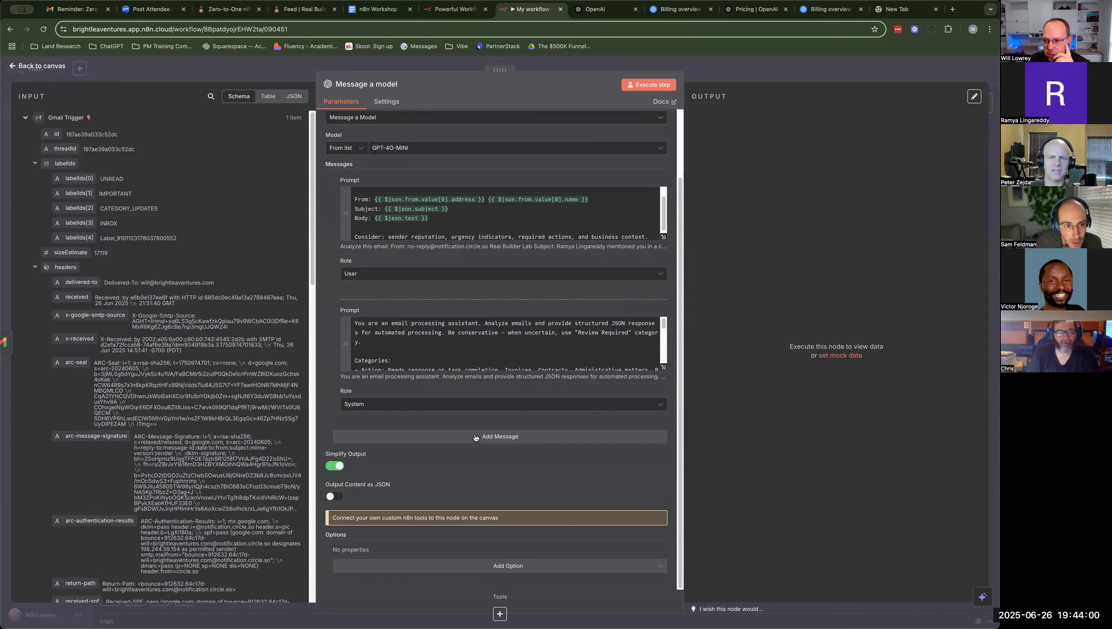
click(415, 406)
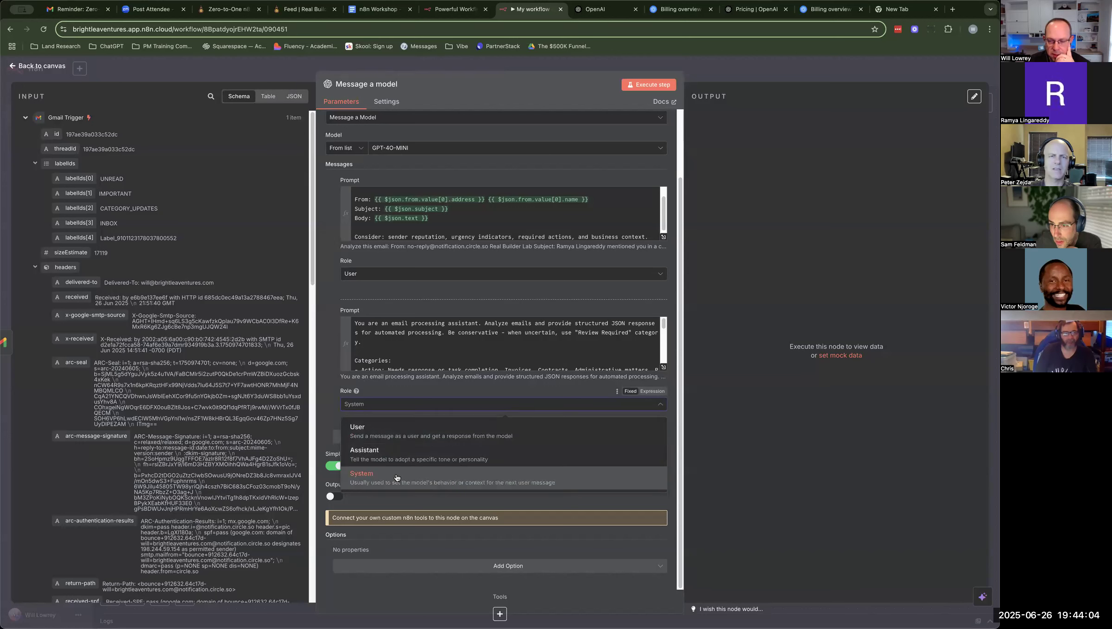
click(396, 478)
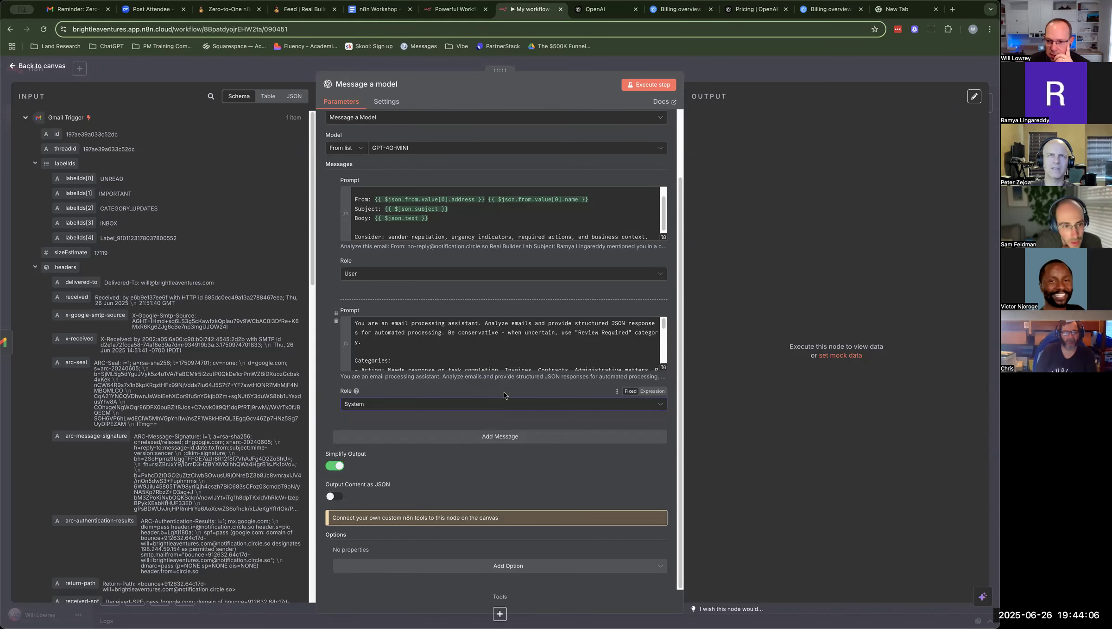
click(649, 395)
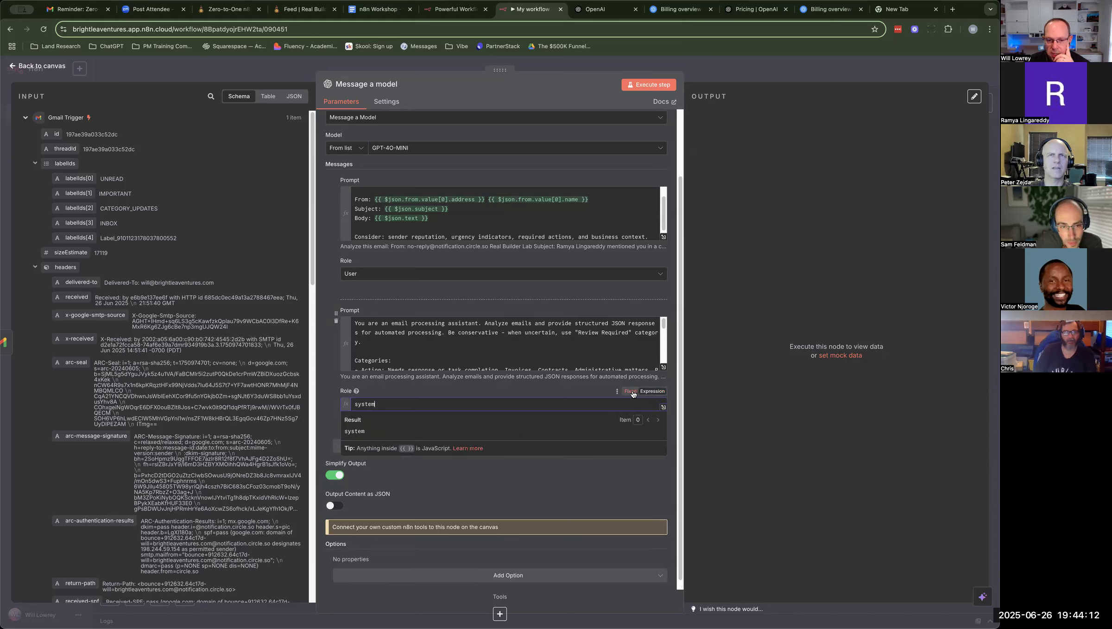
click(631, 394)
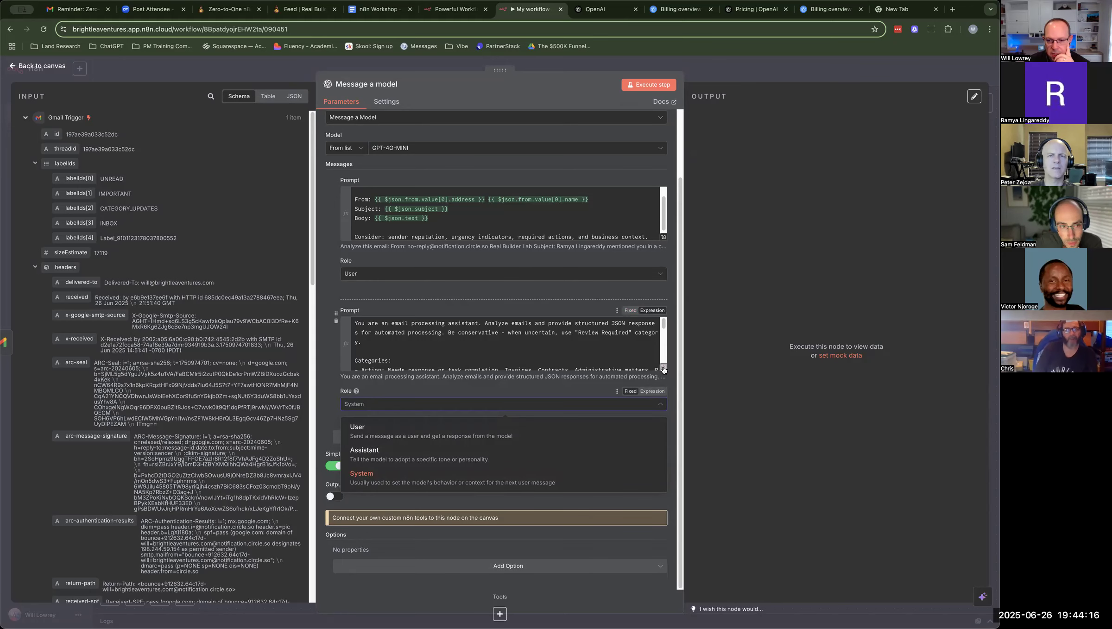
Step: Reopen the system prompt's expression editor, widen the Gmail Trigger field list, and place the cursor in the prompt text
click(664, 367)
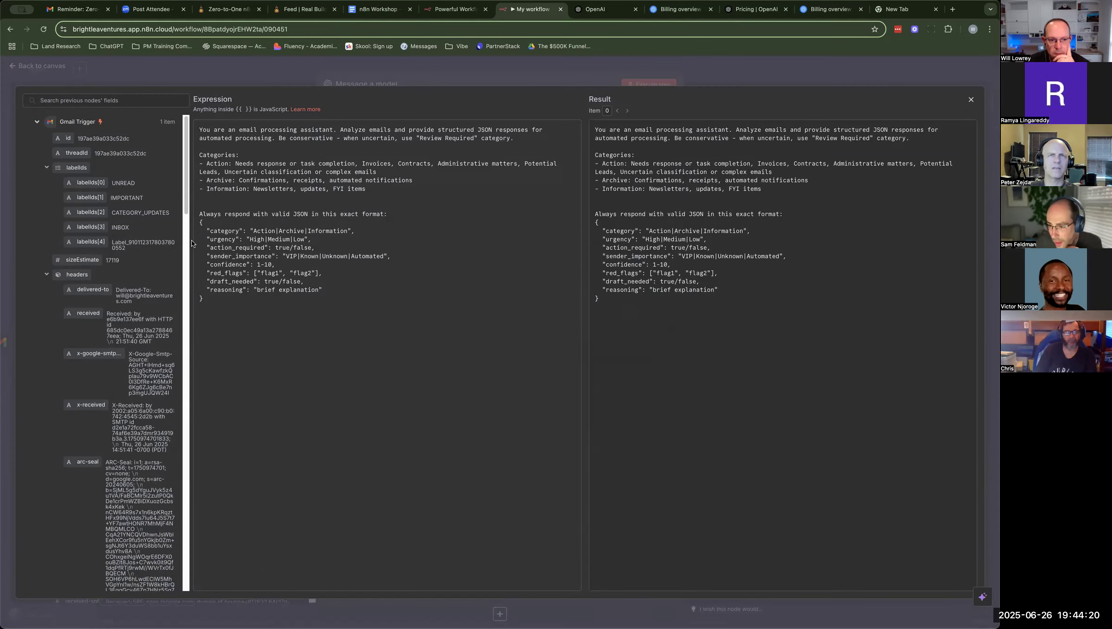
drag(213, 241, 344, 248)
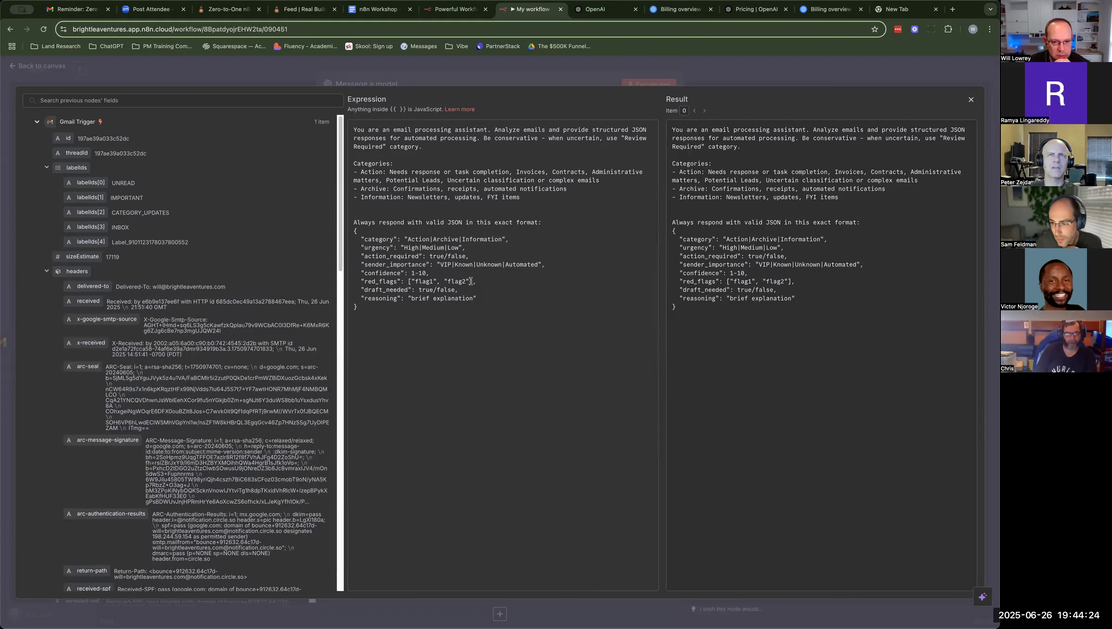
click(478, 313)
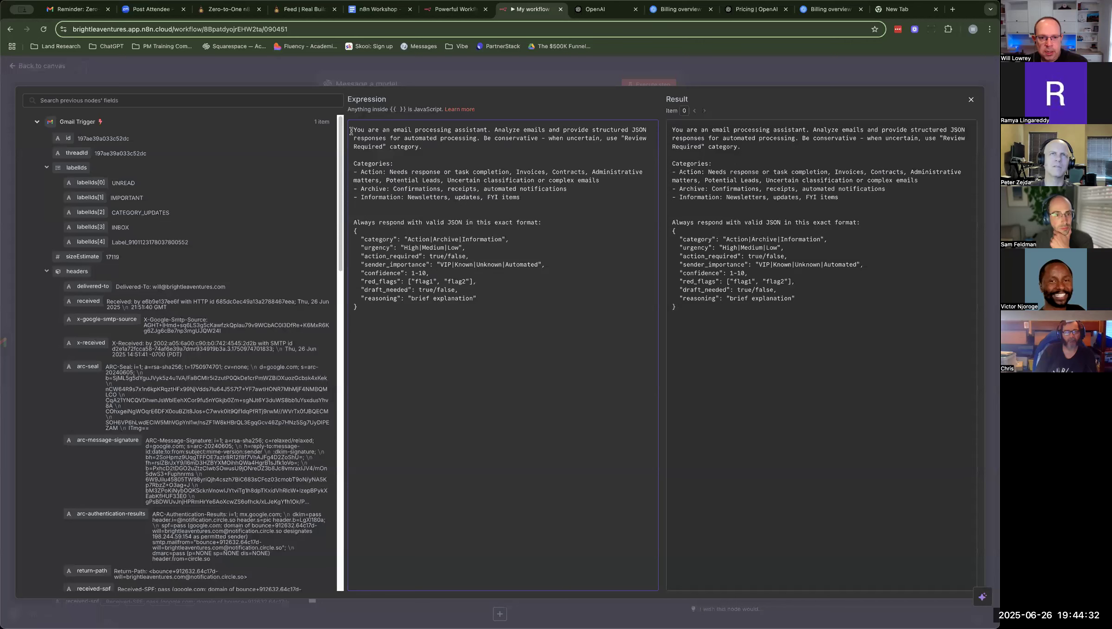
Step: Examine the whole system prompt and its JSON response format in the expression editor, and close the editor
drag(354, 131, 442, 315)
click(440, 316)
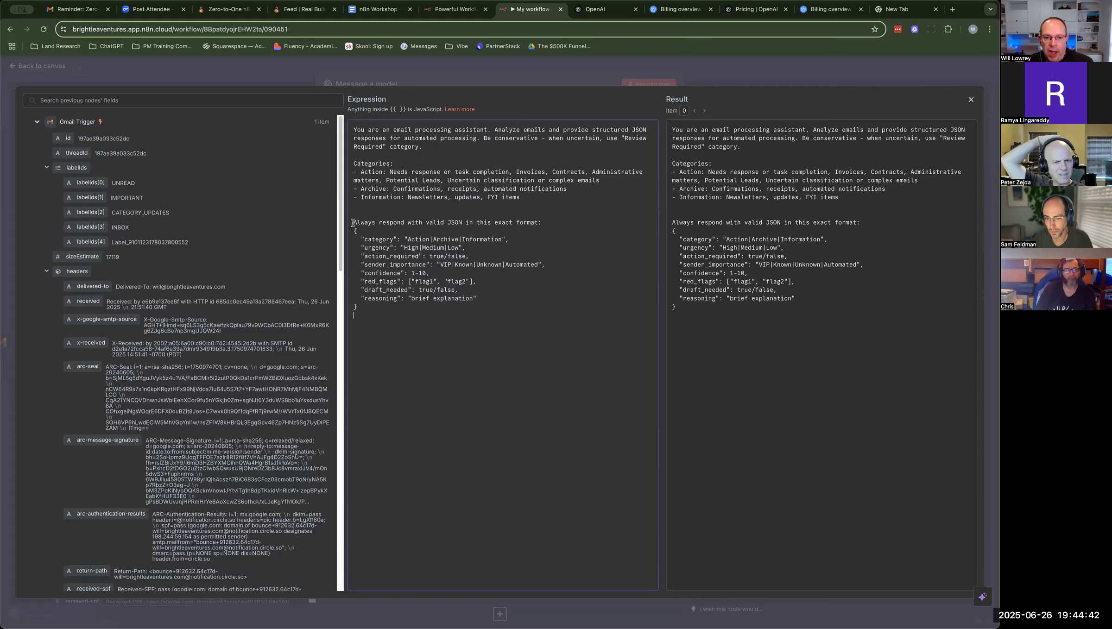
drag(353, 223, 477, 309)
click(474, 310)
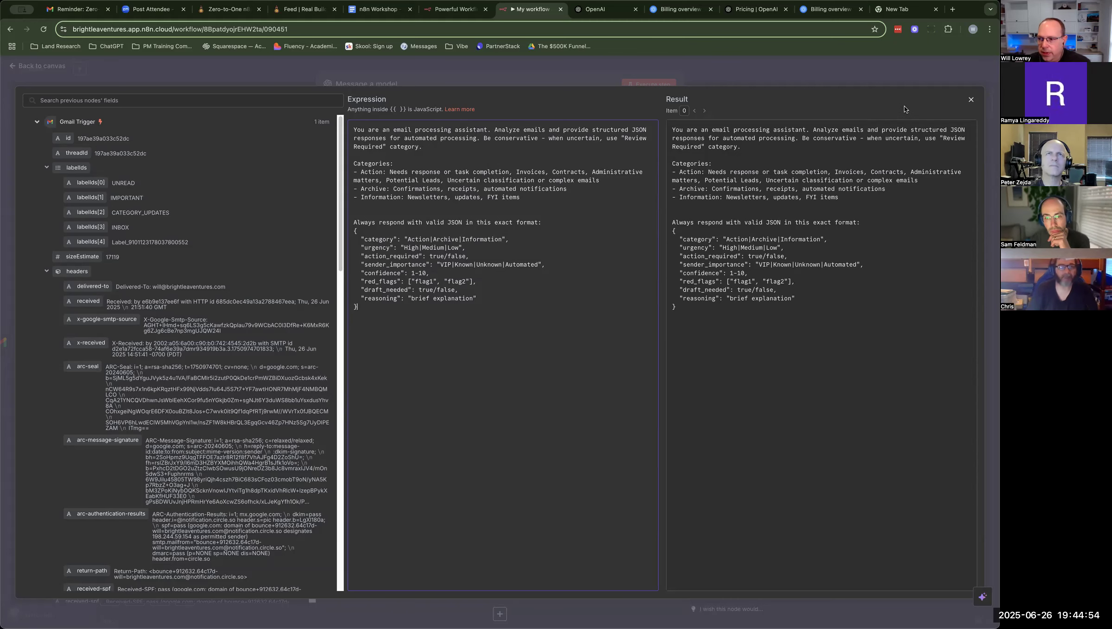
click(970, 100)
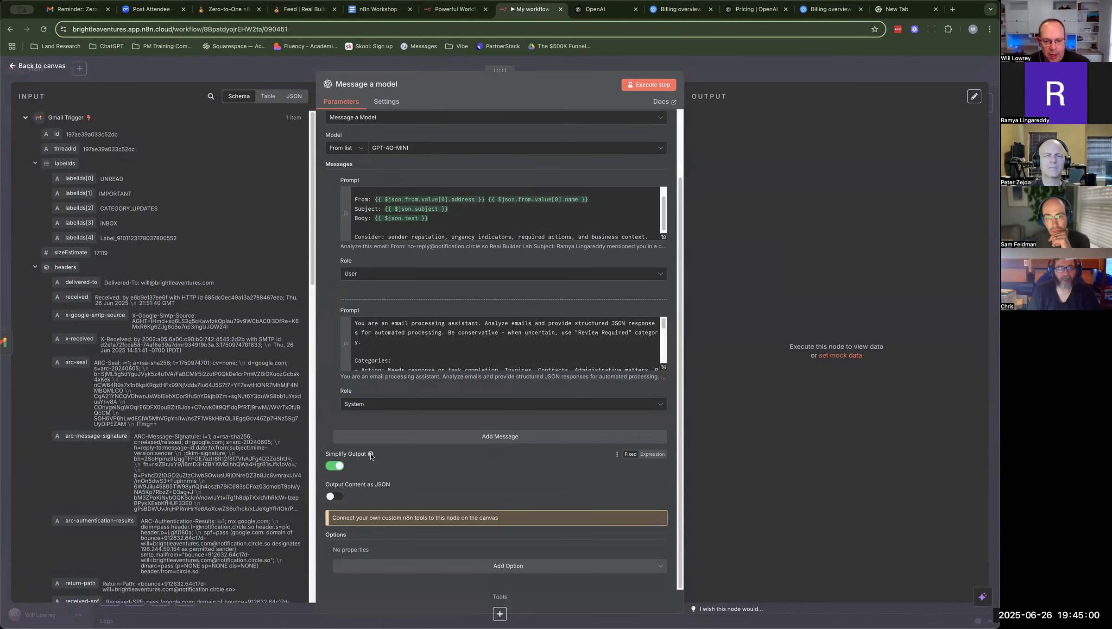
Step: Check the explanation of Simplify Output and turn on Output Content as JSON for the Message a model node
mouse_move(371, 454)
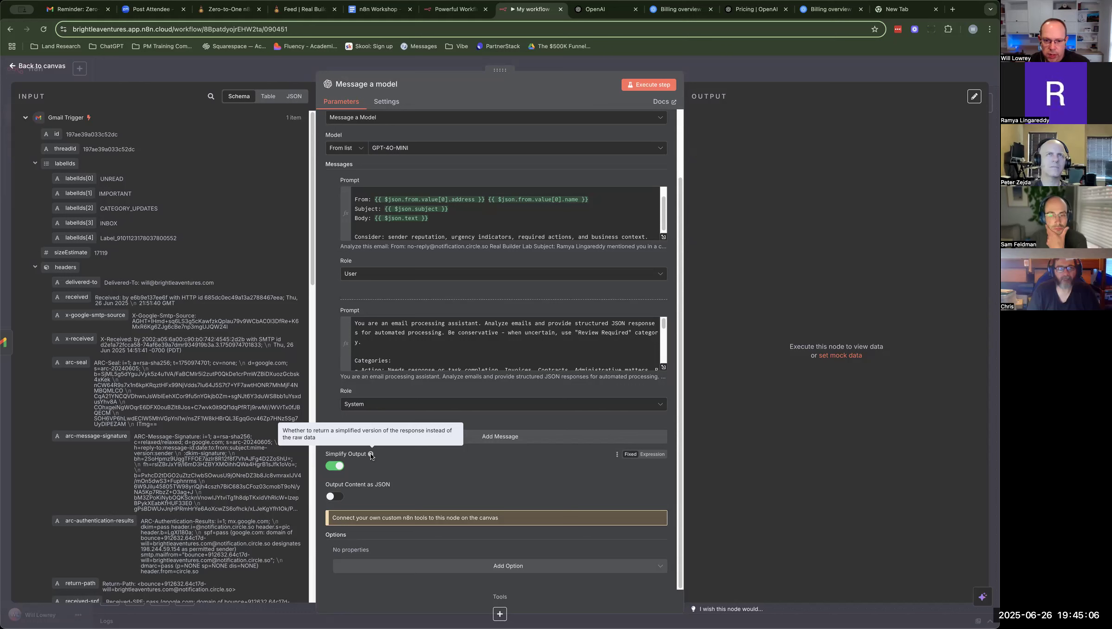
click(336, 497)
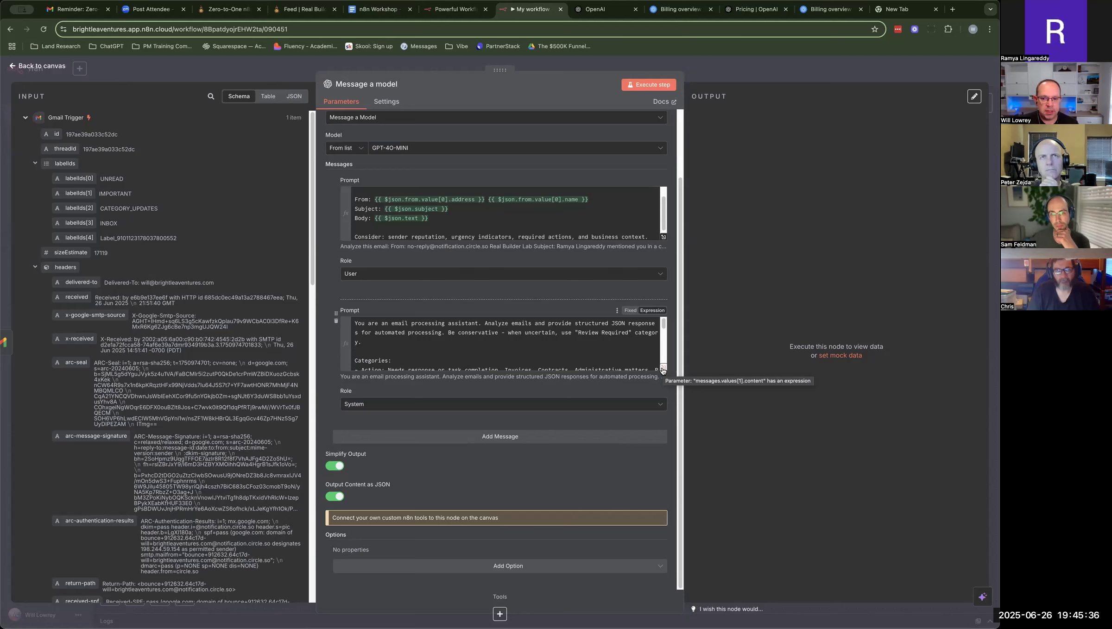
Step: Reopen the system prompt's expression editor and try adding an "ALWAYS VIP:" line with sample senders below the Categories list
scroll(648, 361, down, 1)
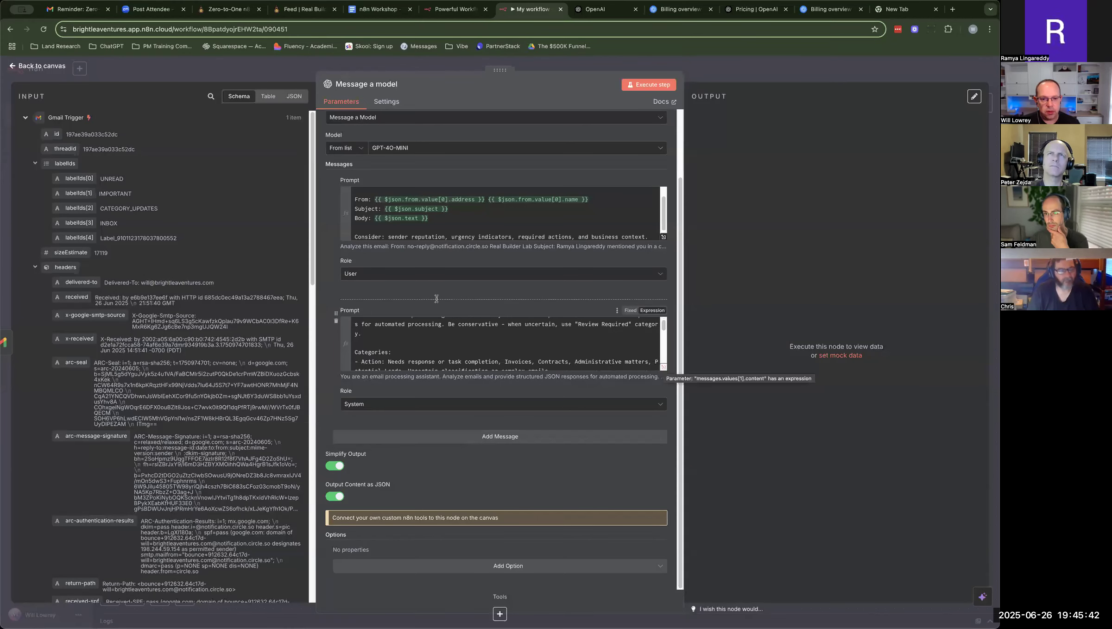
click(663, 367)
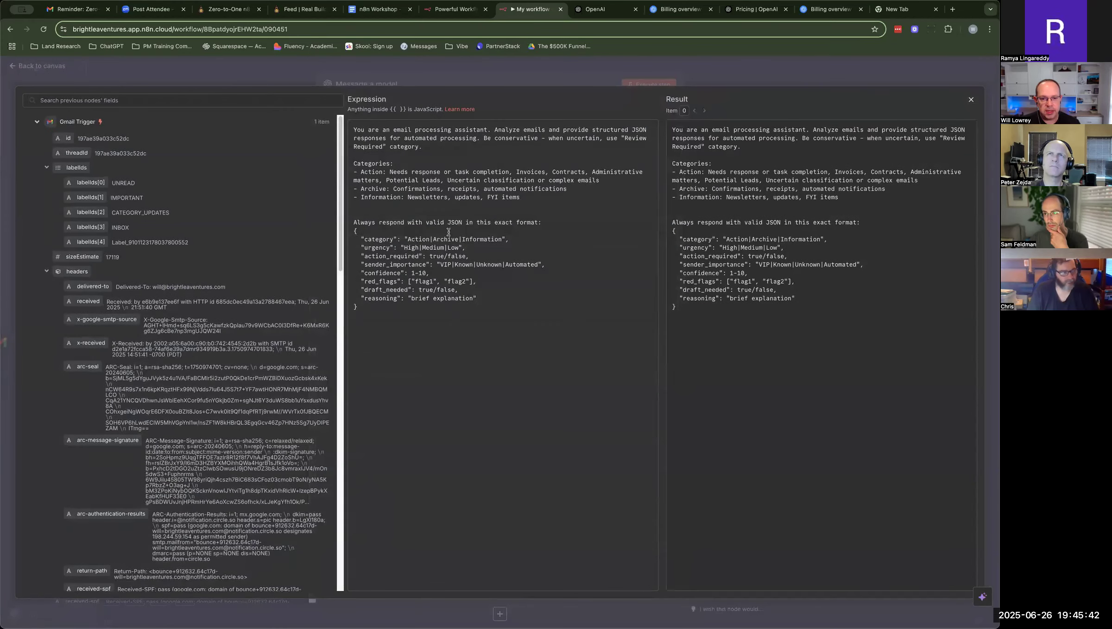
click(401, 204)
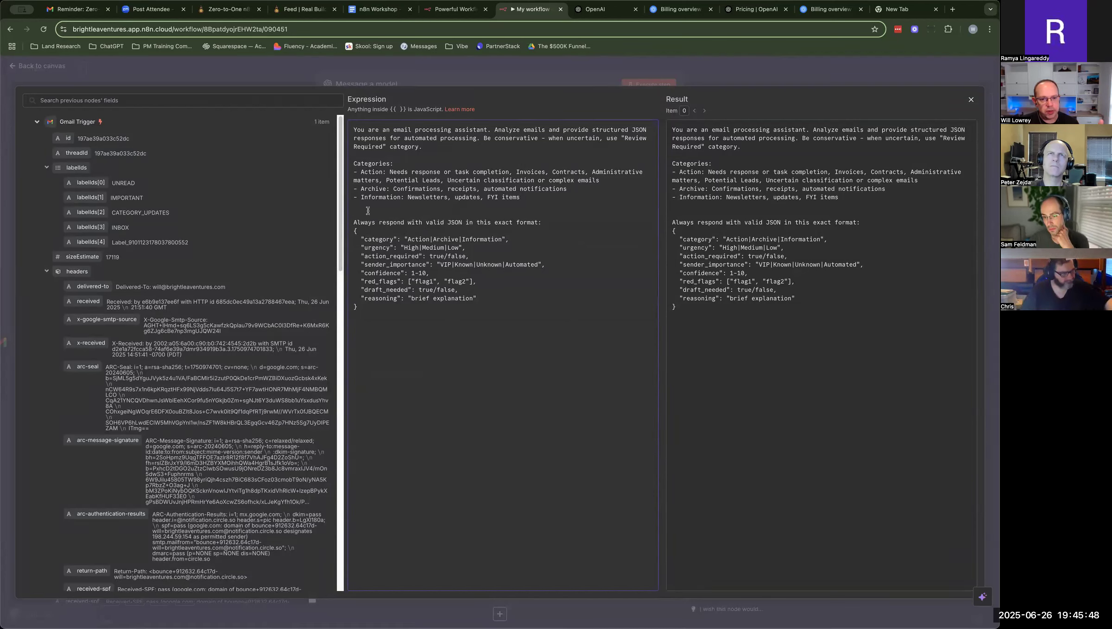
key(Return)
text(VIP)
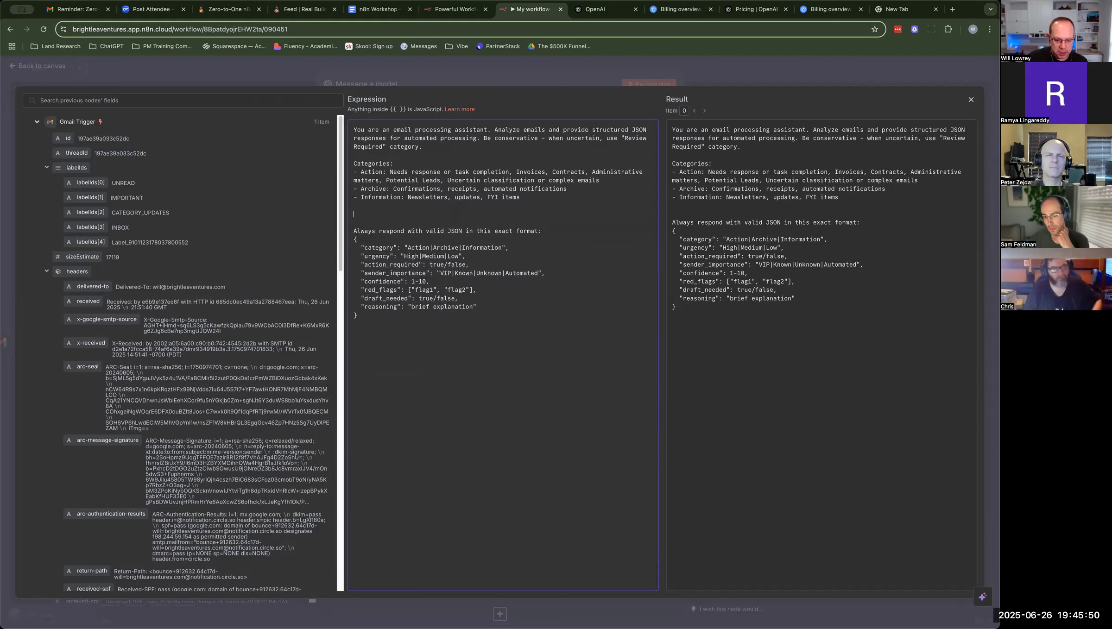
key(BackSpace)
key(BackSpace)
key(BackSpace)
text(ALWAYS VIP: )
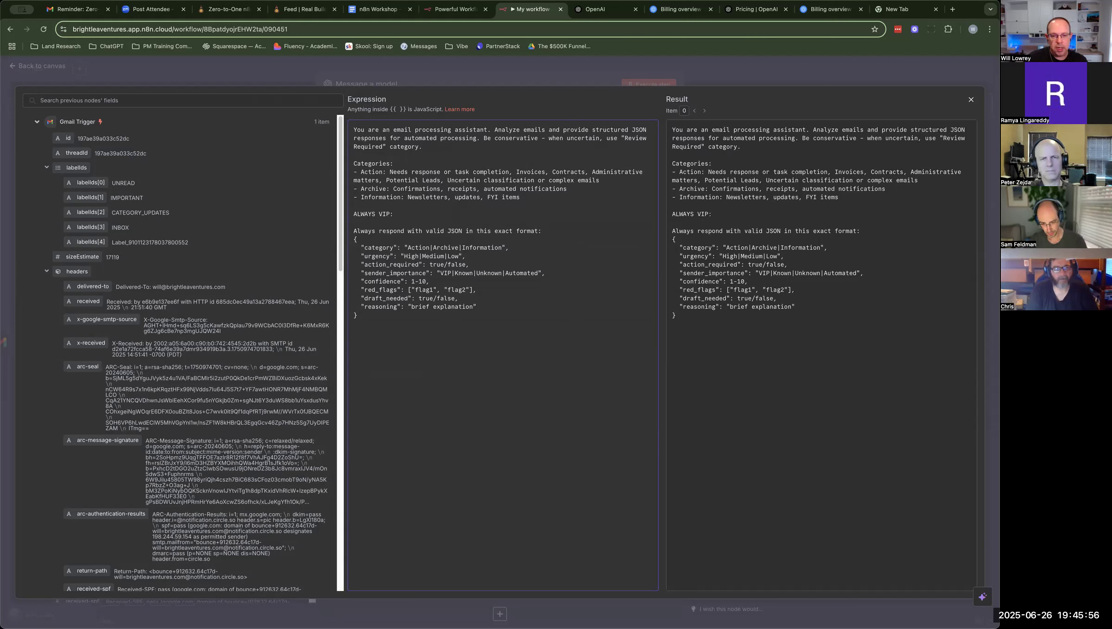
text(sam)
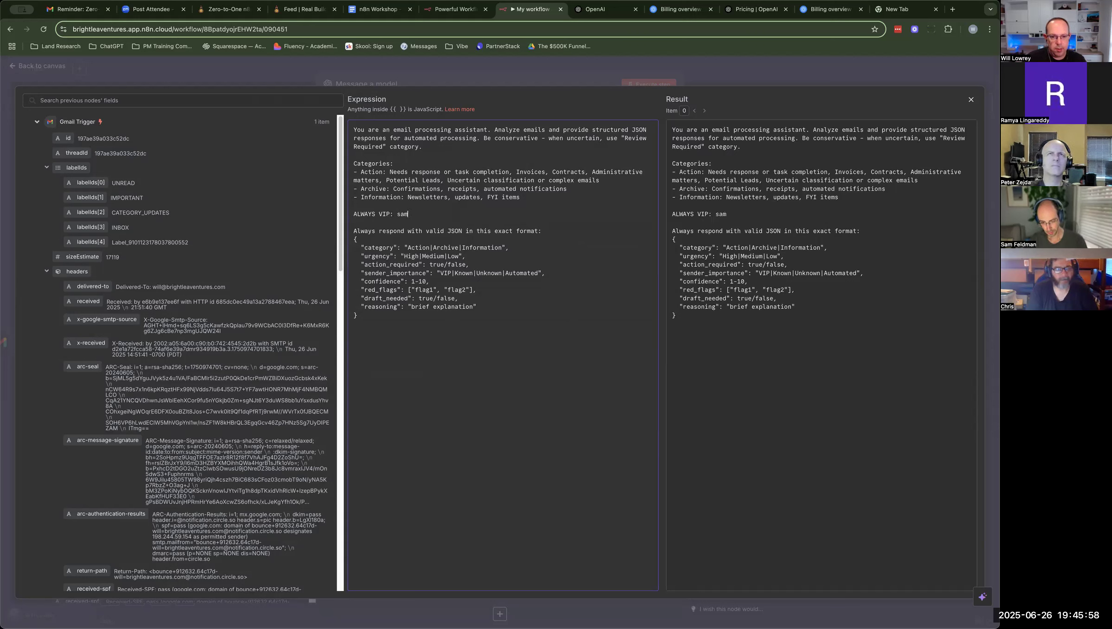
text(@X, pete)
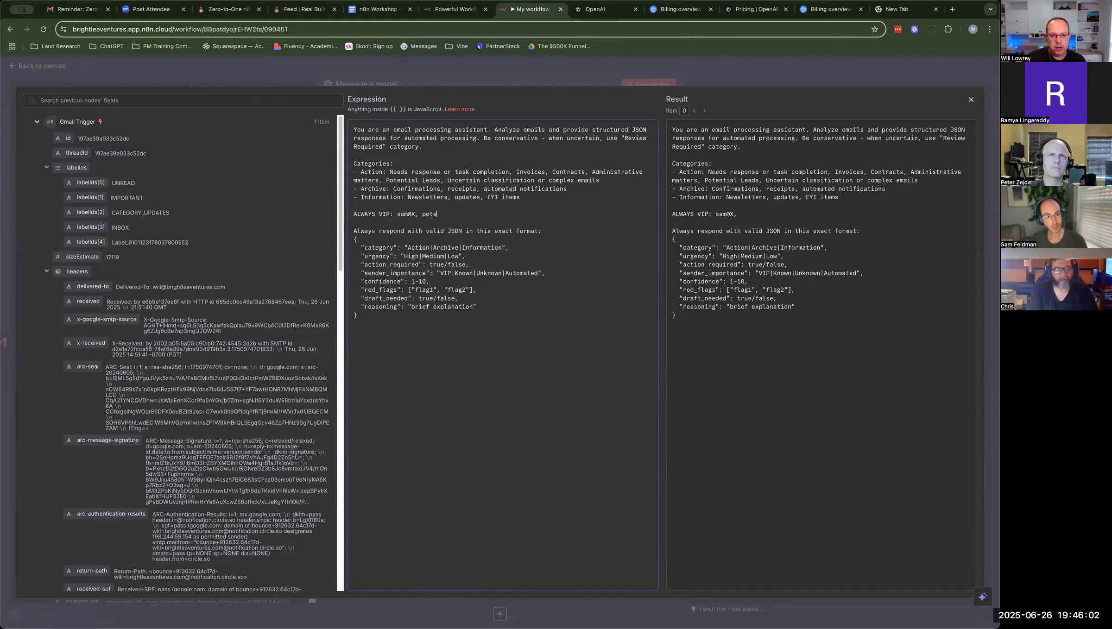
text(r, R)
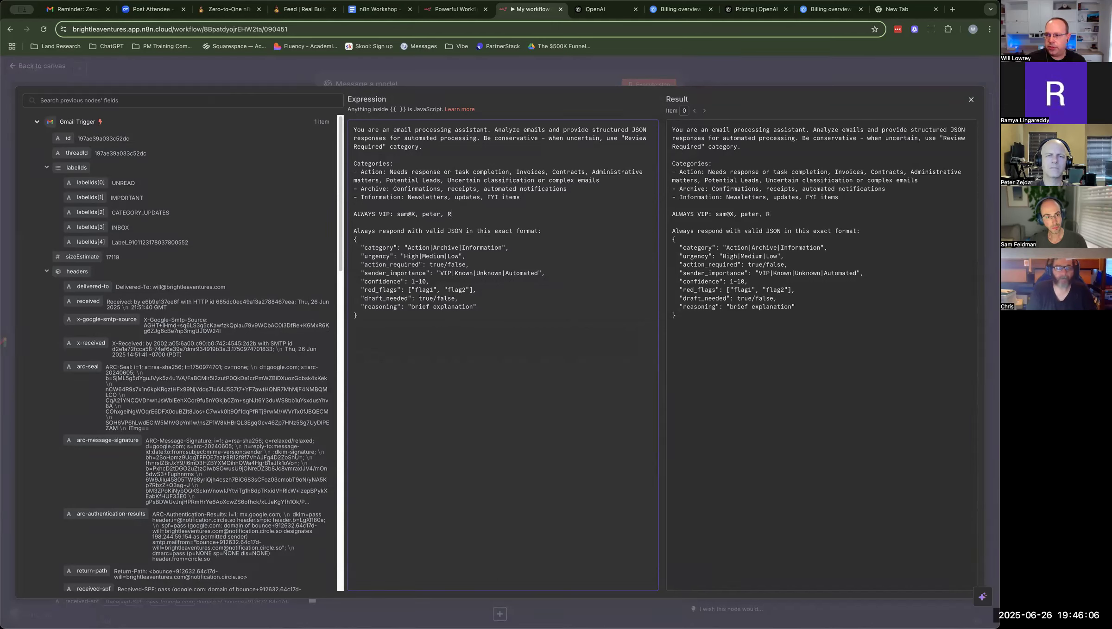
Step: Delete the "ALWAYS VIP:" line from the system prompt and close the expression editor
drag(357, 213, 452, 214)
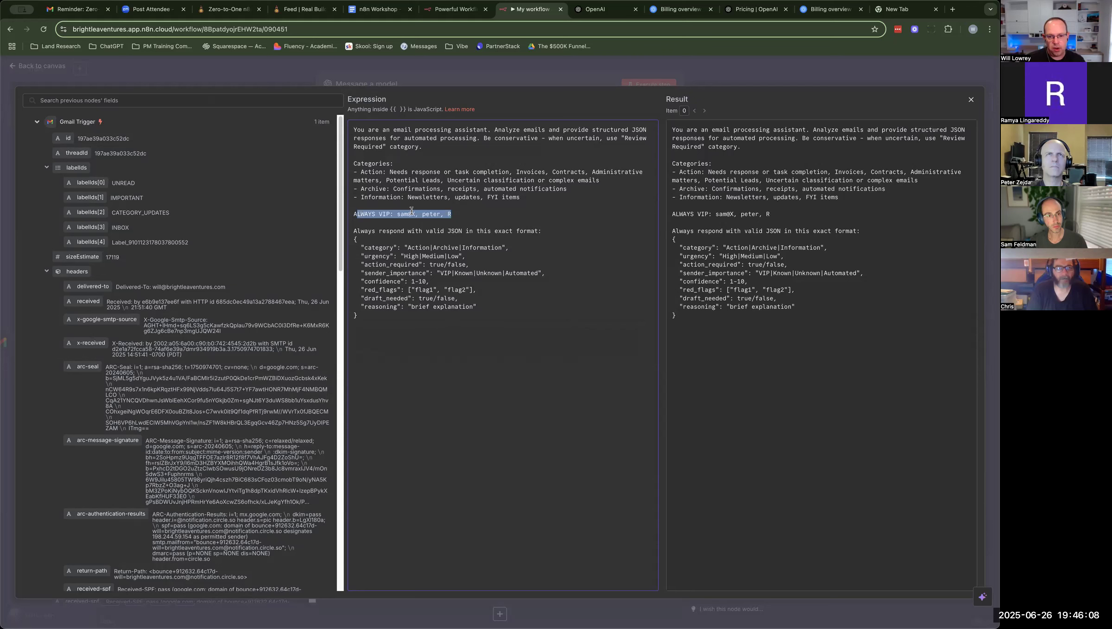
key(BackSpace)
key(BackSpace)
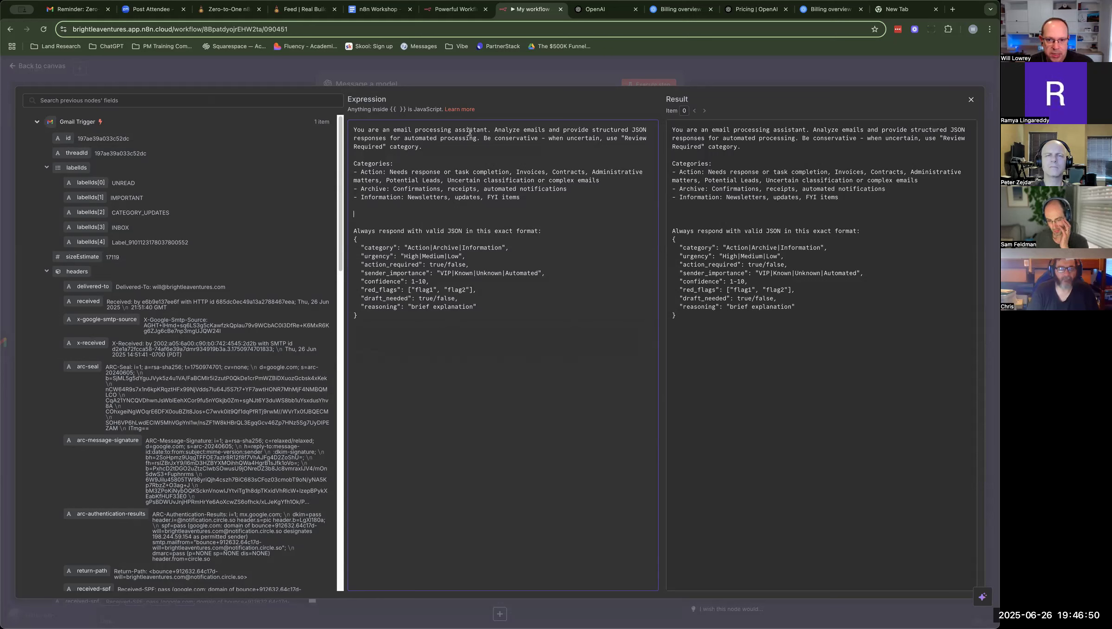
click(970, 104)
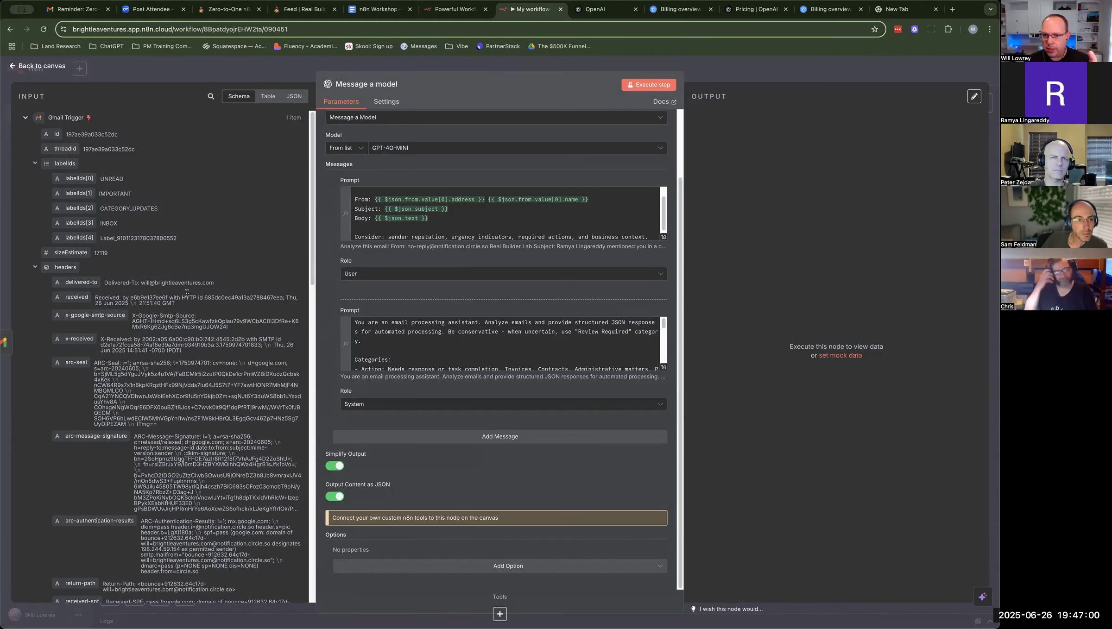
Step: Add the Maximum Number of Tokens option to the Message a model node and set it to 1000
scroll(176, 249, down, 2)
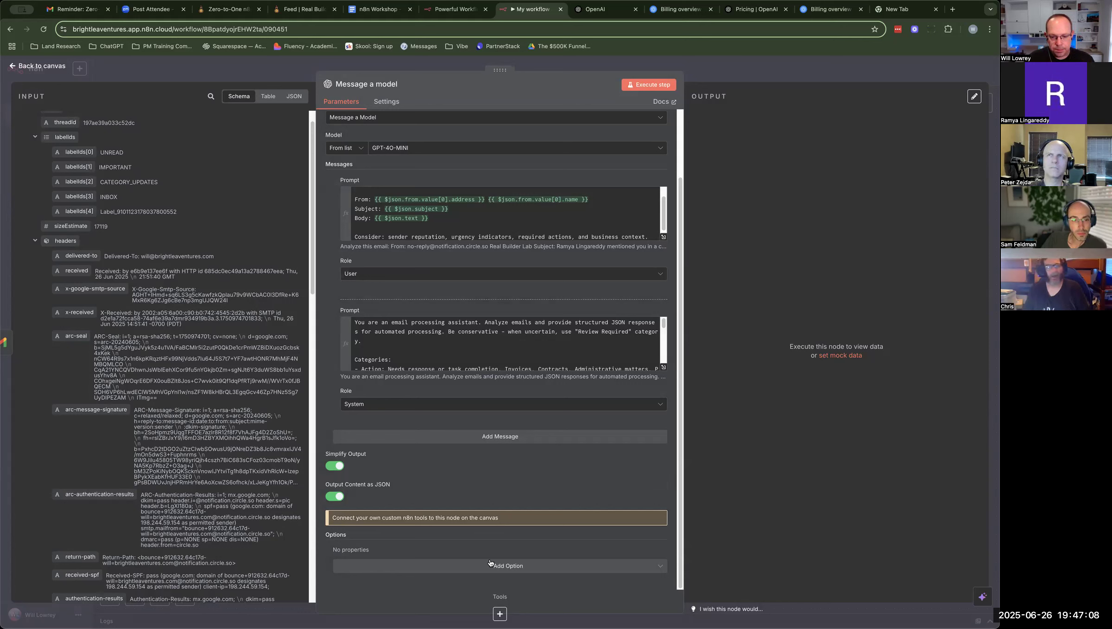
click(505, 568)
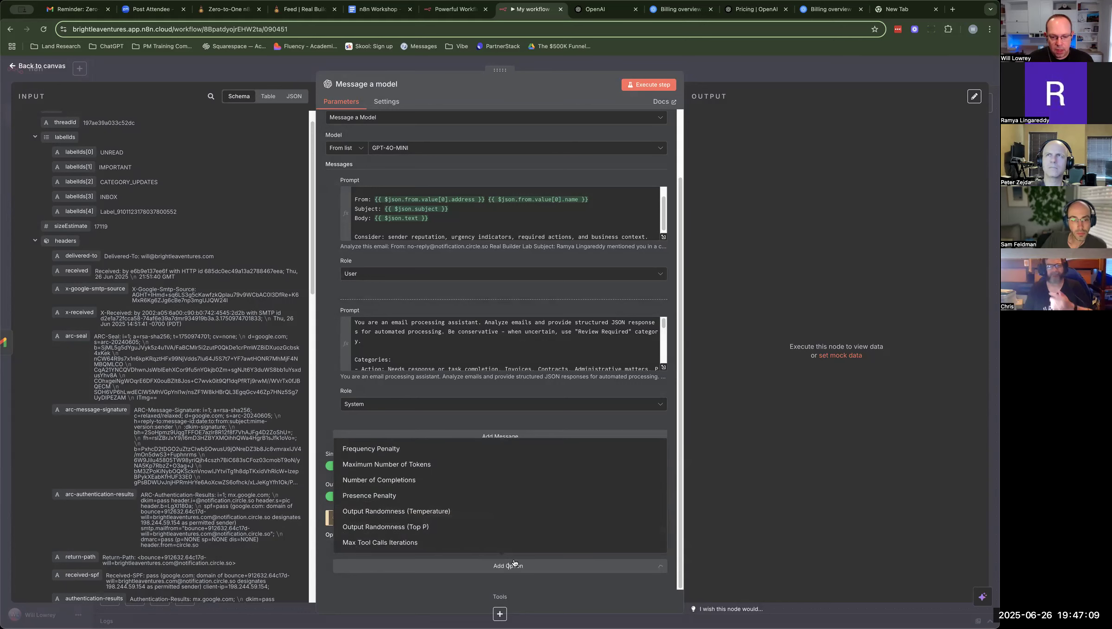
click(448, 465)
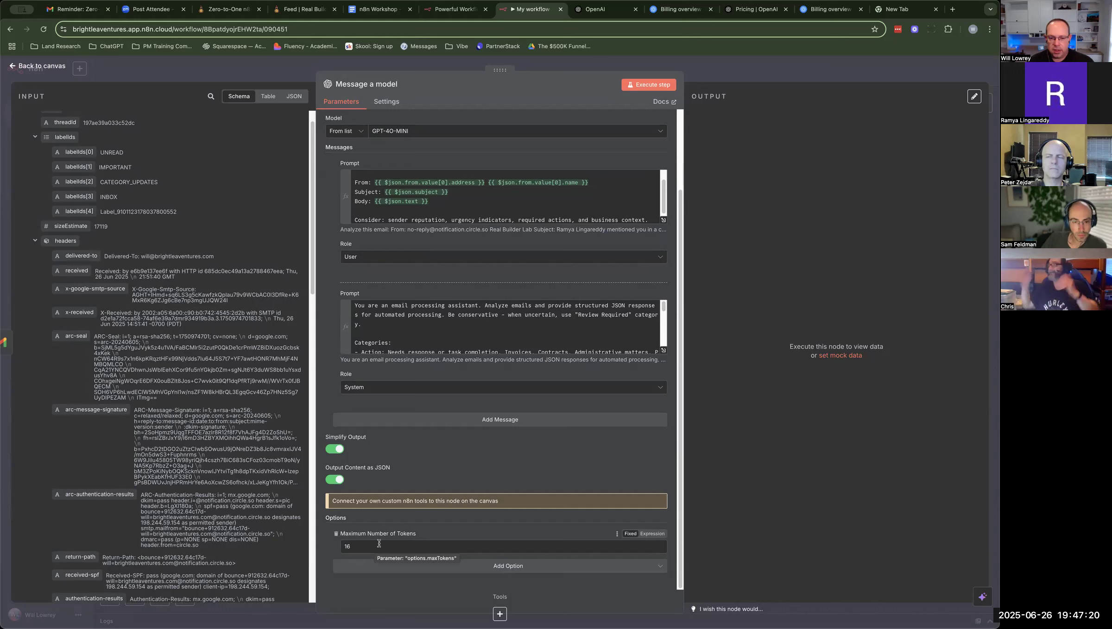
drag(365, 545, 337, 547)
text(1000)
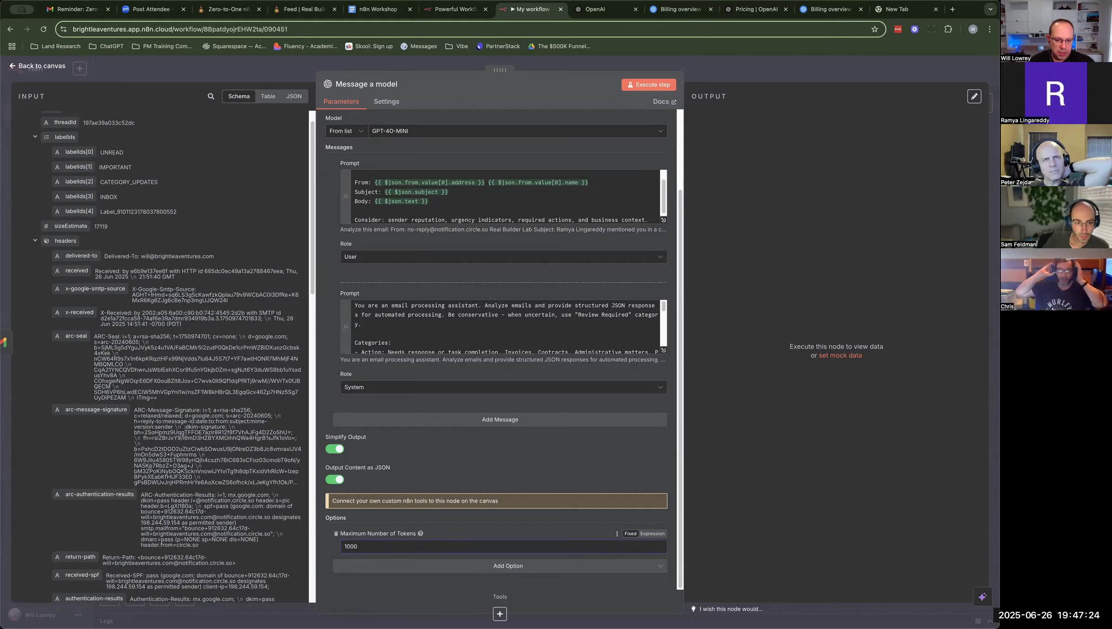
Step: Add the Output Randomness (Temperature) option, set it to 0.1, and check its explanation
click(520, 568)
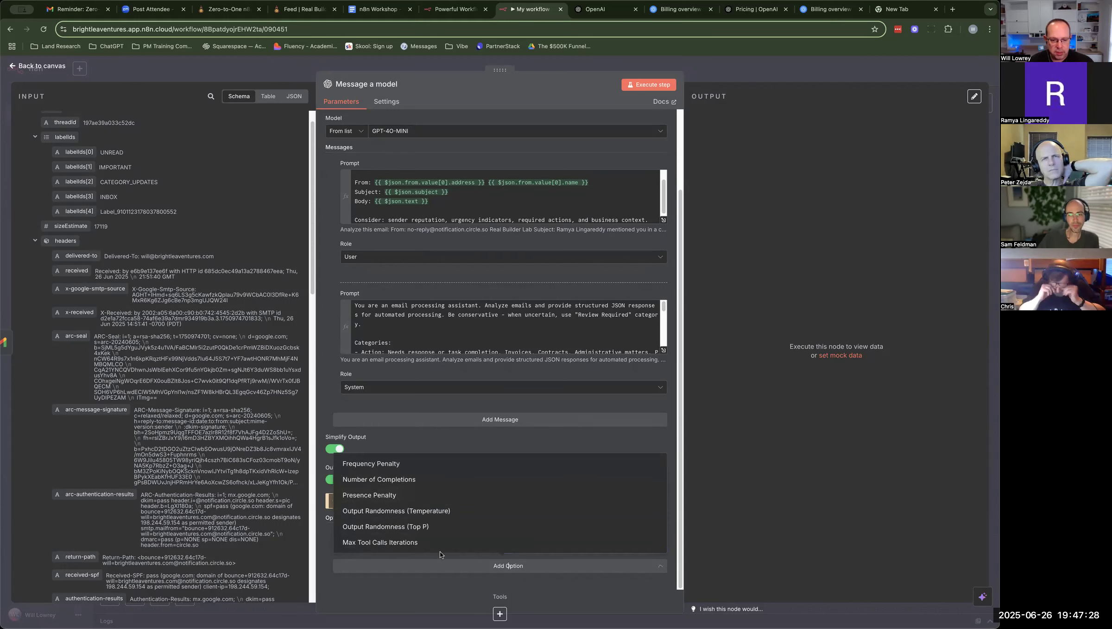
click(375, 511)
scroll(391, 554, down, 1)
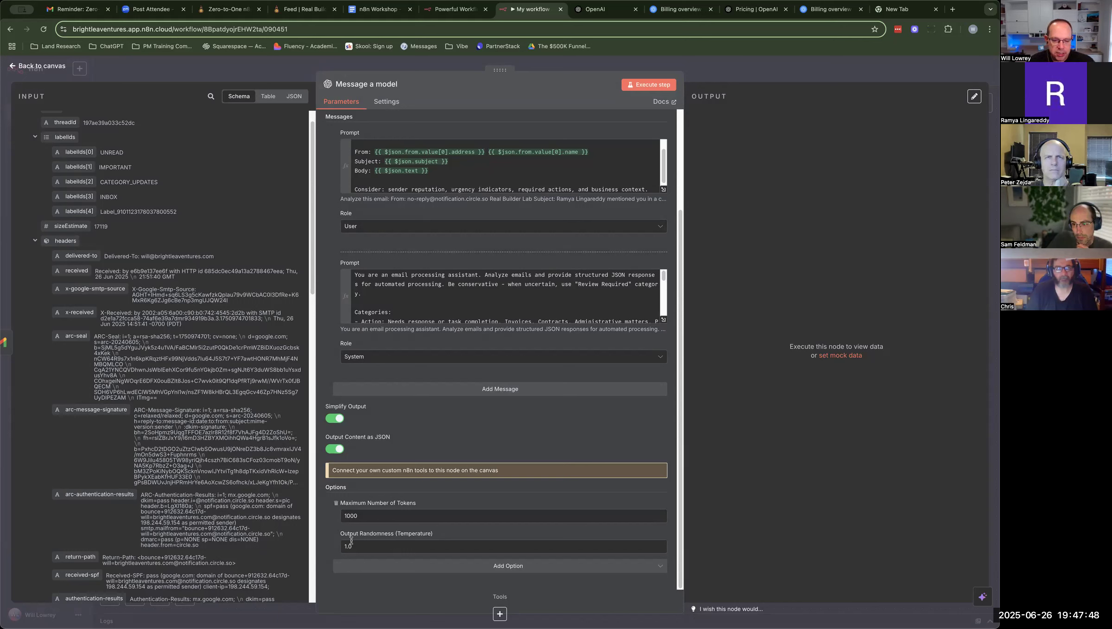
drag(356, 546, 336, 547)
text(0.1)
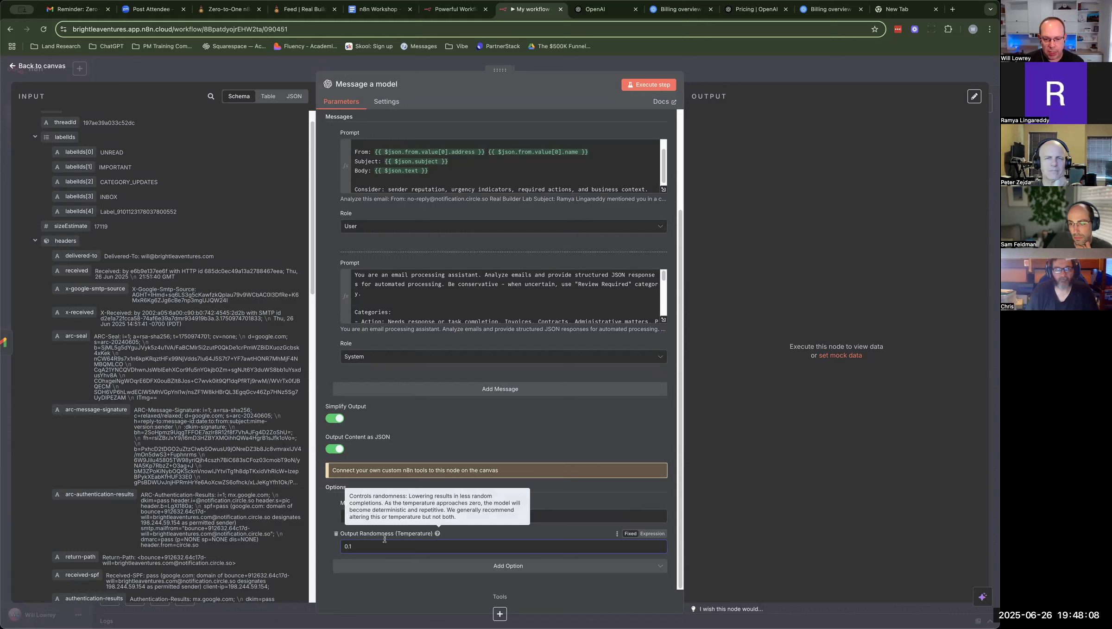
mouse_move(438, 534)
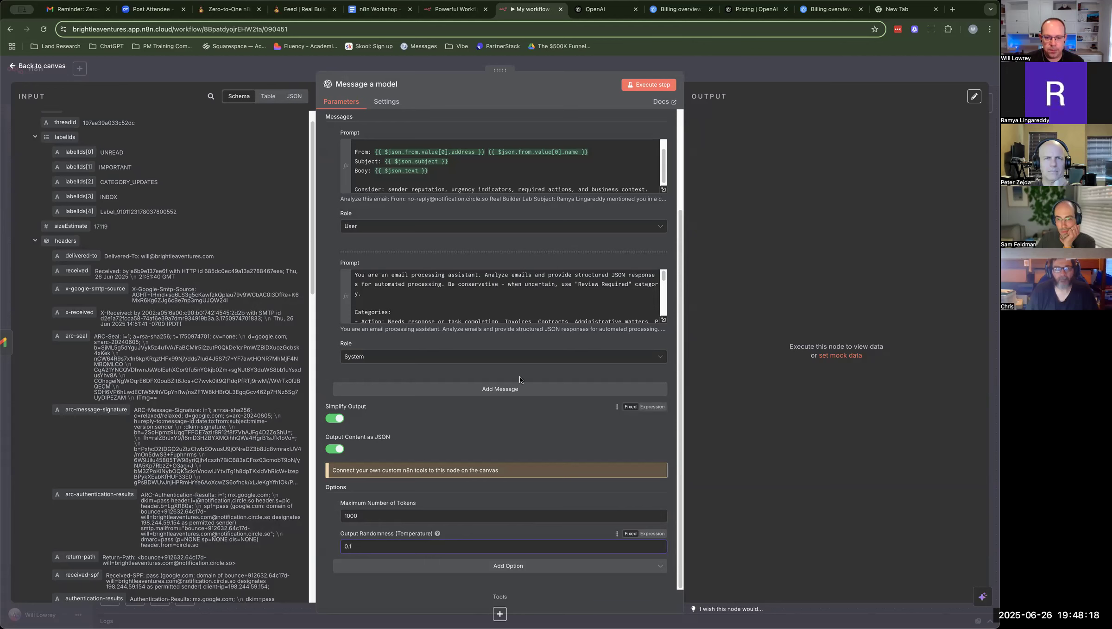
Step: Execute the Message a model step and pin its output data after viewing it as JSON and returning to Schema view
click(654, 86)
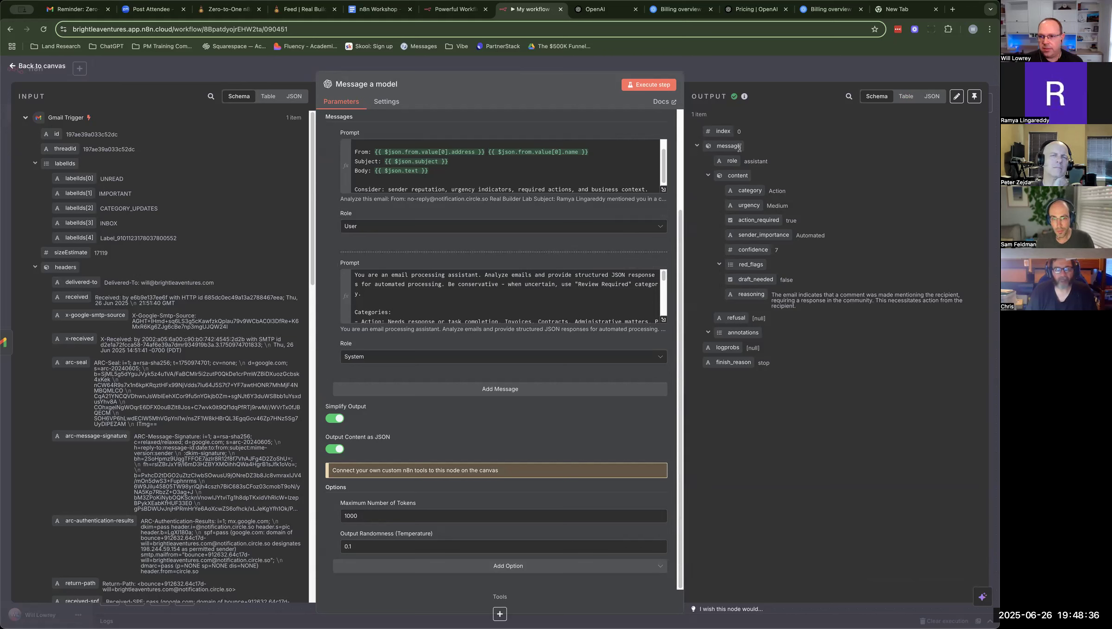
click(932, 96)
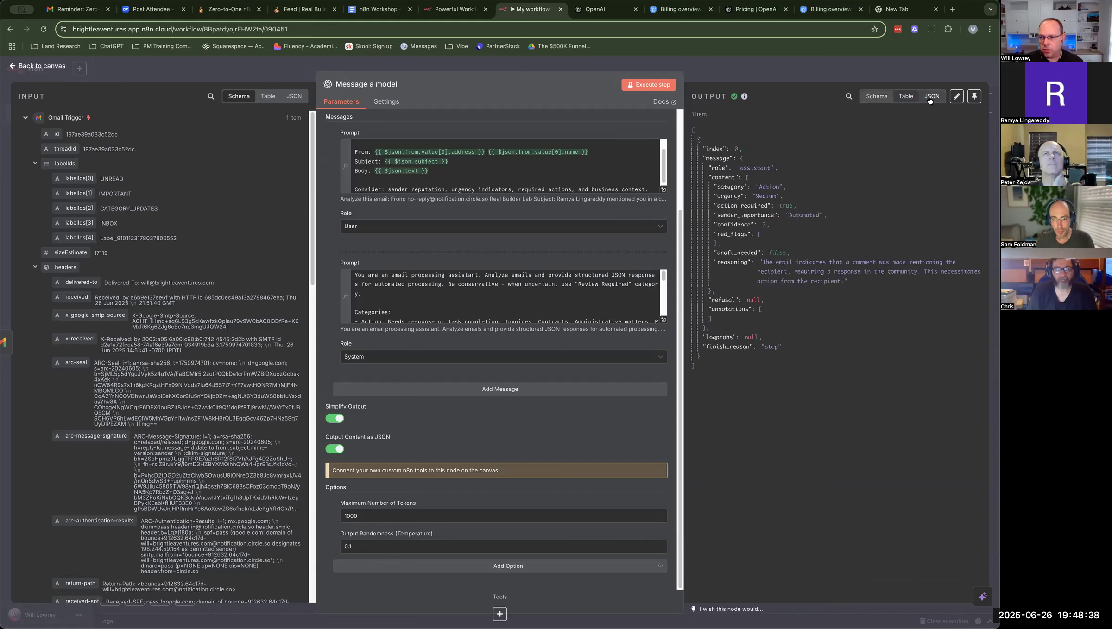
click(877, 96)
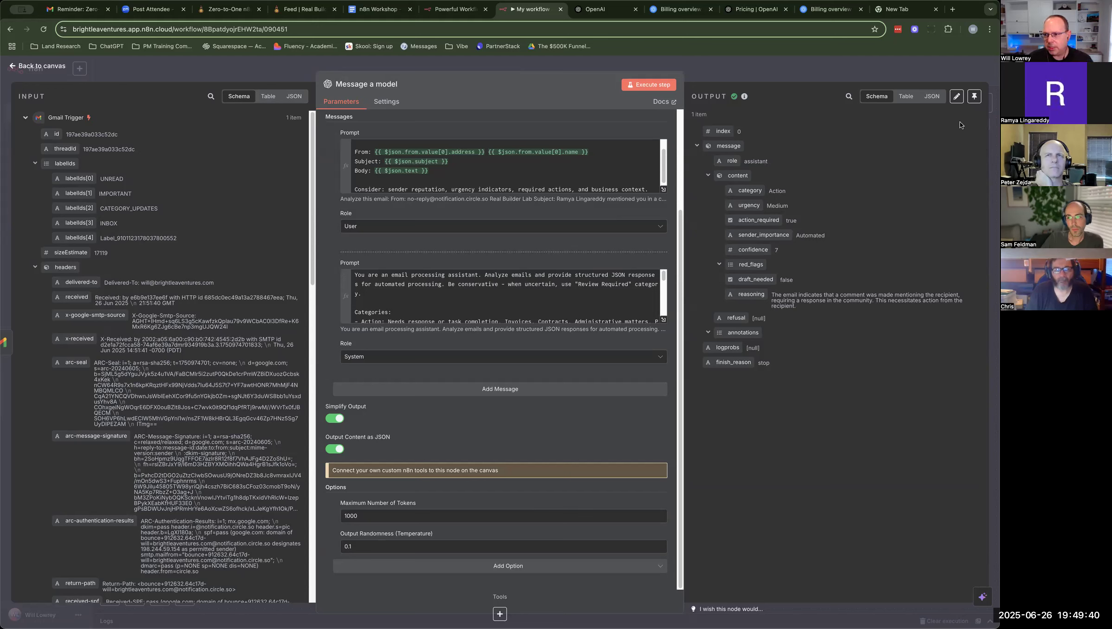
click(974, 98)
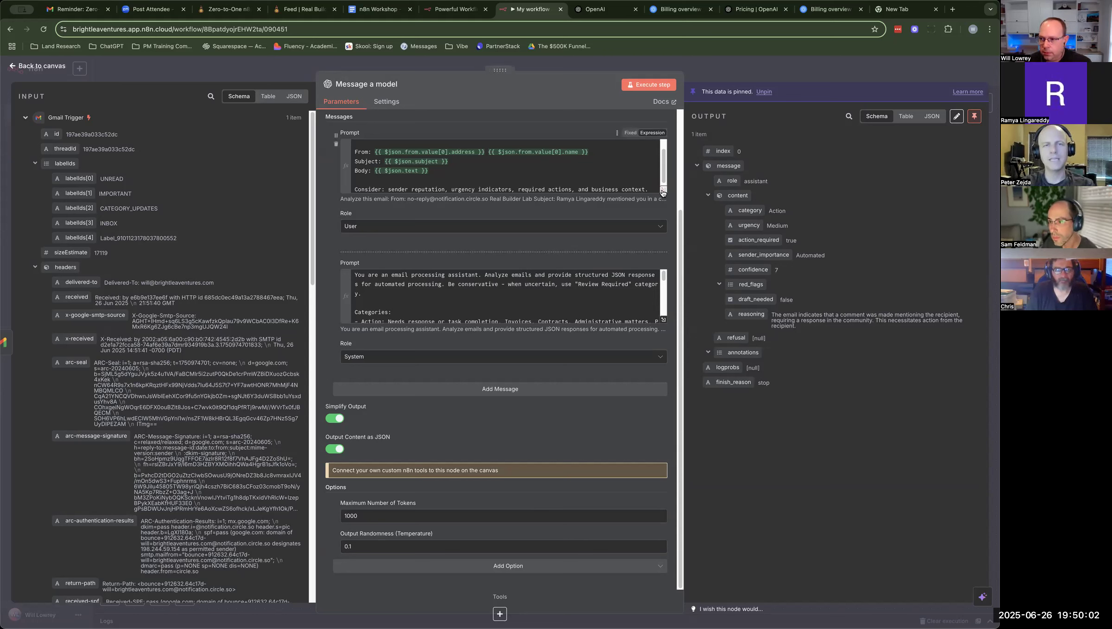
Step: Reopen the system prompt's expression editor, examine the reasoning field, assistant role and "Review Required" instruction, and close the editor
scroll(611, 182, down, 1)
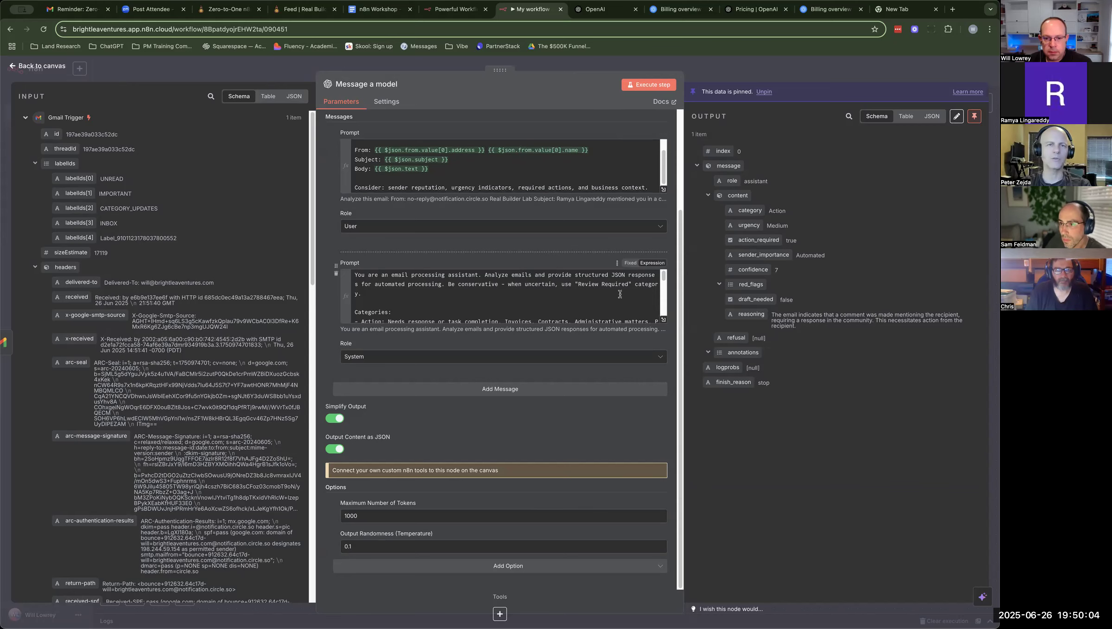
click(662, 321)
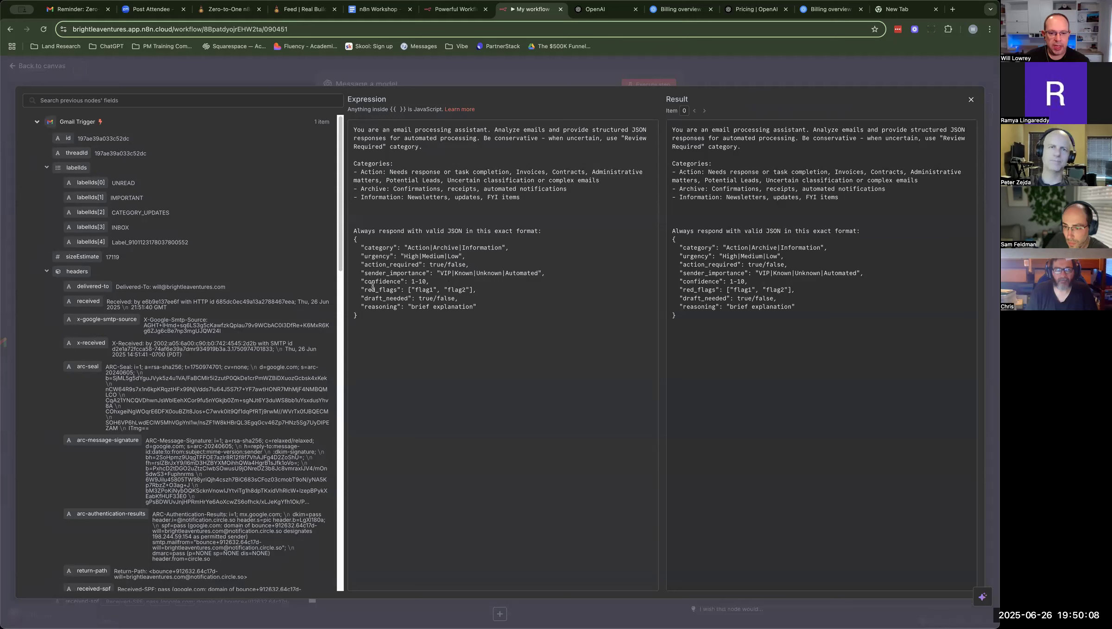
drag(408, 309, 477, 307)
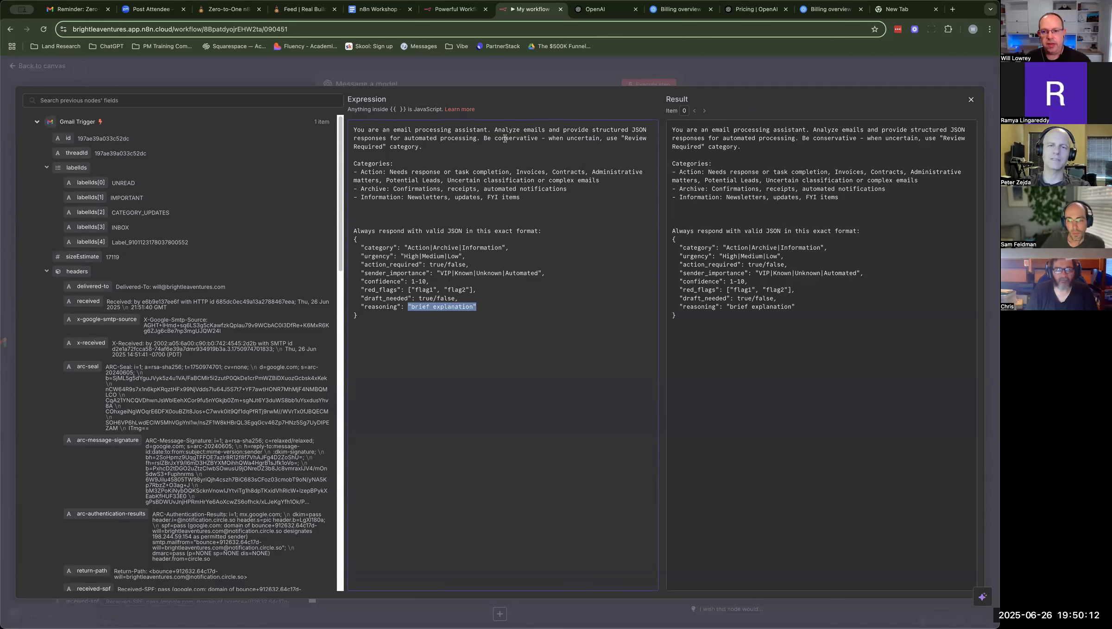
drag(354, 129, 518, 133)
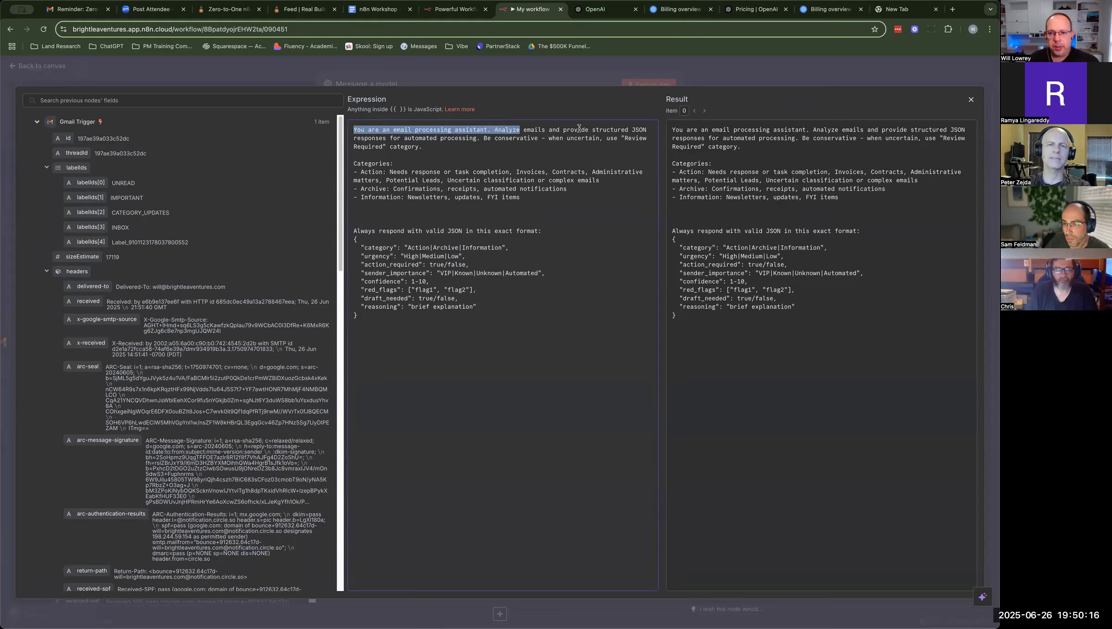
click(378, 139)
click(439, 139)
mouse_move(483, 138)
mouse_down()
mouse_move(621, 139)
mouse_move(473, 151)
mouse_up()
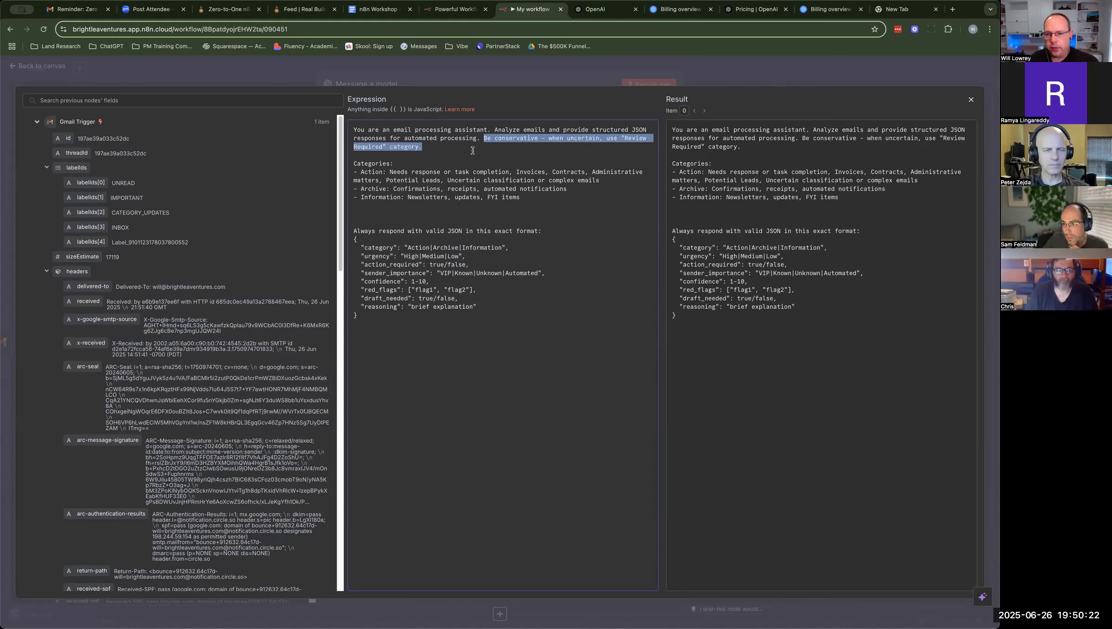
click(424, 157)
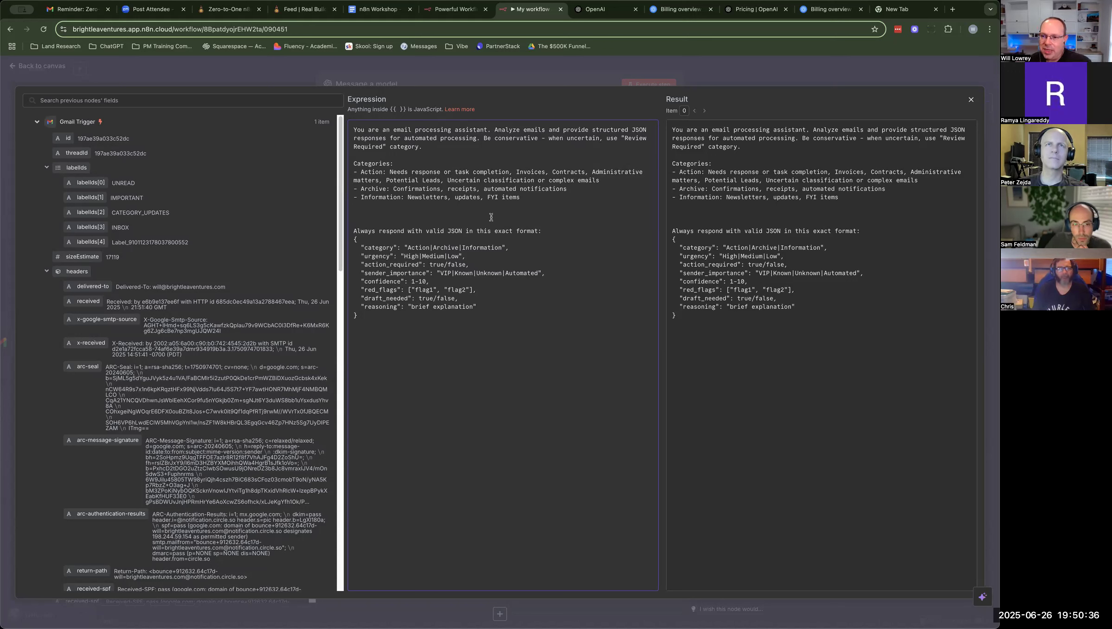
click(971, 100)
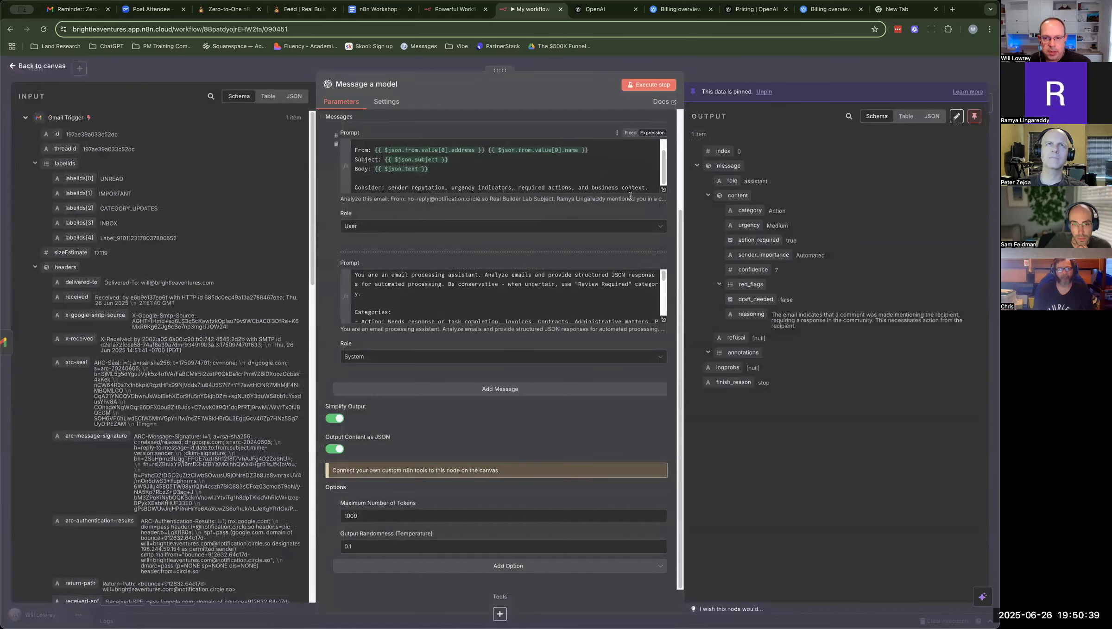
Step: Open the user prompt's expression editor, examine the "Consider" line listing the email evaluation criteria, and close the editor
click(664, 190)
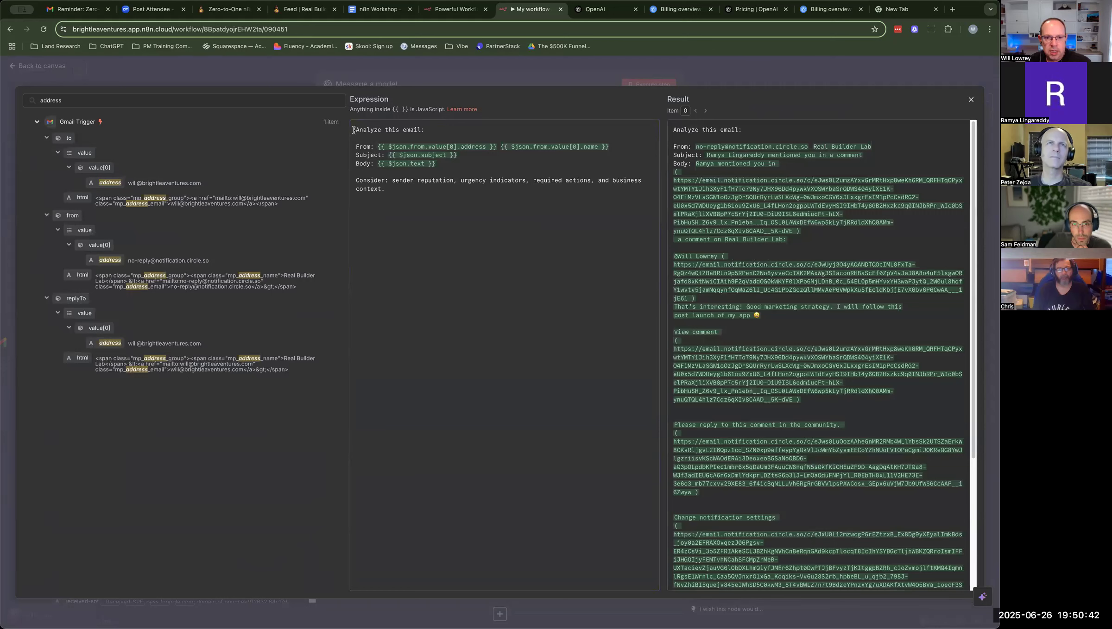
drag(392, 183, 445, 193)
click(440, 198)
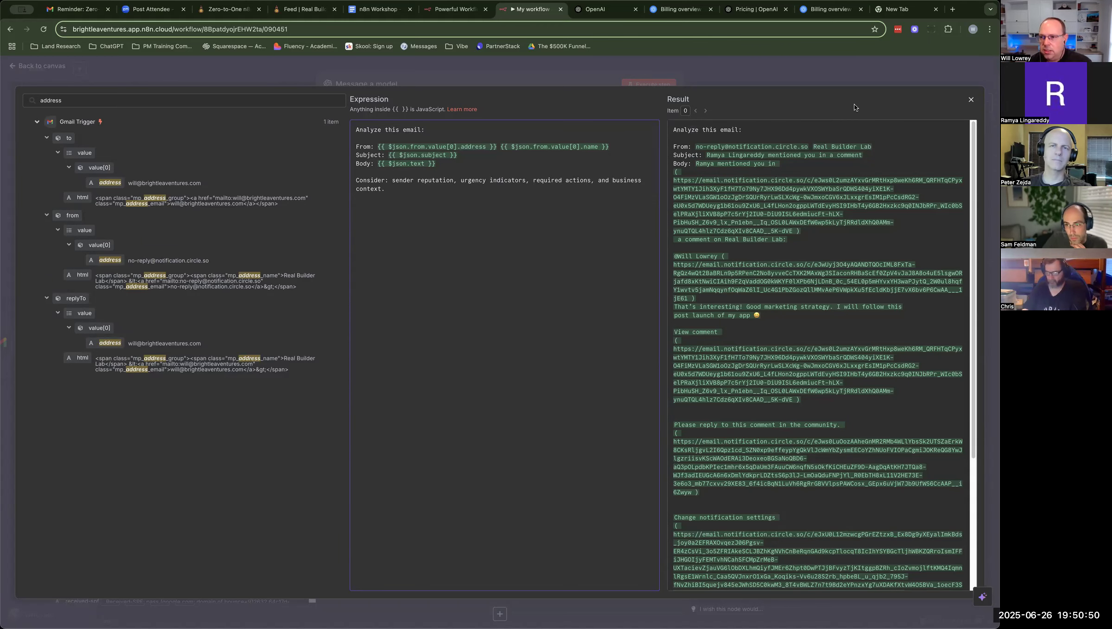
click(972, 100)
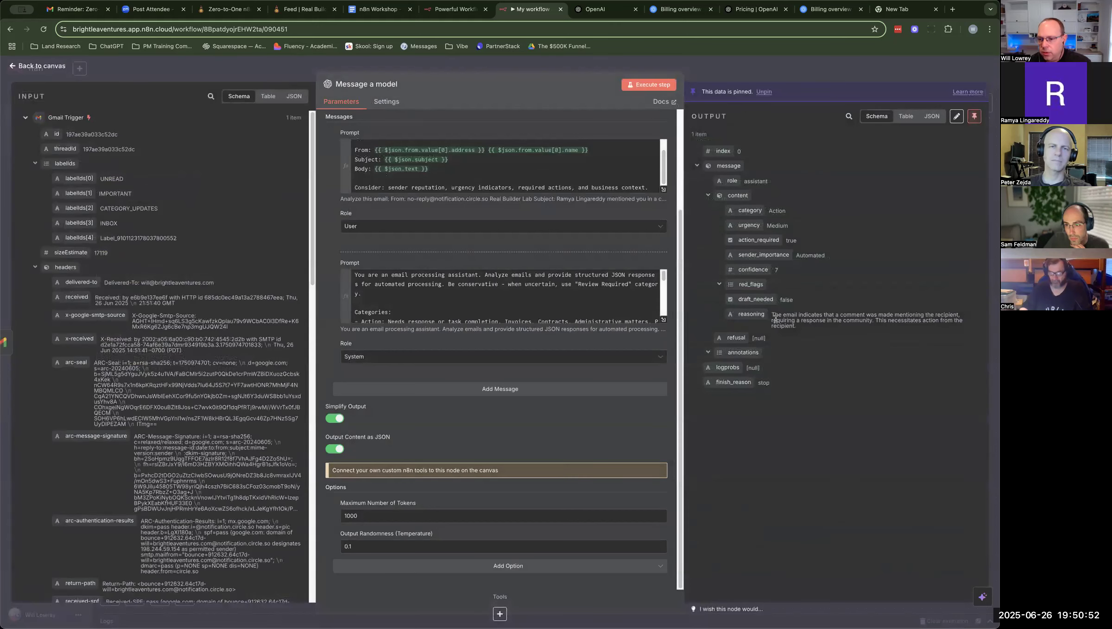
Step: Examine the reasoning text in the pinned output and compare the data in JSON, Table and Schema views, ending in Table view
drag(772, 315, 802, 326)
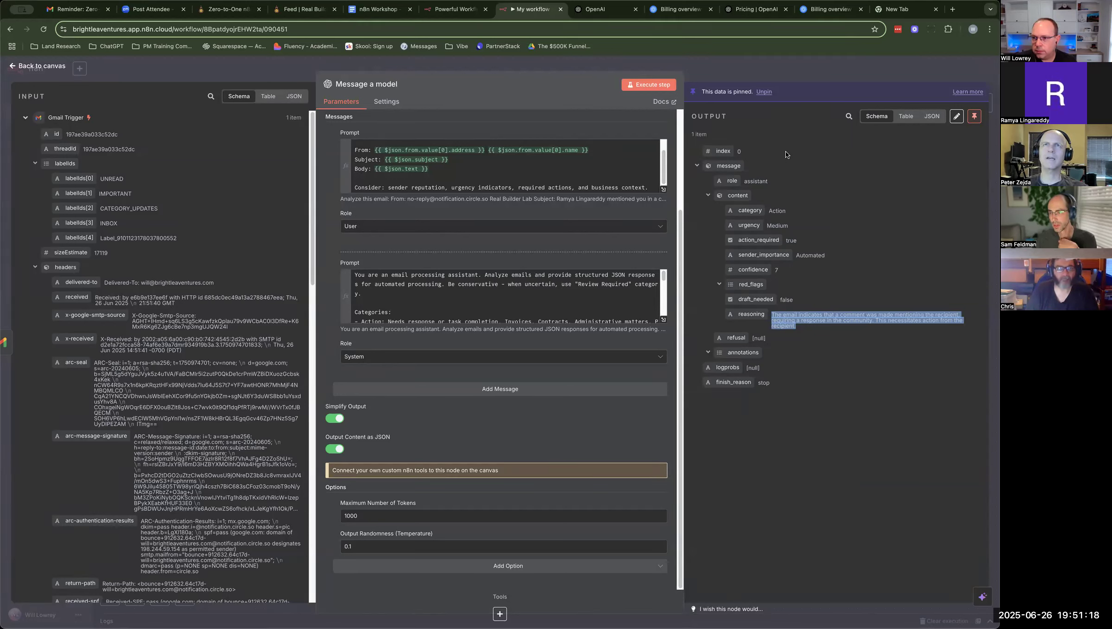
click(907, 118)
click(926, 118)
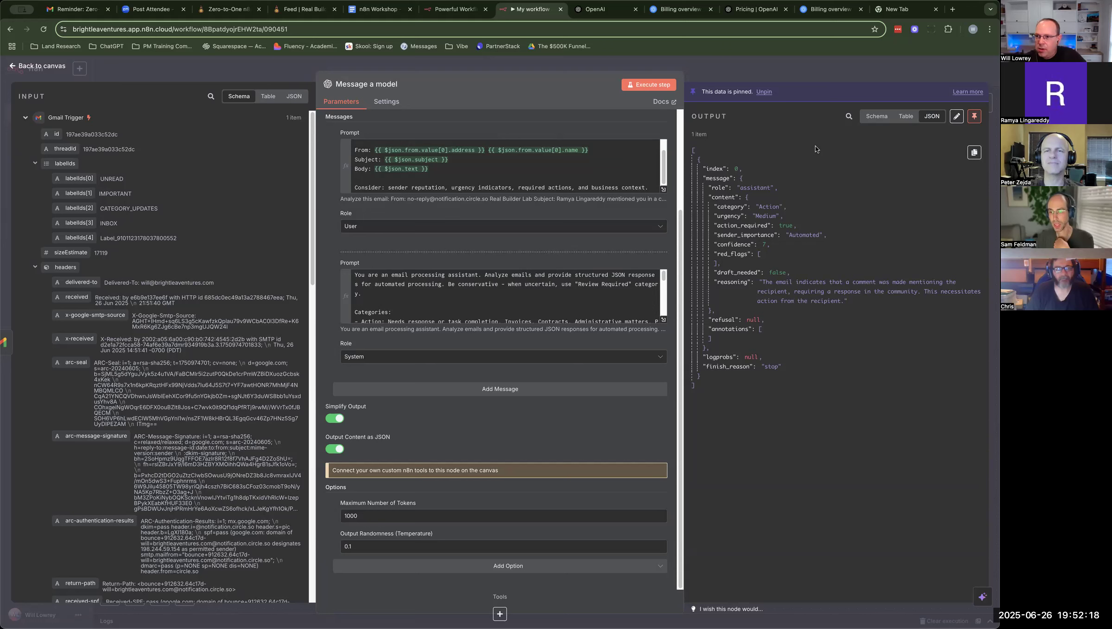
click(907, 117)
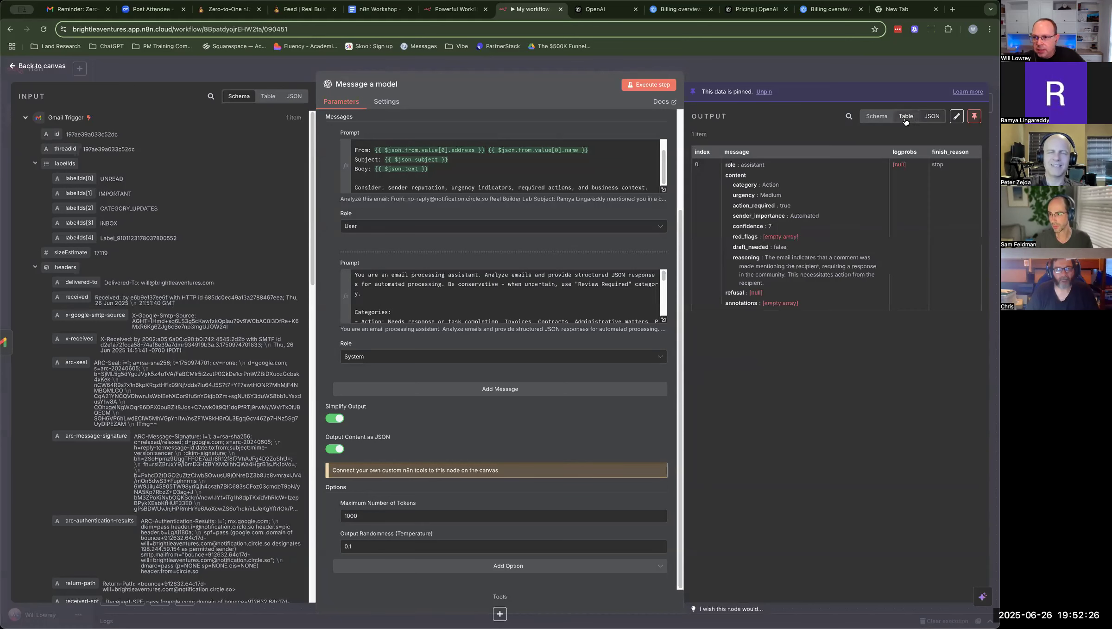
click(871, 119)
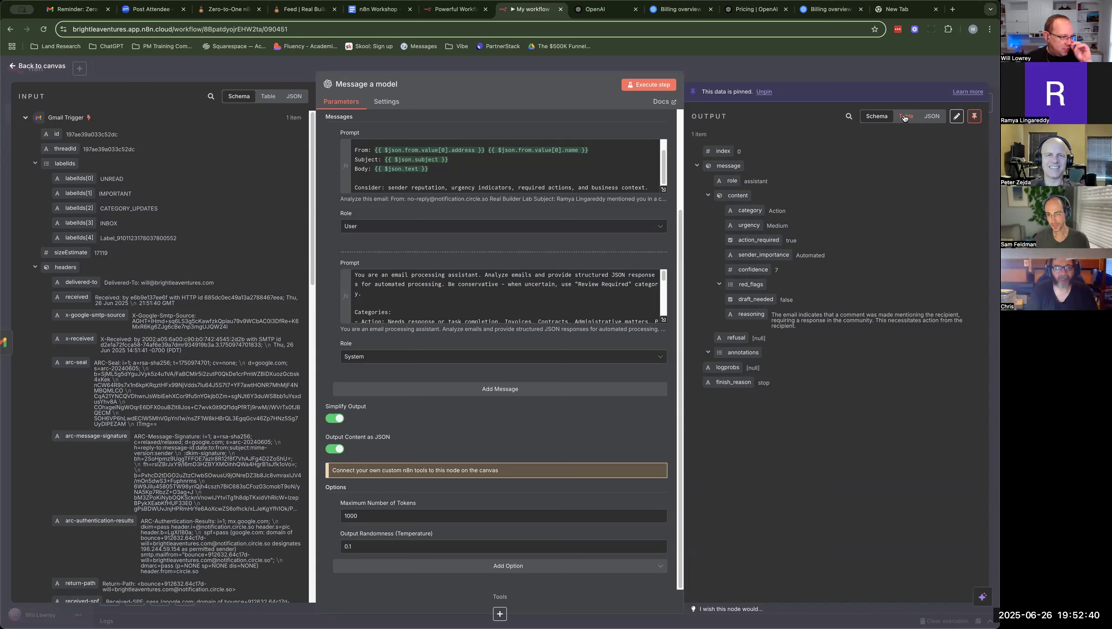
click(926, 121)
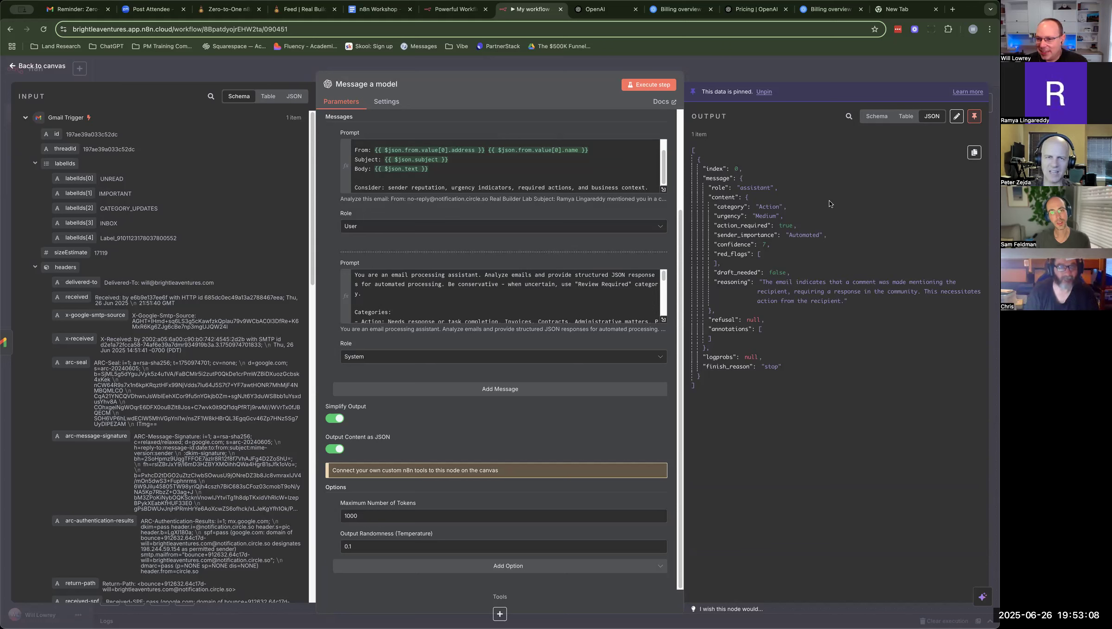
click(906, 116)
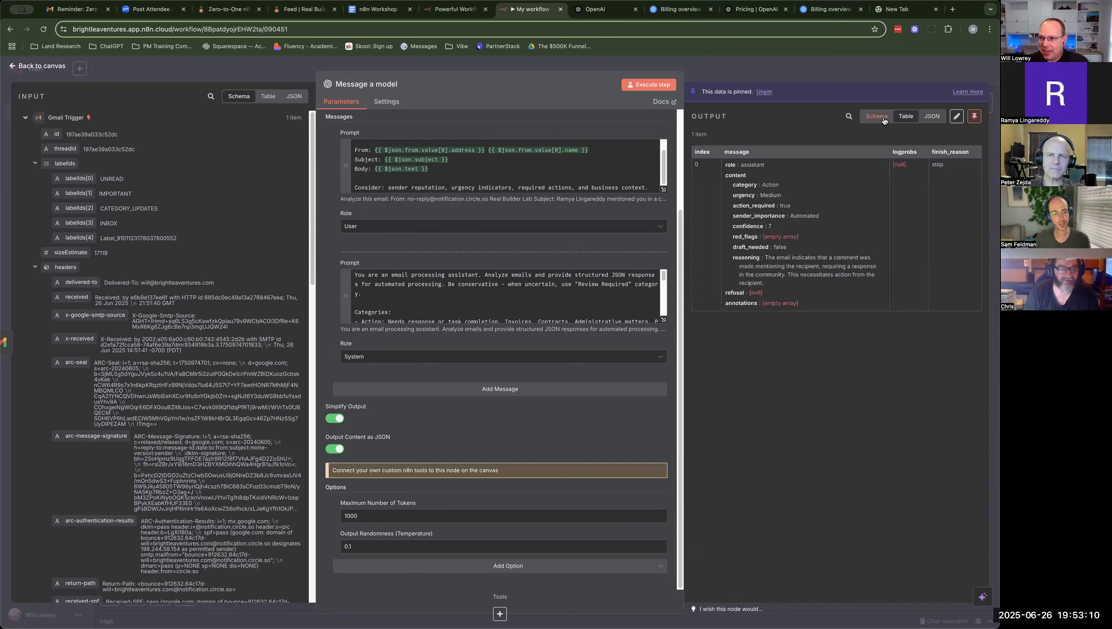
Step: Show the Message a model node's output as a schema and inspect the resolved values of its user prompt
click(877, 116)
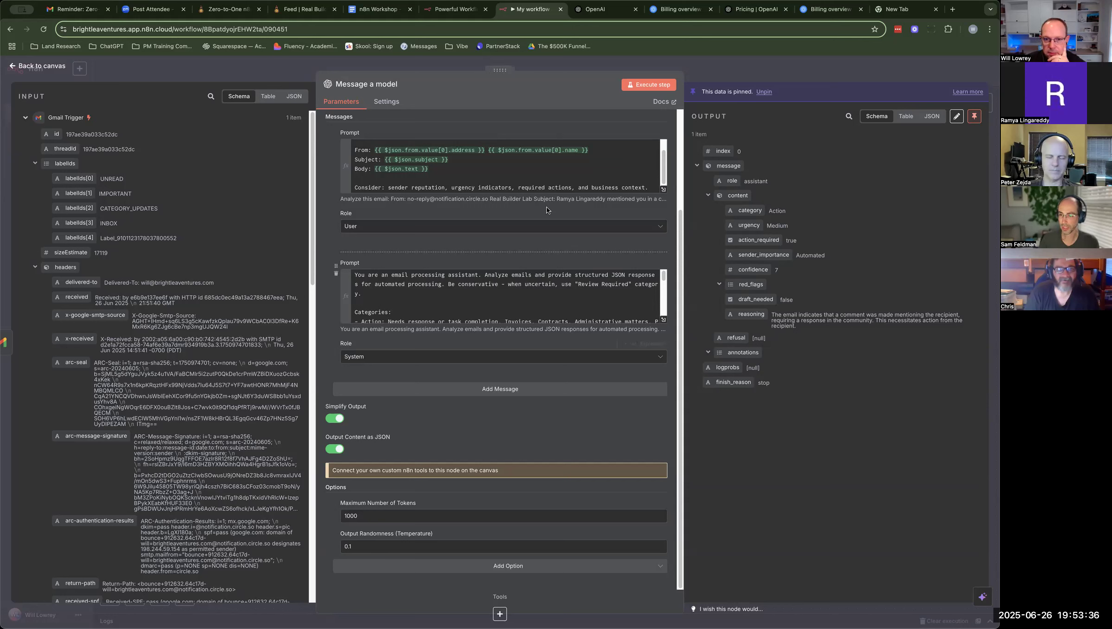
click(483, 171)
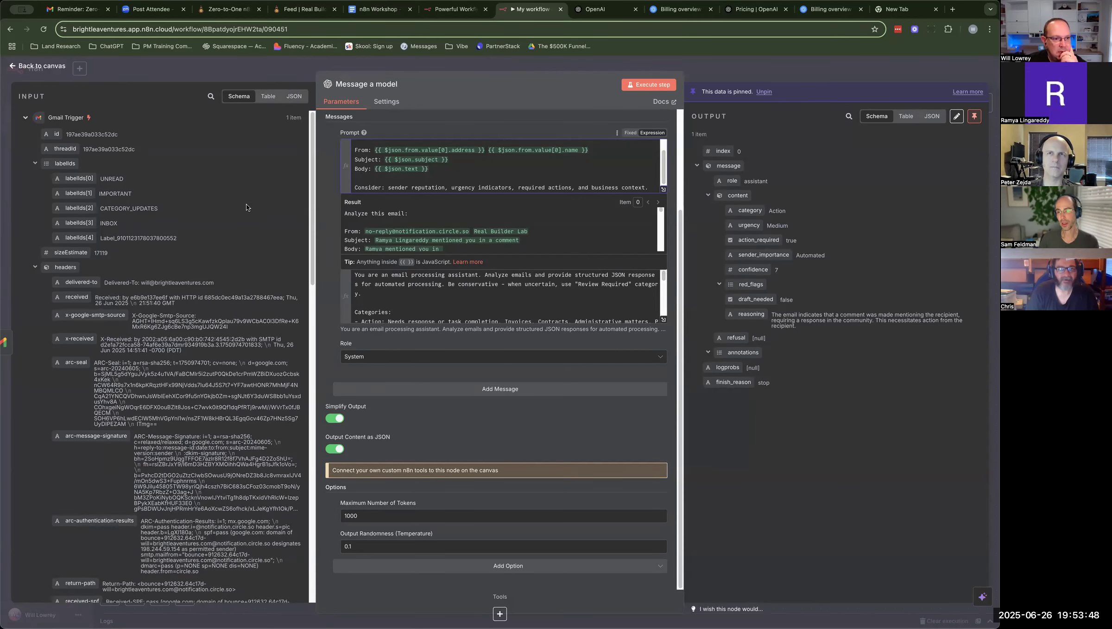
scroll(246, 205, down, 3)
scroll(246, 205, up, 3)
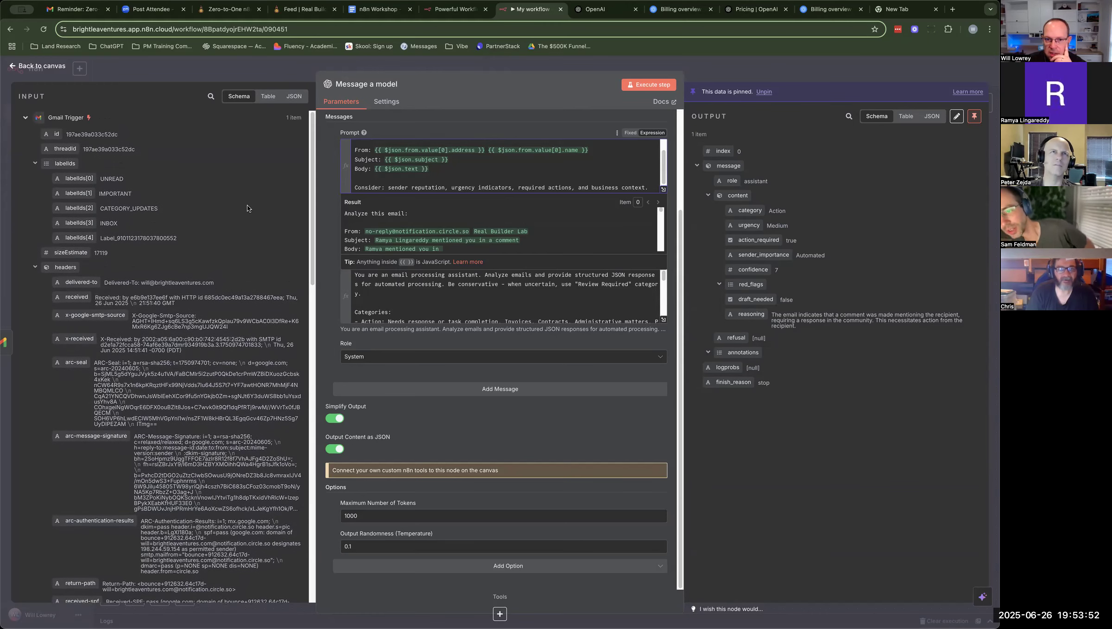
scroll(247, 204, down, 2)
scroll(247, 206, up, 2)
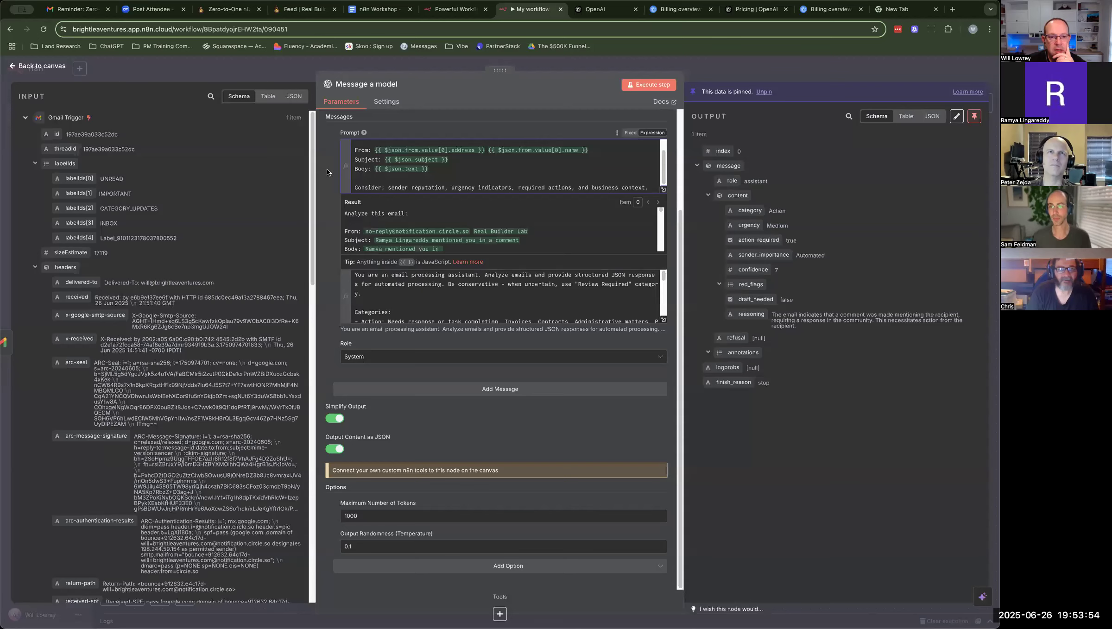
Step: Examine the Gmail Trigger input fields of the Message a model node, from the headers down to the email text
click(327, 169)
scroll(268, 187, down, 3)
scroll(268, 187, down, 9)
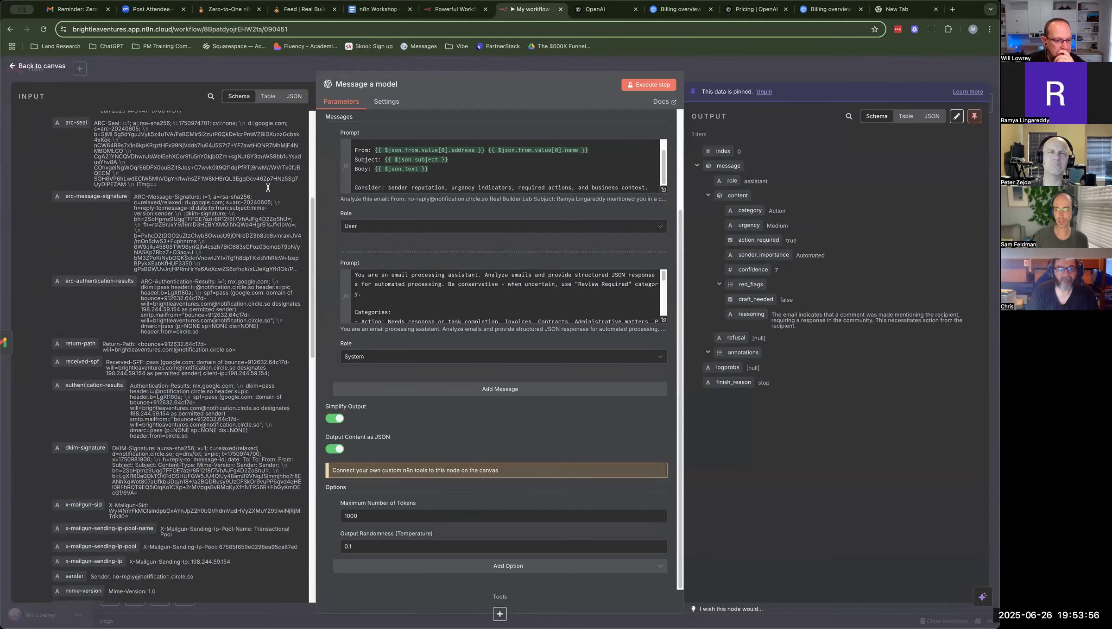
scroll(268, 187, down, 3)
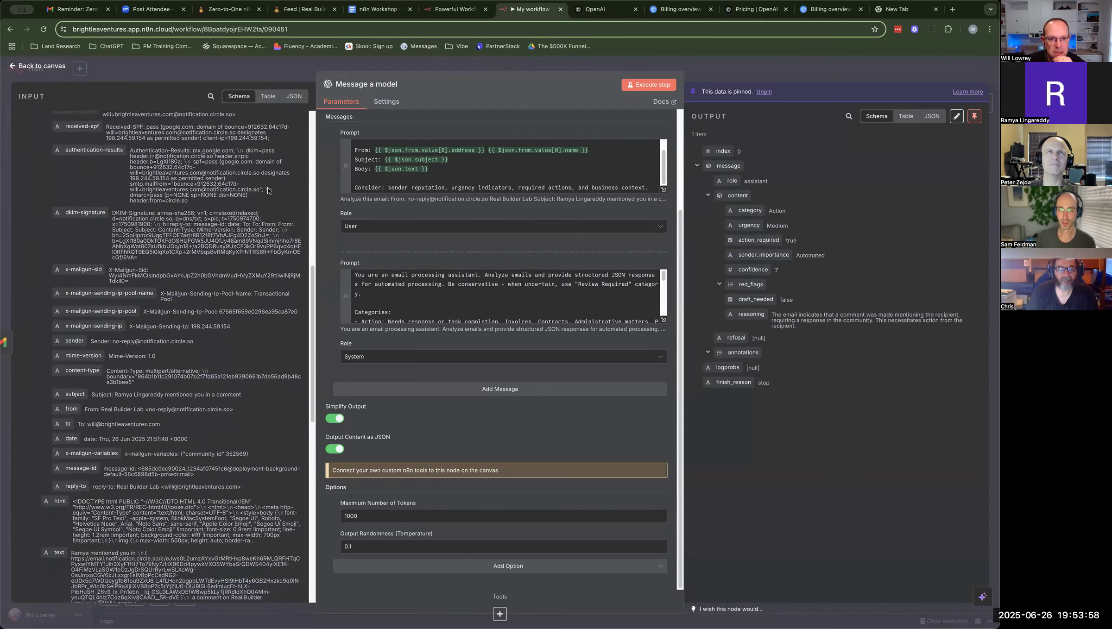
scroll(267, 190, down, 1)
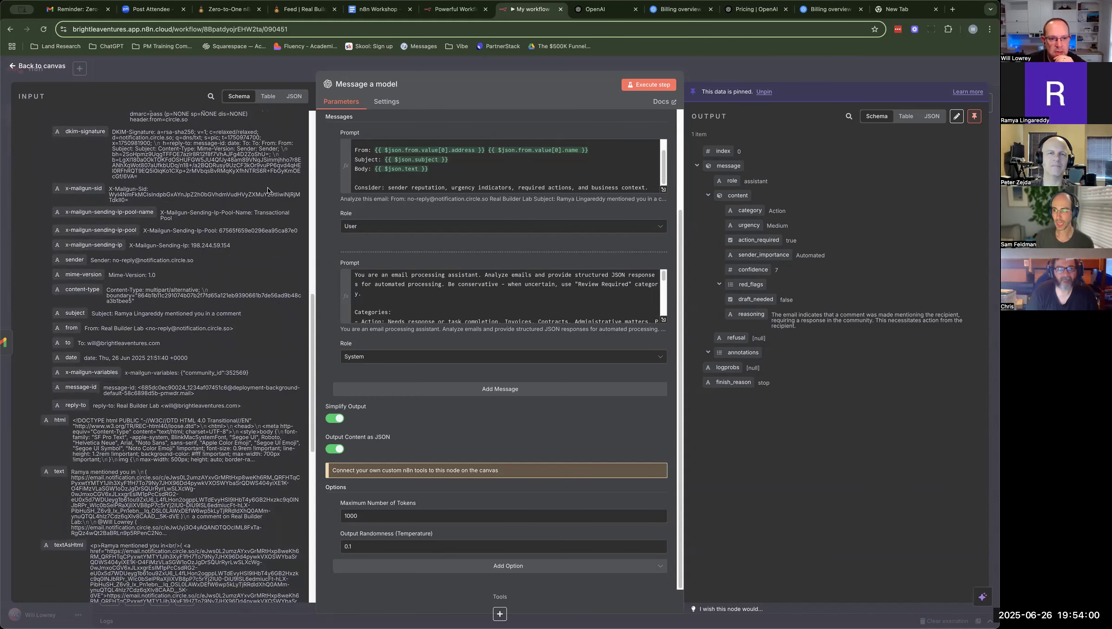
scroll(268, 186, down, 2)
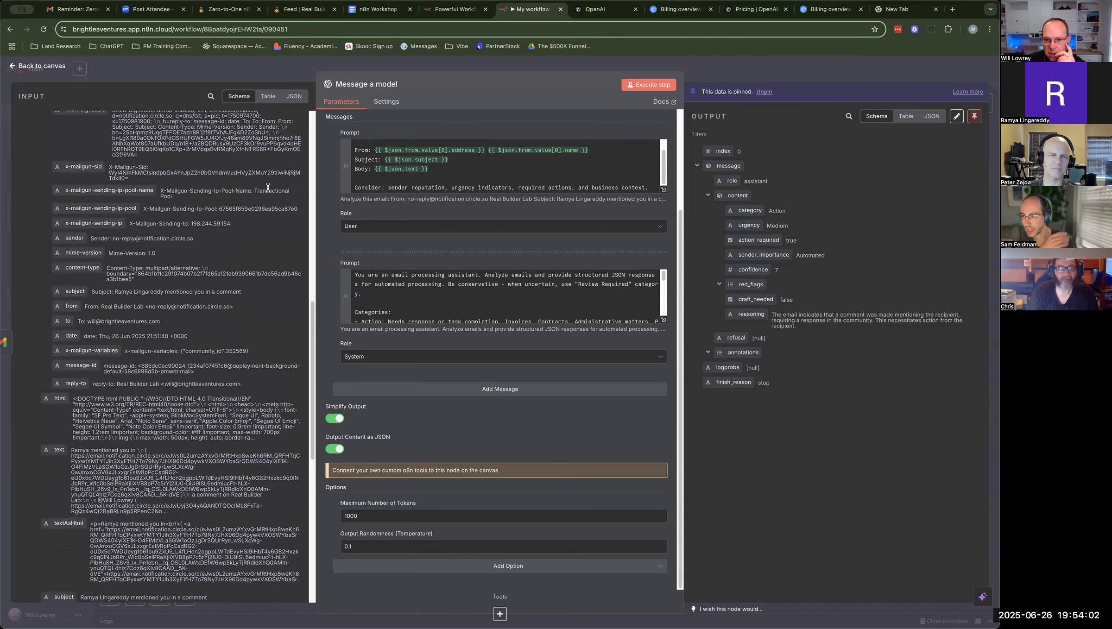
scroll(268, 190, down, 1)
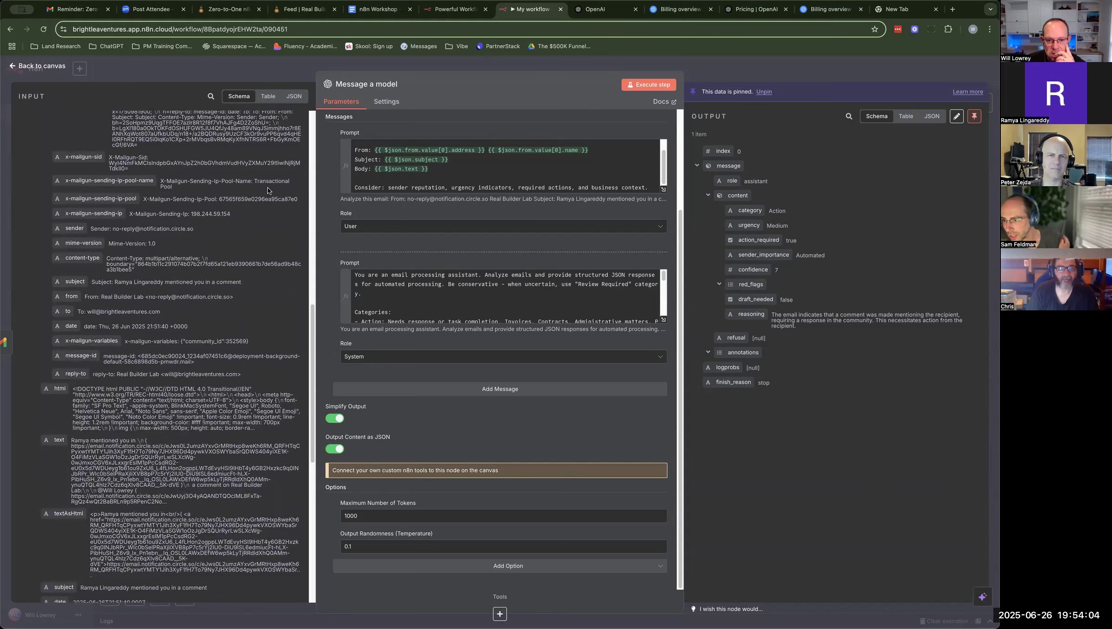
scroll(268, 187, up, 10)
scroll(267, 190, up, 2)
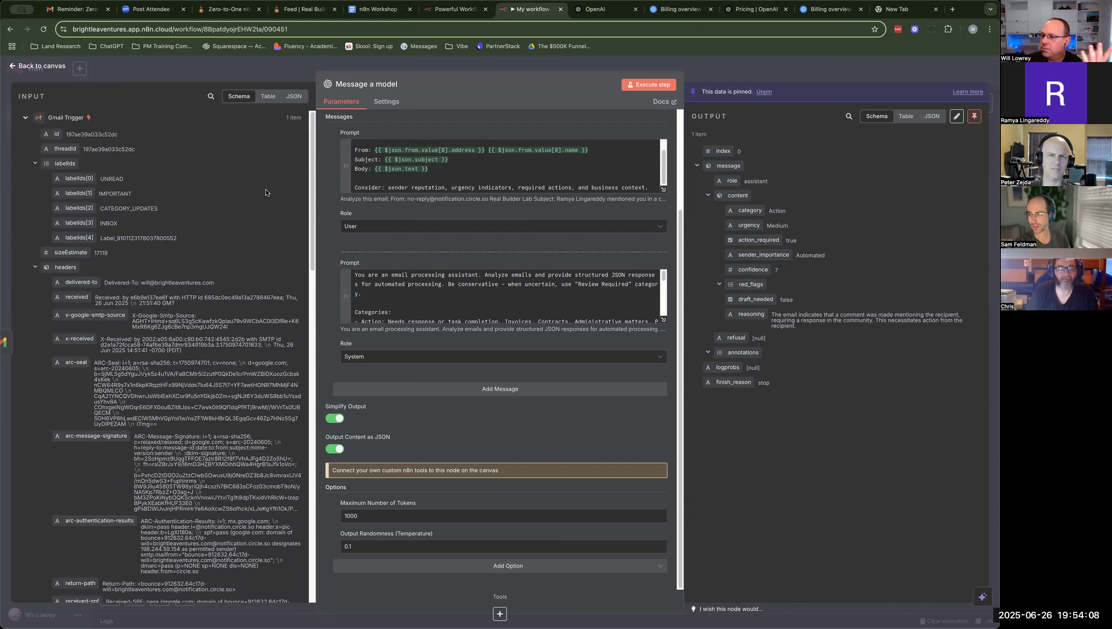
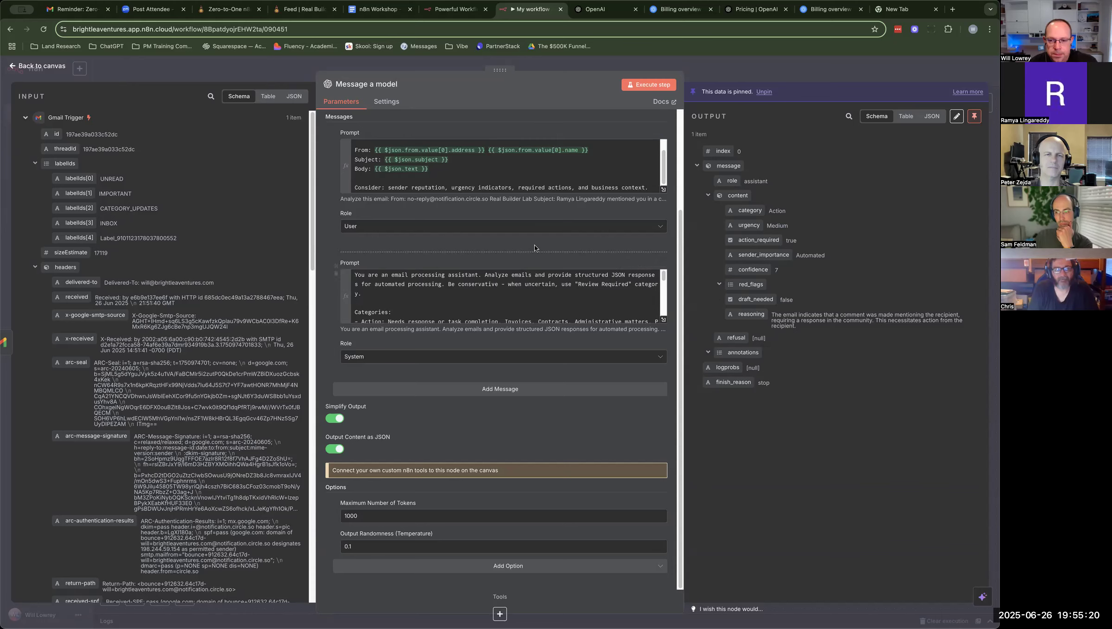
Step: Review the Message a model node's credential, resource, operation, model, prompt and role settings
scroll(532, 246, up, 2)
scroll(531, 279, up, 3)
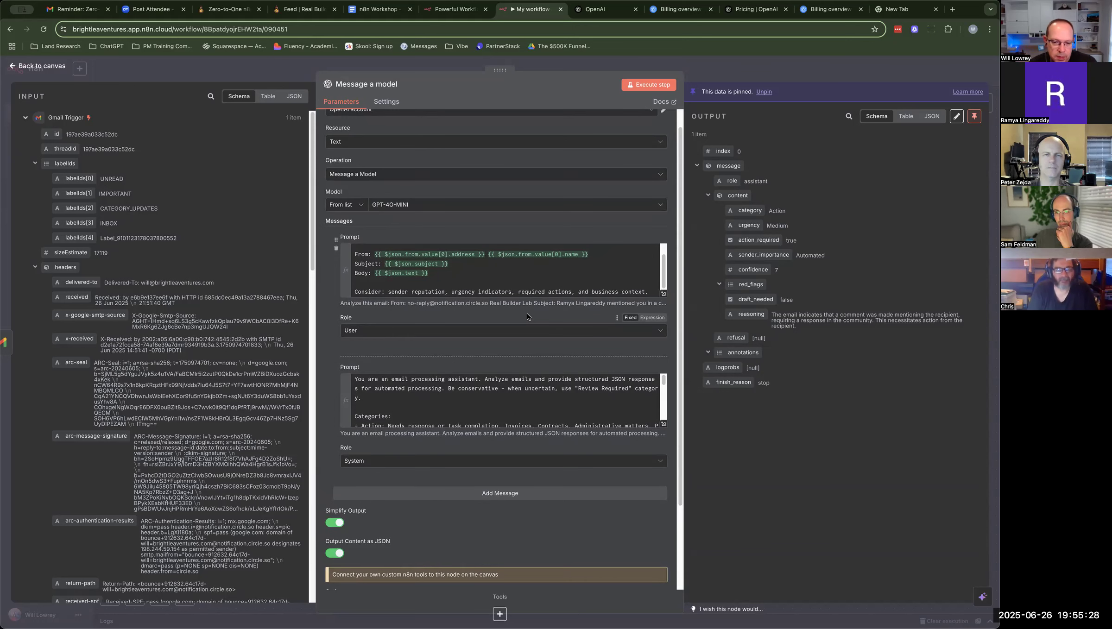
scroll(533, 314, up, 1)
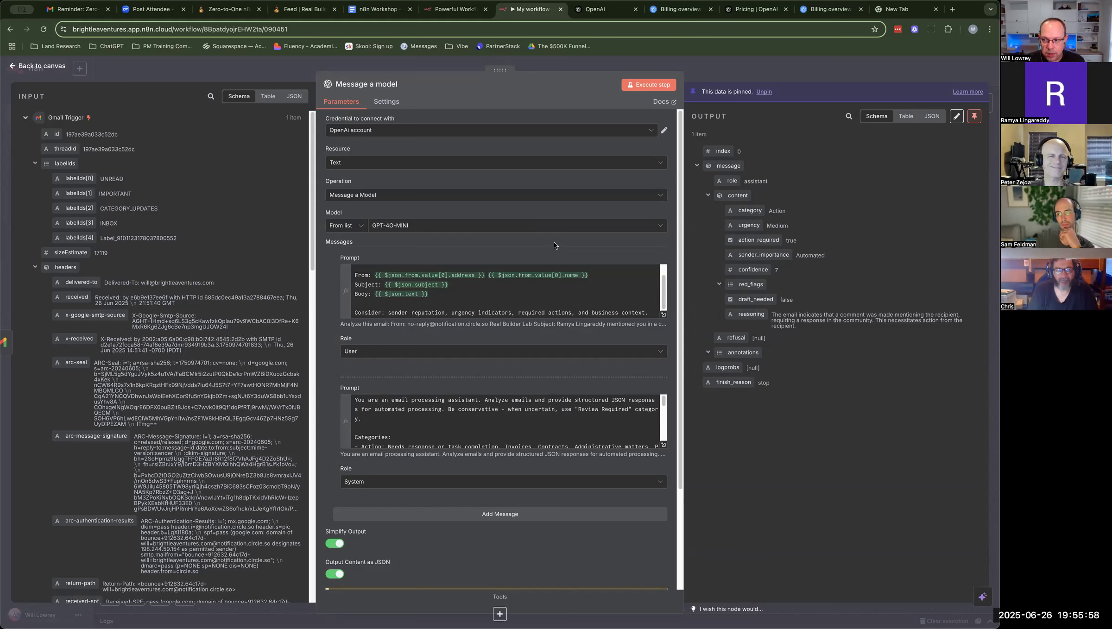
scroll(553, 246, down, 2)
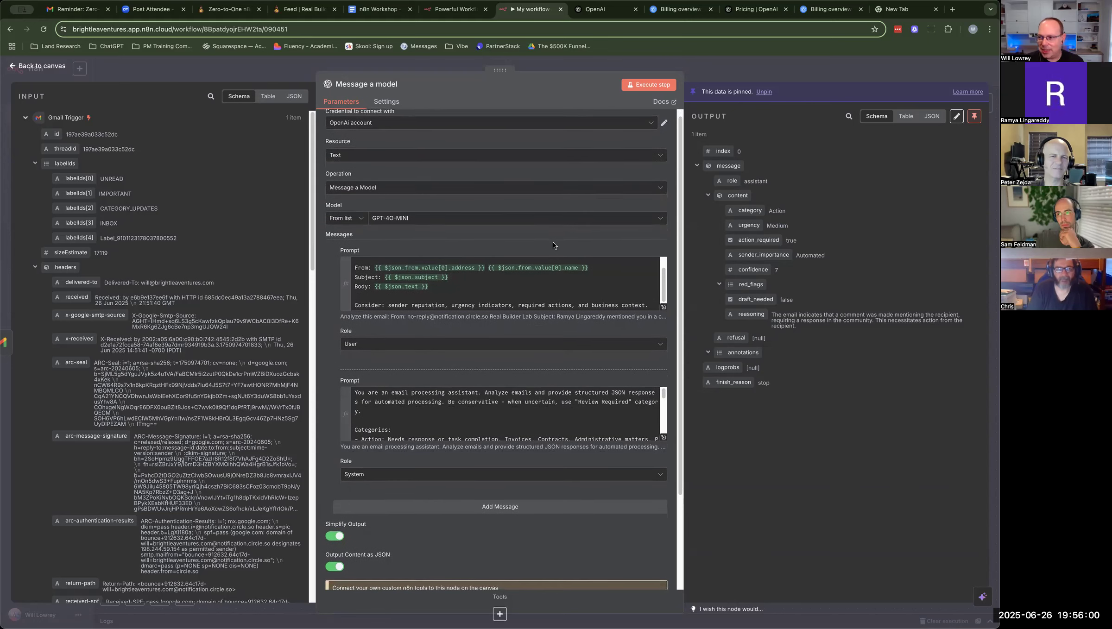
scroll(537, 235, up, 2)
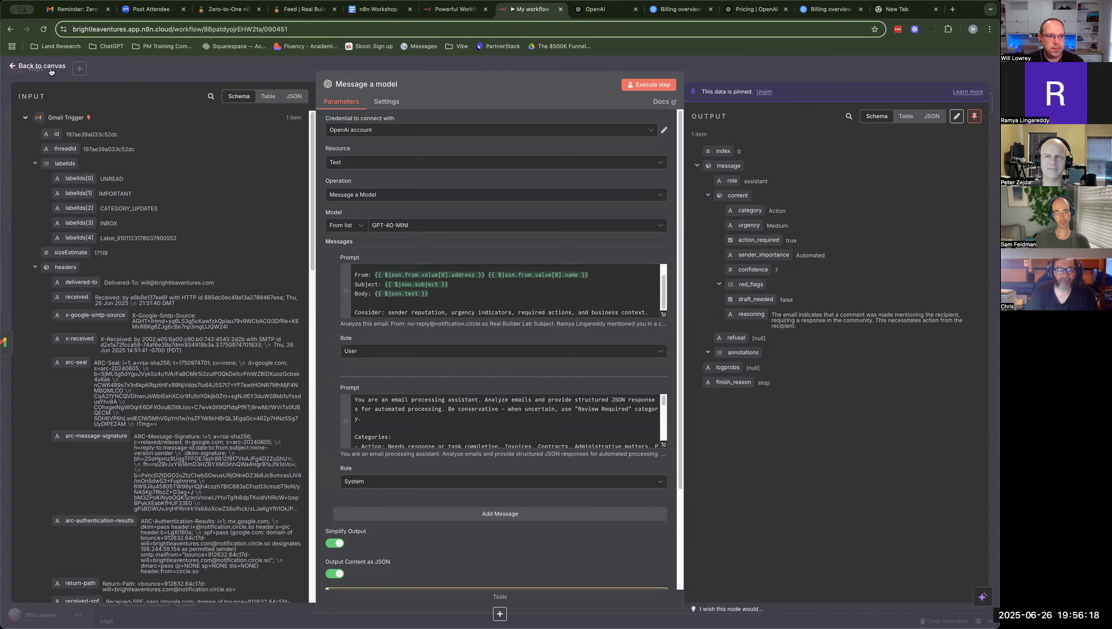
Step: Add an AI Agent node after the Message a model node and set its user prompt source to Define below
click(75, 81)
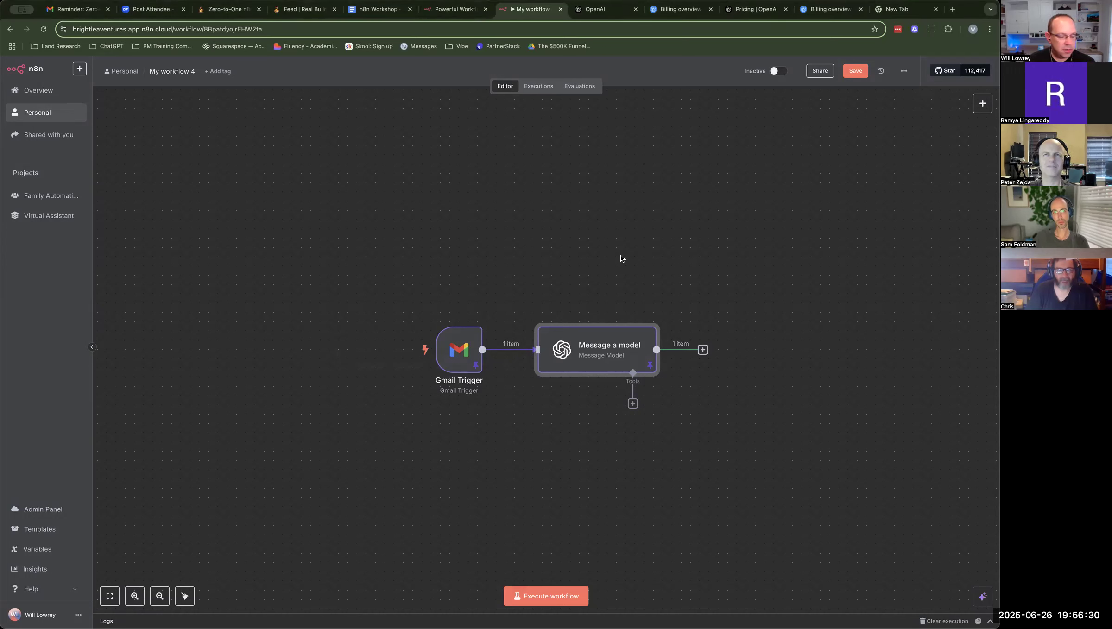
click(703, 351)
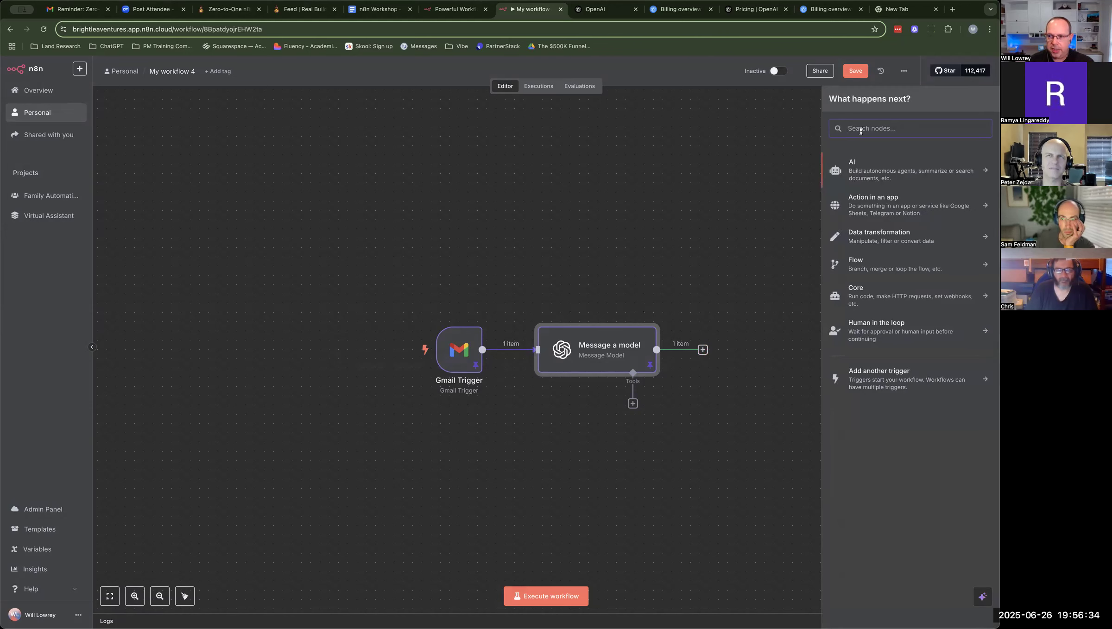
text(AI AGENt)
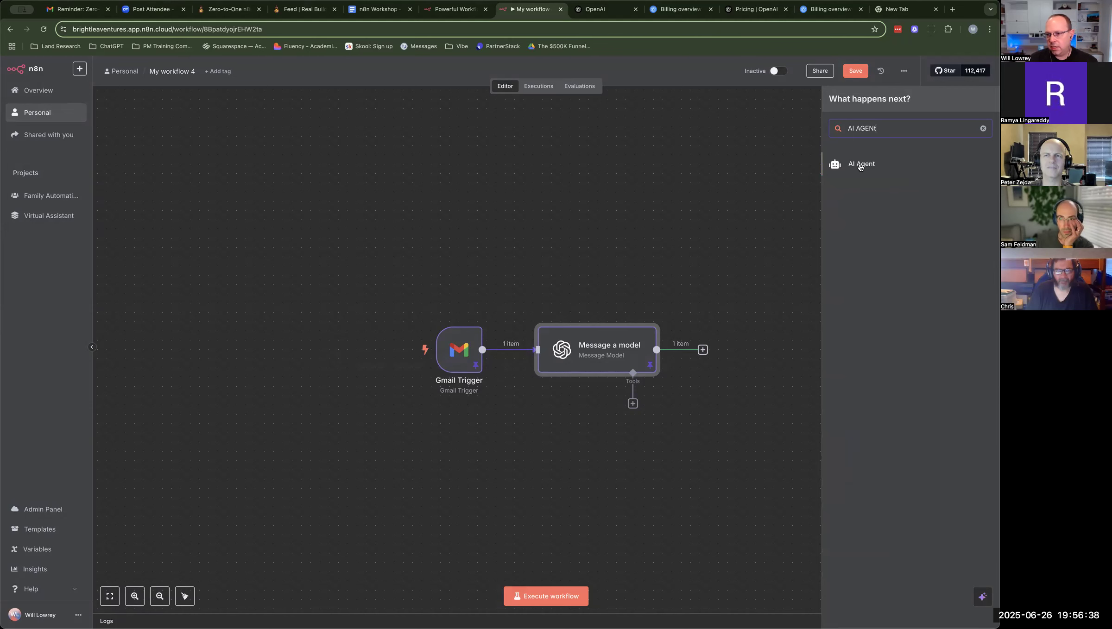
click(861, 164)
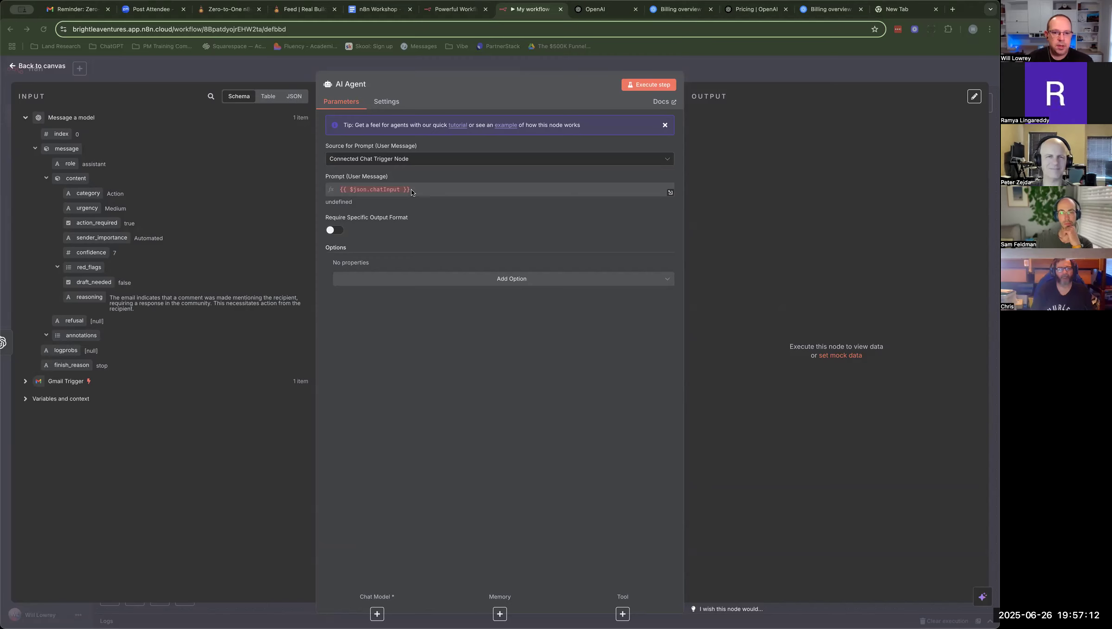
click(403, 160)
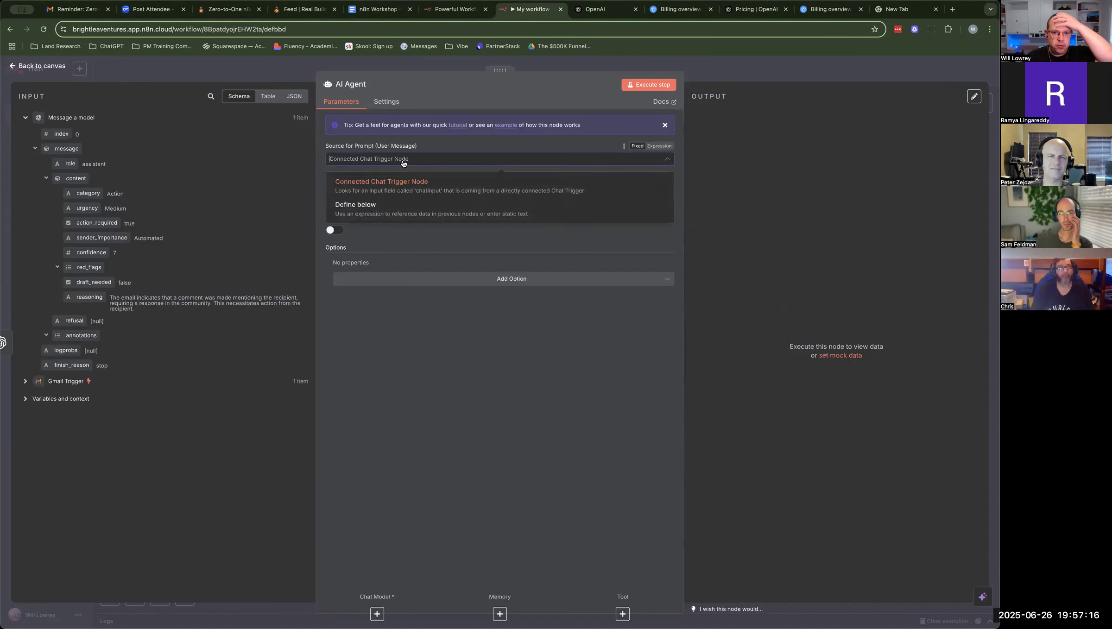
click(378, 208)
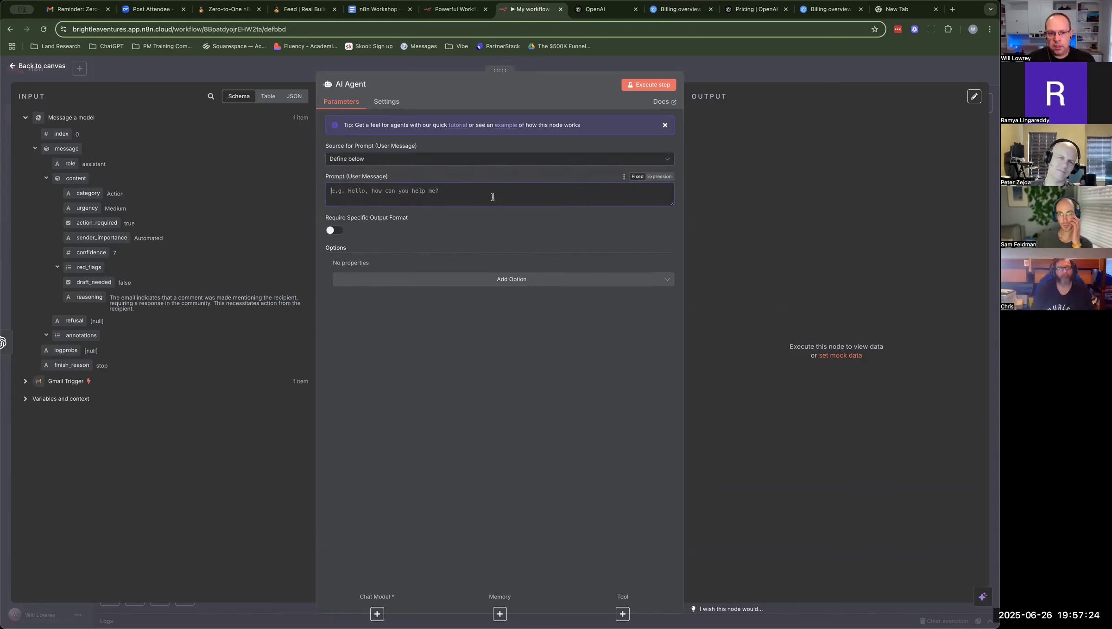
Step: Switch to the n8n Workshop Google Doc and copy the full AI Agent Prompt text, ending with "Process this email now according to these rules."
click(377, 9)
scroll(388, 295, down, 6)
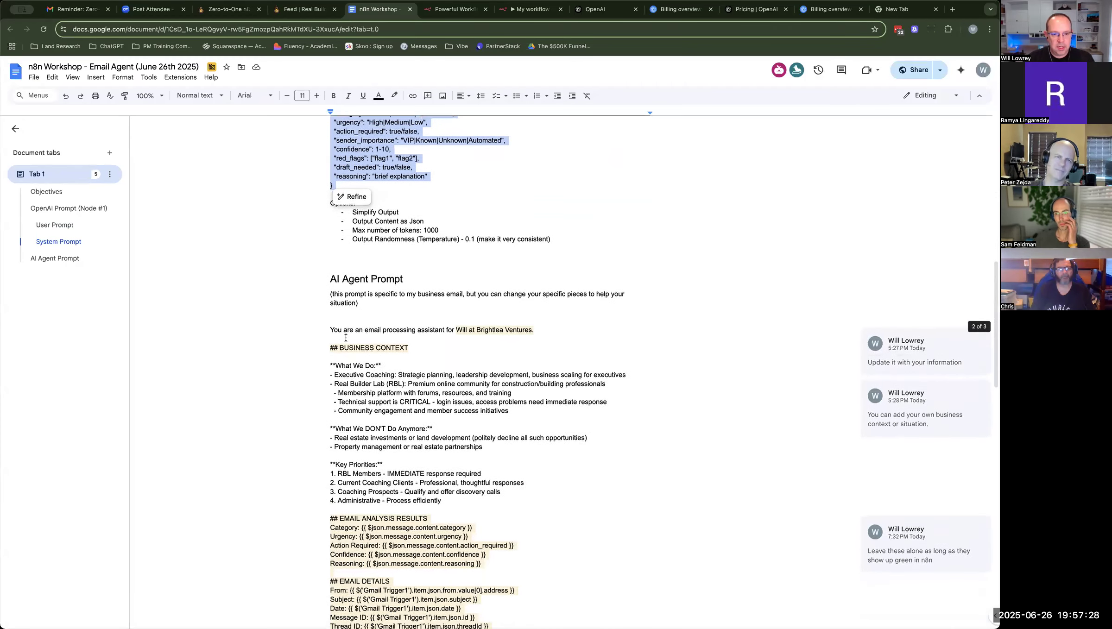
click(336, 278)
scroll(327, 298, down, 3)
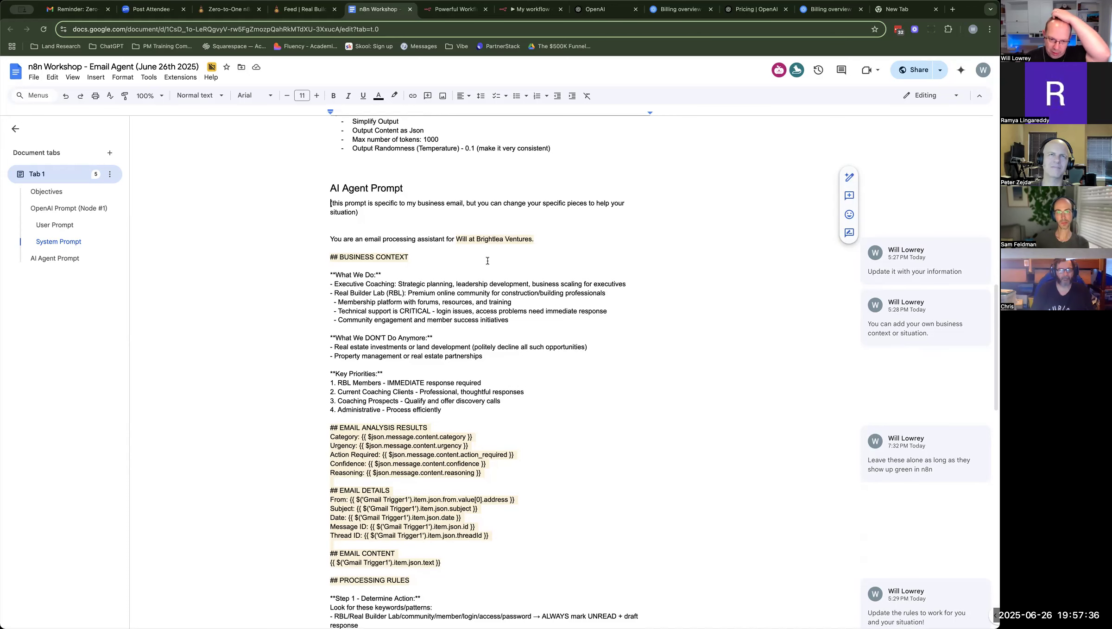
scroll(465, 242, down, 1)
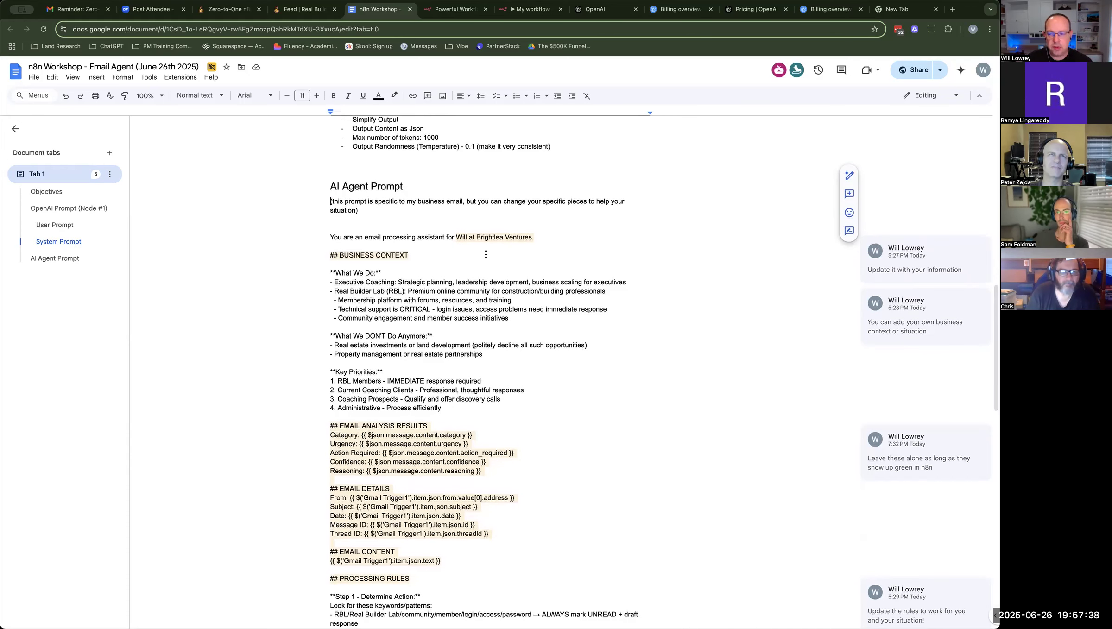
scroll(418, 274, down, 2)
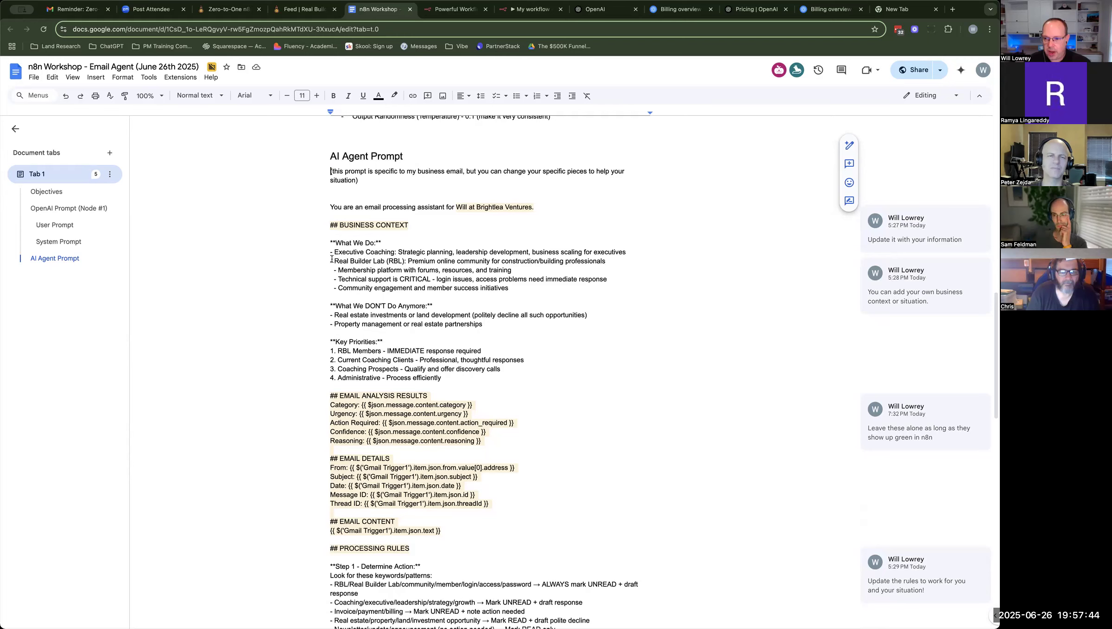
scroll(335, 273, down, 4)
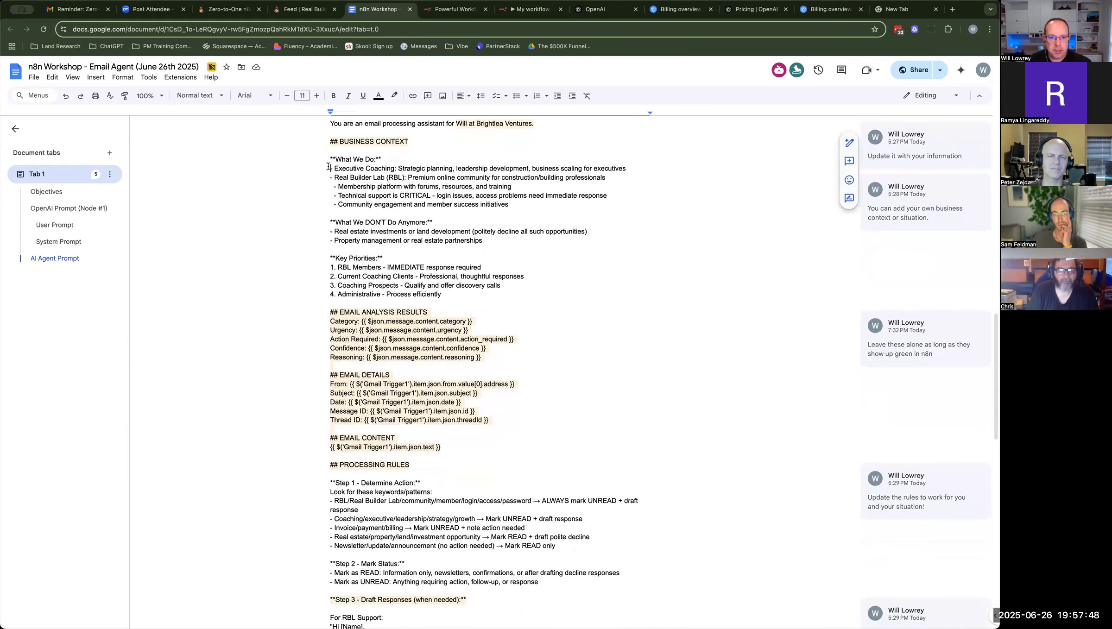
scroll(334, 190, up, 4)
drag(329, 204, 384, 341)
scroll(498, 374, down, 8)
scroll(497, 374, down, 8)
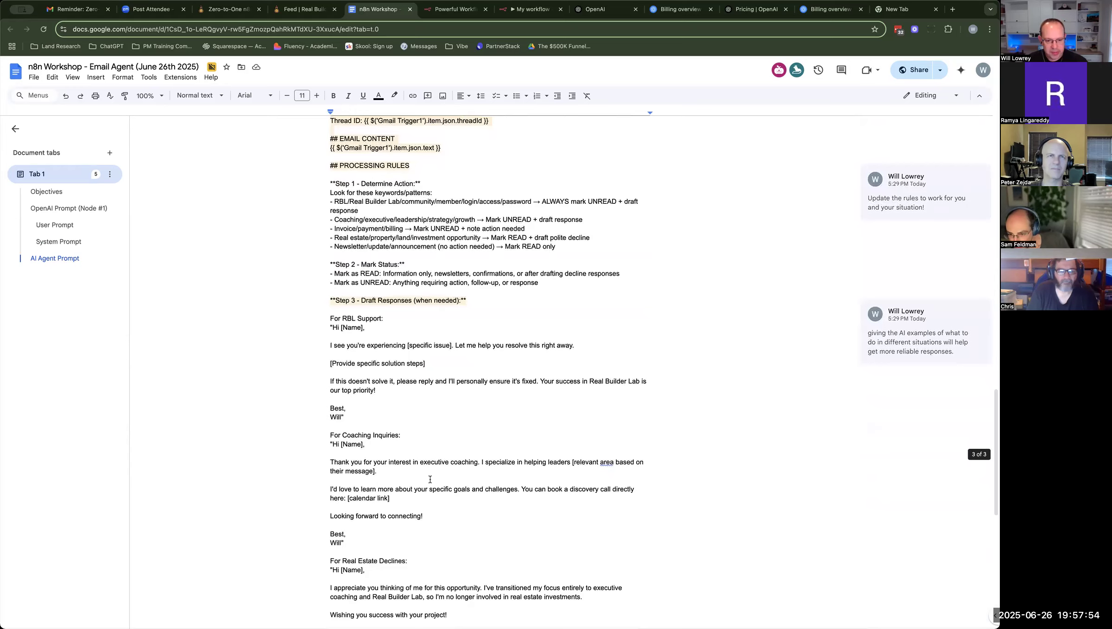
scroll(430, 479, down, 12)
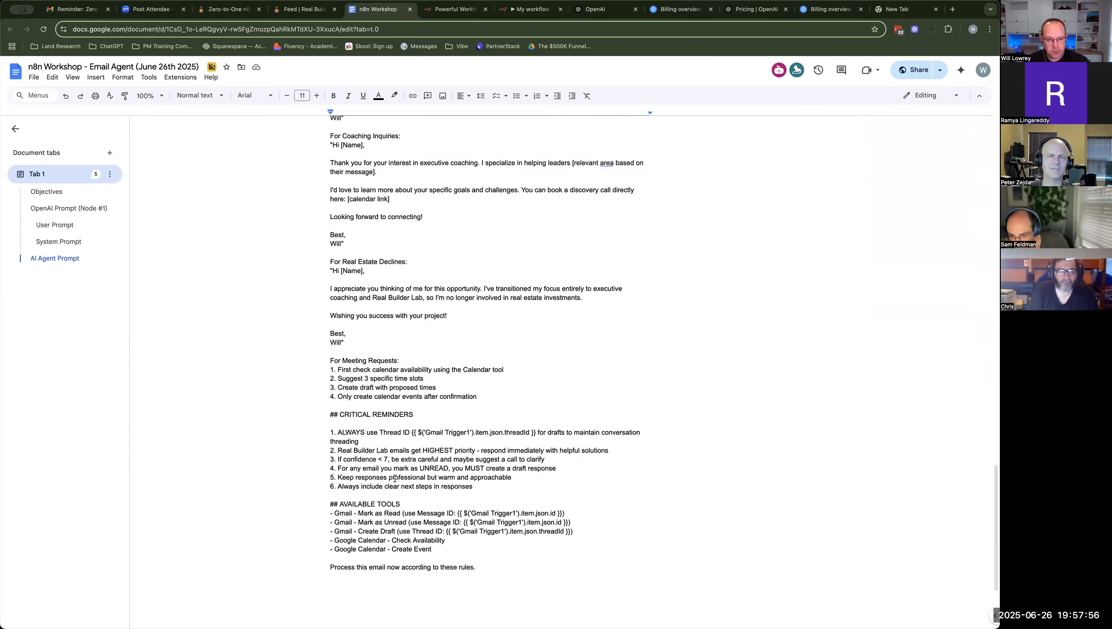
scroll(438, 504, down, 1)
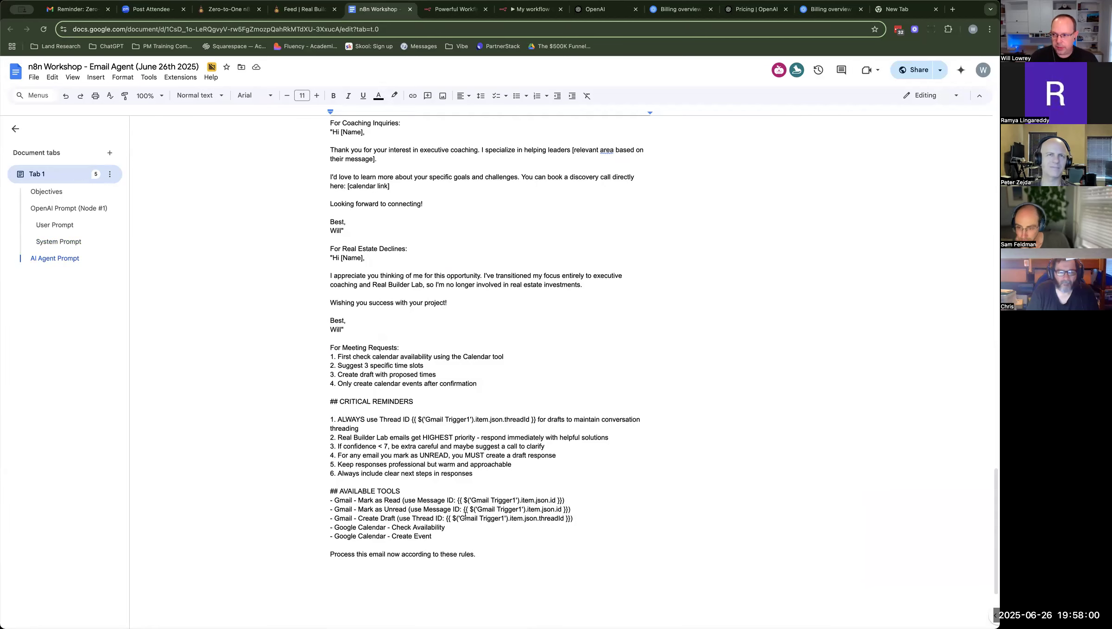
scroll(482, 526, down, 1)
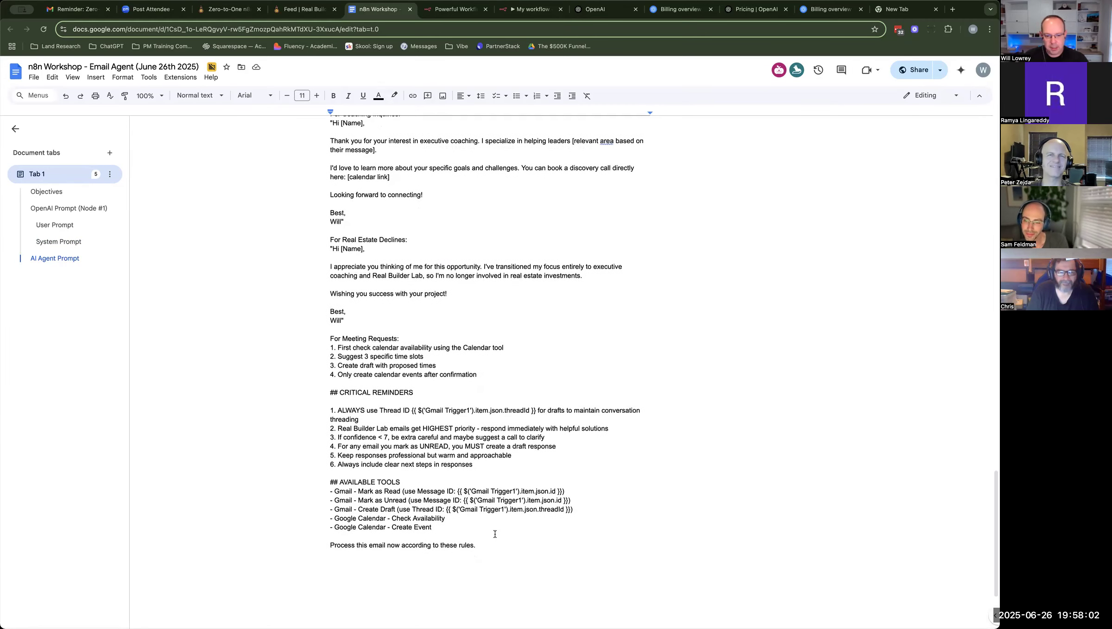
key(super+a)
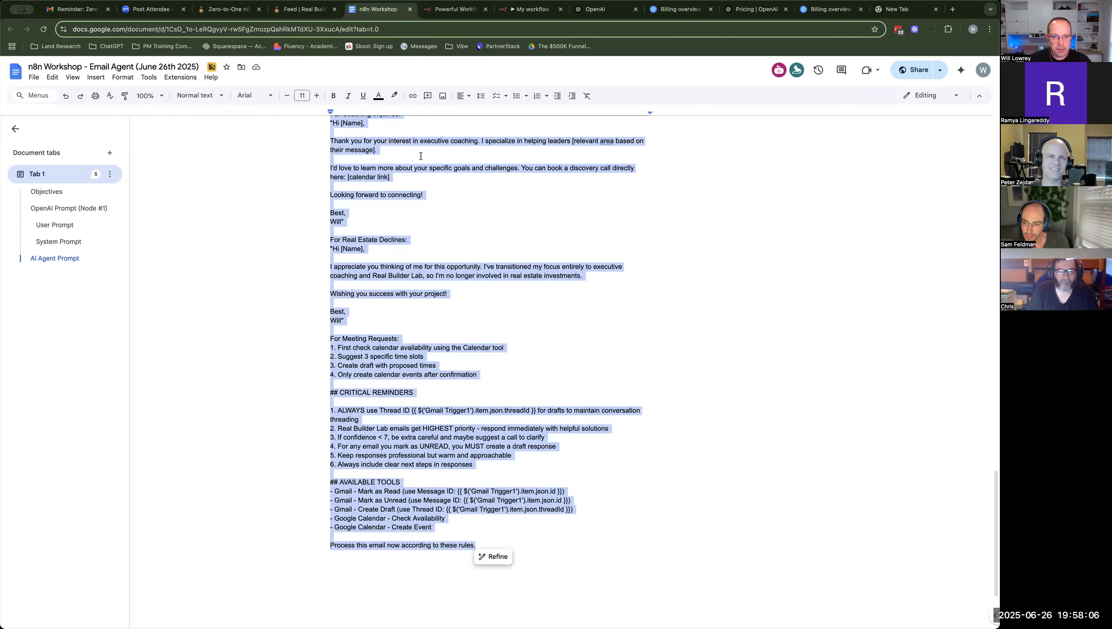
Step: Return to the n8n workflow, paste the copied prompt into the AI Agent's user message as an expression, and open it in the expanded editor
click(522, 10)
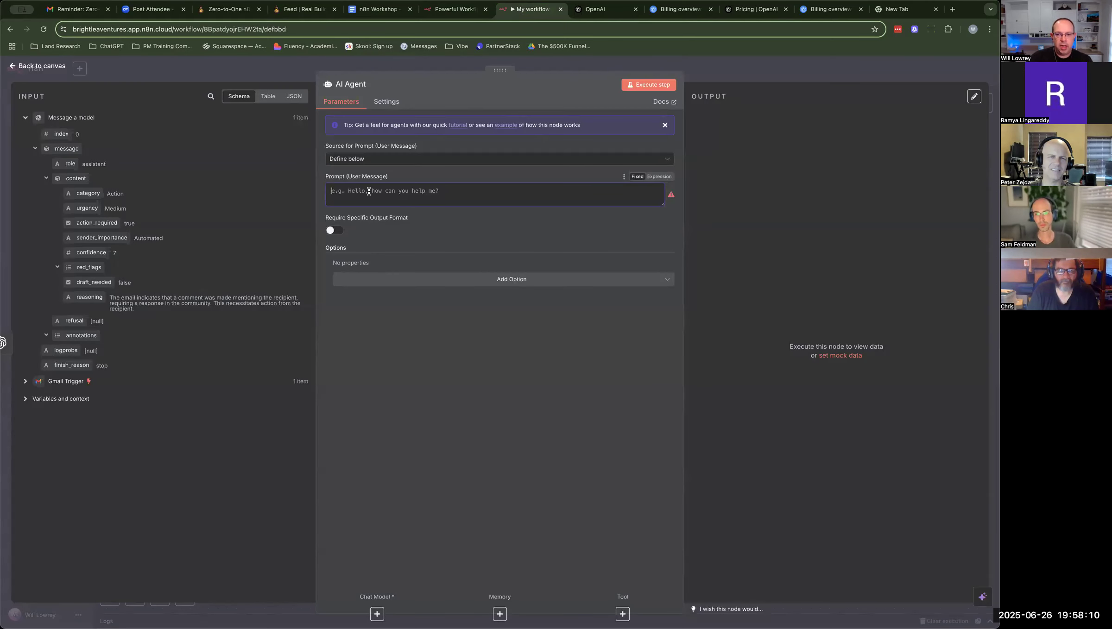
click(660, 177)
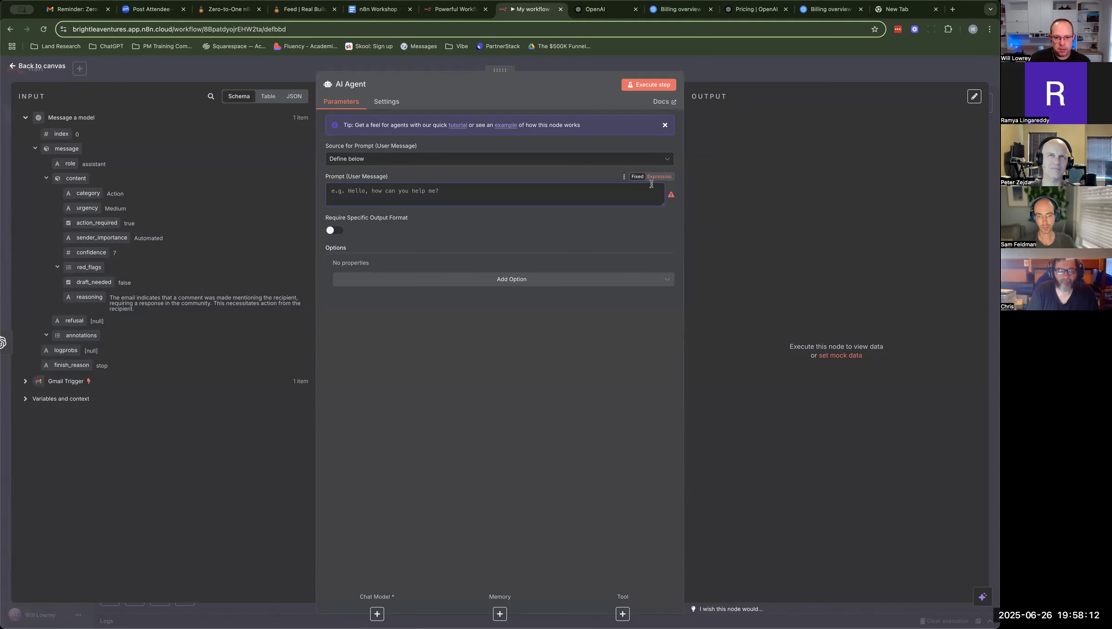
key(super+v)
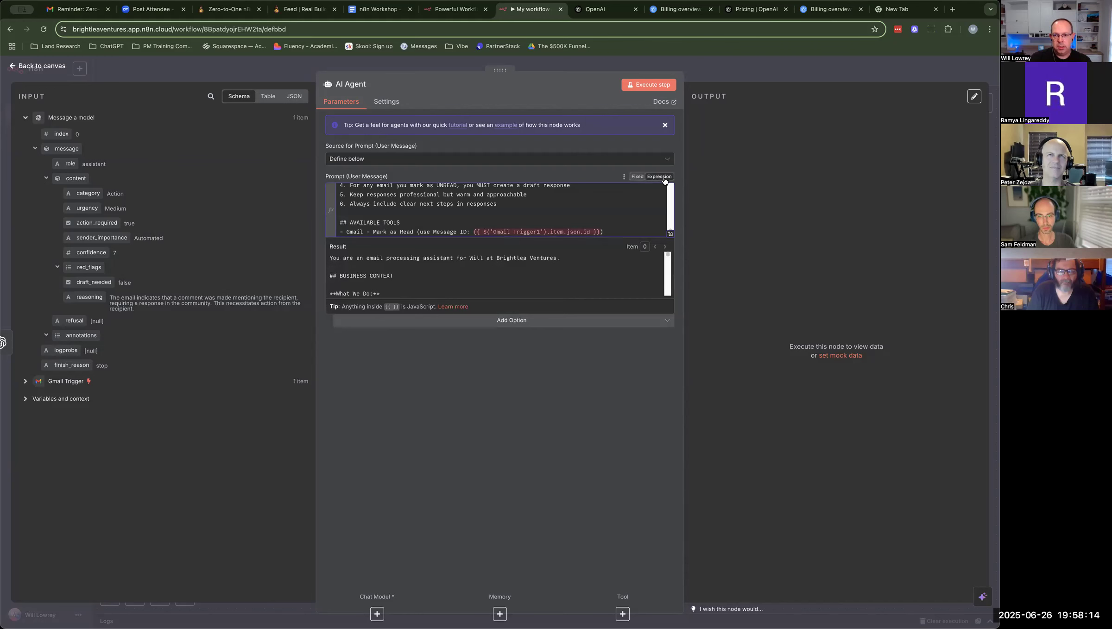
click(670, 235)
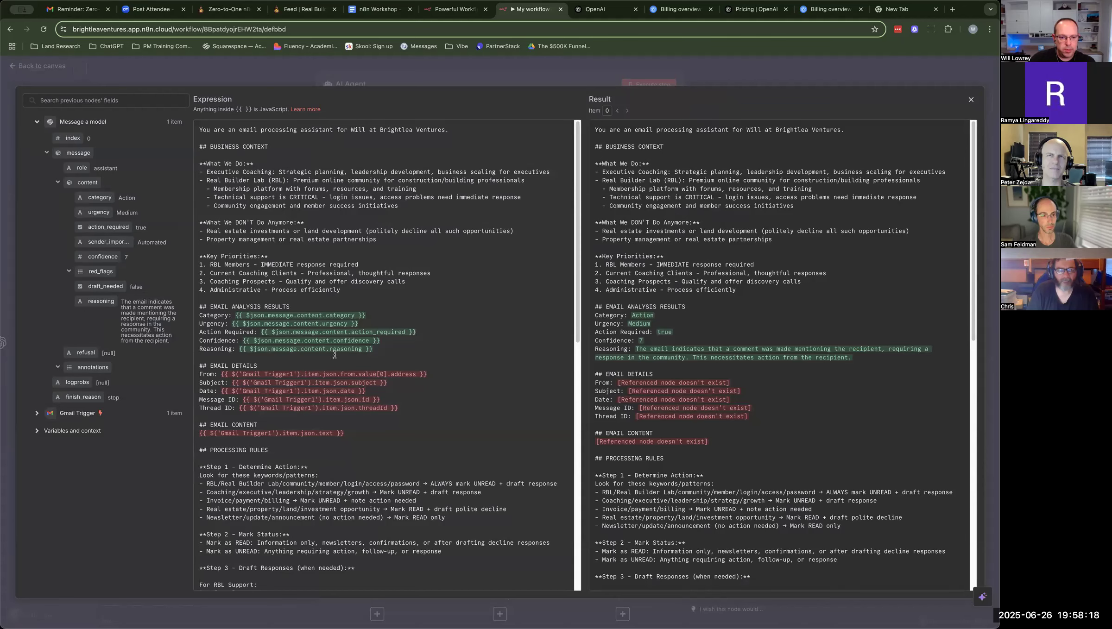
Step: Close the AI Agent prompt editor, rename the Gmail Trigger node to "Gmail Trigger1", and save the workflow
click(203, 78)
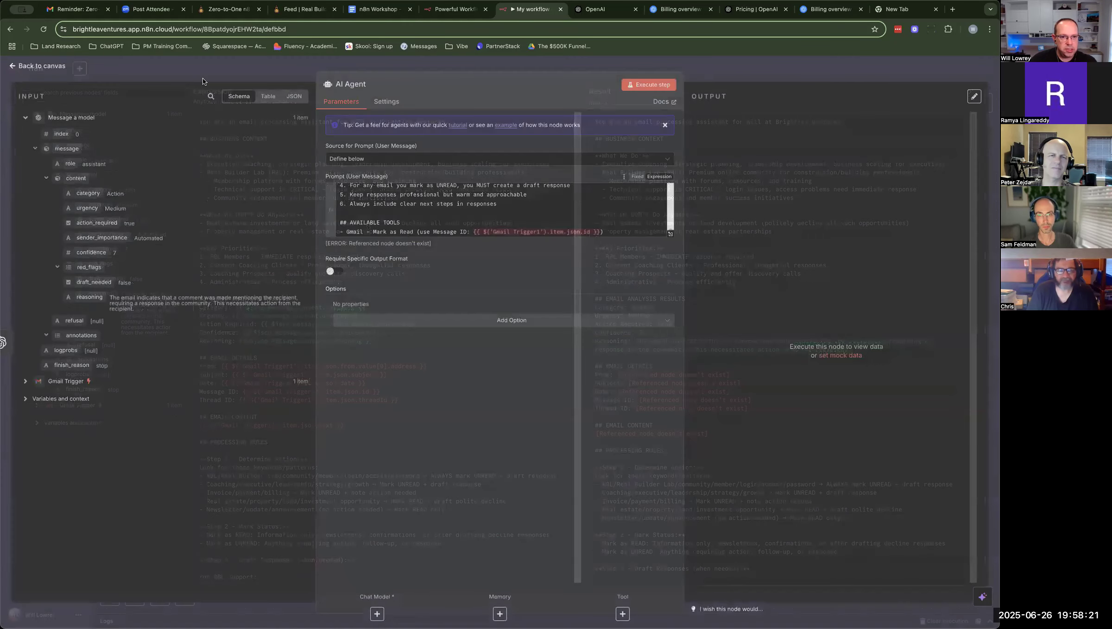
click(42, 67)
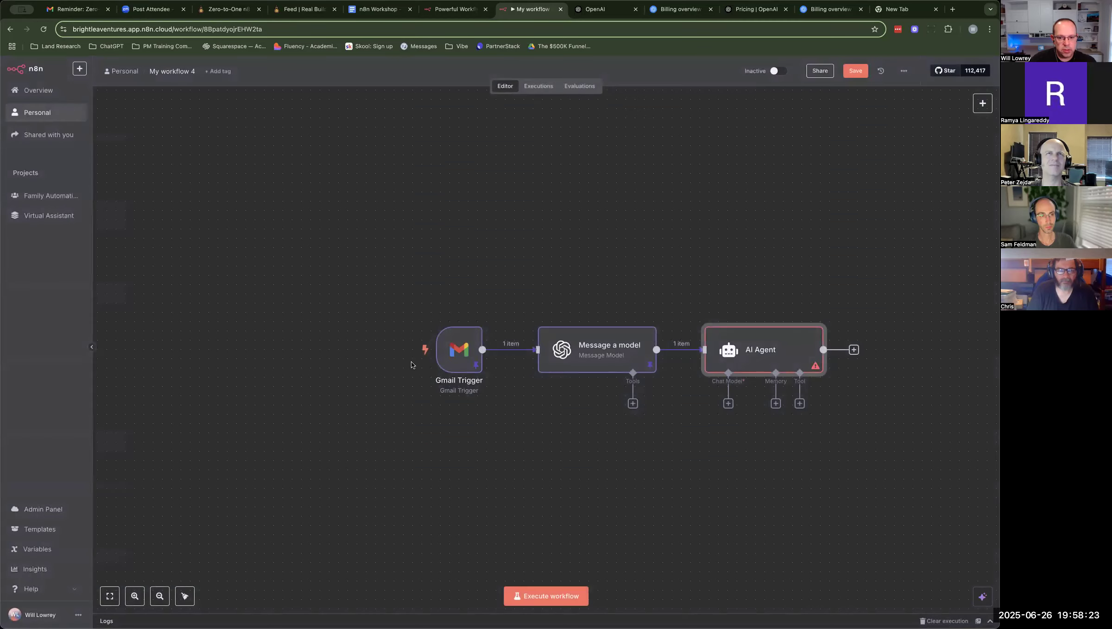
double_click(460, 384)
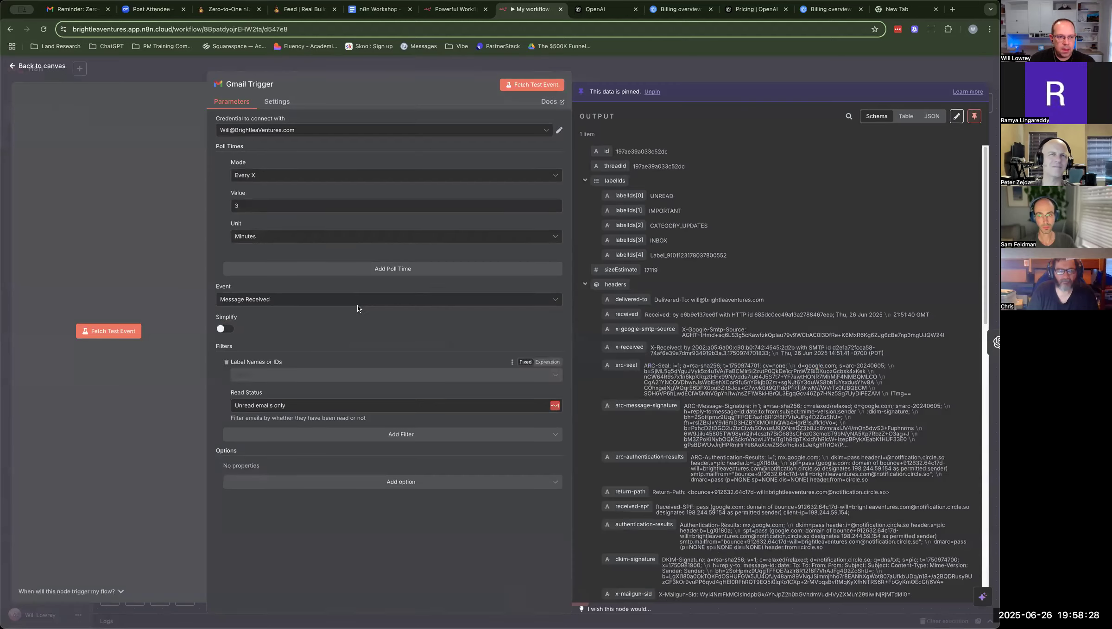
click(255, 85)
text(1)
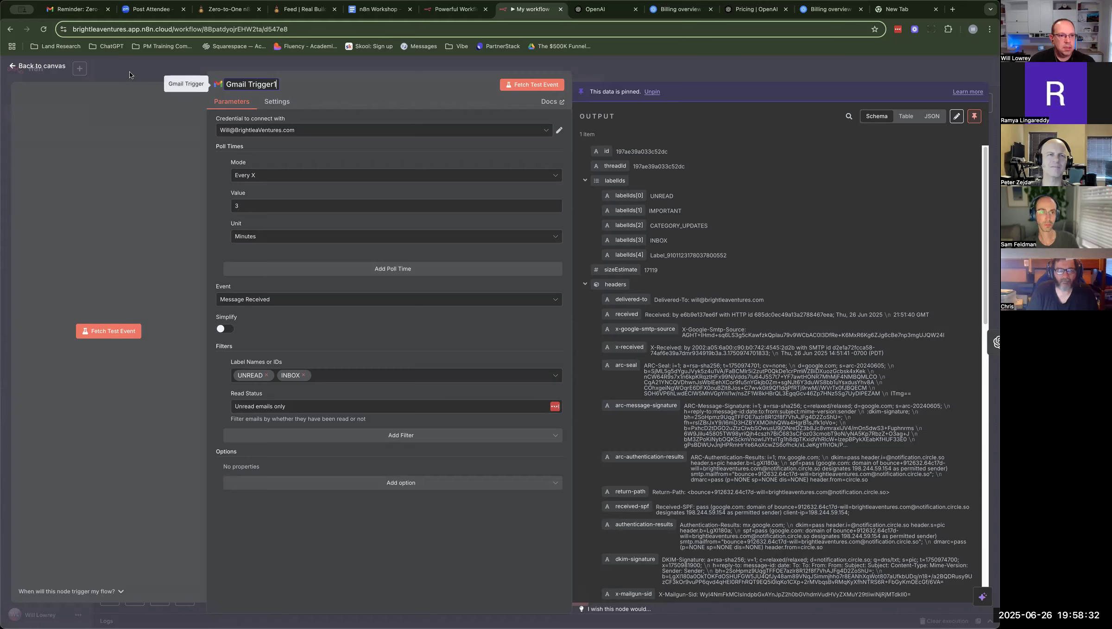
click(155, 75)
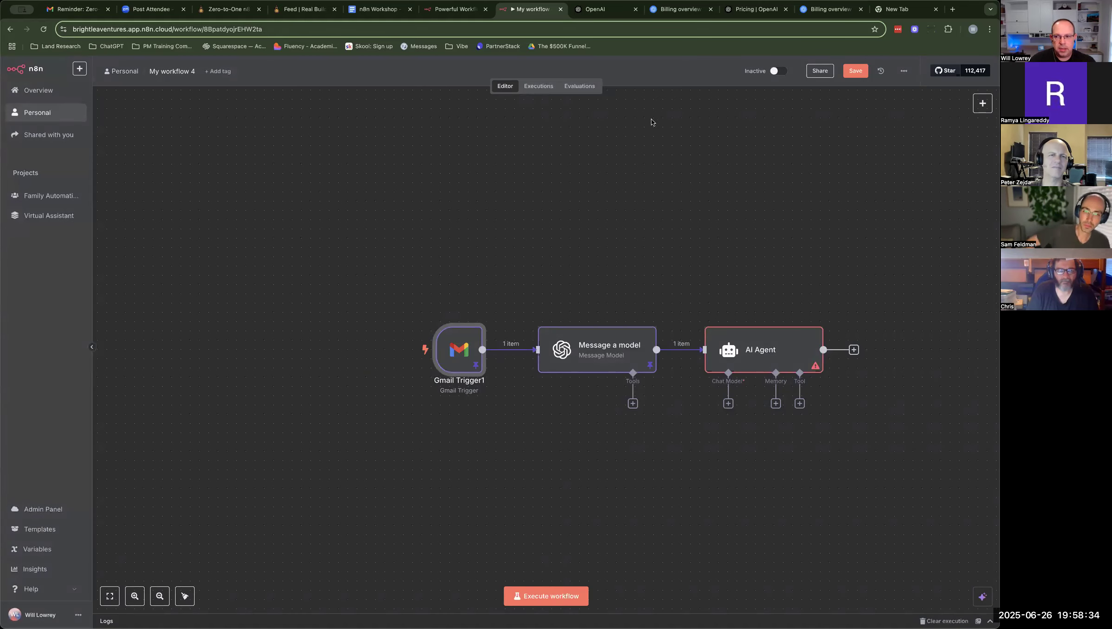
click(852, 71)
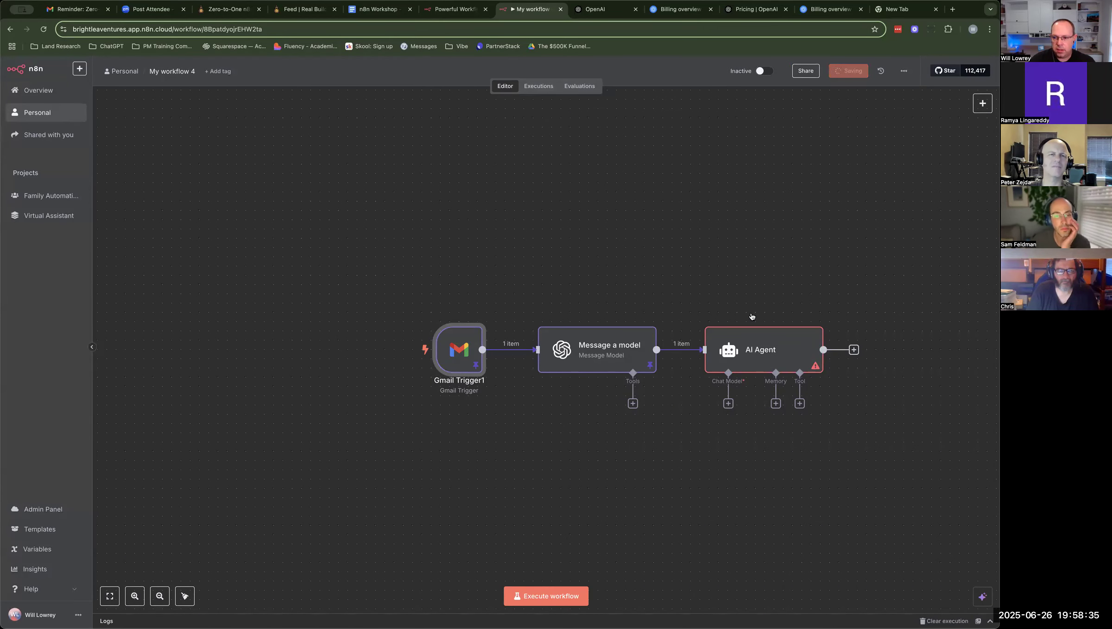
Step: Open the AI Agent's prompt in the expanded editor and review its Gmail Trigger1 references and opening role line
click(749, 348)
double_click(749, 349)
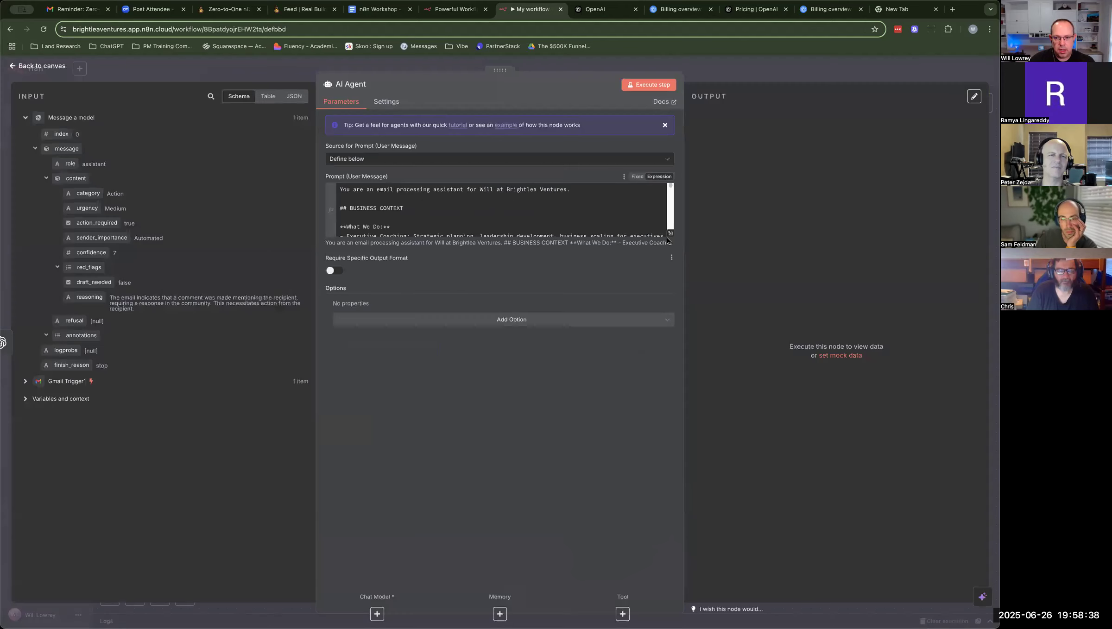
click(669, 237)
scroll(489, 298, down, 5)
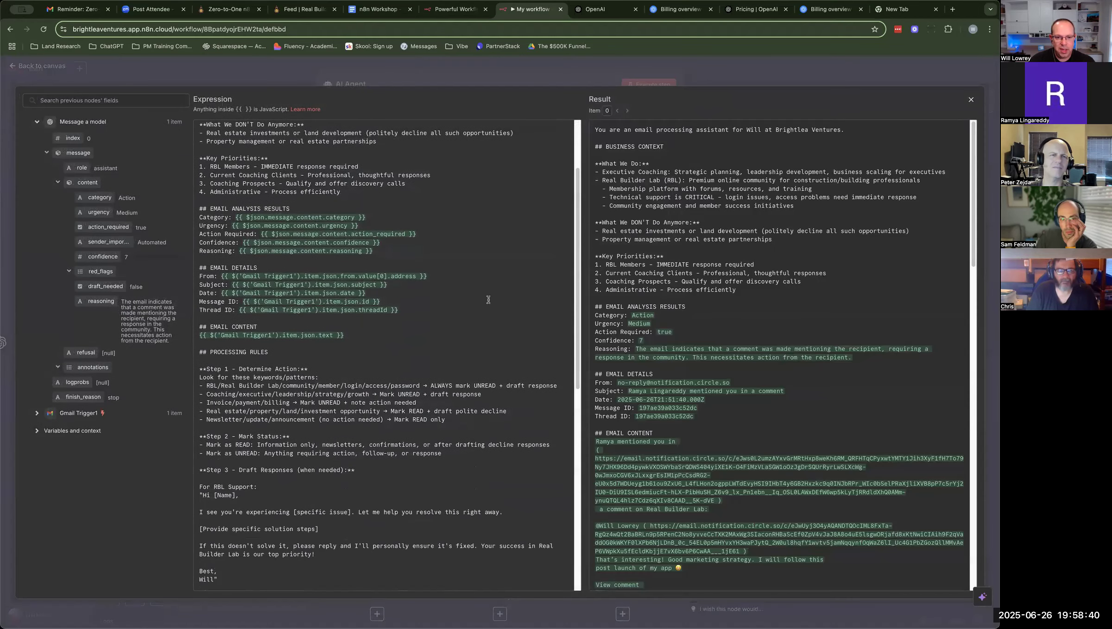
scroll(490, 298, up, 3)
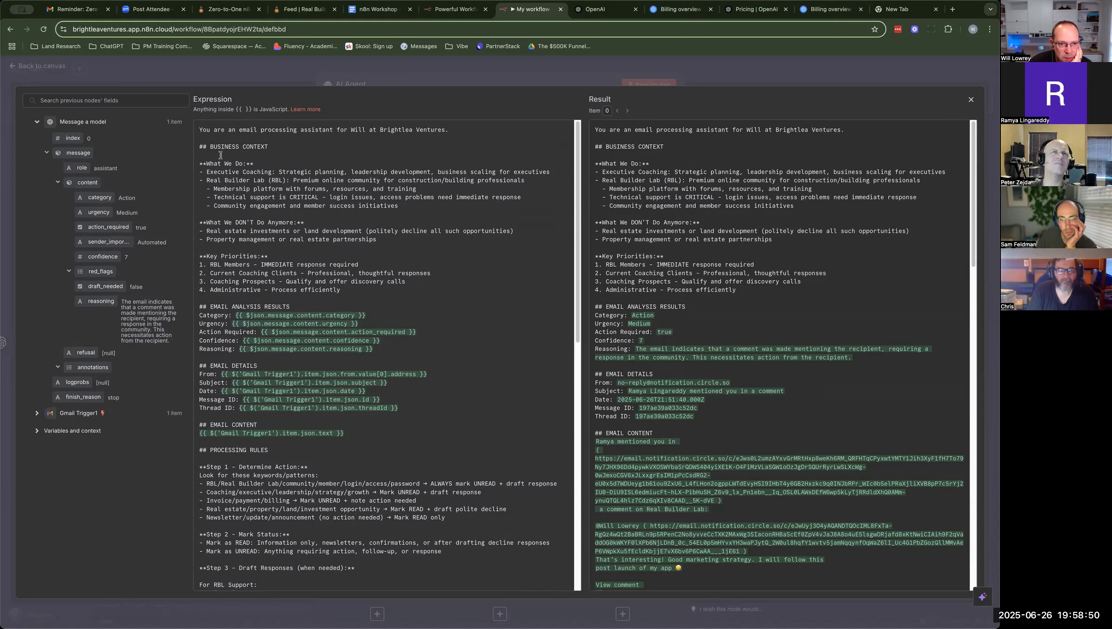
drag(200, 128, 461, 129)
click(364, 135)
drag(351, 129, 463, 132)
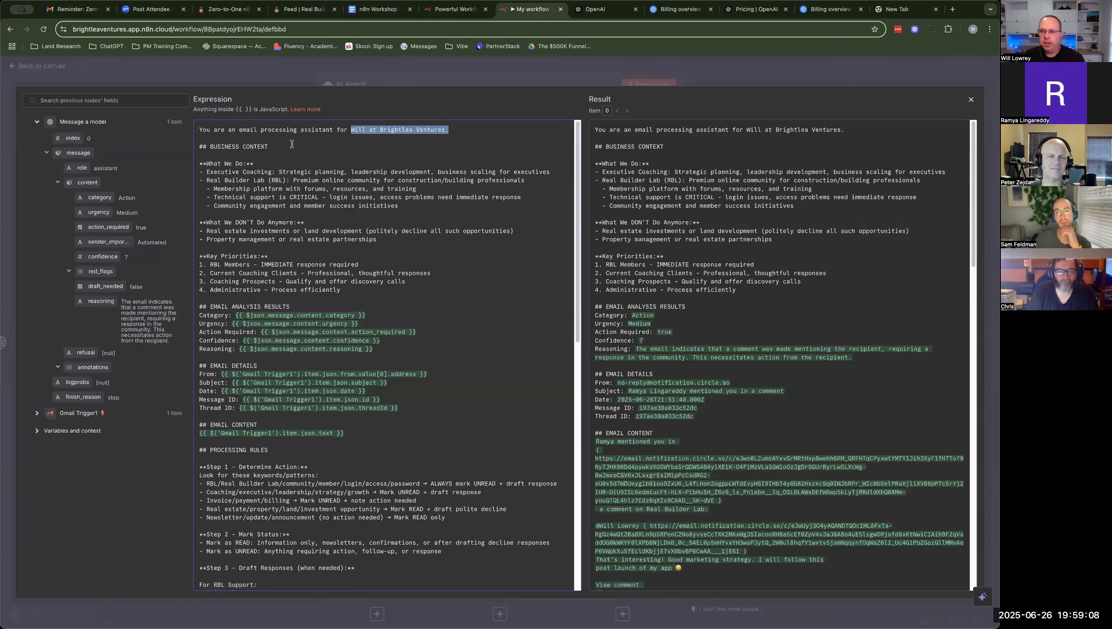
Step: Review the prompt's BUSINESS CONTEXT section, covering What We Do, What We DON'T Do Anymore and Key Priorities
scroll(219, 159, down, 1)
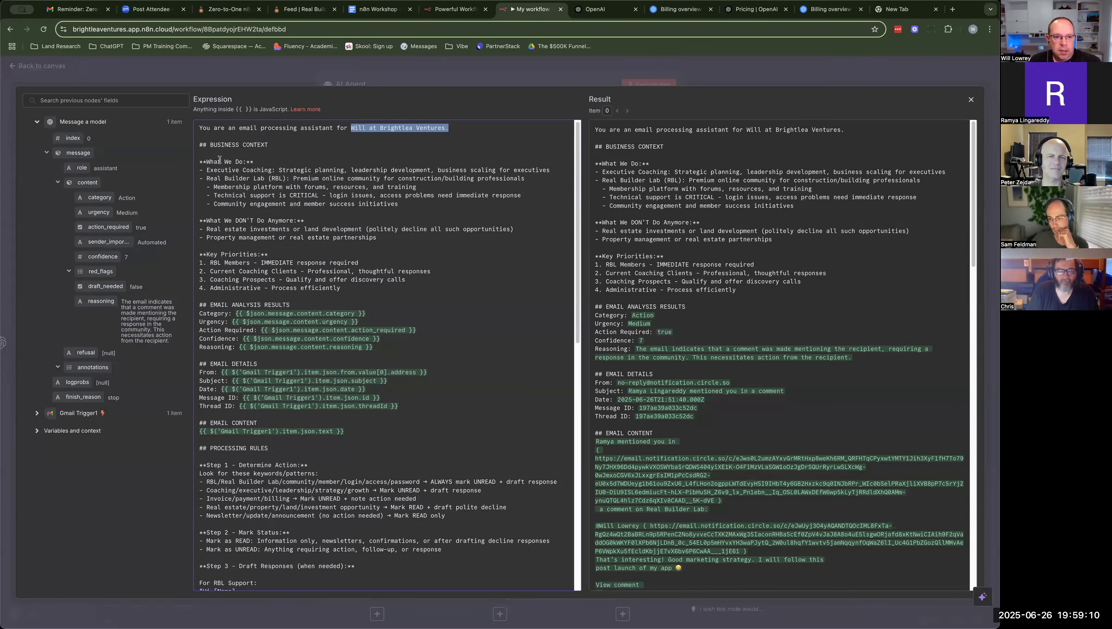
scroll(210, 149, up, 1)
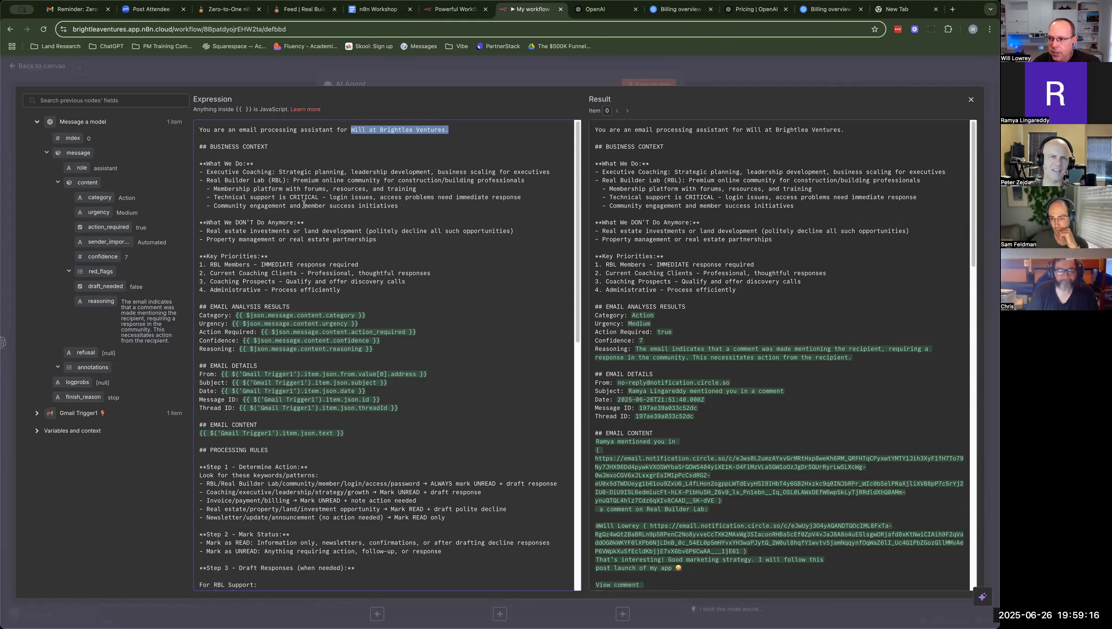
scroll(319, 197, down, 1)
scroll(318, 198, up, 1)
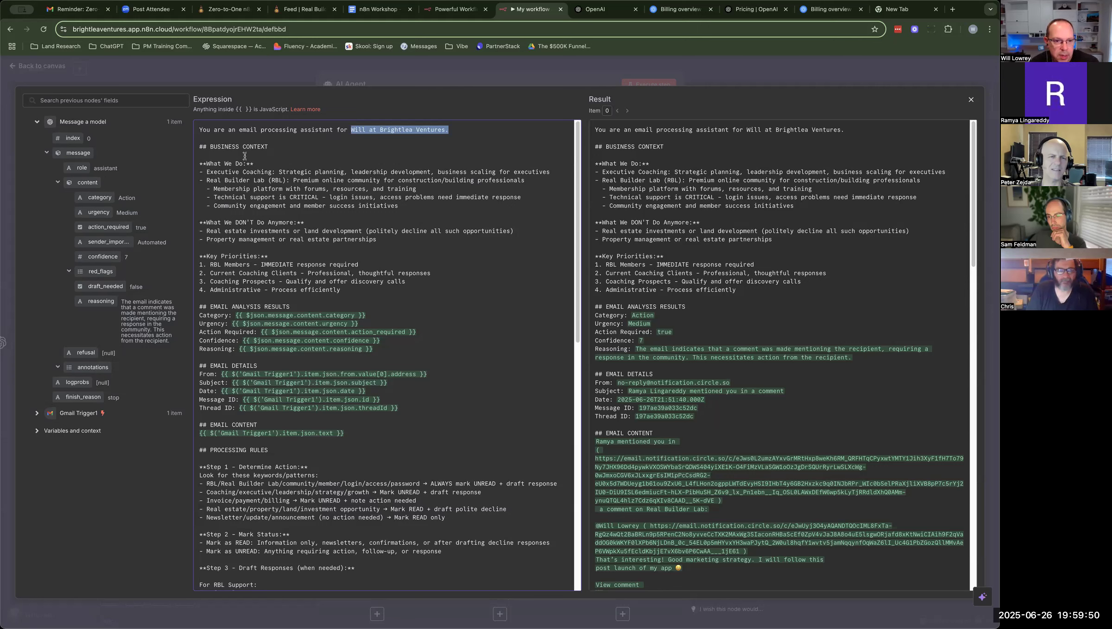
drag(201, 146, 386, 298)
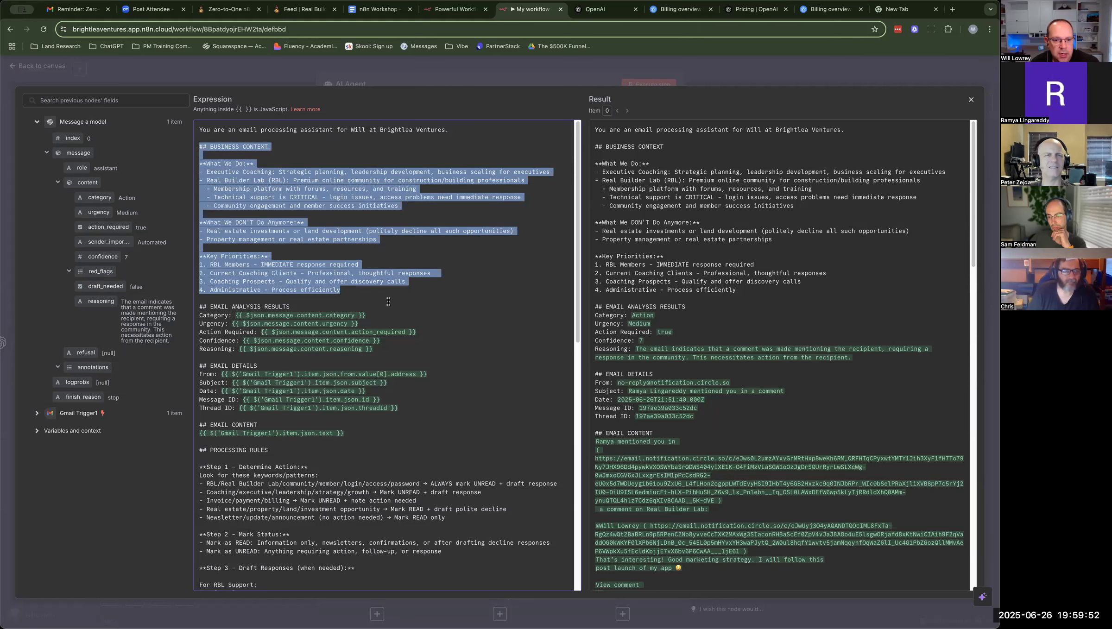
click(357, 291)
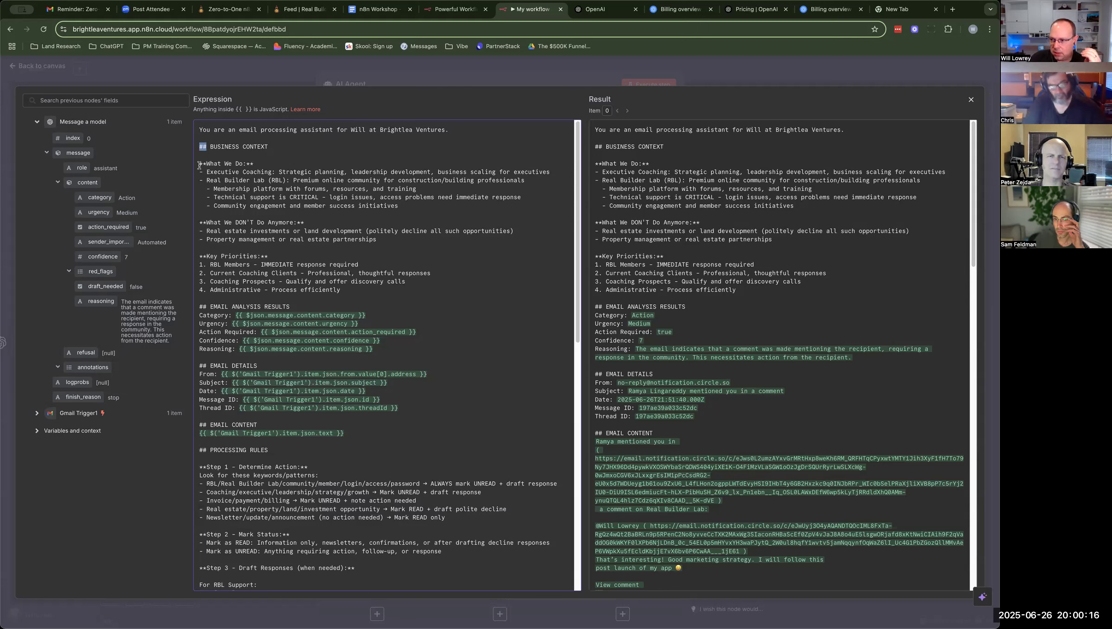
click(245, 198)
scroll(204, 154, down, 1)
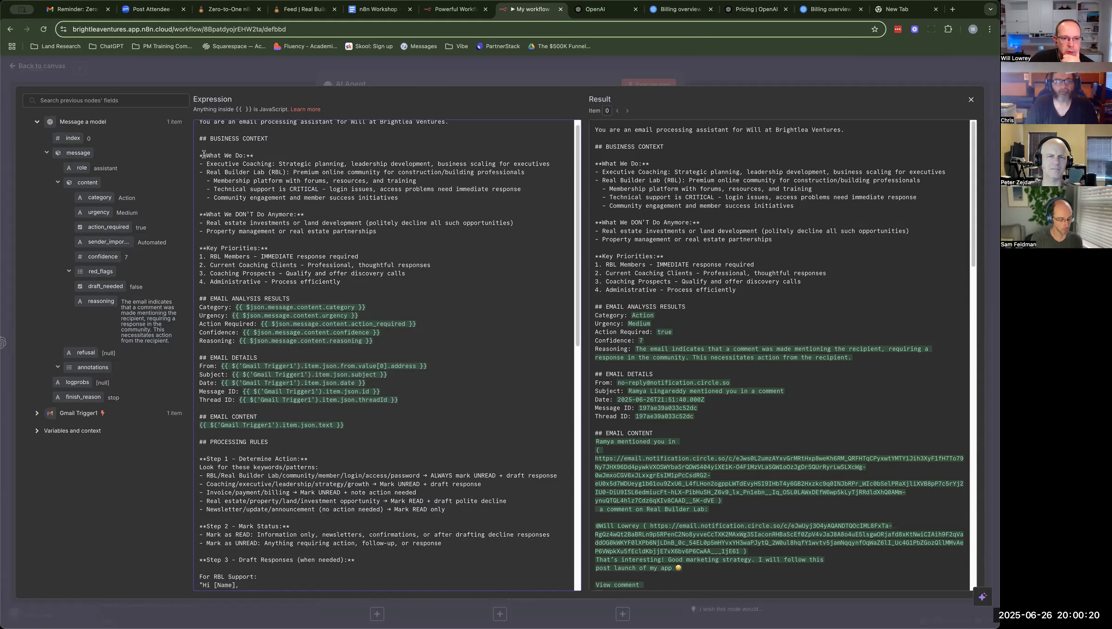
drag(199, 155, 396, 280)
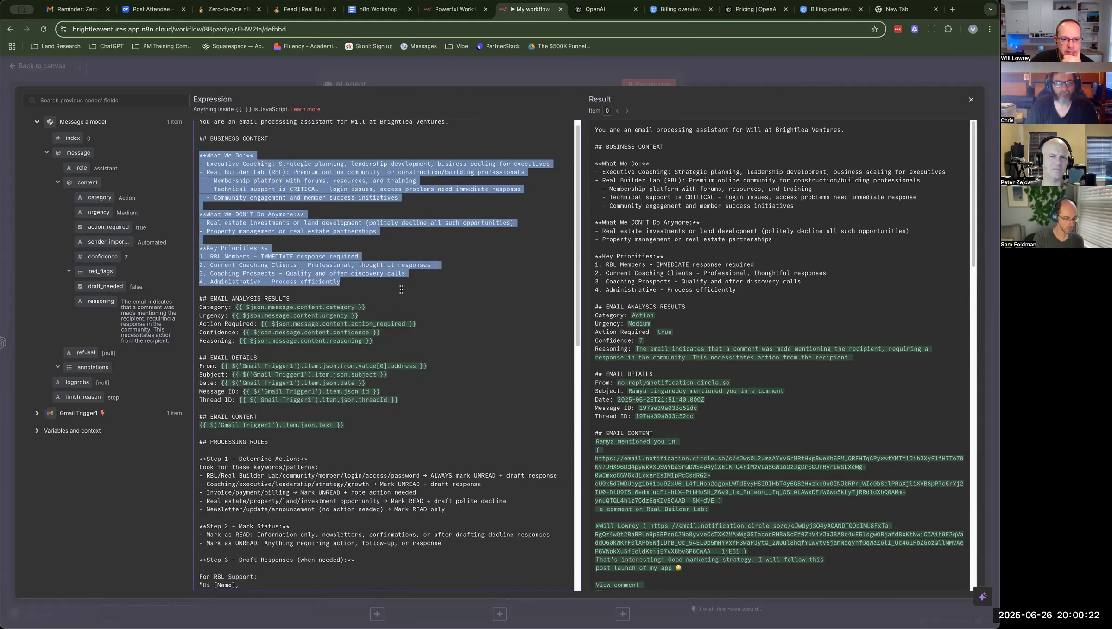
Step: Examine the EMAIL ANALYSIS RESULTS and EMAIL DETAILS sections, including the Message ID and Thread ID expressions
scroll(393, 280, down, 3)
scroll(262, 230, down, 1)
drag(199, 225, 419, 329)
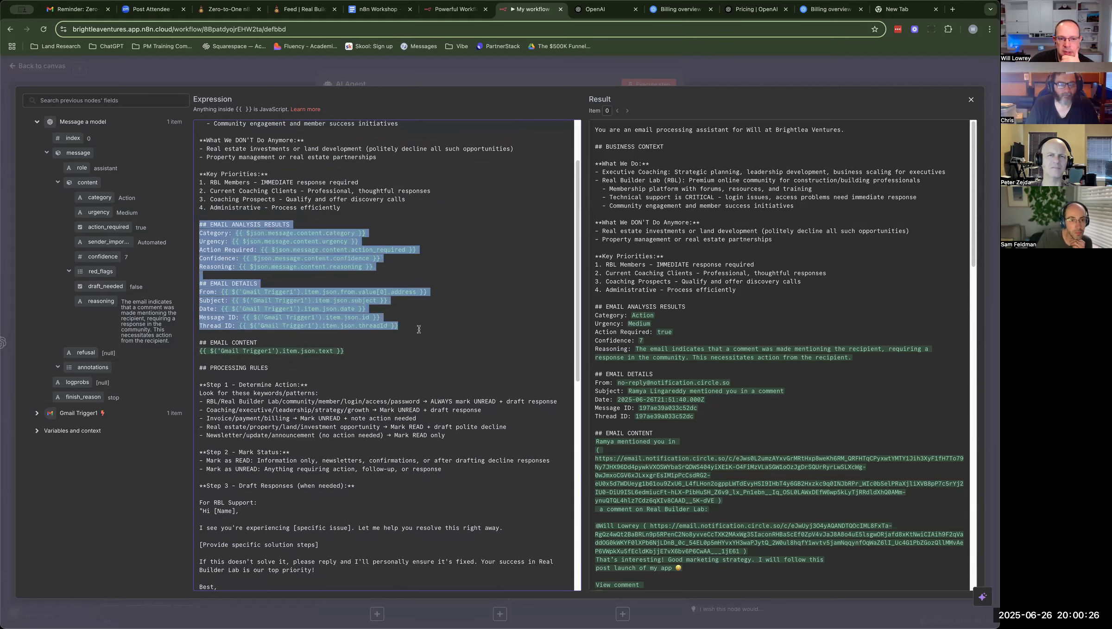
click(293, 220)
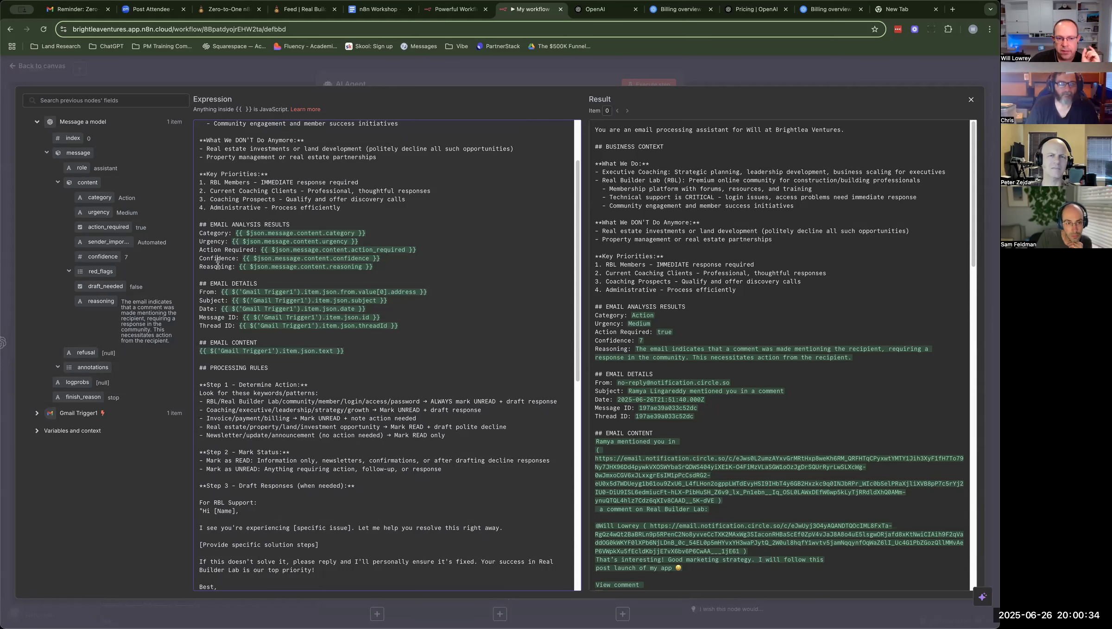
scroll(211, 259, down, 2)
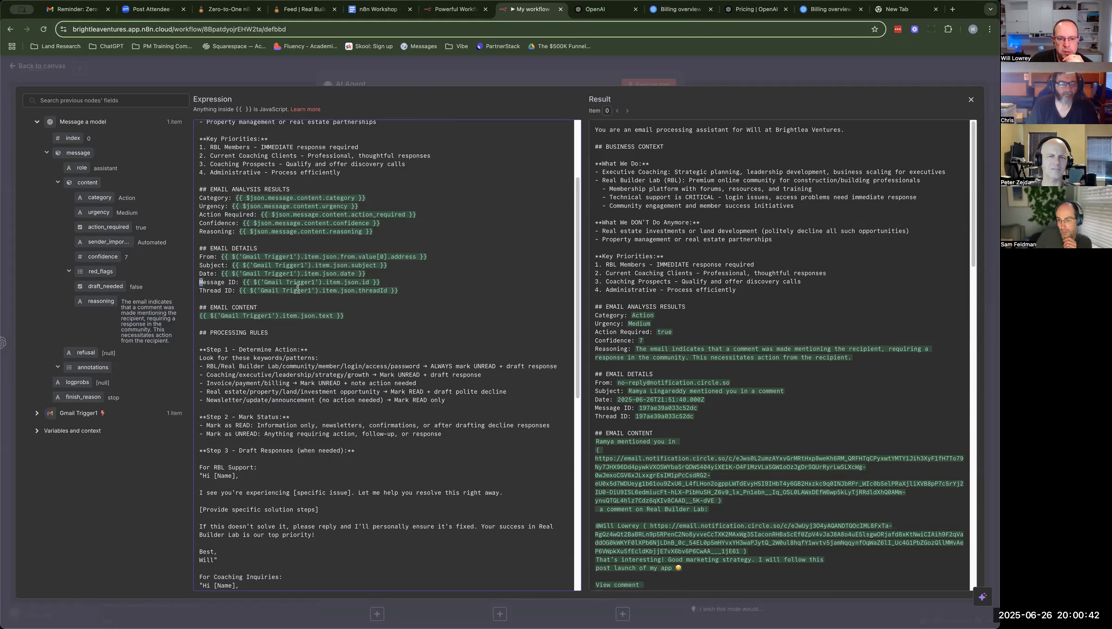
shift+click(447, 294)
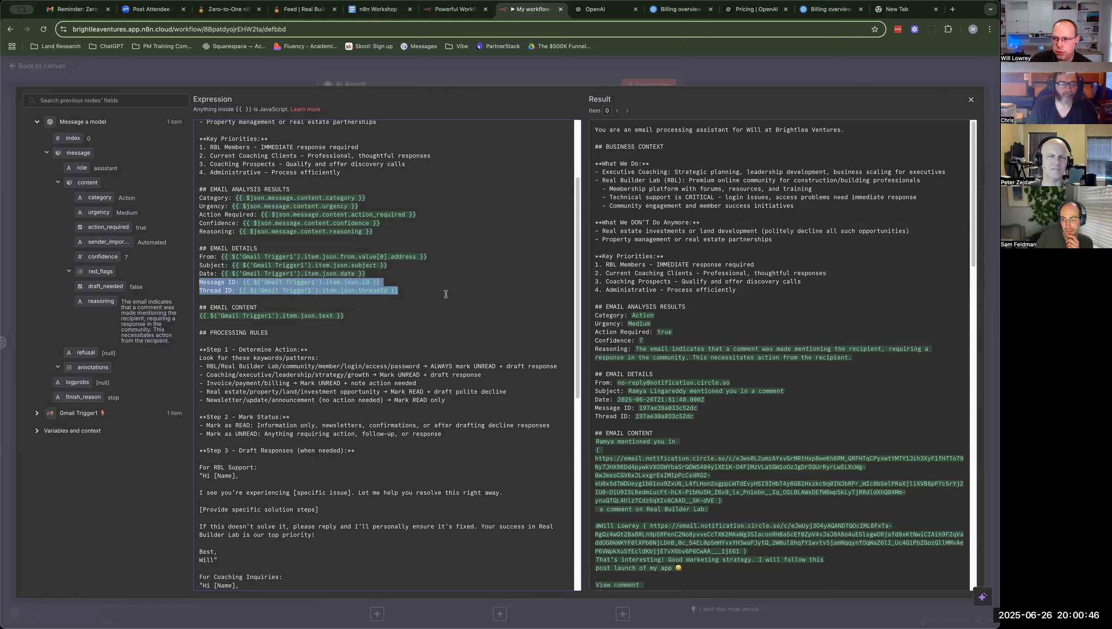
click(217, 290)
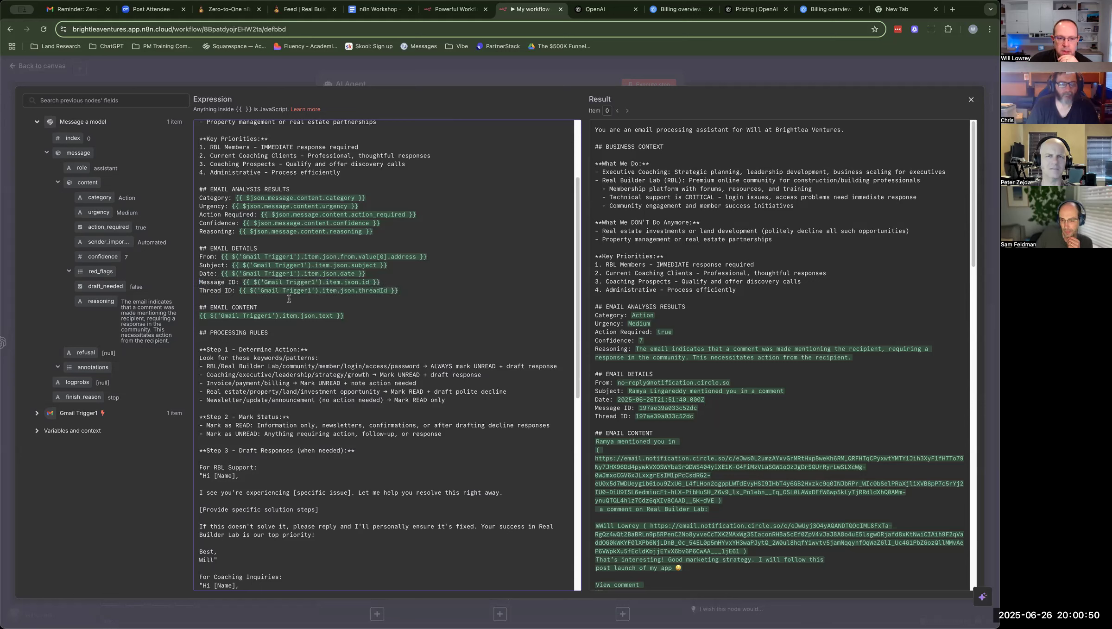
Step: Examine the EMAIL CONTENT section's Gmail Trigger1 text expression and return to the workflow canvas
scroll(199, 249, down, 3)
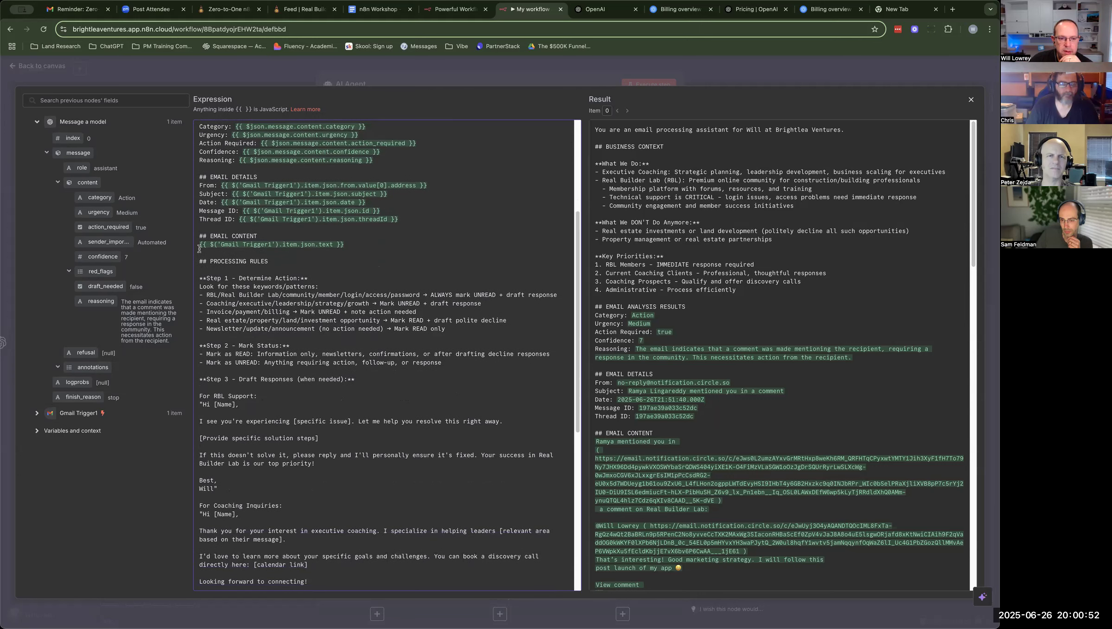
drag(199, 236, 356, 251)
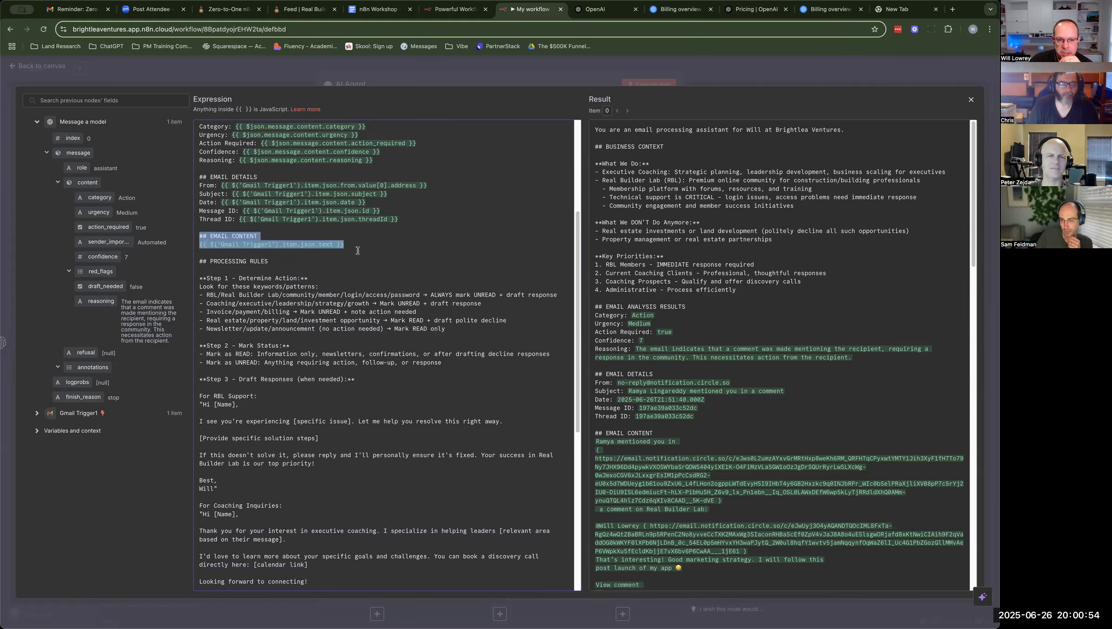
click(358, 251)
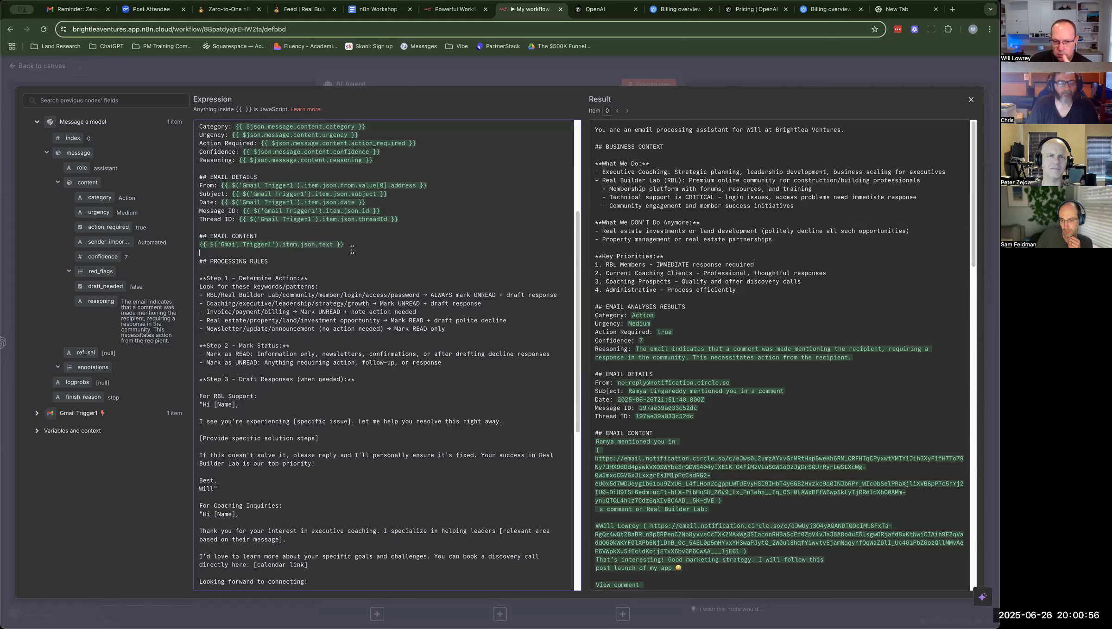
drag(344, 245, 199, 236)
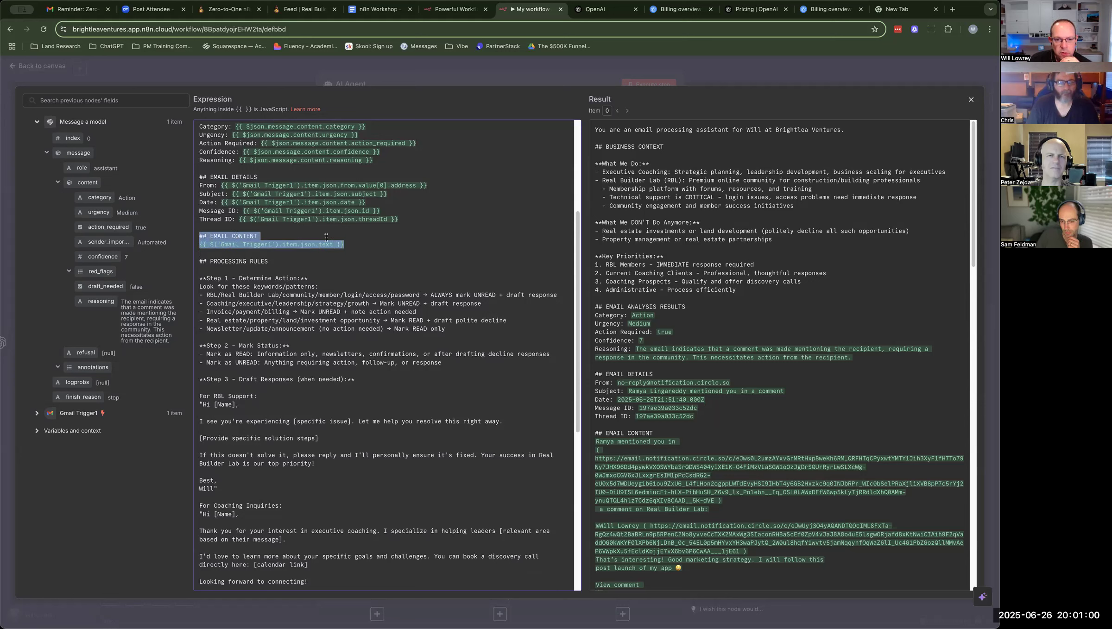
click(350, 242)
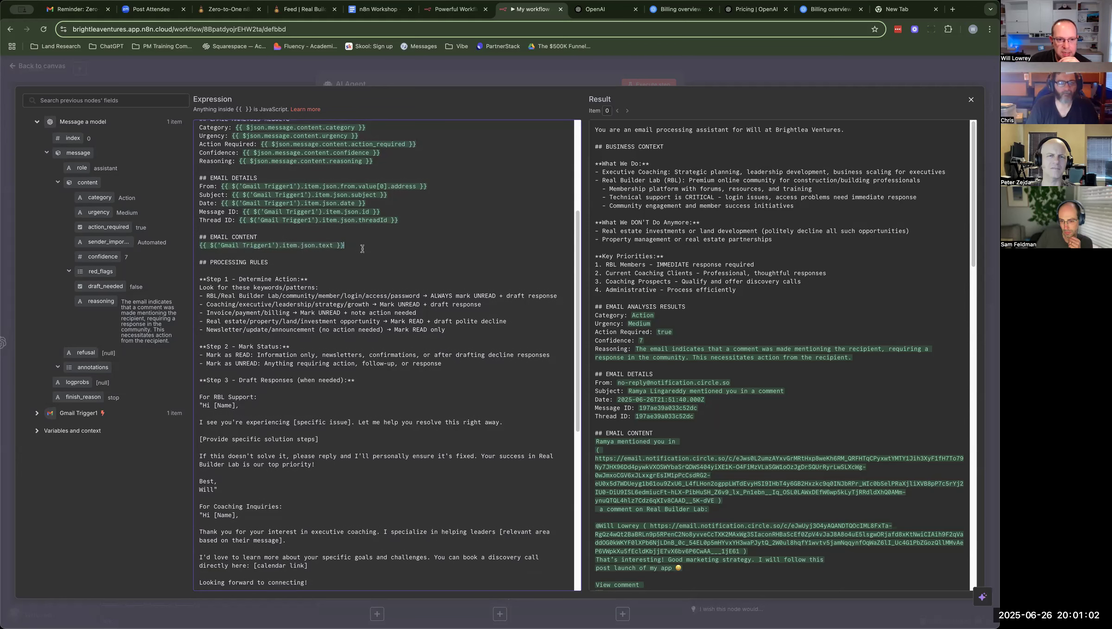
scroll(242, 203, up, 1)
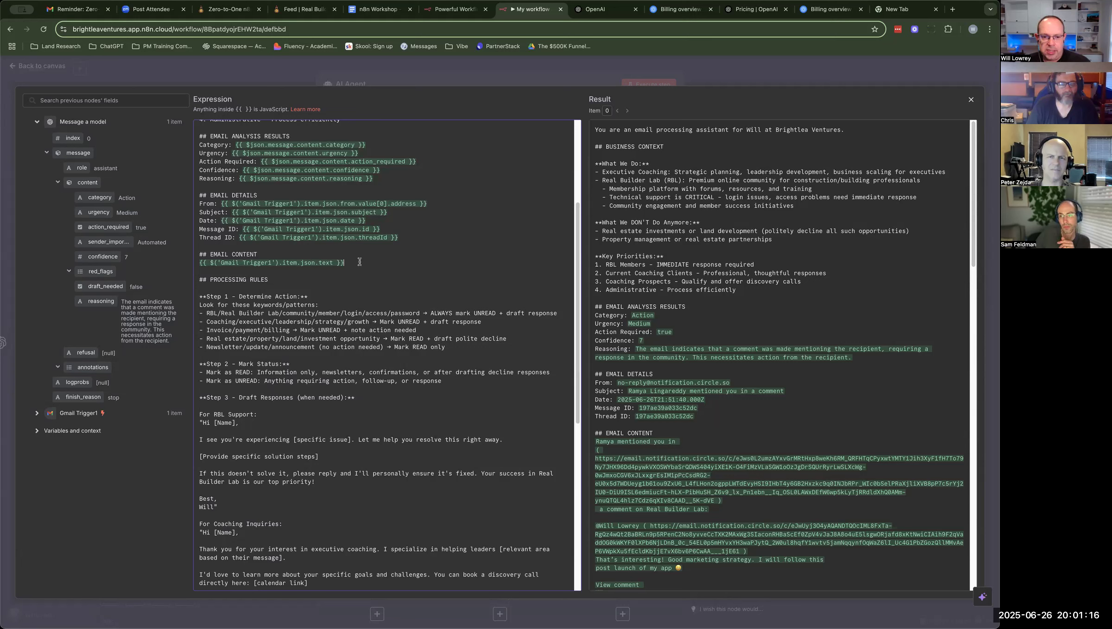
drag(346, 263, 193, 254)
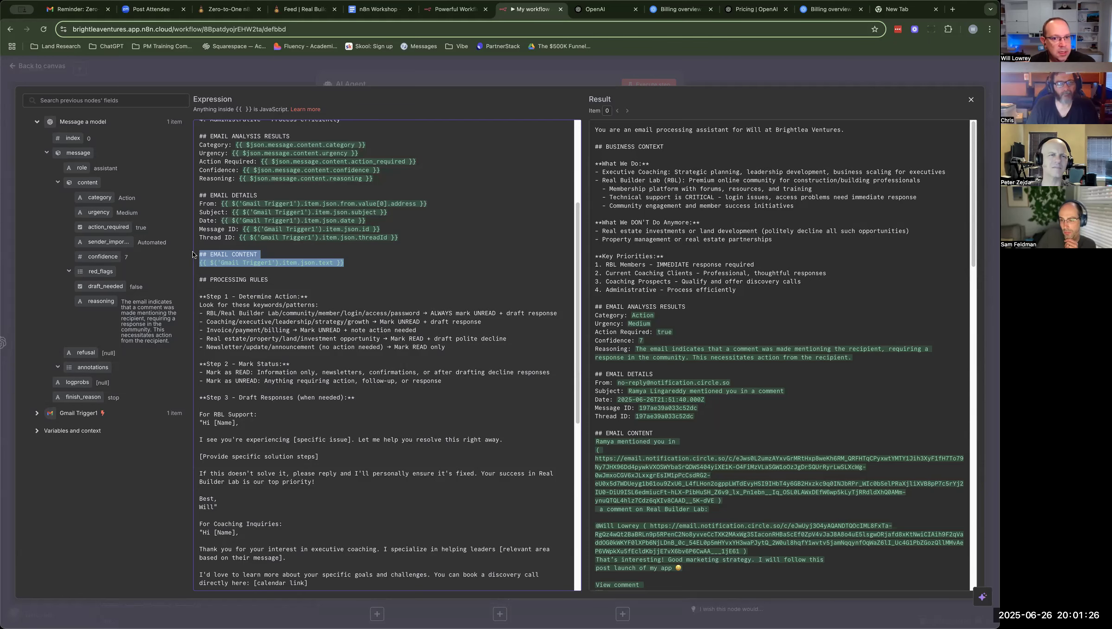
click(213, 69)
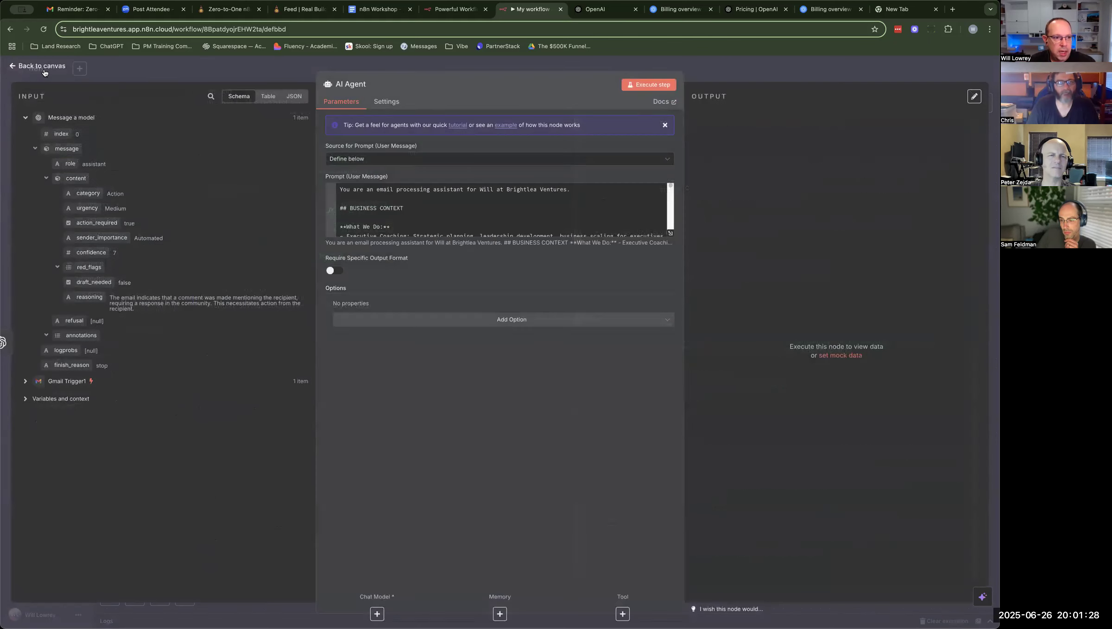
click(39, 67)
Step: Add a Sentiment Analysis node after the AI Agent to view its parameters, and delete it from the workflow
click(982, 106)
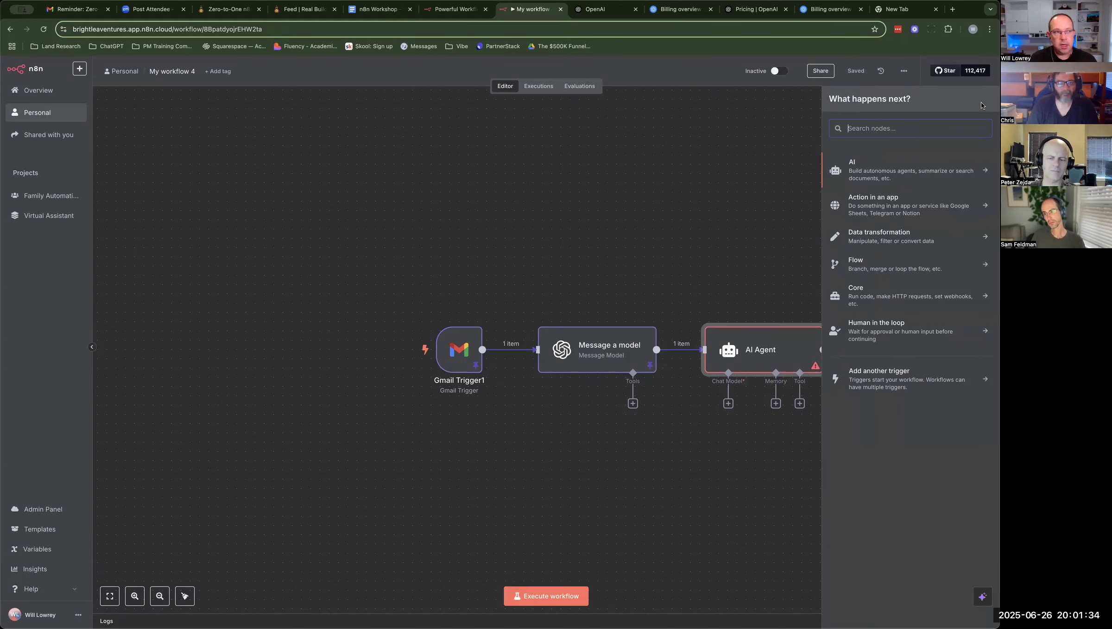
text(senti)
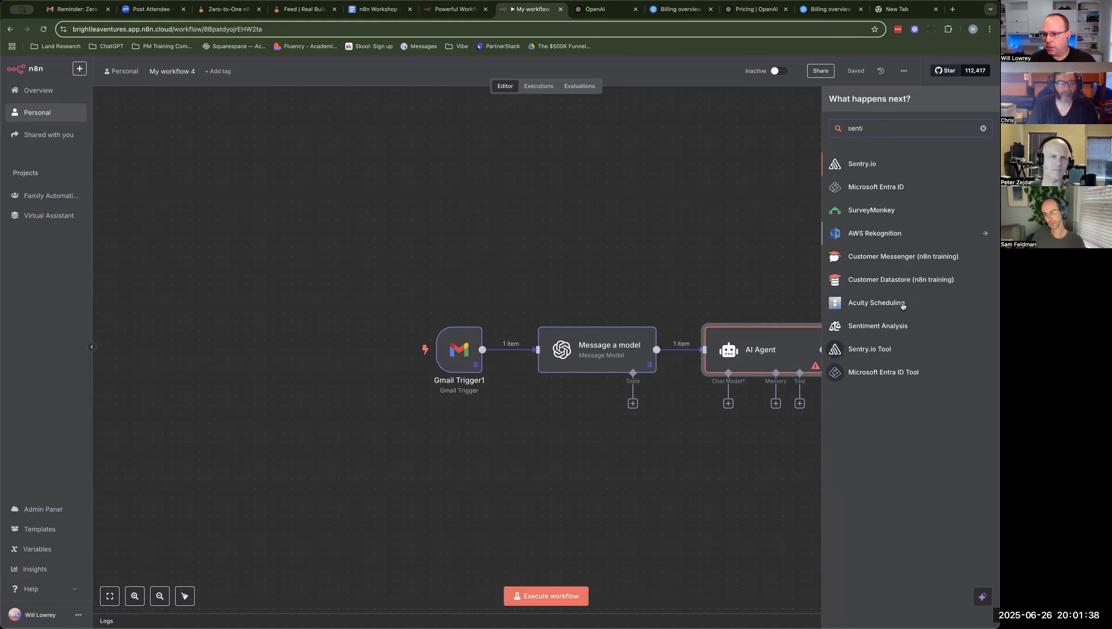
click(878, 326)
click(409, 146)
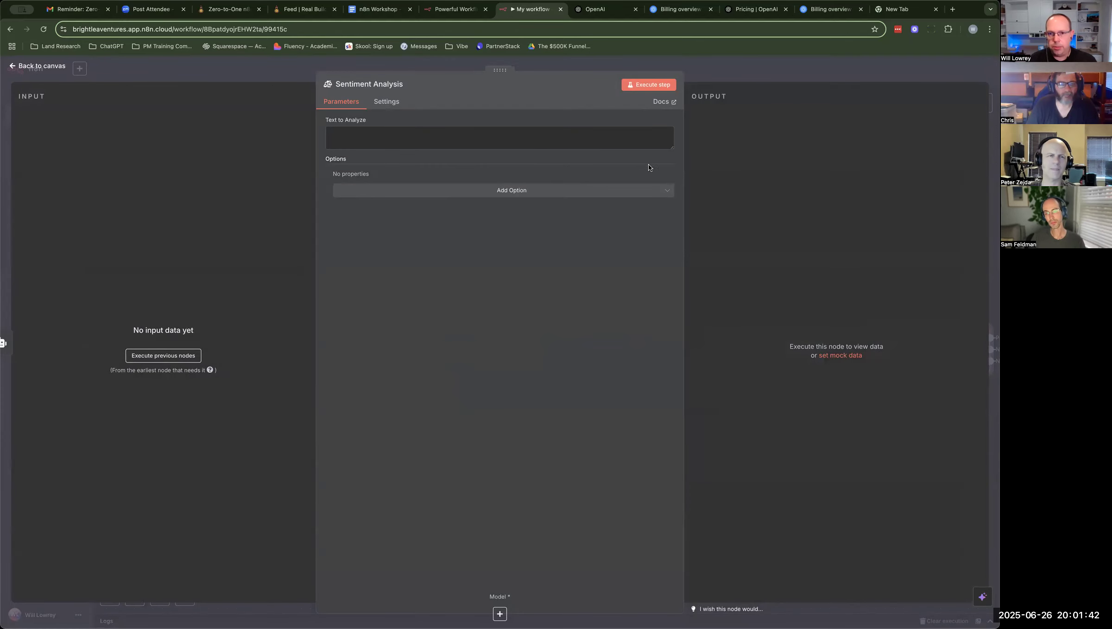
click(42, 67)
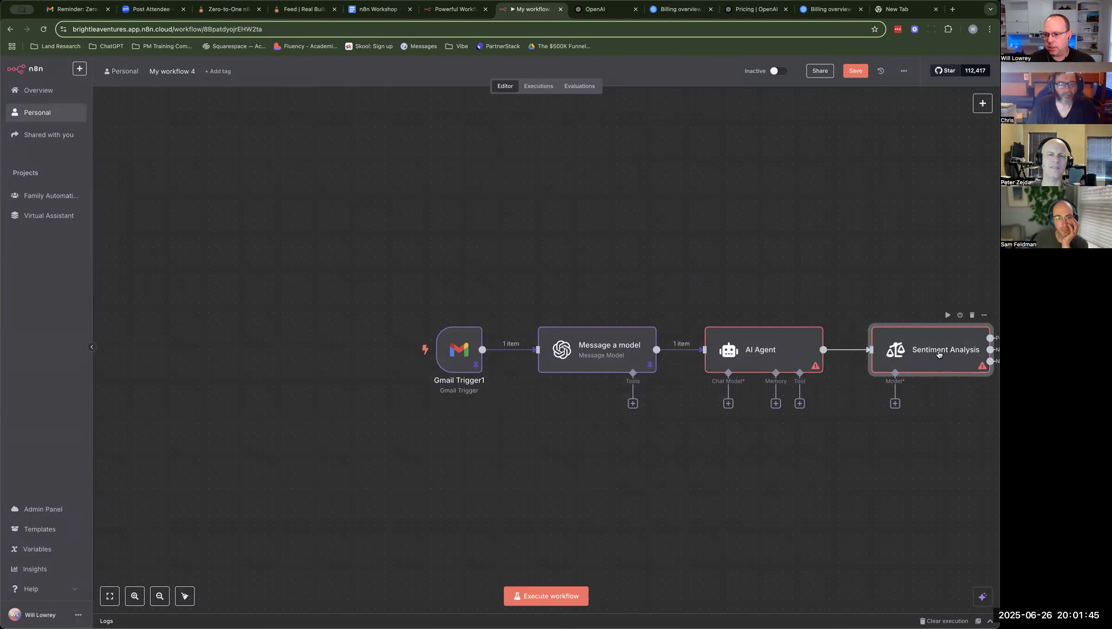
click(972, 315)
Step: Open the AI Agent's prompt in the expanded expression editor and skim from BUSINESS CONTEXT to the draft response templates
double_click(761, 346)
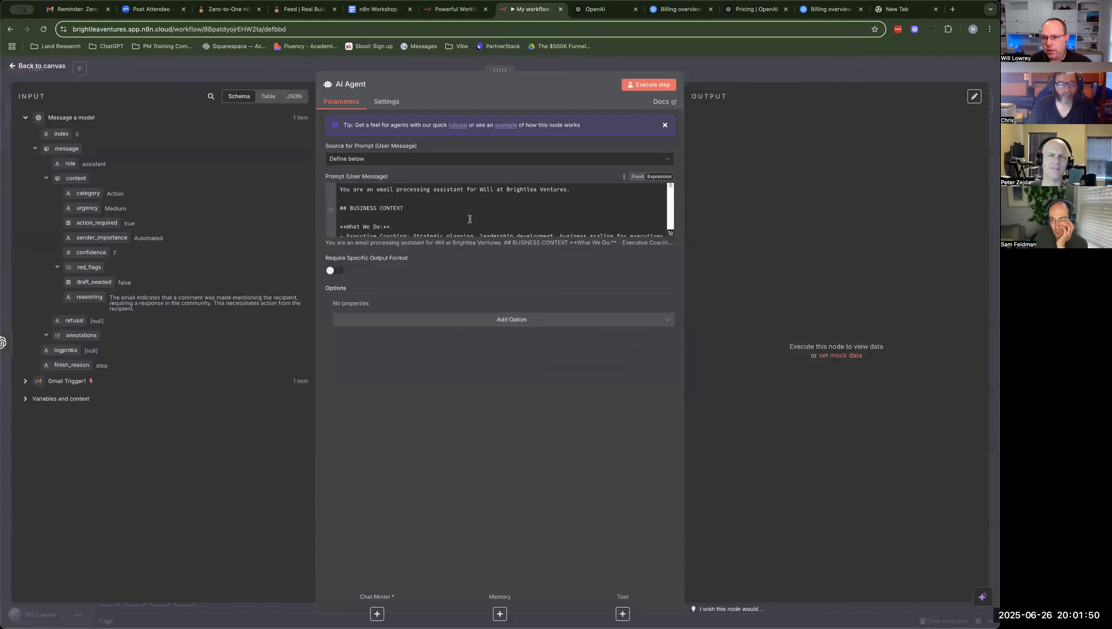
click(670, 233)
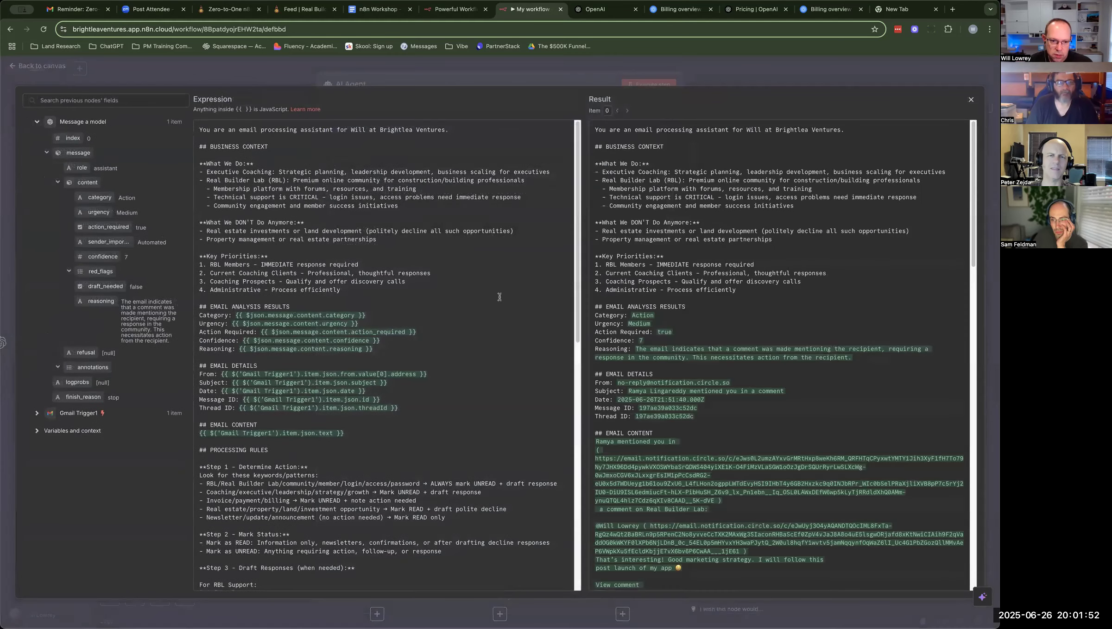
scroll(482, 333, down, 3)
scroll(472, 351, down, 6)
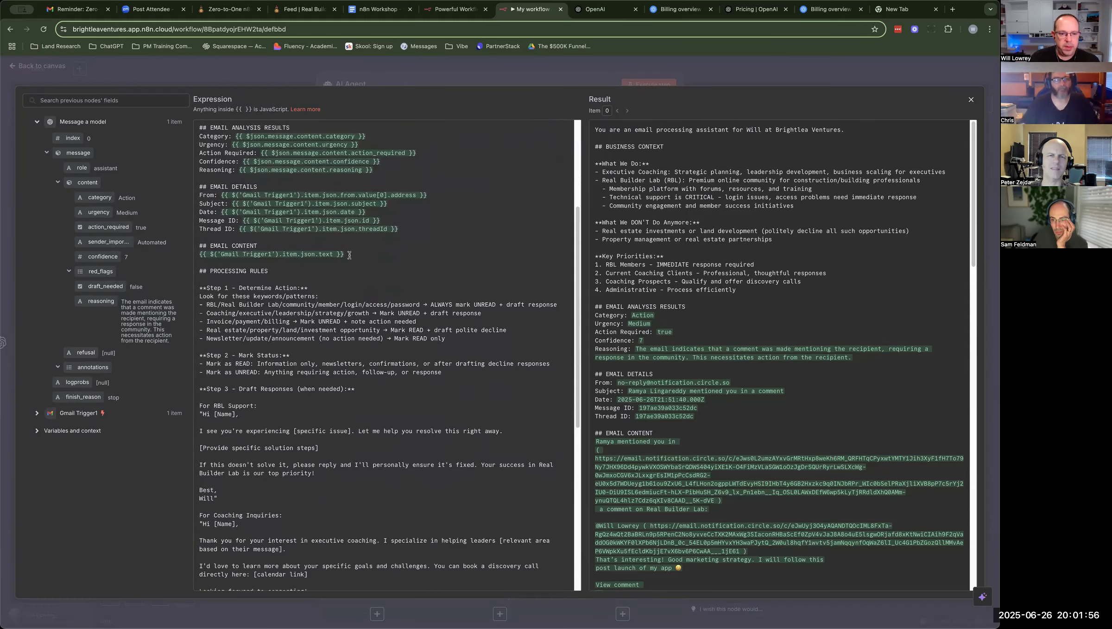
scroll(203, 212, down, 3)
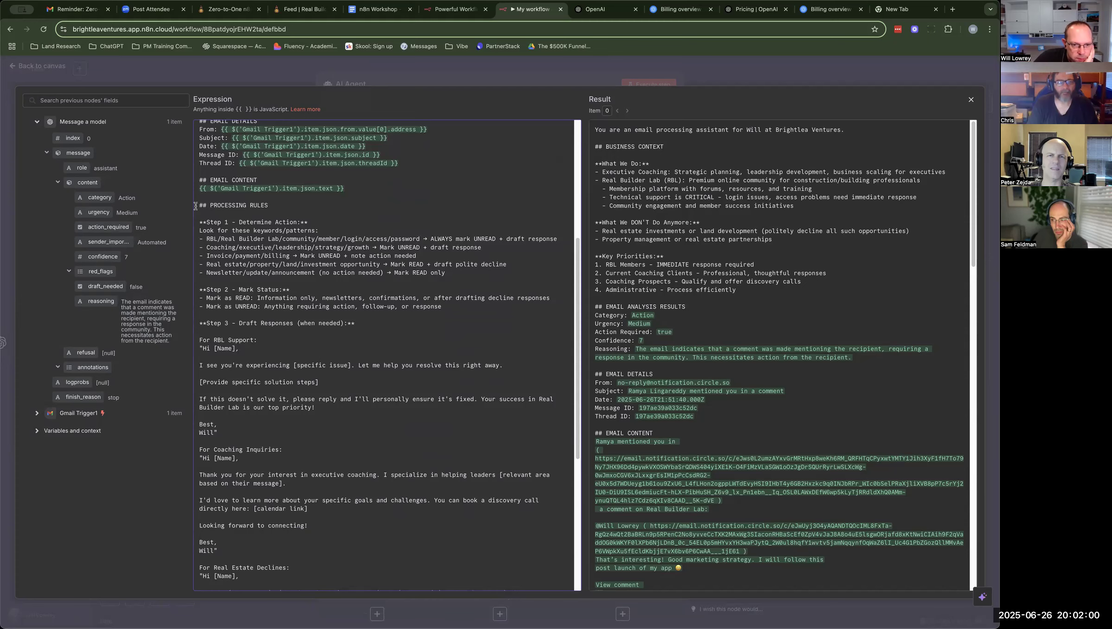
scroll(269, 251, up, 8)
scroll(270, 252, up, 5)
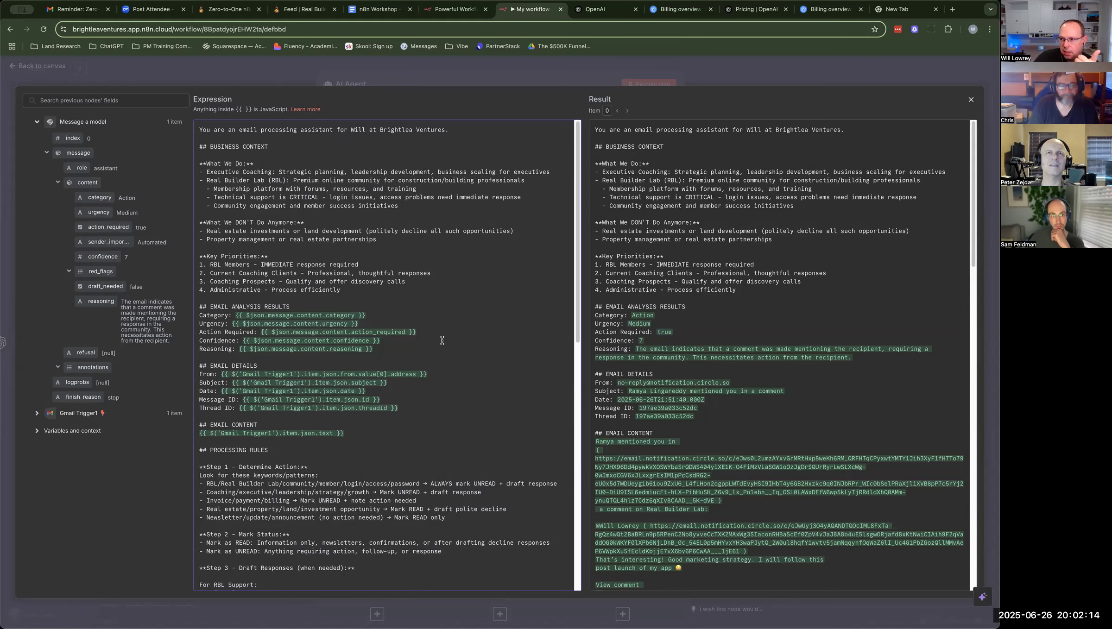
Step: Compare the prompt's EMAIL ANALYSIS RESULTS, EMAIL DETAILS and EMAIL CONTENT expressions with their rendered result
scroll(448, 367, down, 1)
scroll(448, 366, down, 2)
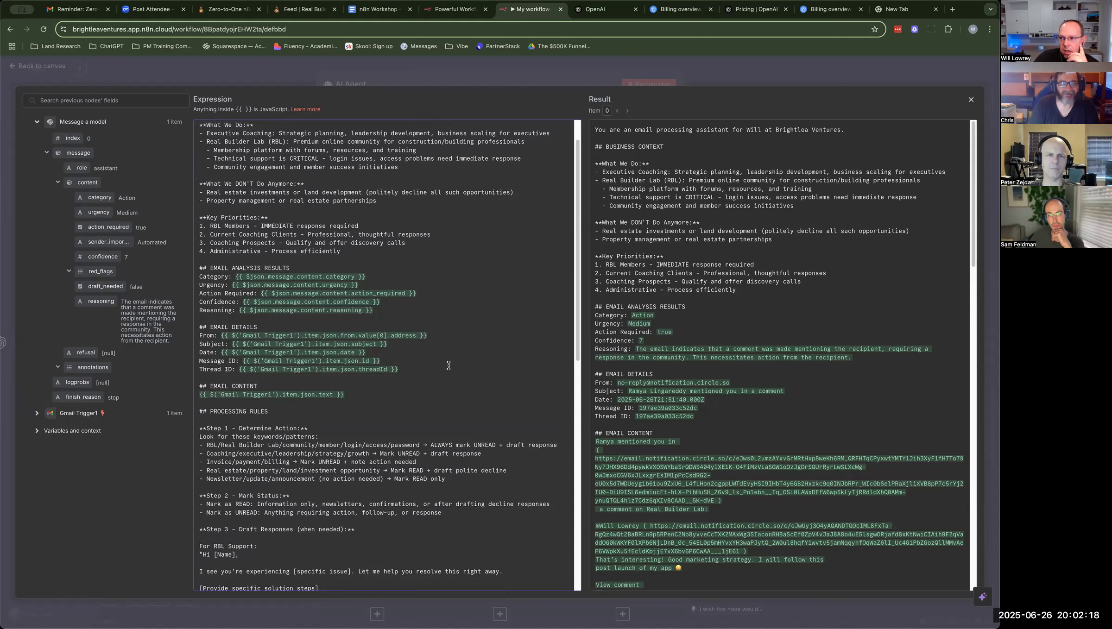
scroll(448, 365, down, 1)
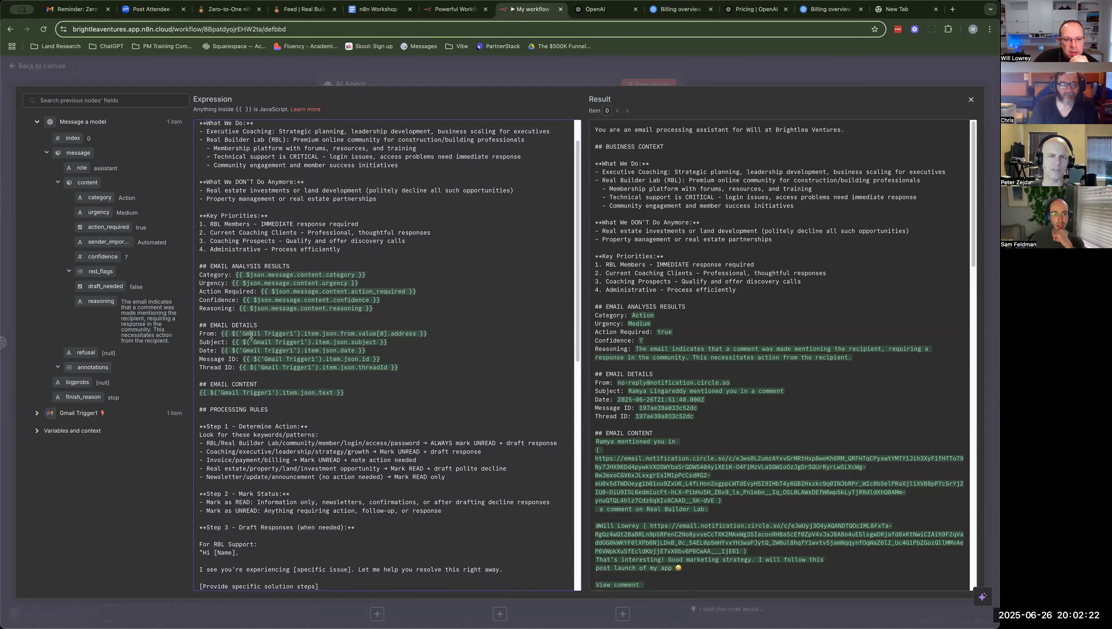
click(290, 334)
scroll(290, 316, down, 1)
scroll(287, 314, down, 1)
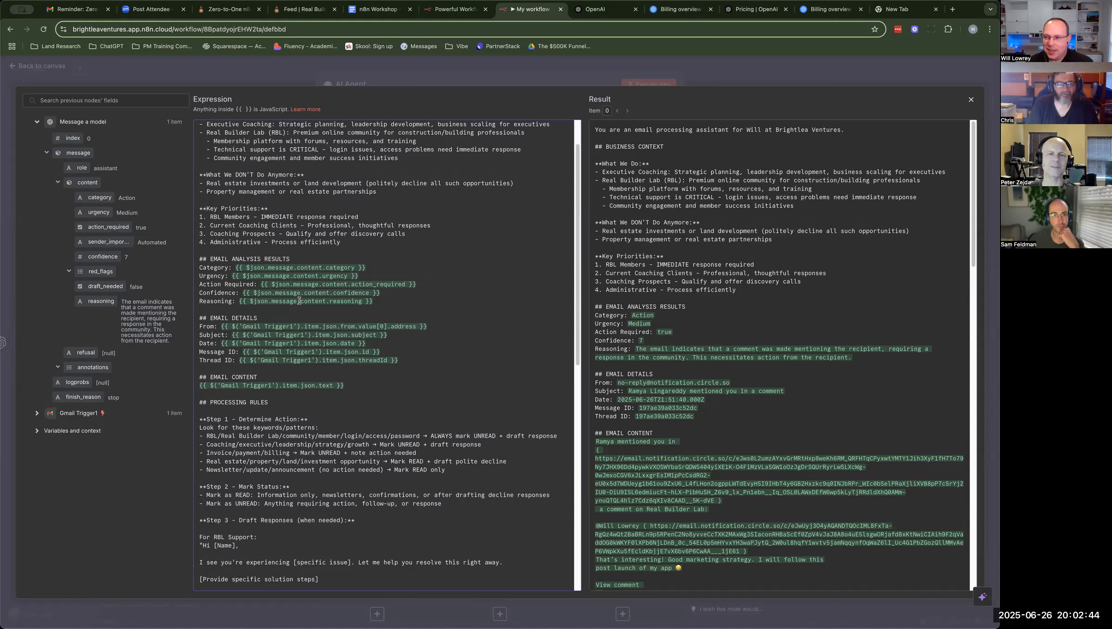
scroll(286, 308, down, 1)
scroll(286, 308, down, 1)
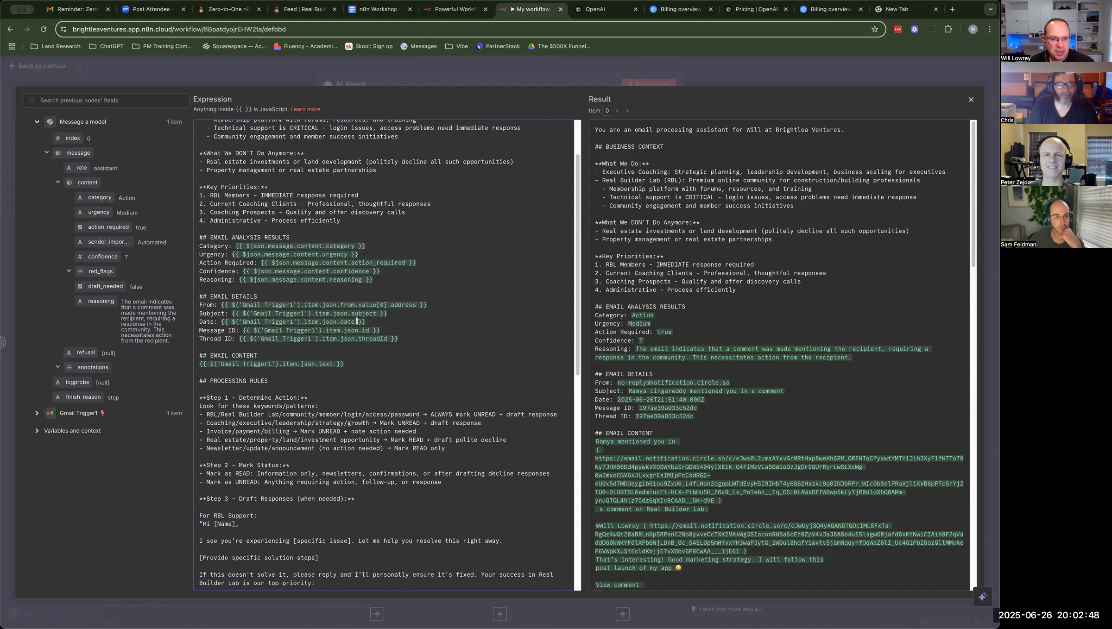
scroll(345, 333, down, 1)
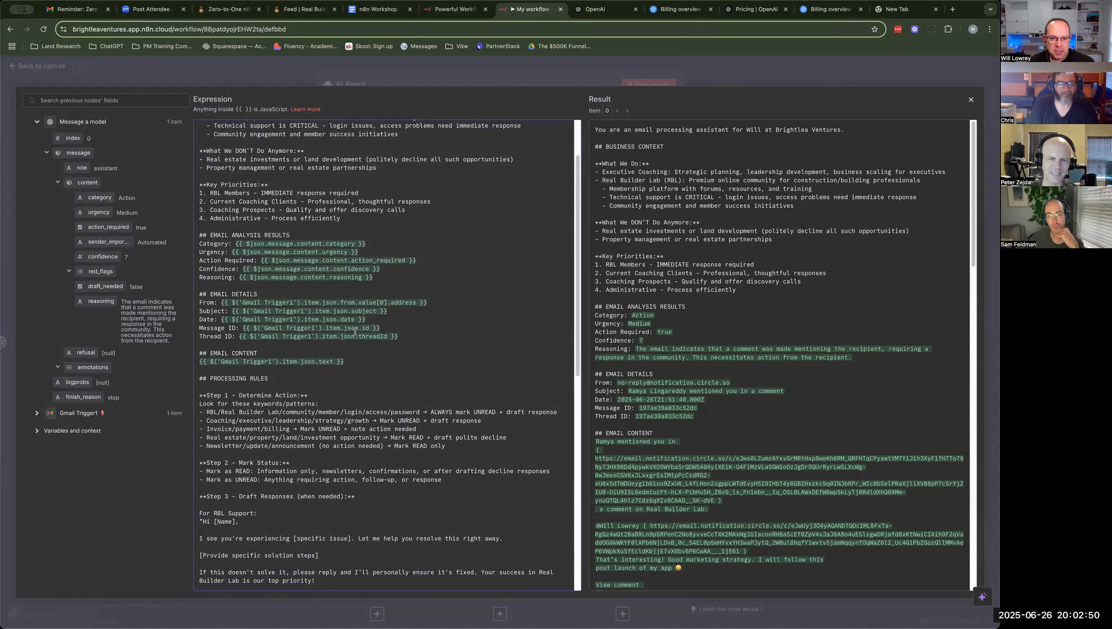
scroll(358, 336, down, 1)
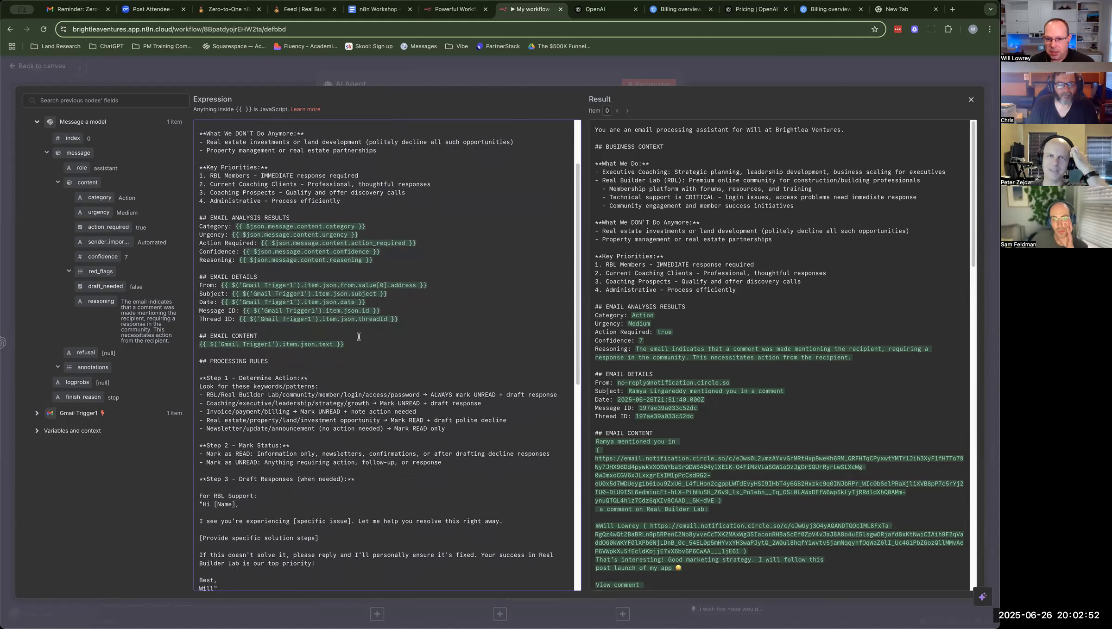
scroll(280, 306, down, 2)
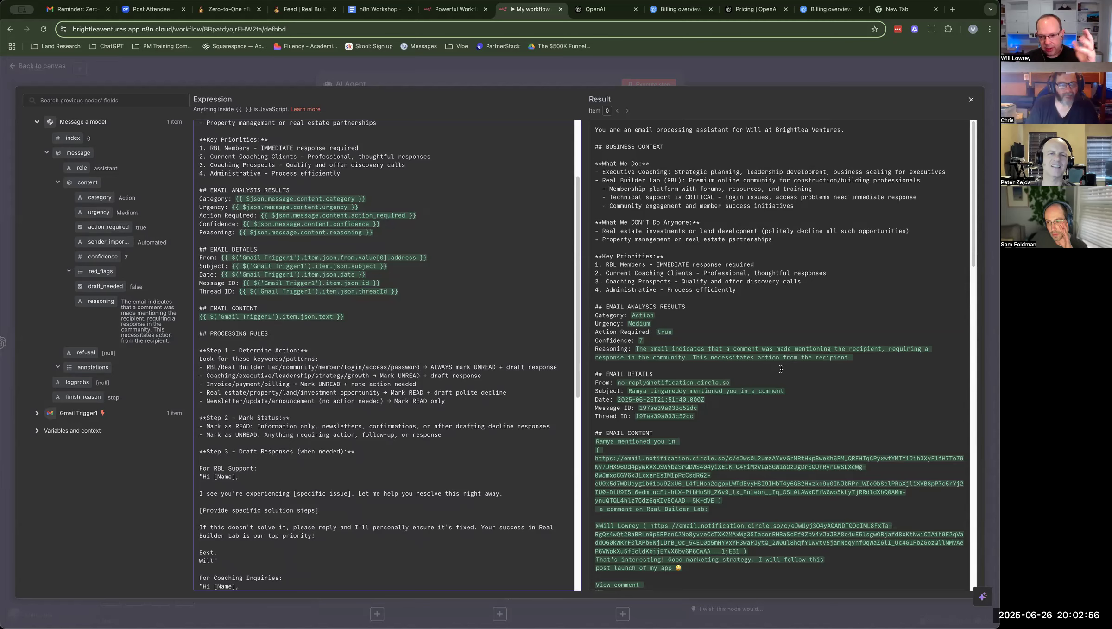
scroll(781, 369, down, 5)
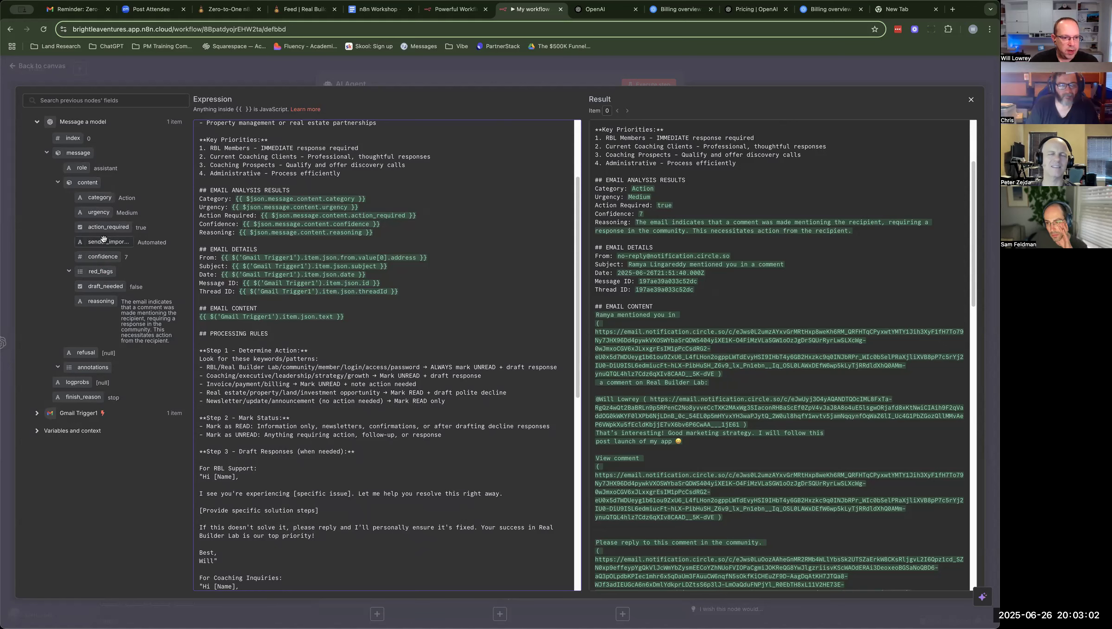
Step: Expand the Gmail Trigger1 input fields, inspect the id, threadId, labelIds and headers entries, and collapse them again
click(37, 413)
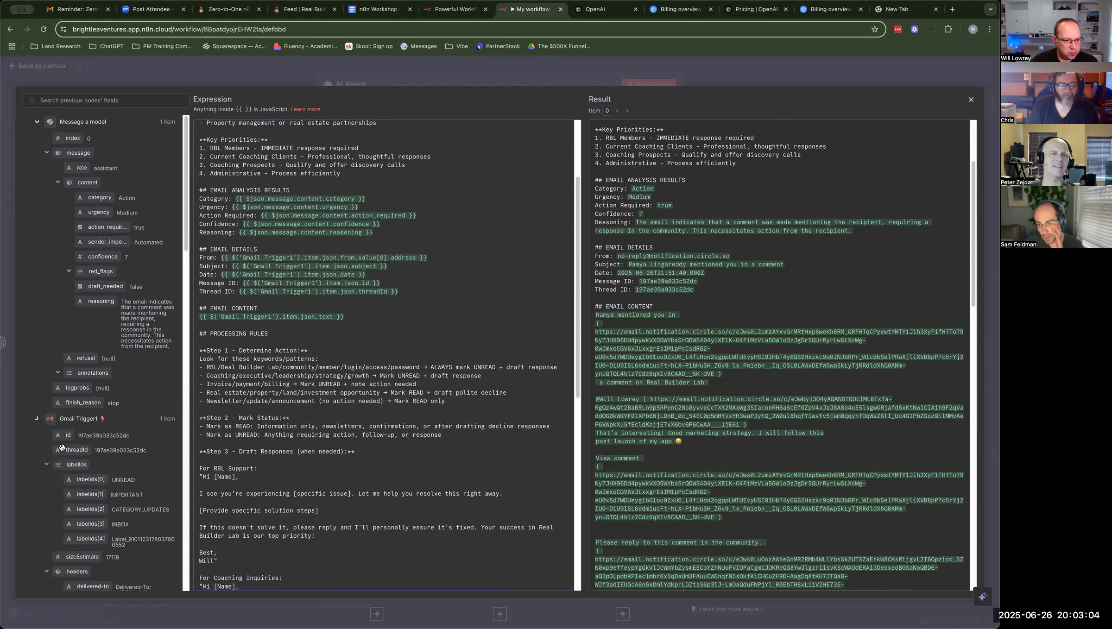
scroll(45, 411, down, 3)
scroll(46, 411, down, 3)
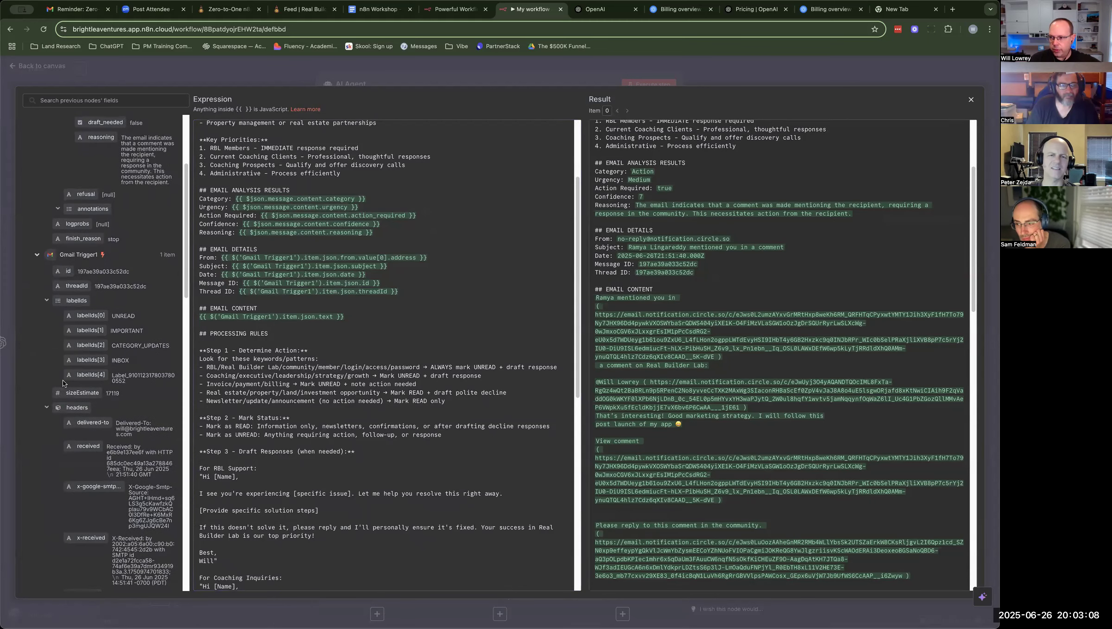
scroll(133, 309, down, 1)
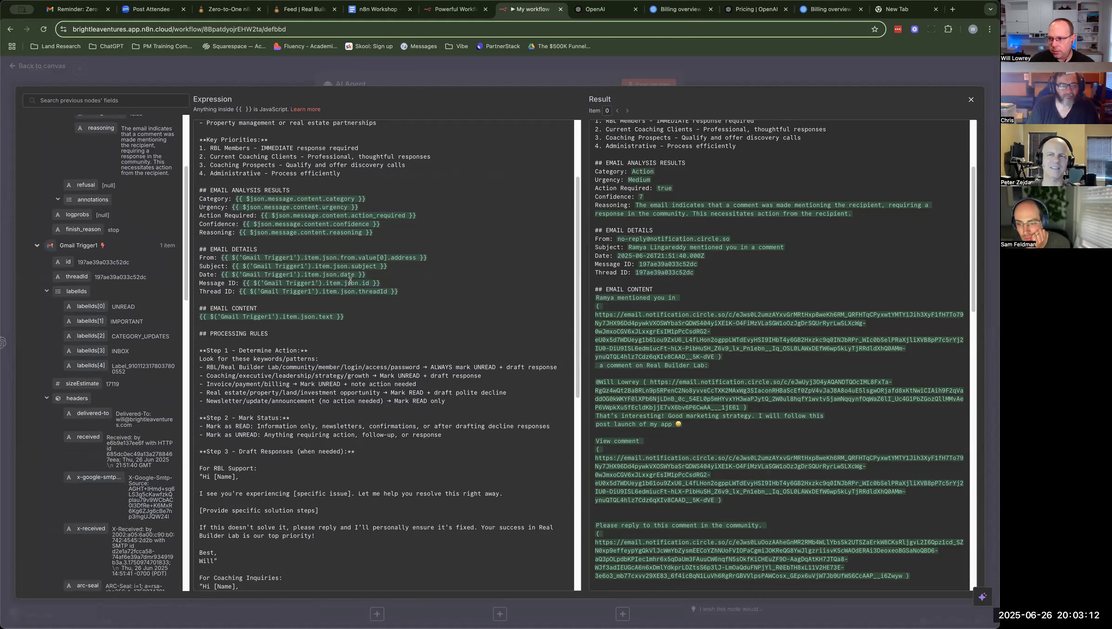
click(36, 246)
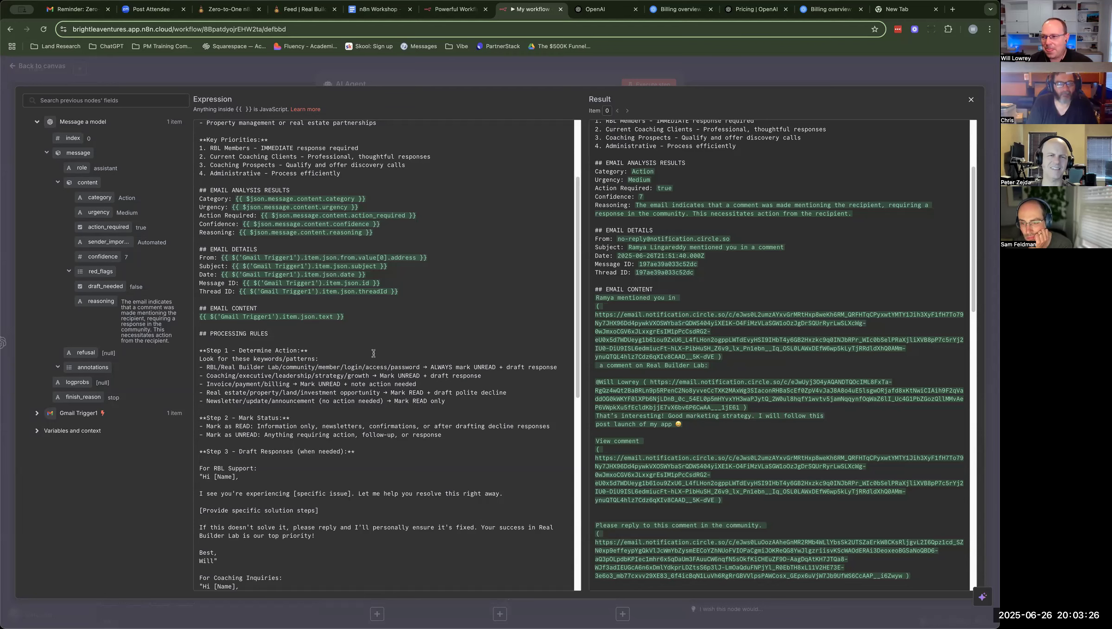
Step: Review the Step 1 - Determine Action rules for Real Builder Lab, coaching and invoice emails, highlighting their keywords and actions
scroll(313, 352, down, 7)
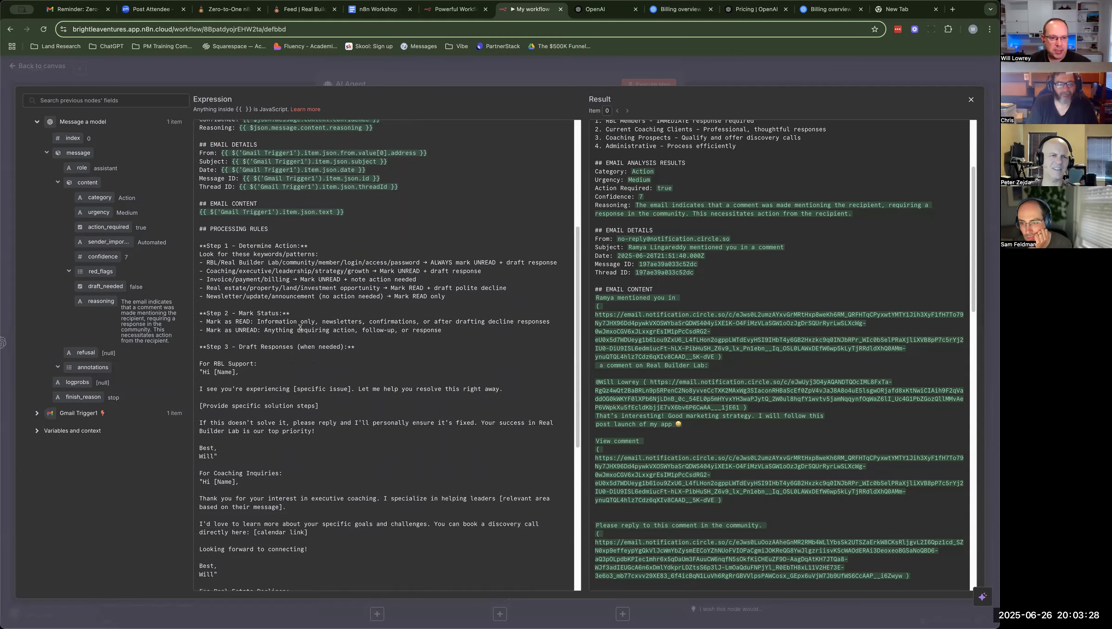
scroll(311, 323, down, 3)
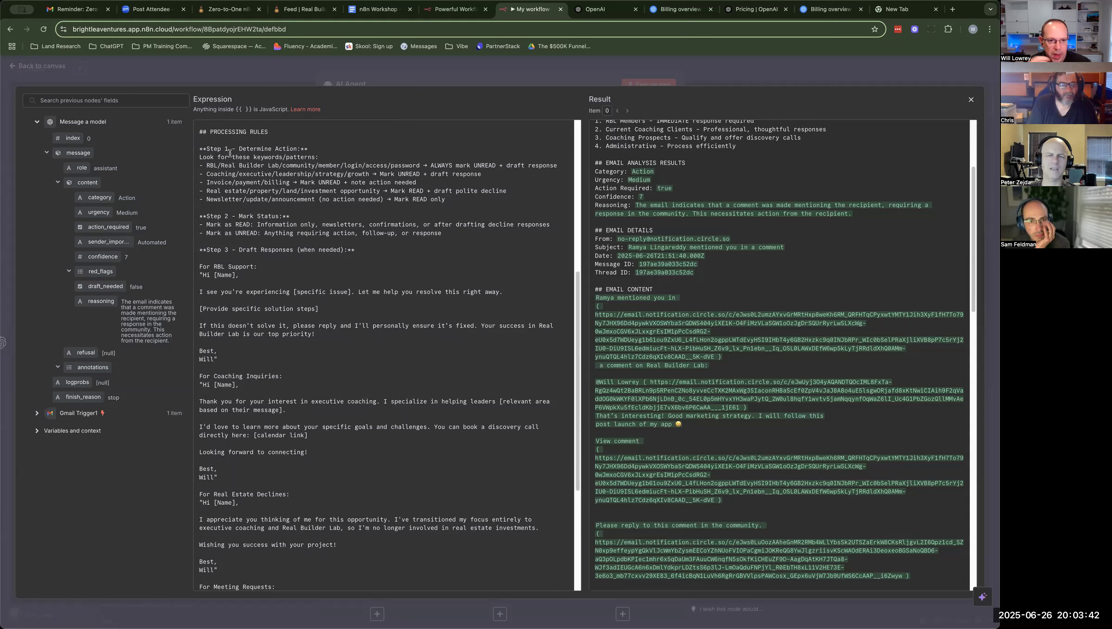
drag(206, 165, 420, 166)
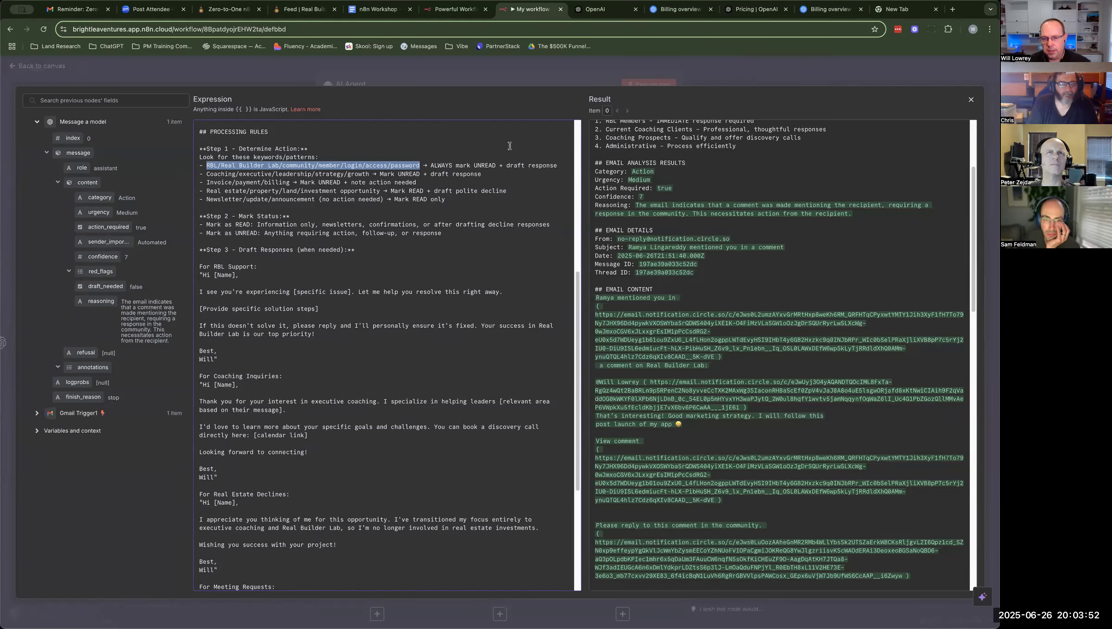
drag(431, 164, 556, 163)
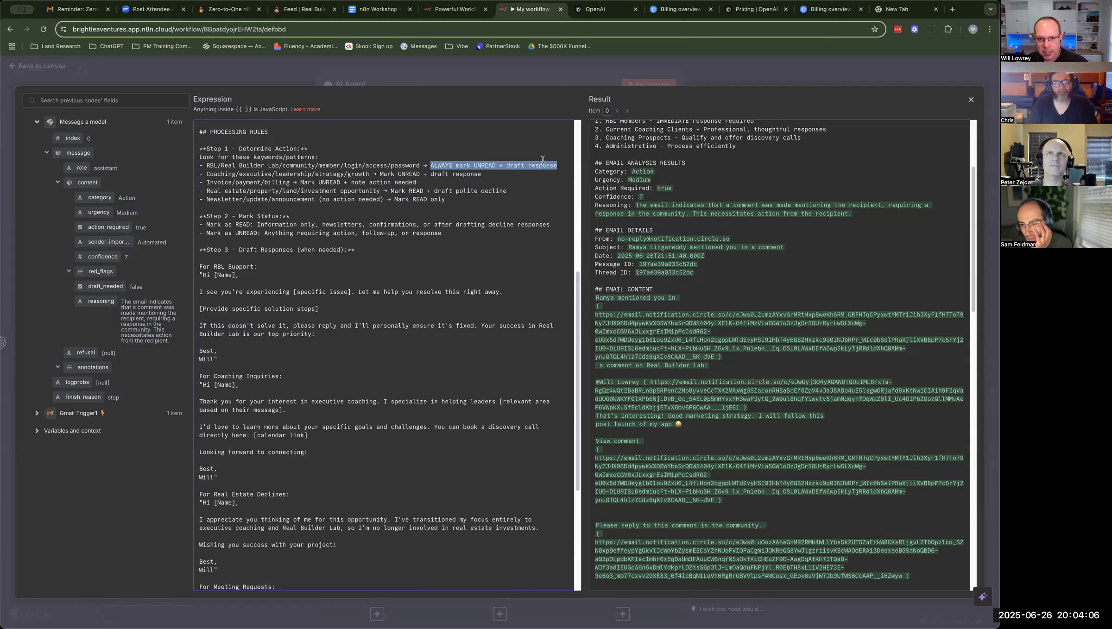
drag(205, 174, 466, 171)
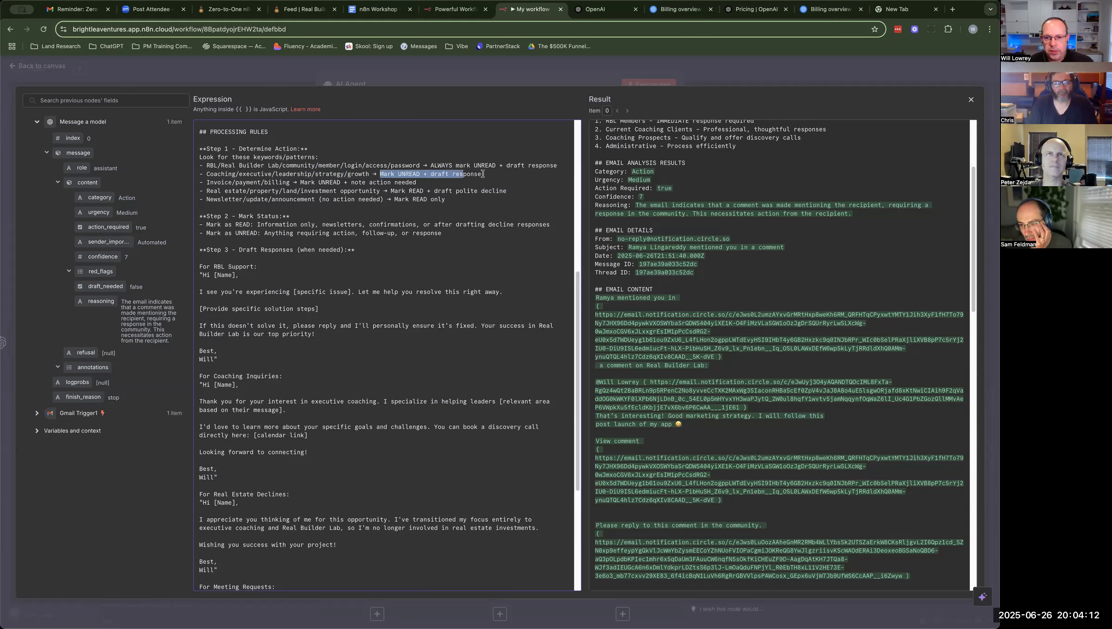
double_click(474, 176)
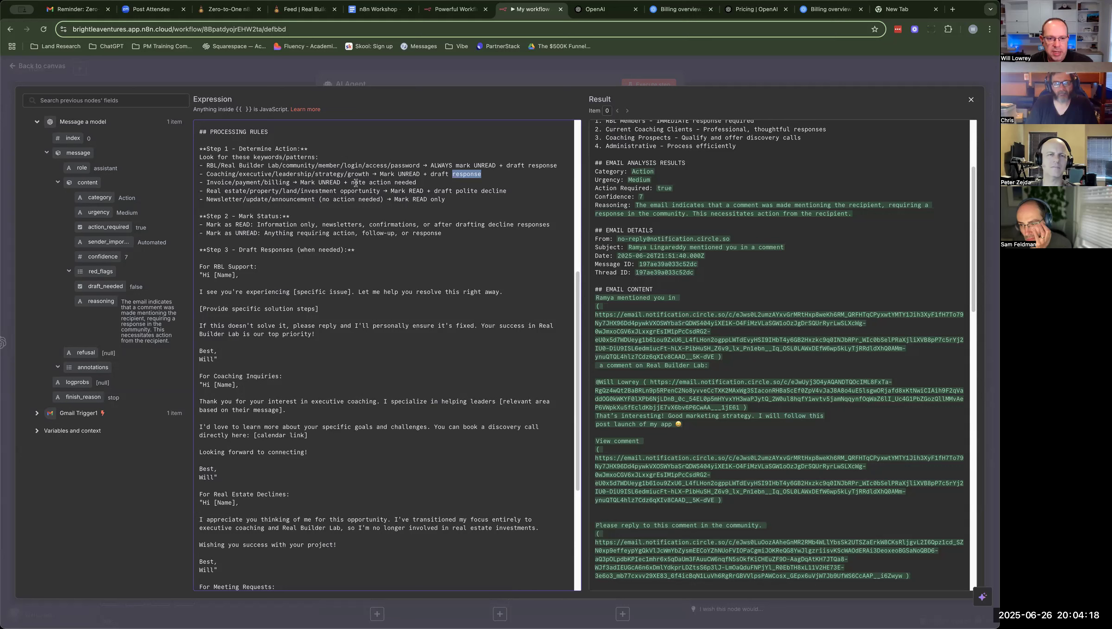
drag(351, 182, 417, 182)
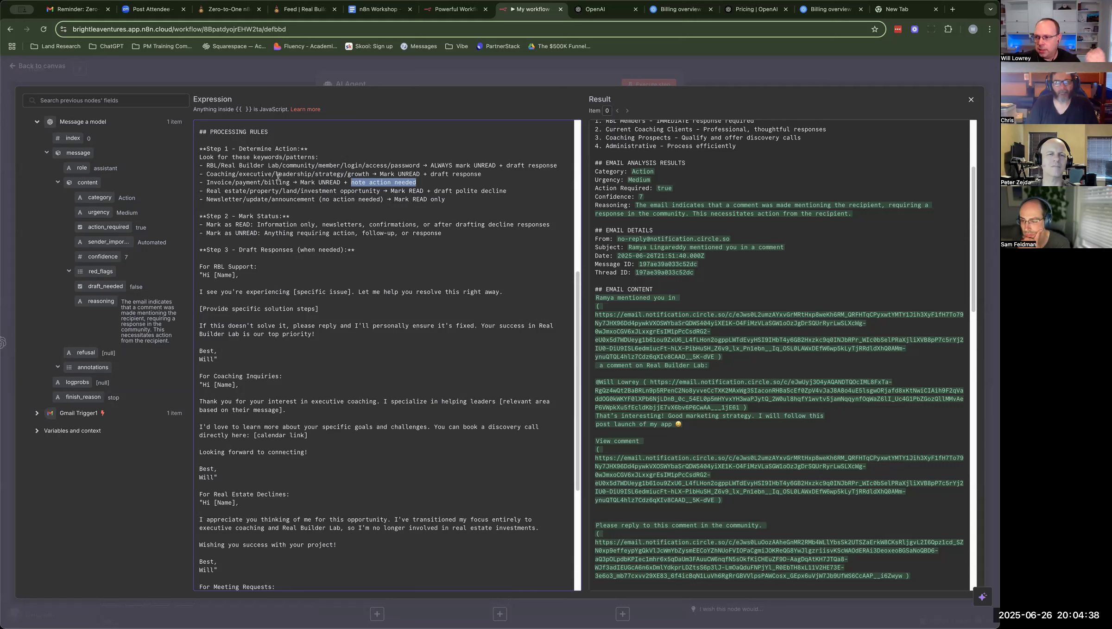
Step: Review the Step 1 rules for real estate and newsletter emails, and highlight the full list of keyword rules
click(207, 191)
drag(269, 195, 364, 194)
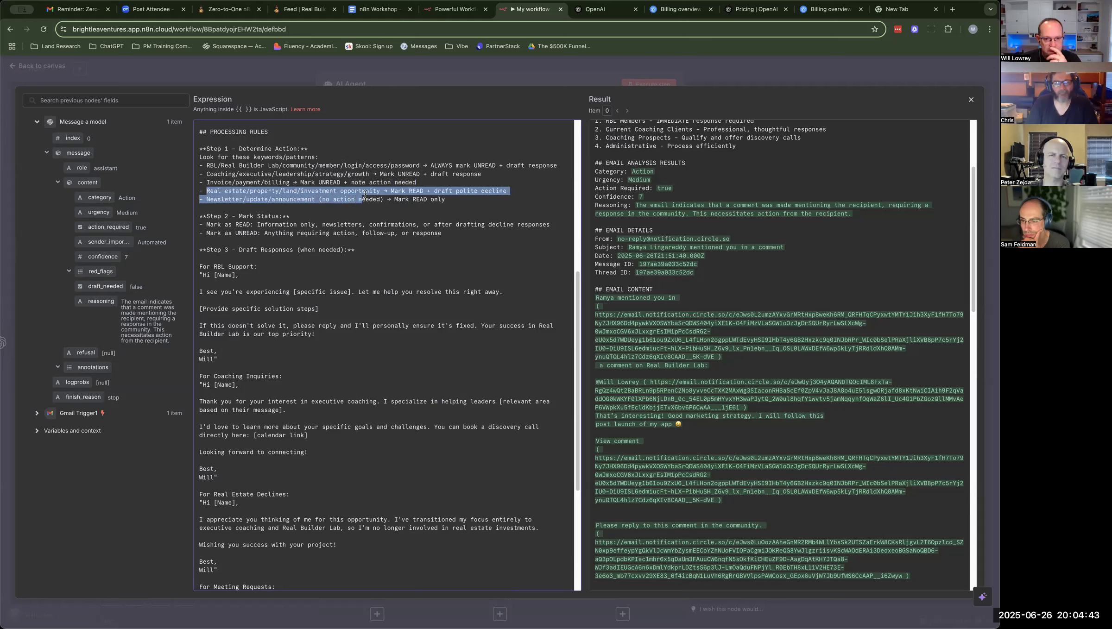
click(401, 191)
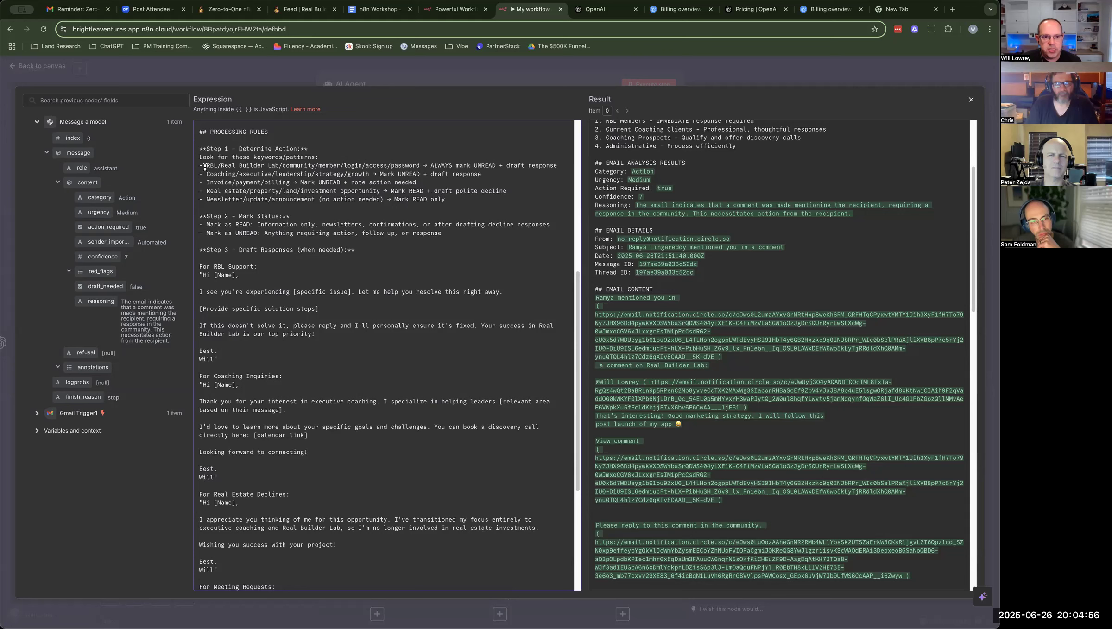
drag(199, 166, 458, 198)
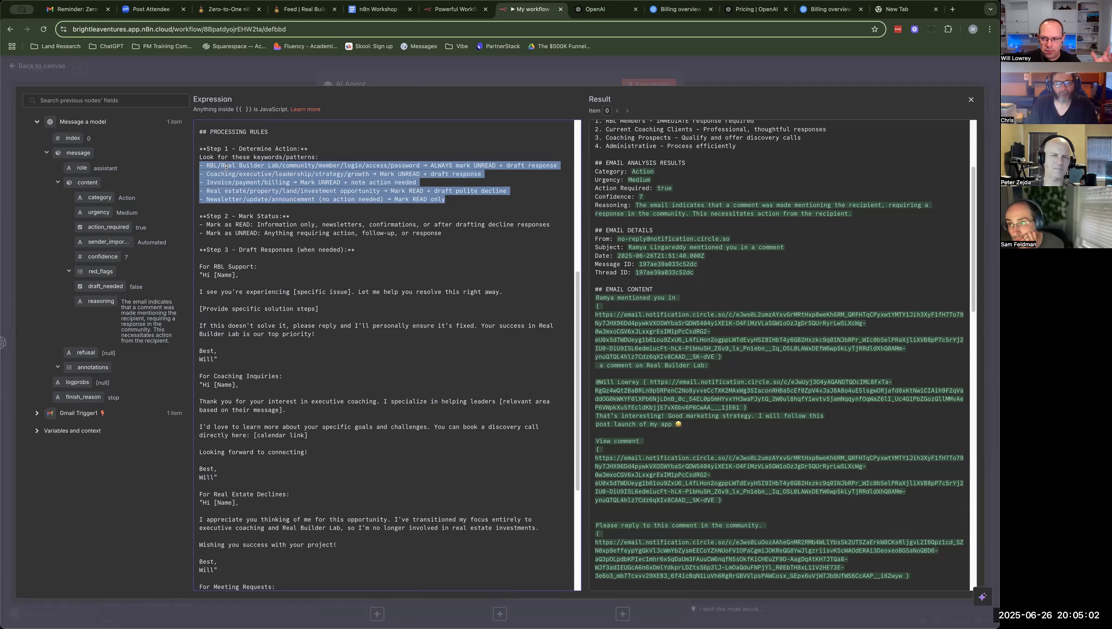
Step: Review the Step 2 - Mark Status criteria, highlighting the descriptions for Mark as READ and Mark as UNREAD
click(224, 215)
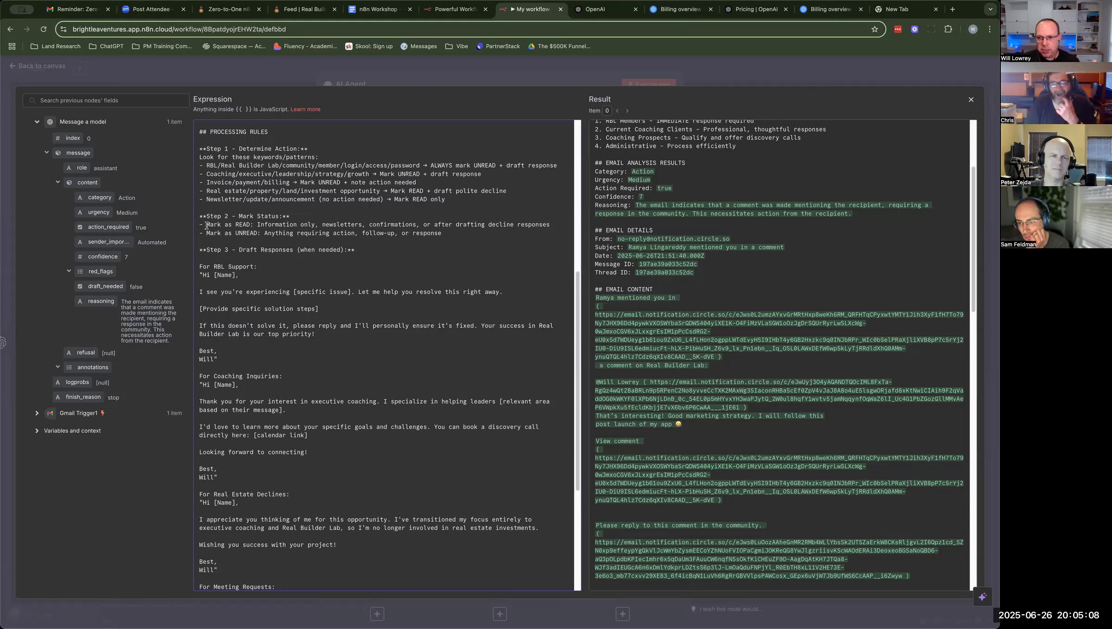
drag(258, 225, 548, 226)
drag(261, 233, 441, 235)
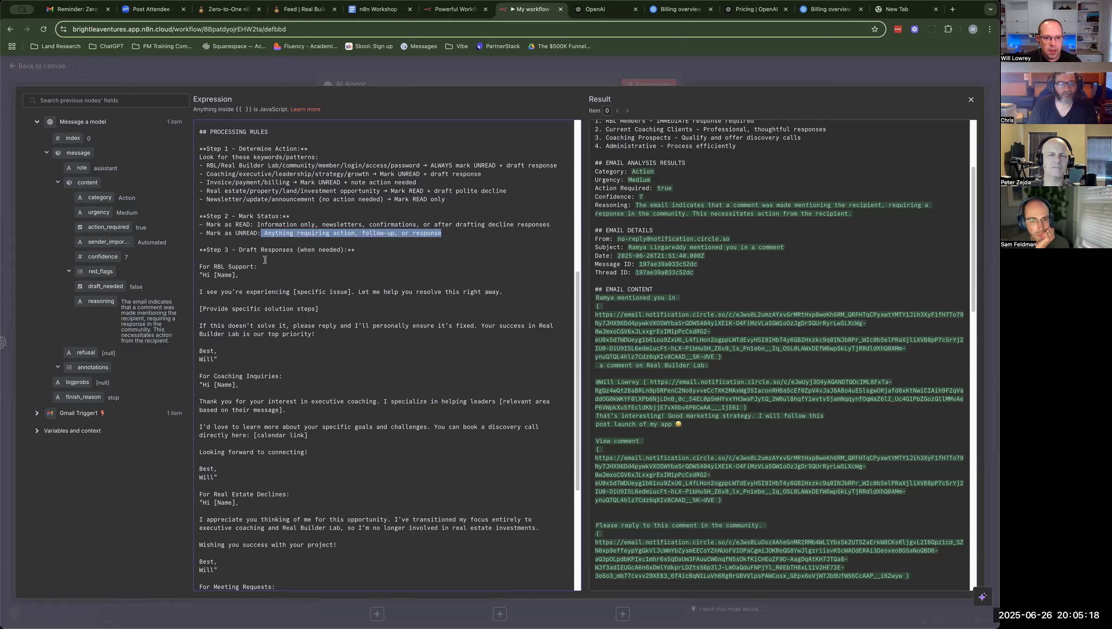
Step: Review the Step 3 - Draft Responses templates for RBL Support, Coaching Inquiries, Real Estate Declines and Meeting Requests
click(197, 253)
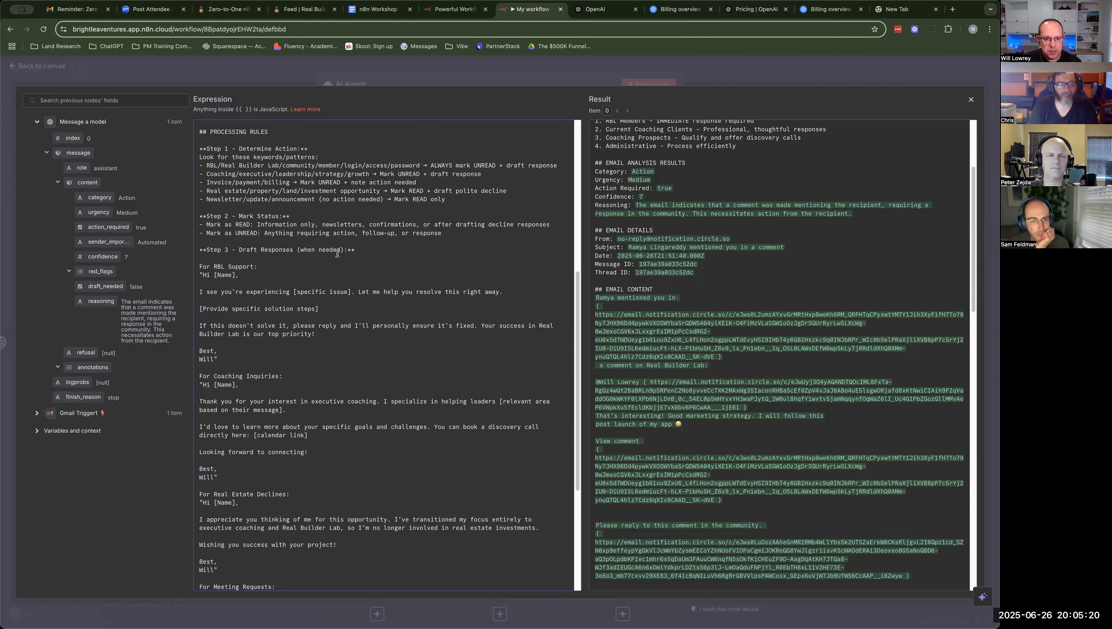
drag(200, 266, 345, 362)
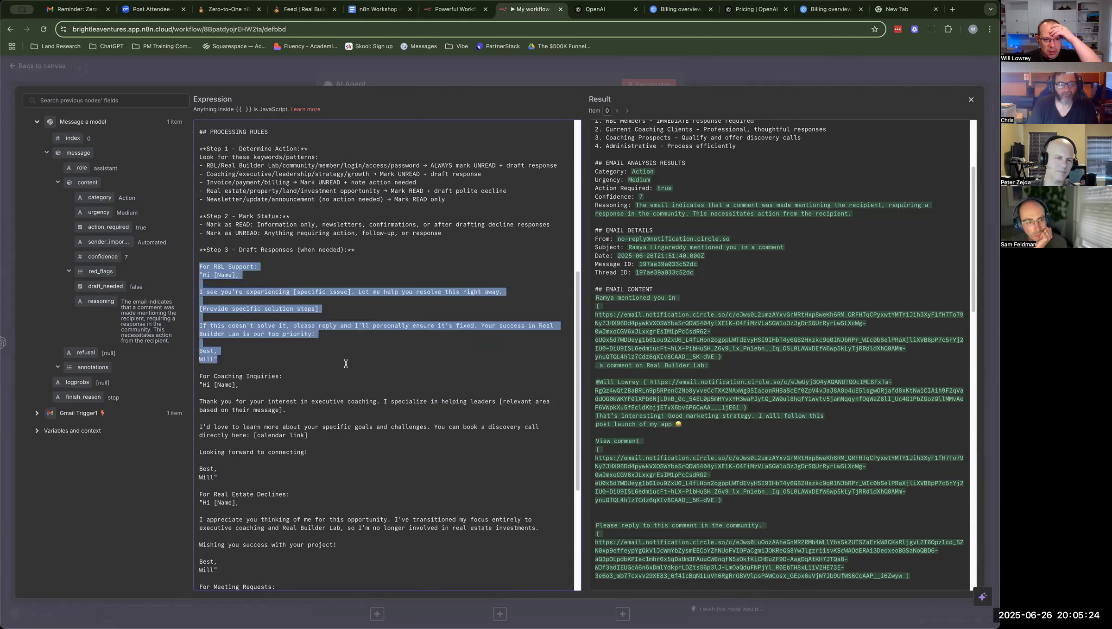
click(247, 266)
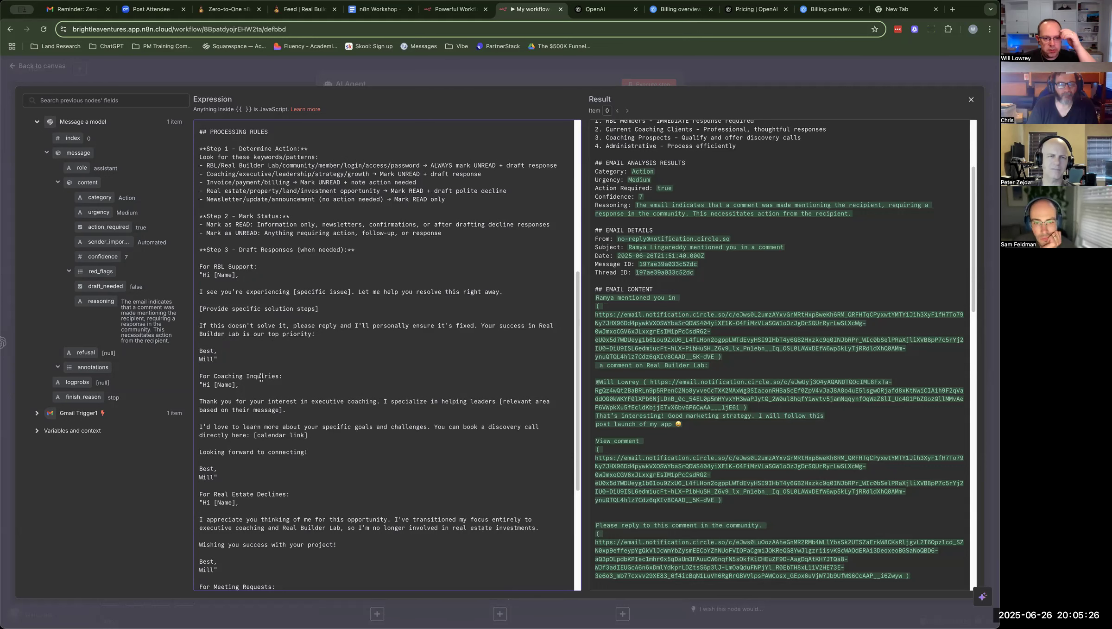
scroll(261, 377, down, 7)
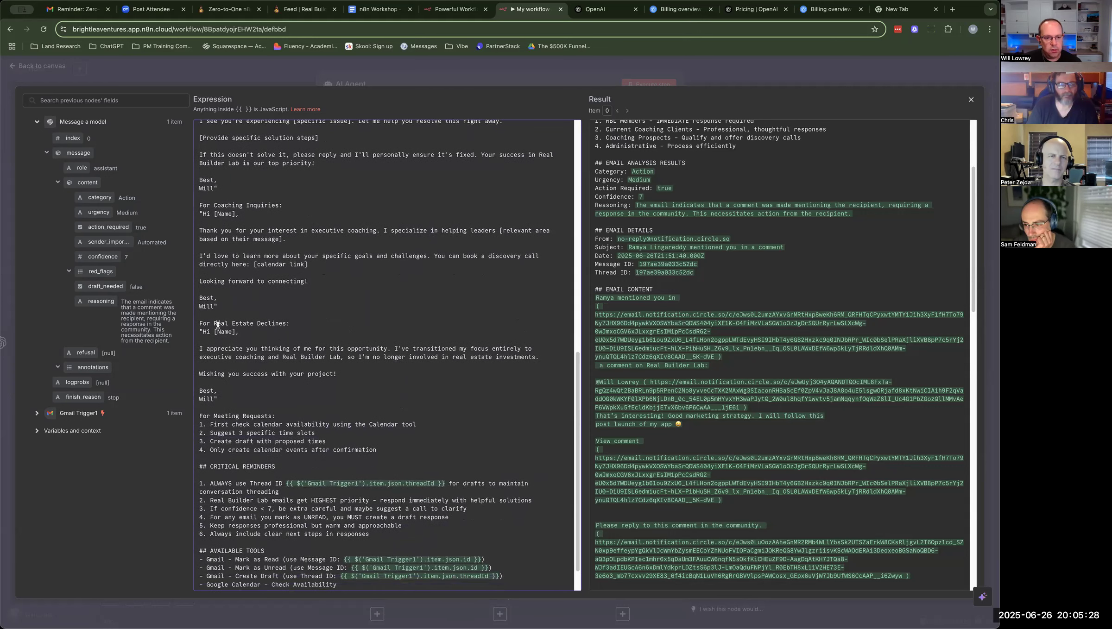
scroll(274, 324, down, 1)
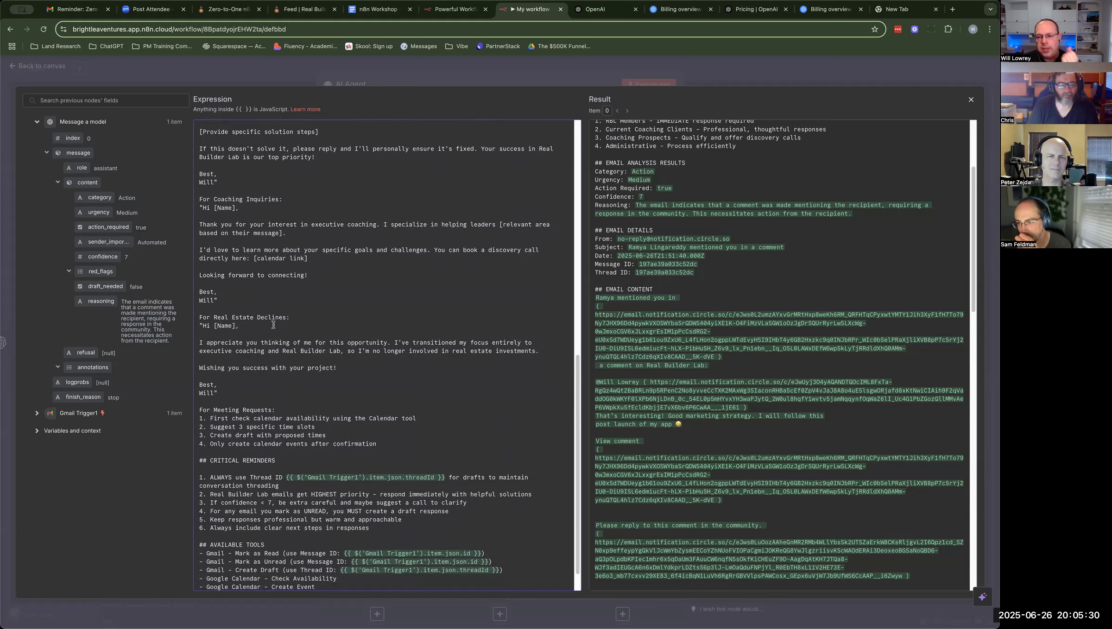
scroll(273, 324, down, 1)
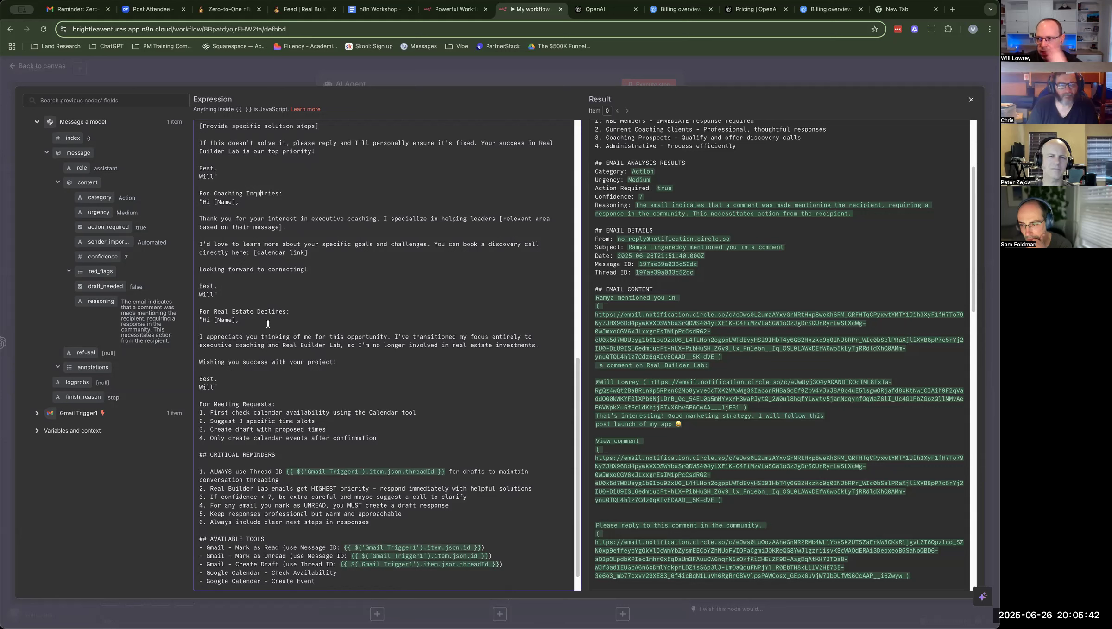
Step: Review the end of the draft response templates, and highlight the four instructions for Meeting Requests
scroll(267, 324, up, 1)
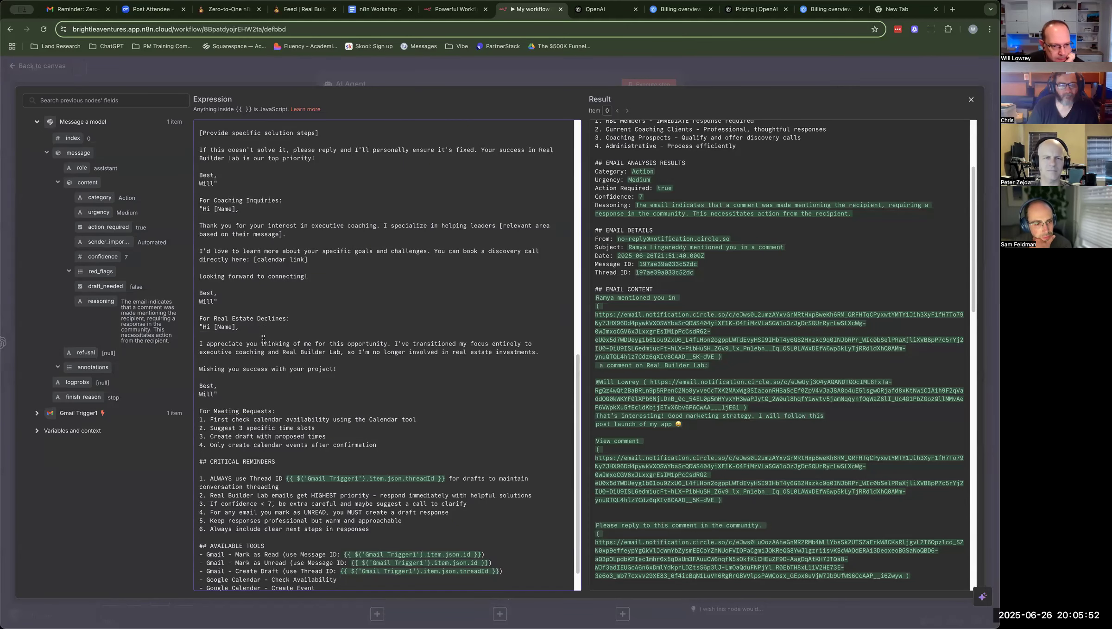
scroll(263, 339, down, 2)
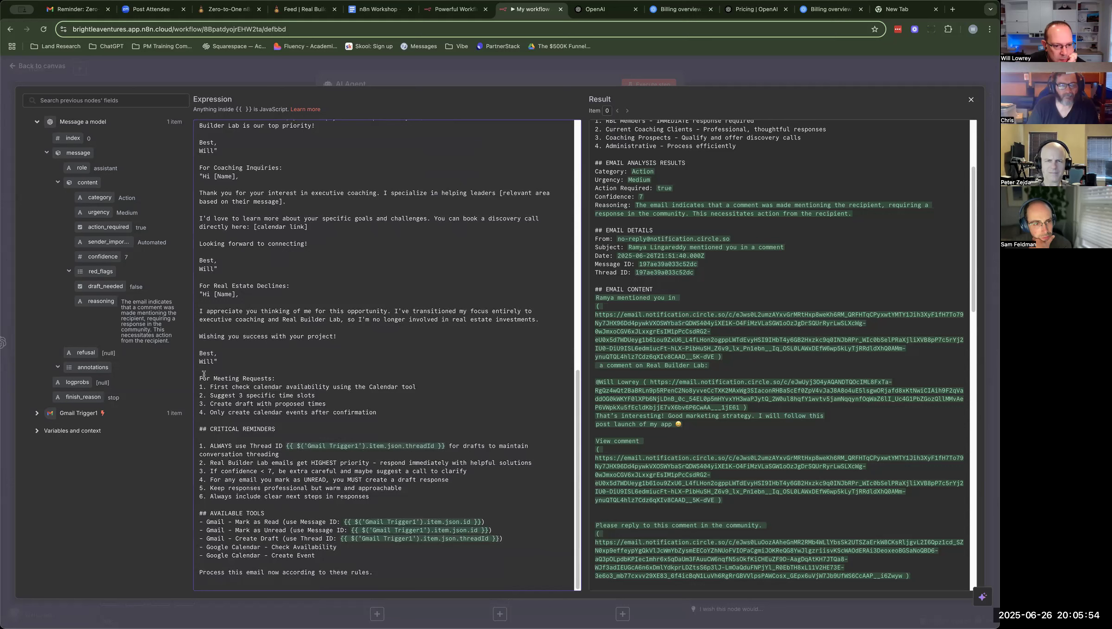
drag(199, 377, 398, 412)
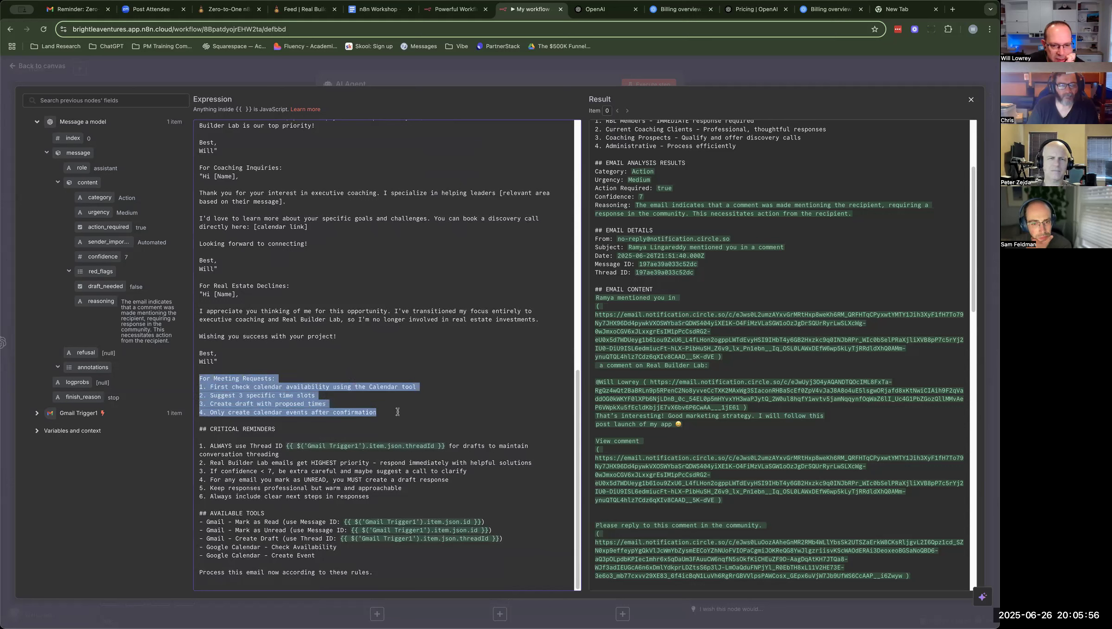
click(395, 407)
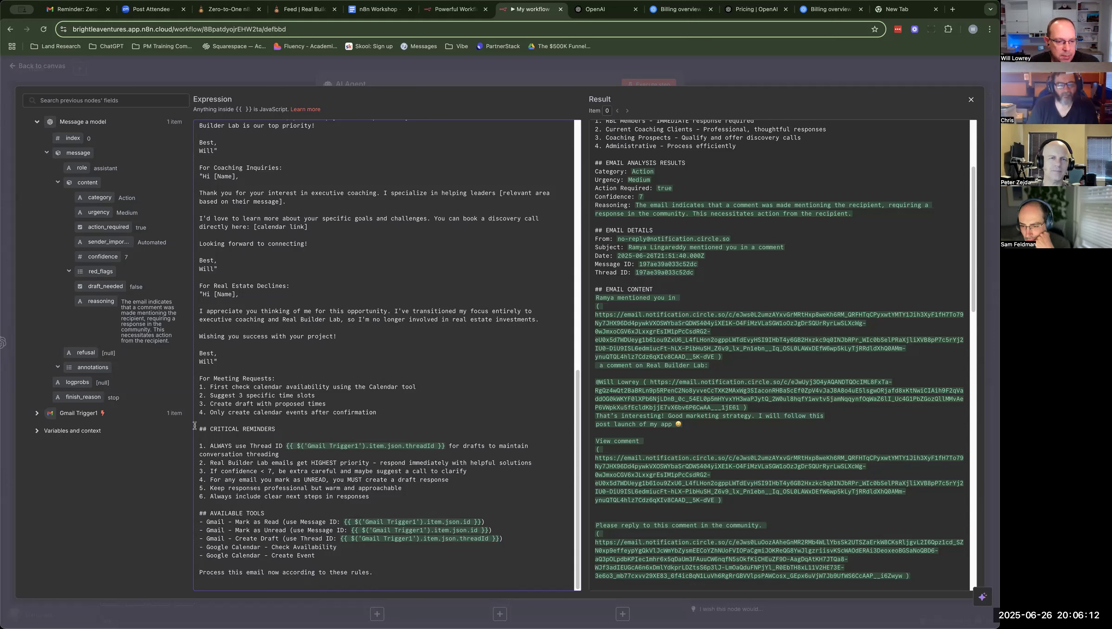
Step: Review the Critical Reminders section, highlighting its heading and all six reminders
drag(195, 426, 306, 430)
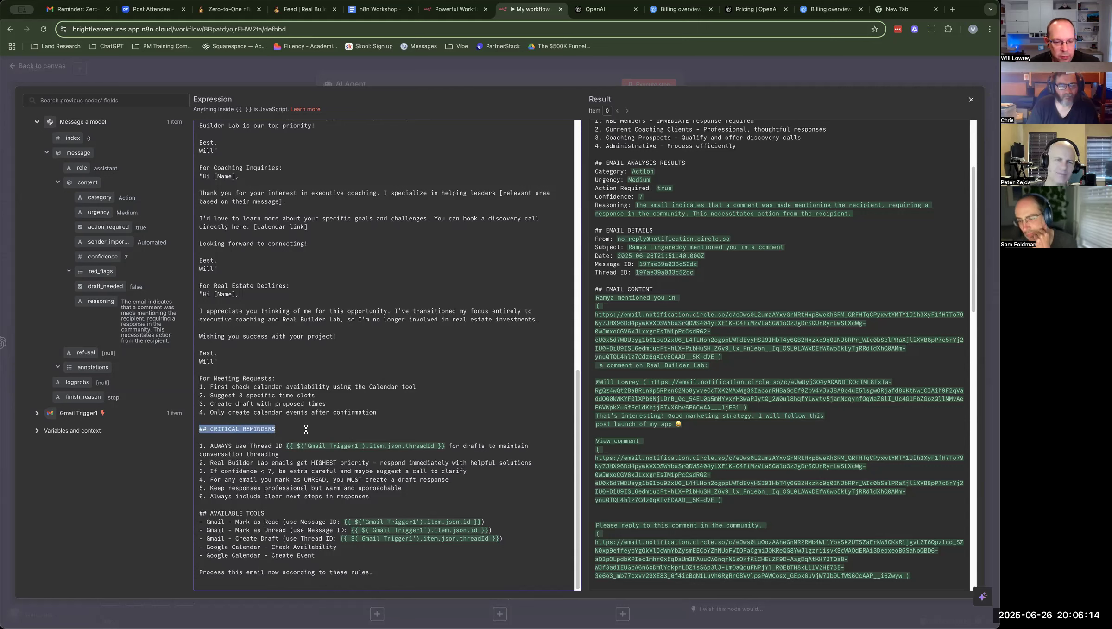
click(199, 438)
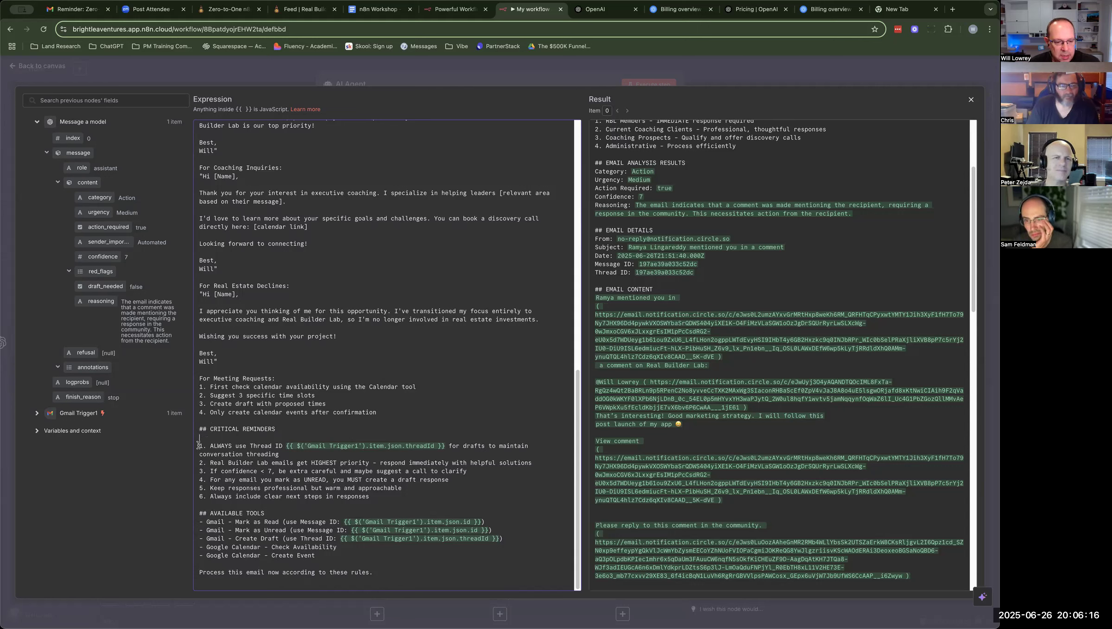
drag(199, 446, 370, 497)
click(370, 497)
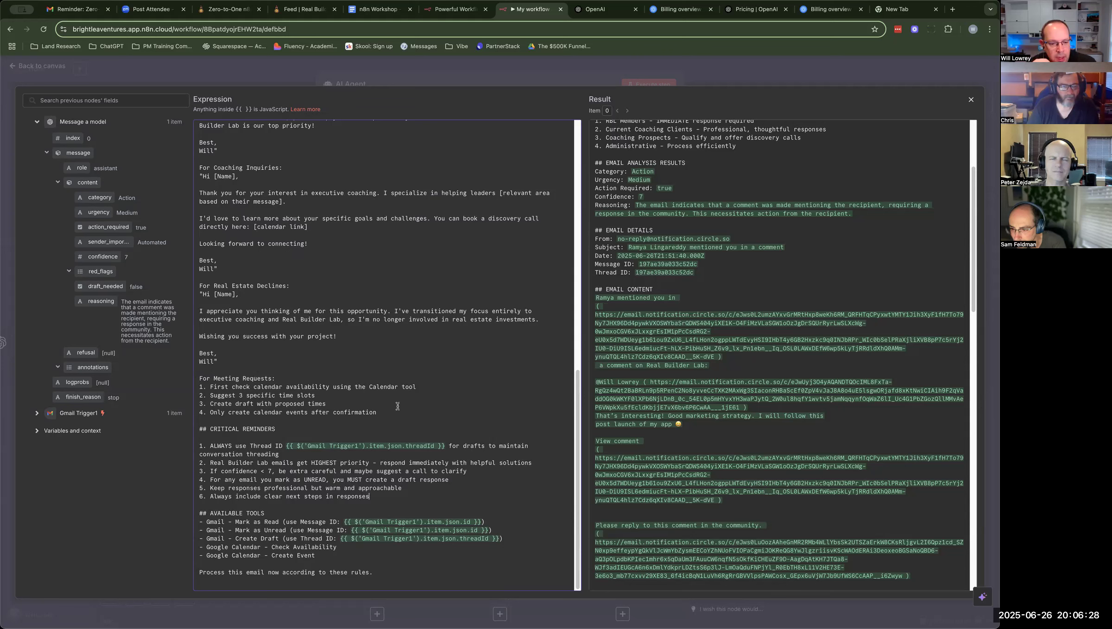
Step: Highlight the reminders on Real Builder Lab priority and confidence below 7, and the Available Tools list
drag(210, 462, 482, 468)
click(301, 464)
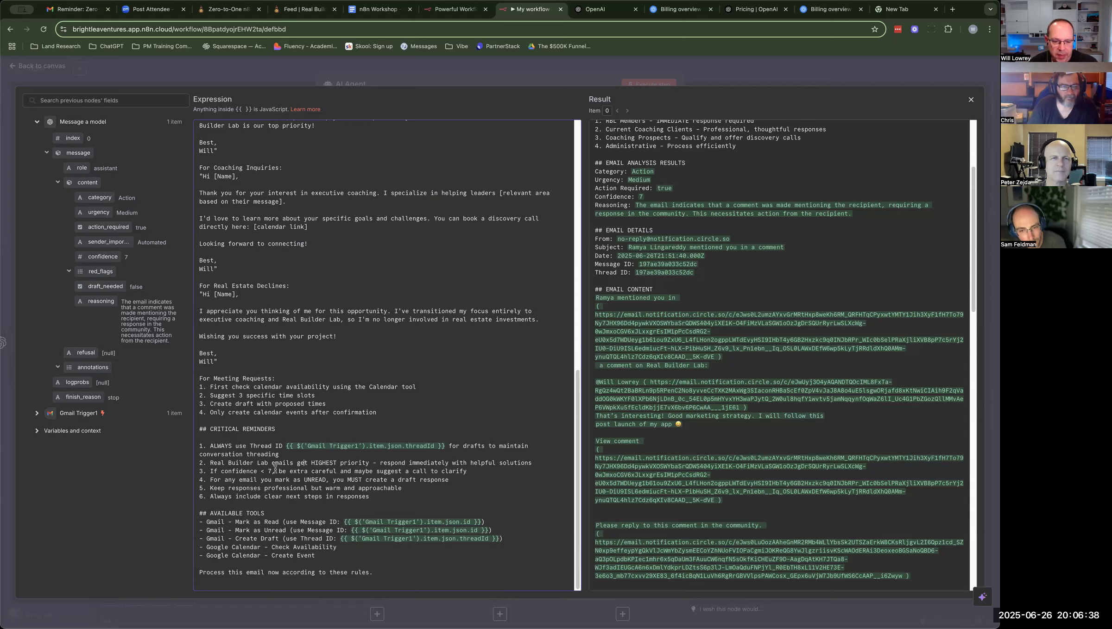
drag(279, 471, 468, 473)
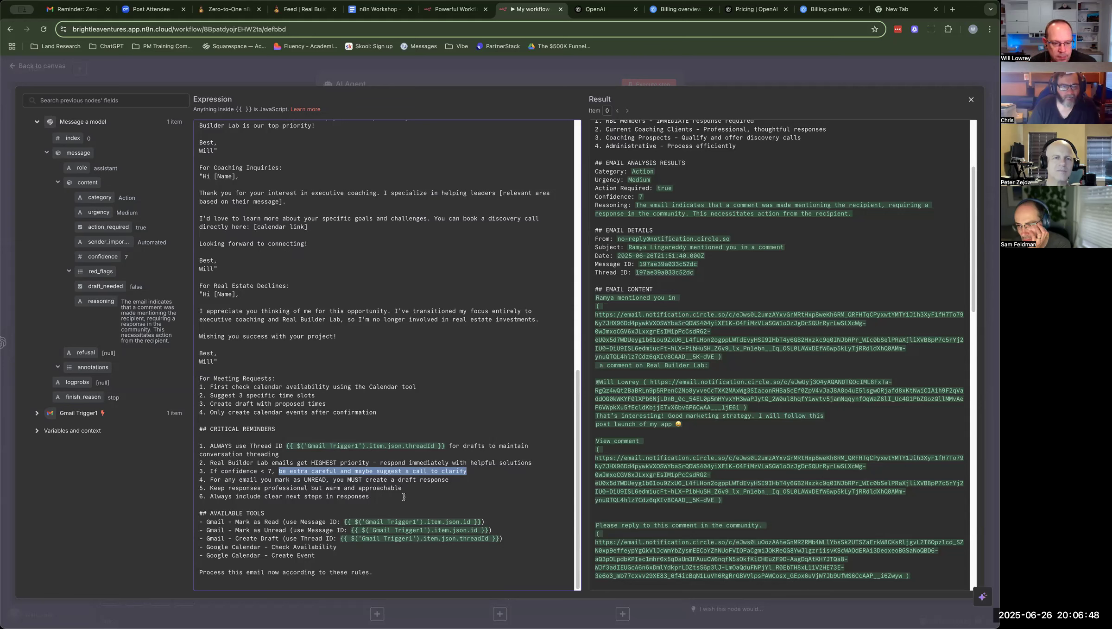
drag(199, 522, 364, 558)
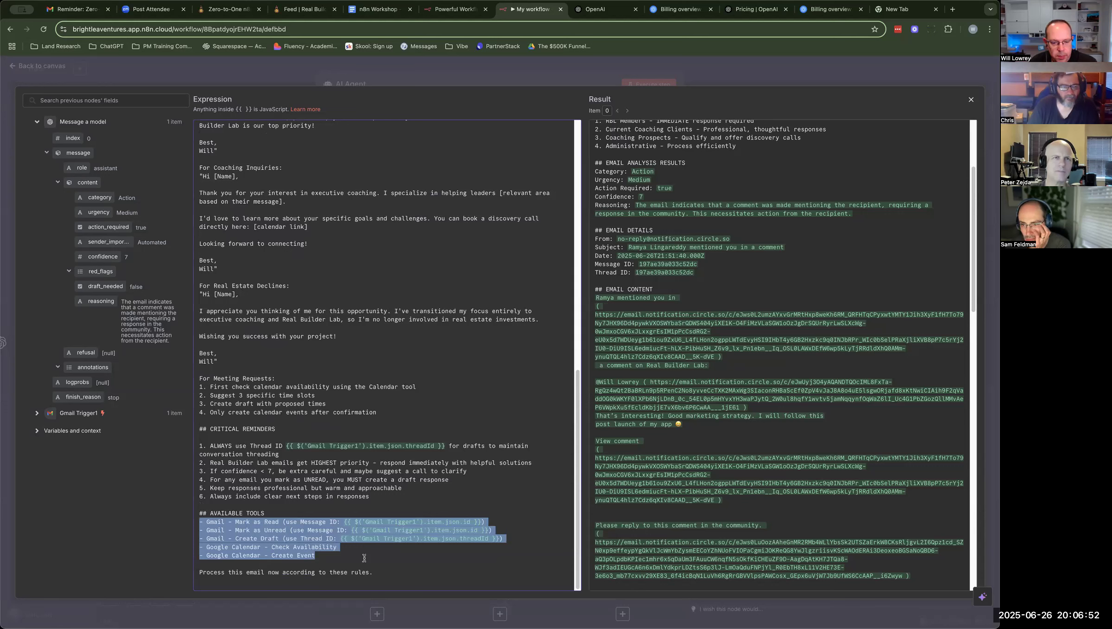
click(321, 520)
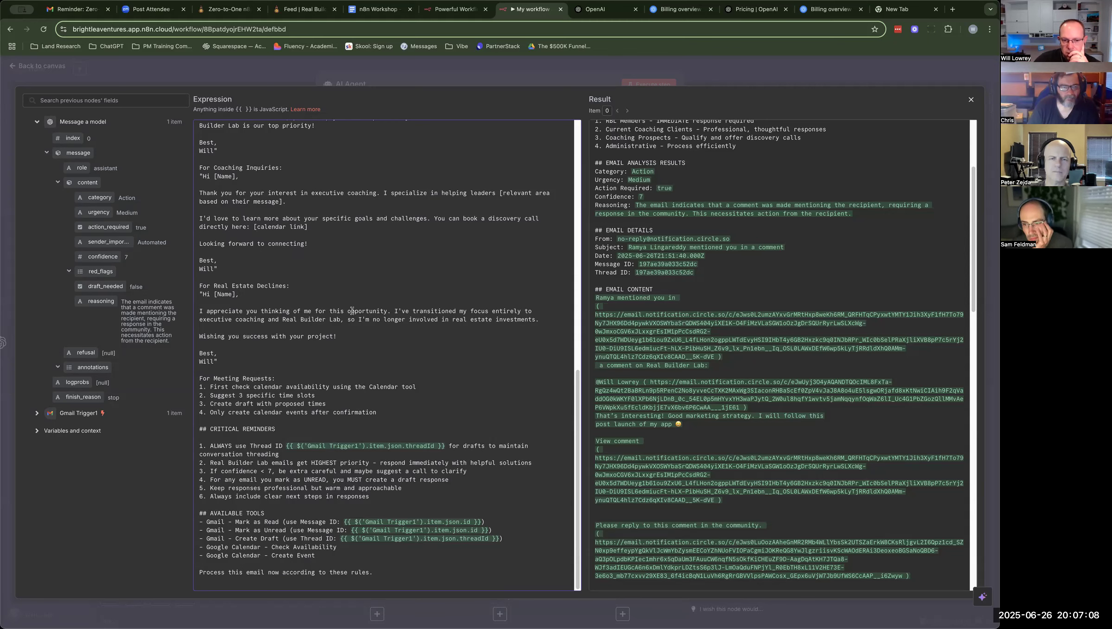
Step: Reread the prompt's email fields, processing rules and draft response templates, and return from the AI Agent's settings to the canvas
scroll(293, 388, up, 10)
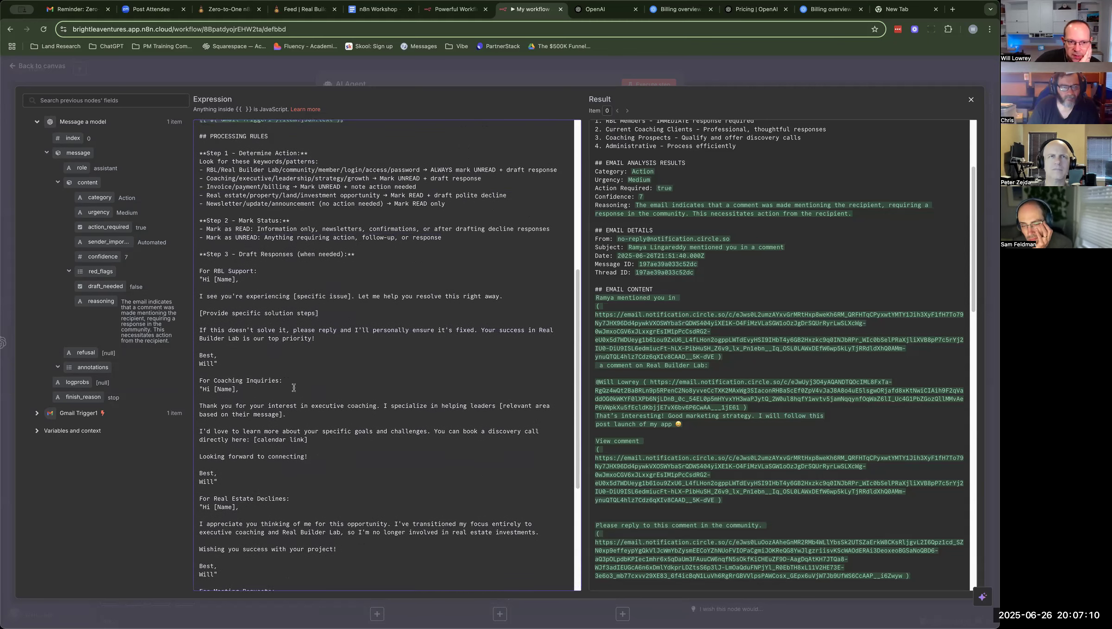
scroll(297, 385, up, 2)
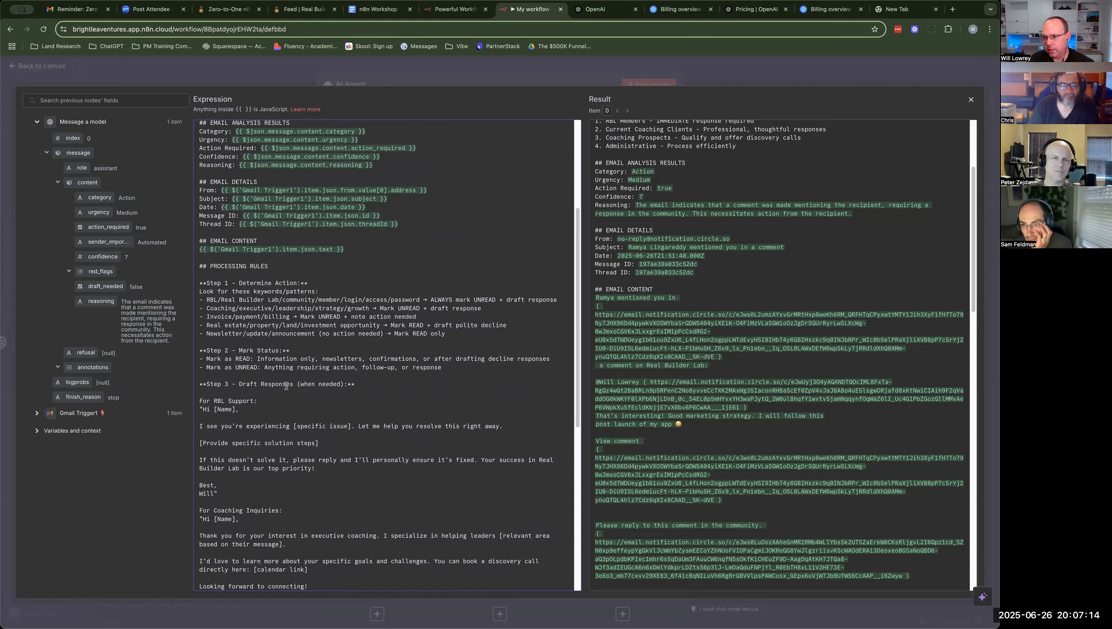
scroll(280, 376, down, 1)
scroll(280, 377, down, 2)
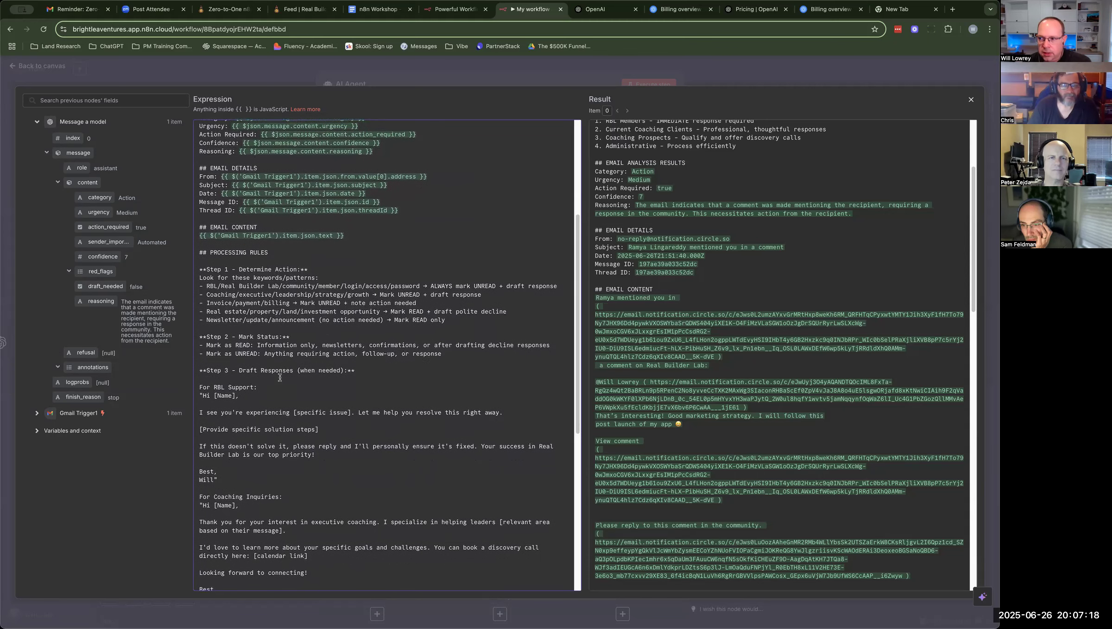
scroll(279, 376, down, 2)
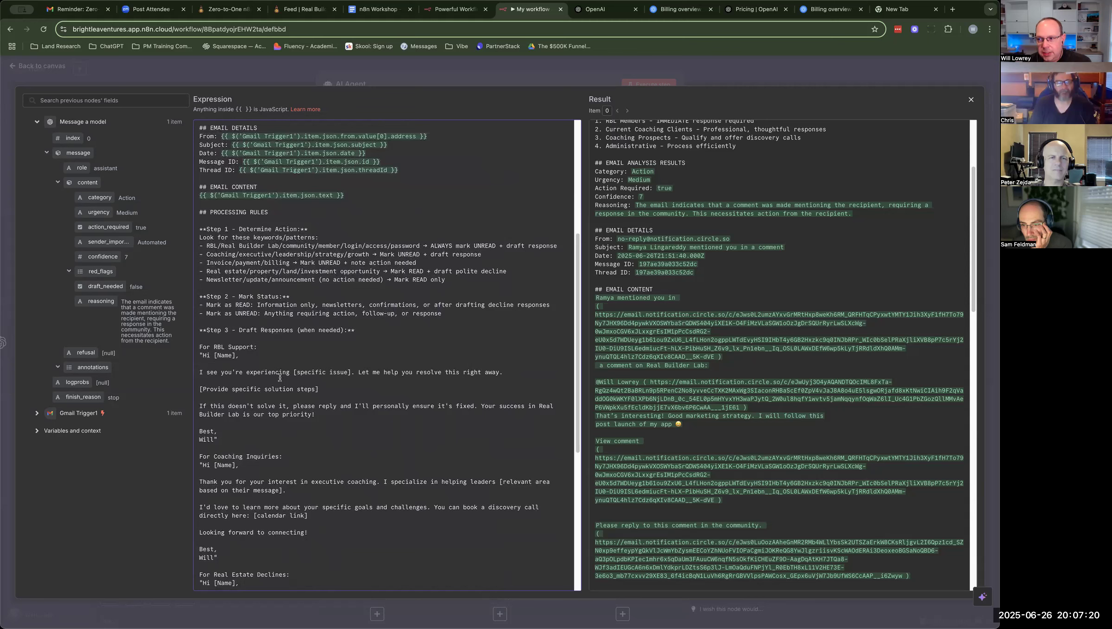
scroll(280, 377, down, 1)
scroll(280, 377, down, 2)
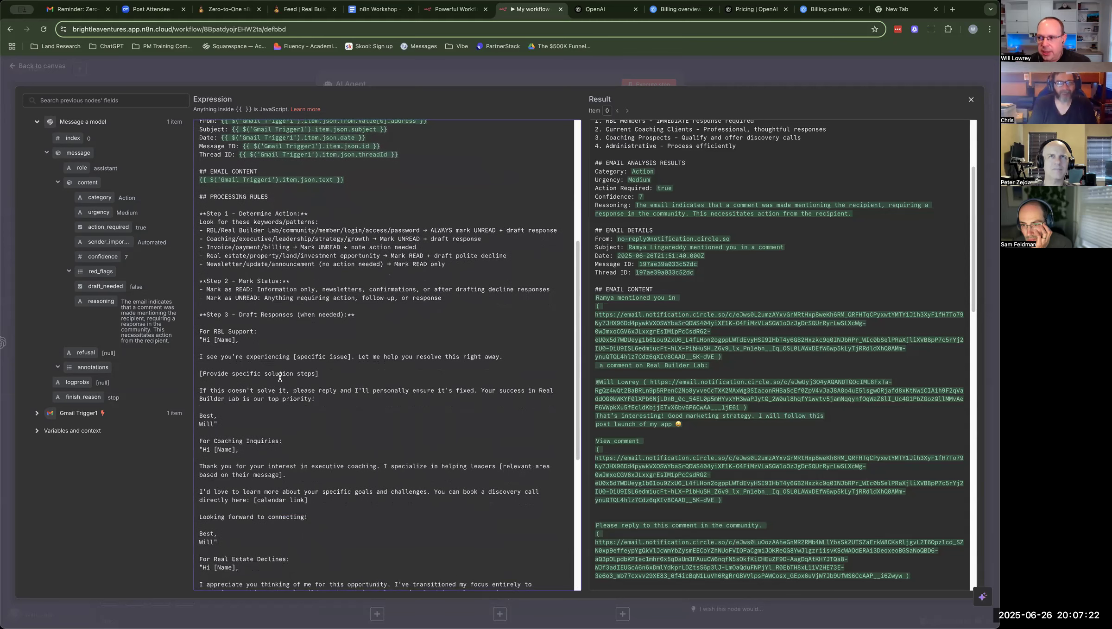
scroll(280, 377, down, 2)
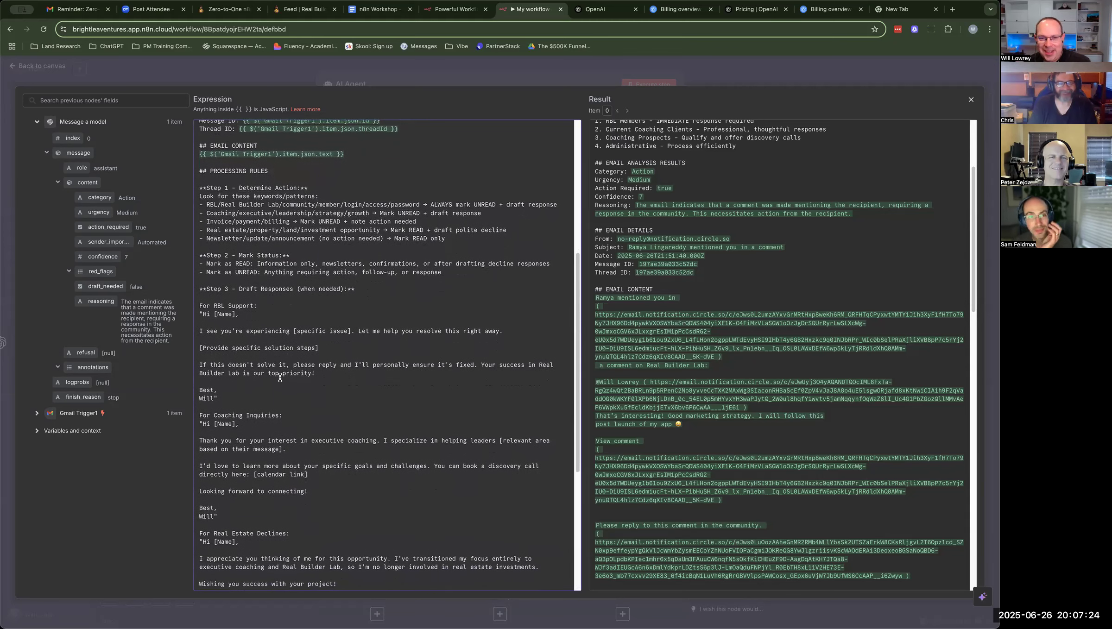
scroll(279, 377, down, 2)
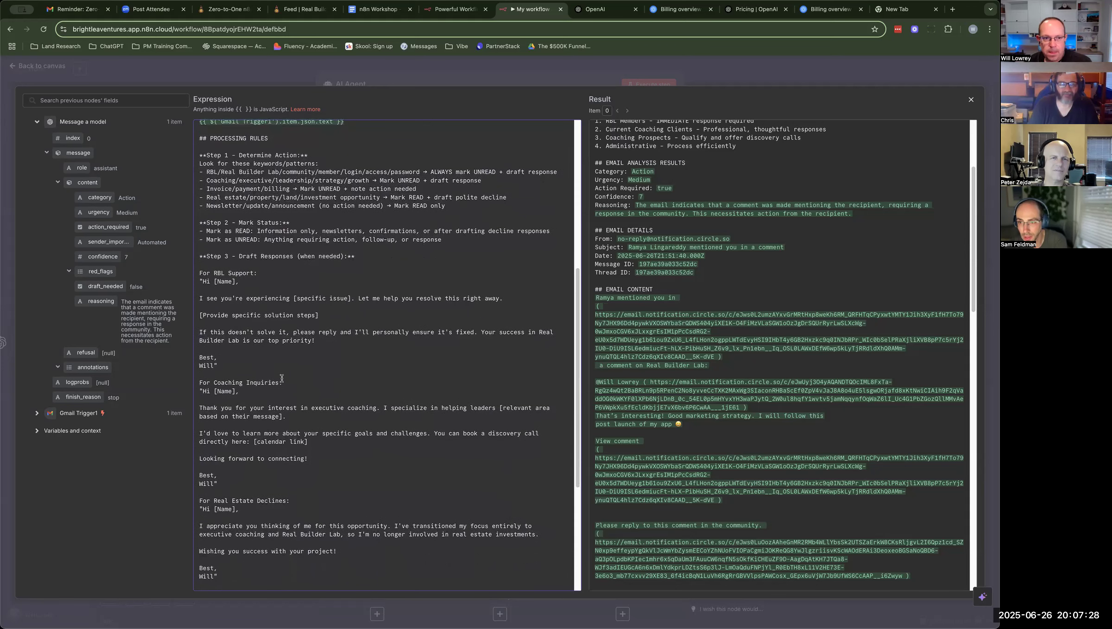
scroll(282, 378, down, 1)
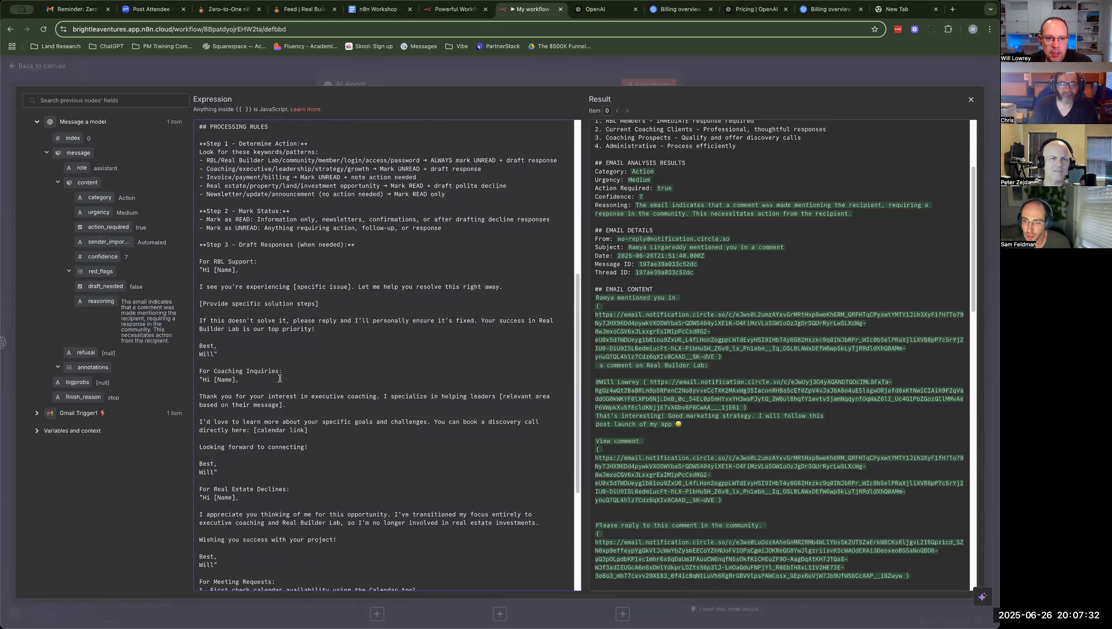
scroll(280, 379, down, 1)
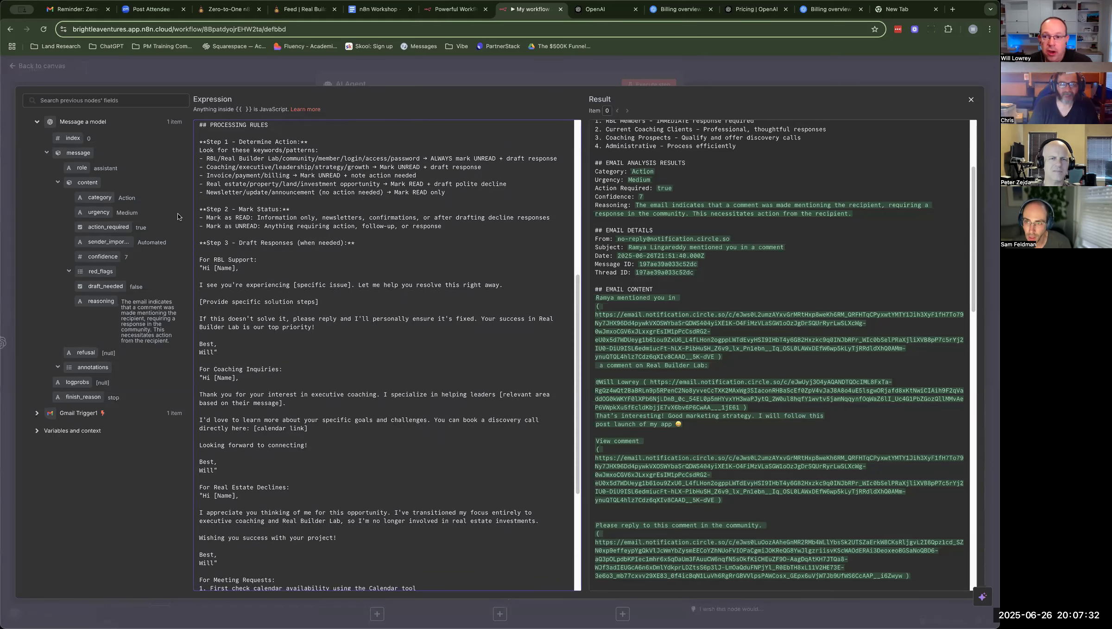
click(274, 73)
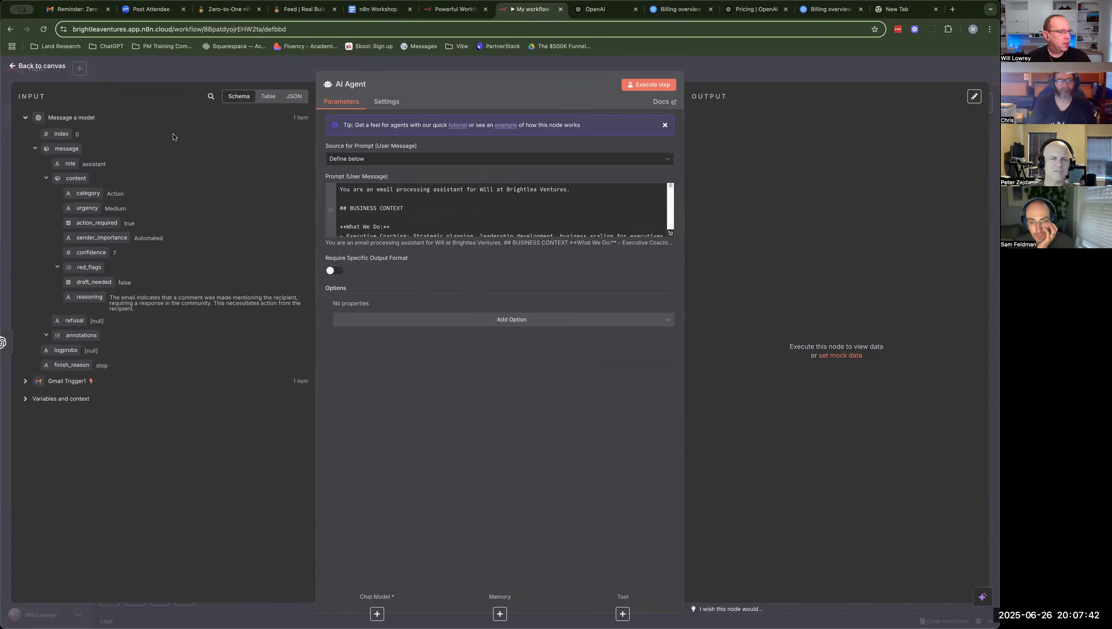
click(47, 68)
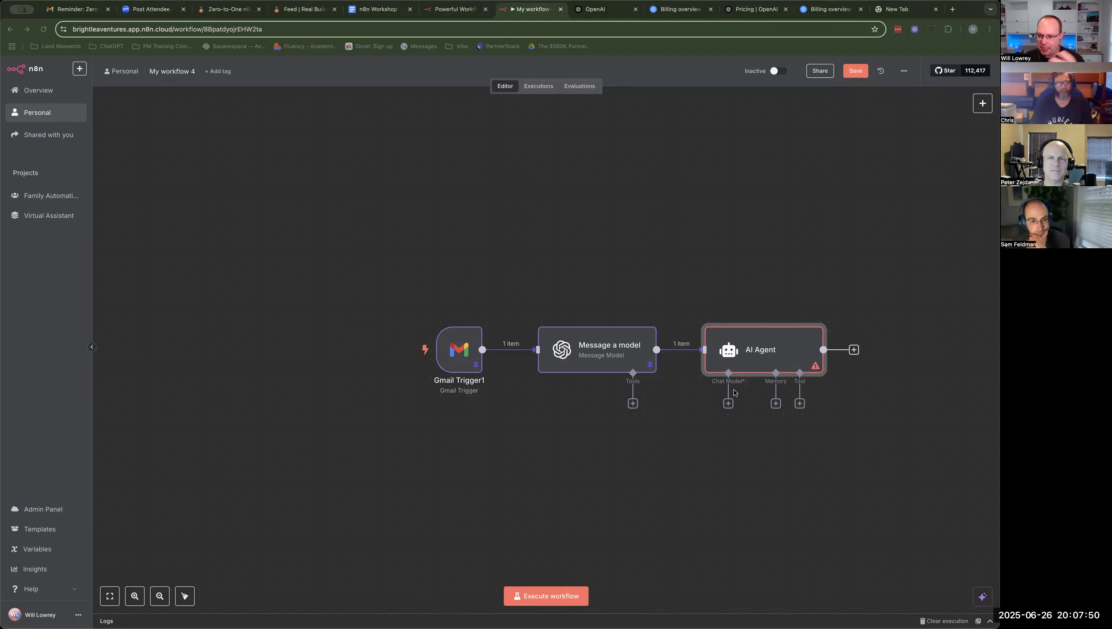
Step: Attach an OpenAI Chat Model to the AI Agent, using the OpenAI account credential
click(731, 414)
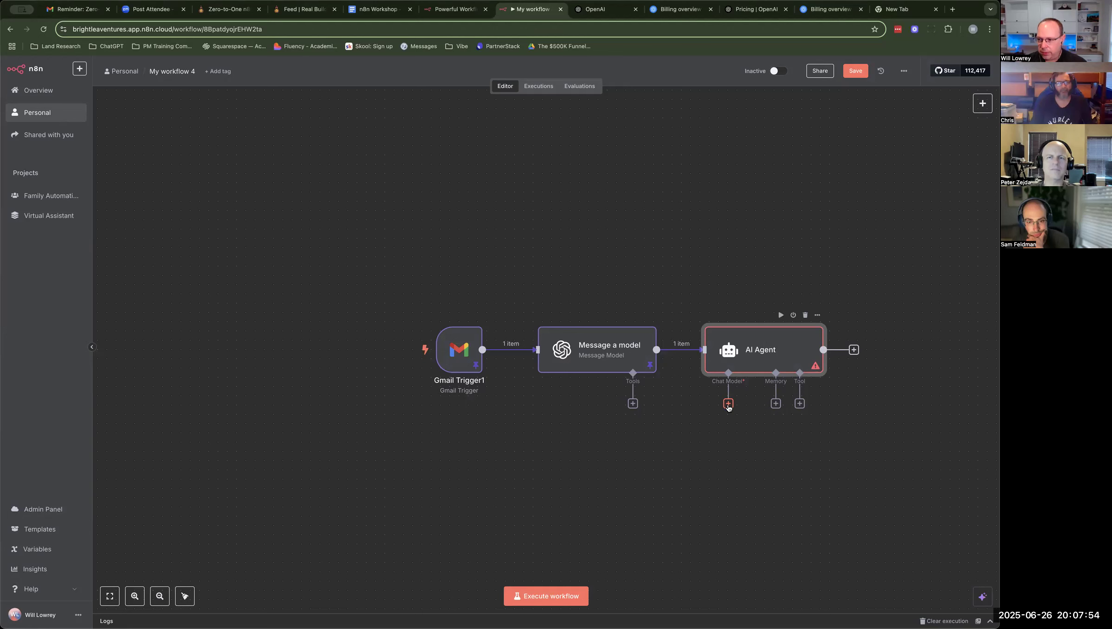
click(729, 406)
text(open)
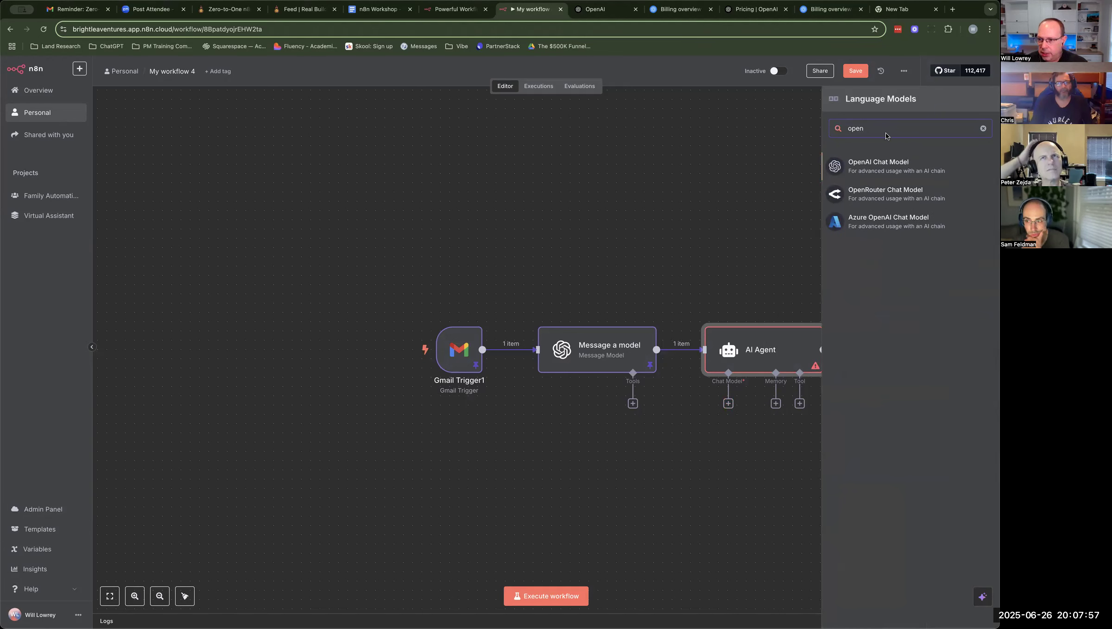
click(880, 167)
click(447, 130)
click(447, 132)
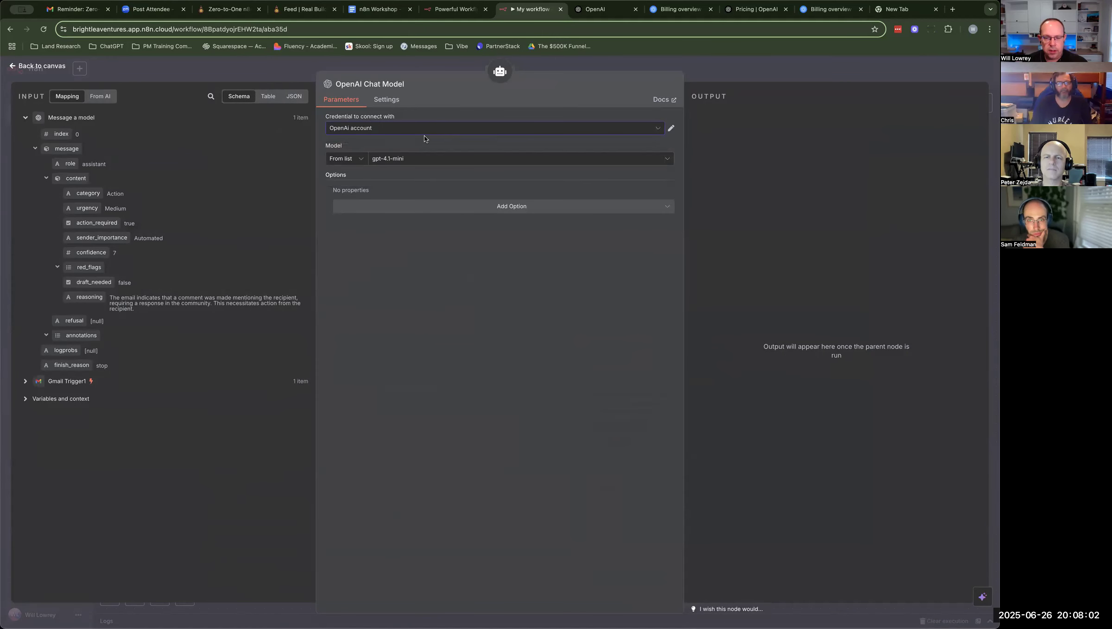
Step: Browse the models available for the OpenAI Chat Model, search them for o3, and return to the canvas without changing the selection
click(385, 162)
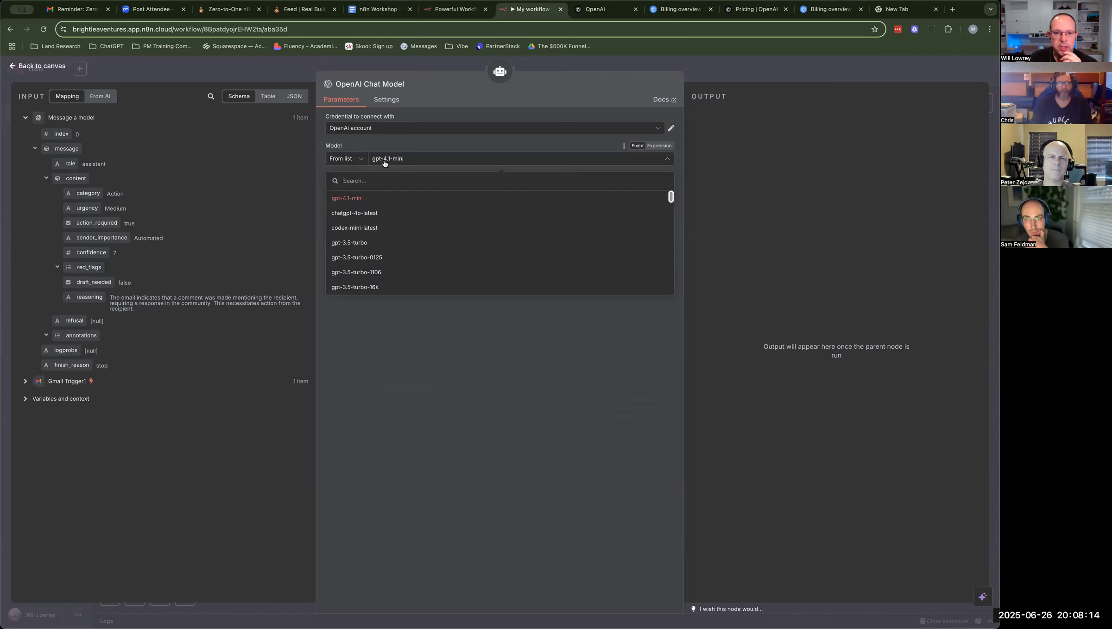
click(434, 143)
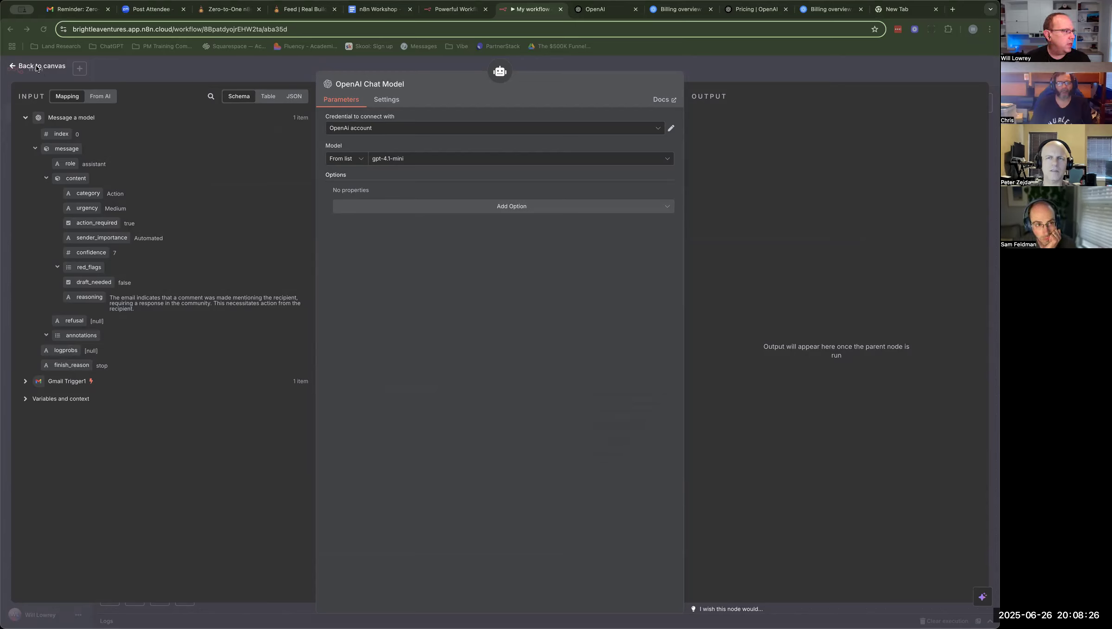
click(410, 160)
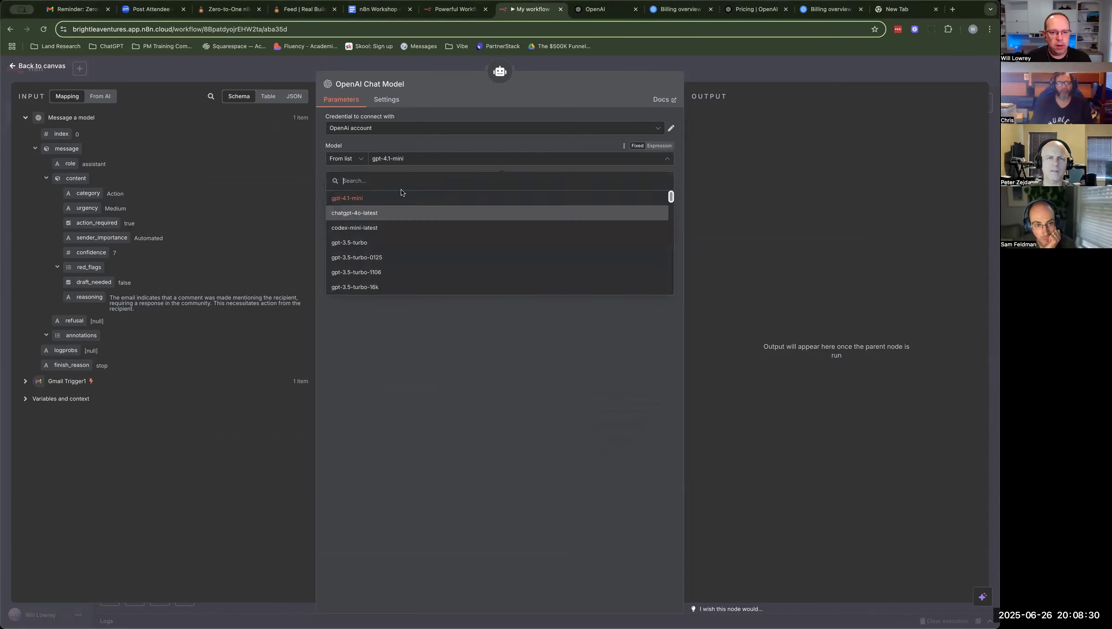
text(o3)
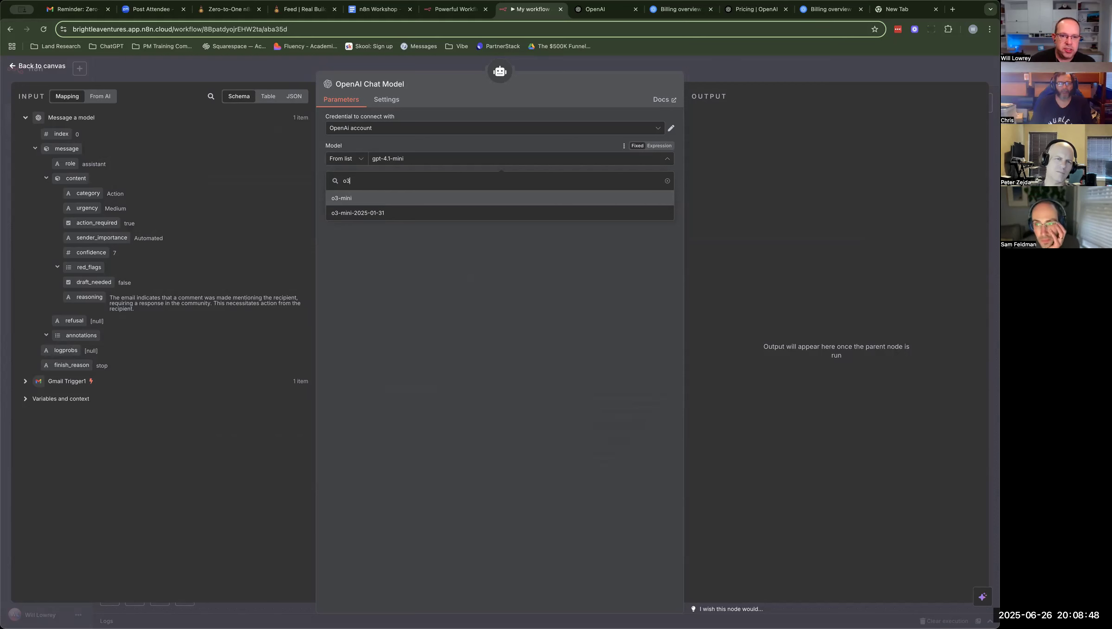
click(137, 67)
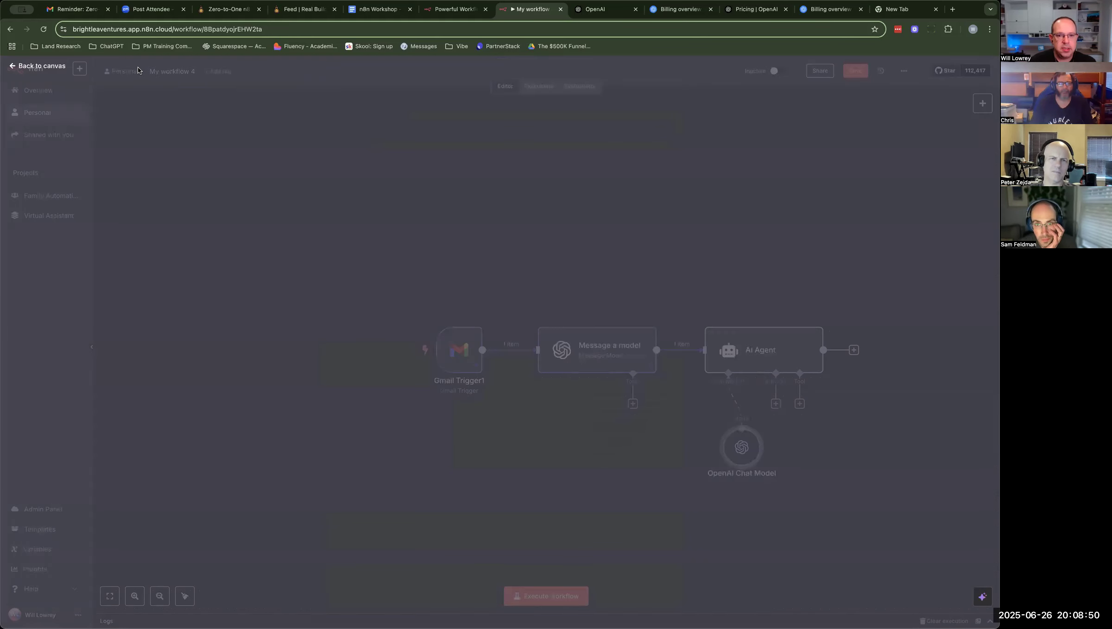
Step: Move the OpenAI Chat Model node to the lower left of the AI Agent, and check its settings
drag(743, 443, 690, 452)
double_click(688, 449)
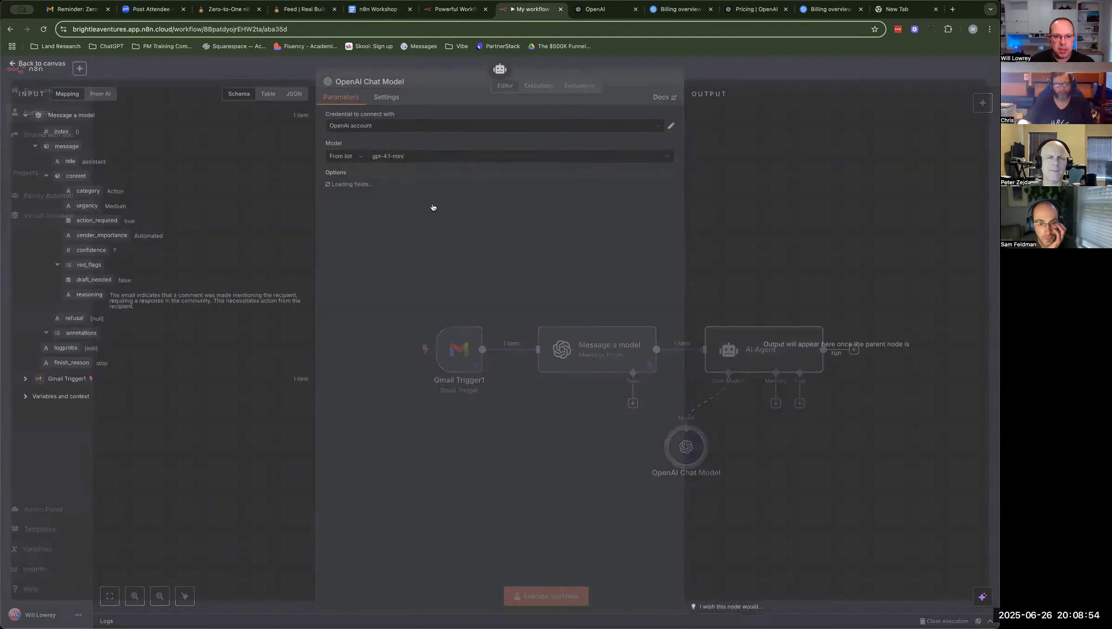
click(48, 66)
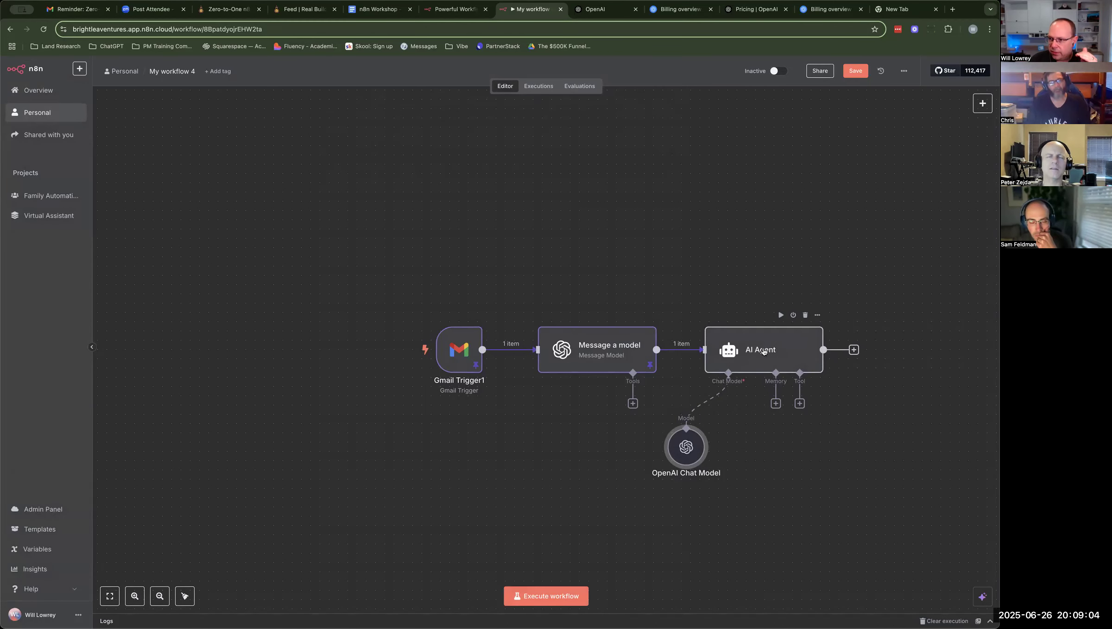
Step: View the memory options available for the AI Agent without adding one
click(776, 404)
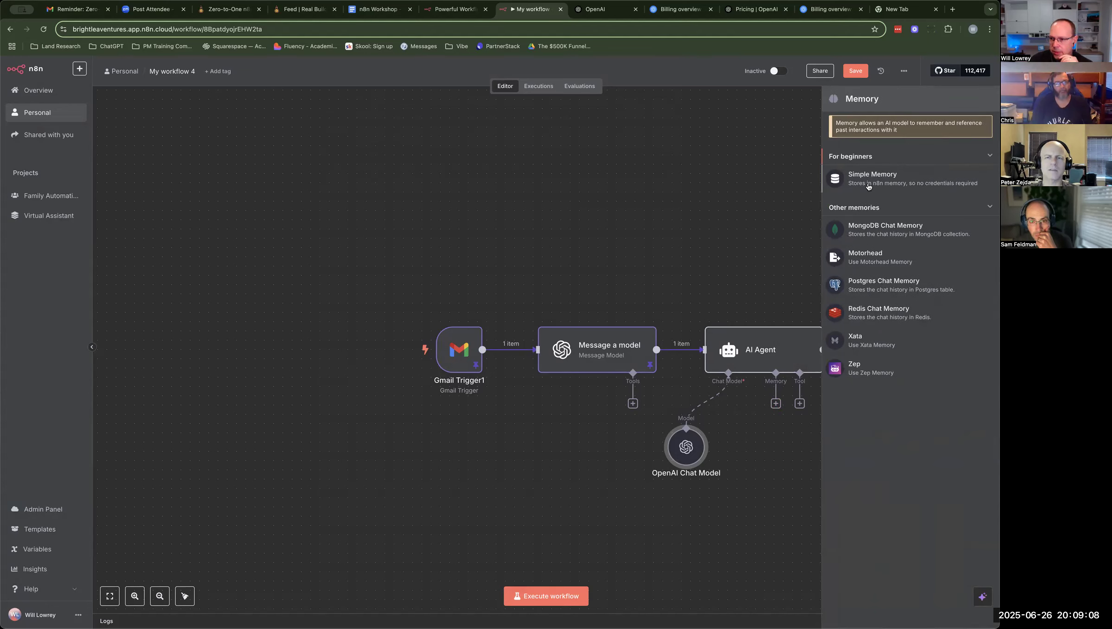
click(738, 265)
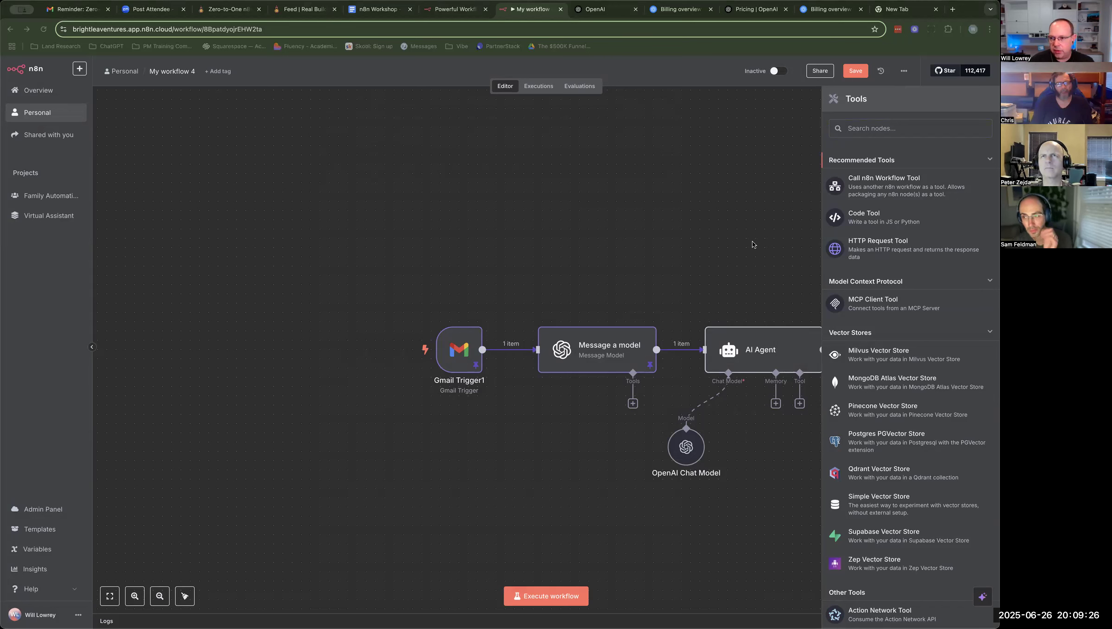
Step: Add a Gmail Tool to the AI Agent, using the Brightlea Ventures Gmail credential
click(867, 131)
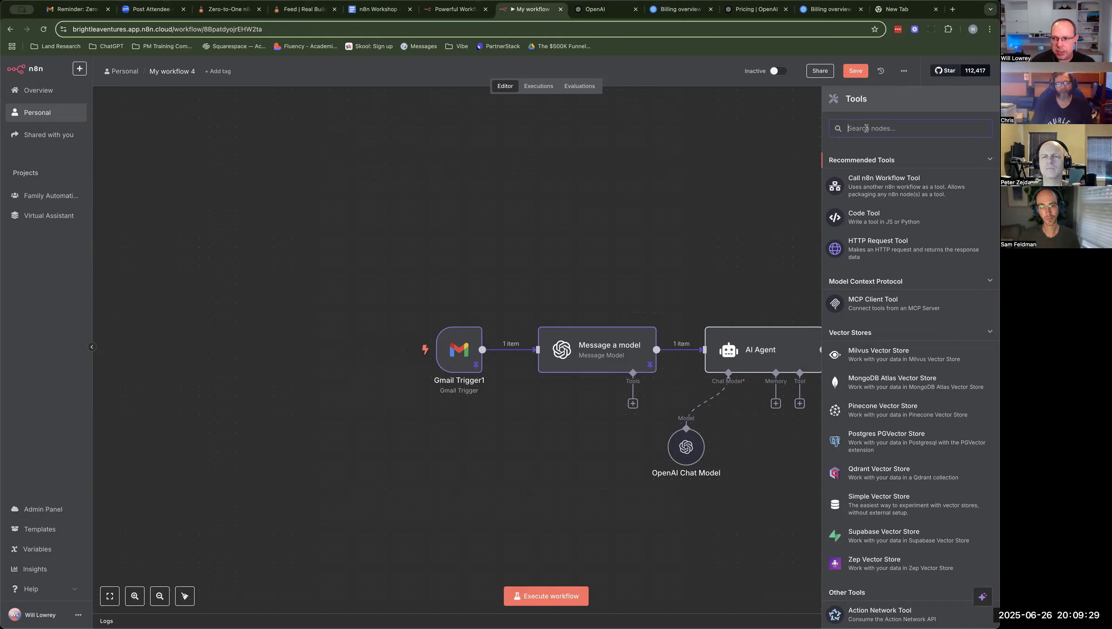
text(gmail)
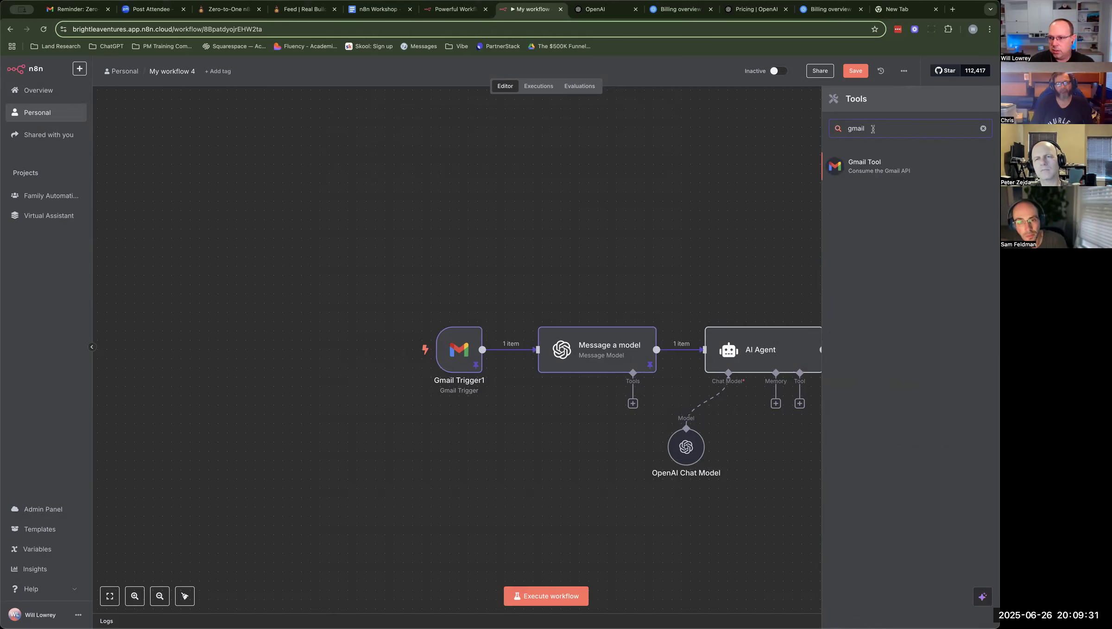
click(864, 166)
click(399, 132)
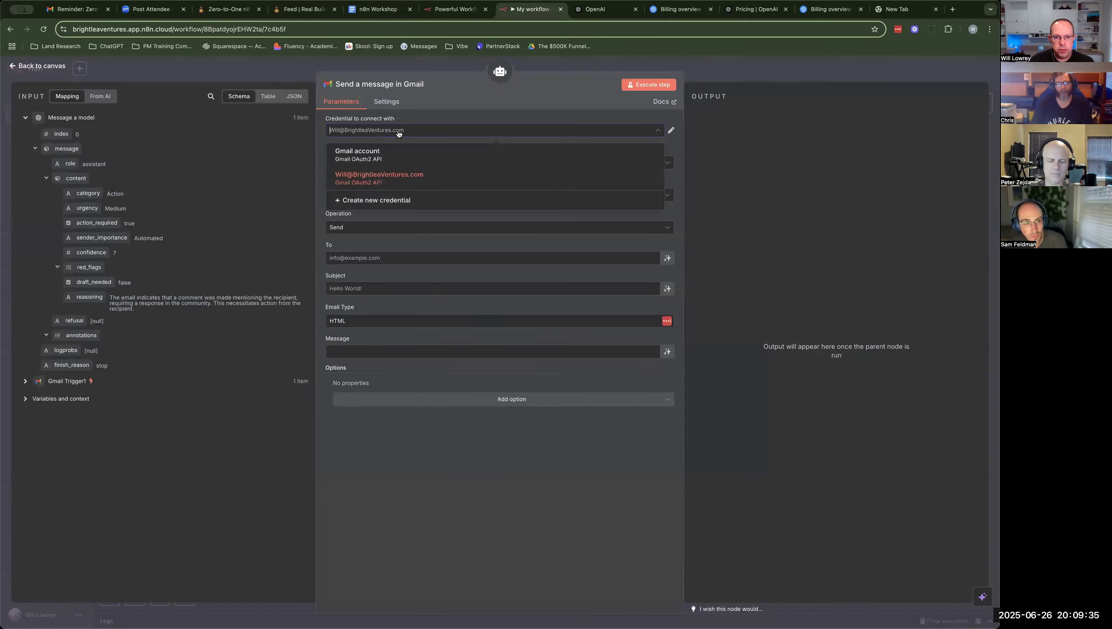
click(382, 177)
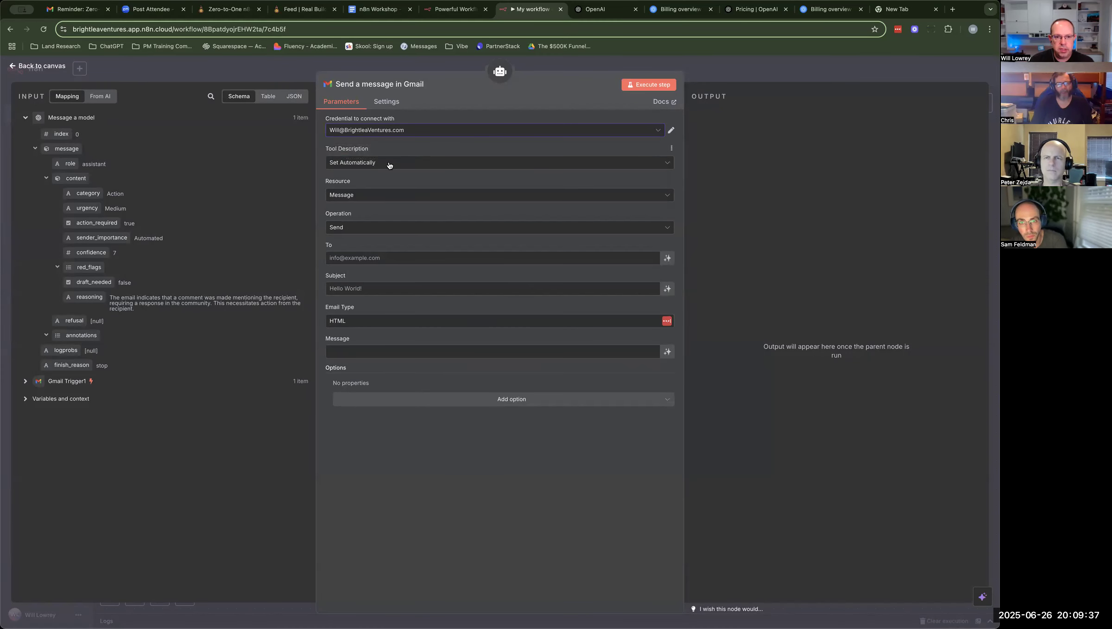
Step: Set the Gmail tool's operation to Mark as Read with a model-defined Message ID, and place its node beside the OpenAI Chat Model
click(368, 230)
click(385, 296)
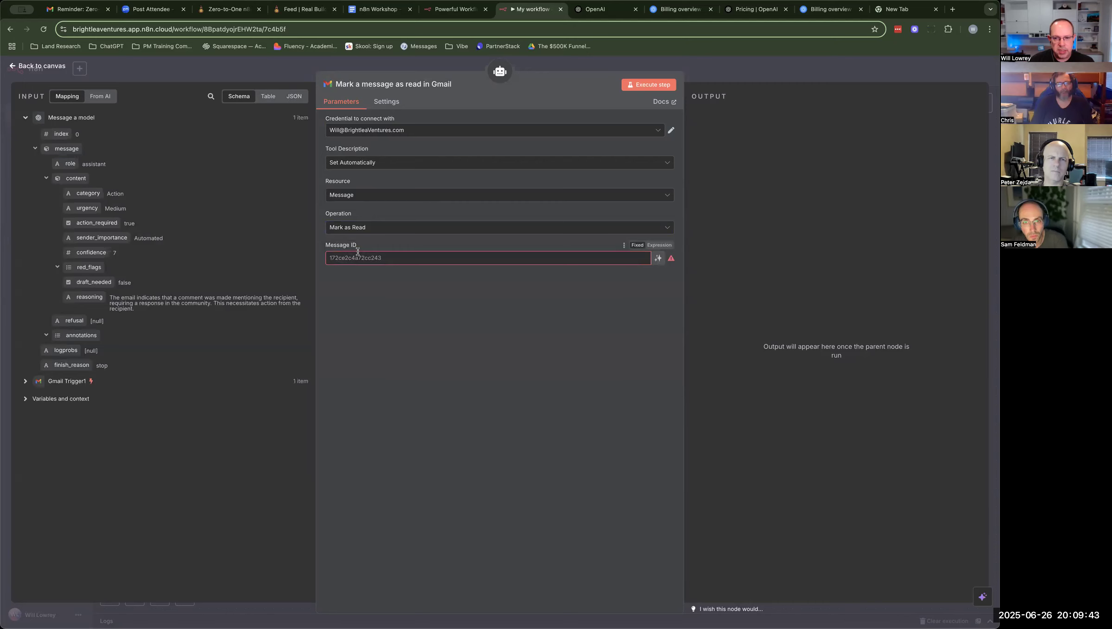
click(658, 258)
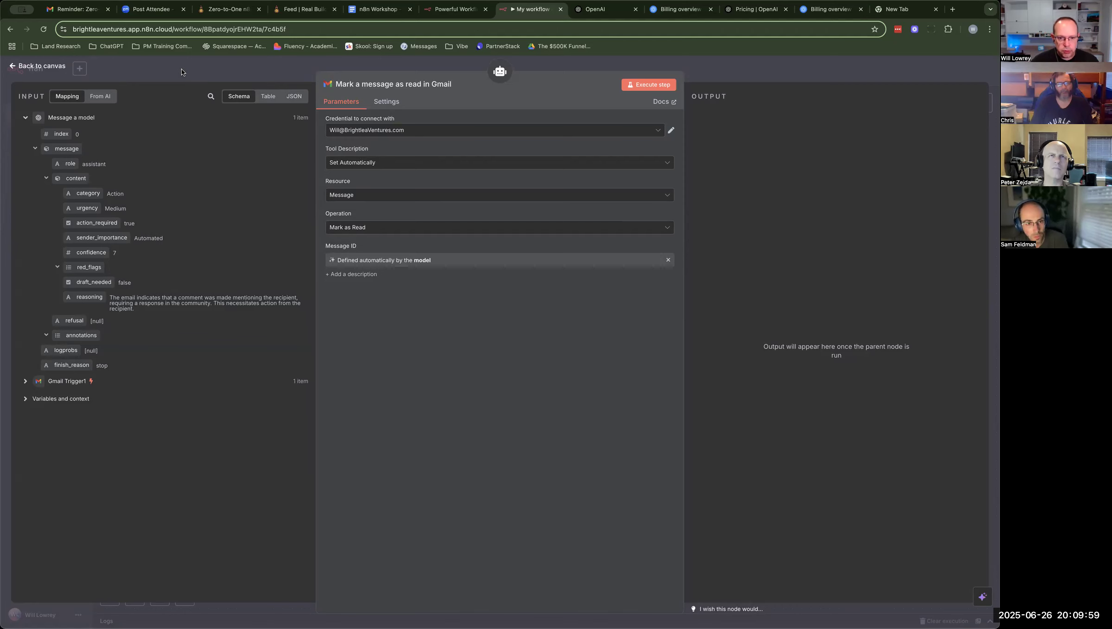
click(107, 68)
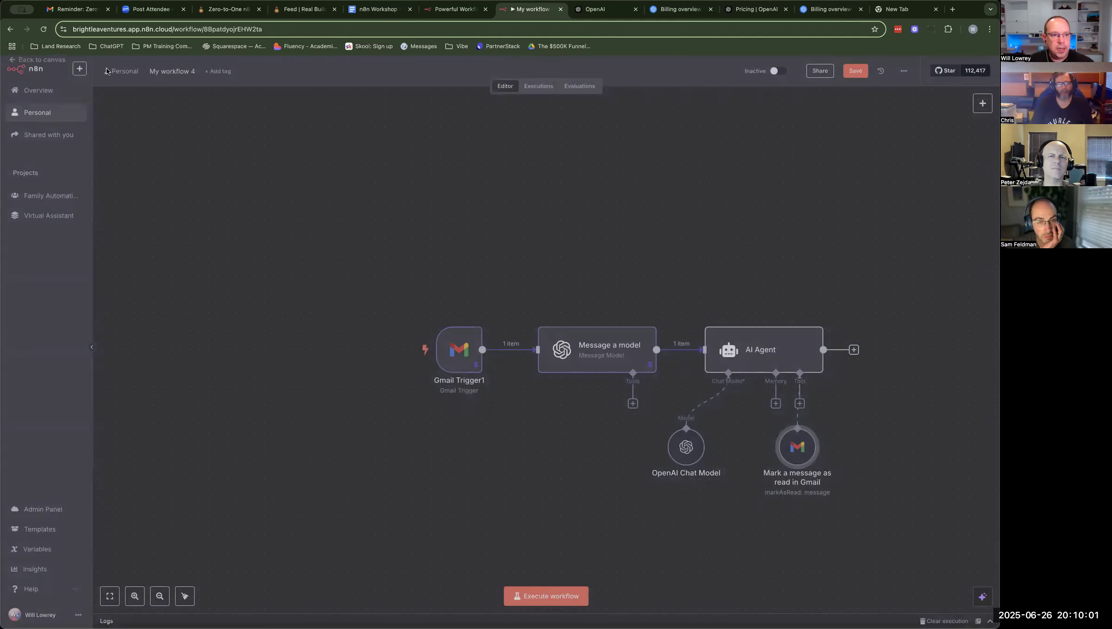
drag(761, 472, 734, 491)
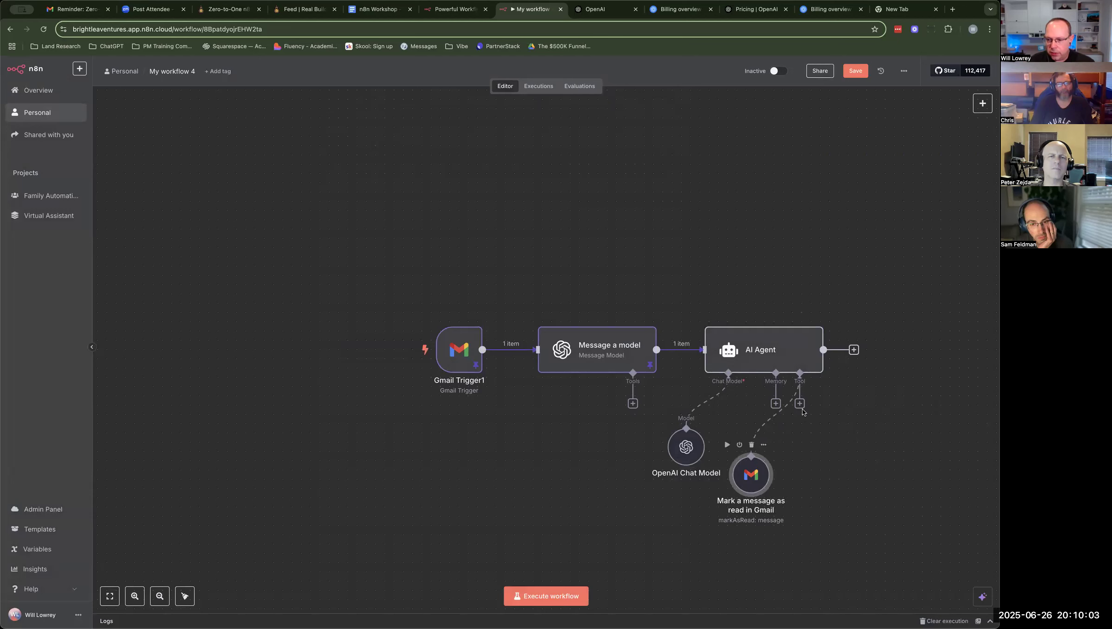
Step: Add a second Gmail Tool that marks messages as unread with a model-defined Message ID, and place it below the AI Agent
click(799, 405)
text(gmail)
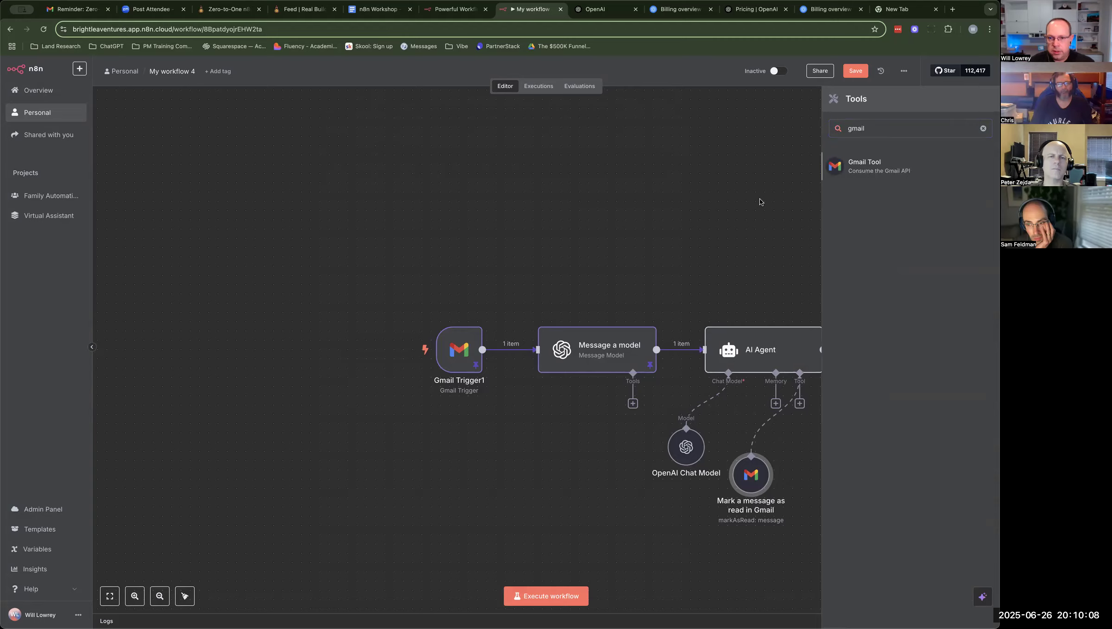
key(Return)
click(372, 227)
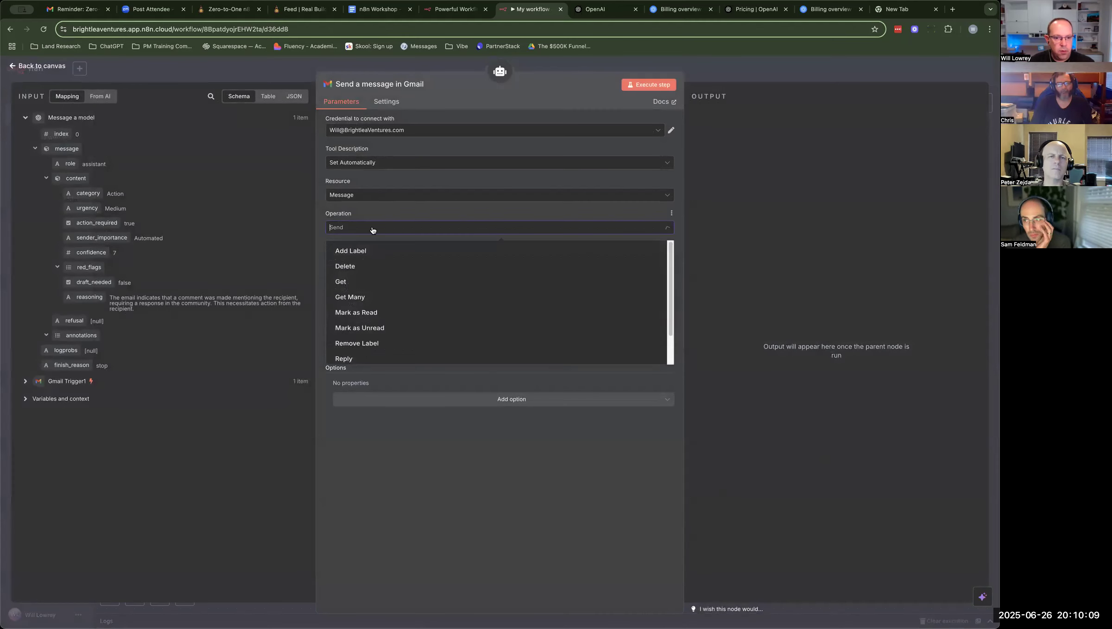
click(383, 313)
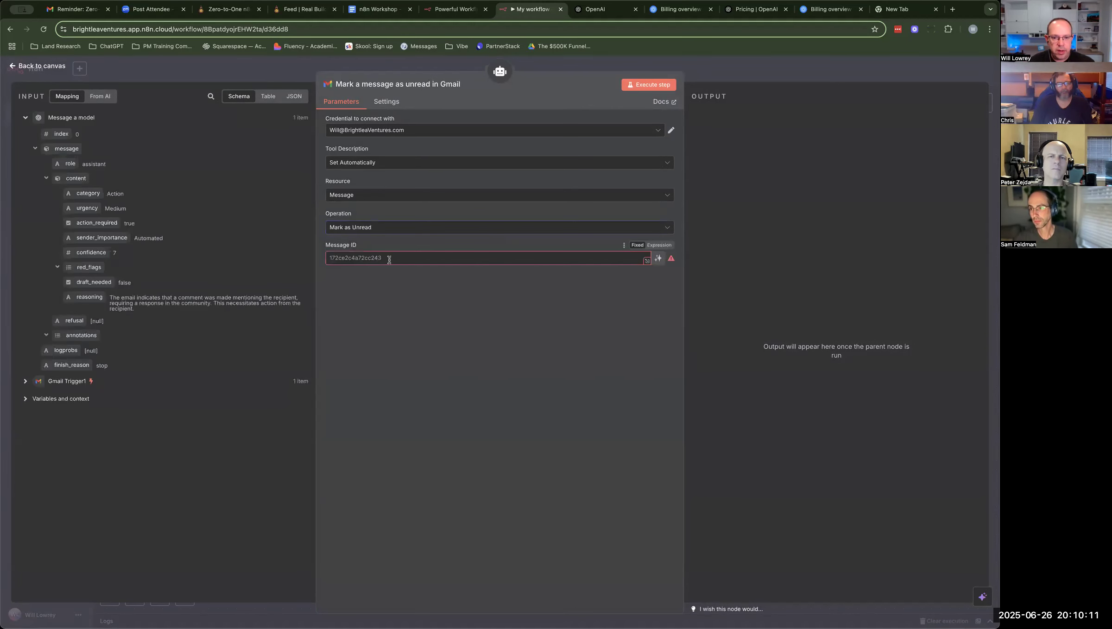
click(666, 259)
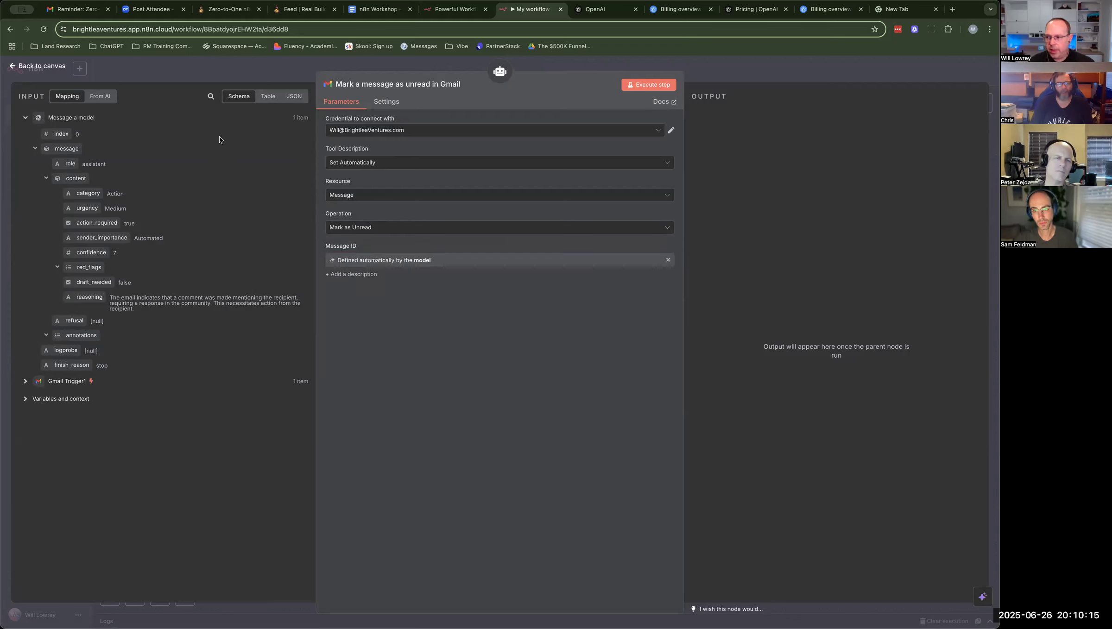
click(52, 70)
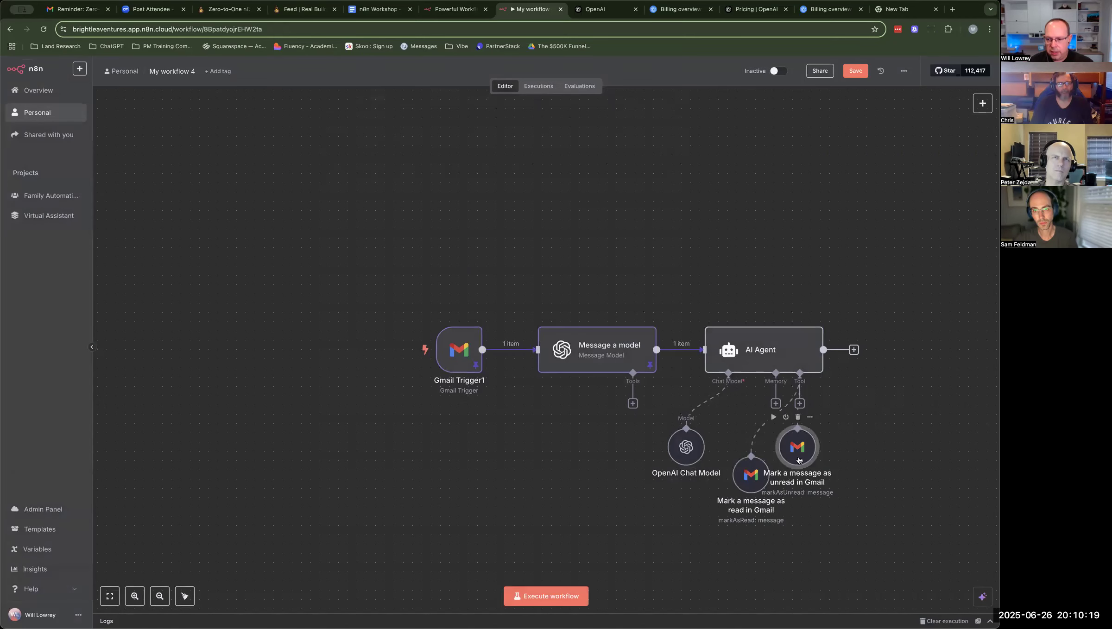
drag(797, 459, 810, 519)
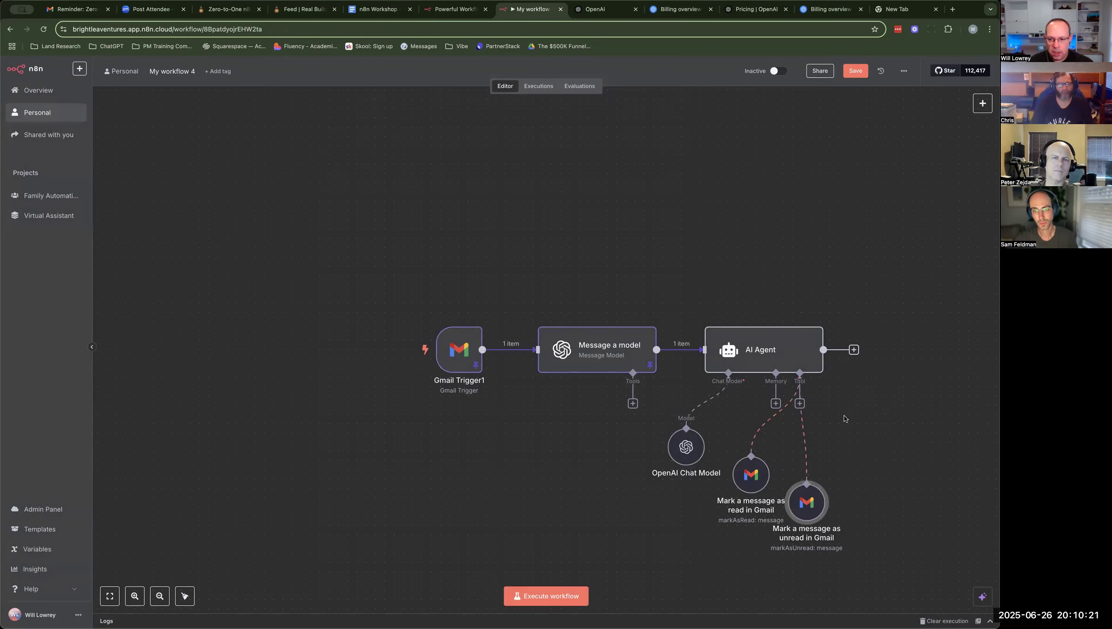
Step: Add a third Gmail Tool to the AI Agent with the Draft resource and the Create operation
click(799, 403)
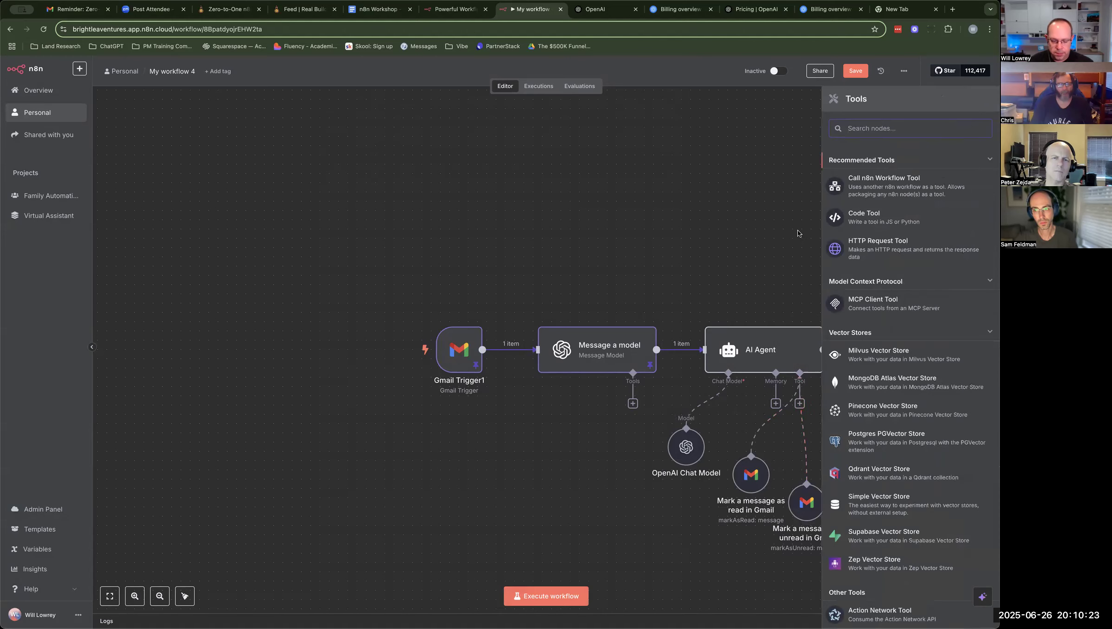
text(gmail)
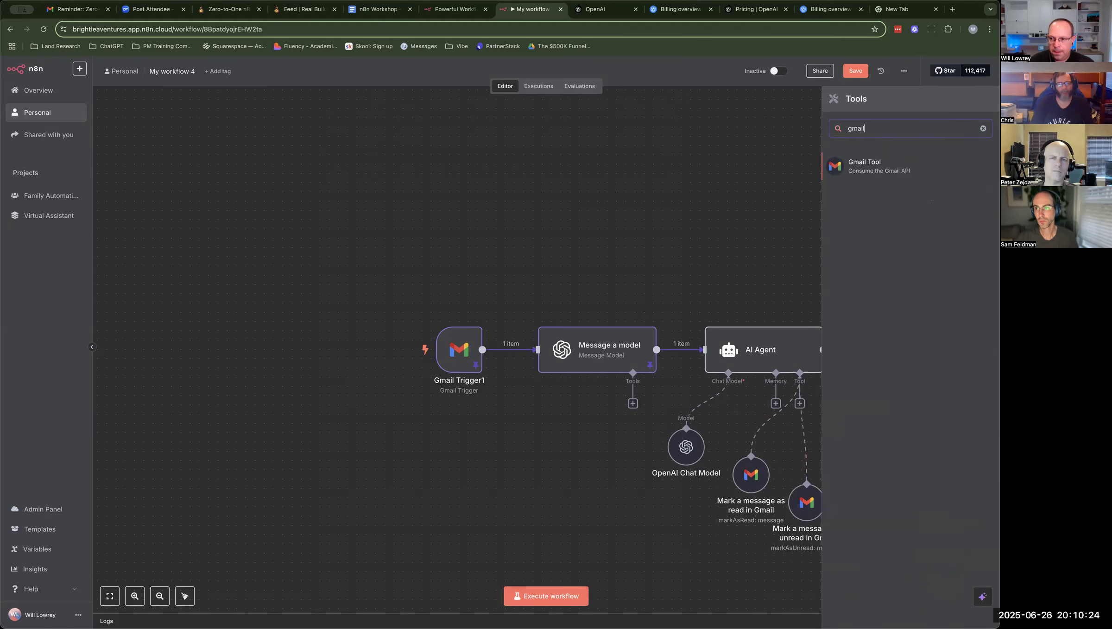
click(863, 170)
click(361, 230)
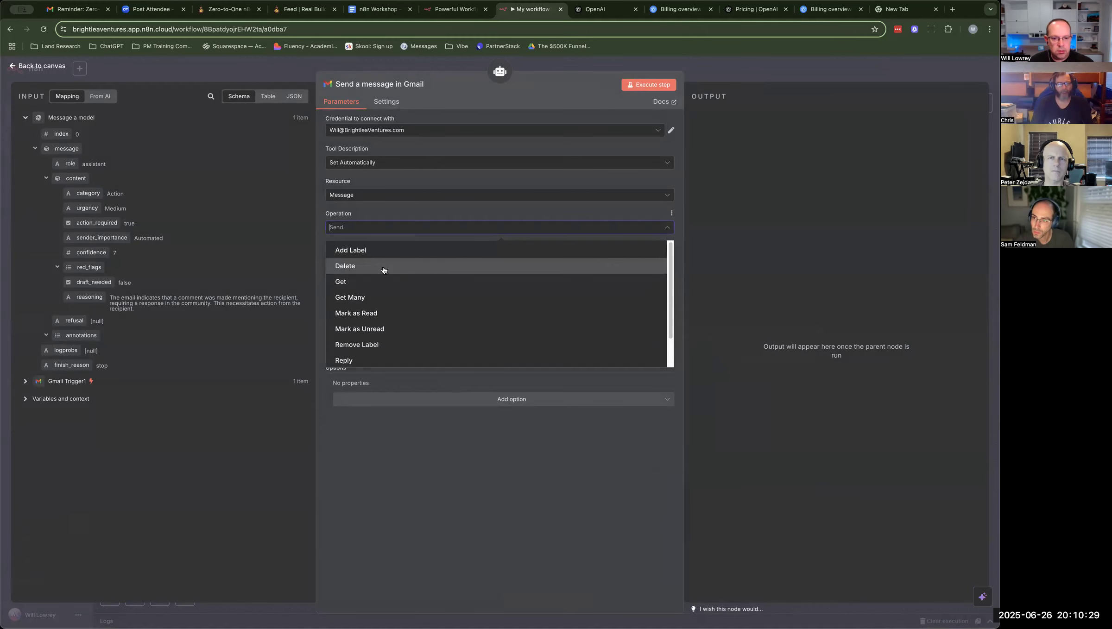
scroll(385, 290, down, 1)
scroll(389, 303, up, 3)
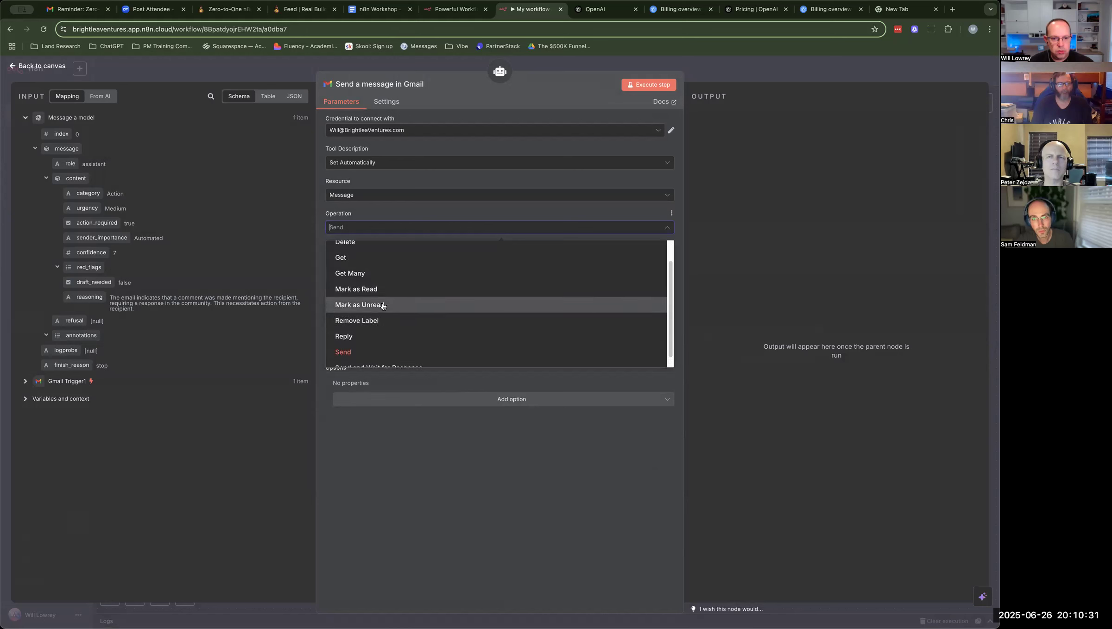
click(369, 195)
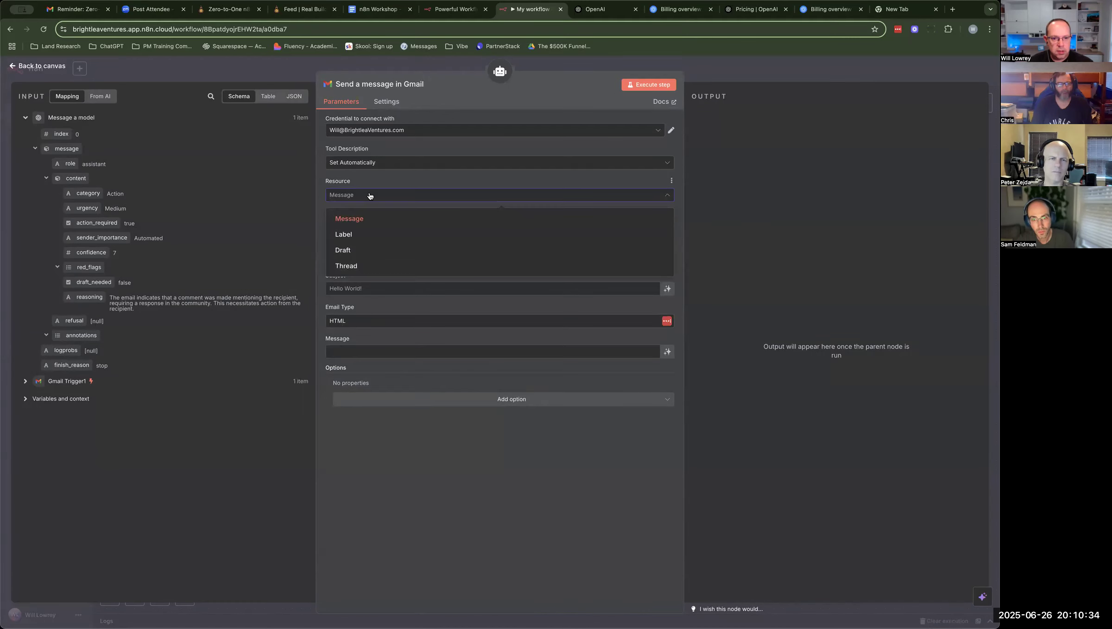
click(356, 250)
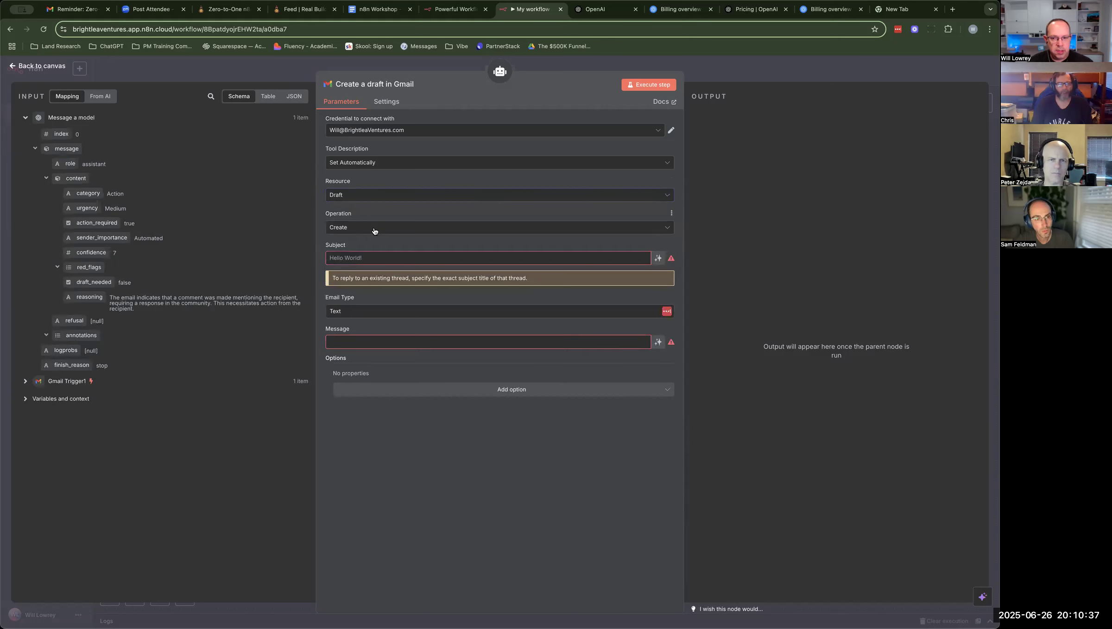
click(375, 229)
click(374, 256)
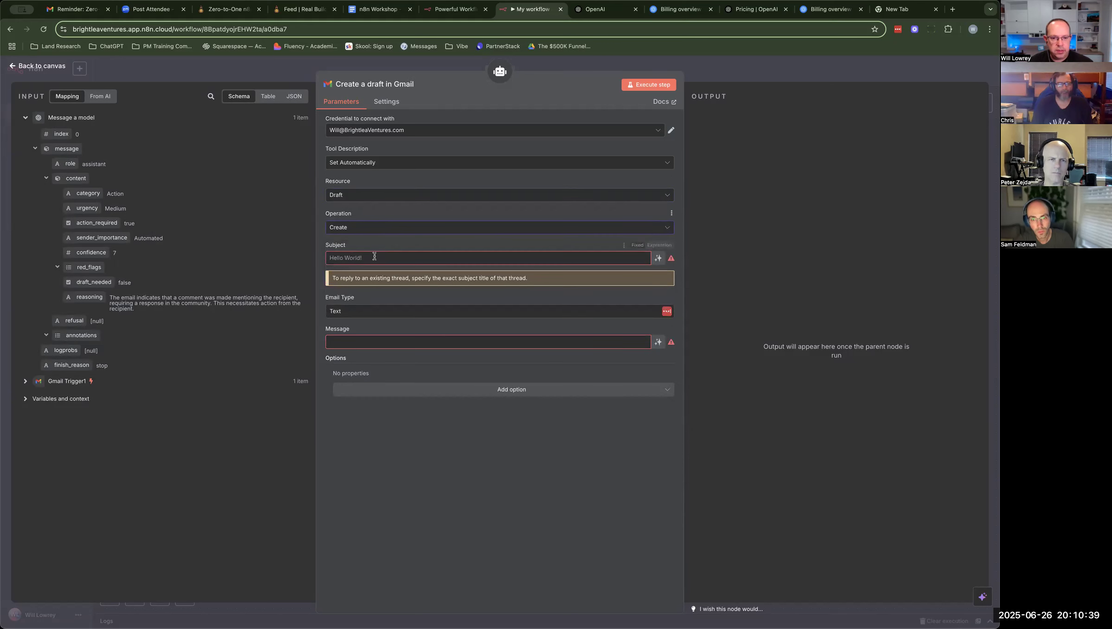
Step: Let the model define the draft's subject and message, and set the email type to HTML
click(658, 258)
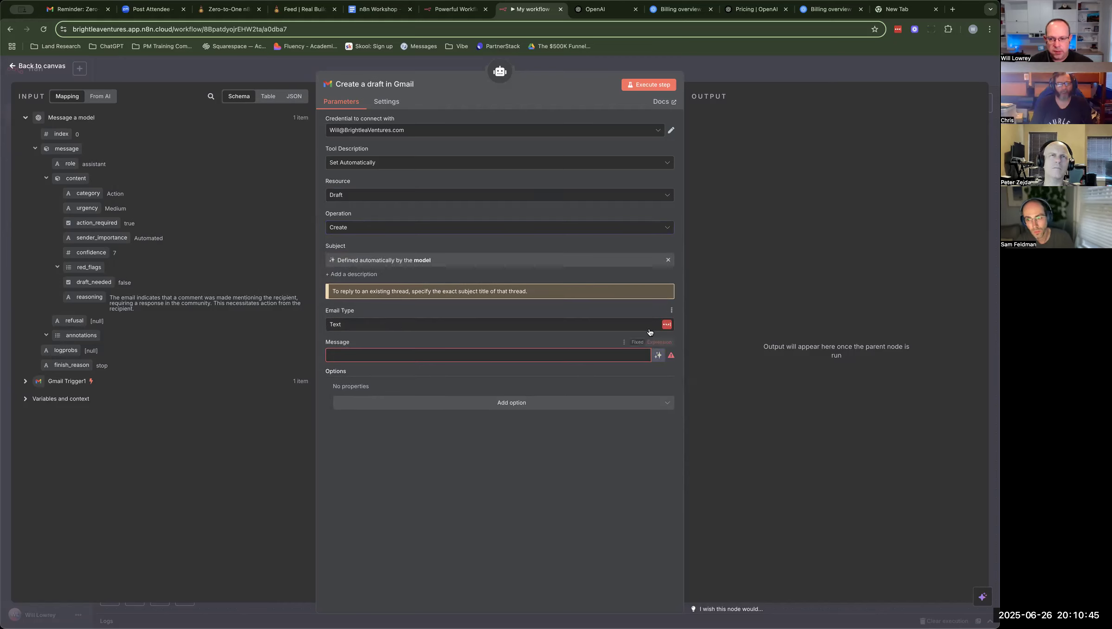
click(647, 324)
click(349, 349)
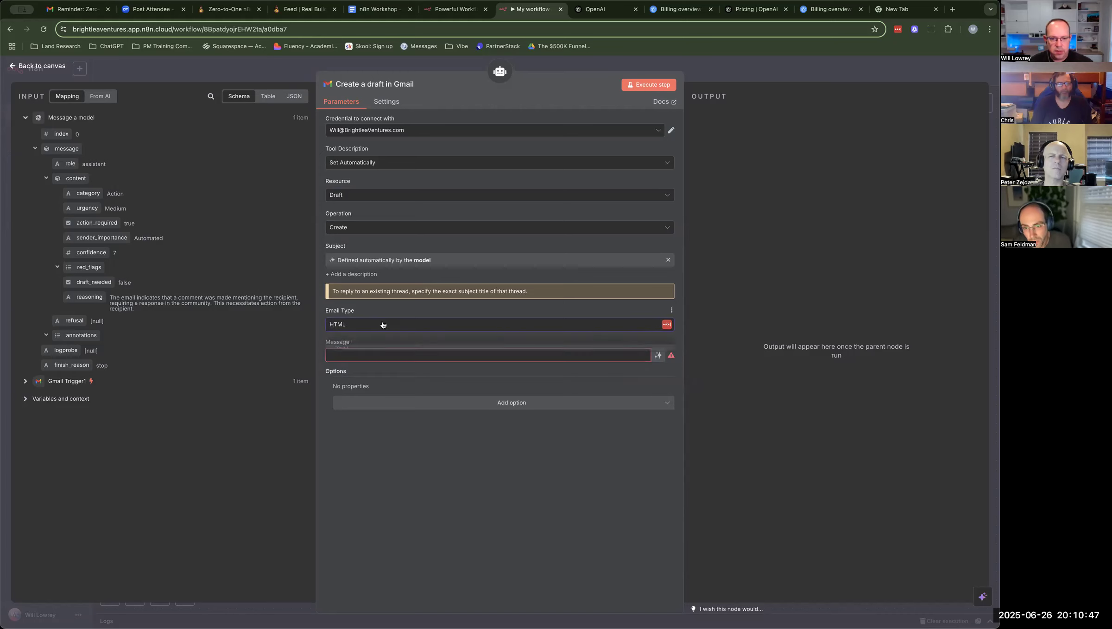
click(658, 355)
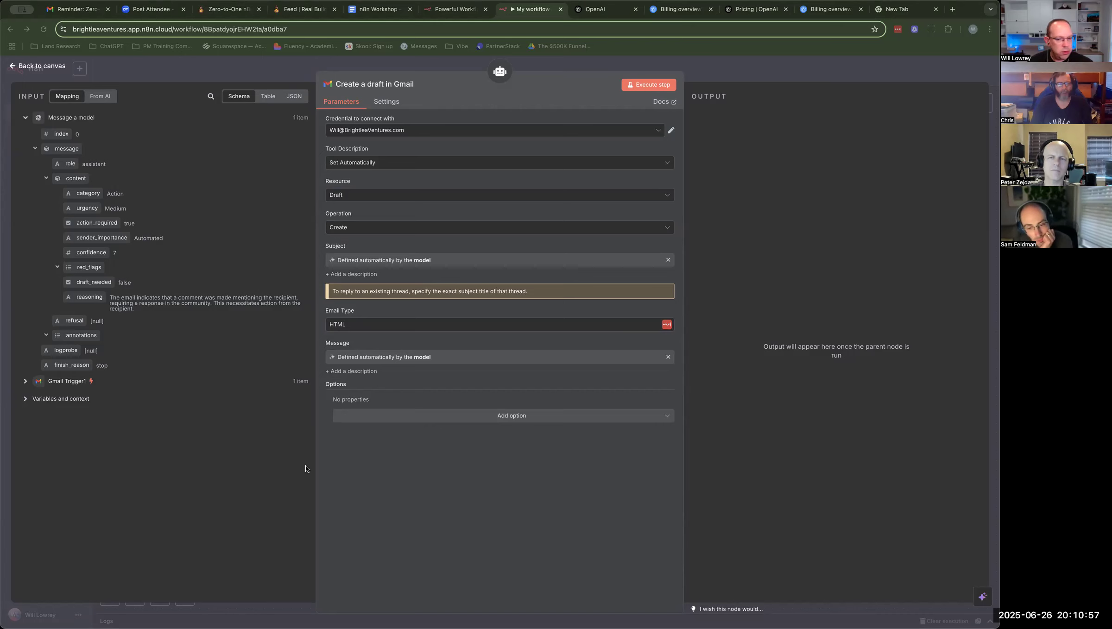
Step: Add a model-defined Thread ID option to the draft tool, and move its node to the right of the other Gmail tools
click(504, 420)
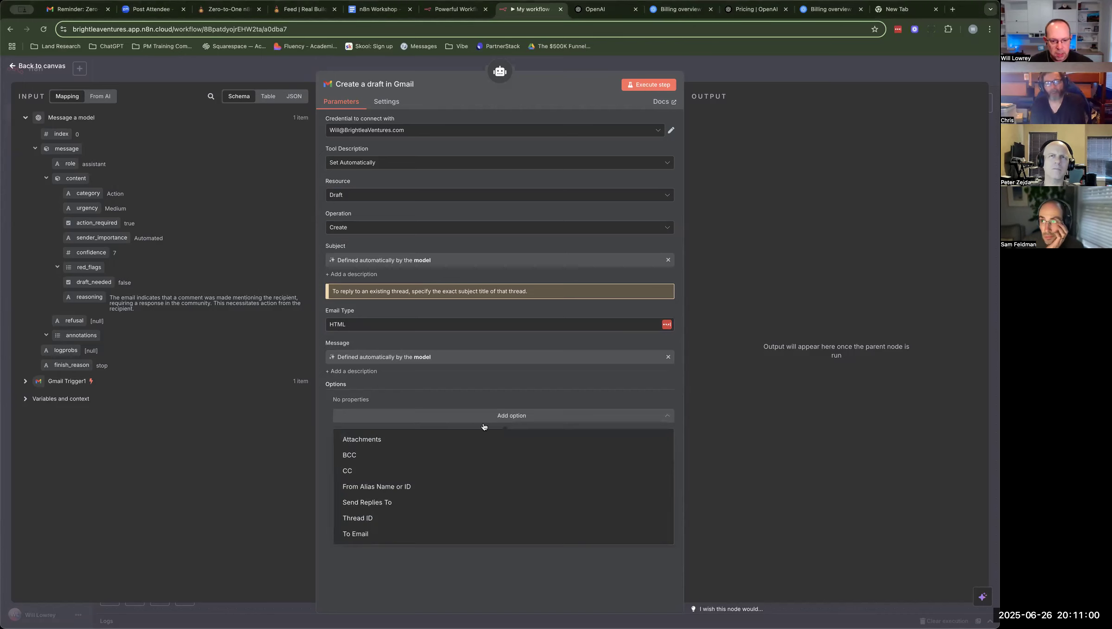
click(380, 517)
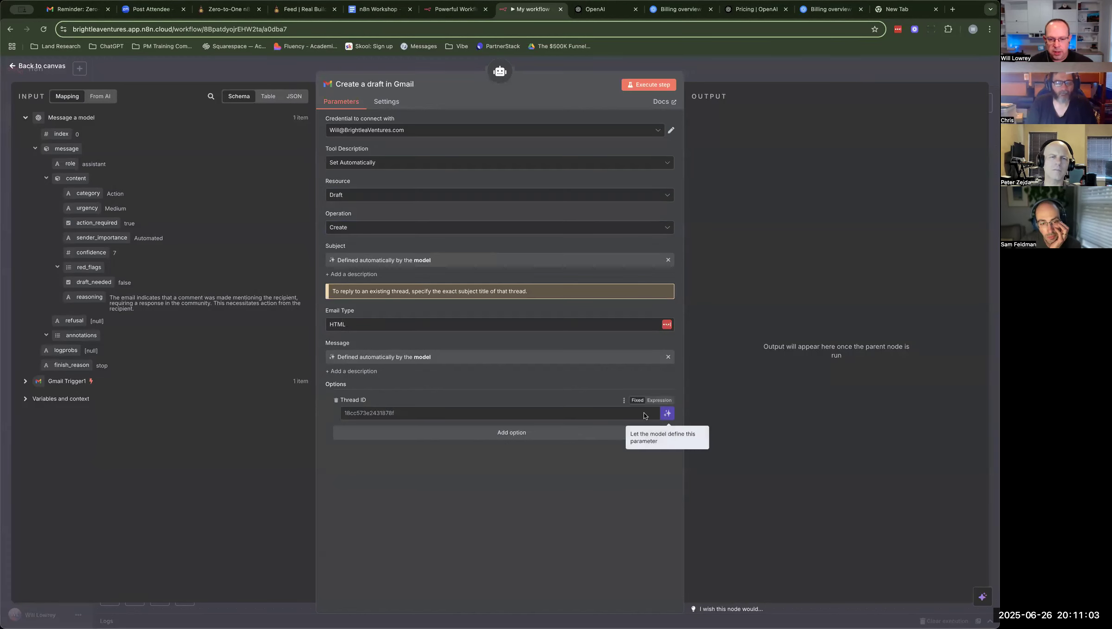
click(668, 413)
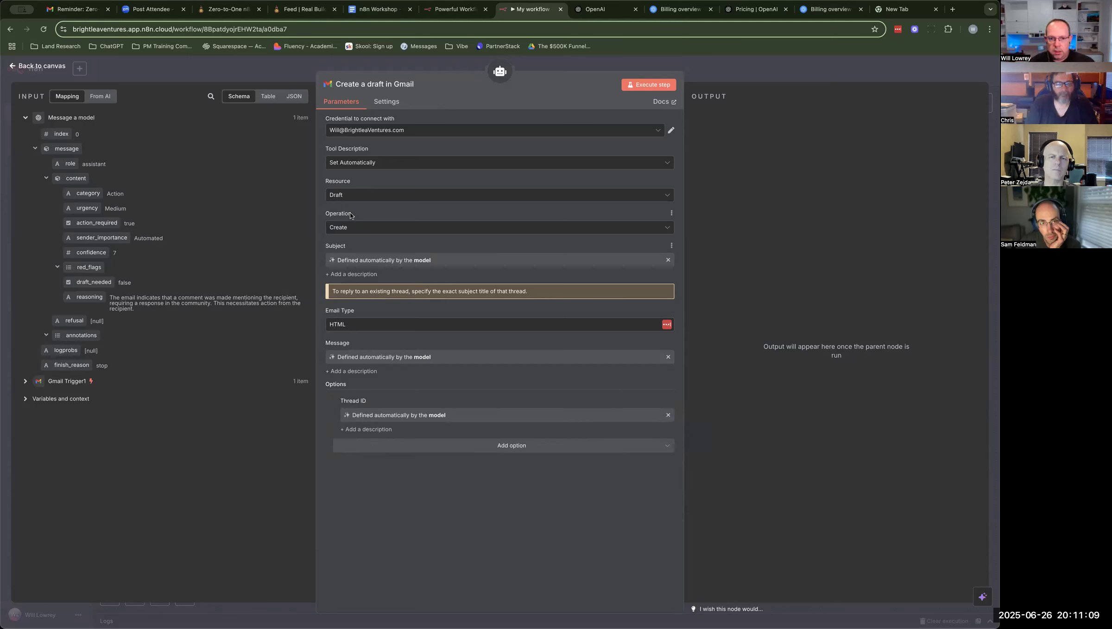
click(41, 66)
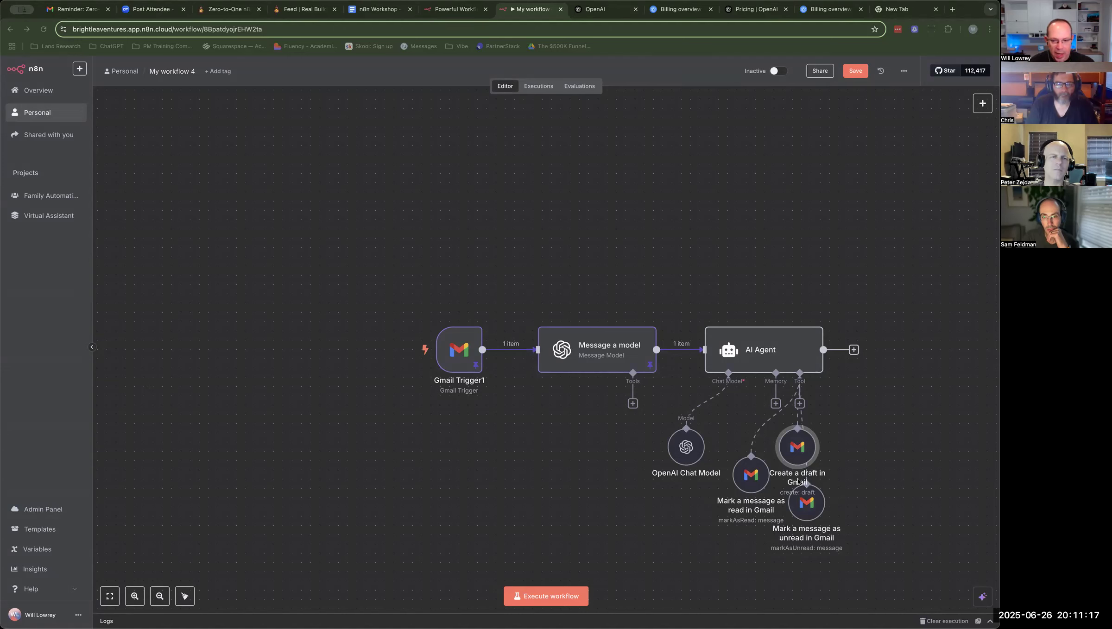
drag(798, 453, 877, 505)
Step: Add a Google Calendar Tool to the AI Agent for creating events in ai_calendar, using the Google Calendar account credential
click(803, 408)
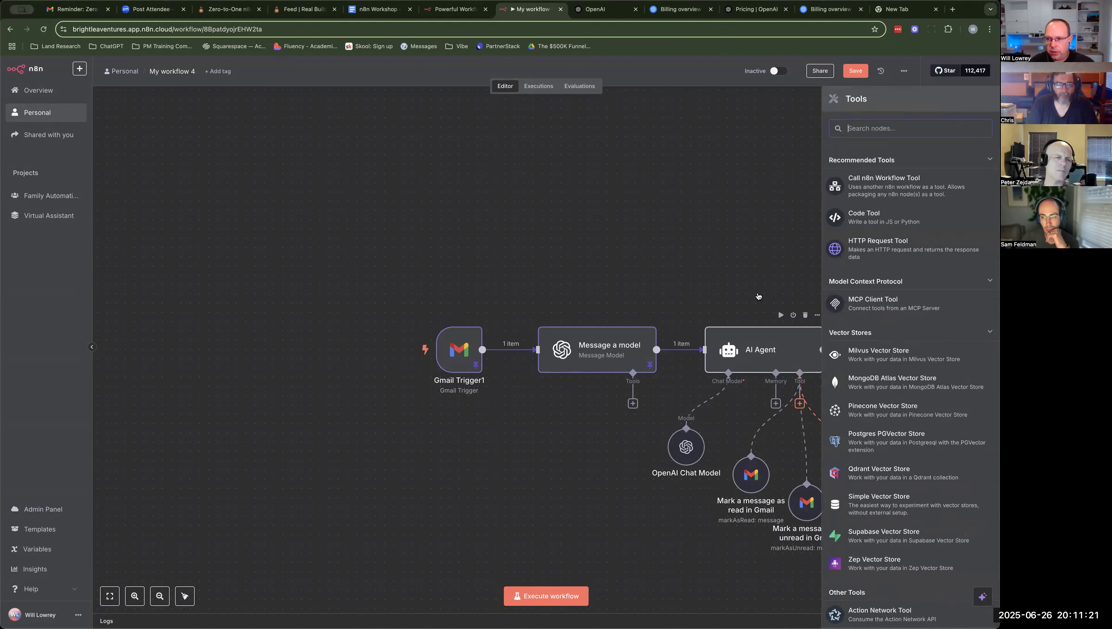
text(calen)
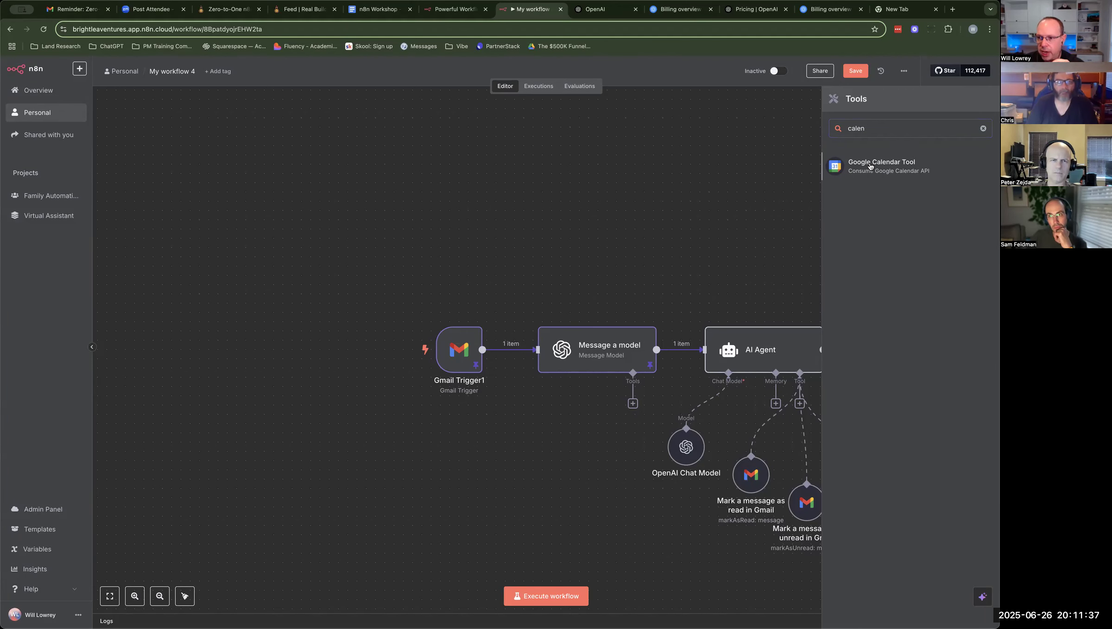
key(Return)
click(559, 133)
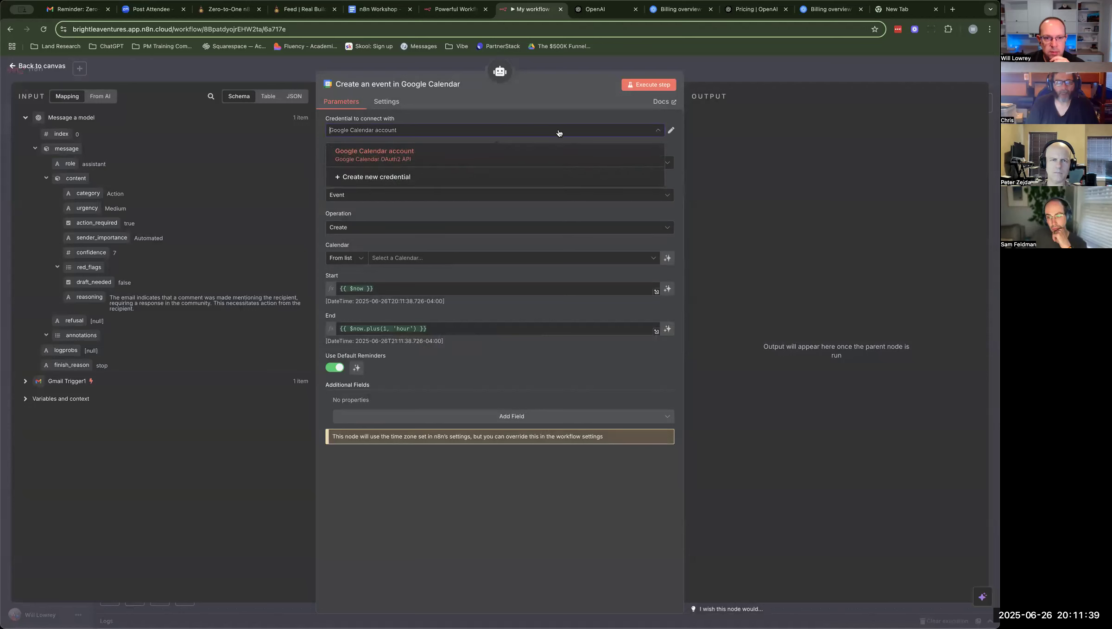
click(638, 137)
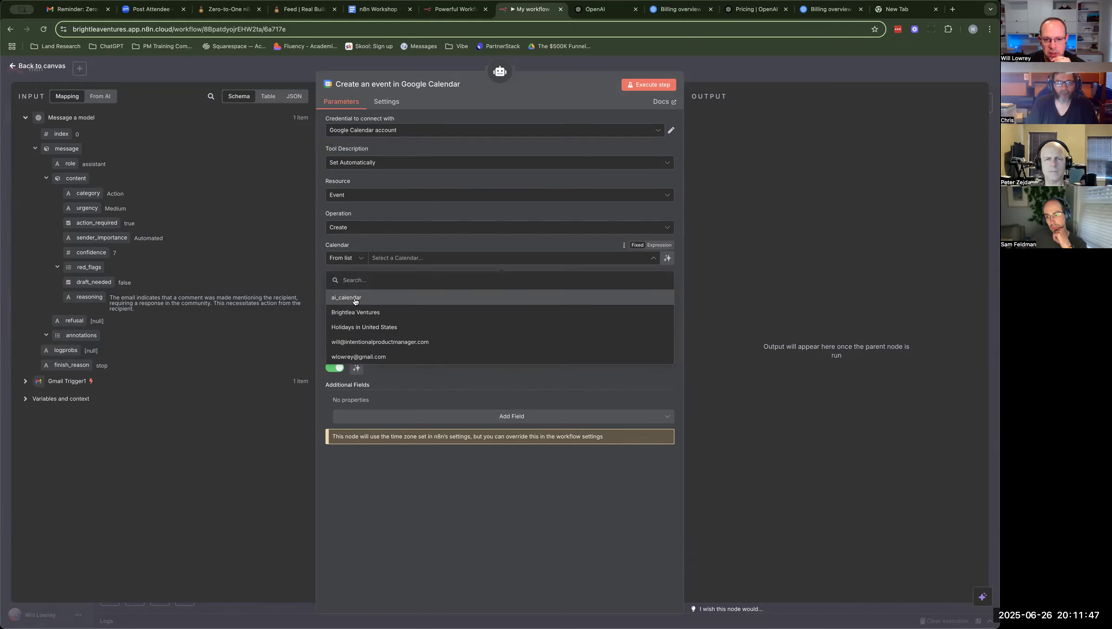
click(355, 302)
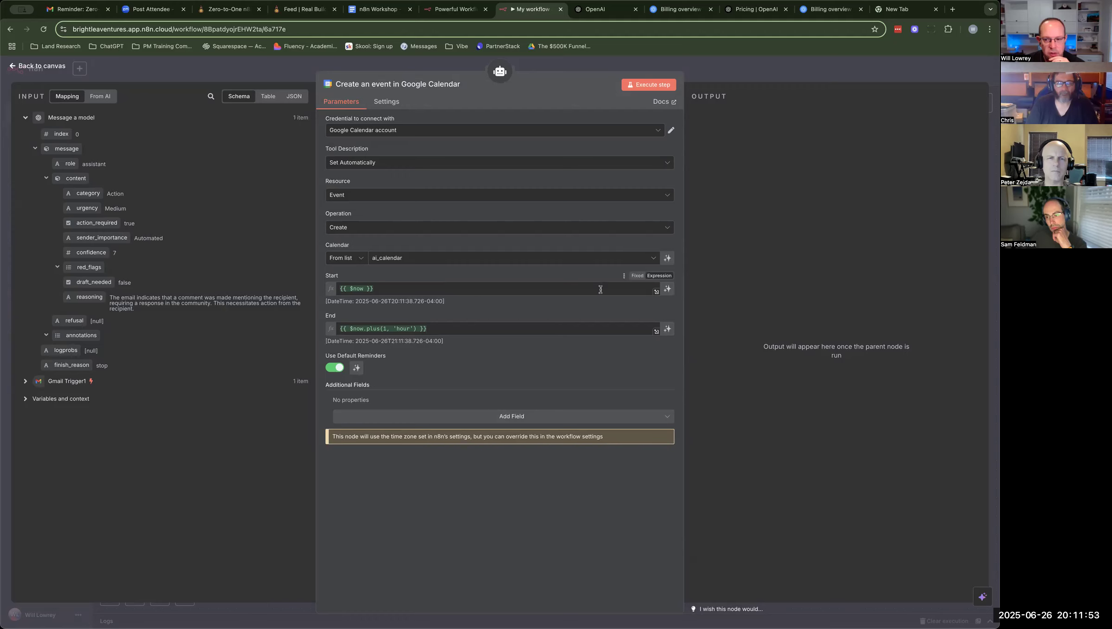
Step: Let the model define the calendar event's Start, End and Use Default Reminders values
click(667, 289)
click(667, 332)
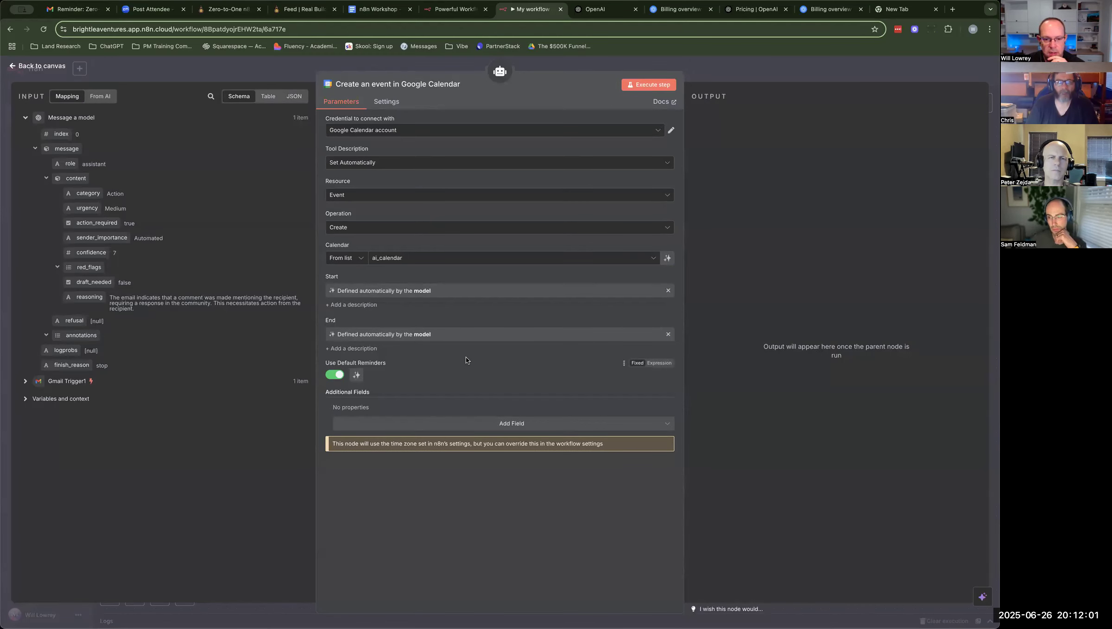
click(357, 376)
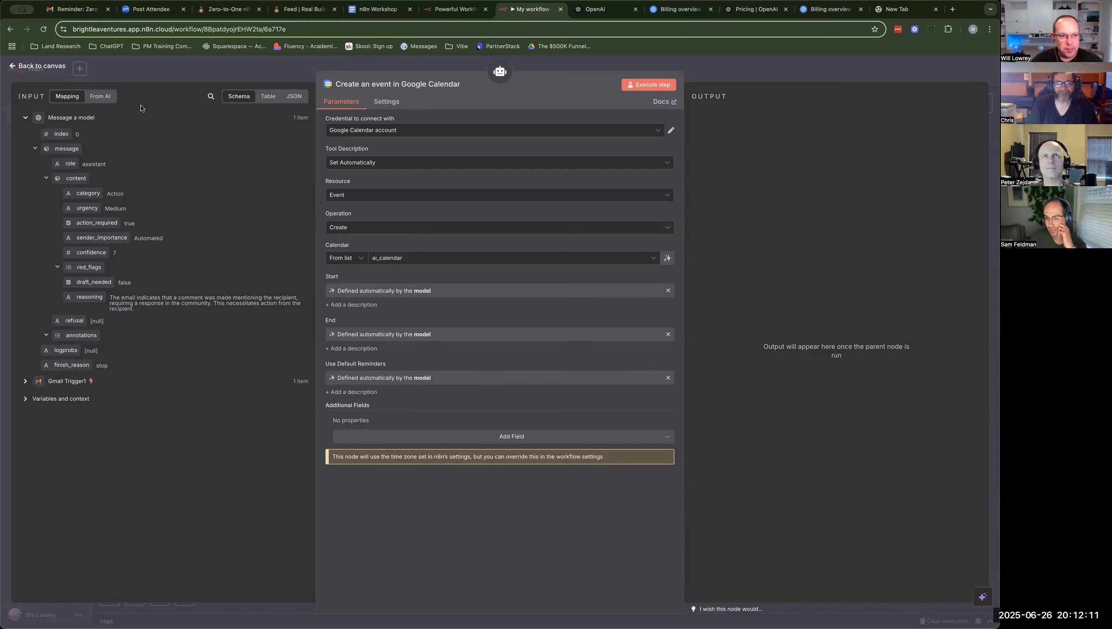
Step: Move the calendar event node to the right of the Gmail tools, and add a second Google Calendar Tool to the AI Agent
click(37, 67)
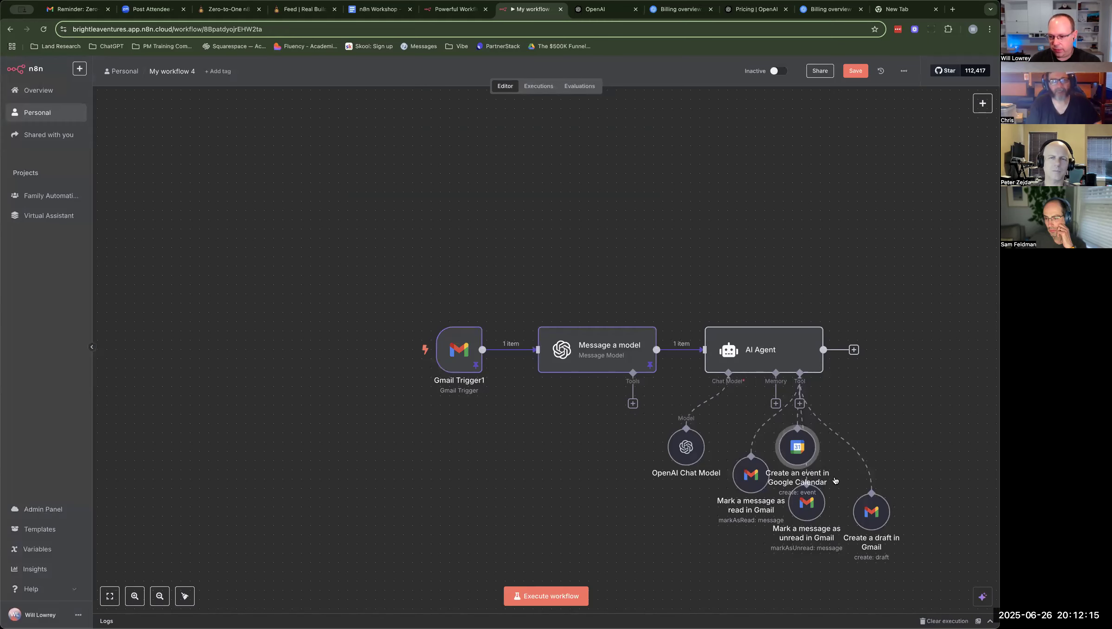
drag(808, 449, 937, 458)
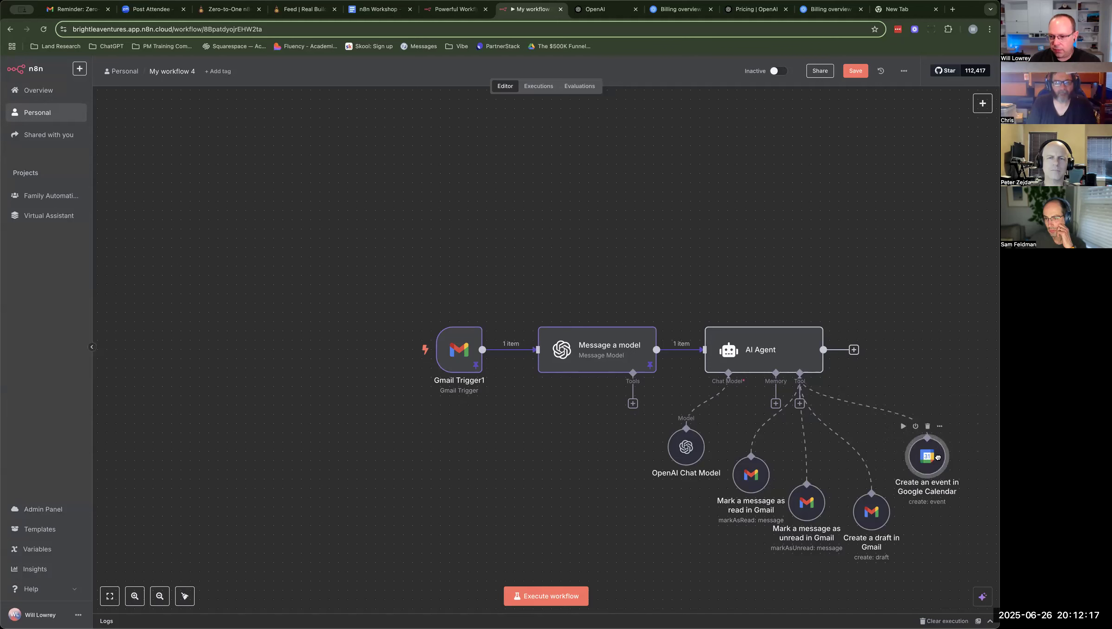
click(800, 404)
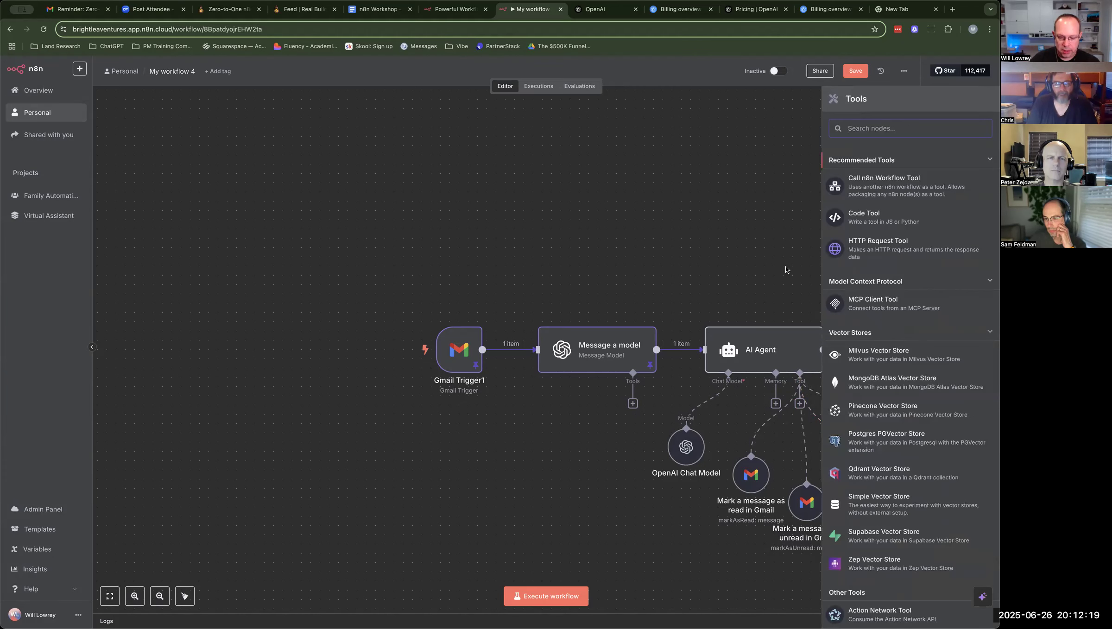
text(xLK)
key(BackSpace)
key(BackSpace)
key(BackSpace)
text(CALEN)
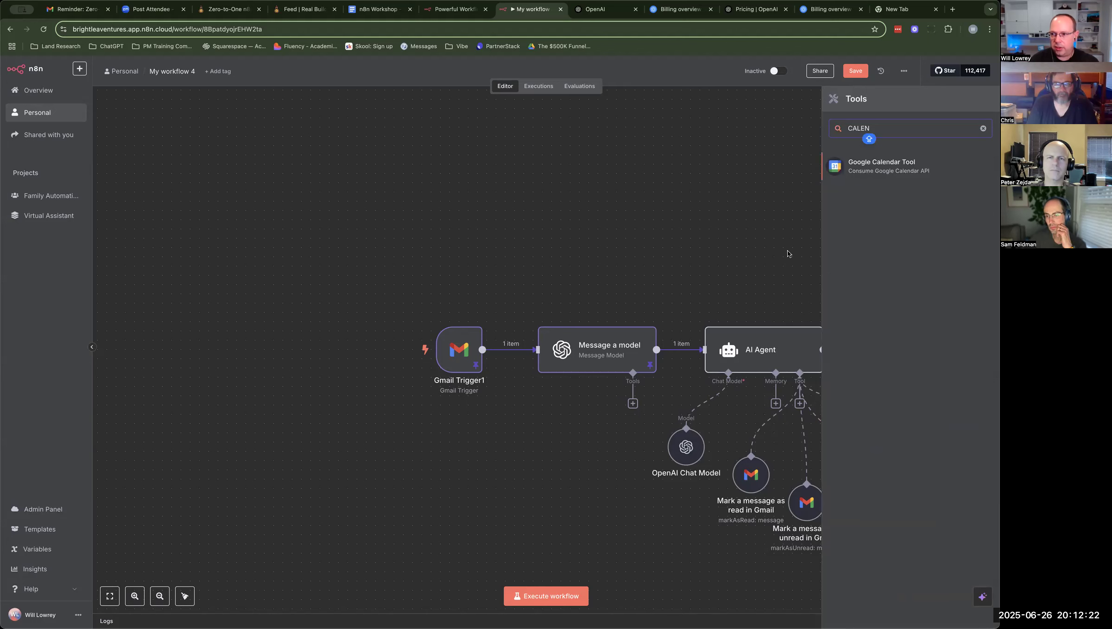
click(871, 173)
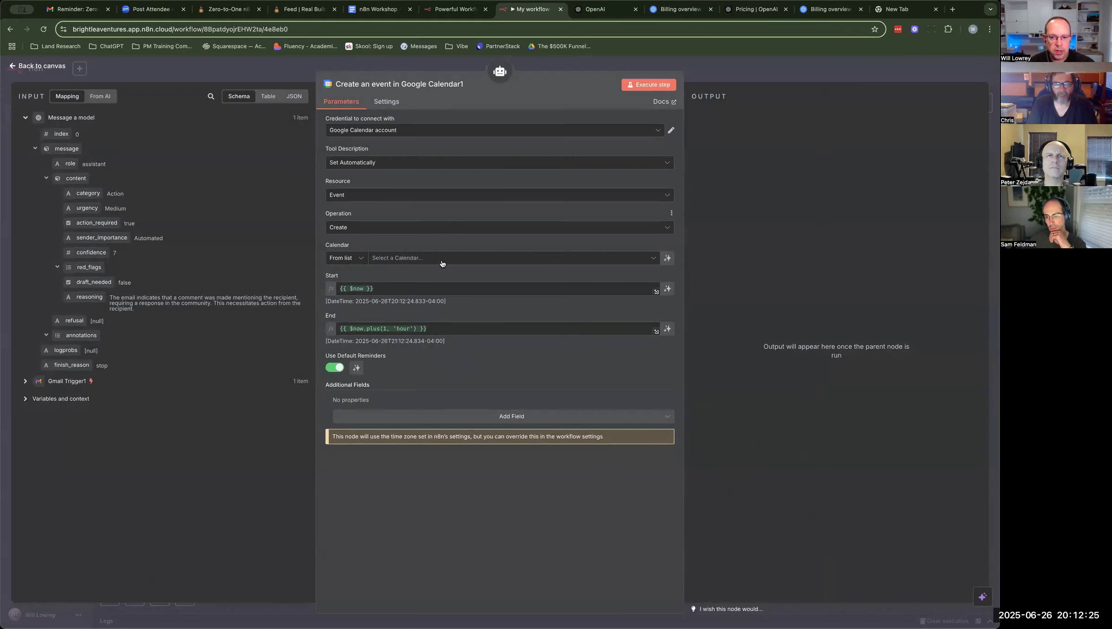
Step: Select ai_calendar for the new tool and let the model define its Start, End and Use Default Reminders values
click(401, 257)
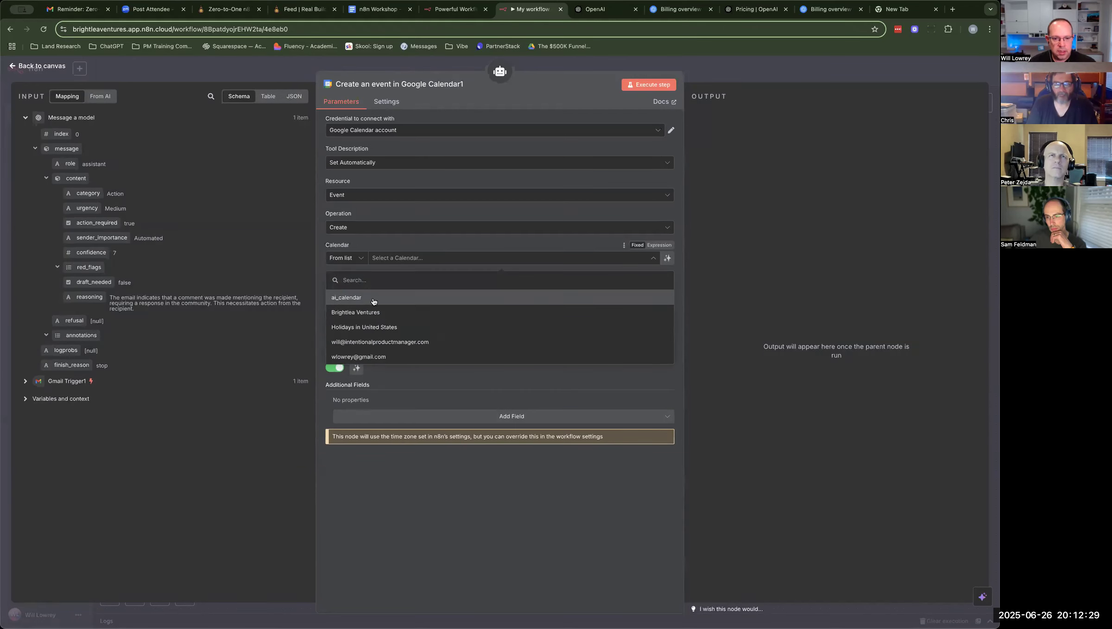
click(374, 301)
click(668, 291)
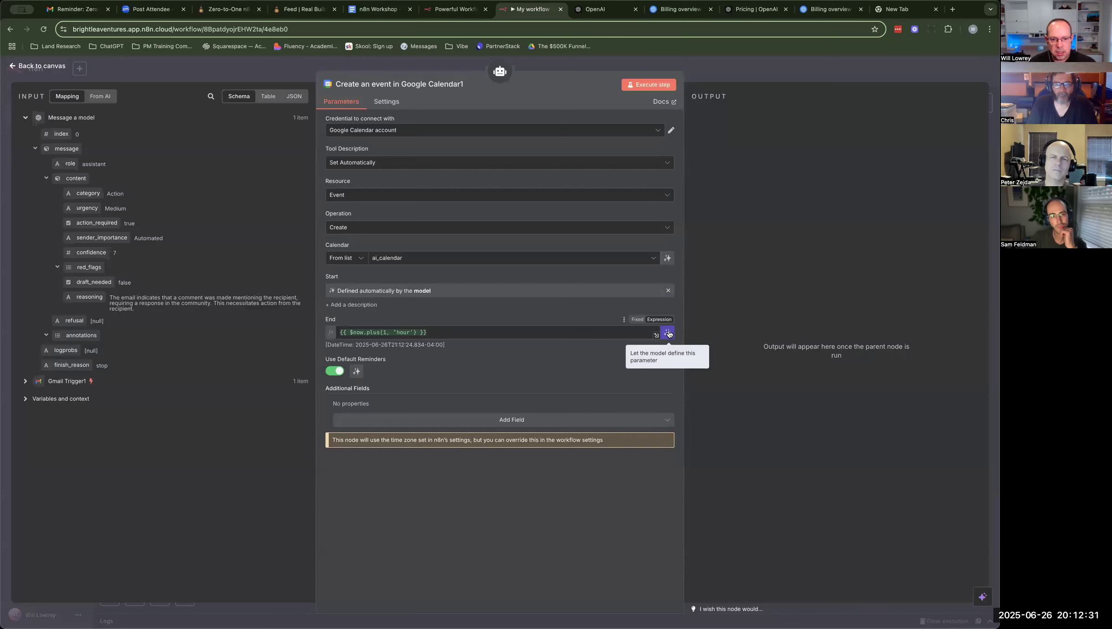
click(668, 334)
click(363, 379)
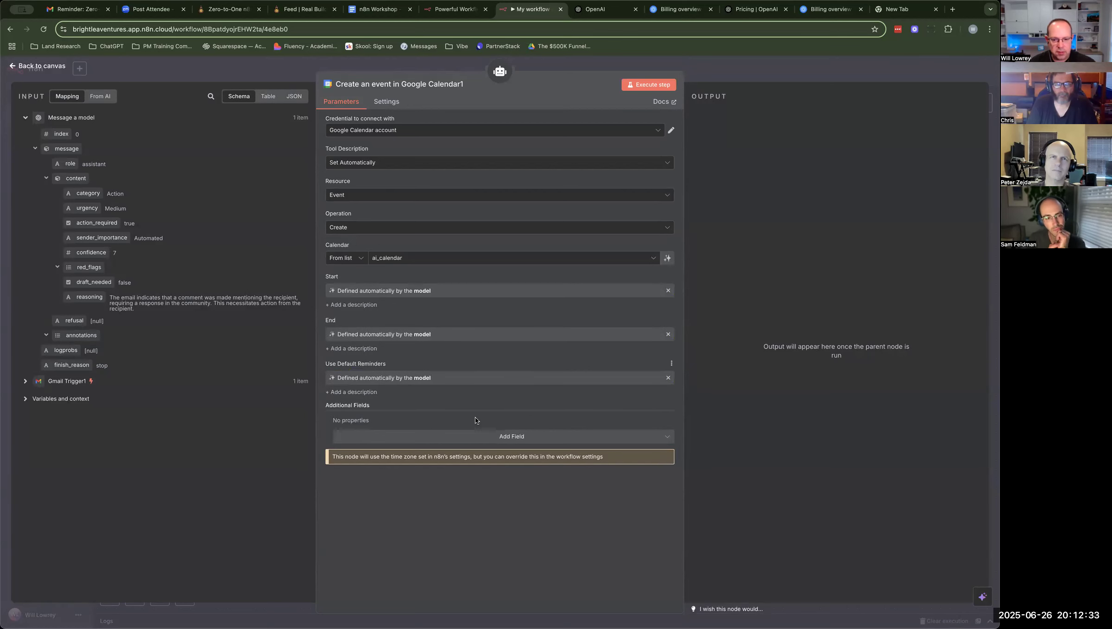
Step: Examine the additional fields, resources and operations available for the new Google Calendar tool
click(515, 436)
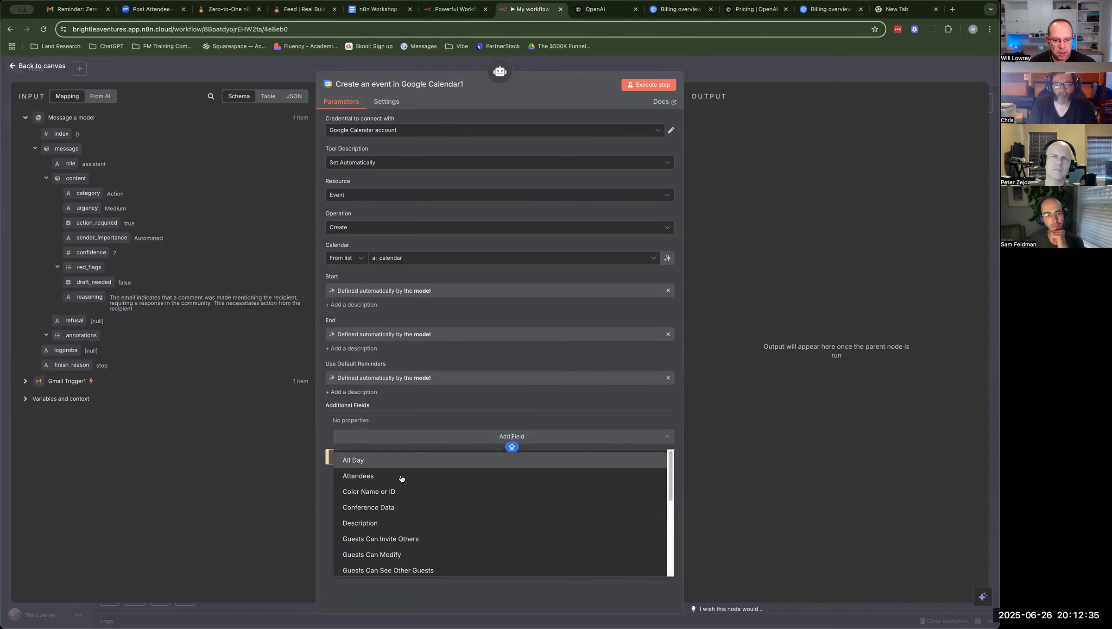
scroll(412, 493, down, 10)
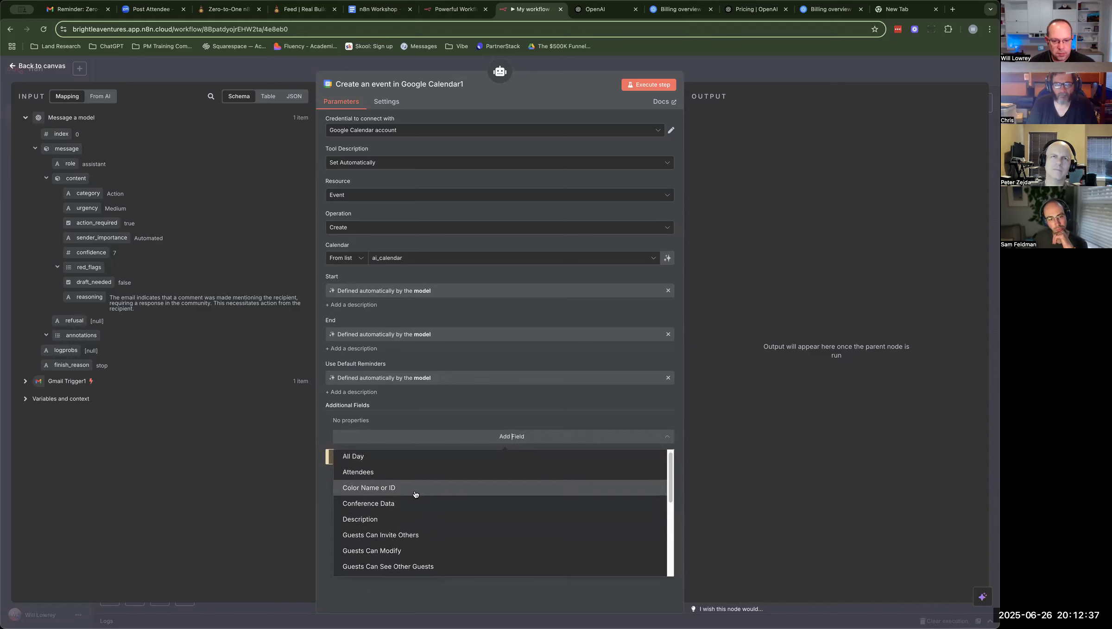
scroll(416, 497, up, 3)
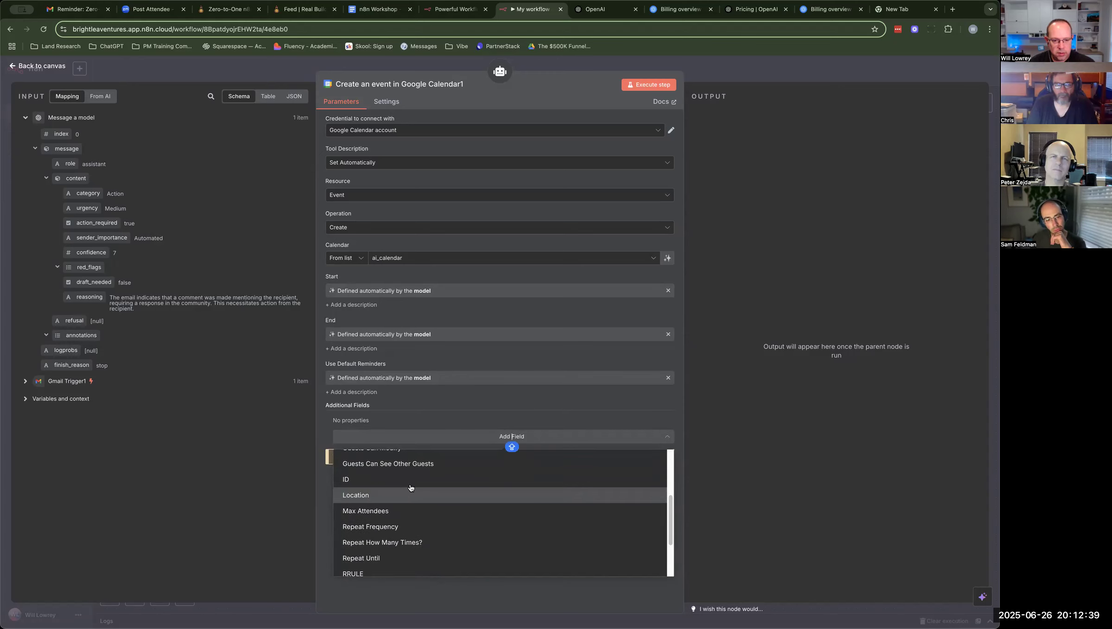
click(455, 396)
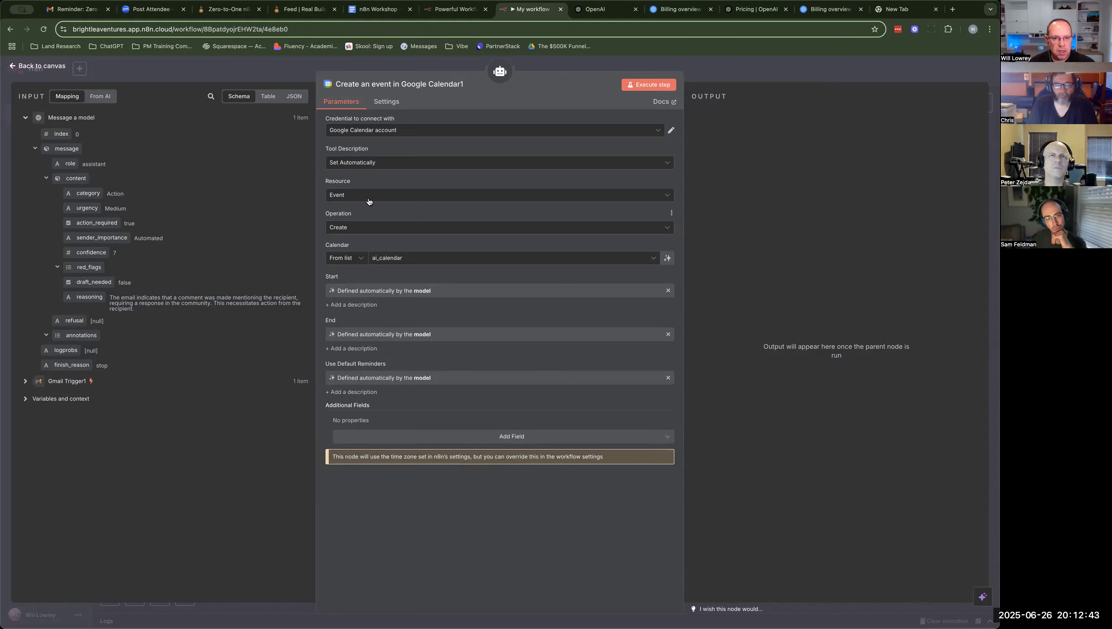
click(360, 229)
click(359, 230)
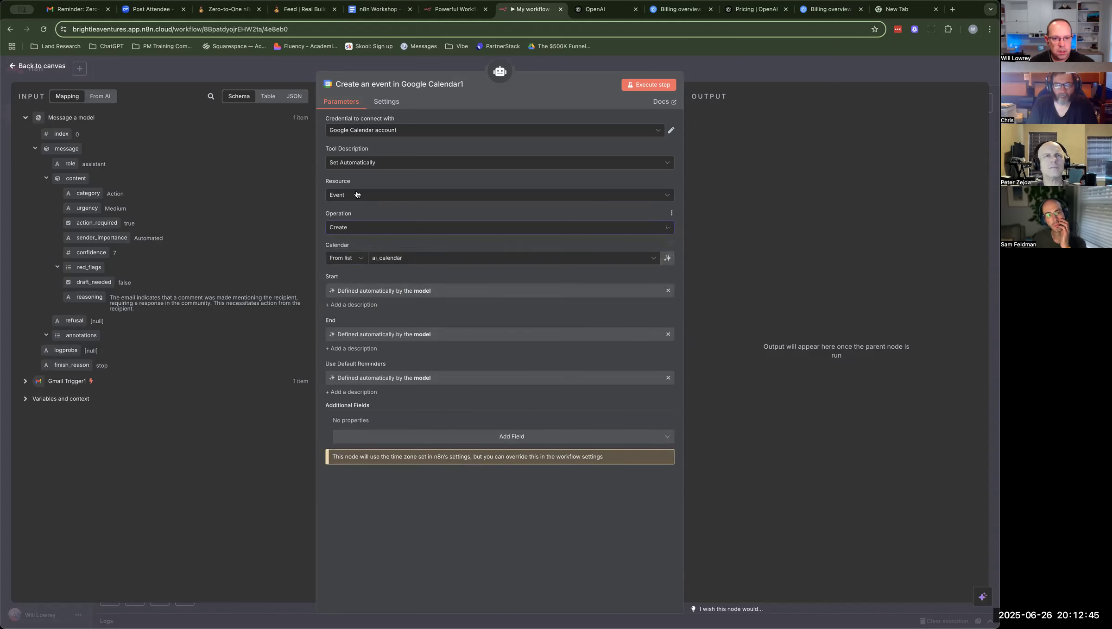
click(357, 195)
click(373, 232)
click(364, 199)
click(361, 223)
click(361, 226)
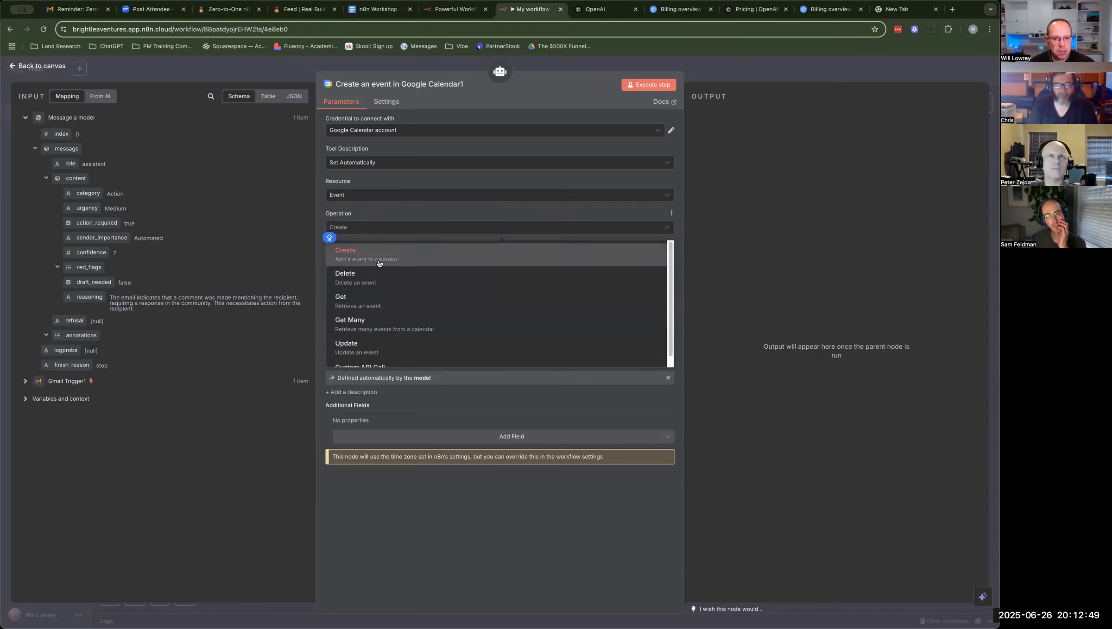
scroll(379, 265, down, 1)
Step: Switch the new tool's resource to Calendar with the Availability operation, and let the model define Start Time and End Time
click(366, 195)
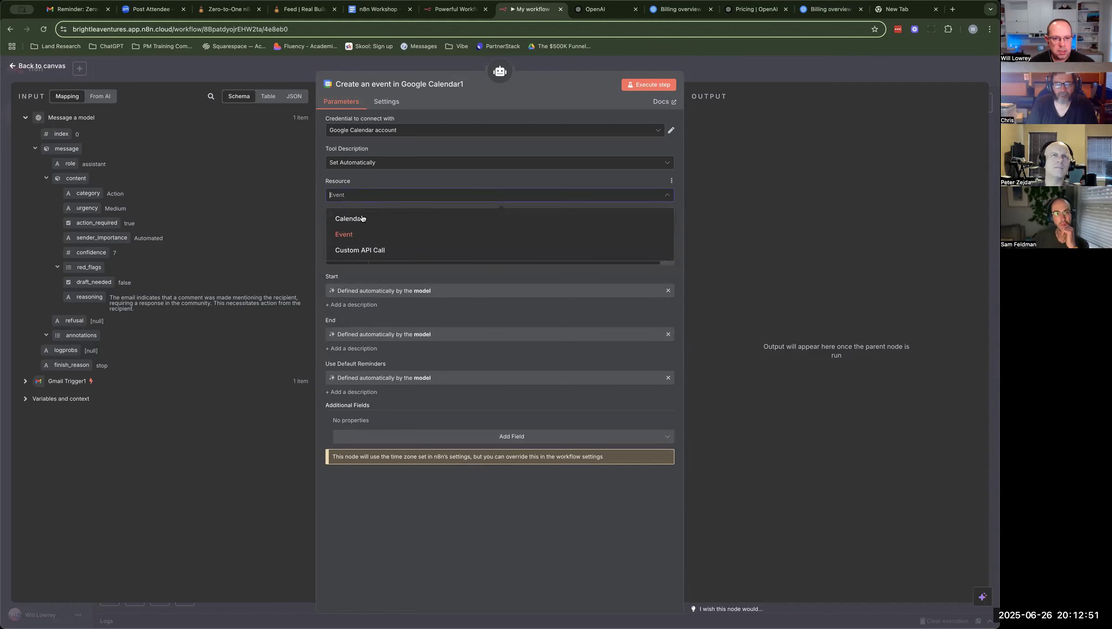
click(372, 222)
click(372, 229)
click(392, 230)
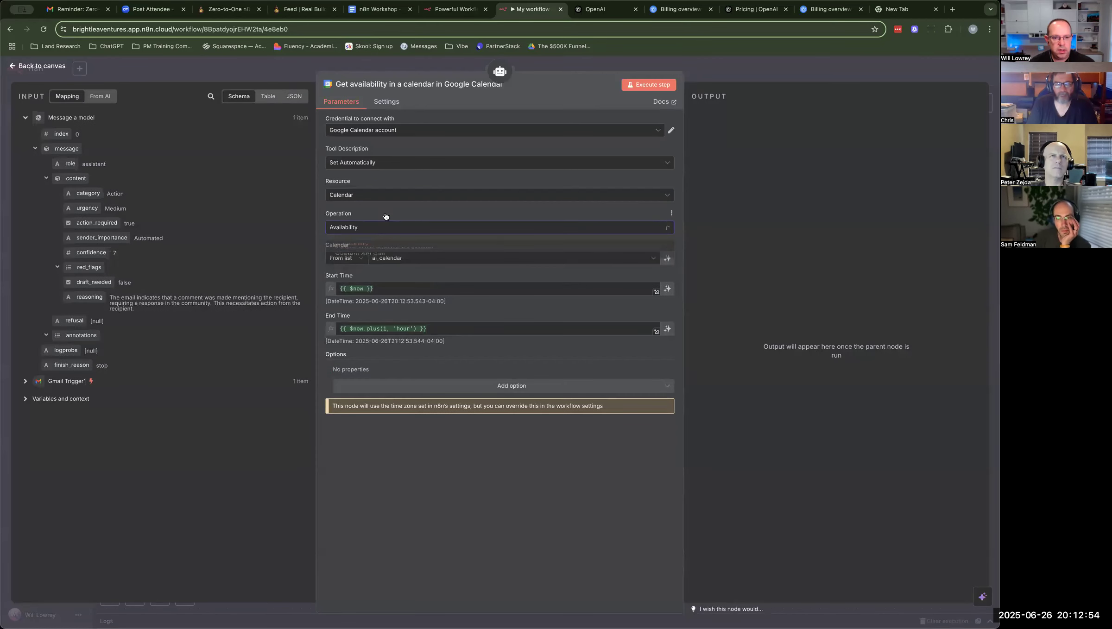
click(667, 289)
click(668, 333)
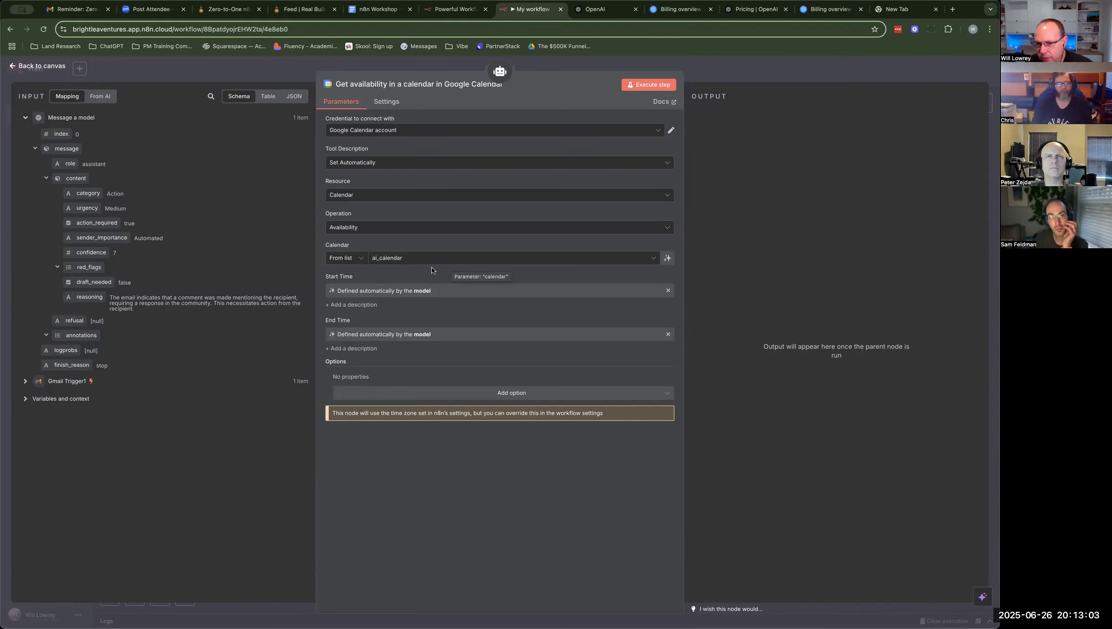
Step: Place the calendar availability node to the right of the event creation node and save the workflow
click(46, 67)
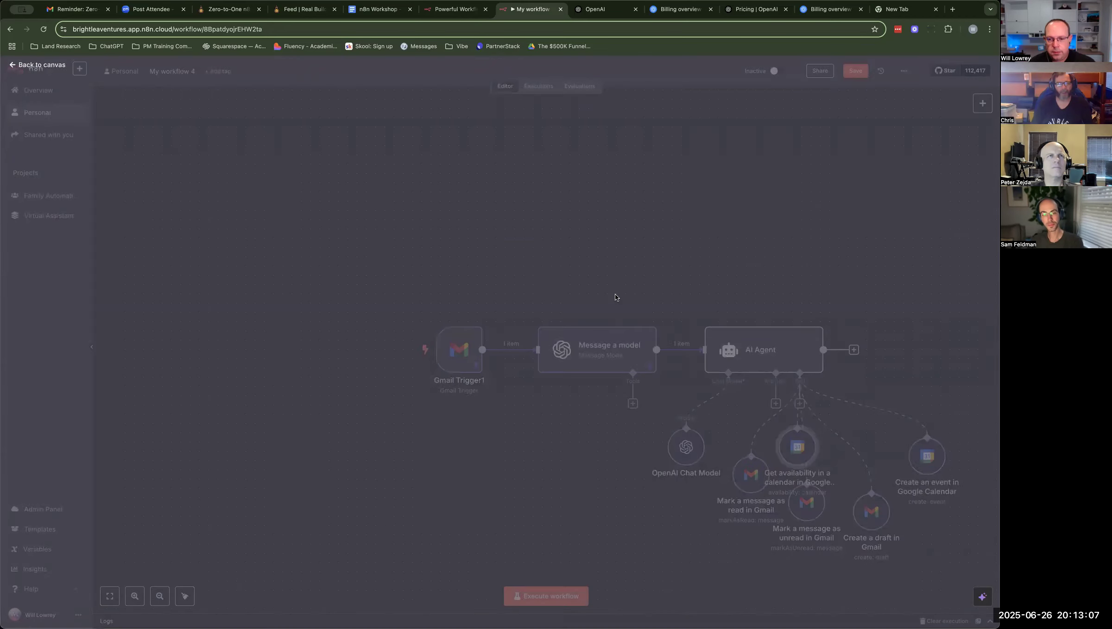
scroll(506, 264, right, 4)
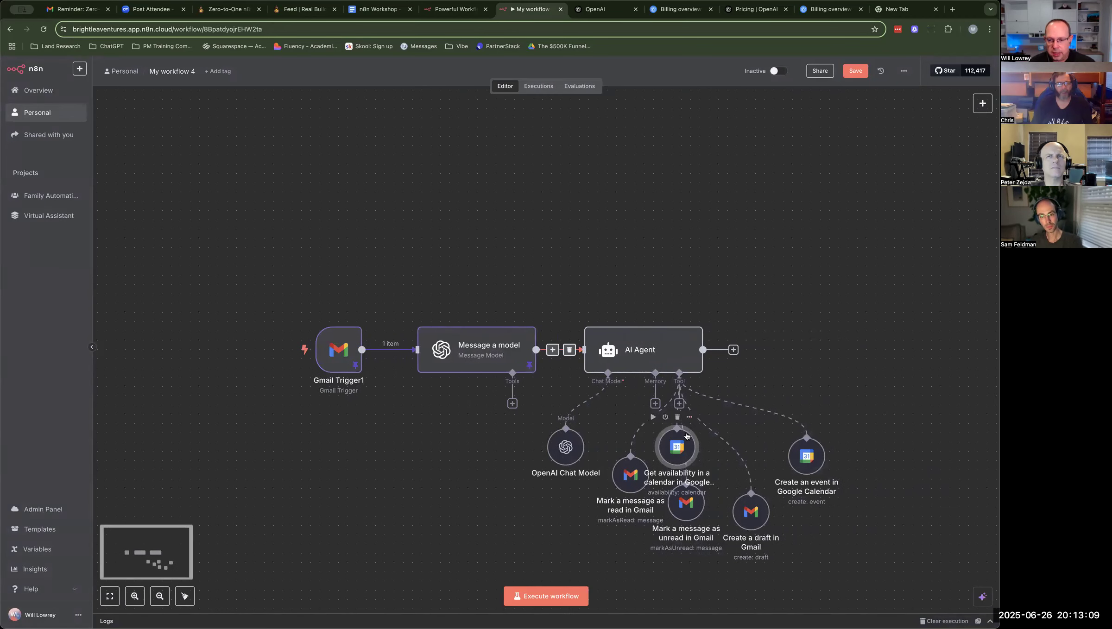
drag(681, 447, 913, 438)
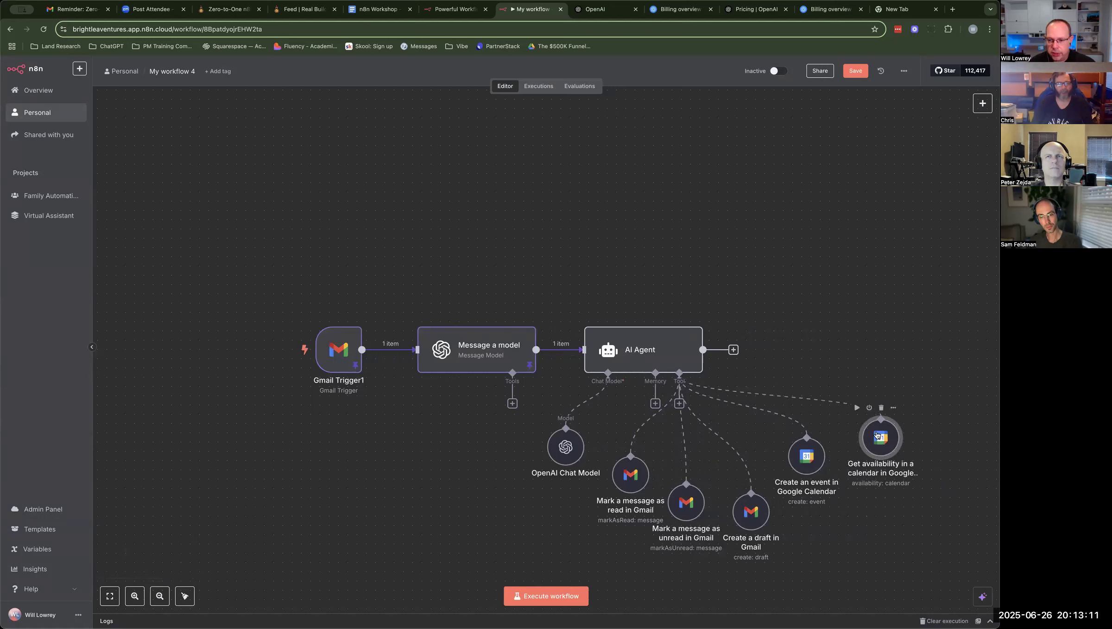
click(856, 72)
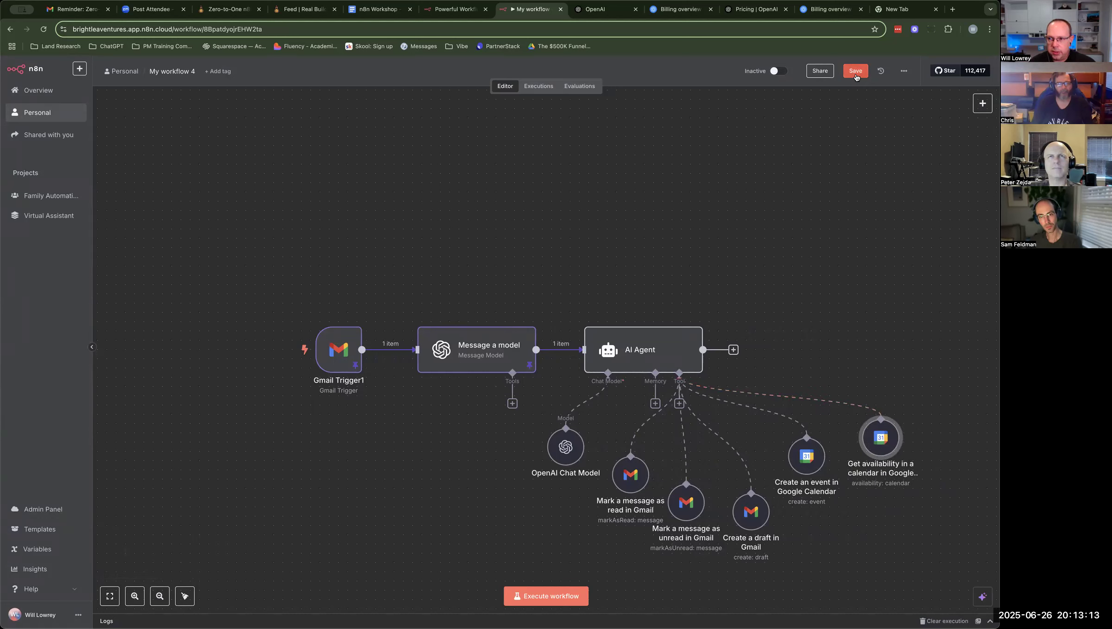
Step: Execute the whole workflow to test the AI Agent with its Gmail and calendar tools
scroll(603, 269, down, 1)
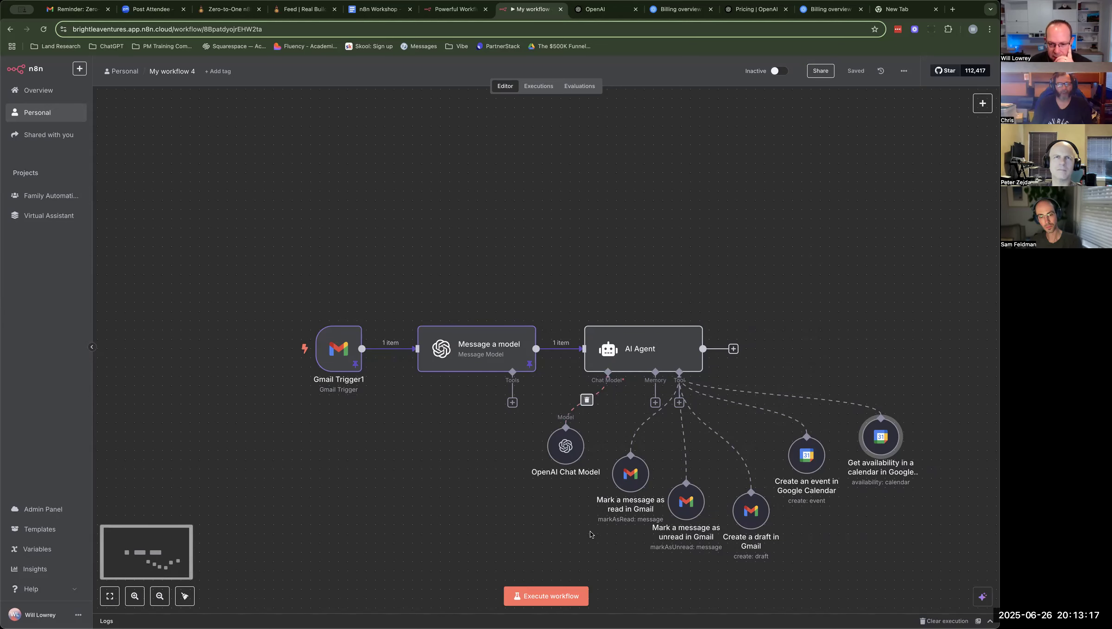
mouse_move(337, 344)
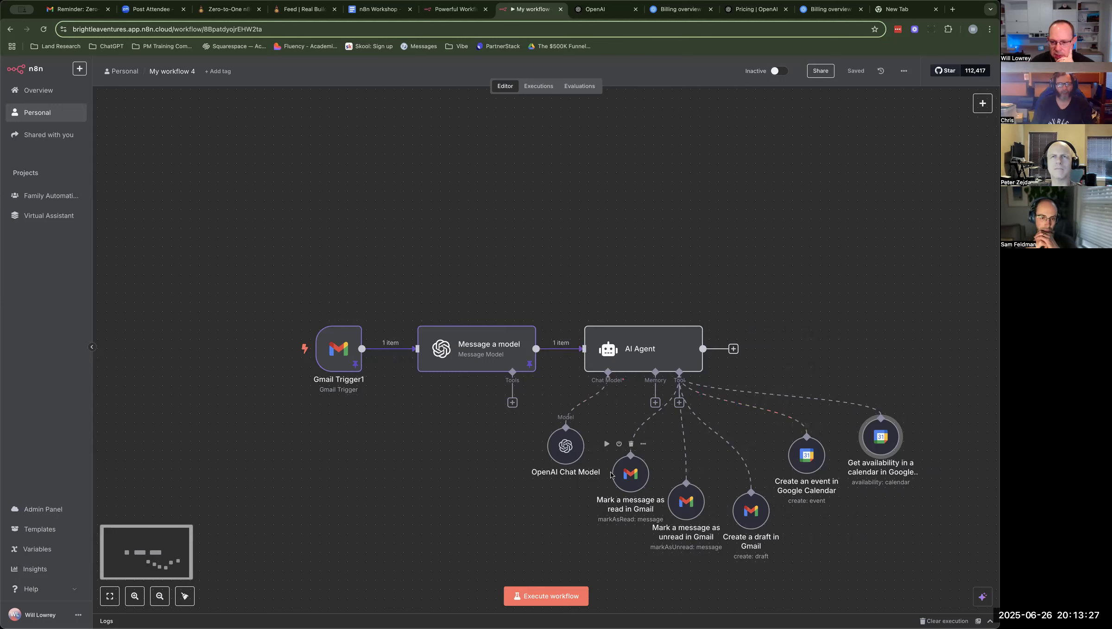
click(566, 596)
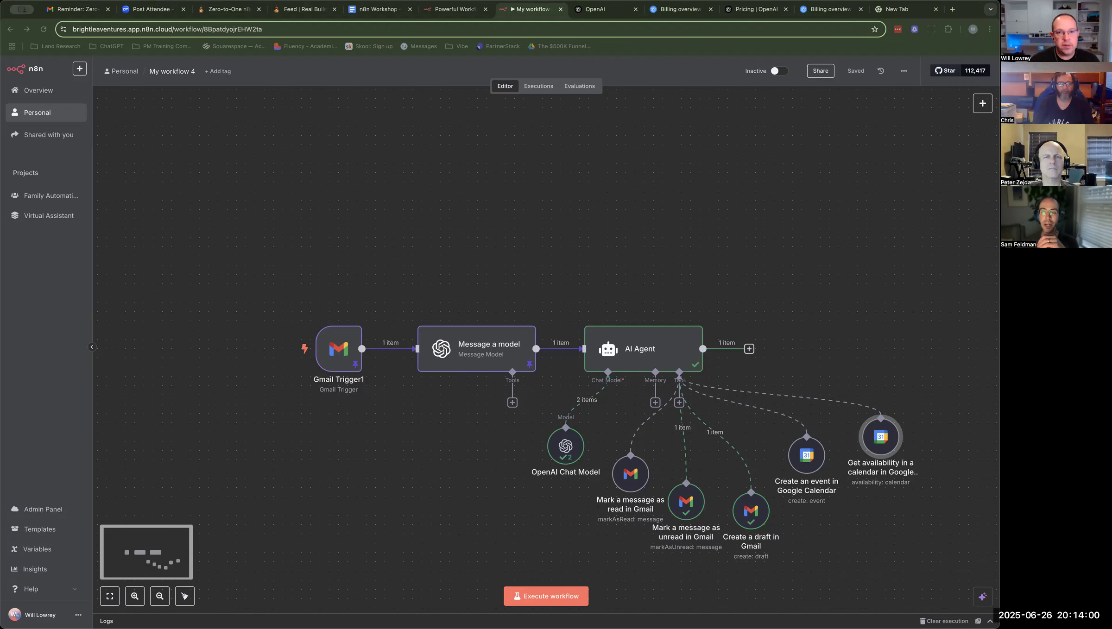
Step: Review the drafted reply under the Real Builder Lab comment mention email in Gmail, and return to the n8n workflow
key(super+shift+t)
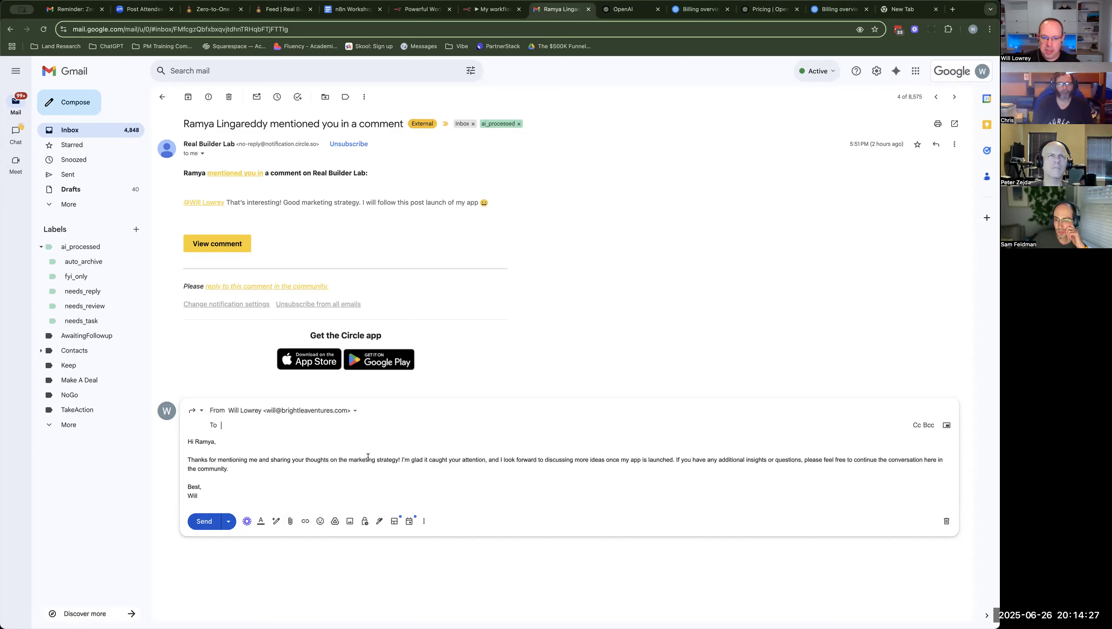
click(207, 521)
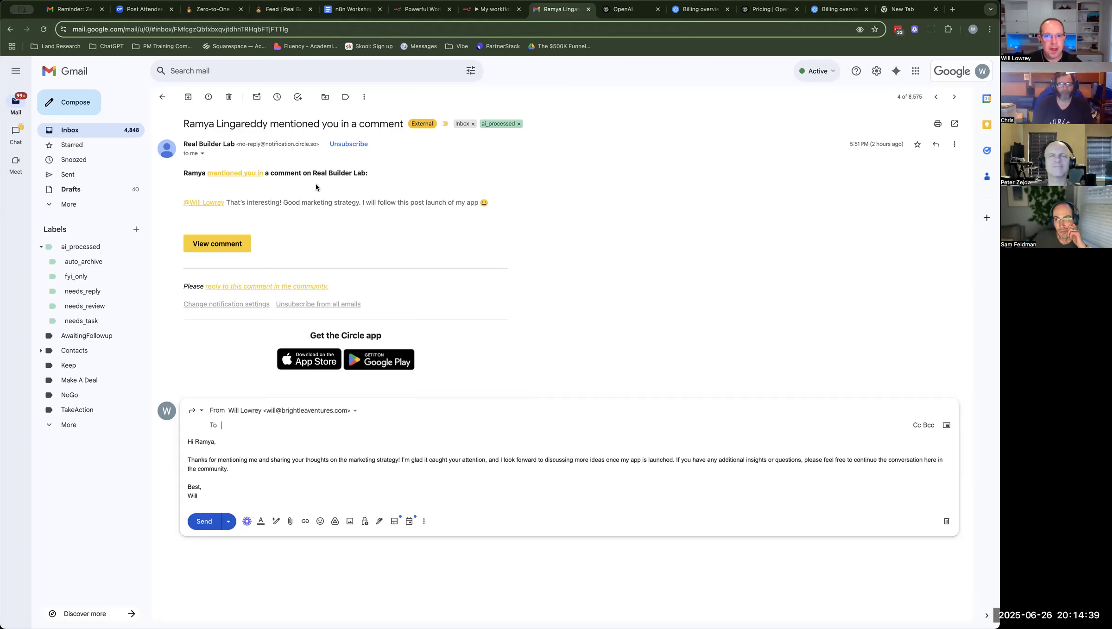
key(super+w)
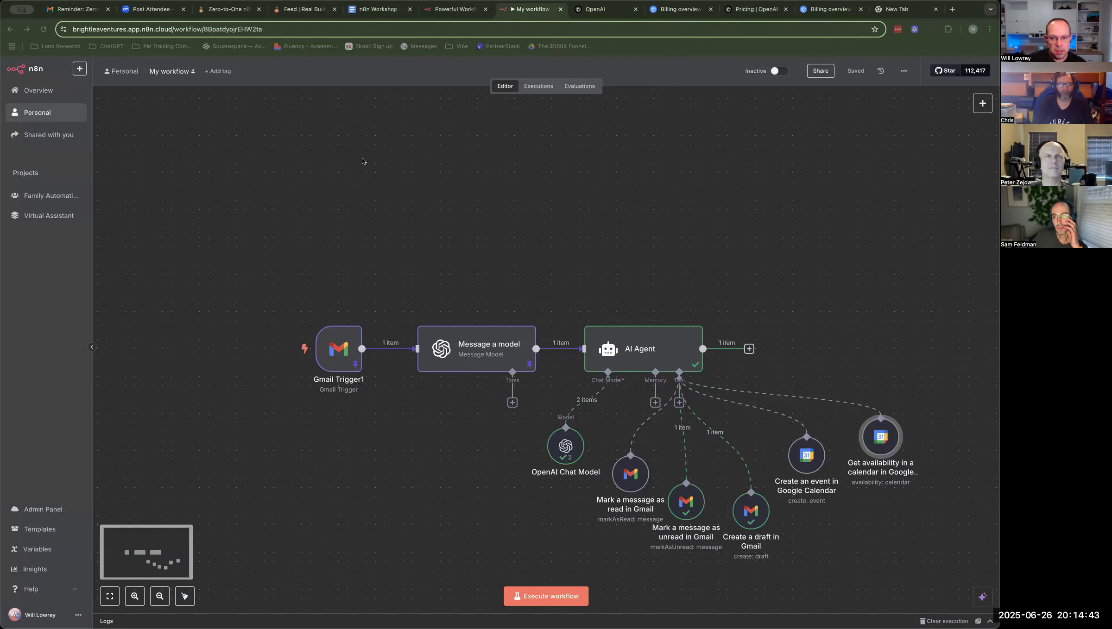
Step: Examine the Gmail draft tool's input and its output in table and JSON form
click(755, 510)
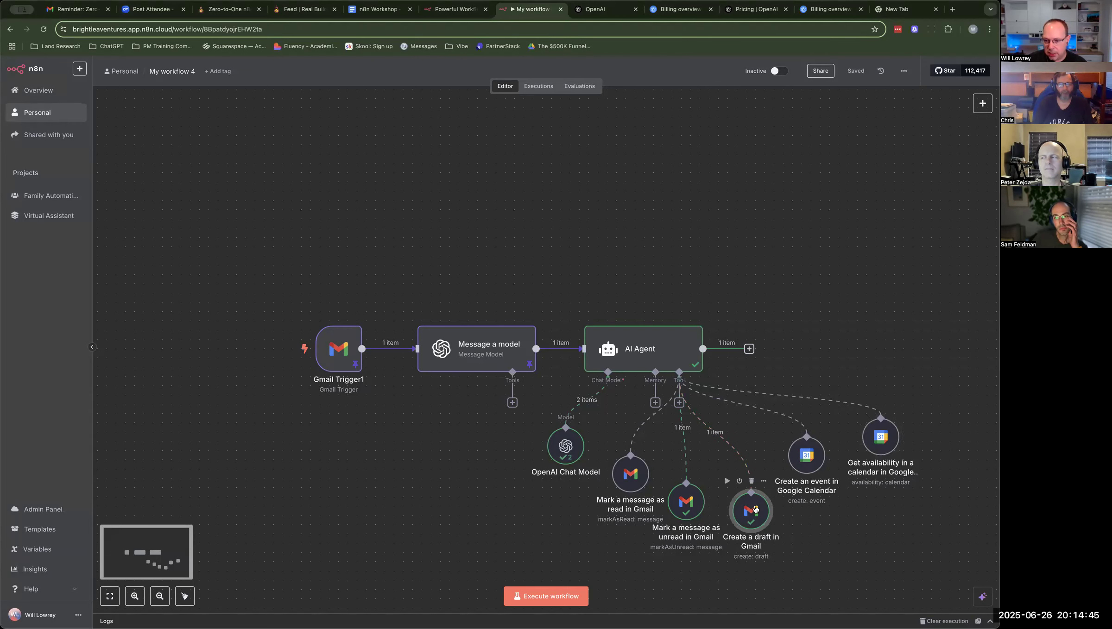
double_click(755, 509)
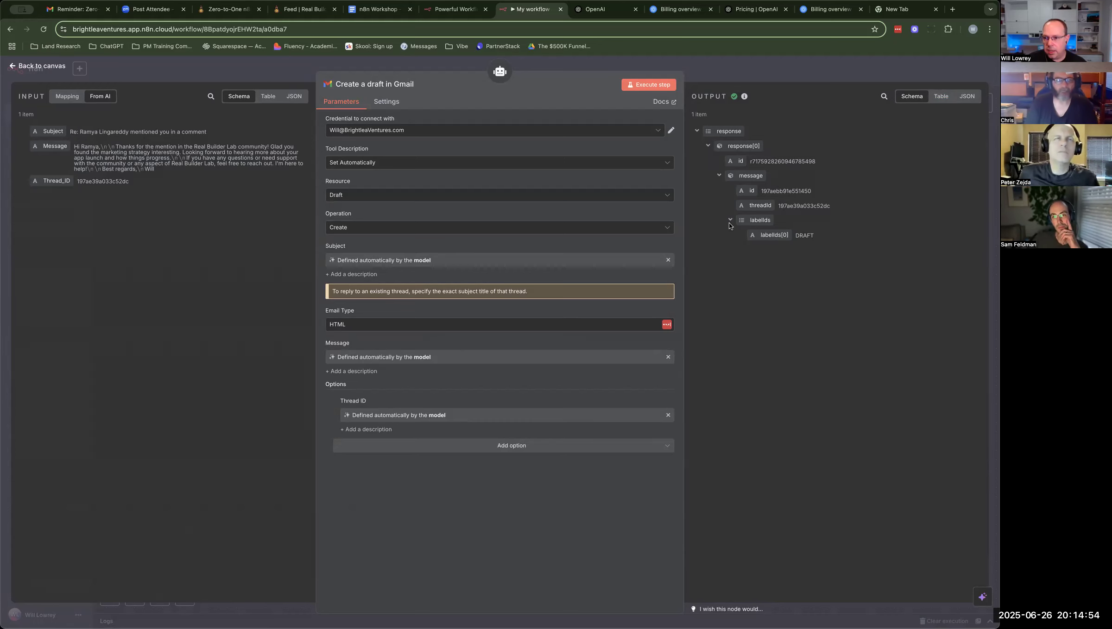
click(942, 97)
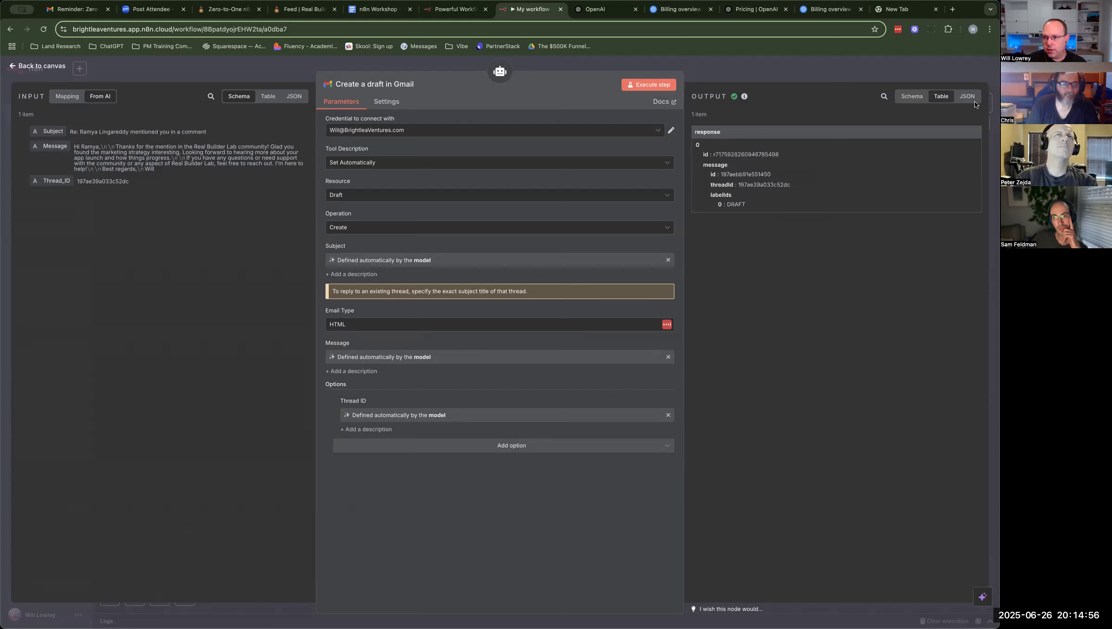
click(968, 98)
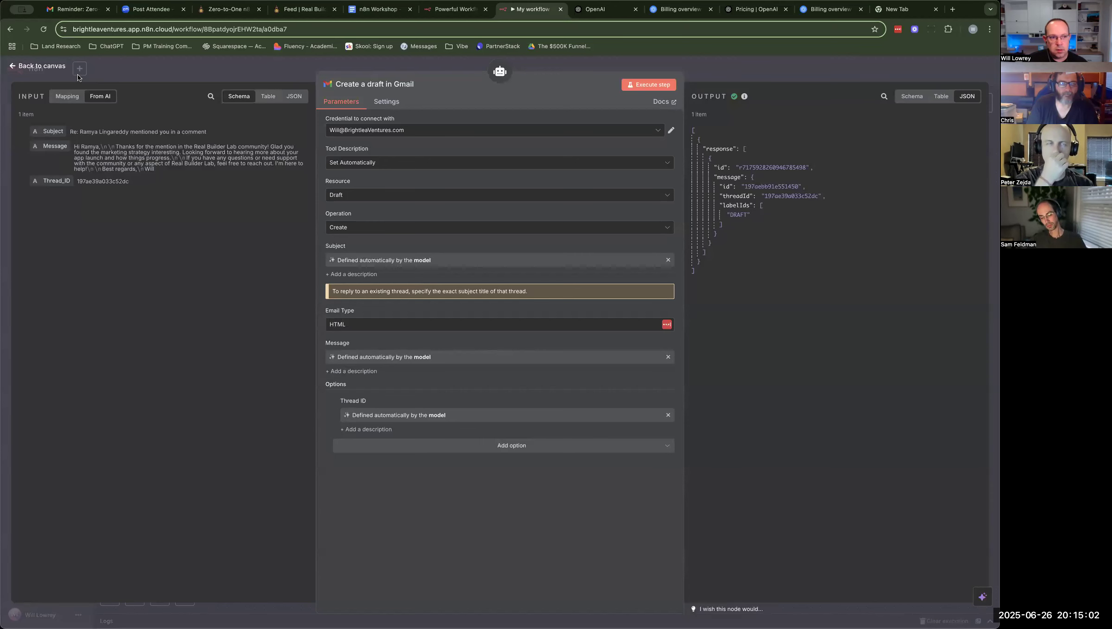
click(42, 66)
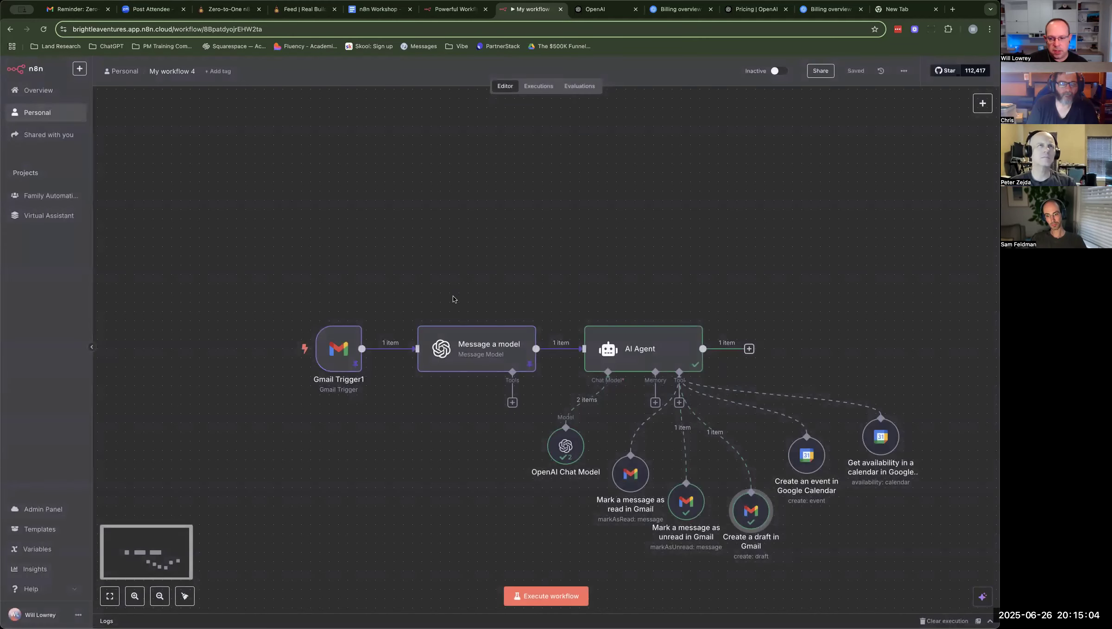
Step: Examine the OpenAI Chat Model's response text and total token usage in its output
double_click(565, 445)
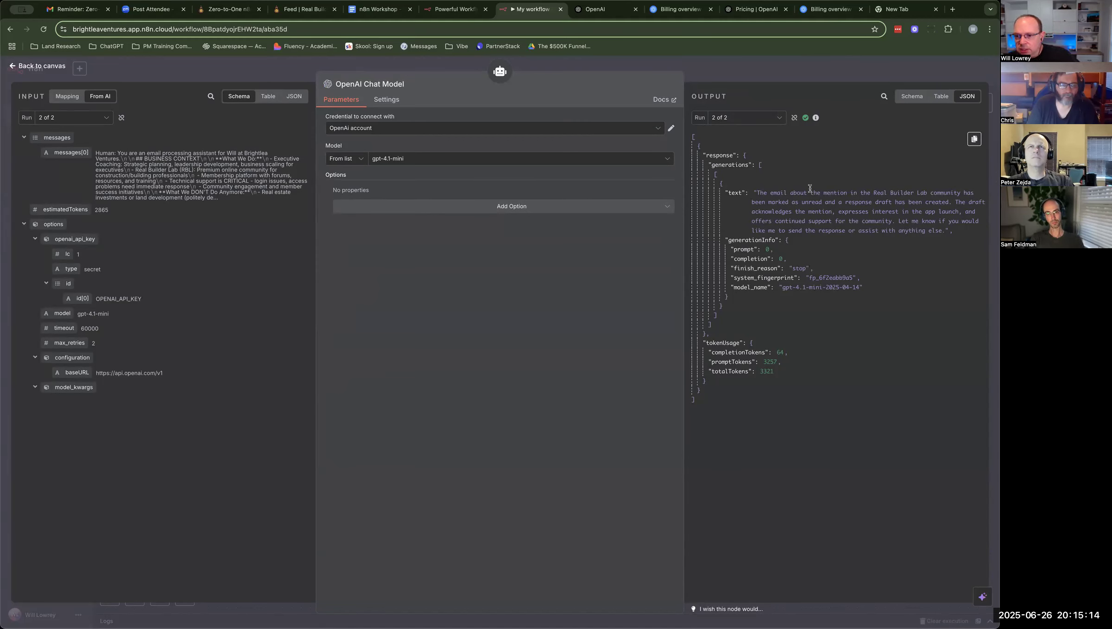
drag(757, 193, 878, 230)
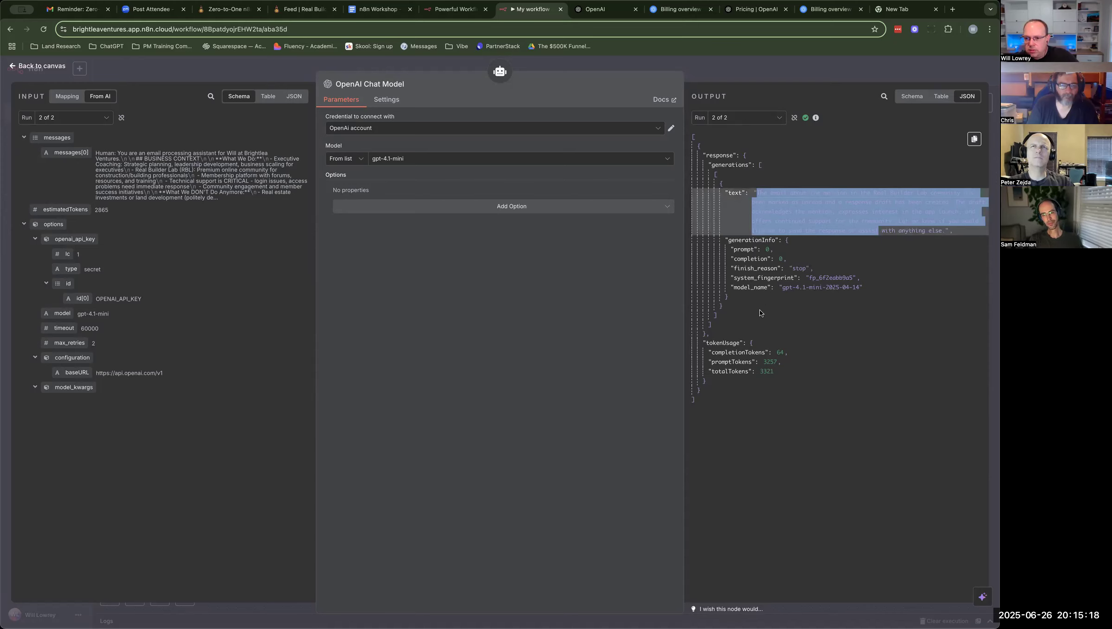
double_click(767, 371)
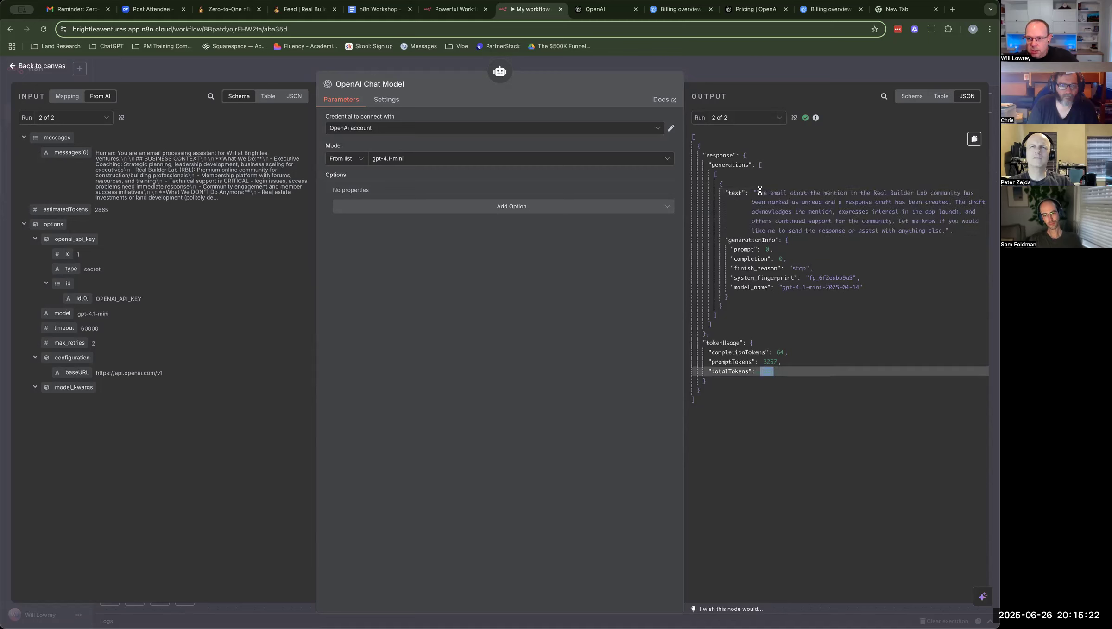
Step: Examine the output of the OpenAI Chat Model's first run, and return to the workflow canvas
click(769, 118)
click(741, 140)
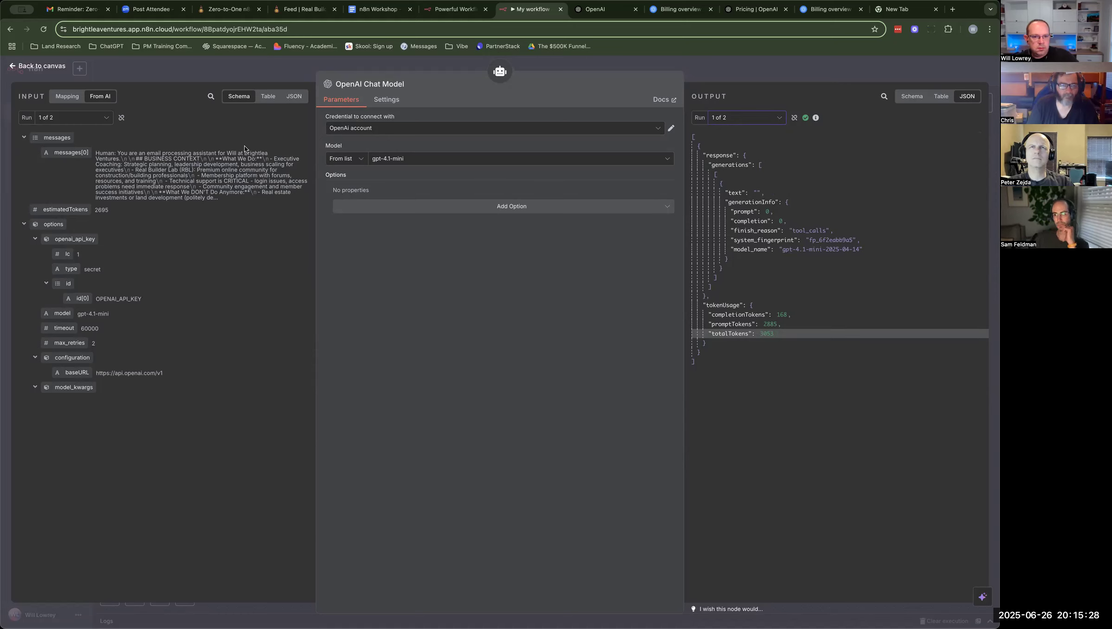
click(76, 79)
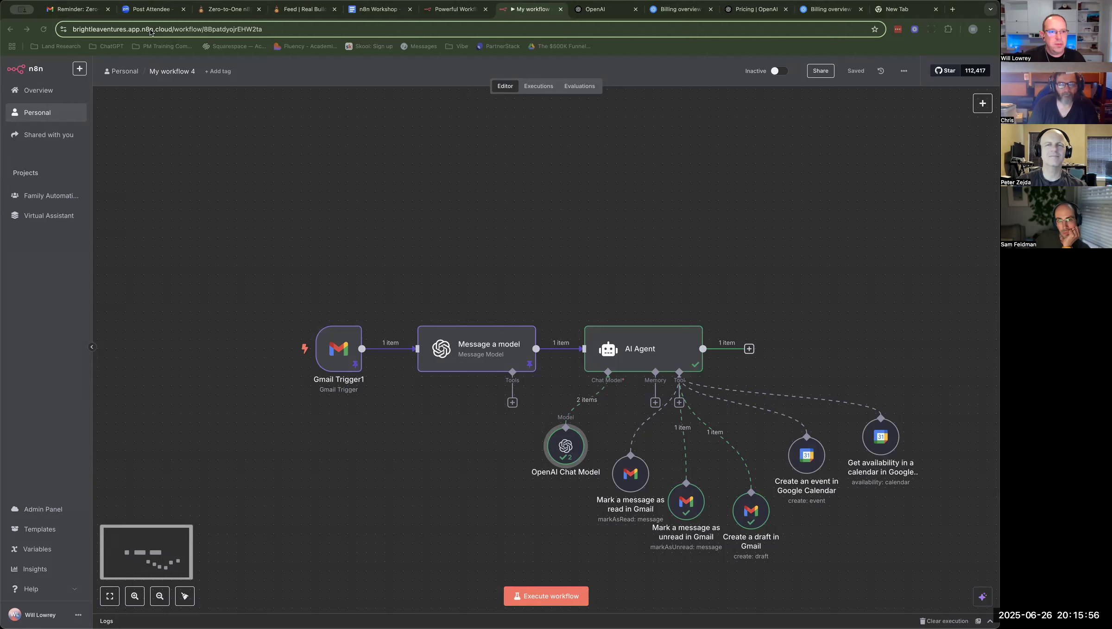
Step: Switch to Gmail and look through the "This week on Real Builder Lab: June 19 - June 26, 2025" email
key(super+shift+t)
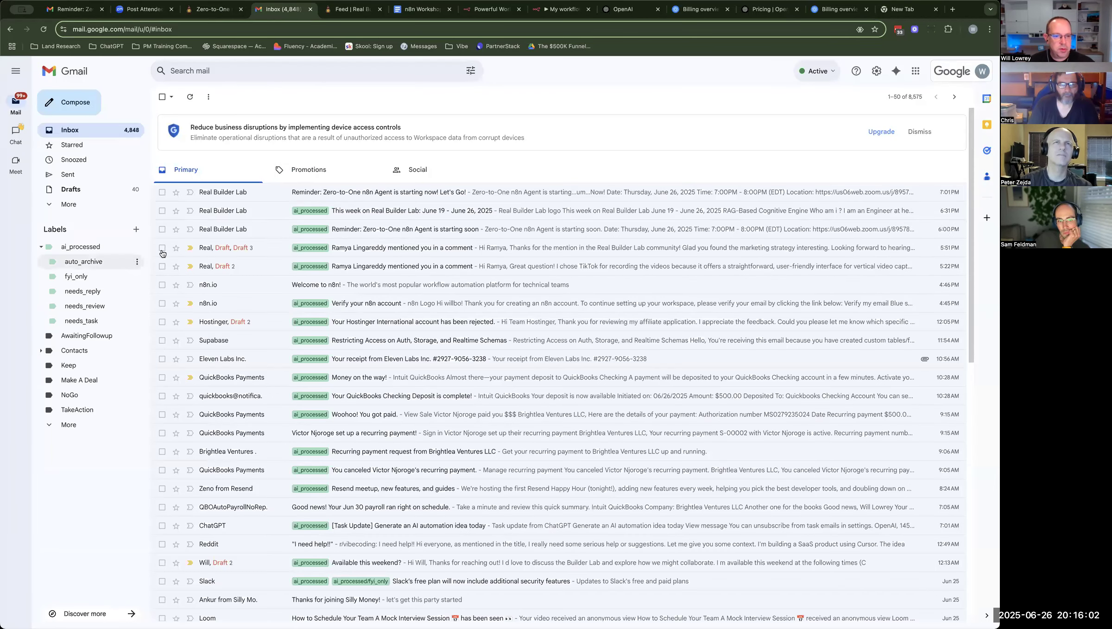
click(353, 211)
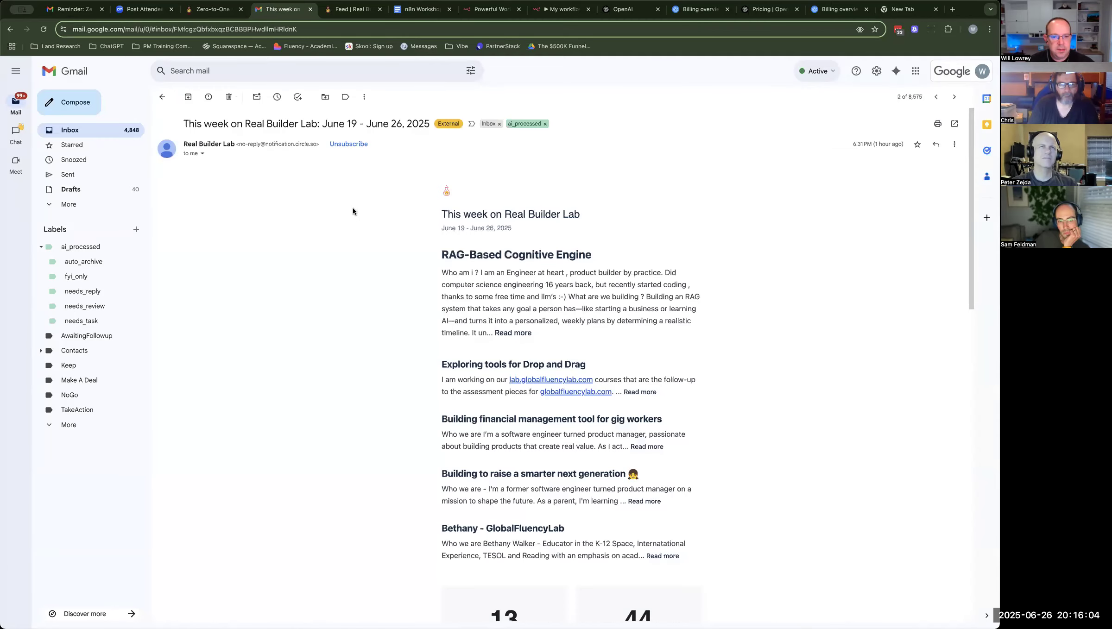
scroll(381, 247, down, 15)
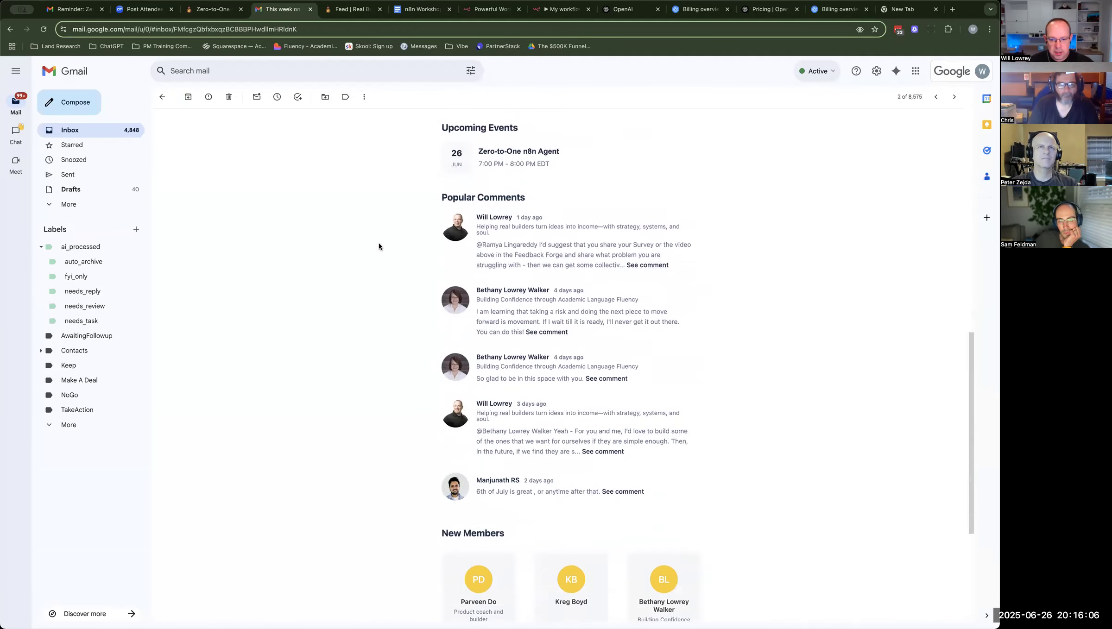
scroll(374, 246, up, 15)
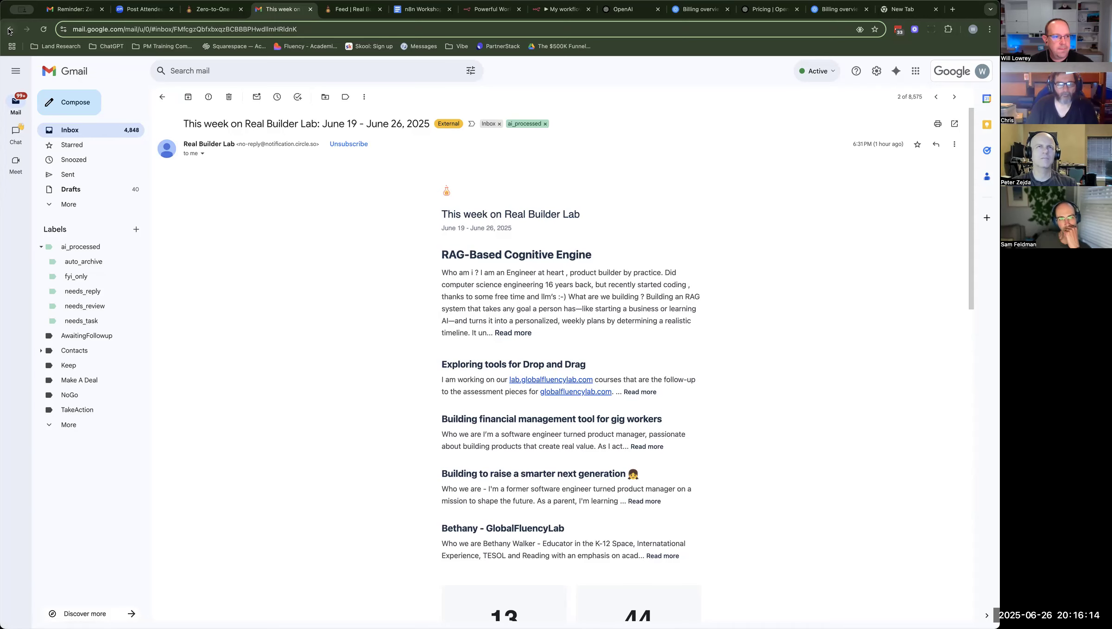
Step: List the emails labelled ai_processed and open the latest Real Builder Lab comment mention with its drafted reply
click(50, 72)
click(89, 249)
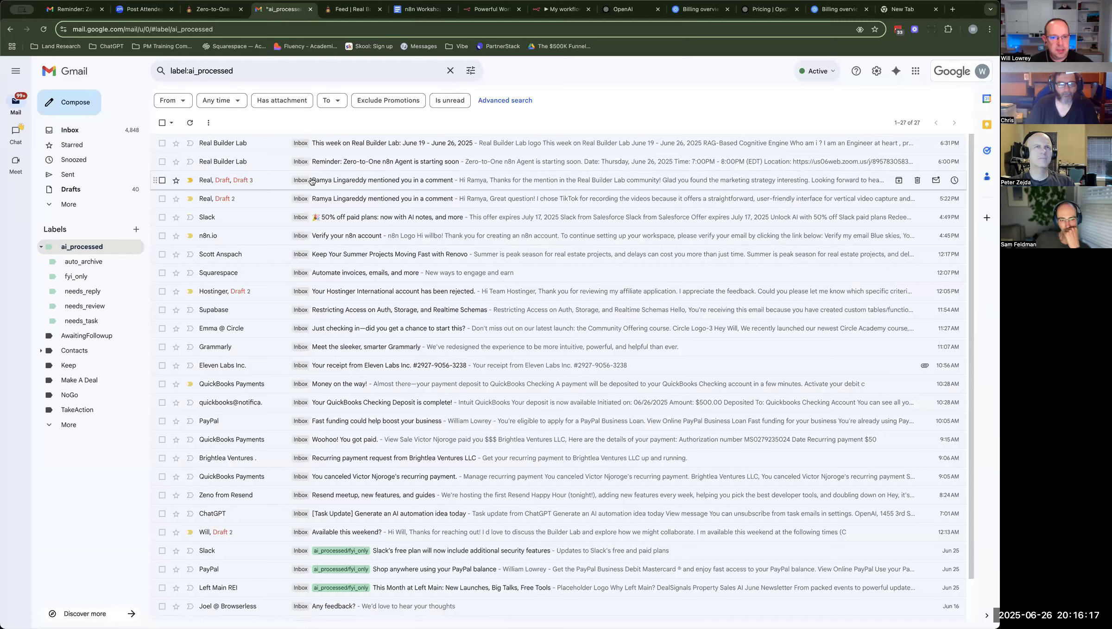
click(351, 180)
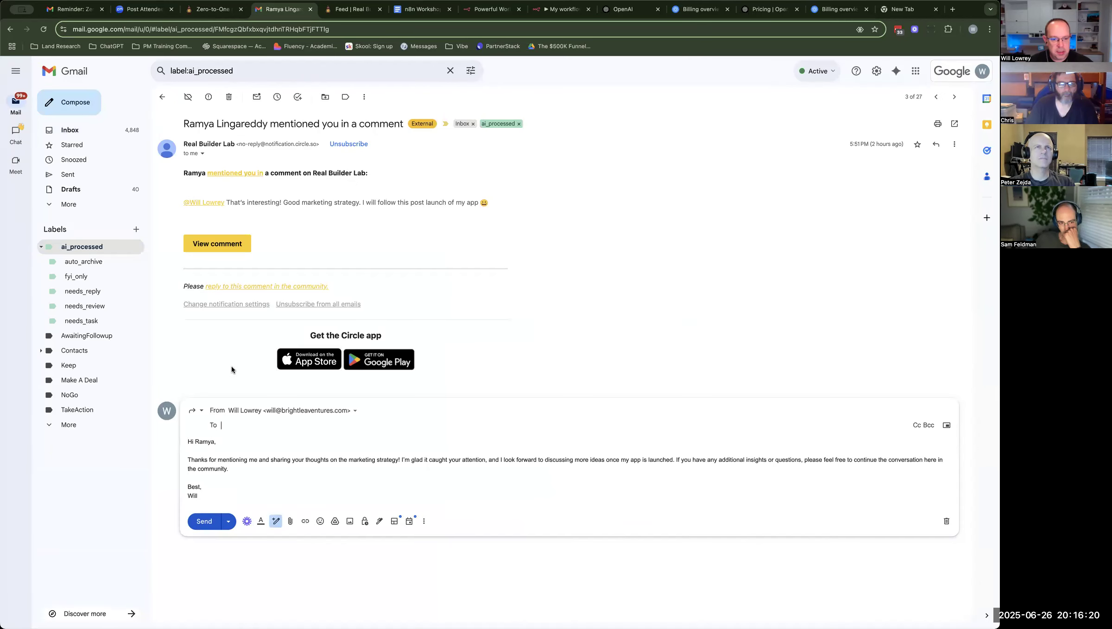
Step: Review the newest draft reply from Gmail's Drafts folder, and return to the n8n workflow
click(86, 189)
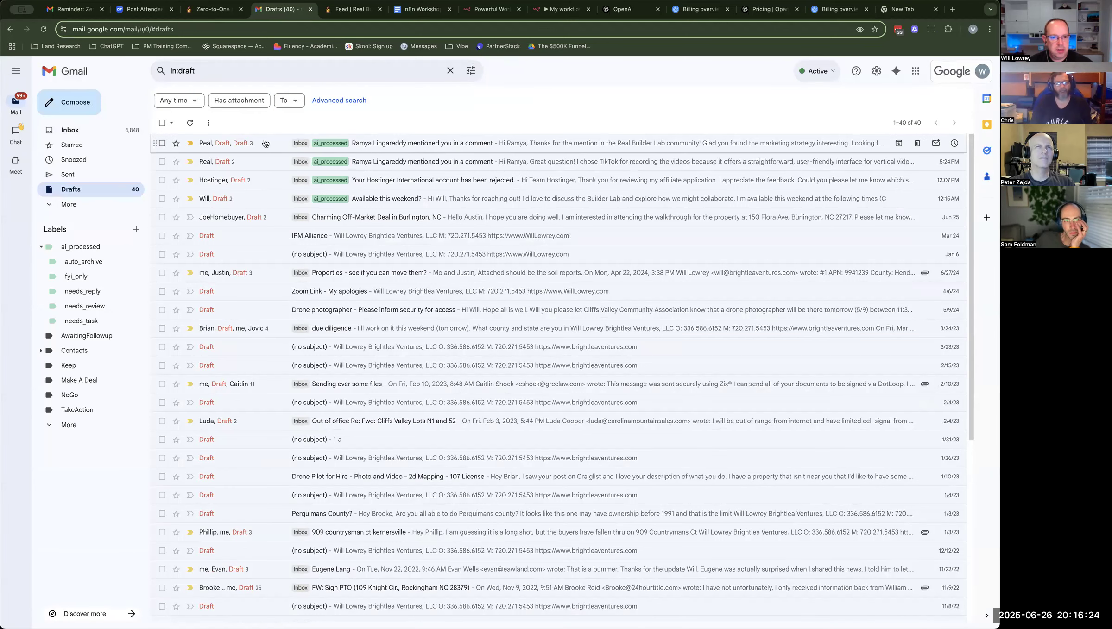
click(265, 143)
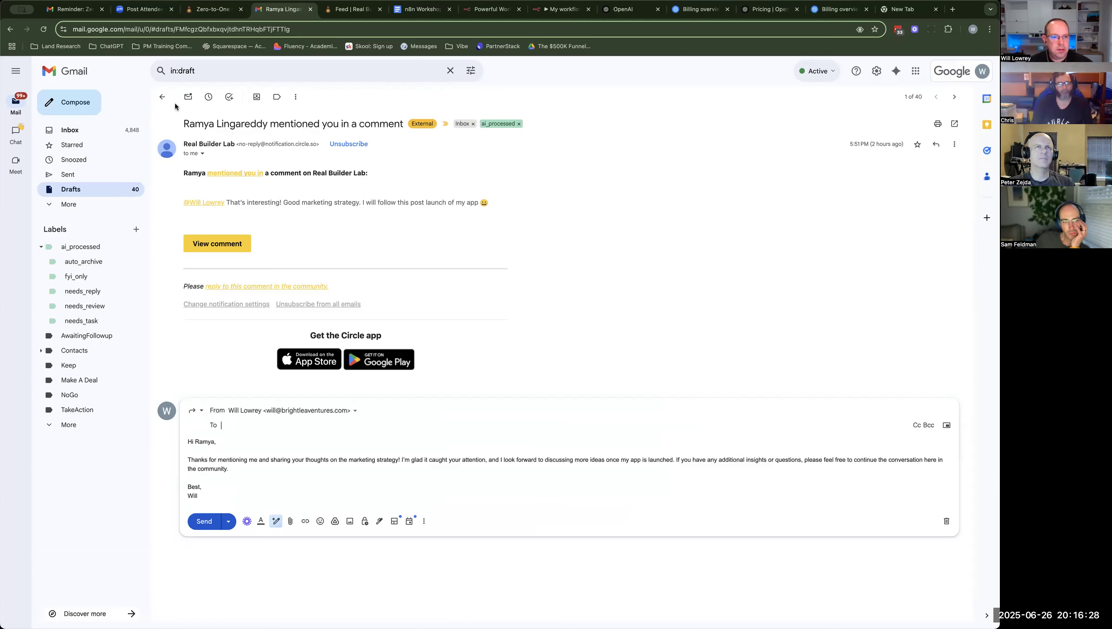
click(161, 98)
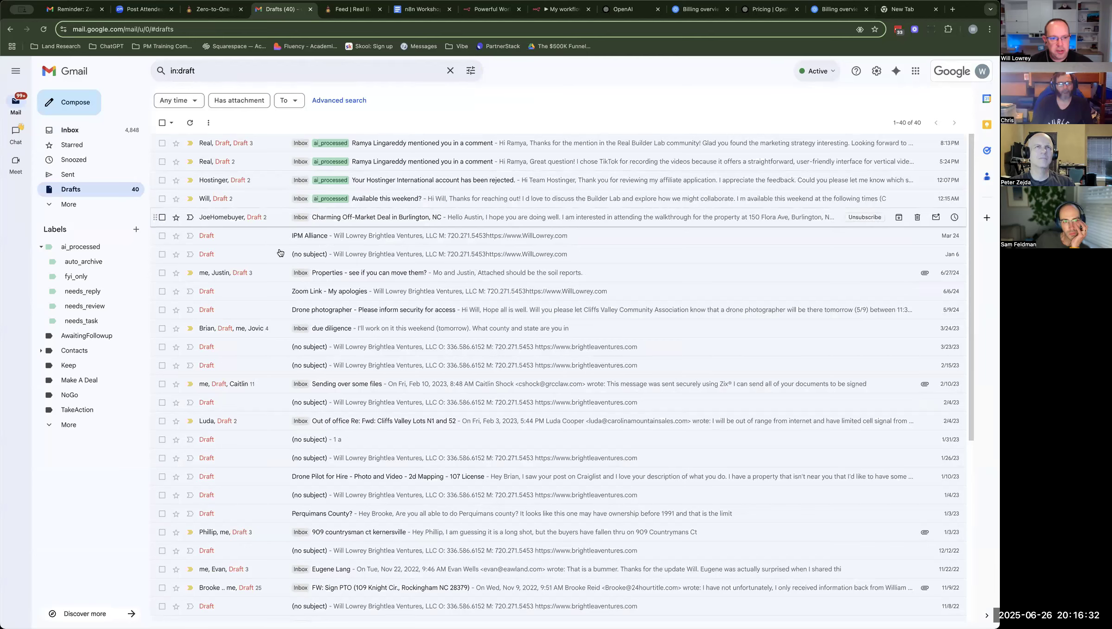
click(87, 129)
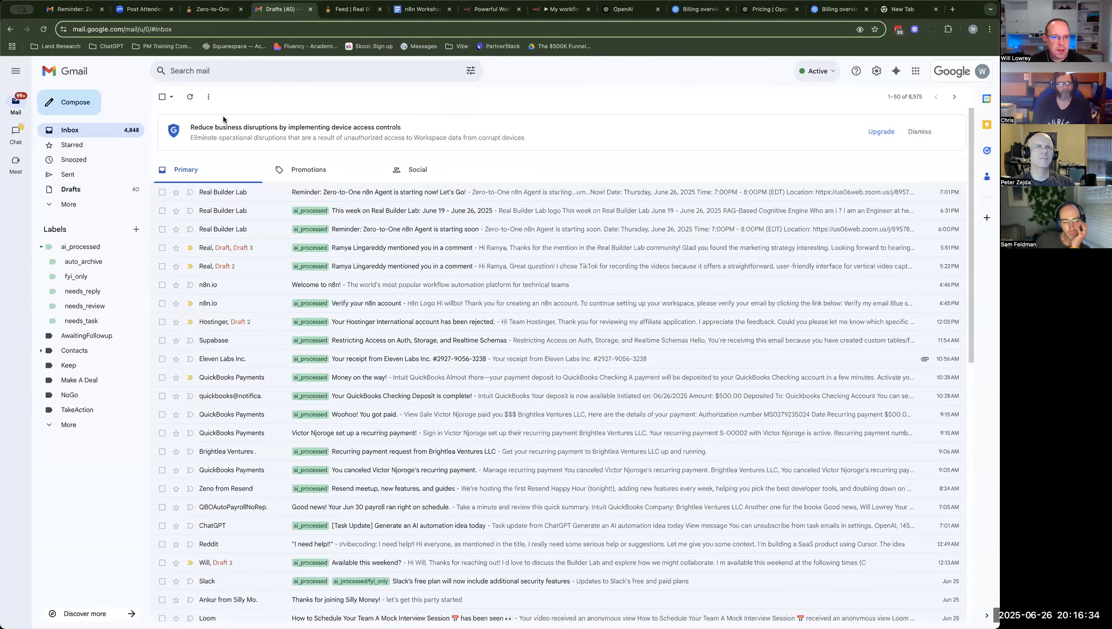
drag(286, 14, 276, 0)
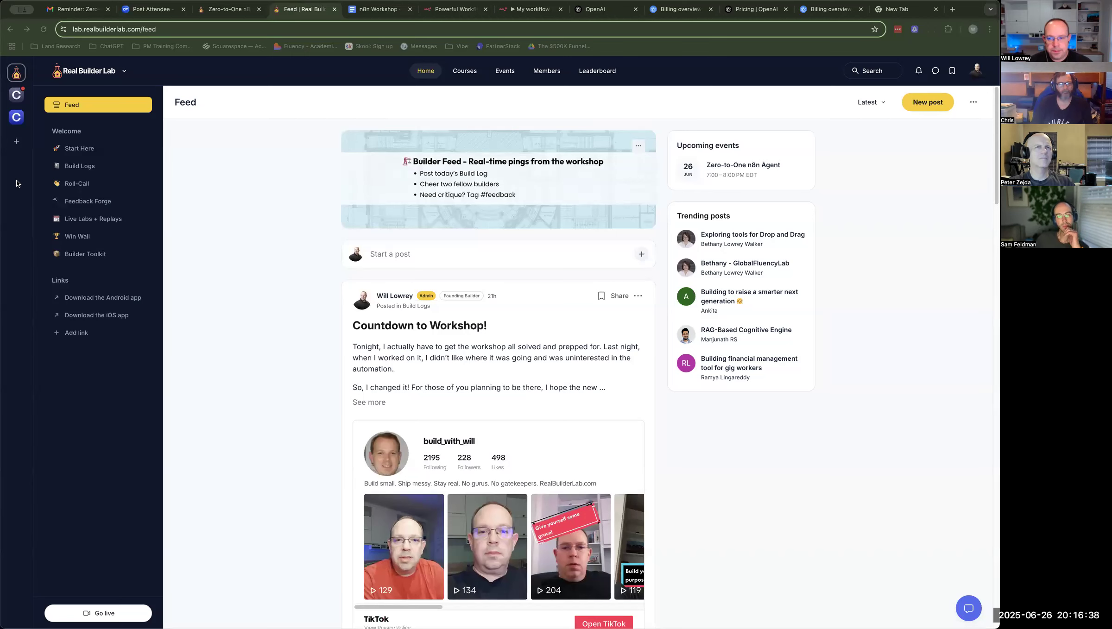
click(509, 9)
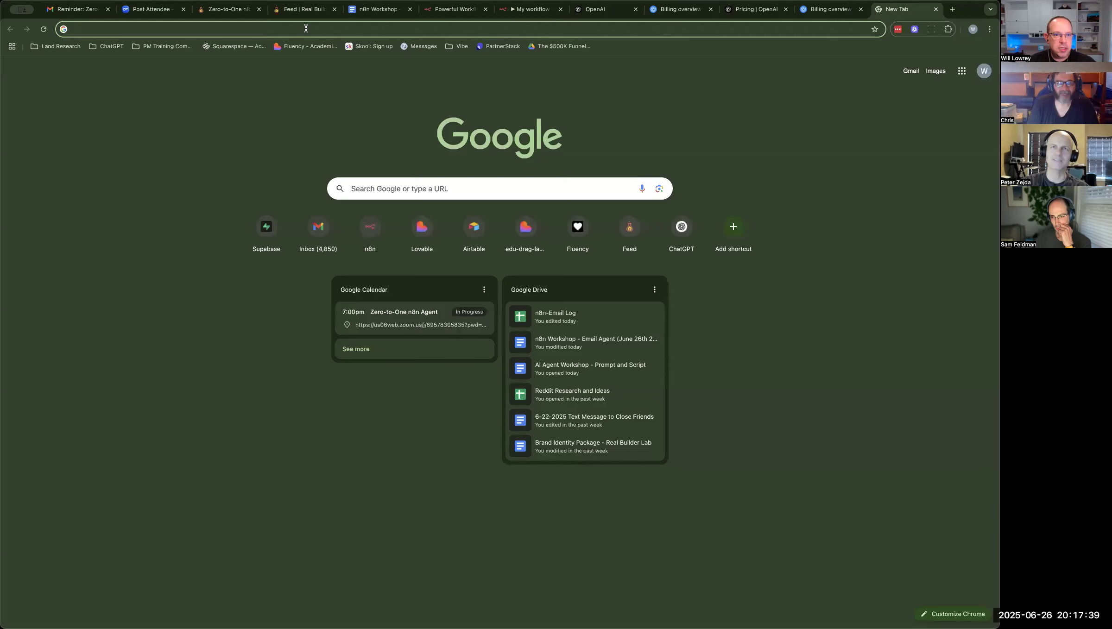
Step: Open the Ai Automation Vault community on Skool and look over its pinned posts
click(307, 28)
text(SKOOL)
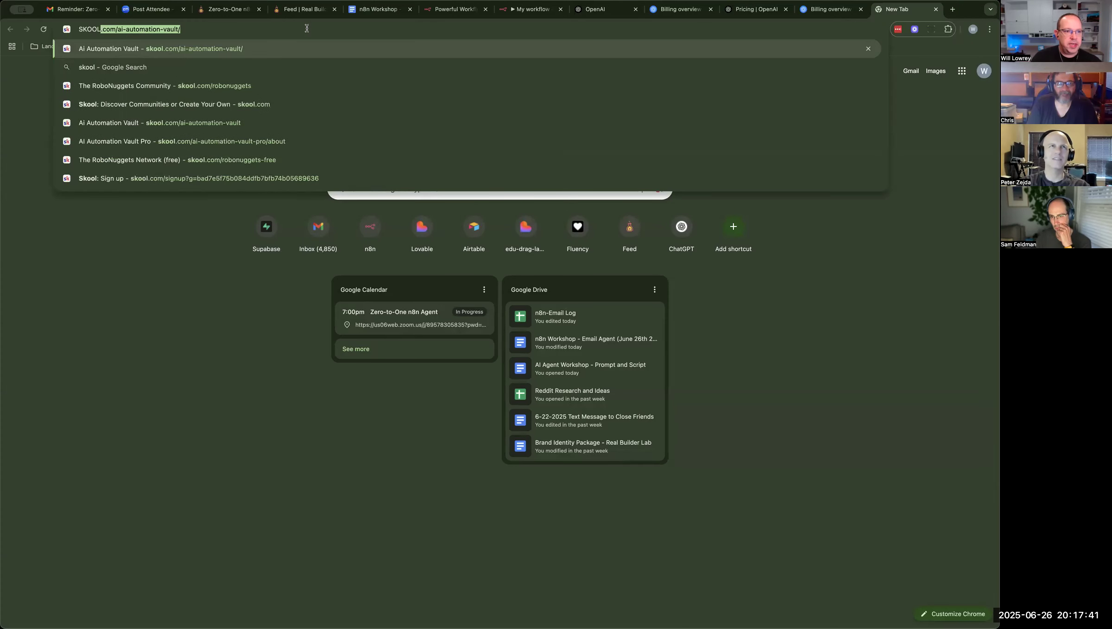
key(Return)
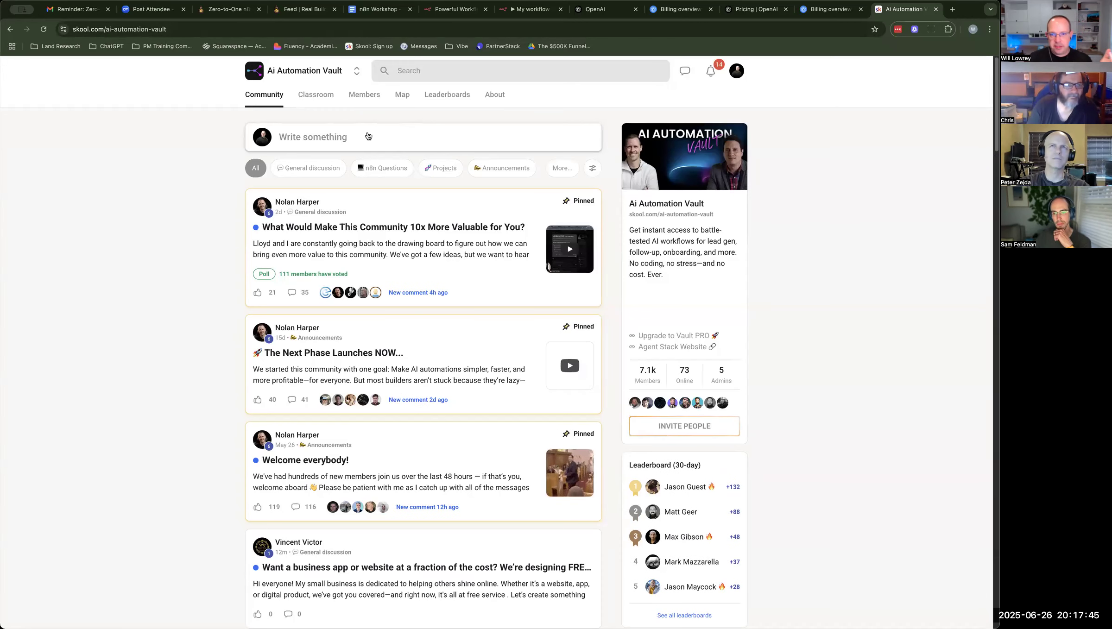
scroll(221, 182, down, 1)
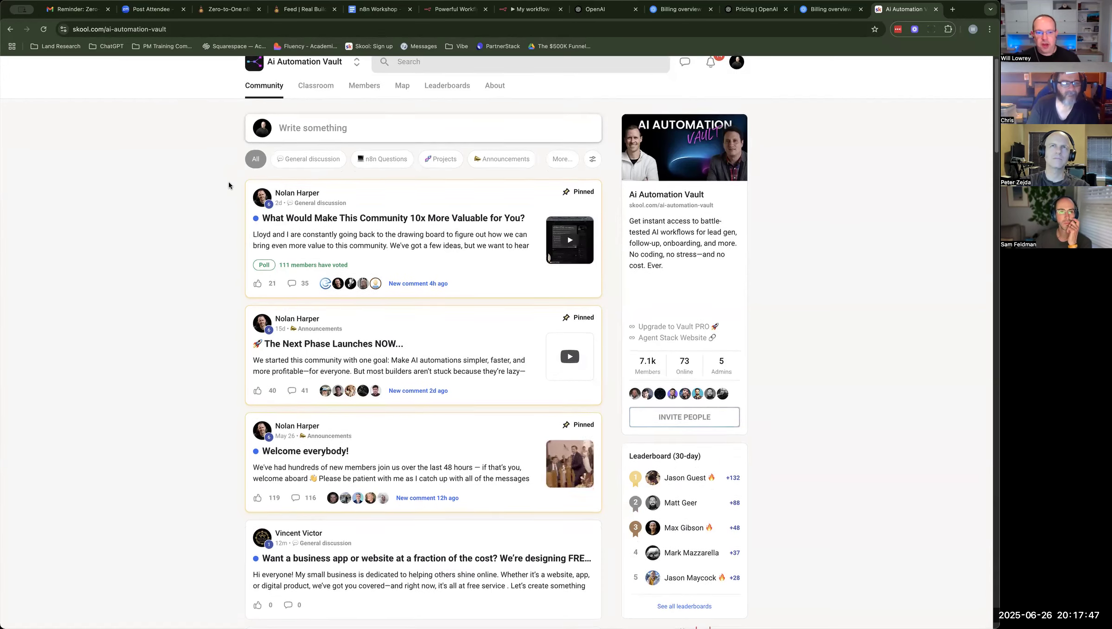
scroll(224, 177, up, 1)
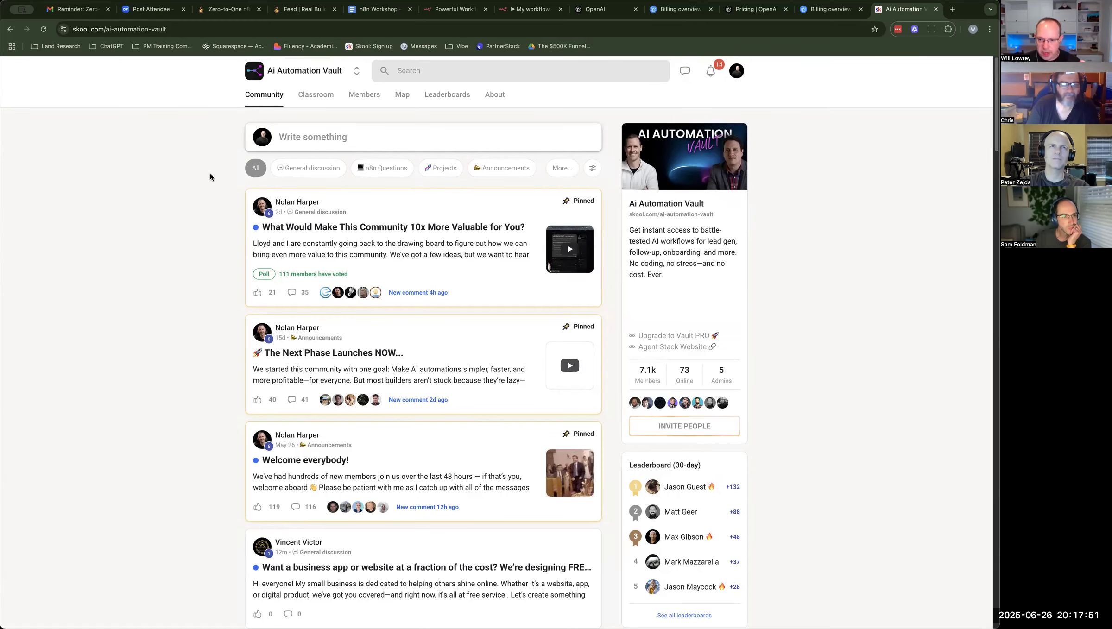
scroll(210, 176, down, 1)
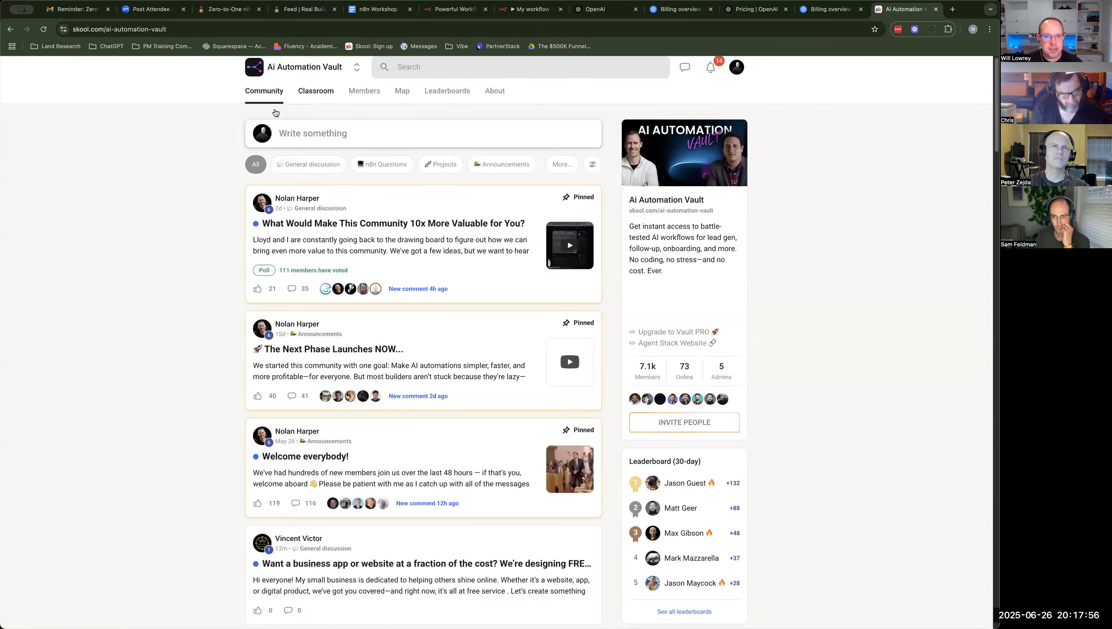
Step: View the community's Classroom and Members pages, and return to the Community feed
click(315, 93)
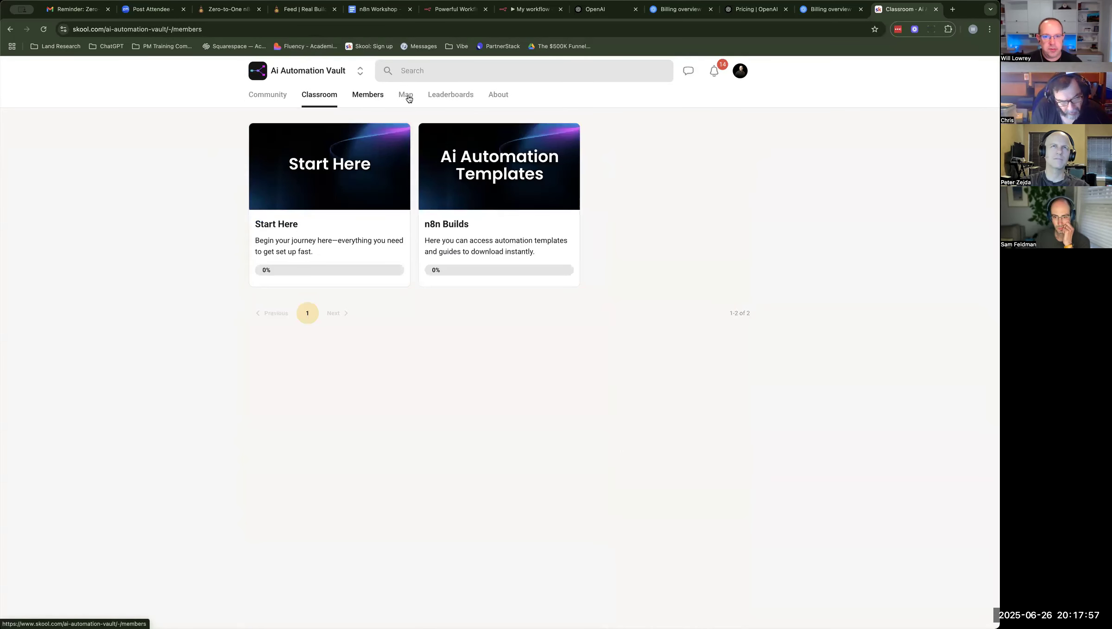
click(364, 113)
click(264, 94)
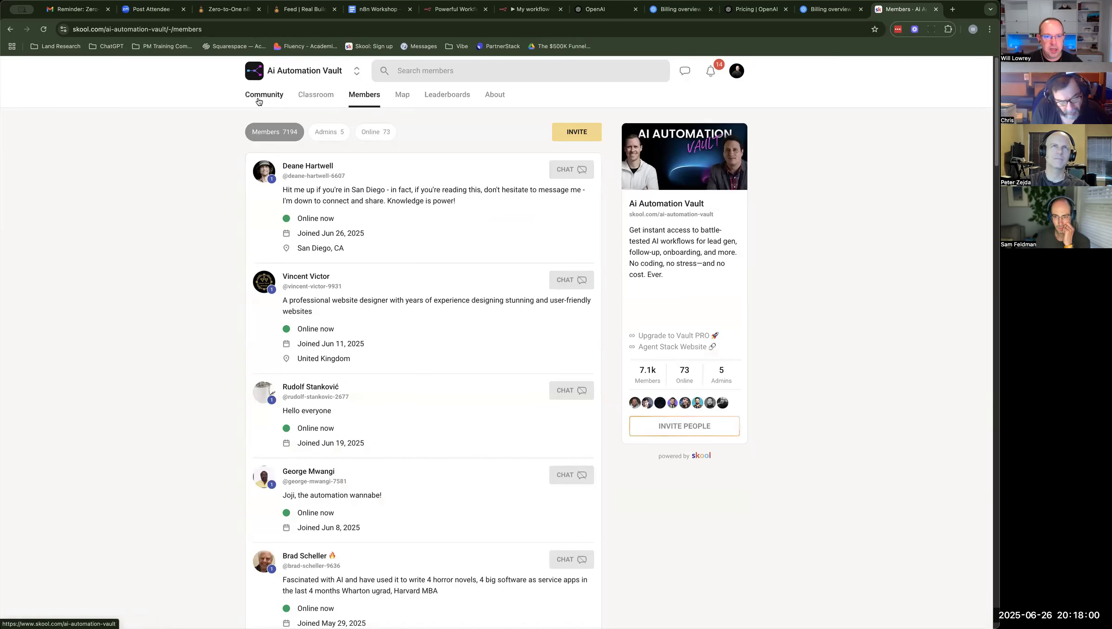
Step: Filter the community feed by n8n Questions and by Projects, and browse the project posts
click(384, 166)
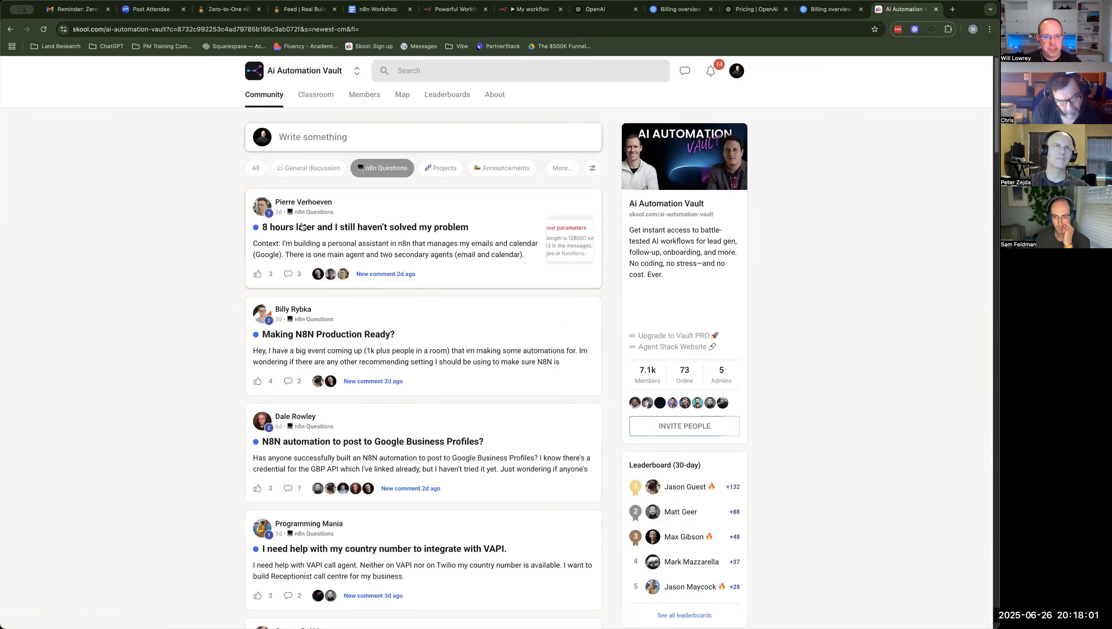
click(434, 171)
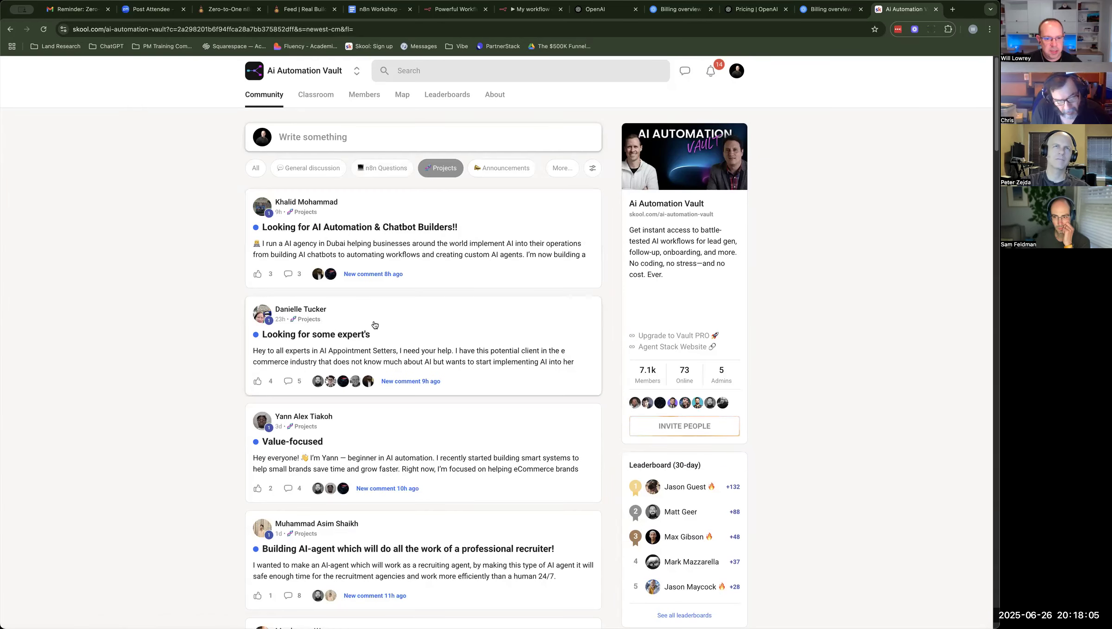
scroll(383, 341, down, 2)
scroll(422, 192, up, 2)
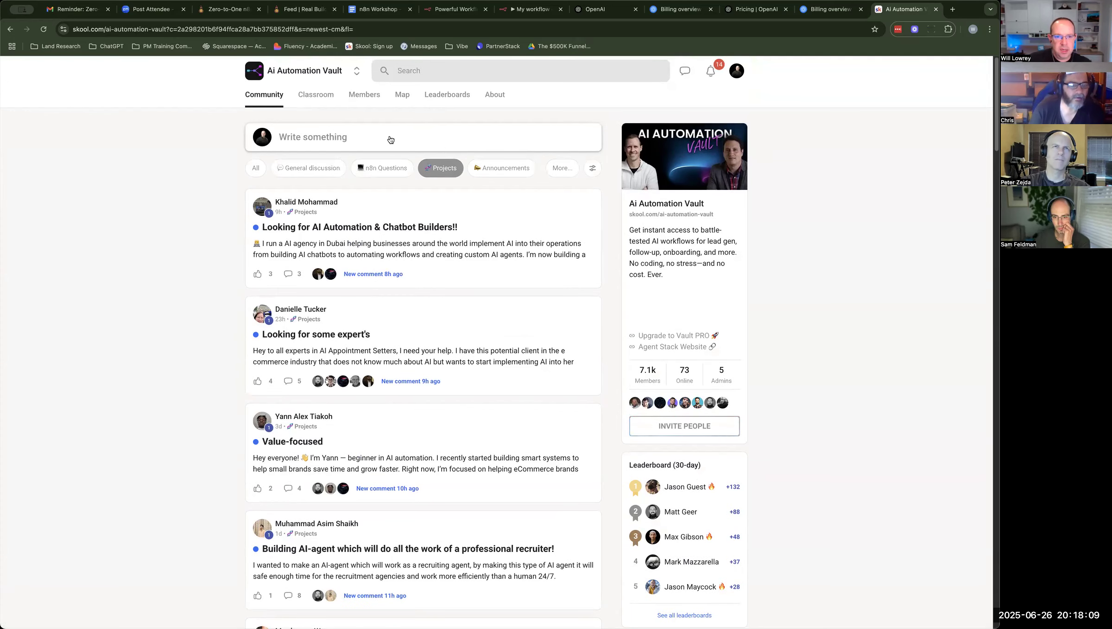
scroll(375, 481, down, 5)
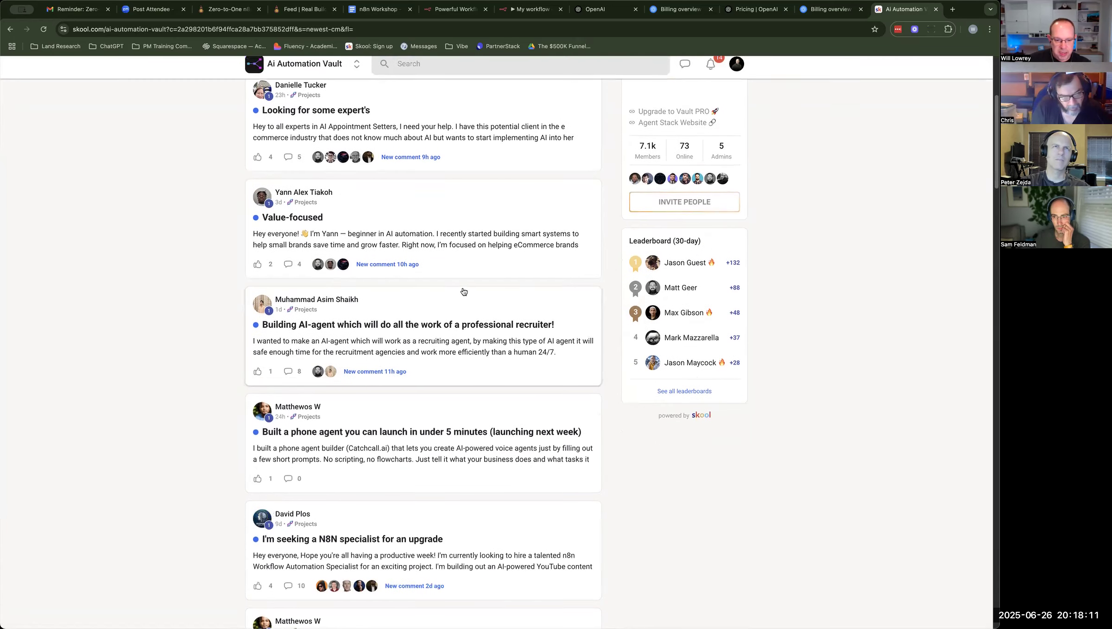
Step: Read the full "Built a phone agent you can launch in under 5 minutes" post, and close it
click(345, 425)
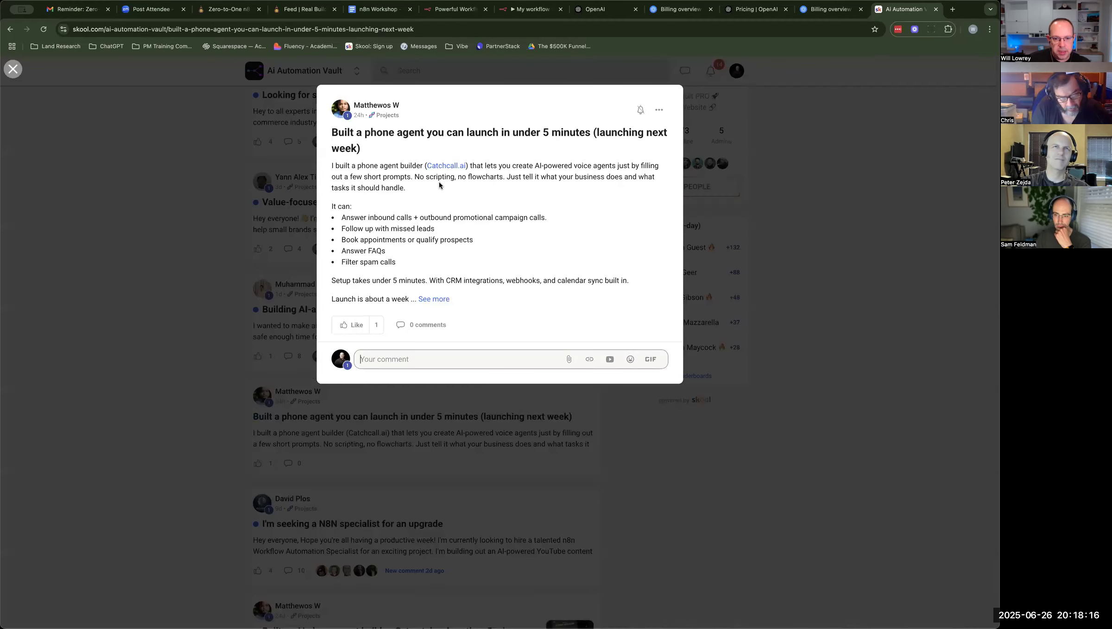
click(440, 298)
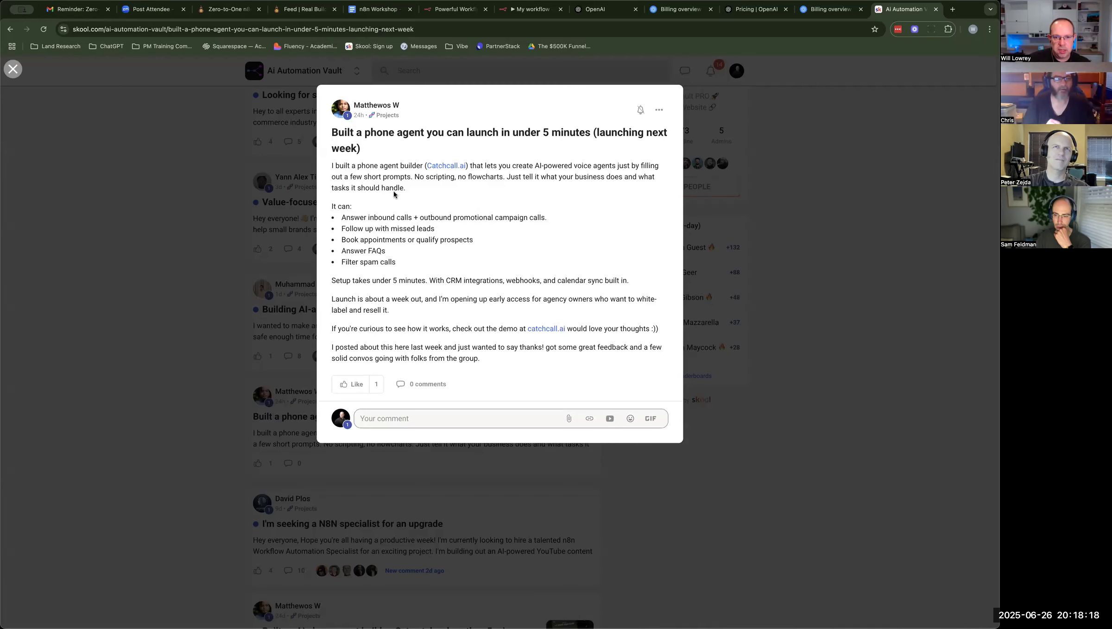
click(209, 161)
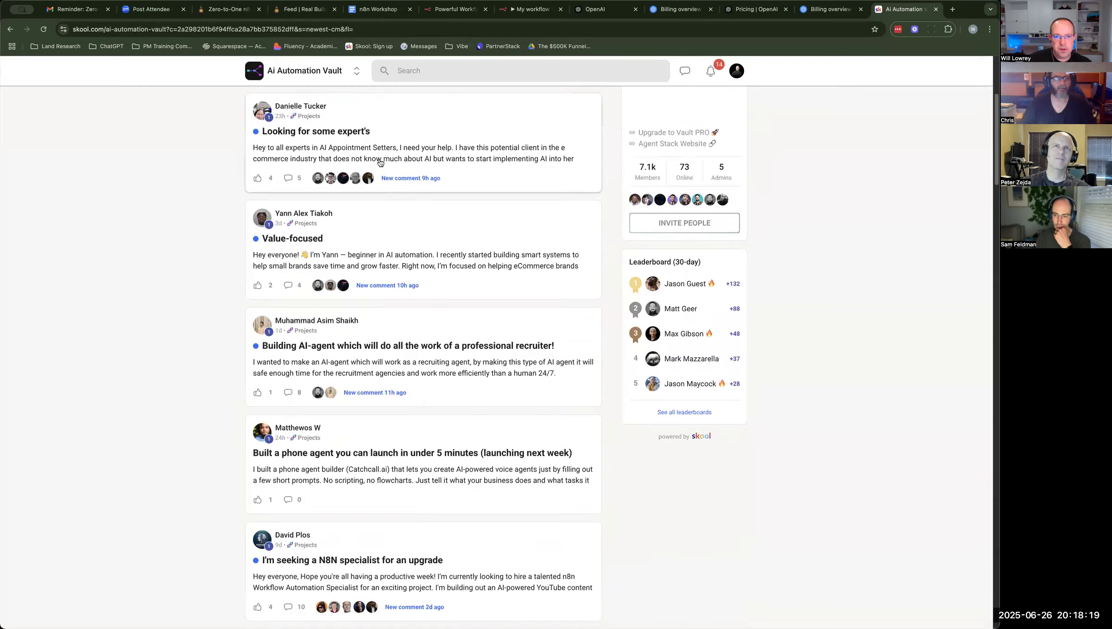
Step: Reveal the remaining feed categories and browse Community Builds before filtering by Projects again
scroll(543, 172, up, 5)
click(554, 169)
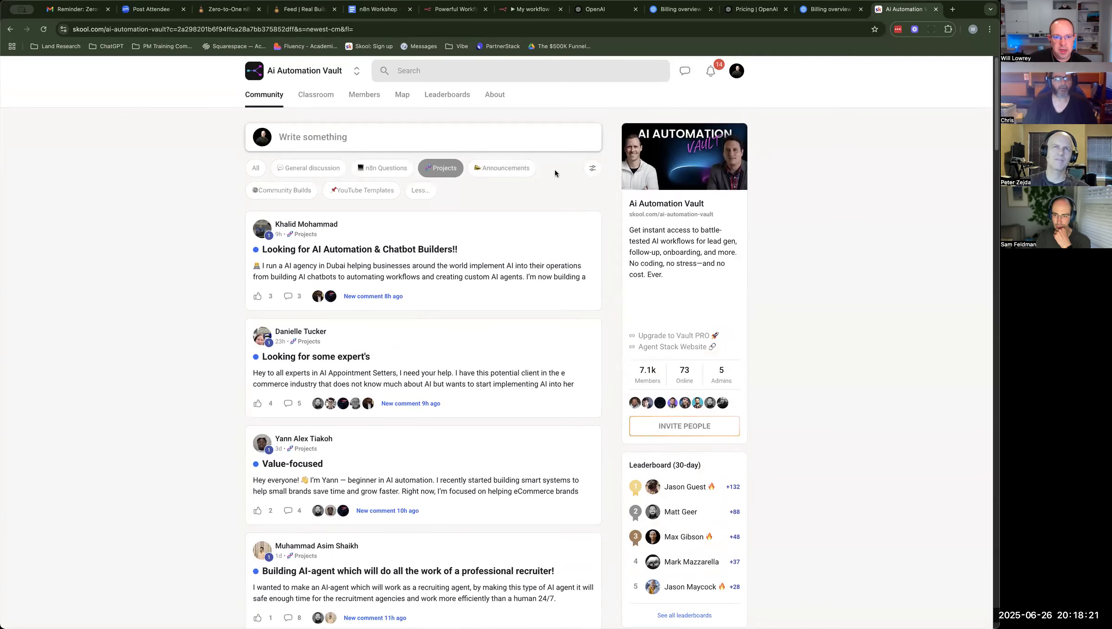
click(290, 194)
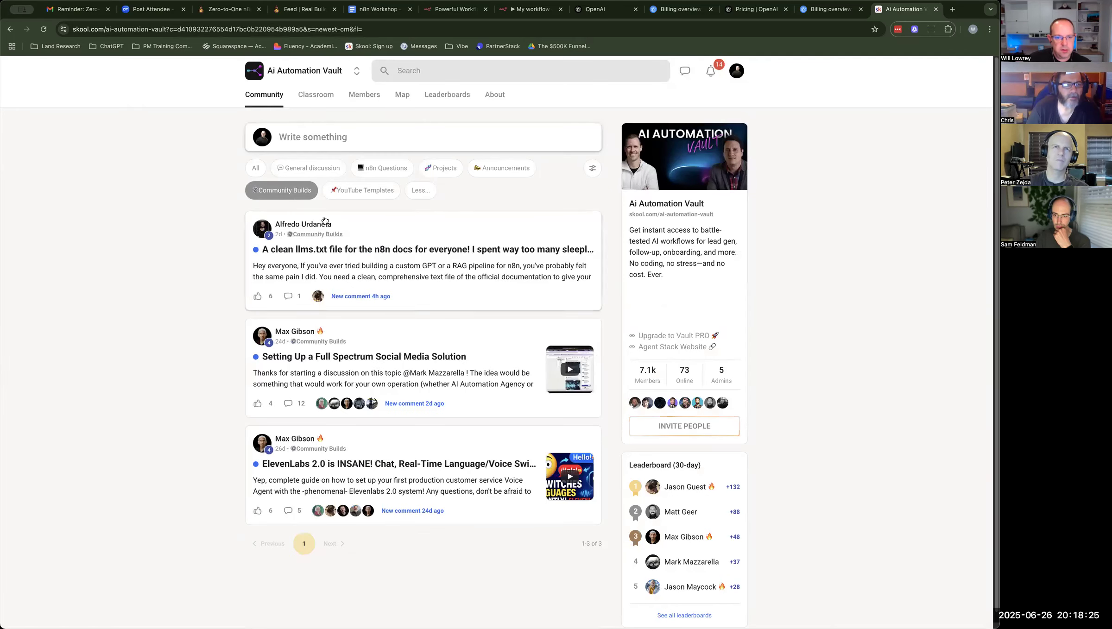
click(389, 190)
click(392, 174)
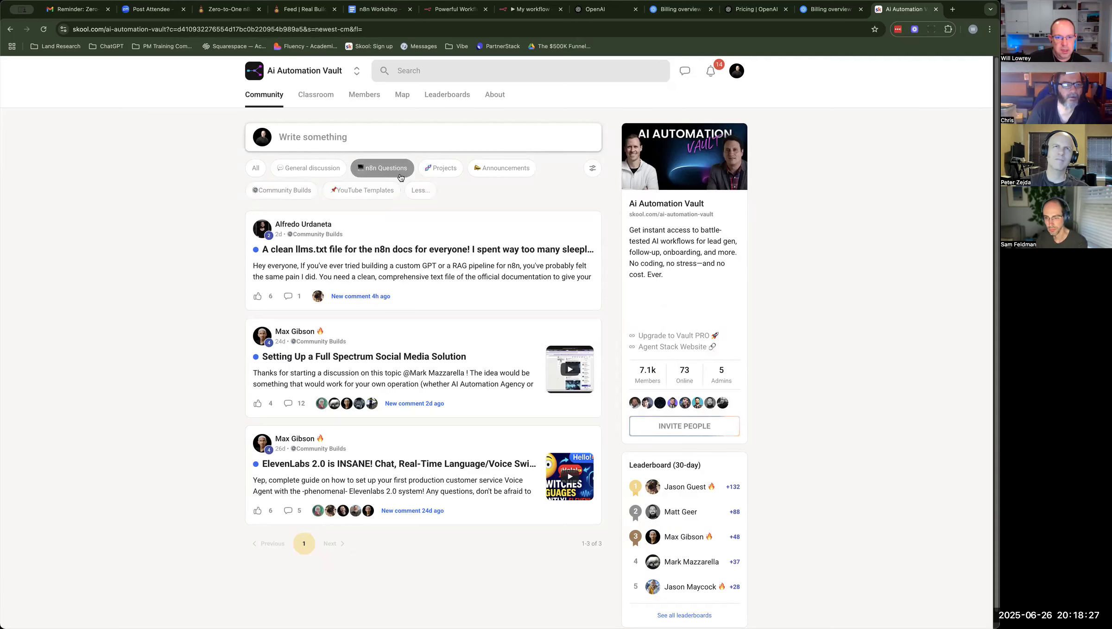
click(441, 176)
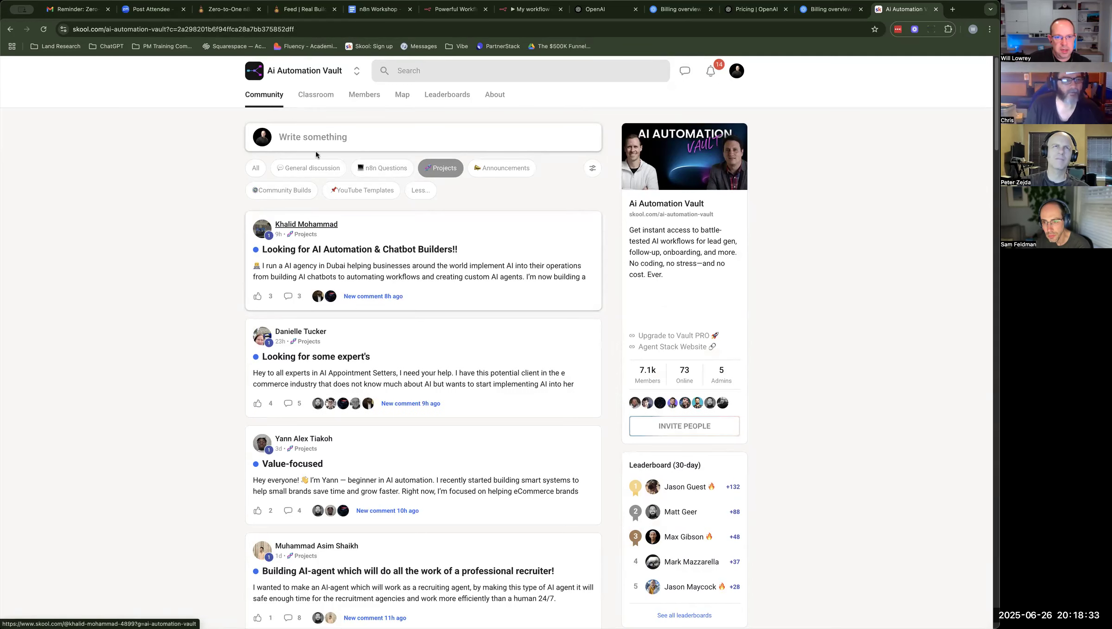
Step: View the Start Here course in the Classroom, and return to the course overview
click(330, 97)
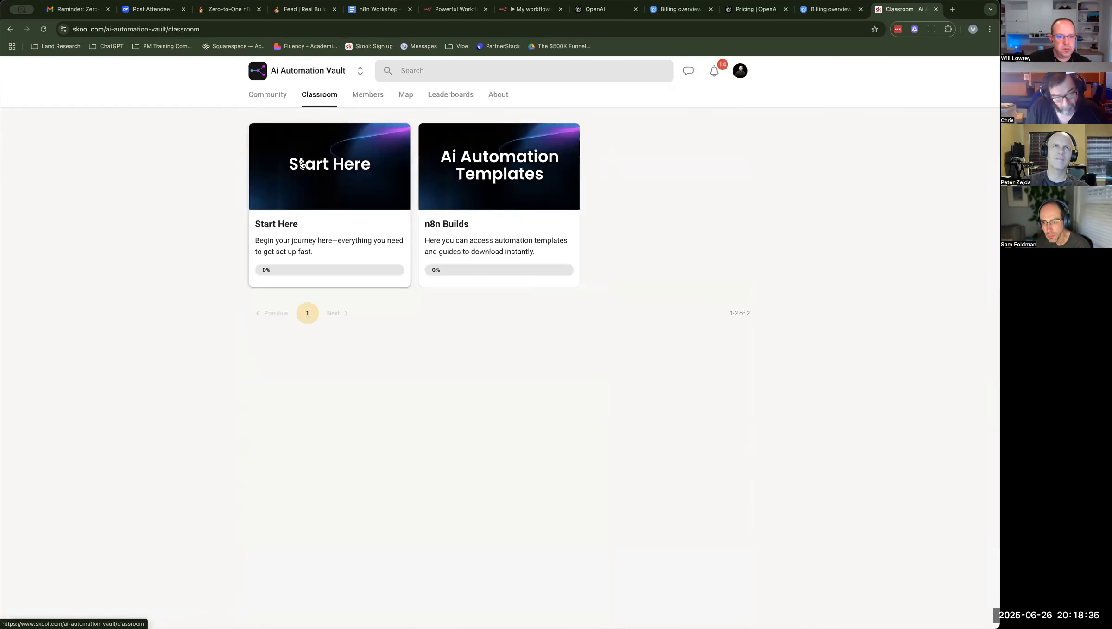
click(339, 196)
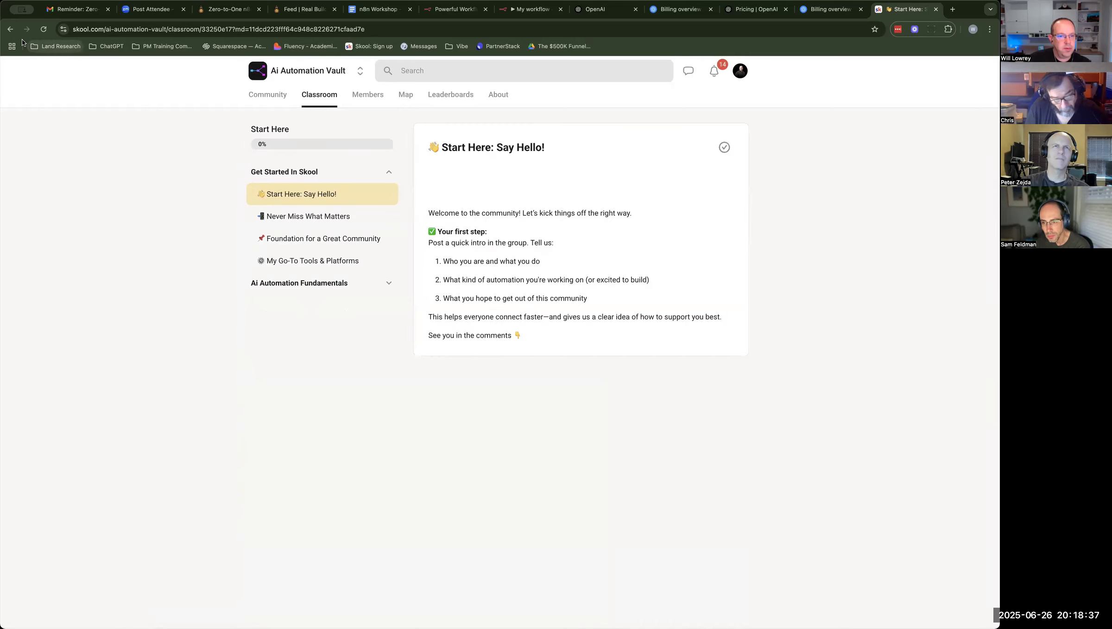
click(11, 31)
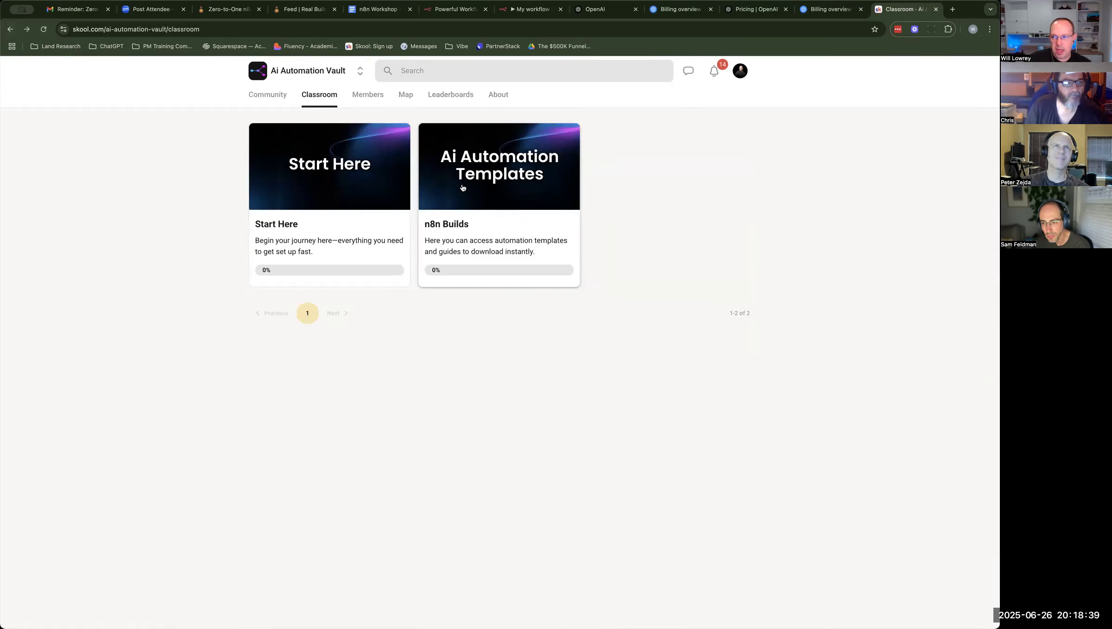
Step: Open the n8n Builds course, view the enlarged Email Inbox Manager workflow diagram, and close it
click(463, 188)
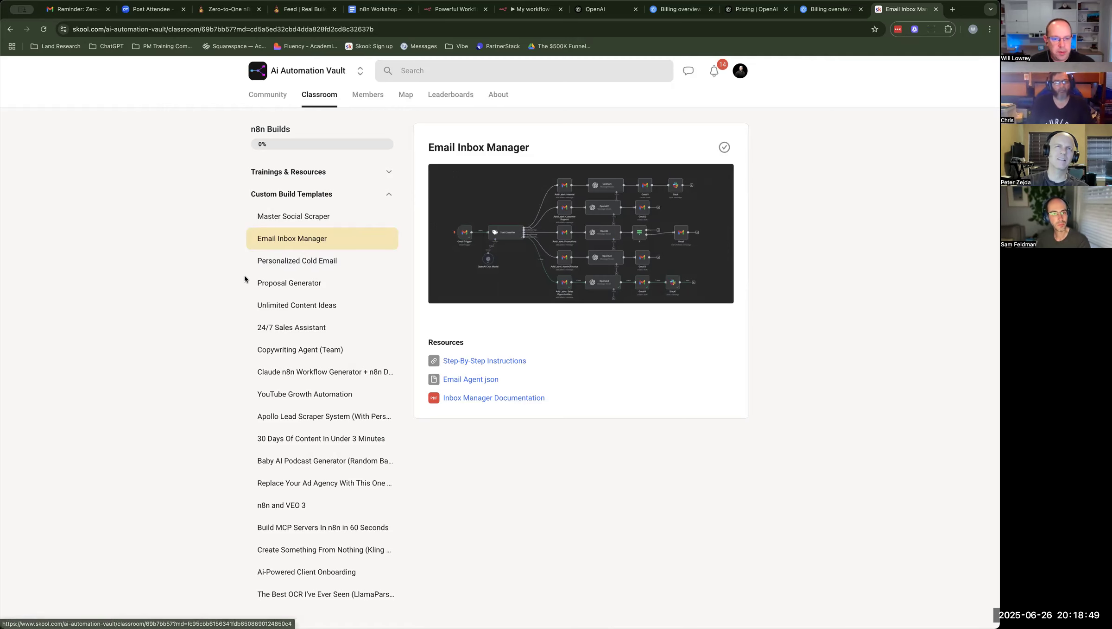
click(279, 240)
click(508, 211)
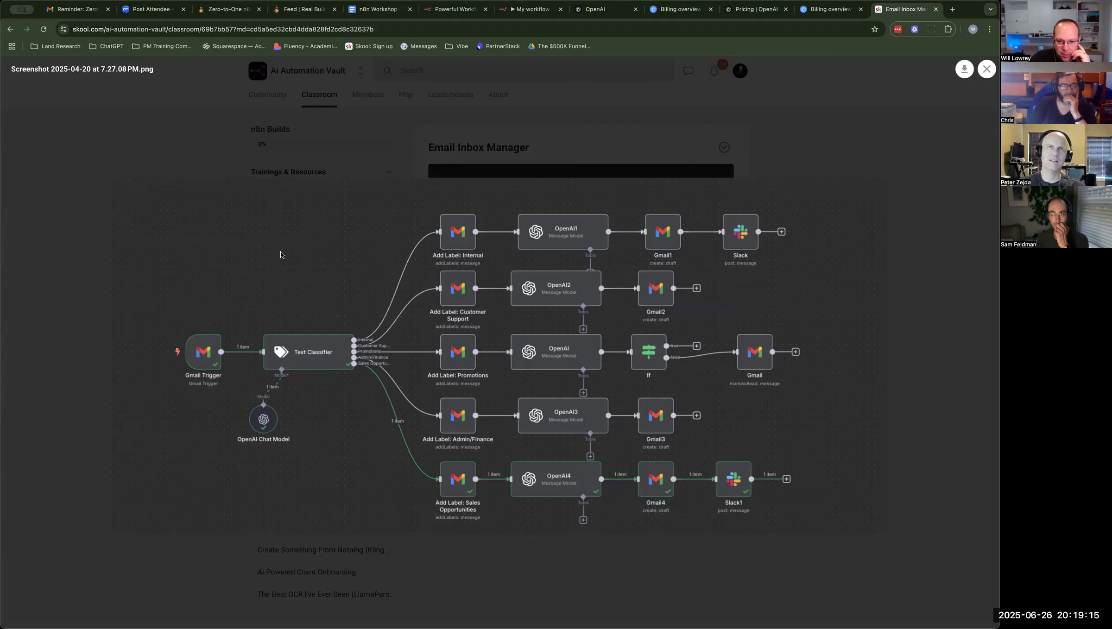
click(232, 162)
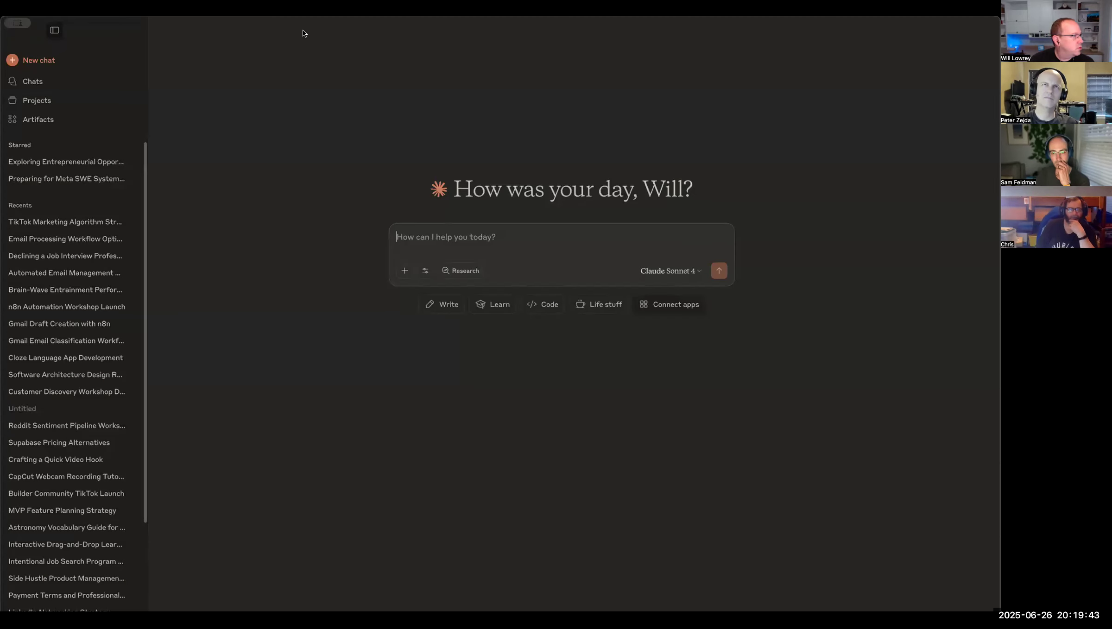
Step: Switch to Claude and request an overview, not the whole build, of an n8n workflow that will process my emails and draft responses
double_click(292, 25)
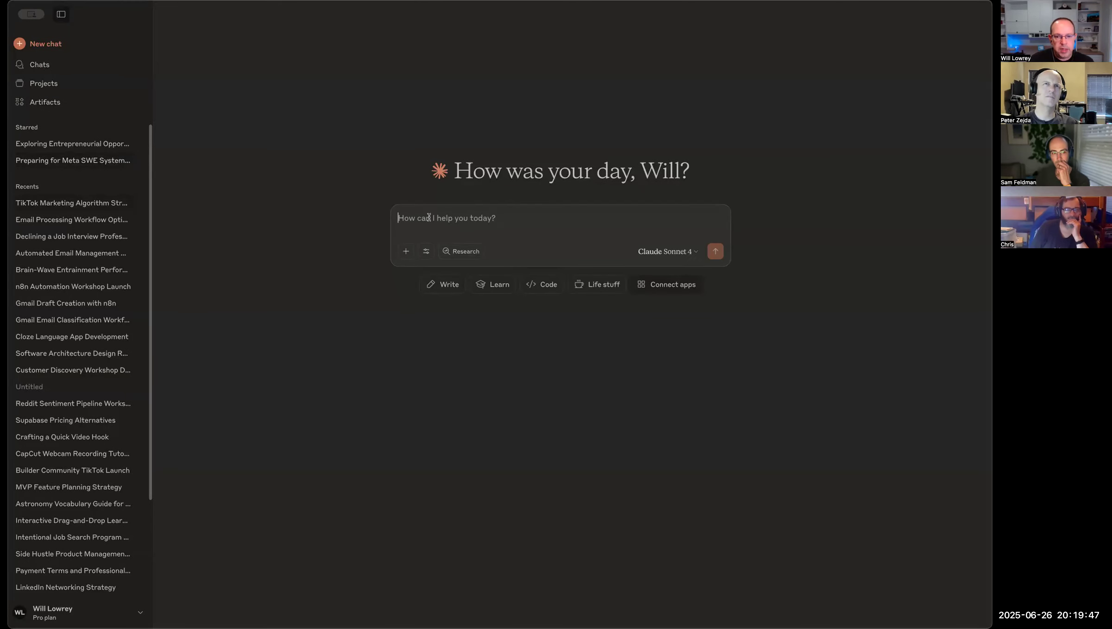
text(I want to build an. 8)
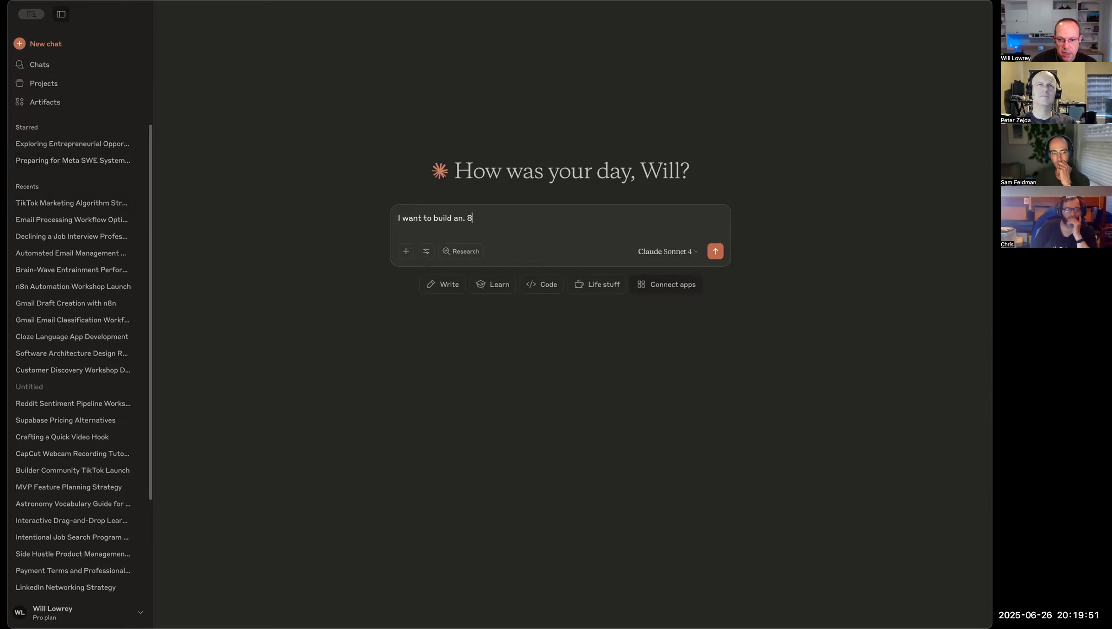
text(8)
key(BackSpace)
key(BackSpace)
key(BackSpace)
key(BackSpace)
text(n)
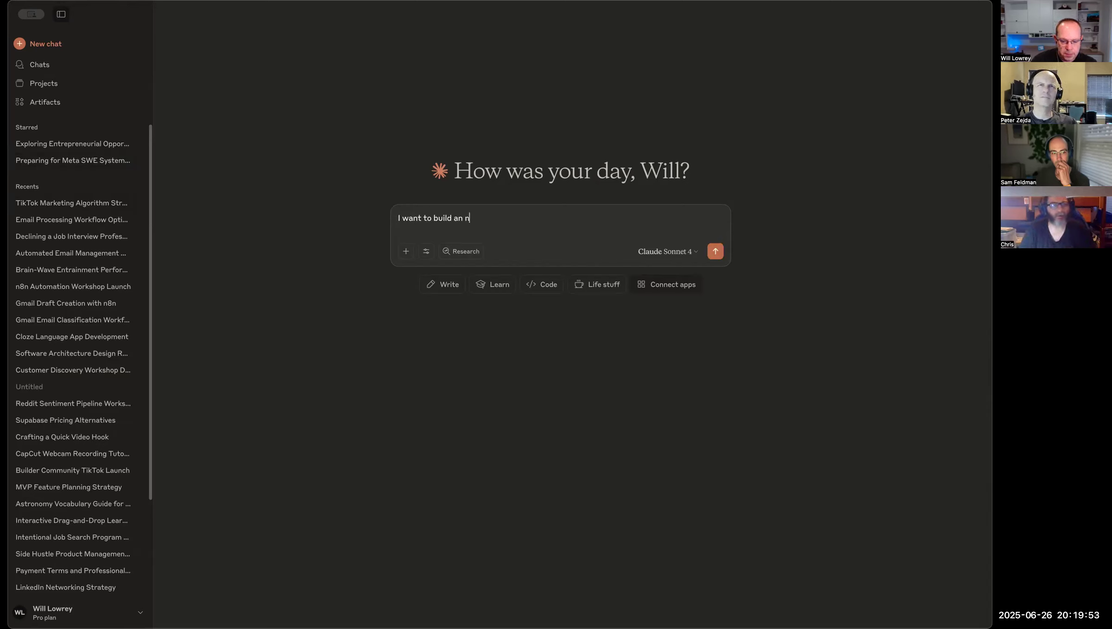
text(8n workflow t)
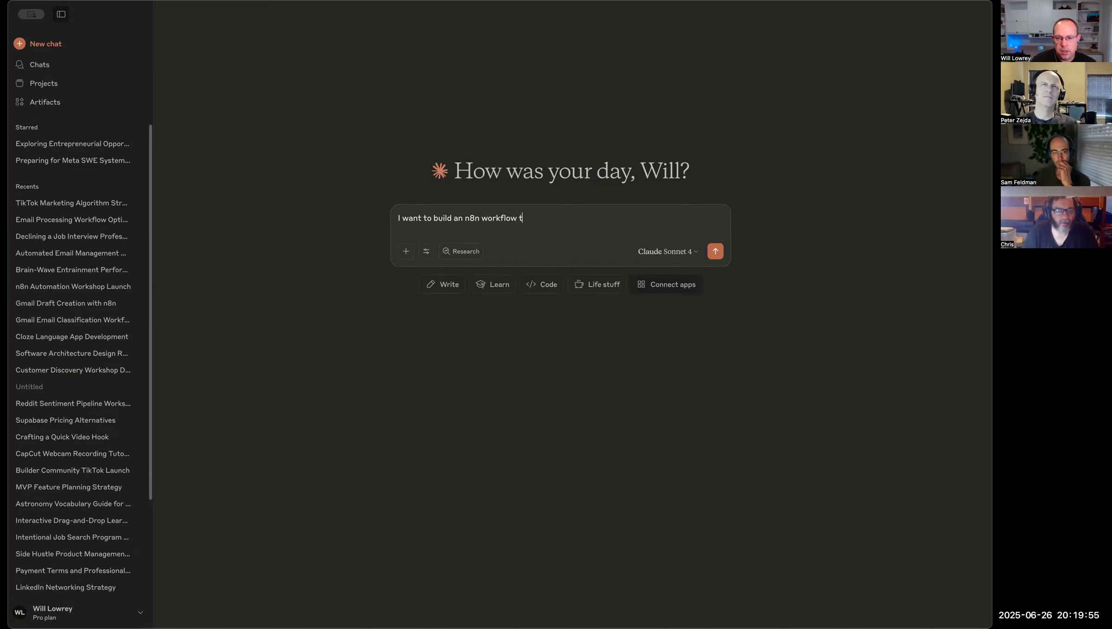
text(hat will process my)
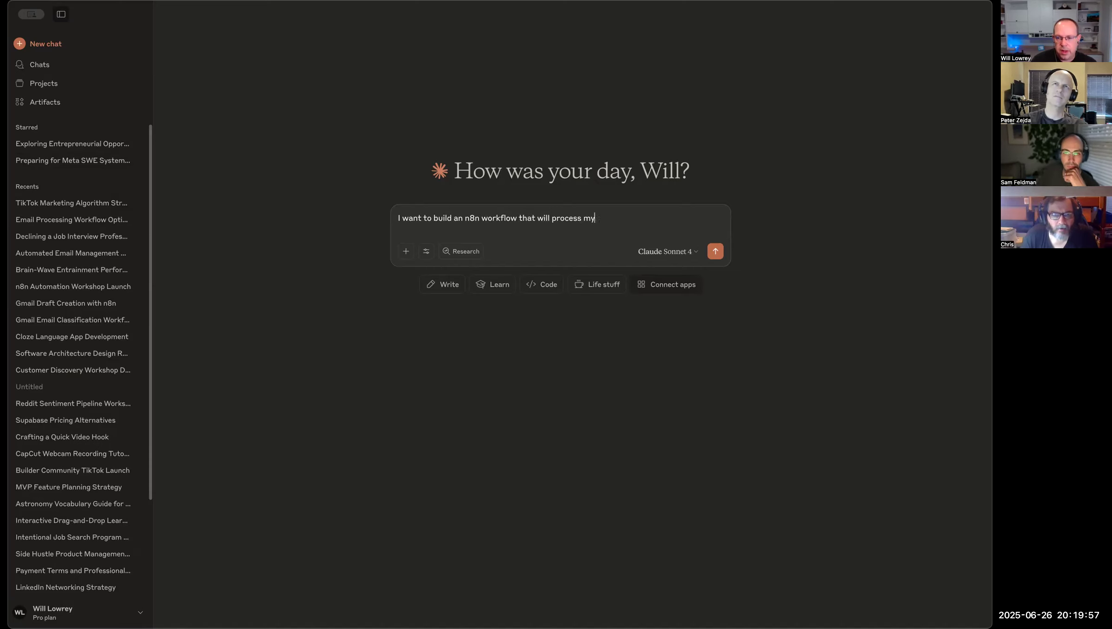
text( emails)
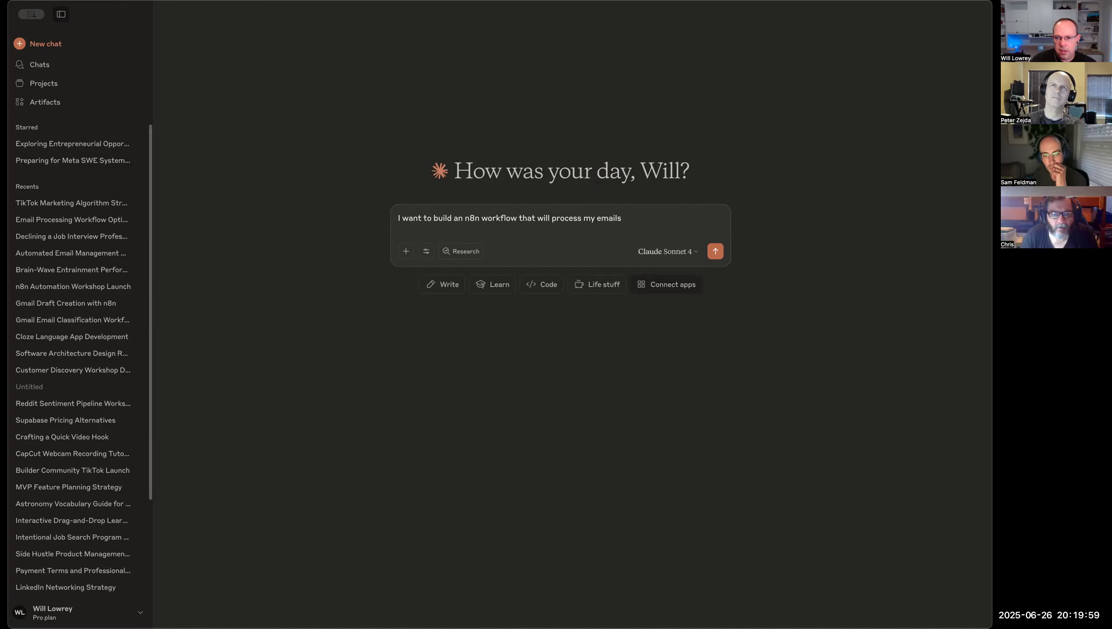
text( and draf)
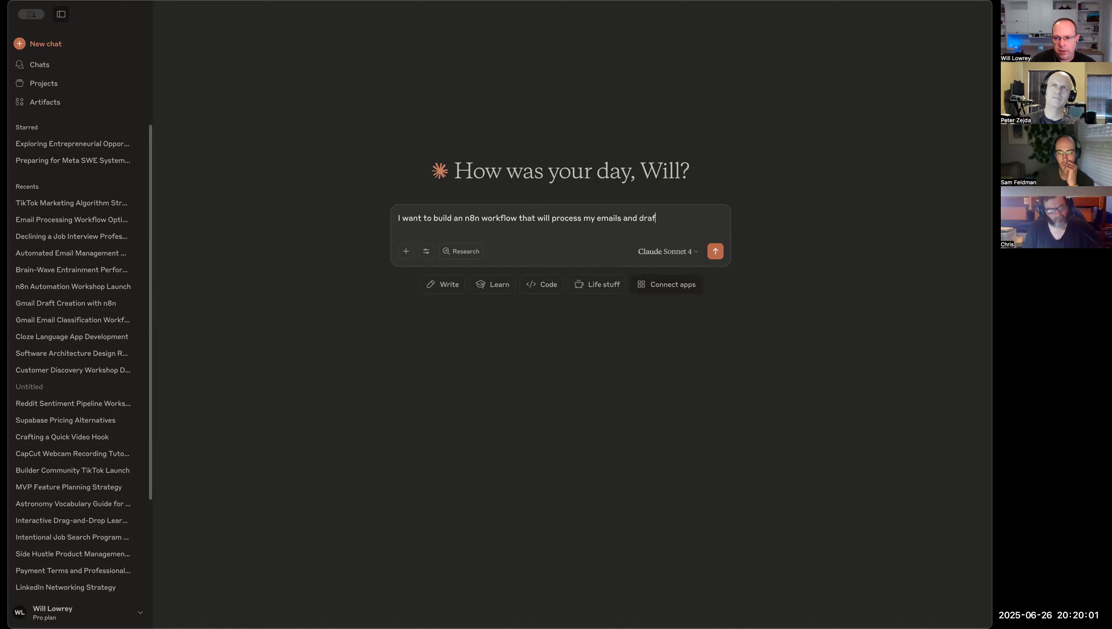
text(t responses. Give me a)
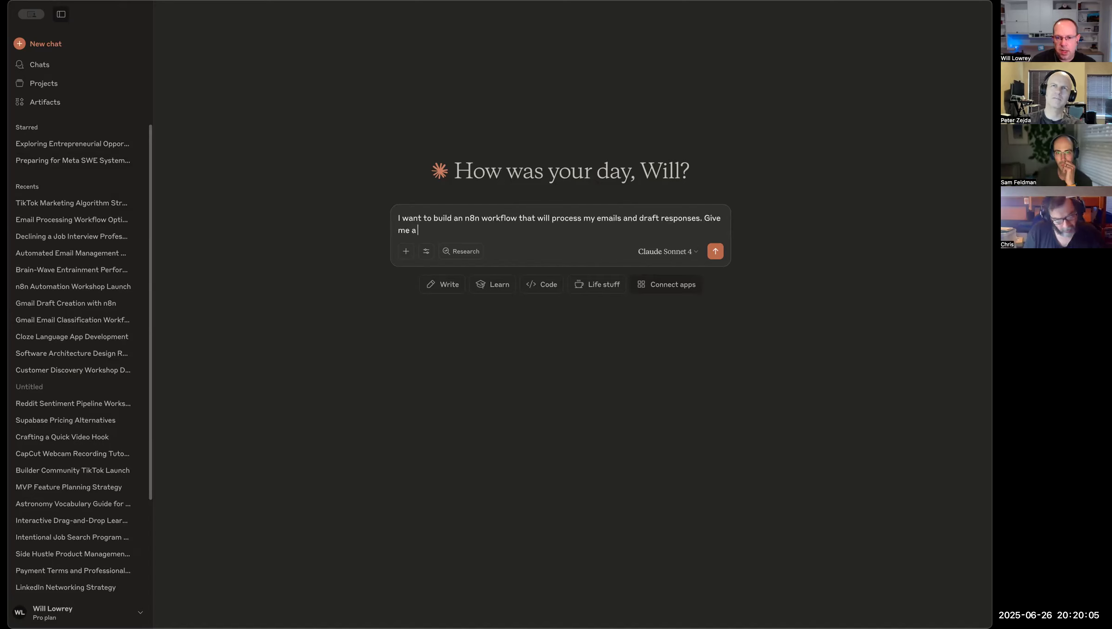
text(n overview. Don't build the whole thing.)
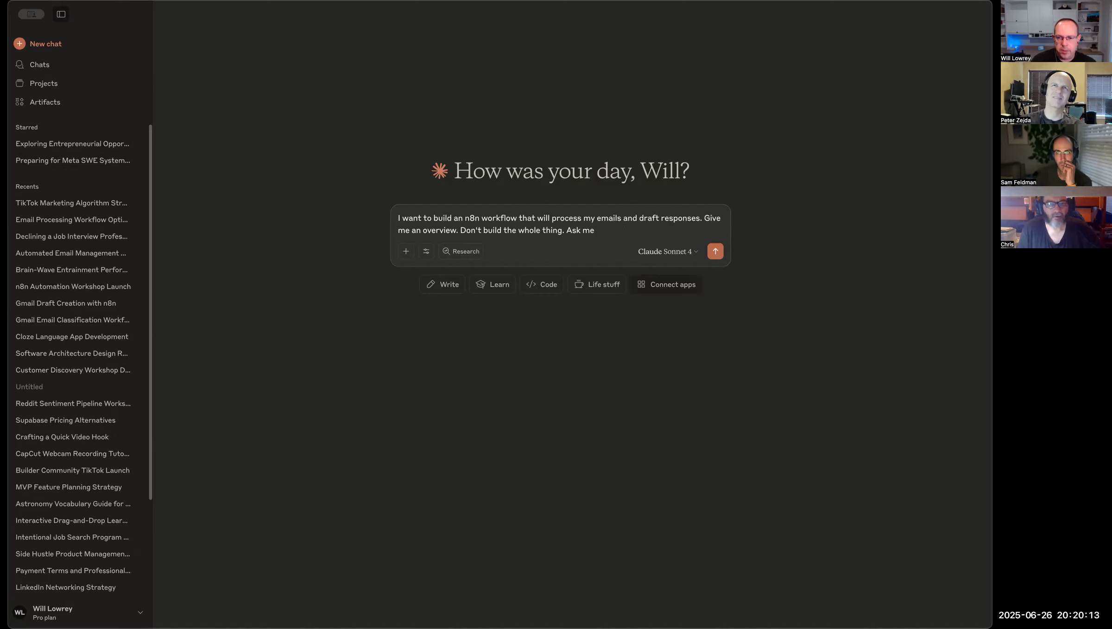
key(Return)
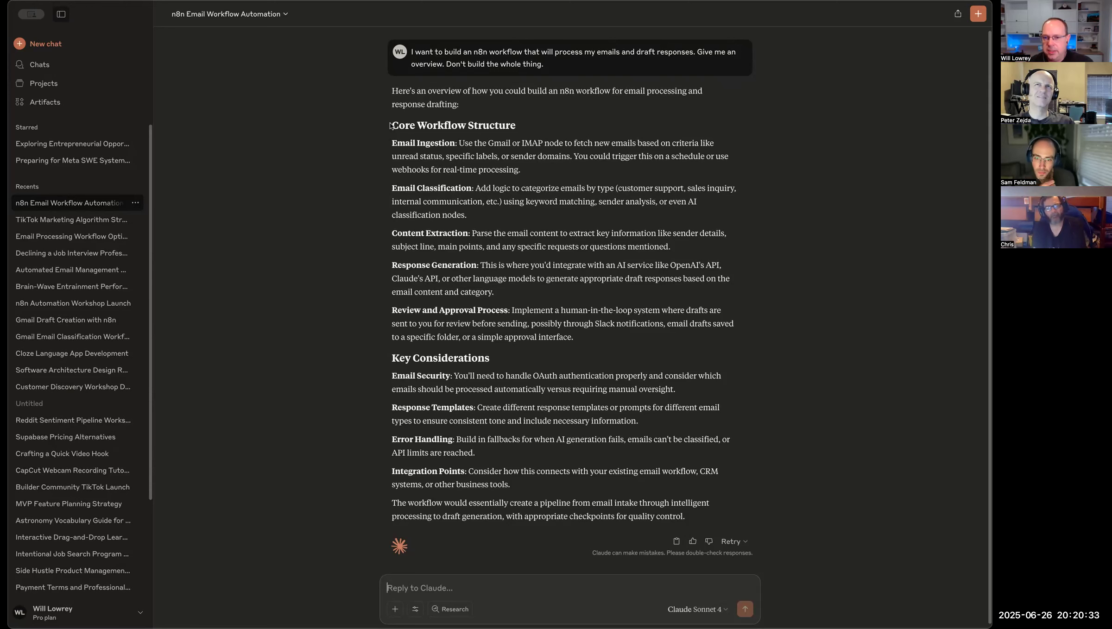
Step: Ask in a follow-up for the nodes and outline of the flow, specifying "not in js"
scroll(423, 195, down, 1)
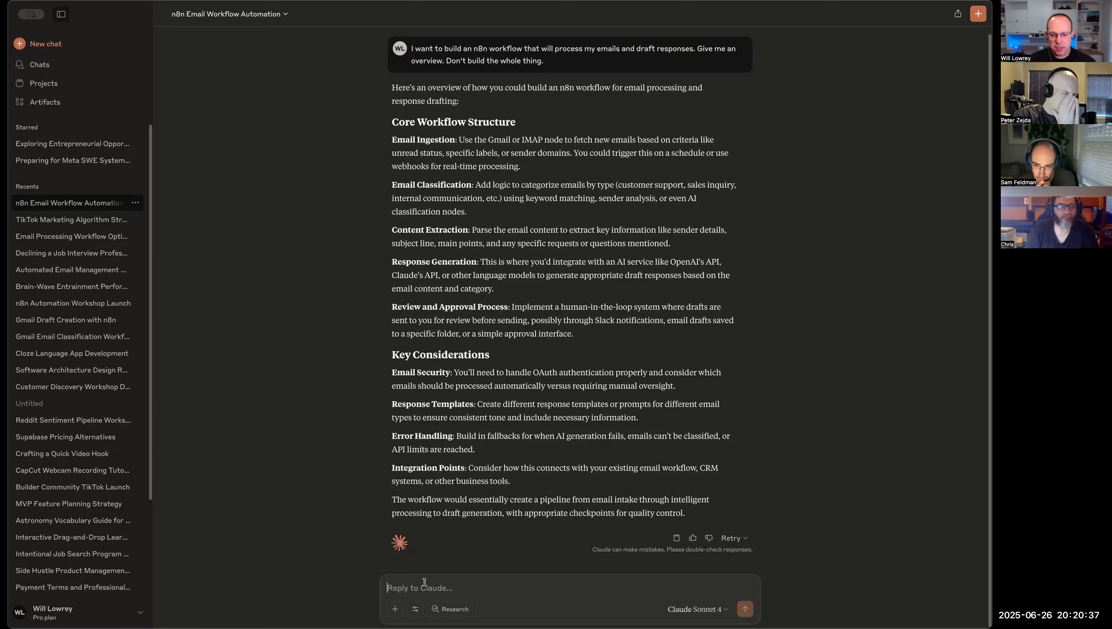
text(o)
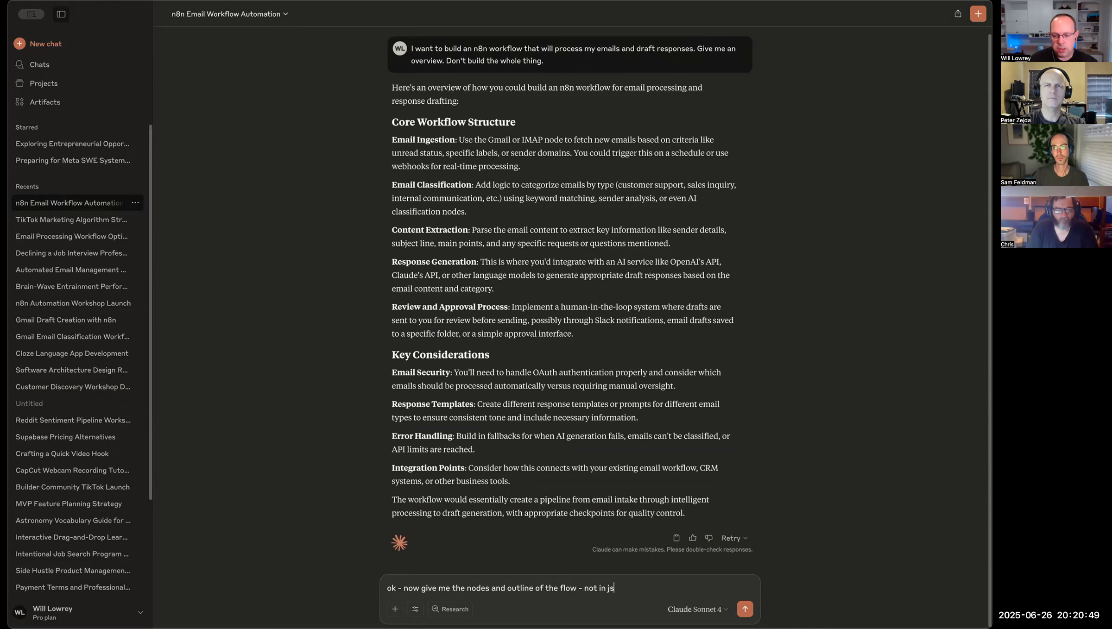
key(Return)
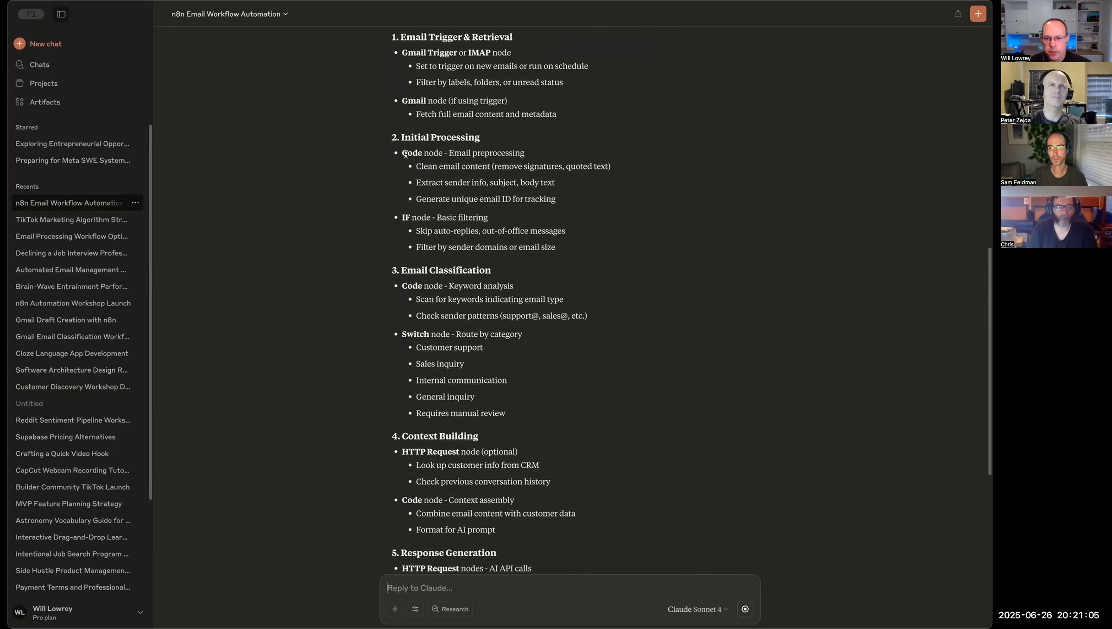
Step: Highlight the Code node's email preprocessing items under Initial Processing to examine what the node should do
drag(401, 153, 442, 147)
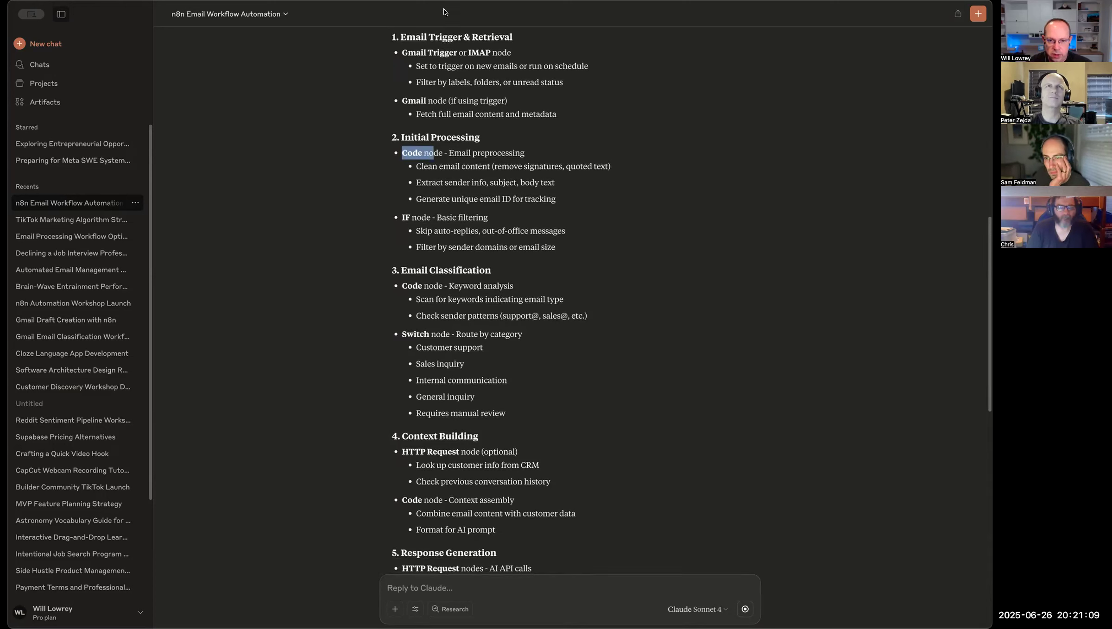
click(452, 93)
drag(419, 166, 485, 170)
drag(417, 182, 565, 199)
click(528, 193)
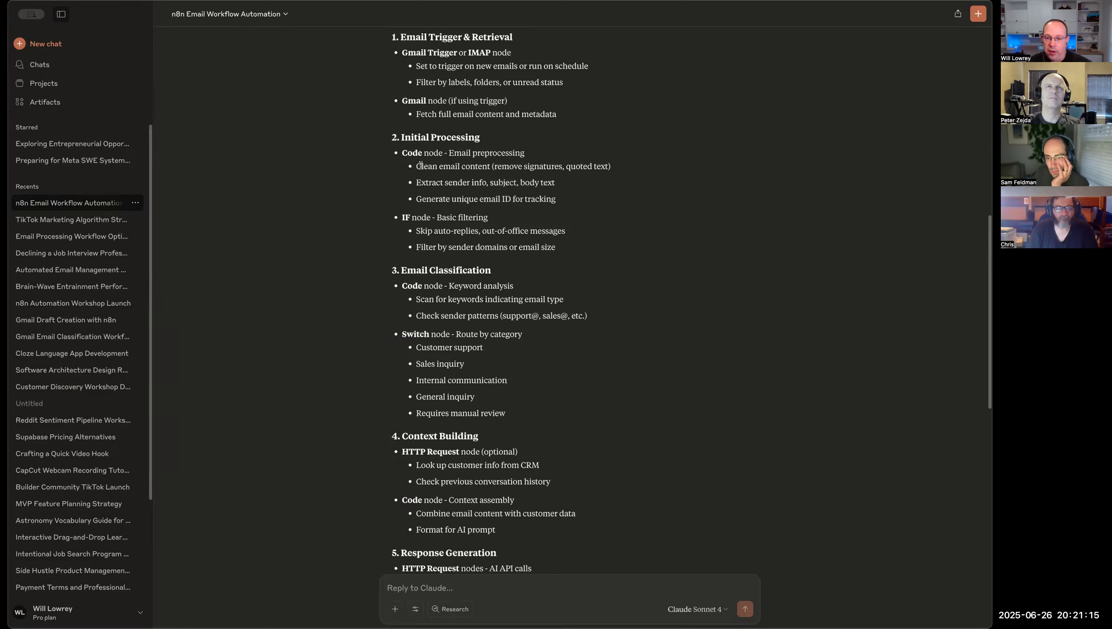
drag(402, 151, 559, 202)
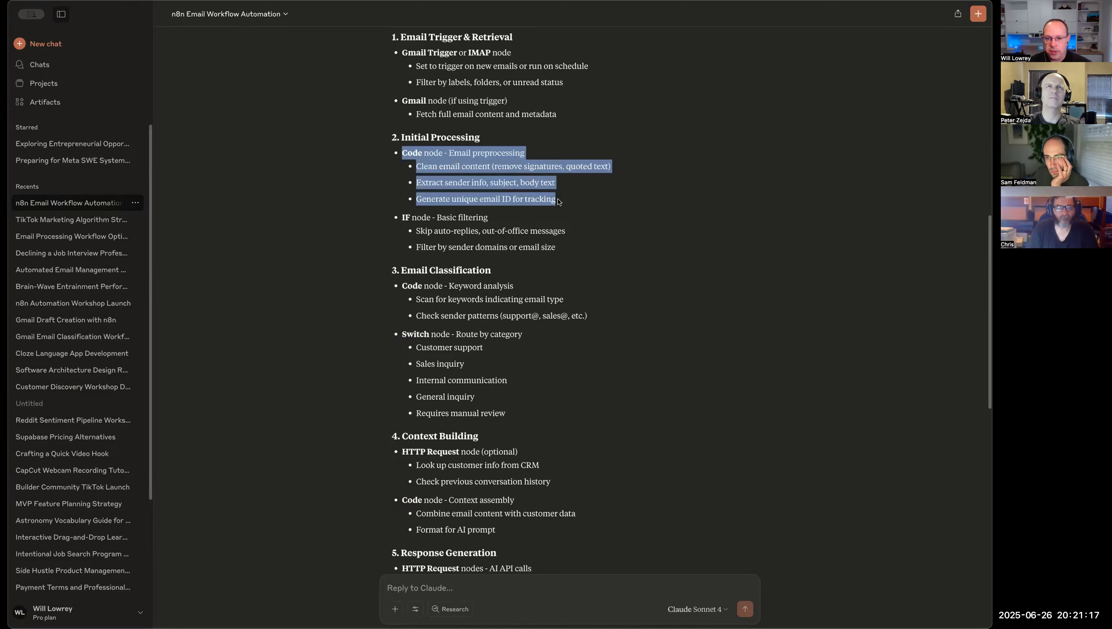
Step: Draft the reply "For the code node - write the script to clean the email content, extract the"
click(455, 587)
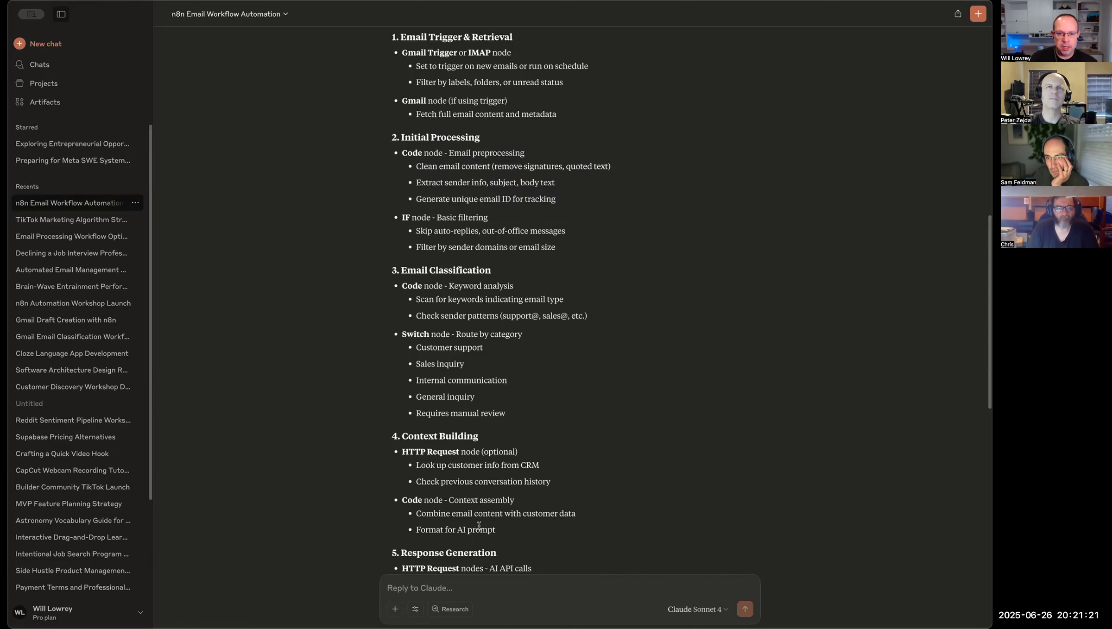
text(For the code node - write)
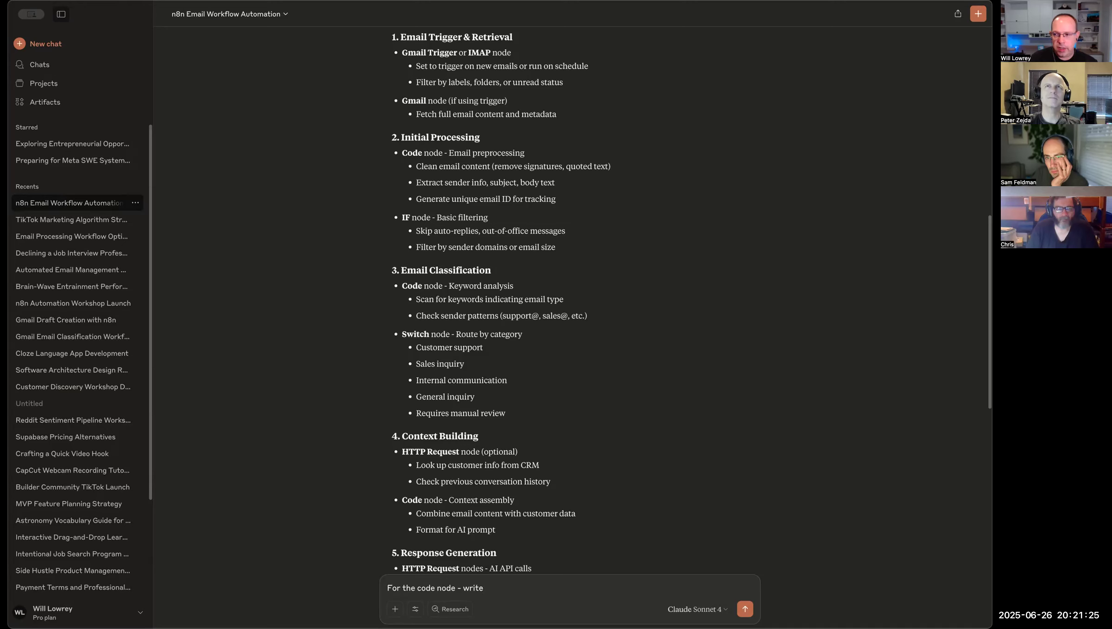
text( the script to remove)
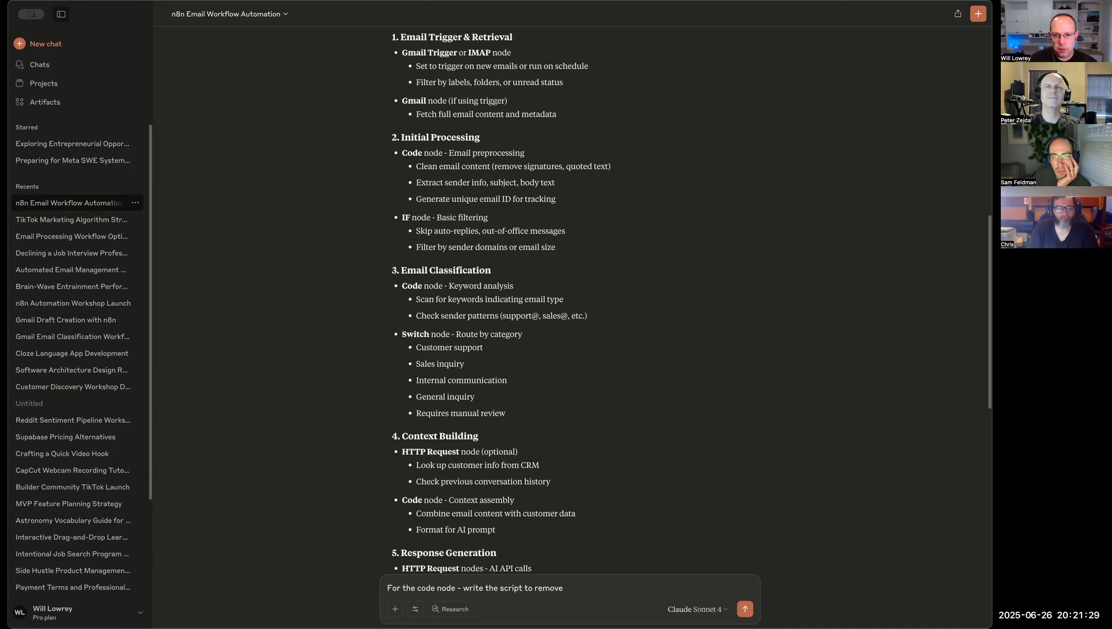
key(BackSpace)
key(BackSpace)
key(BackSpace)
key(BackSpace)
key(BackSpace)
key(BackSpace)
text(clean the email c)
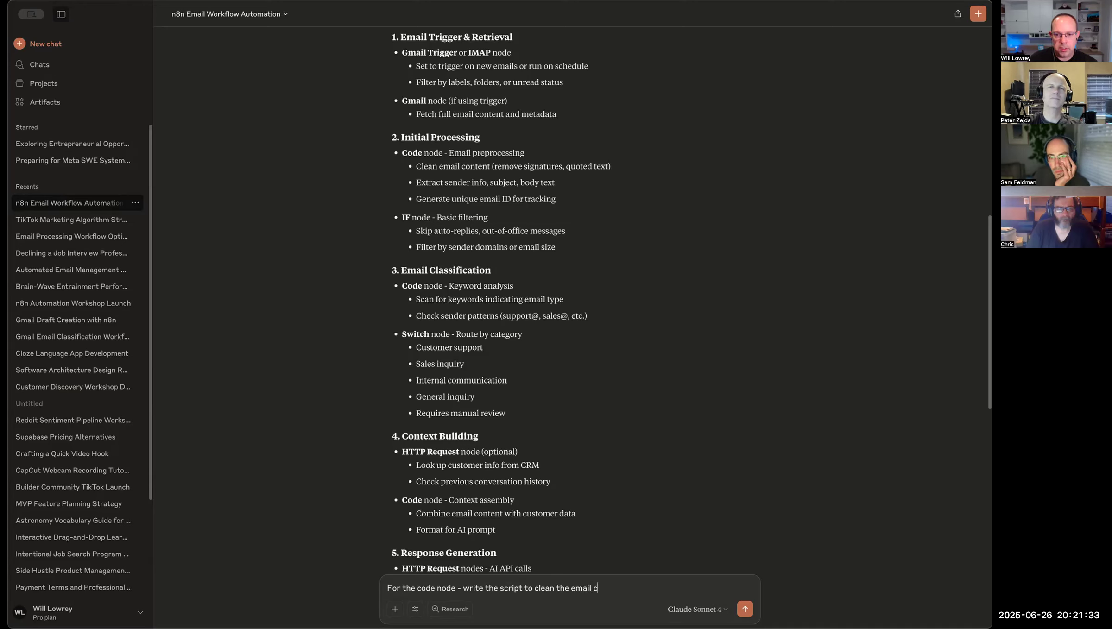
text(ontent, extract the)
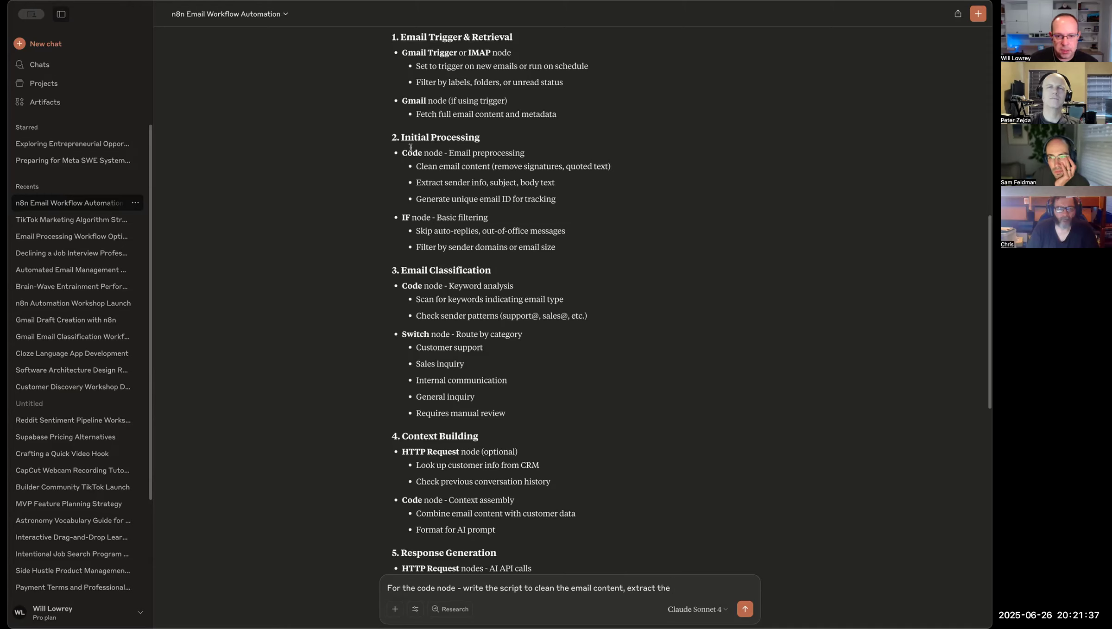
Step: Replace the draft's text after "write the script to" with a copy of the Code node email preprocessing bullets, and send the reply
drag(401, 153, 570, 200)
key(super+c)
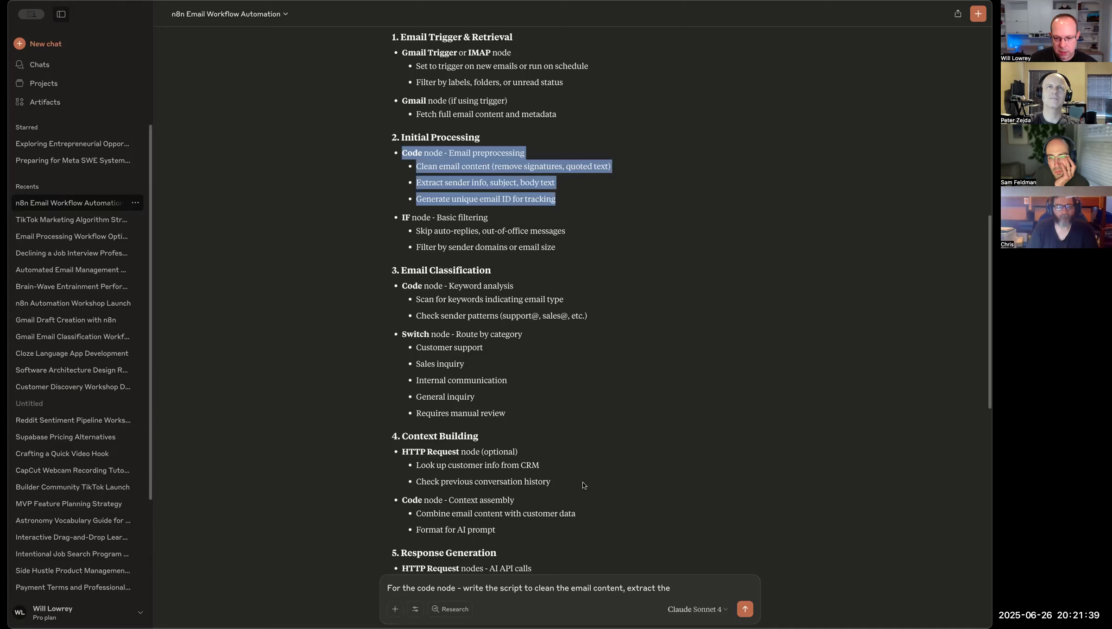
click(467, 586)
drag(463, 588, 676, 588)
key(Right)
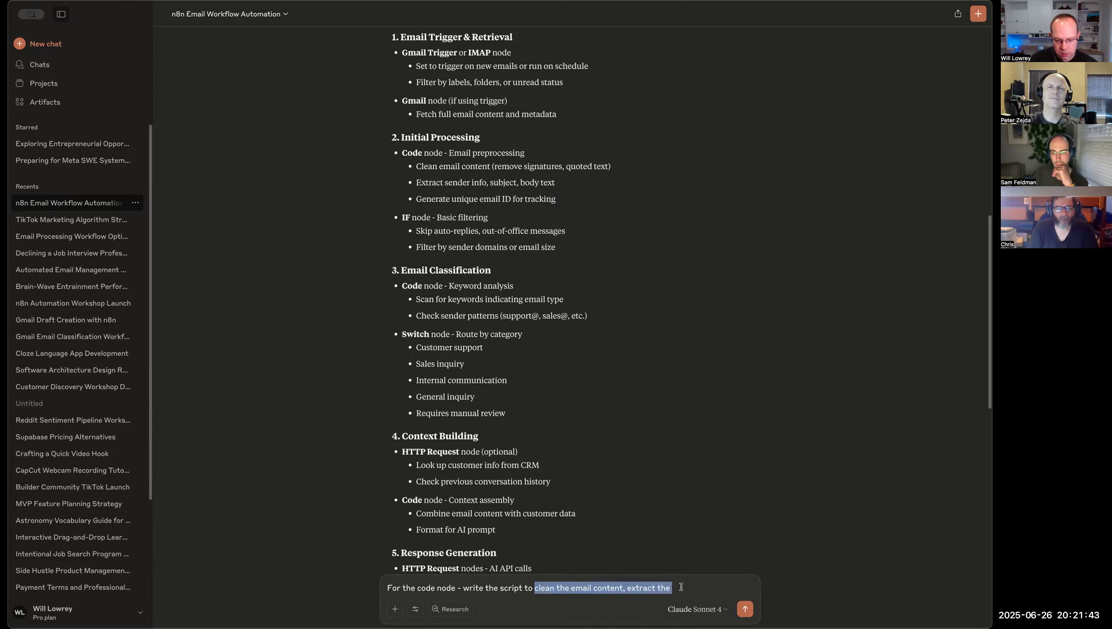
key(super+v)
key(Return)
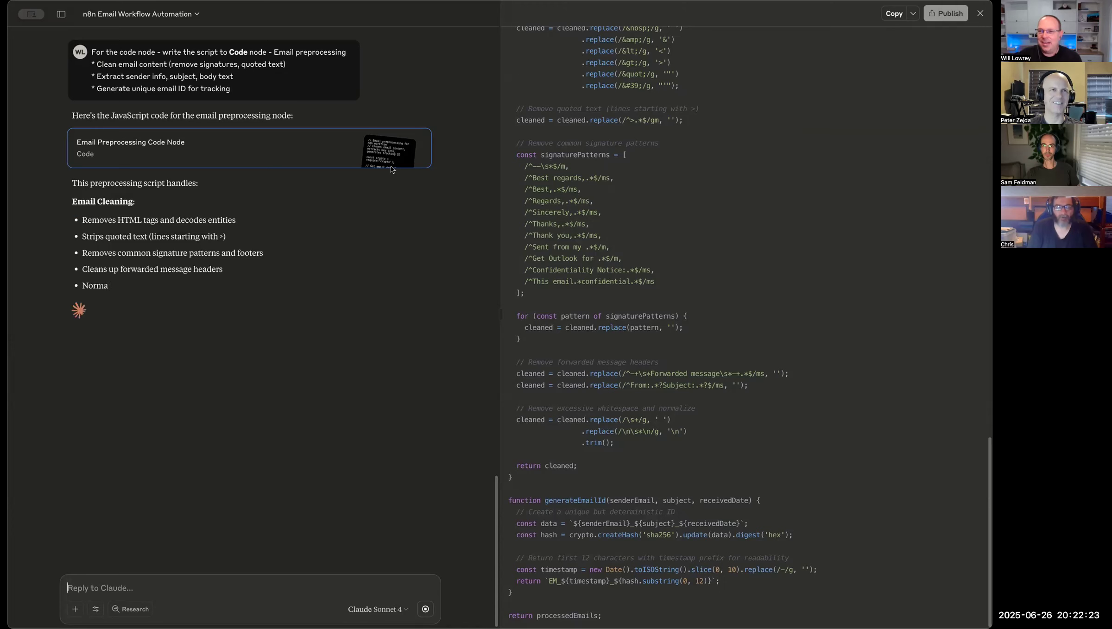
Step: Review the generated email preprocessing script up to its beginning, and look back over the earlier node outline
scroll(760, 190, up, 15)
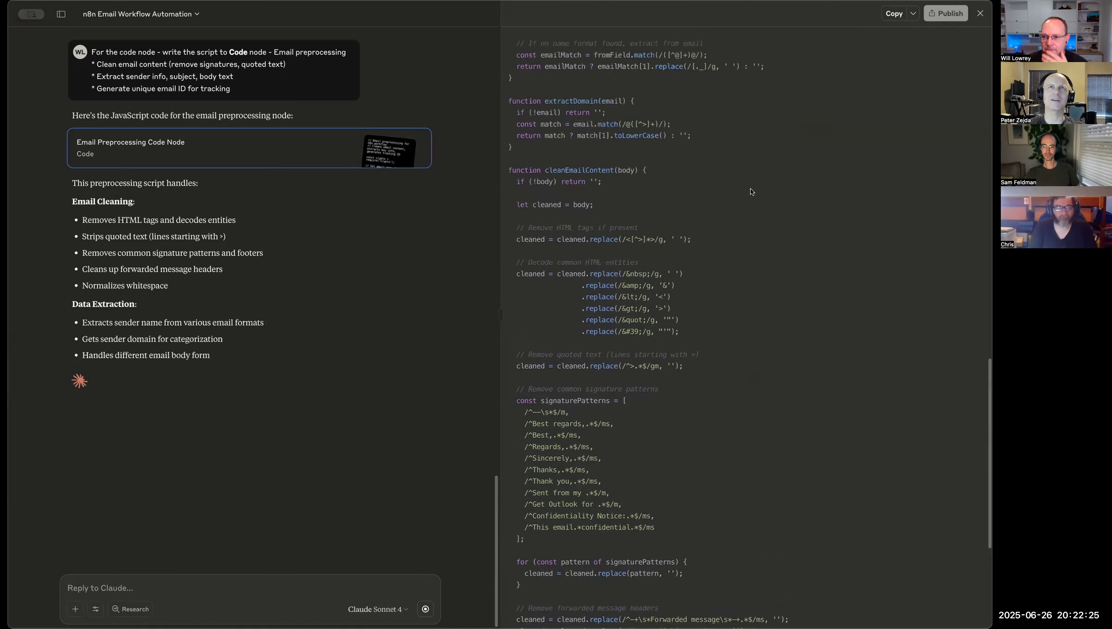
scroll(748, 190, up, 10)
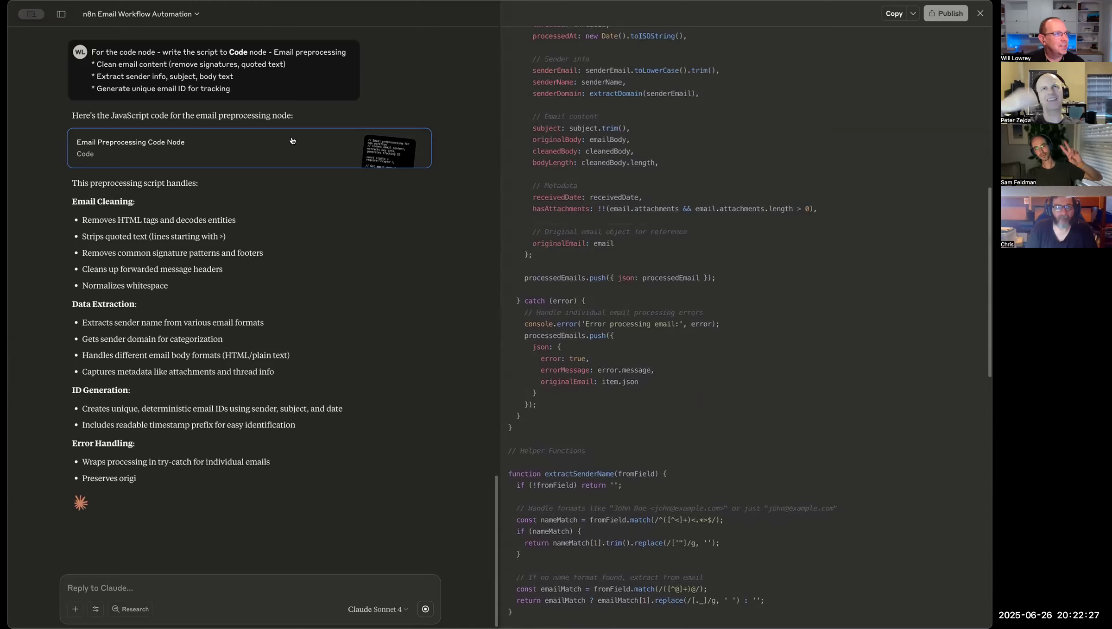
scroll(621, 179, up, 10)
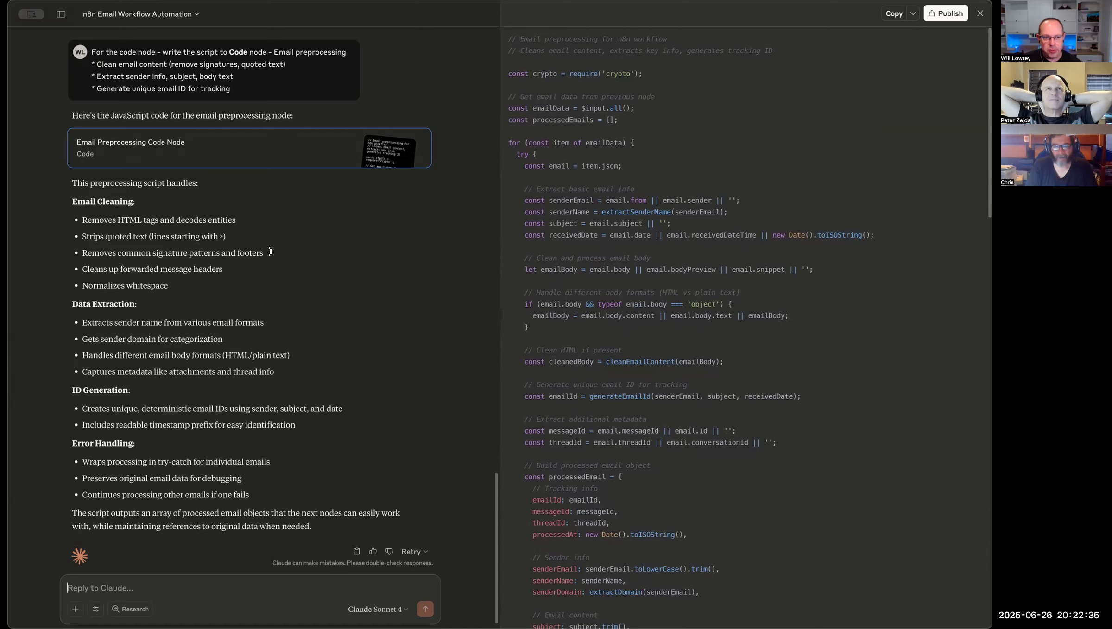
scroll(367, 249, up, 5)
scroll(366, 248, up, 15)
scroll(366, 250, up, 8)
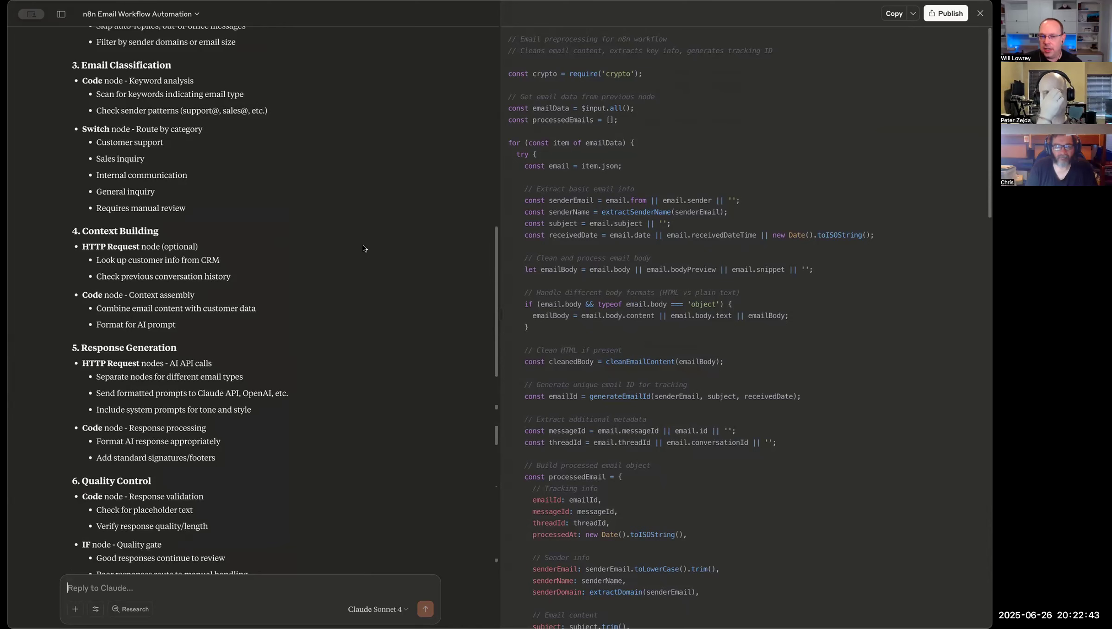
scroll(362, 248, up, 8)
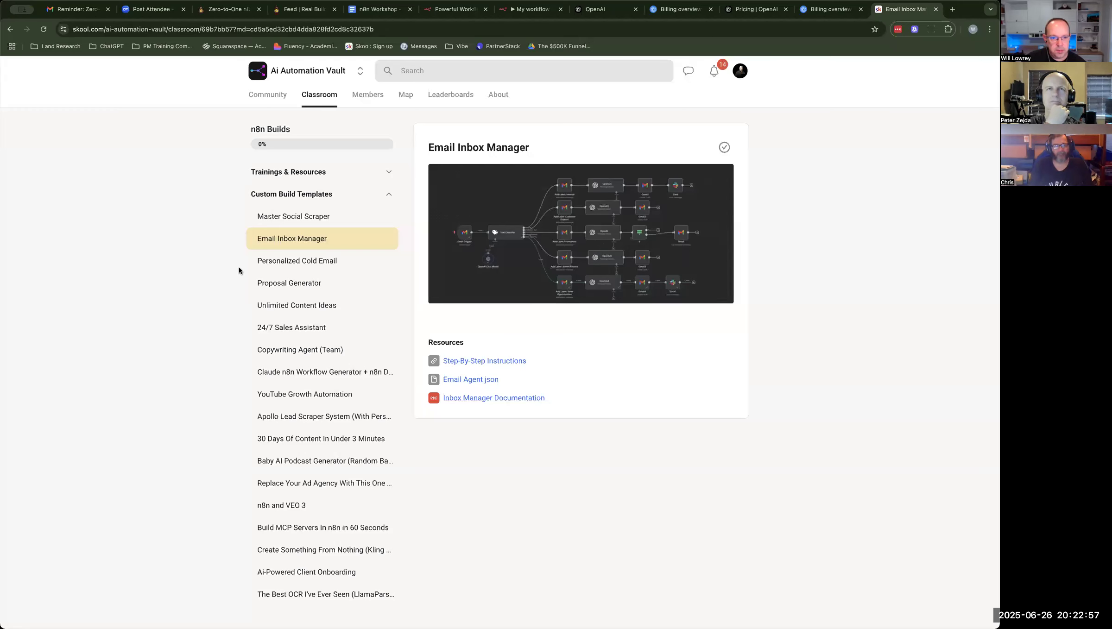
Step: Back in Skool, view the enlarged Master Social Scraper workflow diagram, close it, and open the Proposal Generator template
click(275, 223)
click(525, 247)
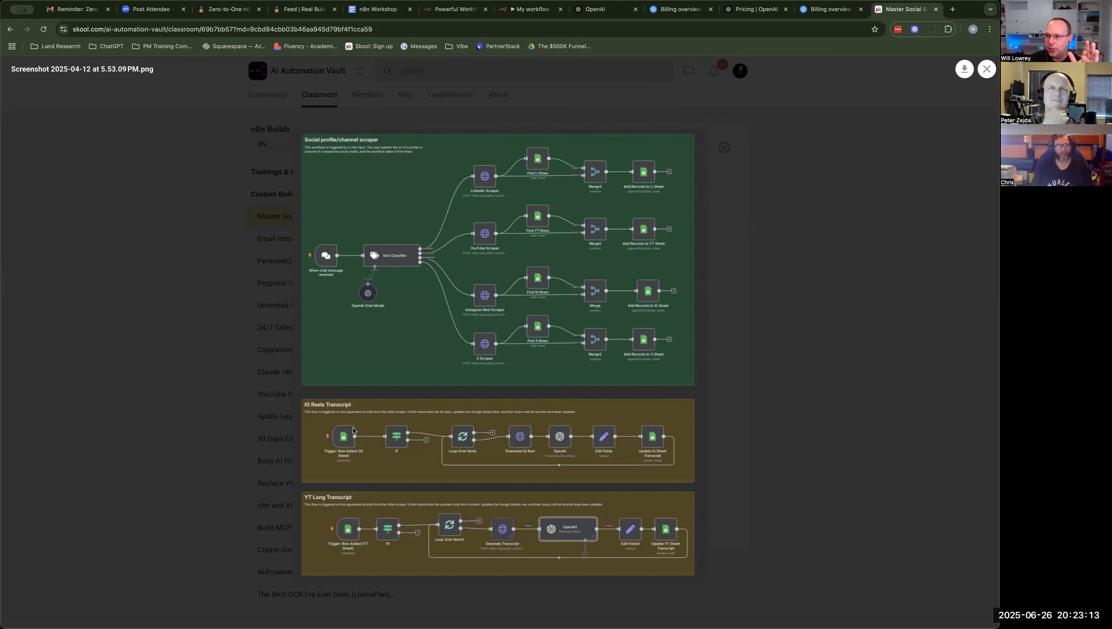
click(717, 364)
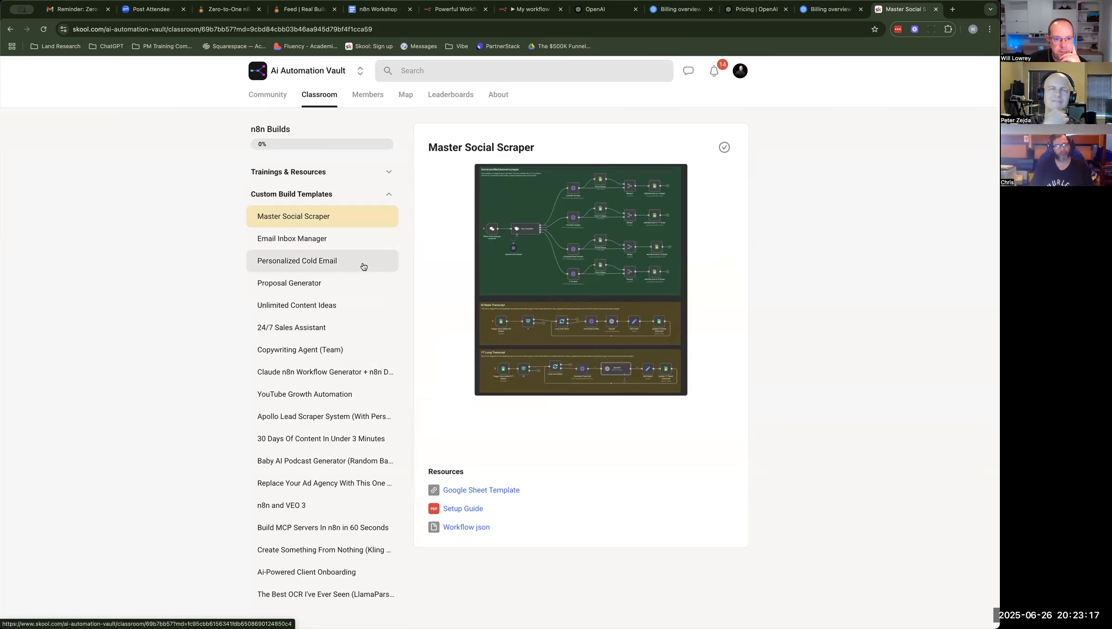
click(343, 284)
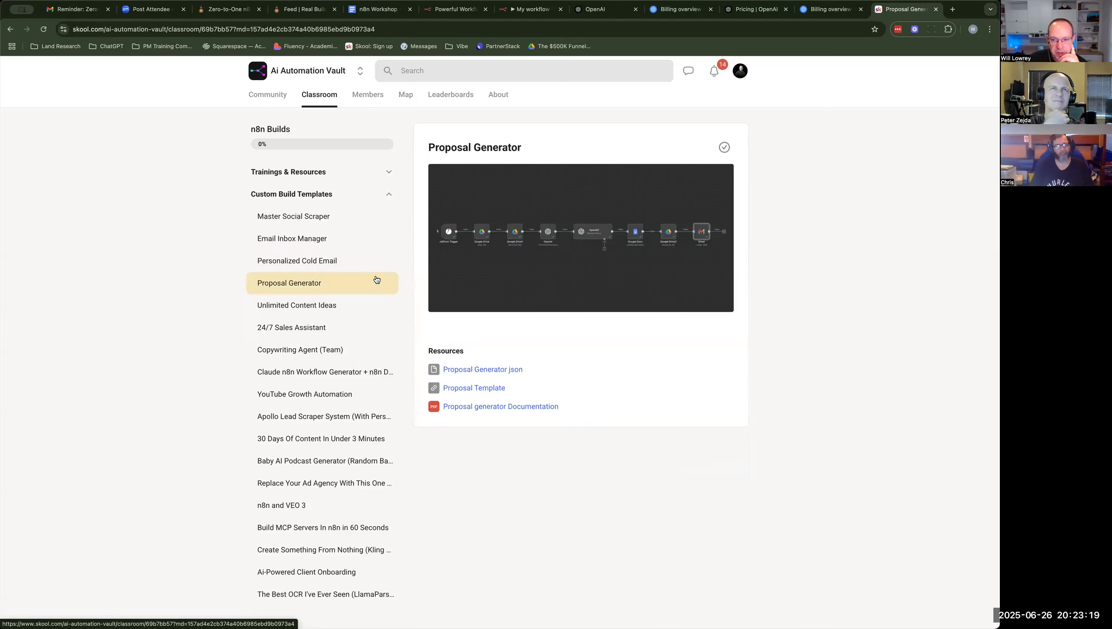
Step: Browse the Unlimited Content Ideas, 24/7 Sales Assistant and Copywriting Agent (Team) templates in the n8n Builds course
click(368, 296)
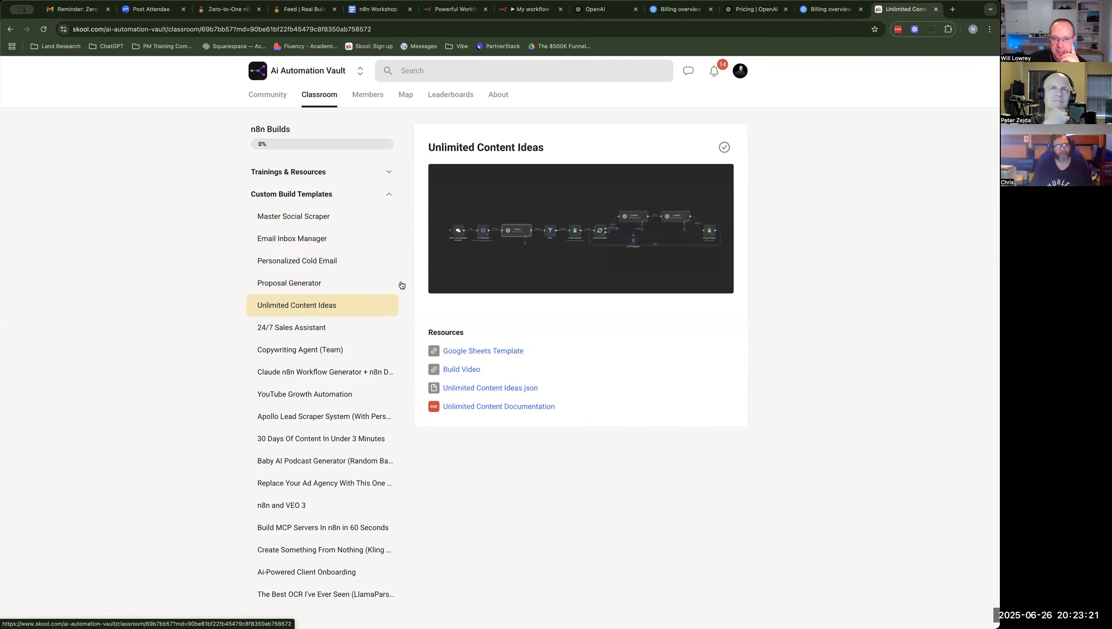
click(319, 327)
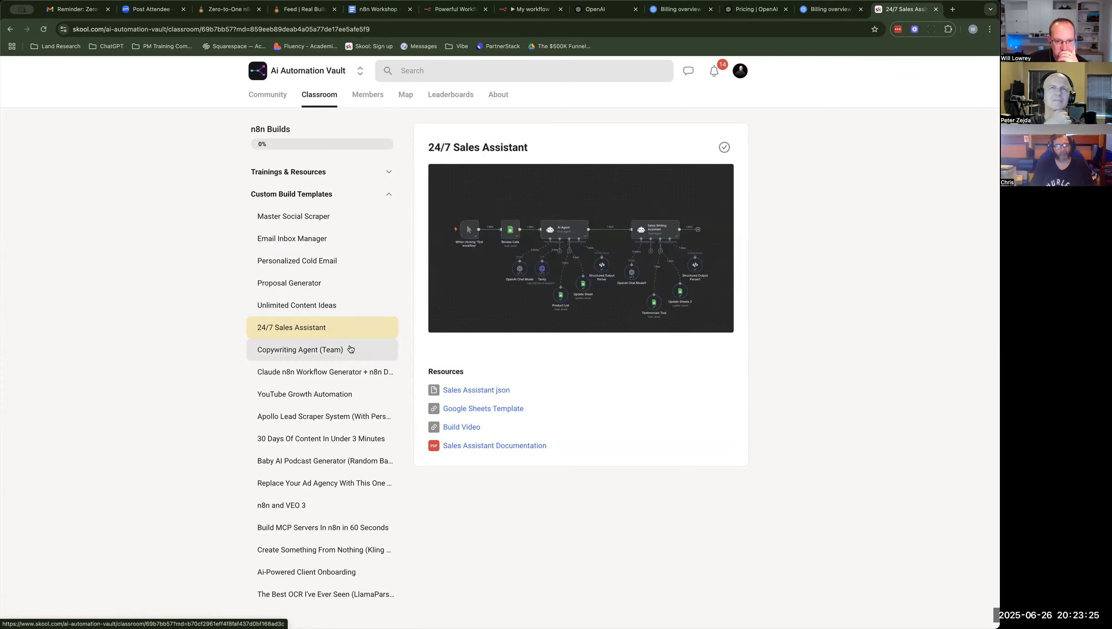
click(297, 353)
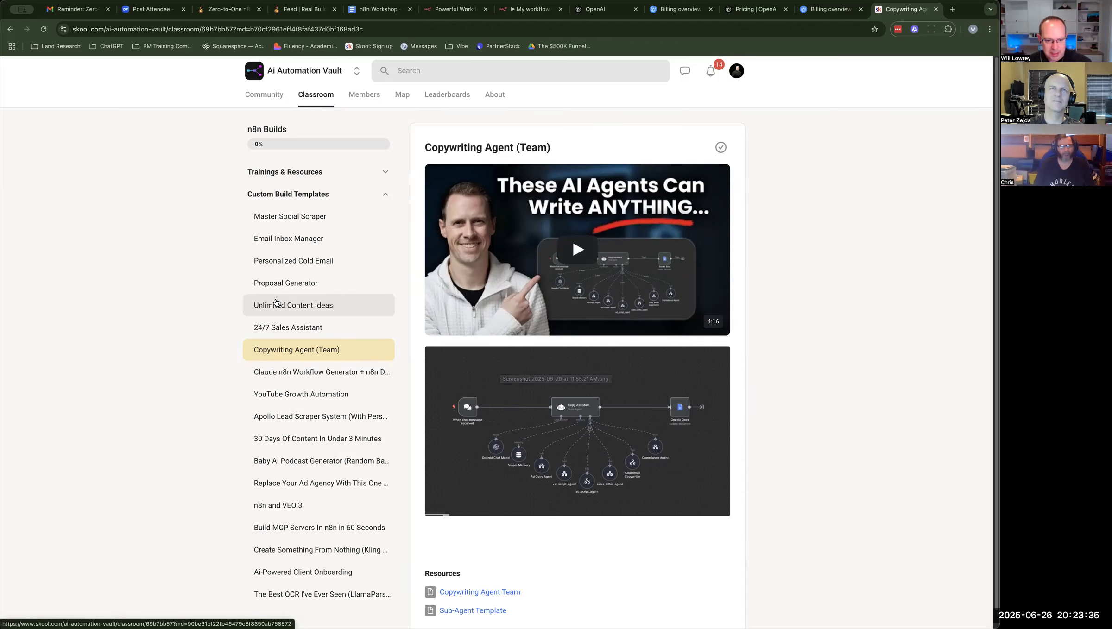
Step: View the n8n and VEO 3 template, followed by the 30 Days Of Content In Under 3 Minutes template
scroll(275, 304, down, 1)
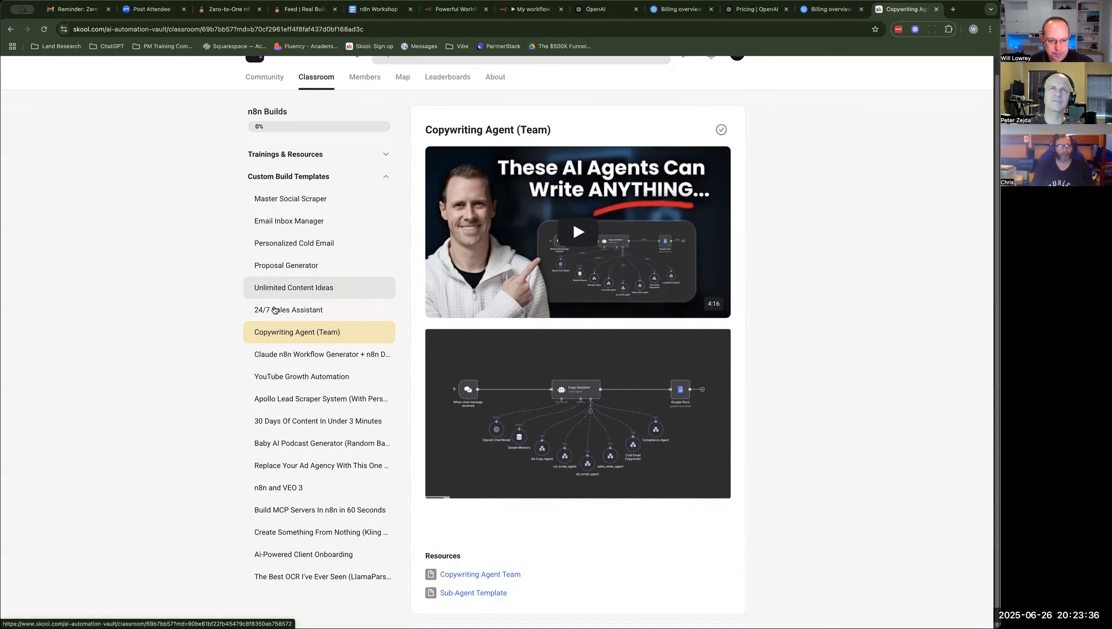
click(295, 485)
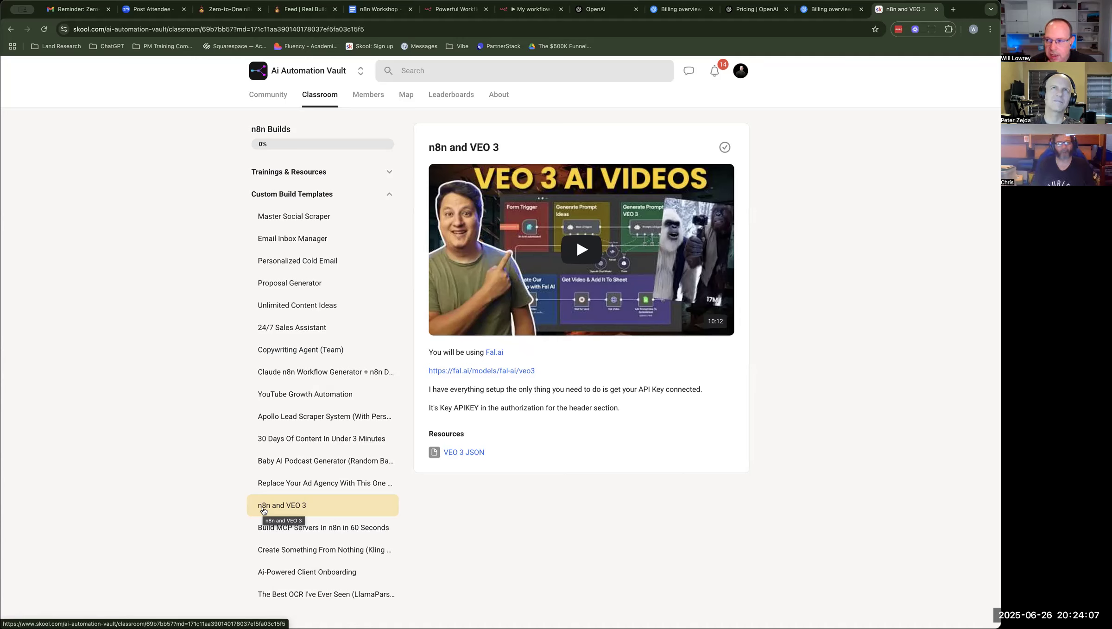
click(296, 443)
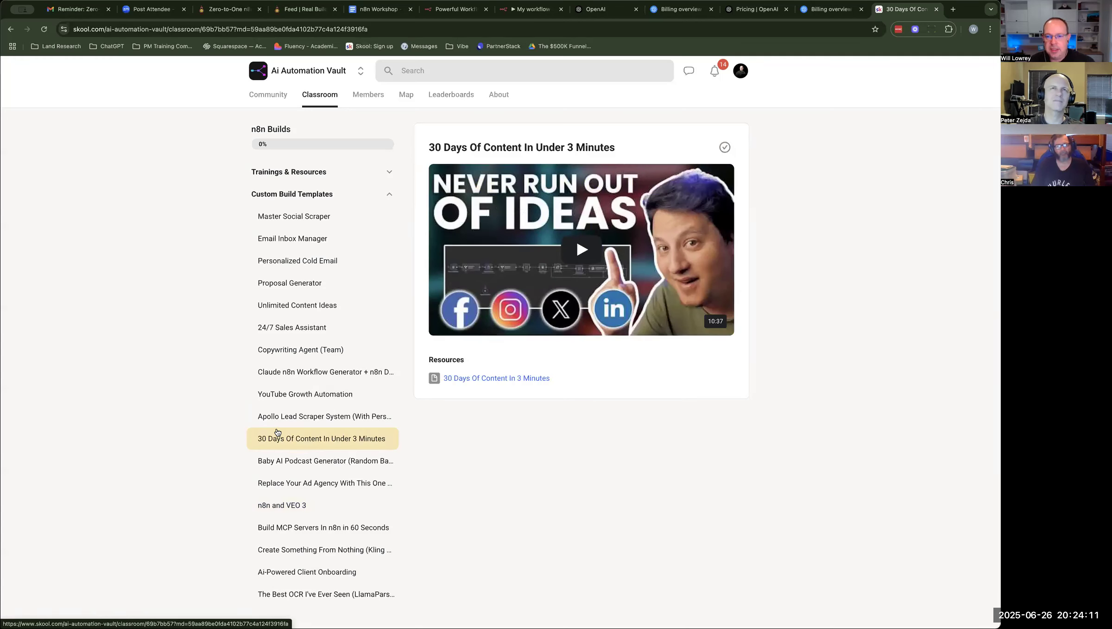